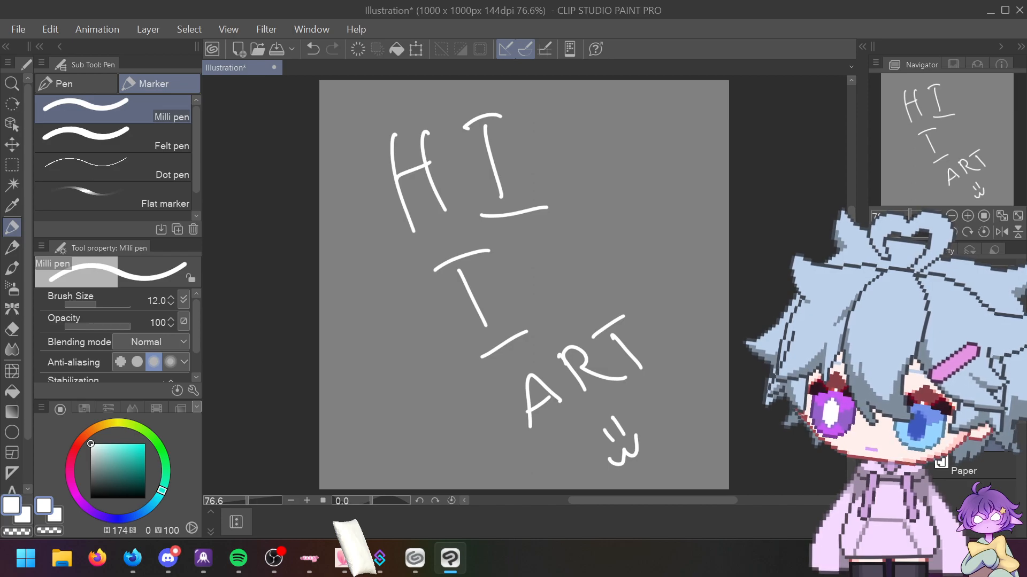
Step: Handwrite 'Perfect' at the upper right and scribble extra letters beside the second I
mouse_move(574, 102)
mouse_down()
mouse_move(580, 136)
mouse_move(627, 106)
mouse_move(685, 96)
mouse_up()
mouse_move(550, 260)
mouse_down()
mouse_move(580, 278)
mouse_move(602, 252)
mouse_up()
drag(598, 221, 594, 268)
drag(591, 252, 610, 262)
drag(612, 225, 603, 265)
drag(605, 247, 630, 238)
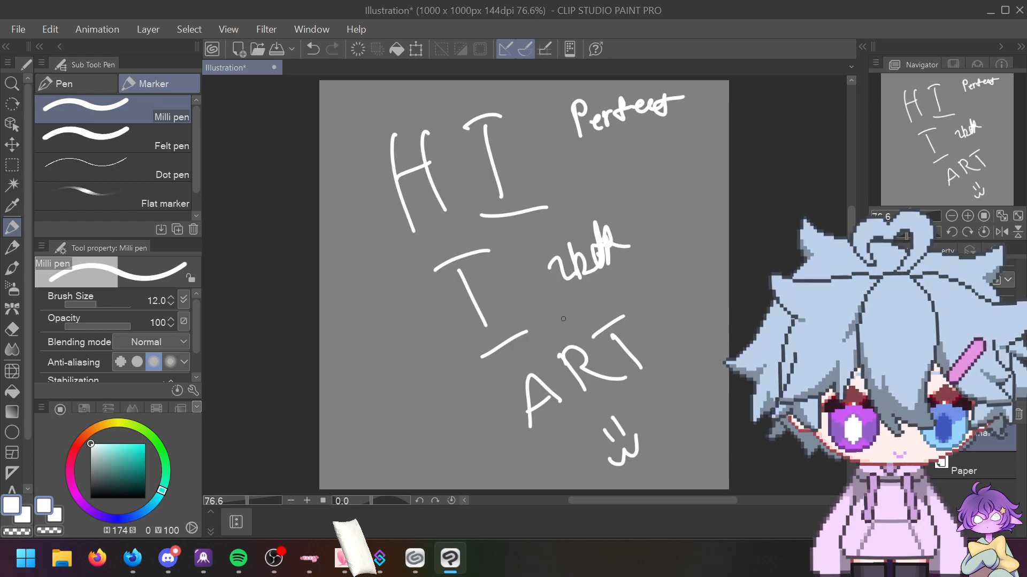
Step: Undo the handwriting, then draw a cursive scribble and undo it too
key(ctrl+z)
key(ctrl+z)
key(ctrl+z)
key(ctrl+z)
key(ctrl+z)
key(ctrl+z)
key(ctrl+z)
key(ctrl+z)
key(ctrl+z)
key(ctrl+z)
key(ctrl+z)
key(ctrl+z)
key(ctrl+z)
key(ctrl+z)
key(ctrl+z)
key(ctrl+z)
key(ctrl+z)
key(ctrl+z)
key(ctrl+z)
key(ctrl+z)
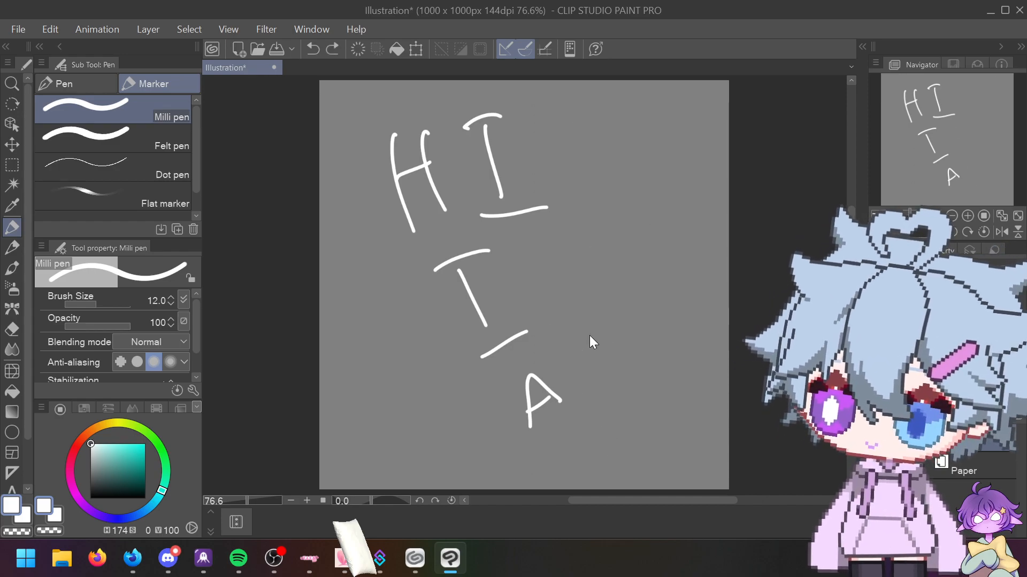
key(ctrl+z)
key(ctrl+z)
key(ctrl+z)
mouse_move(380, 234)
mouse_down()
mouse_move(459, 218)
mouse_move(484, 161)
mouse_move(503, 212)
mouse_move(481, 227)
mouse_move(504, 207)
mouse_move(654, 142)
mouse_up()
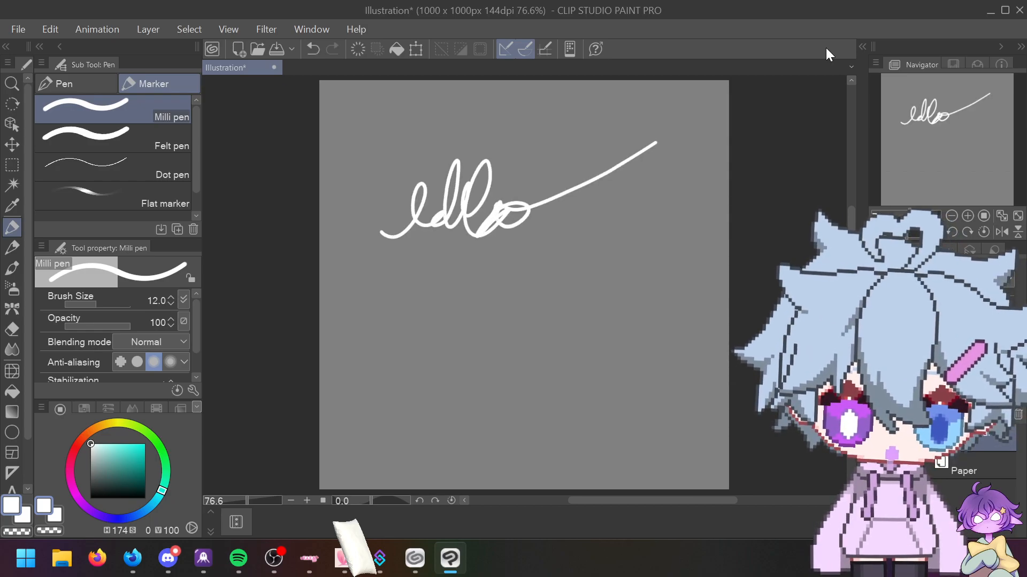
key(ctrl+z)
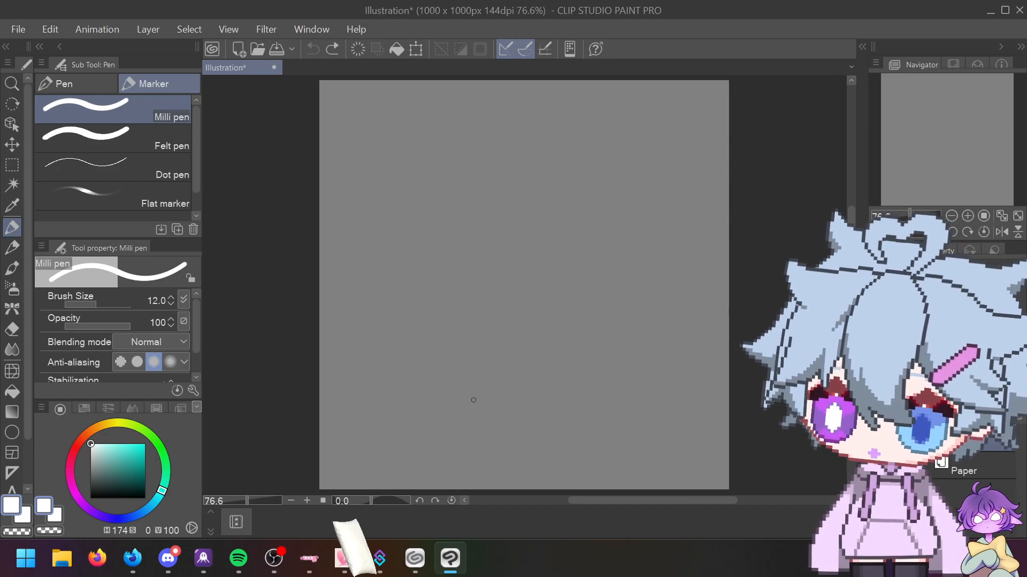
Step: Try and undo several trial strokes: a cursive scribble, a zigzag, star loops and a curve
mouse_move(426, 426)
mouse_down()
mouse_move(453, 353)
mouse_move(548, 328)
mouse_move(610, 284)
mouse_move(538, 313)
mouse_up()
key(ctrl+z)
mouse_move(390, 355)
mouse_down()
mouse_move(506, 255)
mouse_move(610, 262)
mouse_move(606, 333)
mouse_move(602, 180)
mouse_up()
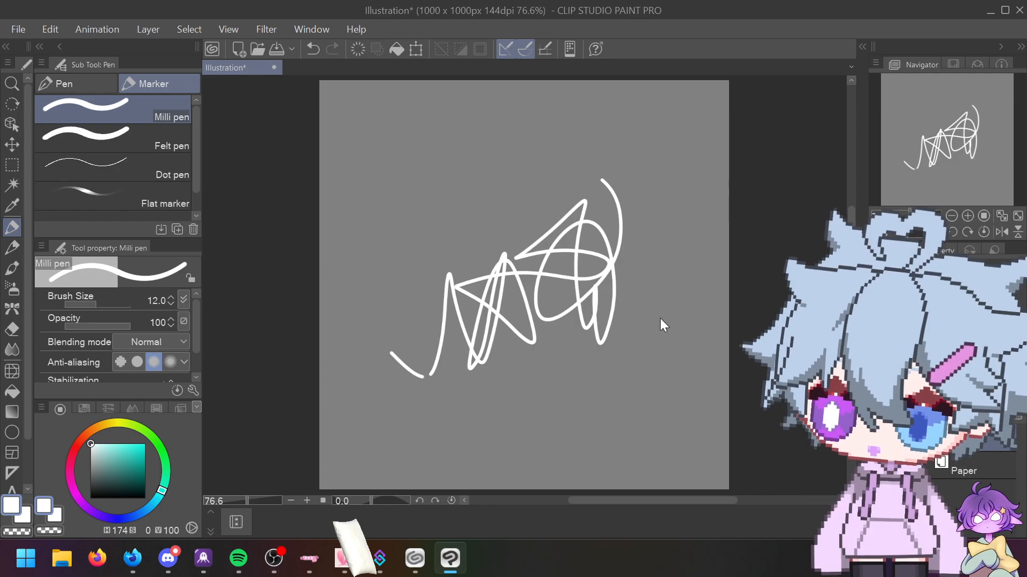
key(ctrl+z)
mouse_move(480, 342)
mouse_down()
mouse_move(506, 294)
mouse_move(636, 322)
mouse_up()
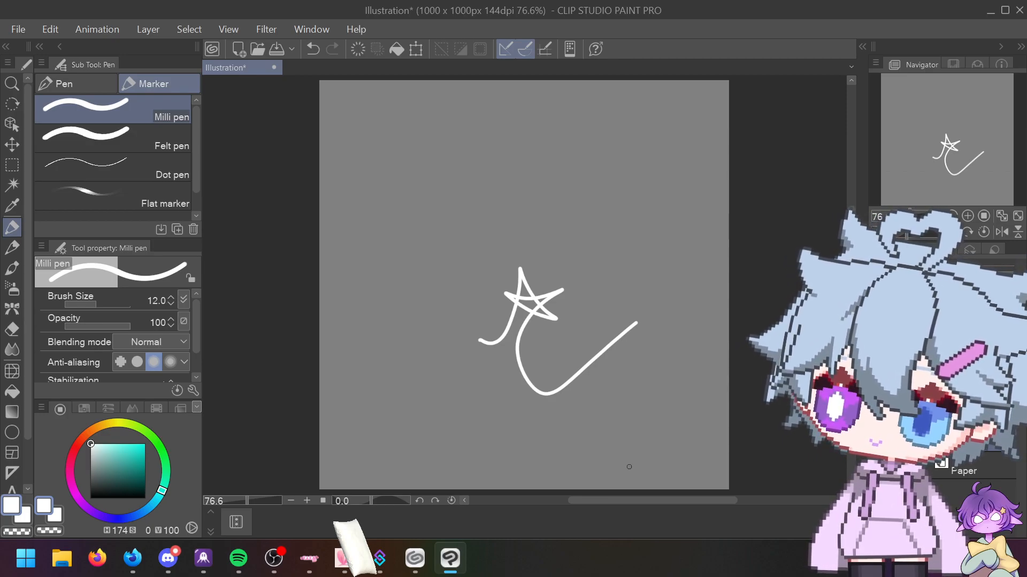
key(ctrl+z)
mouse_move(469, 395)
mouse_down()
mouse_move(504, 368)
mouse_move(642, 310)
mouse_up()
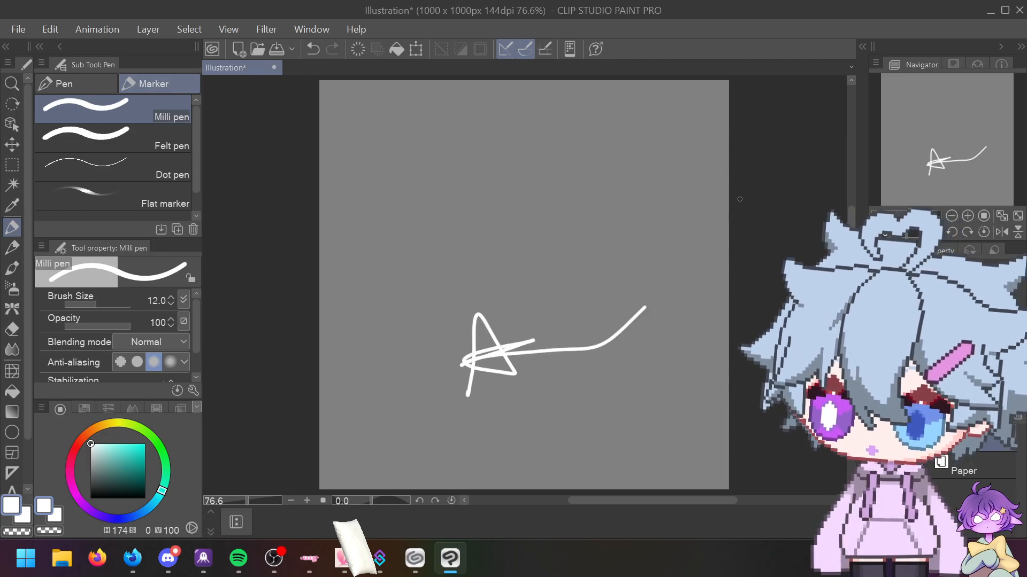
key(ctrl+z)
mouse_move(481, 368)
mouse_down()
mouse_move(517, 284)
mouse_move(568, 411)
mouse_move(675, 363)
mouse_up()
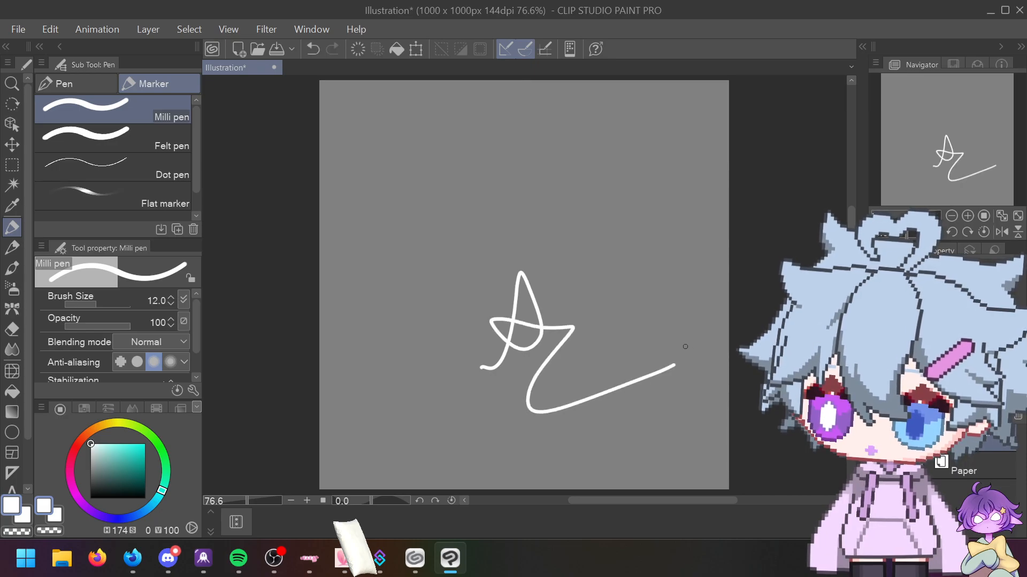
key(ctrl+z)
Step: Try and undo a loop and an R-like stroke, then draw two oval faces at the upper left
mouse_move(396, 181)
mouse_down()
mouse_move(410, 203)
mouse_move(402, 182)
mouse_up()
key(ctrl+z)
drag(409, 258, 490, 184)
key(ctrl+z)
key(ctrl+z)
mouse_move(402, 137)
mouse_down()
mouse_move(412, 199)
mouse_move(425, 157)
mouse_move(412, 175)
mouse_up()
mouse_move(477, 144)
mouse_down()
mouse_move(466, 138)
mouse_move(486, 160)
mouse_move(470, 164)
mouse_up()
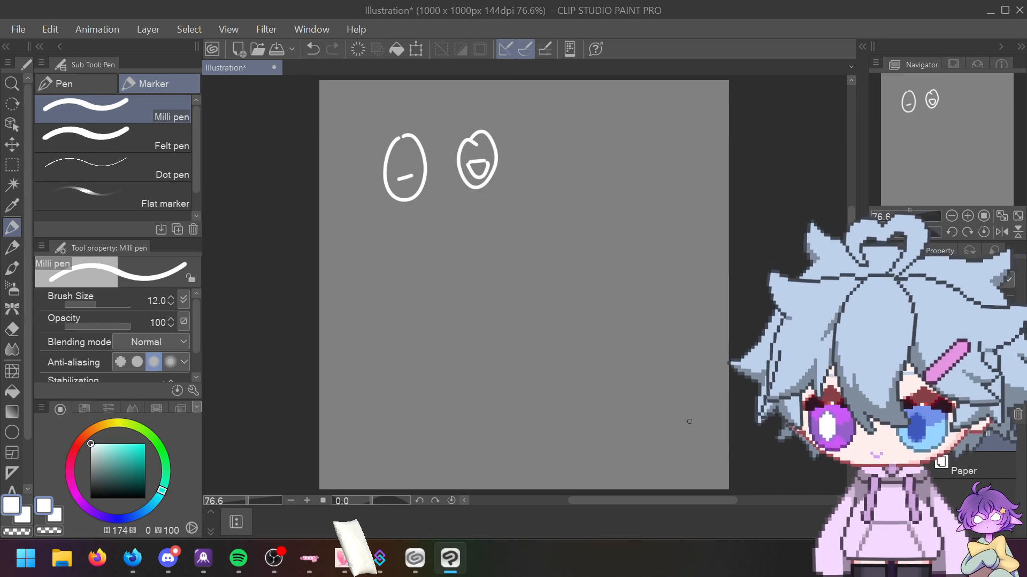
Step: Doodle a lumpy face with dot eyes and a smiling oval head below it
mouse_move(393, 264)
mouse_down()
mouse_move(417, 252)
mouse_move(433, 281)
mouse_move(393, 307)
mouse_move(382, 282)
mouse_move(393, 265)
mouse_move(397, 284)
mouse_move(405, 267)
mouse_up()
click(418, 270)
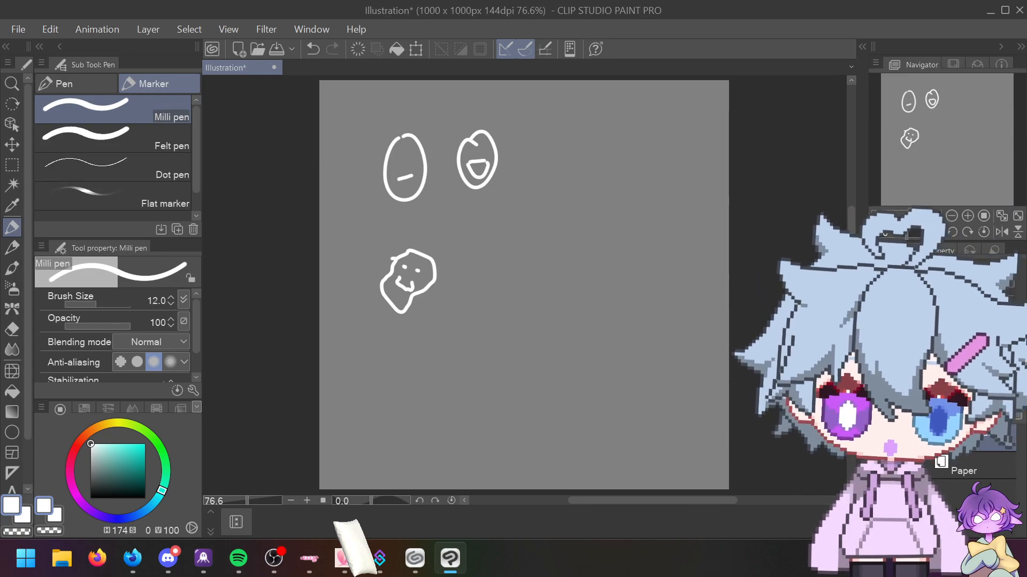
mouse_move(396, 338)
mouse_down()
mouse_move(372, 386)
mouse_move(398, 338)
mouse_up()
click(390, 362)
click(414, 366)
drag(392, 383, 417, 381)
Step: Draw a tall hatched frame face beside the smiley and a bunny-eared face at the bottom
mouse_move(445, 337)
mouse_down()
mouse_move(481, 338)
mouse_move(496, 410)
mouse_move(454, 407)
mouse_move(460, 422)
mouse_move(492, 417)
mouse_up()
mouse_move(447, 369)
mouse_down()
mouse_move(481, 420)
mouse_move(492, 417)
mouse_move(455, 374)
mouse_move(468, 399)
mouse_up()
mouse_move(460, 337)
mouse_down()
mouse_move(483, 374)
mouse_move(475, 350)
mouse_move(456, 354)
mouse_move(484, 386)
mouse_move(462, 365)
mouse_move(479, 376)
mouse_up()
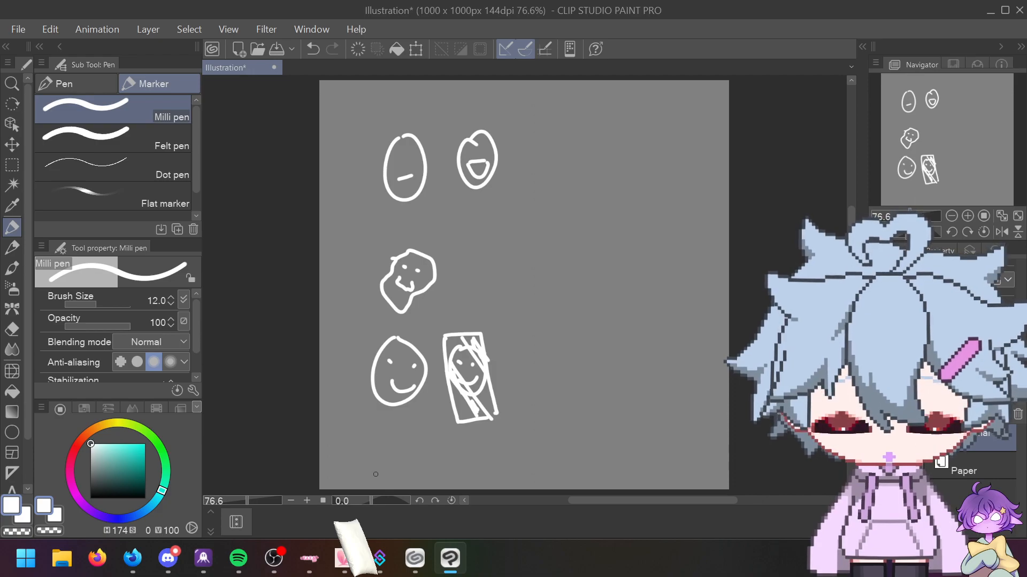
mouse_move(376, 475)
mouse_down()
mouse_move(369, 449)
mouse_move(386, 436)
mouse_move(434, 444)
mouse_move(392, 489)
mouse_move(373, 478)
mouse_up()
mouse_move(385, 459)
mouse_down()
mouse_move(400, 474)
mouse_move(420, 471)
mouse_up()
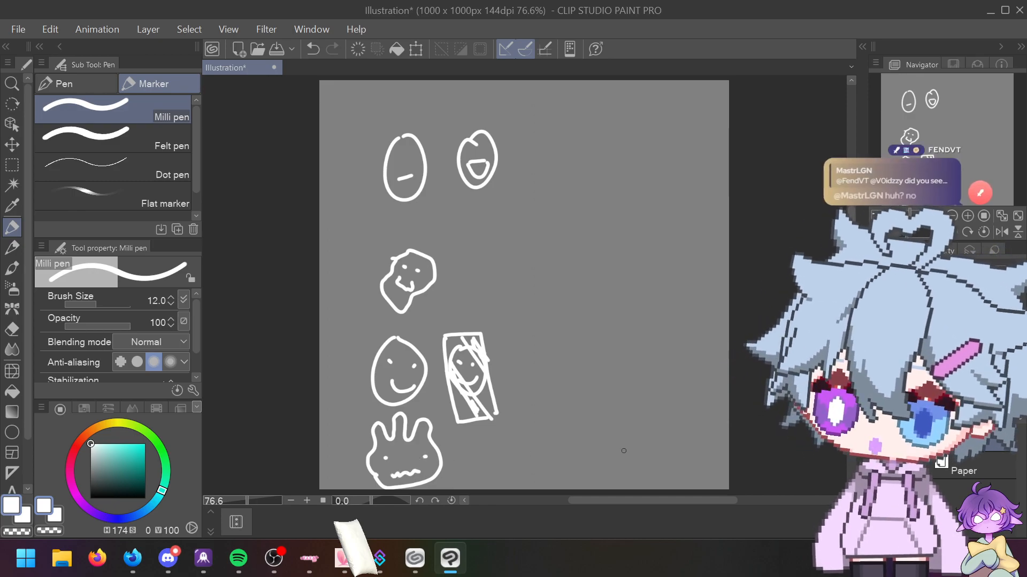
Step: Score the rows −2, −1, −4, −2, circle the −1 row, and scrawl a cursive word beside it
drag(551, 454, 575, 453)
drag(597, 442, 633, 454)
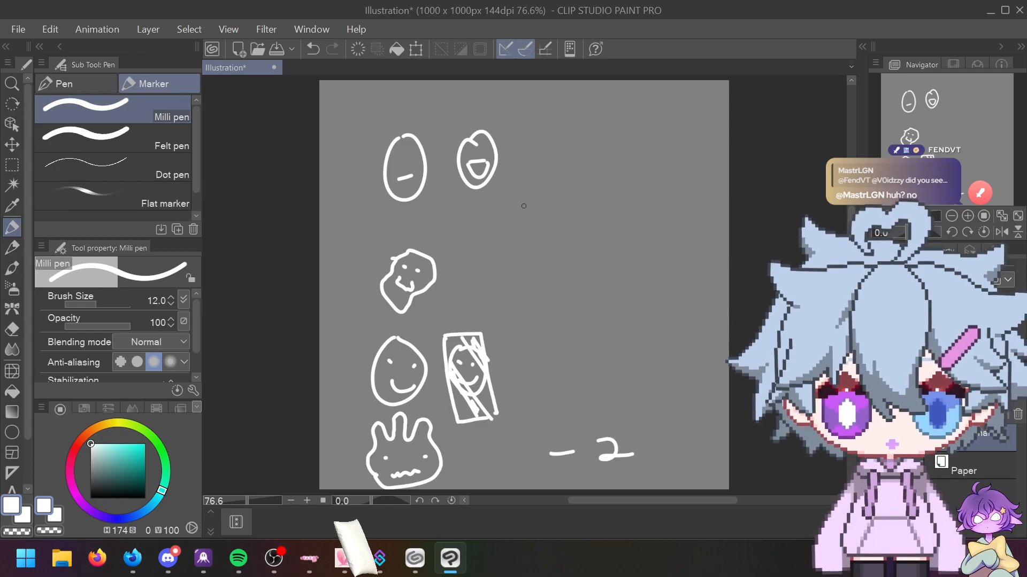
drag(536, 370, 617, 359)
drag(615, 341, 617, 368)
drag(508, 262, 529, 260)
drag(588, 243, 590, 273)
drag(539, 152, 639, 159)
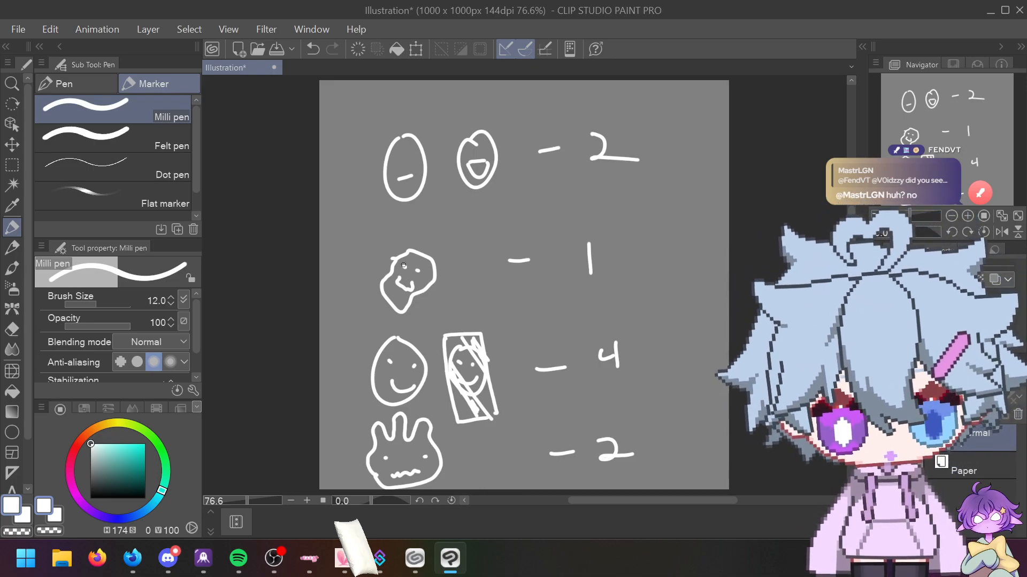
mouse_move(368, 239)
mouse_down()
mouse_move(362, 308)
mouse_move(484, 322)
mouse_move(640, 277)
mouse_move(525, 225)
mouse_move(351, 260)
mouse_up()
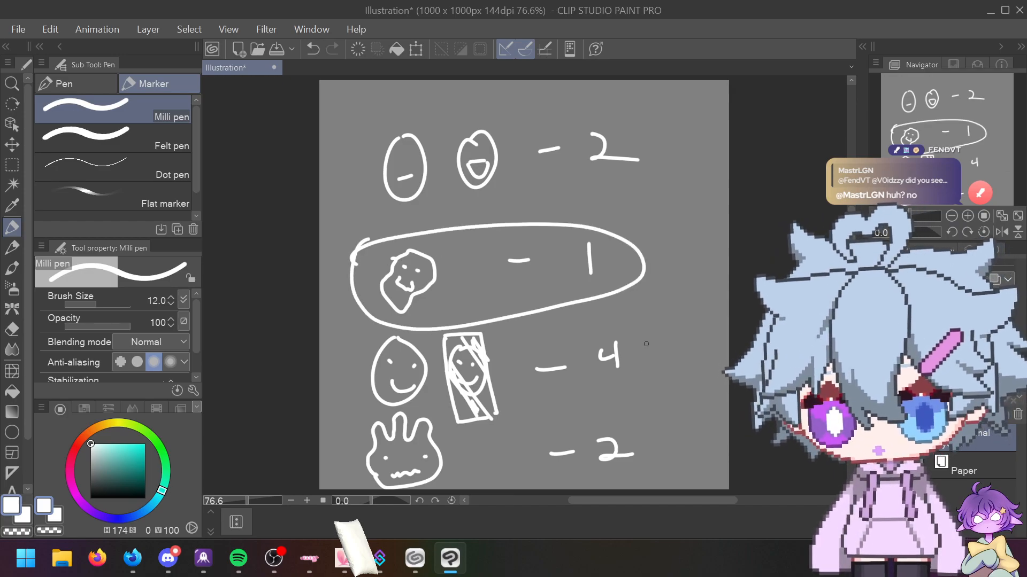
mouse_move(636, 236)
mouse_down()
mouse_move(719, 163)
mouse_move(728, 140)
mouse_up()
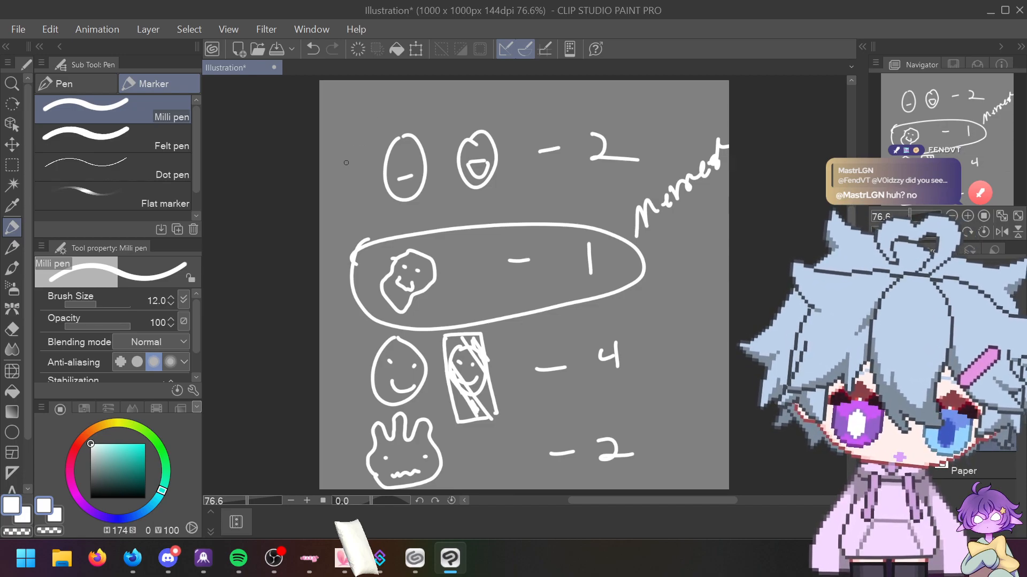
Step: Create a new blank canvas, Illustration2, from File > New
click(18, 28)
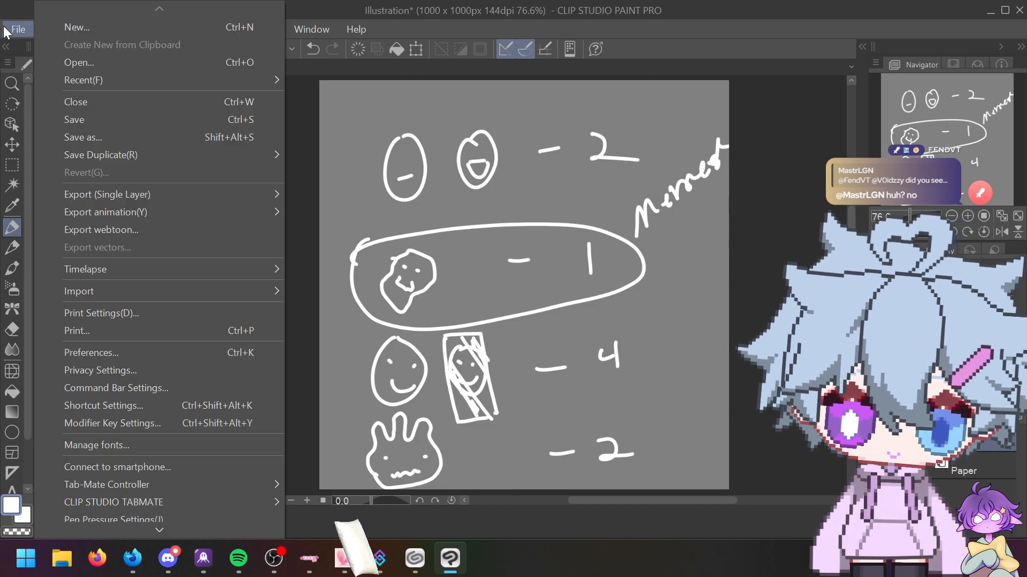
click(62, 26)
click(738, 88)
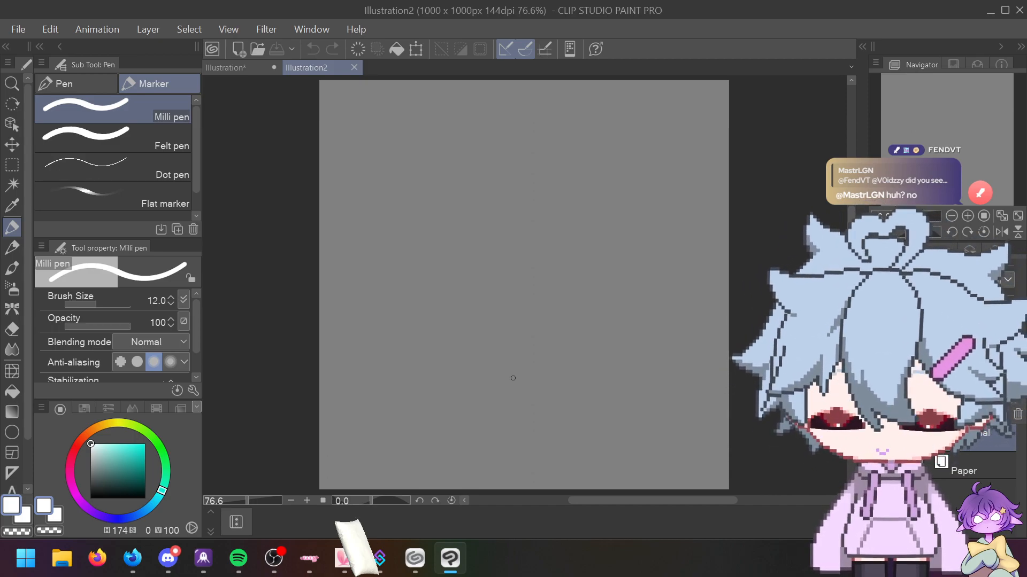
Step: Draw a frog-like head with two big pupiled eyes, a wide mouth and a neck
mouse_move(361, 240)
mouse_down()
mouse_move(394, 180)
mouse_move(476, 199)
mouse_move(479, 243)
mouse_move(492, 215)
mouse_move(589, 169)
mouse_move(637, 273)
mouse_up()
mouse_move(428, 199)
mouse_down()
mouse_move(384, 224)
mouse_move(431, 204)
mouse_move(425, 216)
mouse_up()
mouse_move(540, 186)
mouse_down()
mouse_move(591, 199)
mouse_move(602, 258)
mouse_move(532, 251)
mouse_move(518, 205)
mouse_move(551, 190)
mouse_up()
drag(570, 225, 574, 236)
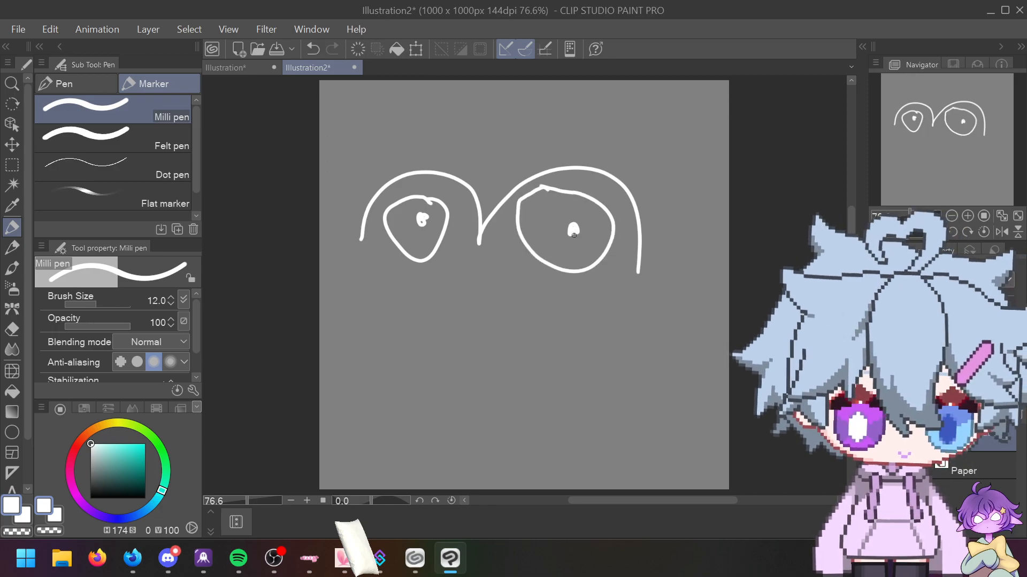
drag(362, 240, 318, 226)
mouse_move(319, 362)
mouse_down()
mouse_move(392, 383)
mouse_move(725, 373)
mouse_up()
drag(730, 295, 615, 271)
mouse_move(374, 295)
mouse_down()
mouse_move(470, 348)
mouse_move(616, 348)
mouse_up()
drag(388, 386, 396, 489)
drag(564, 400, 574, 489)
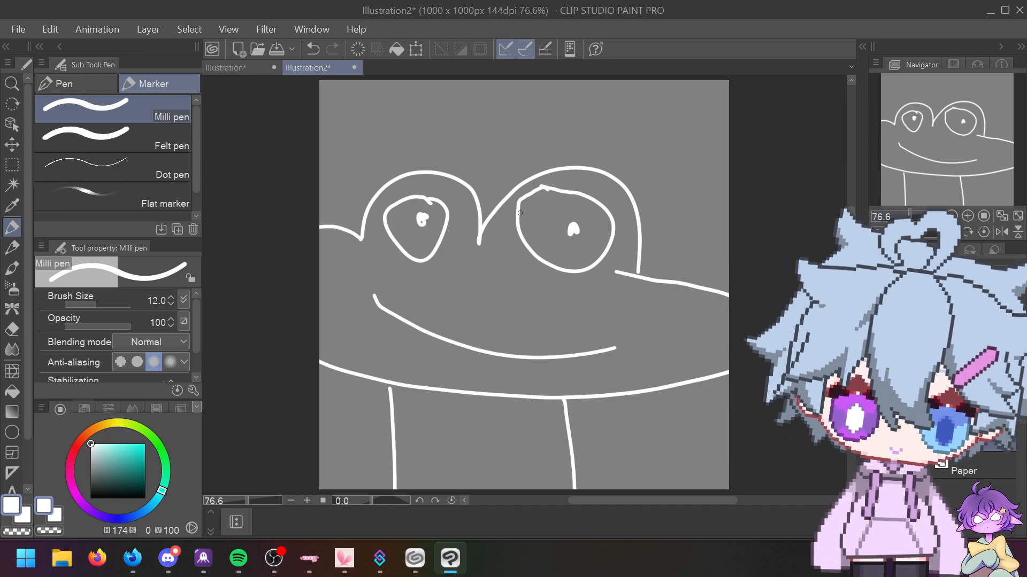
Step: Add scattered detail strokes: a top-right curve, dashes, ticks, a squiggle and neck diagonals
drag(598, 87, 729, 194)
drag(581, 98, 575, 111)
drag(629, 154, 639, 159)
drag(714, 219, 702, 233)
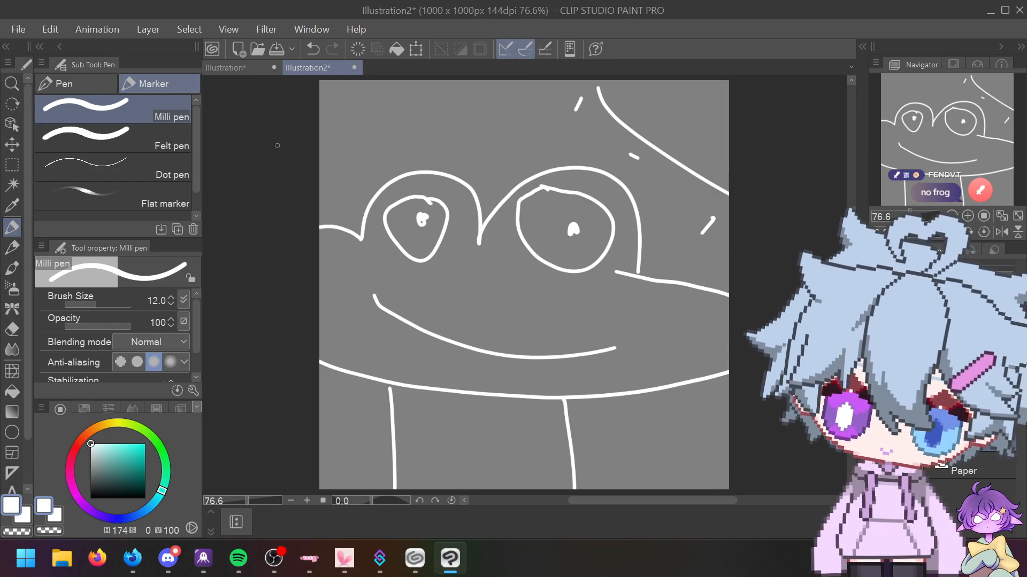
drag(293, 454, 341, 441)
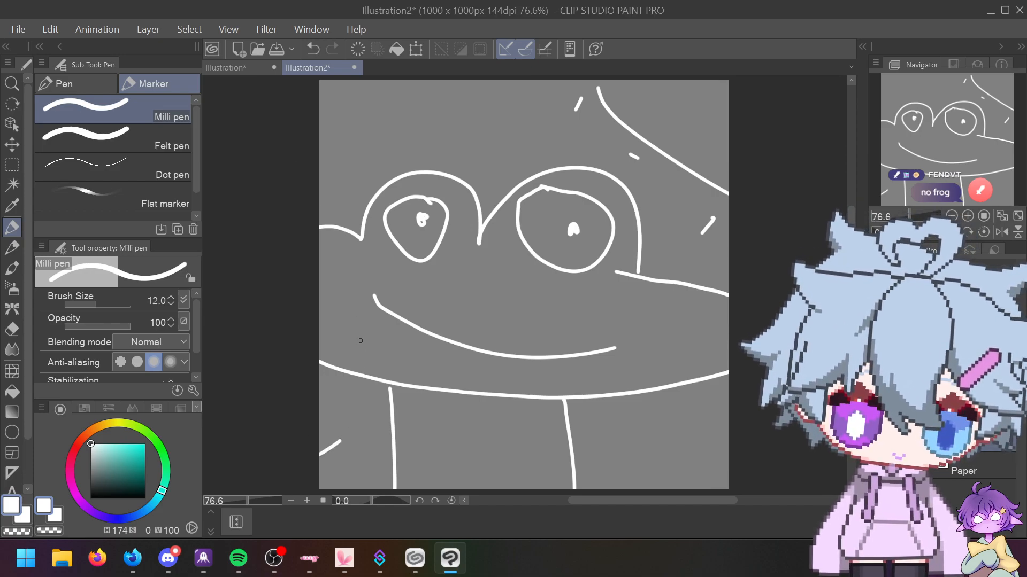
drag(380, 192, 361, 184)
mouse_move(338, 145)
mouse_down()
mouse_move(367, 97)
mouse_move(410, 90)
mouse_up()
drag(525, 98, 534, 143)
drag(496, 194, 491, 210)
drag(548, 381, 570, 421)
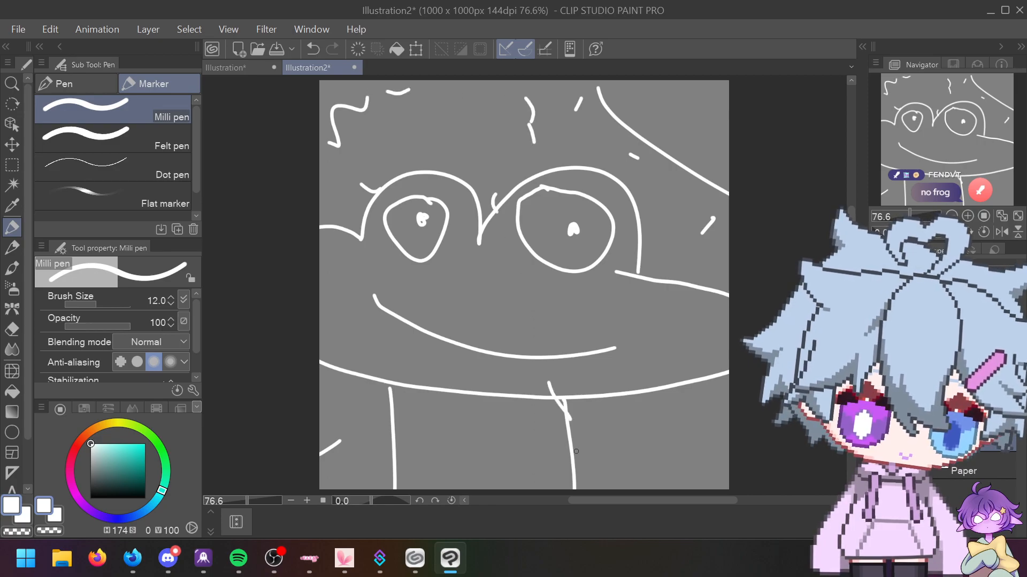
drag(578, 470, 602, 488)
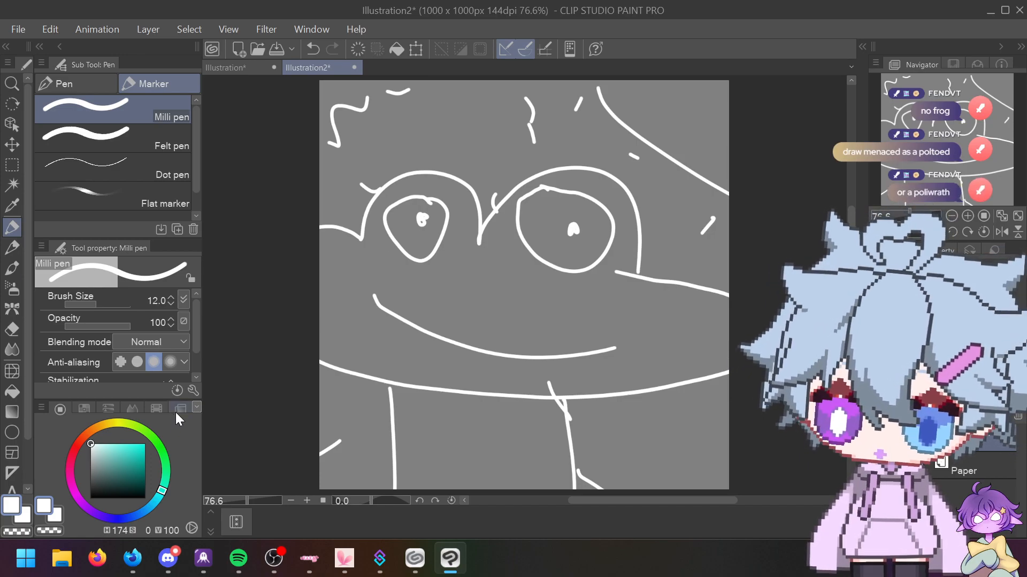
Step: Undo the frog face and handwrite 'Polted' on the blank canvas
key(ctrl+z)
key(ctrl+z)
key(ctrl+z)
key(ctrl+z)
key(ctrl+z)
key(ctrl+z)
key(ctrl+z)
key(ctrl+z)
key(ctrl+z)
key(ctrl+z)
key(ctrl+z)
key(ctrl+z)
key(ctrl+z)
key(ctrl+z)
key(ctrl+z)
key(ctrl+z)
key(ctrl+z)
key(ctrl+z)
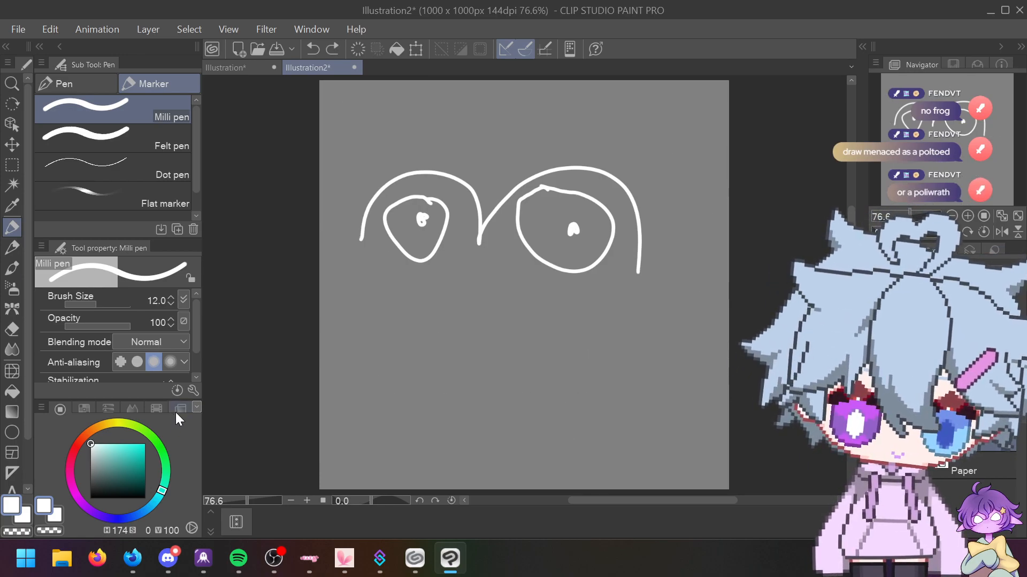
key(ctrl+z)
key(ctrl+z)
key(ctrl+z)
key(ctrl+z)
key(ctrl+z)
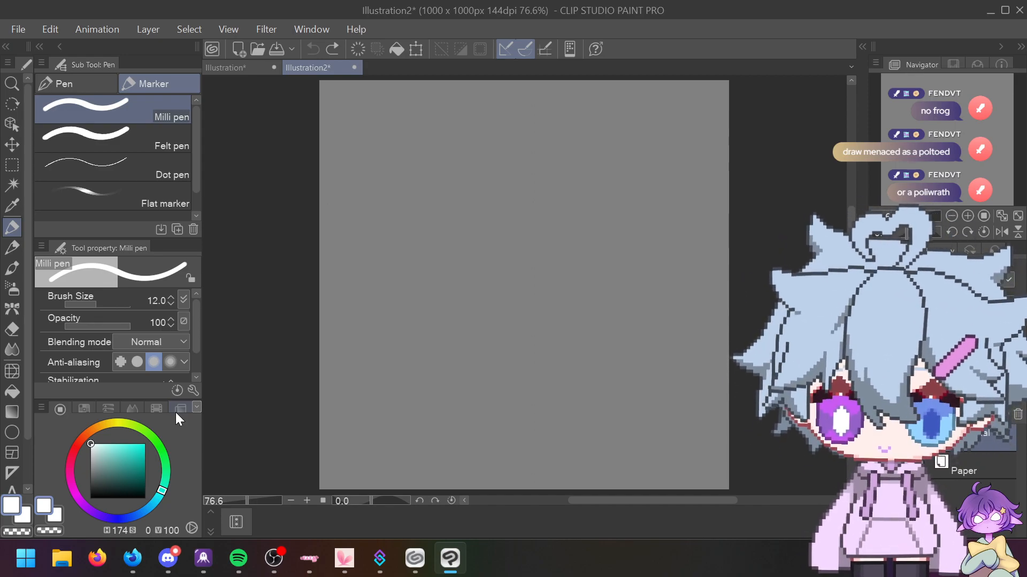
drag(364, 151, 380, 207)
mouse_move(362, 147)
mouse_down()
mouse_move(374, 171)
mouse_move(431, 178)
mouse_up()
drag(444, 125, 436, 161)
mouse_move(458, 117)
mouse_down()
mouse_move(450, 152)
mouse_move(468, 127)
mouse_up()
drag(464, 135, 497, 136)
drag(366, 327, 393, 393)
Step: Handwrite 'Polywrath' on a lower line beneath Polted
drag(365, 327, 381, 353)
drag(448, 336, 443, 361)
mouse_move(457, 292)
mouse_down()
mouse_move(464, 336)
mouse_move(478, 320)
mouse_up()
mouse_move(489, 294)
mouse_down()
mouse_move(496, 345)
mouse_move(527, 271)
mouse_up()
mouse_move(531, 283)
mouse_down()
mouse_move(540, 259)
mouse_move(576, 273)
mouse_up()
drag(589, 229, 582, 261)
mouse_move(571, 247)
mouse_down()
mouse_move(594, 235)
mouse_move(638, 243)
mouse_up()
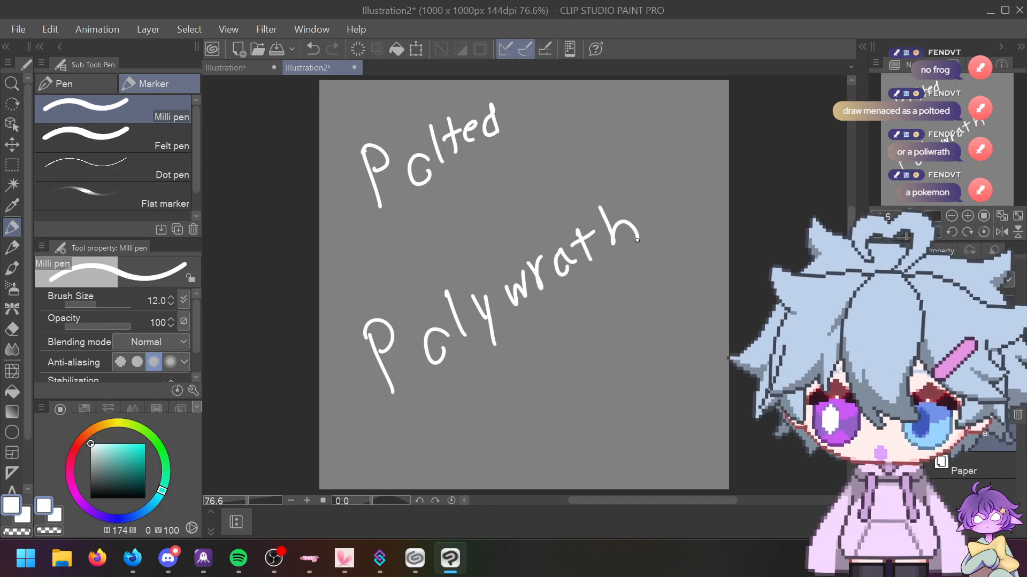
Step: Draw a circle below Polywrath with diagonal lines and dashes inside
mouse_move(578, 346)
mouse_down()
mouse_move(636, 427)
mouse_move(570, 348)
mouse_up()
drag(547, 450, 591, 414)
mouse_move(606, 378)
mouse_down()
mouse_move(631, 383)
mouse_move(597, 418)
mouse_move(585, 380)
mouse_up()
Step: Hatch the circle, sample the grey canvas colour, and erase the P of Polted
mouse_move(534, 407)
mouse_down()
mouse_move(554, 373)
mouse_move(570, 391)
mouse_move(591, 355)
mouse_move(615, 367)
mouse_up()
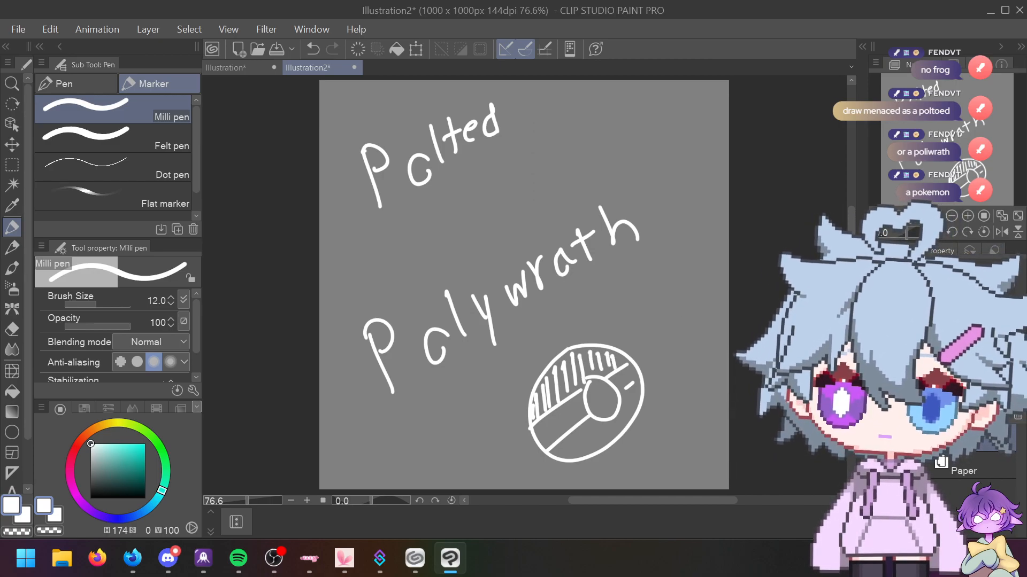
key(alt+Tab)
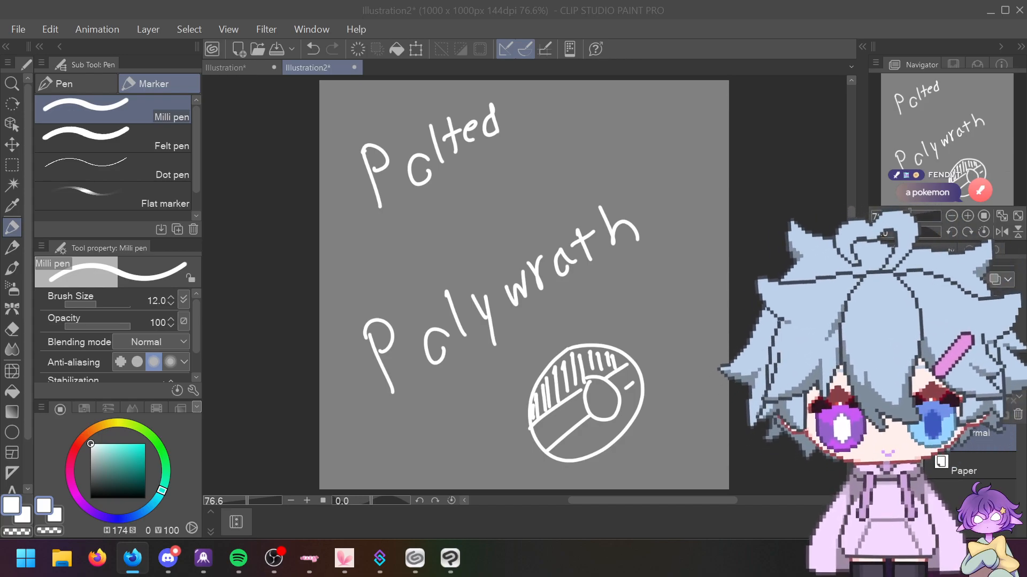
alt+click(383, 199)
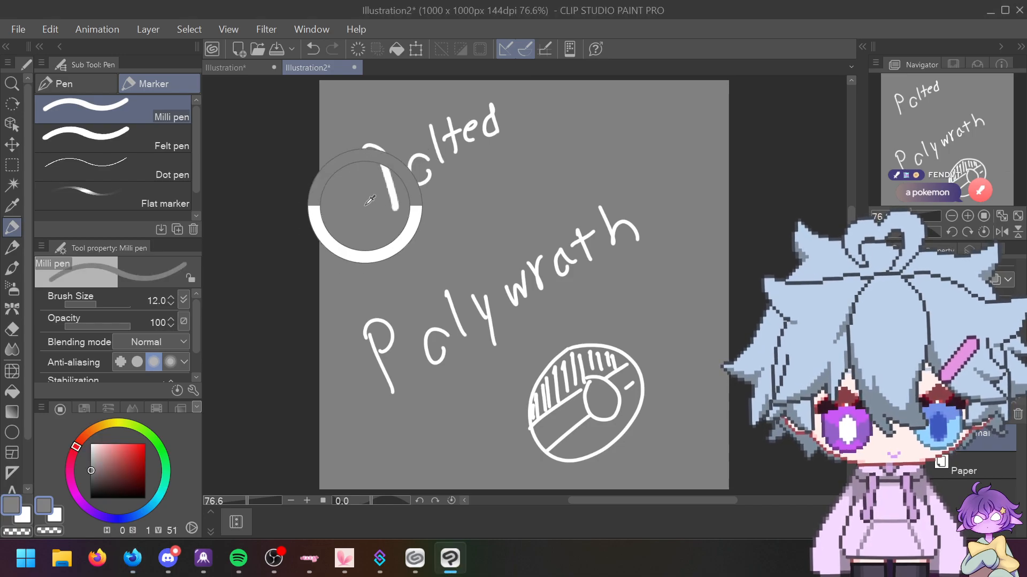
key(e)
mouse_move(365, 212)
mouse_down()
mouse_move(368, 168)
mouse_move(375, 200)
mouse_move(391, 204)
mouse_move(378, 154)
mouse_move(419, 181)
mouse_up()
key(p)
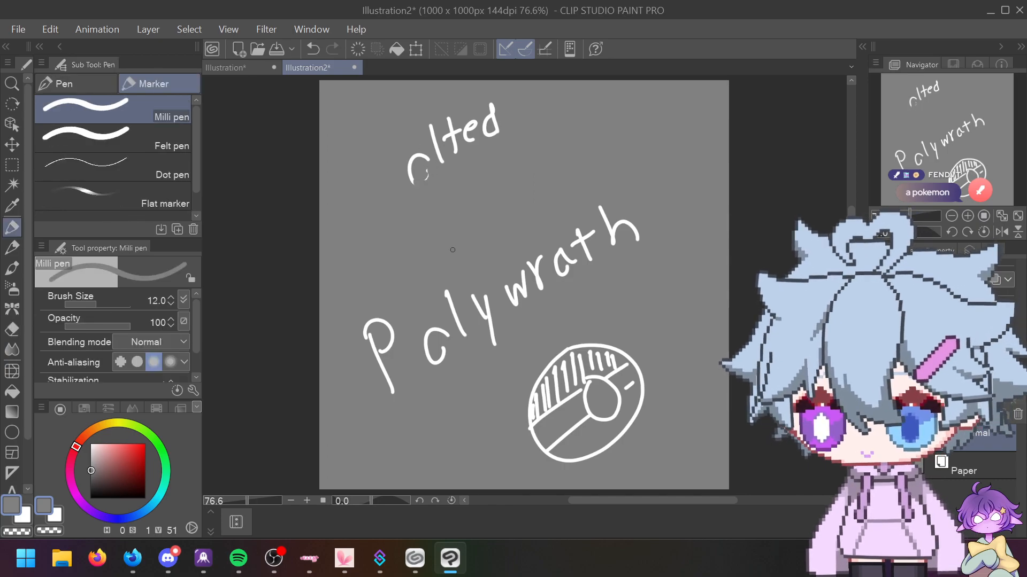
Step: Undo everything to blank the canvas, then draw a test stroke
key(ctrl+z)
key(ctrl+z)
key(ctrl+z)
key(ctrl+z)
key(ctrl+z)
key(ctrl+z)
key(ctrl+z)
key(ctrl+z)
key(ctrl+z)
key(ctrl+z)
key(ctrl+z)
key(ctrl+z)
key(ctrl+z)
key(ctrl+z)
key(ctrl+z)
key(ctrl+z)
key(ctrl+z)
key(ctrl+z)
key(ctrl+z)
key(ctrl+z)
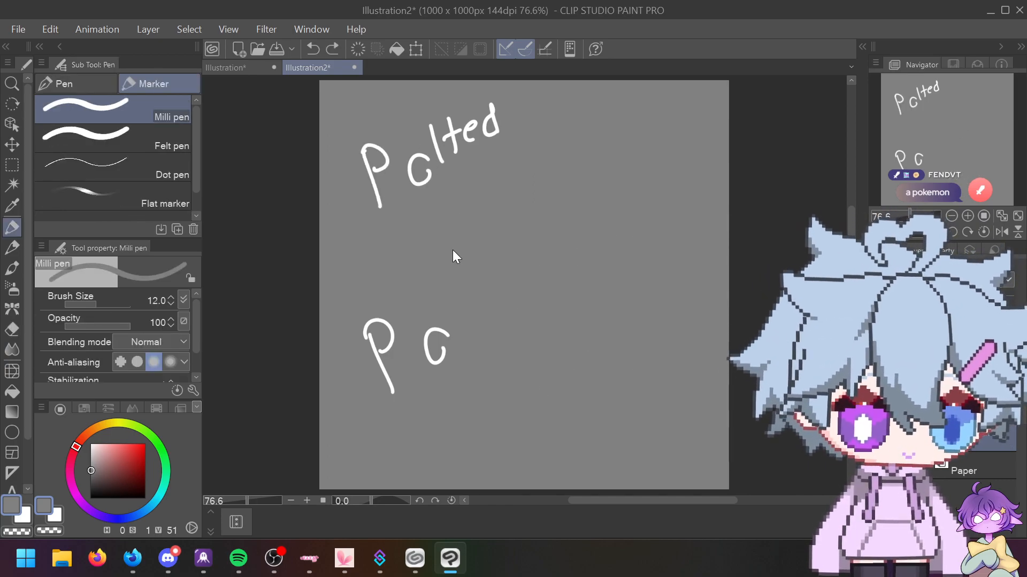
key(ctrl+z)
key(ctrl+z)
key(ctrl+z)
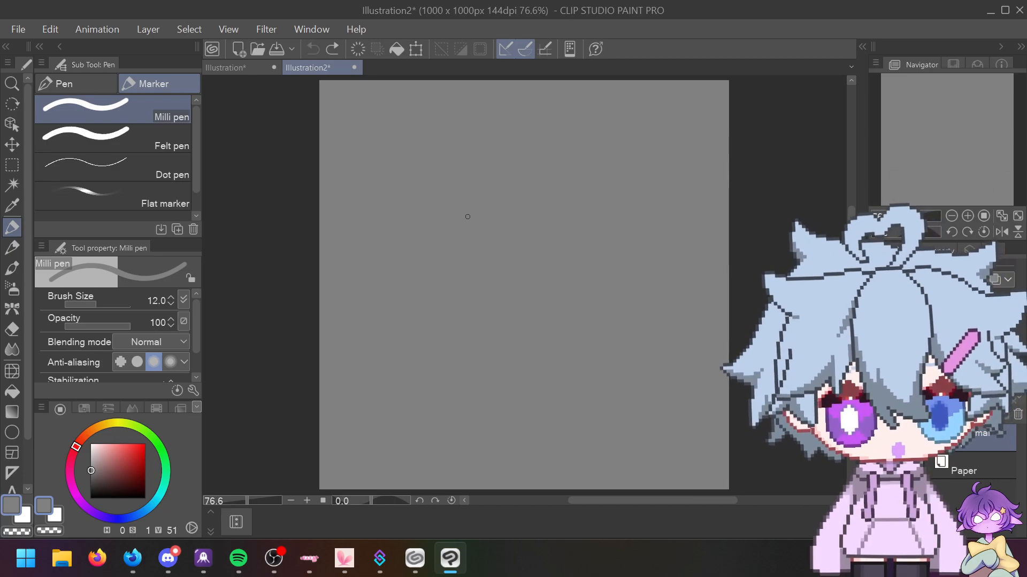
drag(380, 192, 431, 177)
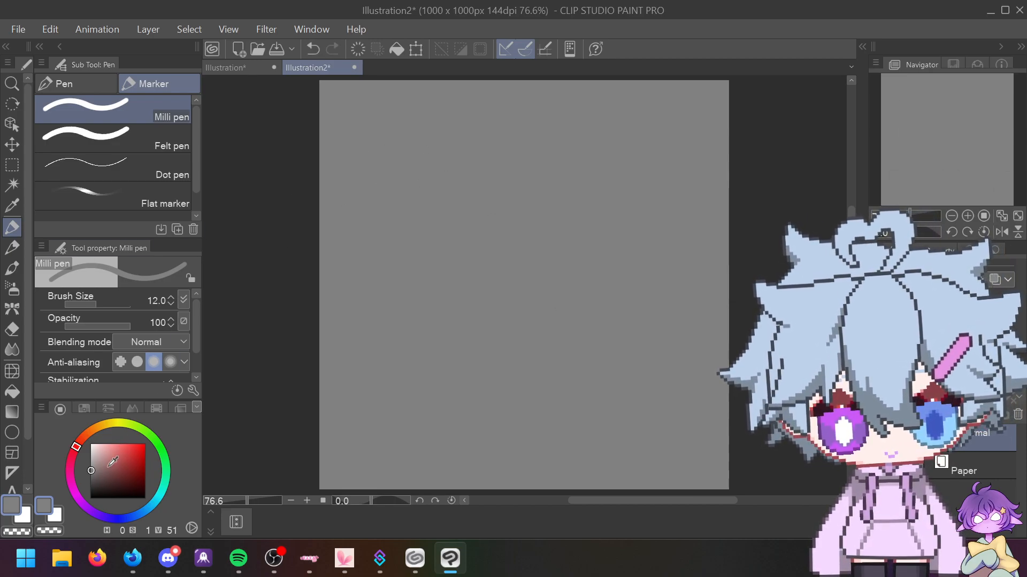
Step: Pick white as the drawing colour in the Illustration document and return to Illustration2
click(250, 67)
drag(397, 223, 378, 219)
alt+click(396, 230)
key(ctrl+z)
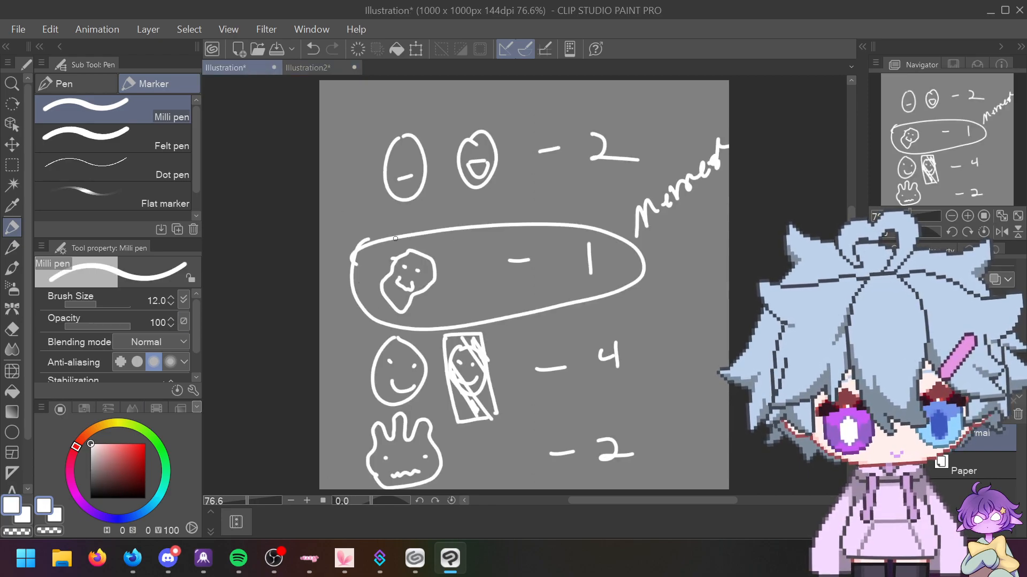
click(310, 70)
Step: Draw the hunched frog body outline with arms and legs, undoing the belly spiral
mouse_move(393, 186)
mouse_down()
mouse_move(395, 166)
mouse_move(448, 150)
mouse_move(467, 166)
mouse_move(538, 160)
mouse_move(576, 125)
mouse_move(603, 150)
mouse_move(655, 167)
mouse_move(701, 221)
mouse_move(702, 279)
mouse_move(689, 316)
mouse_move(714, 375)
mouse_move(714, 430)
mouse_move(655, 448)
mouse_move(640, 291)
mouse_move(607, 368)
mouse_move(630, 452)
mouse_move(594, 468)
mouse_move(585, 446)
mouse_move(534, 408)
mouse_move(510, 494)
mouse_move(472, 491)
mouse_move(465, 460)
mouse_move(483, 440)
mouse_move(473, 385)
mouse_move(437, 347)
mouse_move(340, 405)
mouse_move(344, 386)
mouse_move(325, 370)
mouse_move(388, 260)
mouse_move(395, 188)
mouse_move(478, 231)
mouse_move(554, 221)
mouse_move(608, 240)
mouse_move(601, 319)
mouse_move(511, 353)
mouse_move(448, 201)
mouse_up()
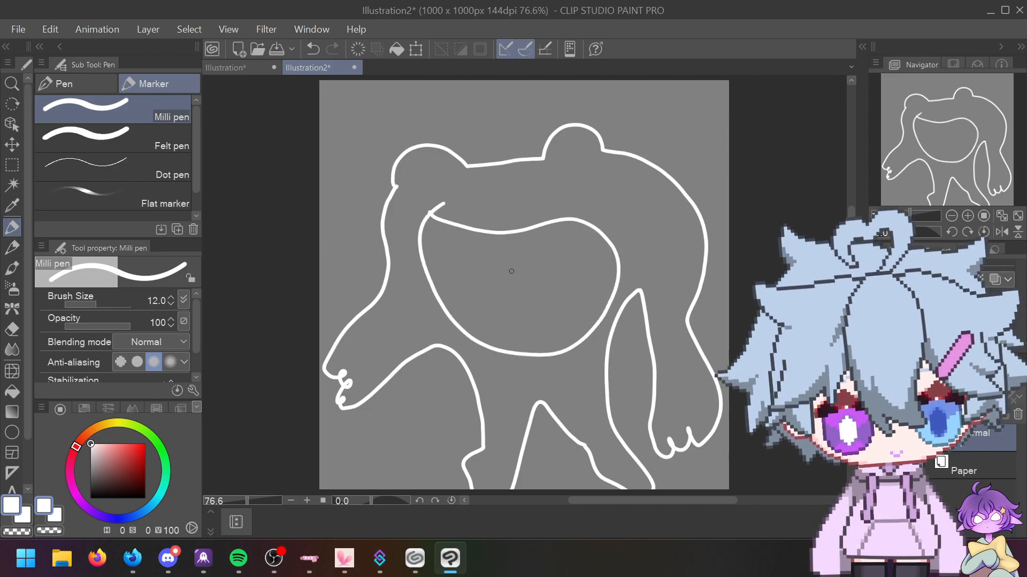
mouse_move(517, 274)
mouse_down()
mouse_move(540, 285)
mouse_move(494, 291)
mouse_move(566, 274)
mouse_move(479, 326)
mouse_move(546, 238)
mouse_up()
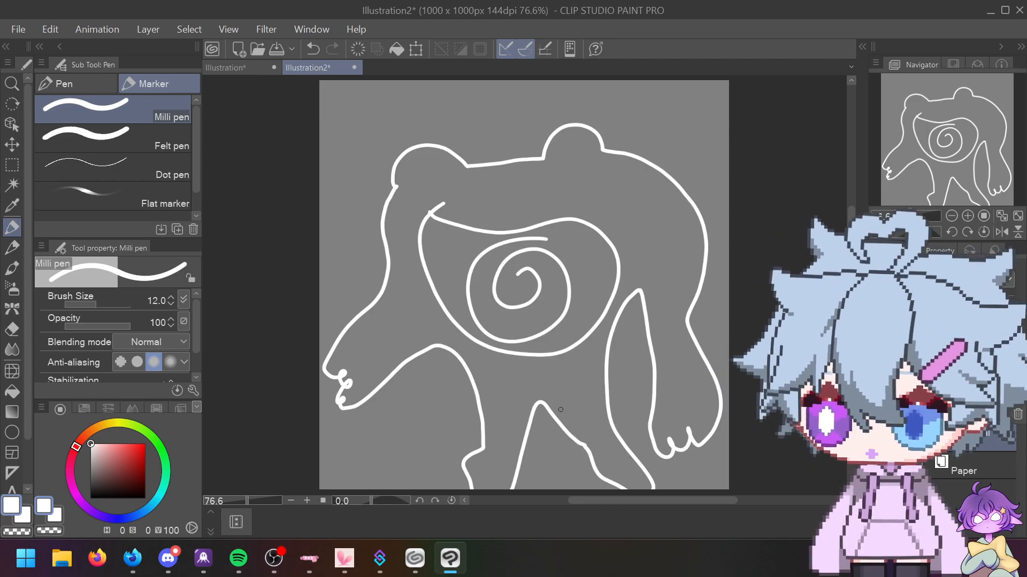
key(ctrl+z)
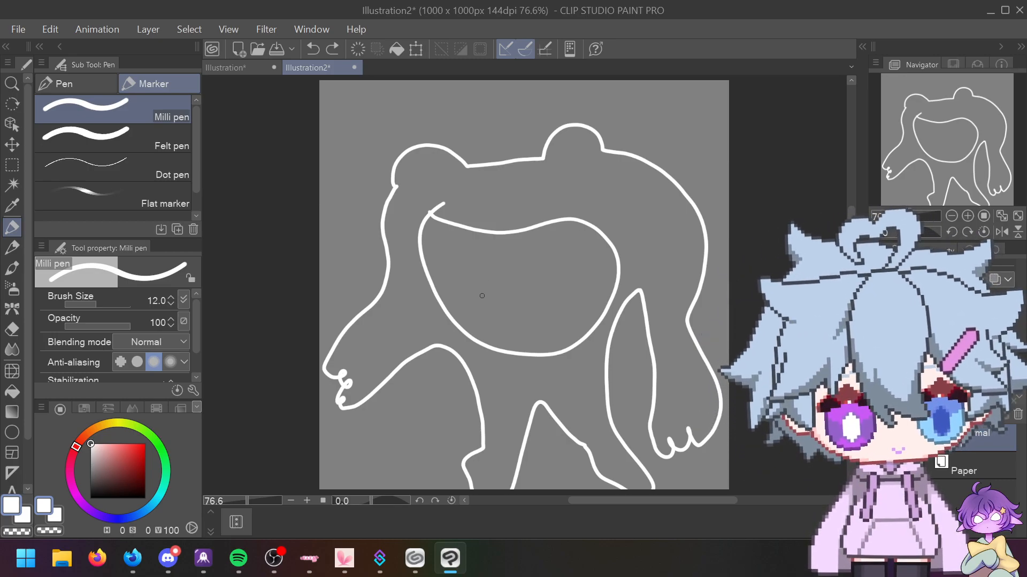
Step: Draw a wavy-crusted pie slice in the belly, label it π and 3.14, and dot it
drag(465, 288, 537, 257)
drag(511, 334, 541, 255)
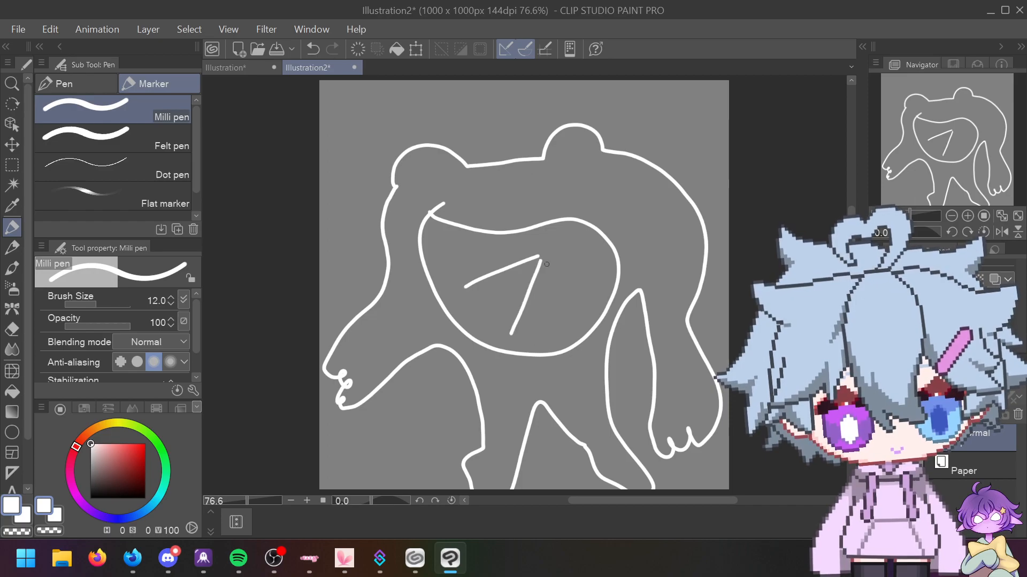
mouse_move(461, 289)
mouse_down()
mouse_move(482, 324)
mouse_move(507, 337)
mouse_move(544, 309)
mouse_move(554, 320)
mouse_move(563, 315)
mouse_move(581, 271)
mouse_up()
drag(579, 272, 585, 294)
mouse_move(559, 247)
mouse_down()
mouse_move(554, 264)
mouse_move(586, 240)
mouse_up()
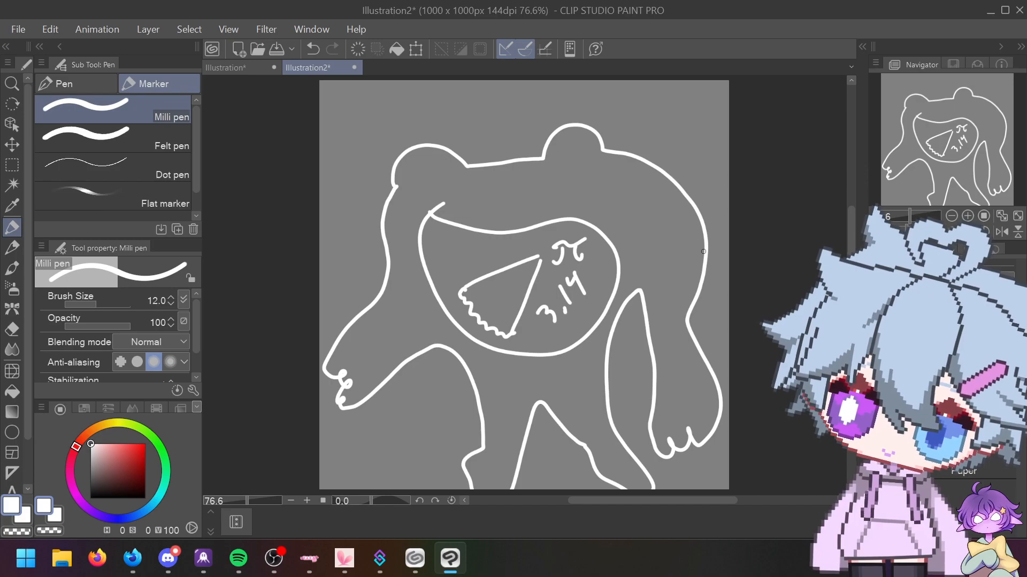
click(484, 297)
mouse_move(467, 289)
mouse_down()
mouse_move(501, 313)
mouse_move(503, 295)
mouse_move(534, 286)
mouse_up()
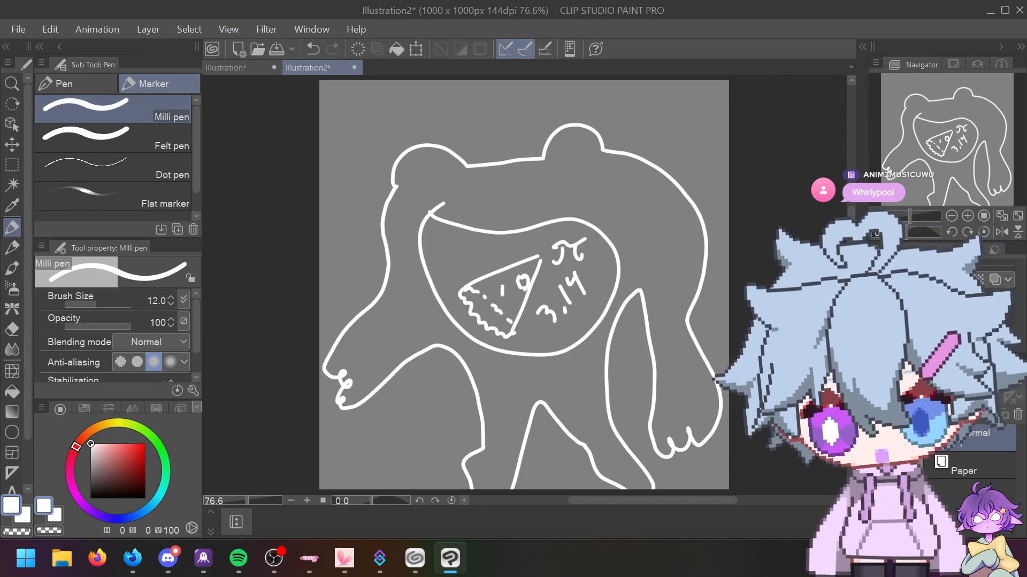
Step: Clear the canvas and draw Poliwhirl's small legs and leaf-shaped tail with inner lines
key(ctrl+z)
key(ctrl+z)
key(ctrl+z)
key(ctrl+z)
key(ctrl+z)
key(ctrl+z)
key(ctrl+z)
key(ctrl+z)
key(ctrl+z)
key(ctrl+z)
key(ctrl+z)
key(ctrl+z)
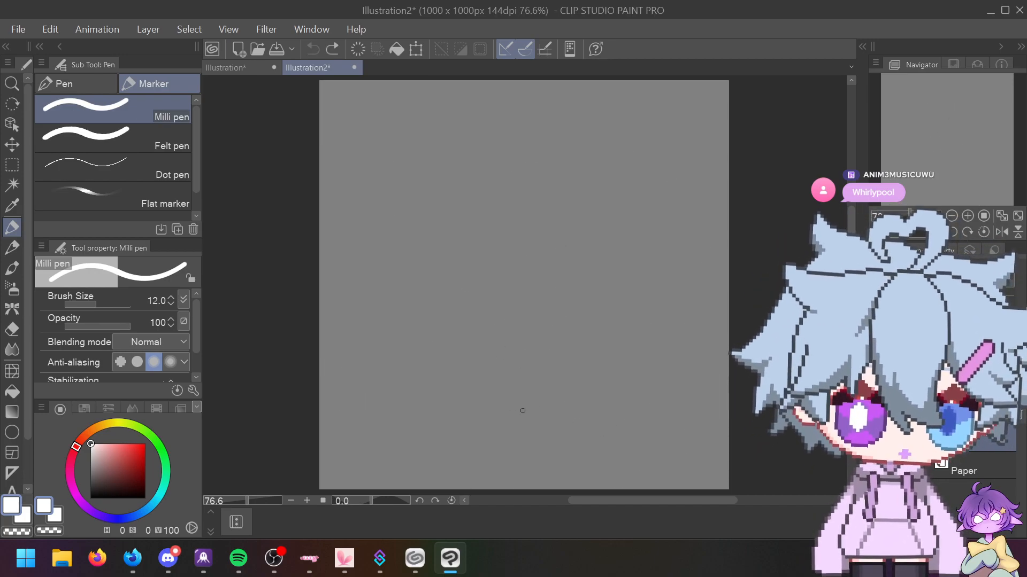
mouse_move(430, 378)
mouse_down()
mouse_move(445, 428)
mouse_move(455, 370)
mouse_up()
mouse_move(549, 335)
mouse_down()
mouse_move(593, 355)
mouse_move(554, 319)
mouse_up()
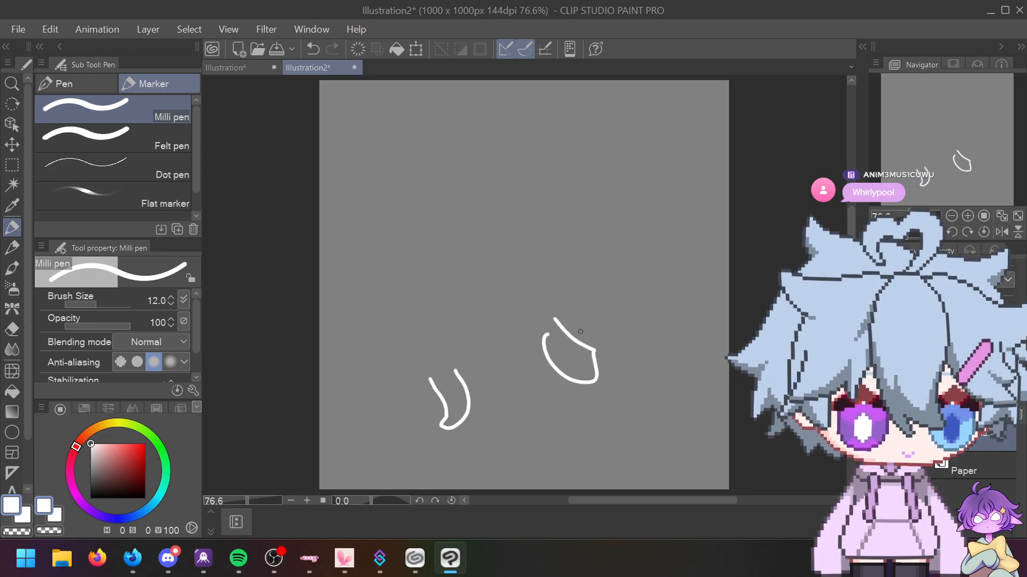
drag(480, 366, 532, 398)
mouse_move(504, 353)
mouse_down()
mouse_move(539, 396)
mouse_move(652, 455)
mouse_up()
mouse_move(533, 399)
mouse_down()
mouse_move(672, 444)
mouse_move(564, 422)
mouse_up()
drag(592, 422, 678, 446)
Step: Draw the round head, both eyes, and the belly oval with a spiral
mouse_move(371, 367)
mouse_down()
mouse_move(540, 219)
mouse_move(349, 333)
mouse_move(409, 381)
mouse_up()
mouse_move(373, 231)
mouse_down()
mouse_move(384, 277)
mouse_move(371, 229)
mouse_move(389, 256)
mouse_move(376, 241)
mouse_move(373, 258)
mouse_move(386, 259)
mouse_up()
drag(475, 199, 474, 215)
drag(458, 222, 504, 220)
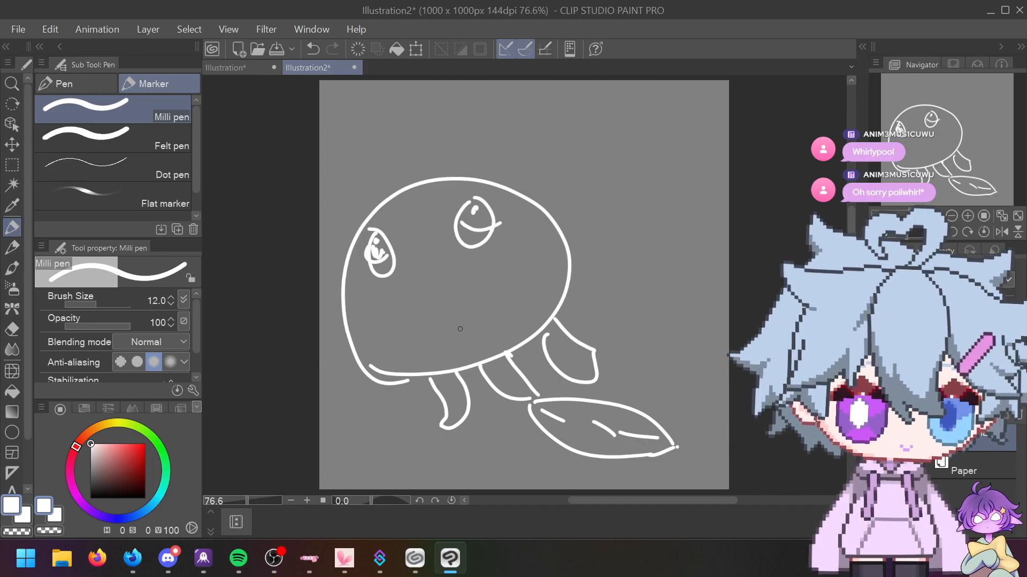
mouse_move(453, 266)
mouse_down()
mouse_move(436, 263)
mouse_move(449, 265)
mouse_up()
mouse_move(448, 311)
mouse_down()
mouse_move(441, 321)
mouse_move(481, 303)
mouse_move(444, 337)
mouse_up()
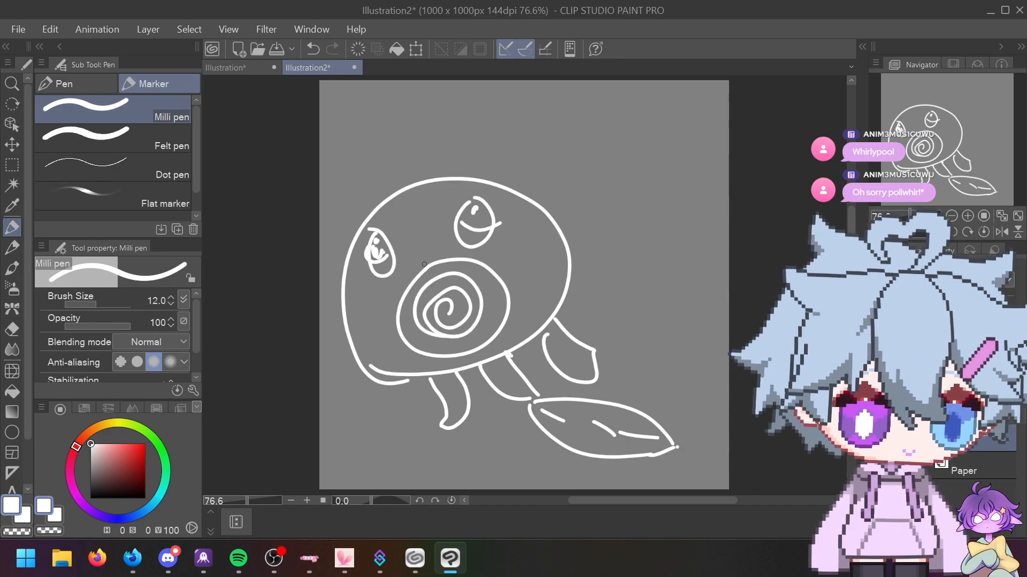
mouse_move(421, 274)
mouse_down()
mouse_move(451, 248)
mouse_move(425, 272)
mouse_move(440, 254)
mouse_move(417, 277)
mouse_up()
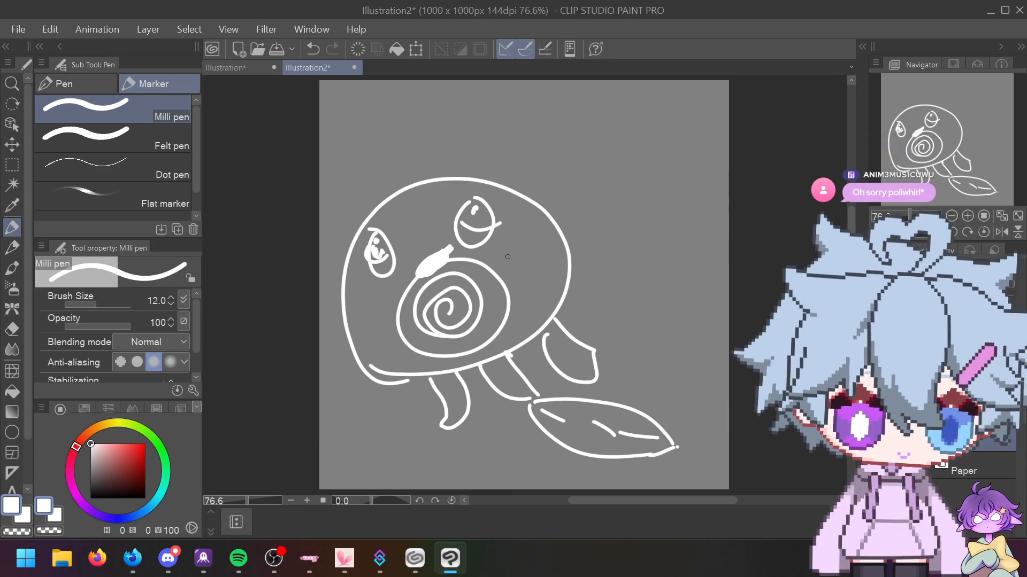
Step: Add a left-cheek blush mark, then undo the drawing back to the legs
drag(489, 249, 492, 262)
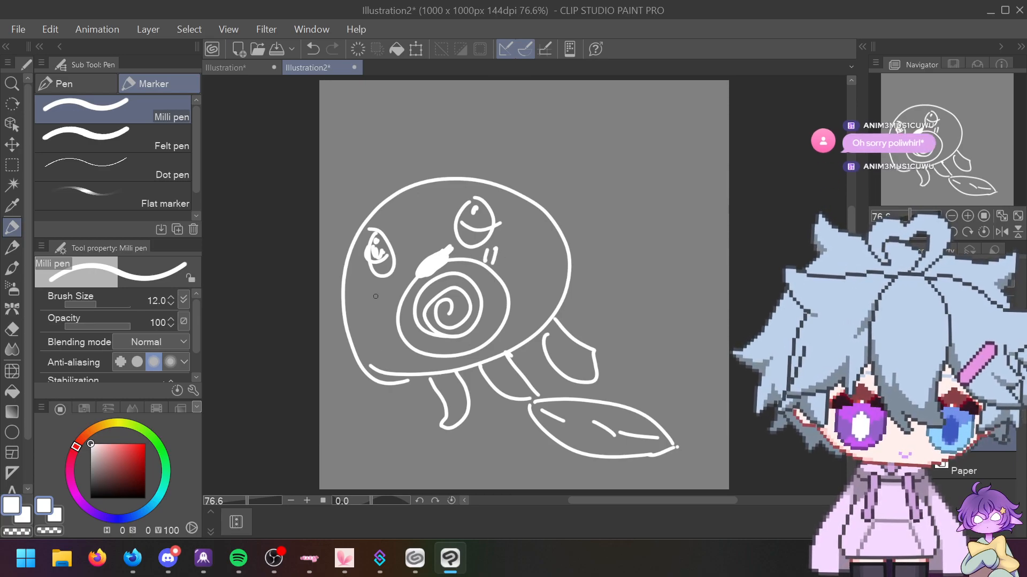
drag(371, 293, 388, 299)
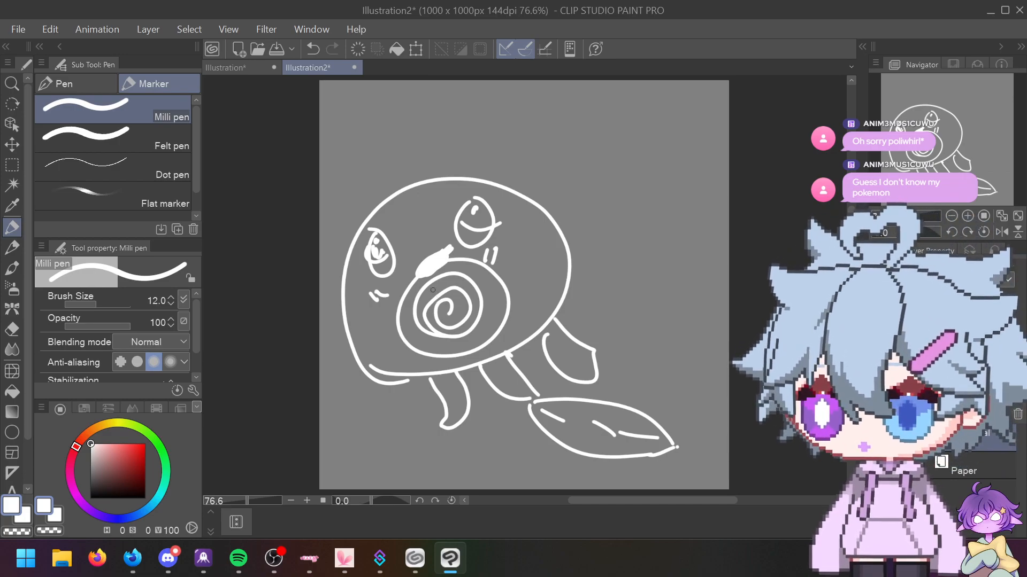
key(ctrl+z)
key(ctrl+z)
key(ctrl+z)
key(ctrl+z)
key(ctrl+z)
key(ctrl+z)
key(ctrl+z)
key(ctrl+z)
key(ctrl+z)
key(ctrl+z)
key(ctrl+z)
key(ctrl+z)
key(ctrl+z)
key(ctrl+z)
key(ctrl+z)
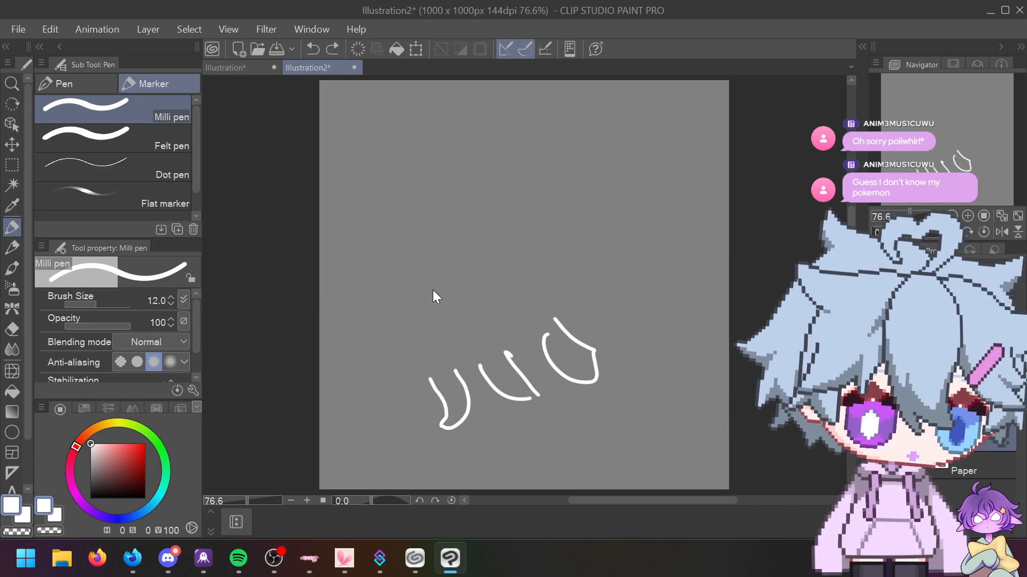
Step: Undo the leftover leg strokes, then draw round toes and a rising limb up to the body
key(ctrl+z)
key(ctrl+z)
key(ctrl+z)
key(ctrl+z)
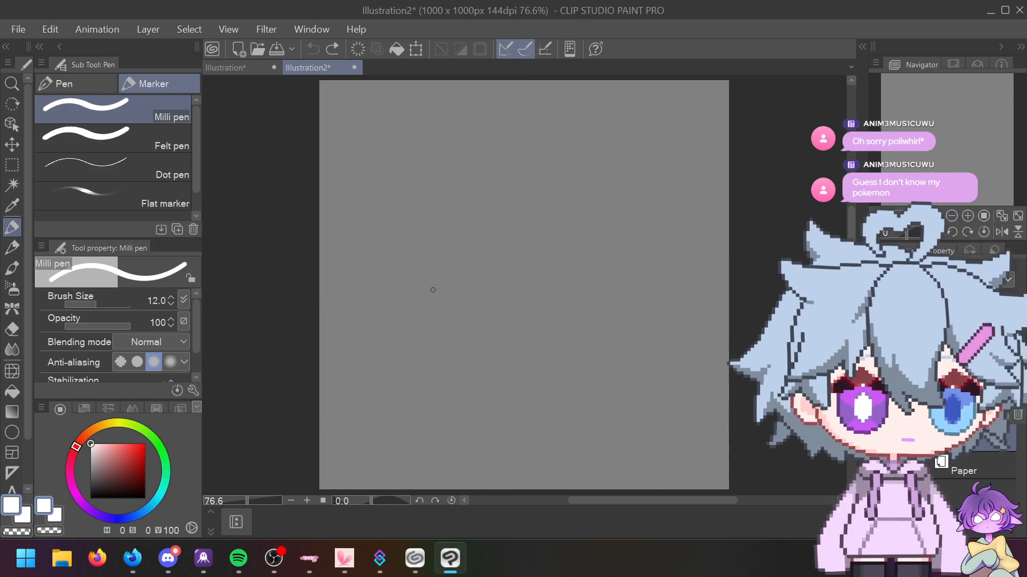
mouse_move(374, 393)
mouse_down()
mouse_move(371, 406)
mouse_move(376, 391)
mouse_move(388, 416)
mouse_move(398, 405)
mouse_move(410, 412)
mouse_up()
drag(372, 391, 441, 318)
drag(418, 412, 447, 325)
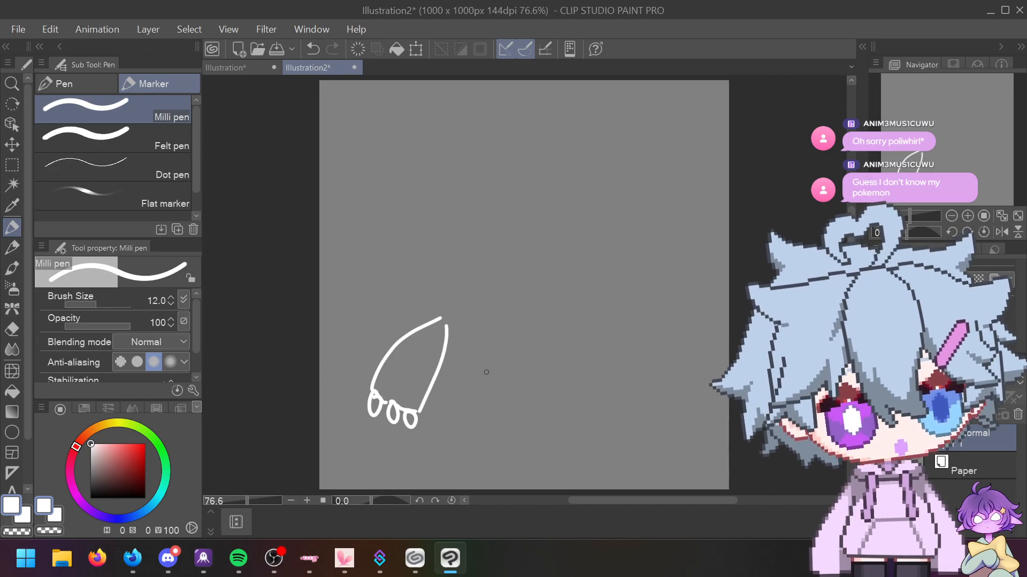
drag(433, 321, 461, 245)
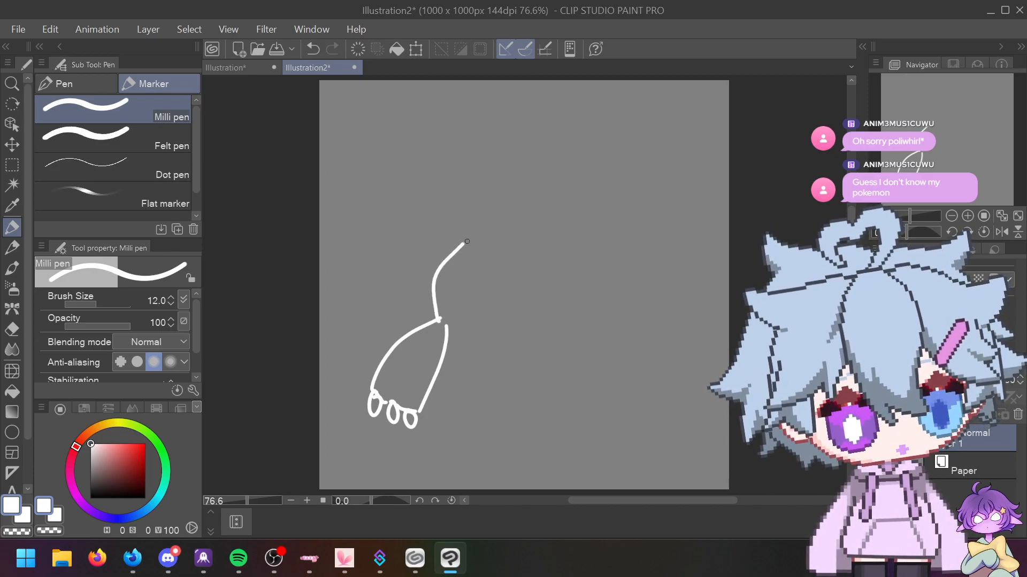
drag(436, 316, 500, 186)
Step: Add the body's right side, belly spiral, head loop and hook, then undo every stroke
drag(584, 323, 561, 157)
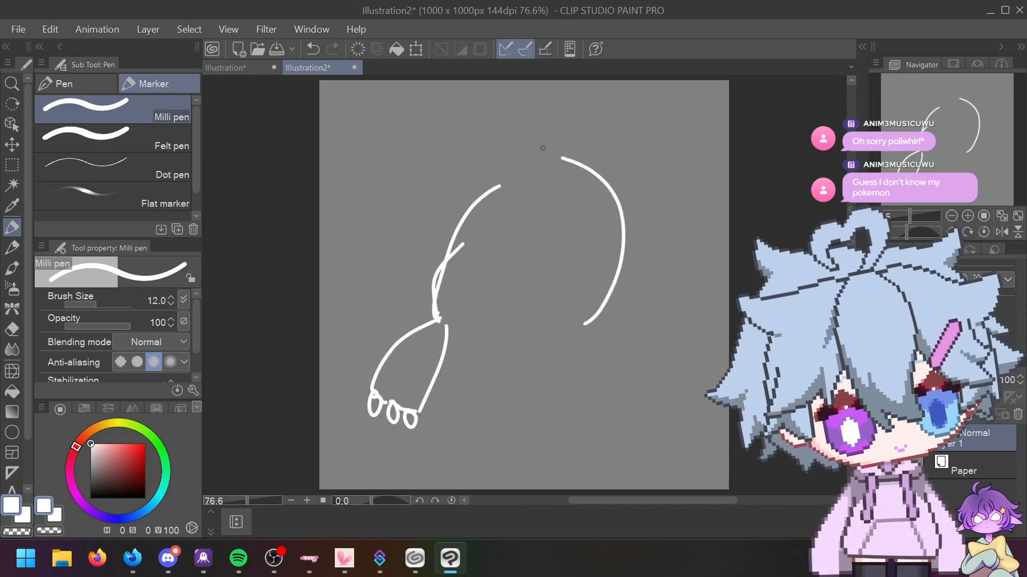
mouse_move(527, 262)
mouse_down()
mouse_move(486, 258)
mouse_move(487, 302)
mouse_up()
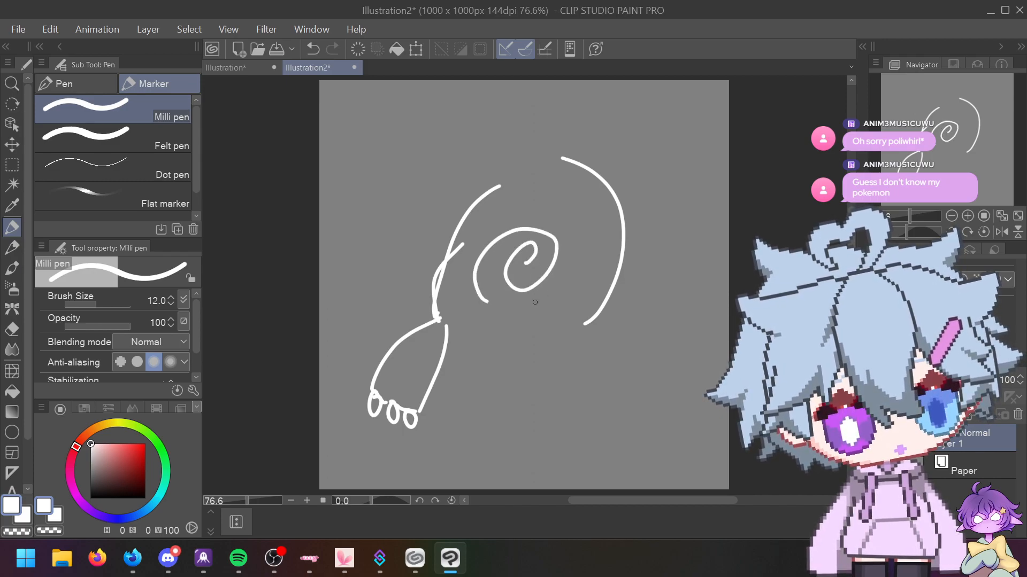
mouse_move(500, 184)
mouse_down()
mouse_move(459, 153)
mouse_move(416, 170)
mouse_up()
mouse_move(562, 158)
mouse_down()
mouse_move(494, 103)
mouse_move(387, 214)
mouse_move(415, 160)
mouse_move(374, 159)
mouse_move(381, 145)
mouse_move(386, 154)
mouse_up()
mouse_move(389, 104)
mouse_down()
mouse_move(349, 115)
mouse_move(352, 107)
mouse_up()
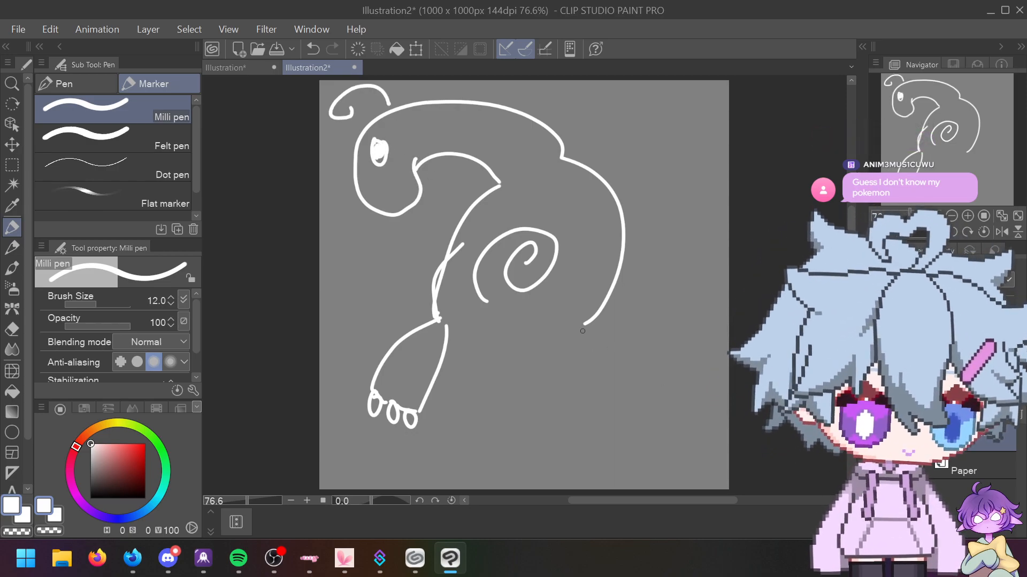
key(ctrl+z)
key(ctrl+z)
key(ctrl+z)
key(ctrl+z)
key(ctrl+z)
key(ctrl+z)
key(ctrl+z)
key(ctrl+z)
key(ctrl+z)
key(ctrl+z)
key(ctrl+z)
key(ctrl+z)
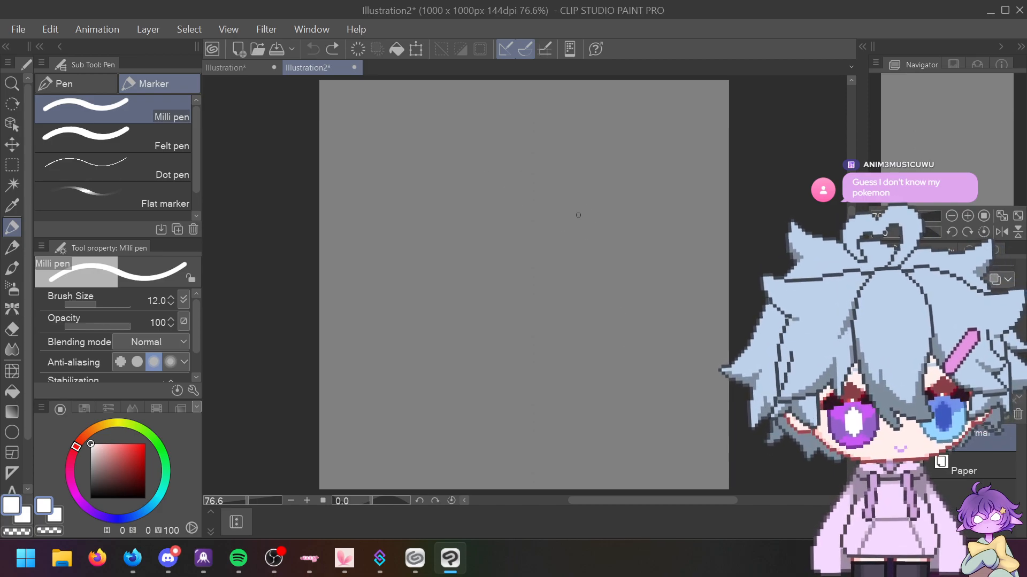
mouse_move(473, 166)
mouse_down()
mouse_move(399, 300)
mouse_move(568, 403)
mouse_move(638, 244)
mouse_move(461, 168)
mouse_up()
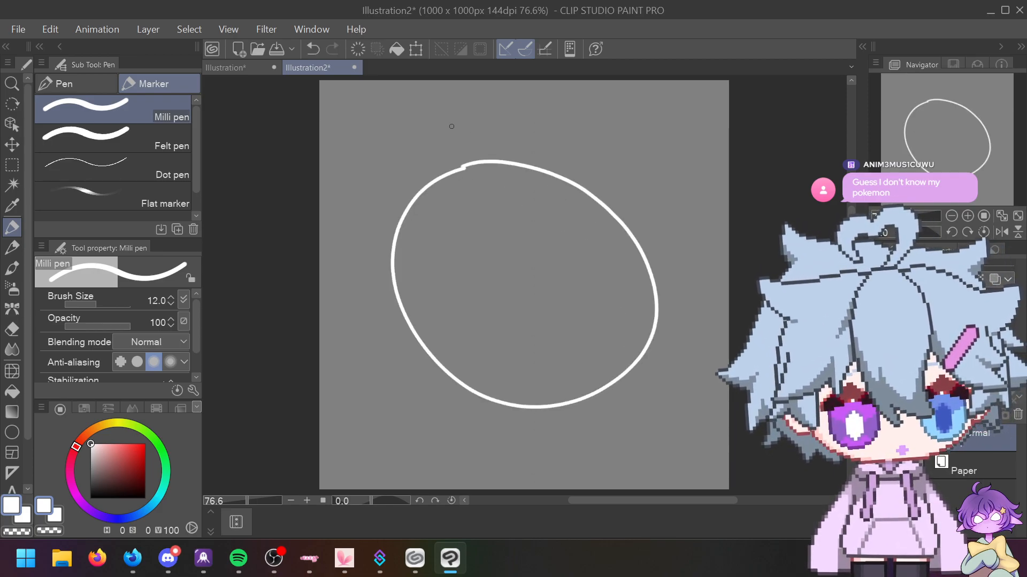
drag(451, 126, 442, 124)
key(ctrl+z)
key(ctrl+z)
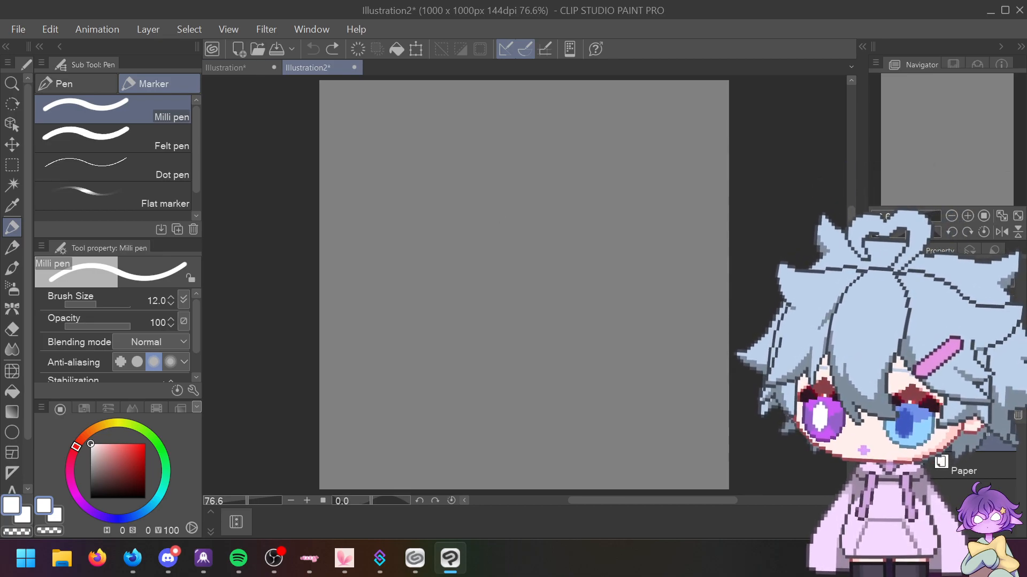
key(alt+Tab)
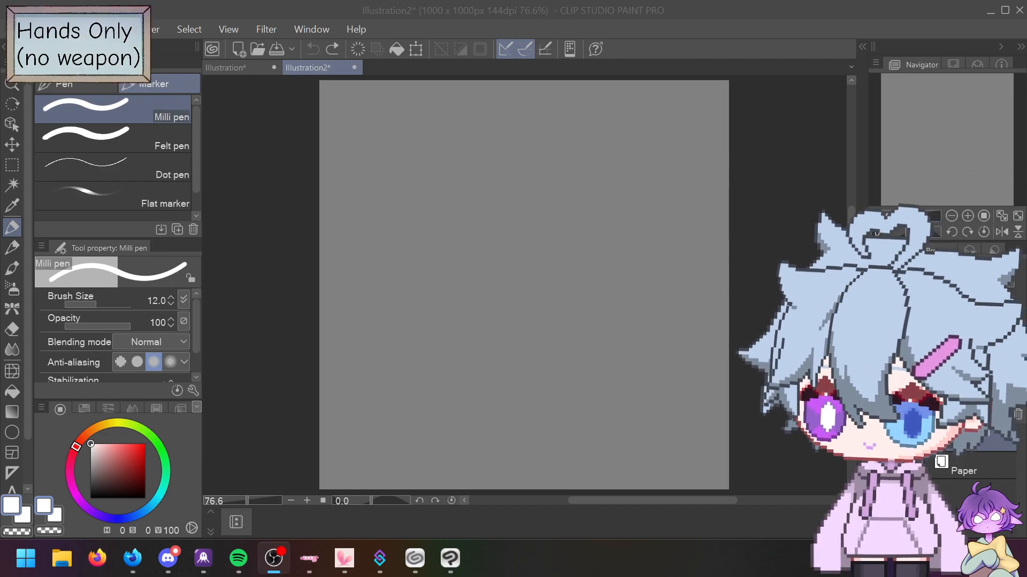
text(Left Hand)
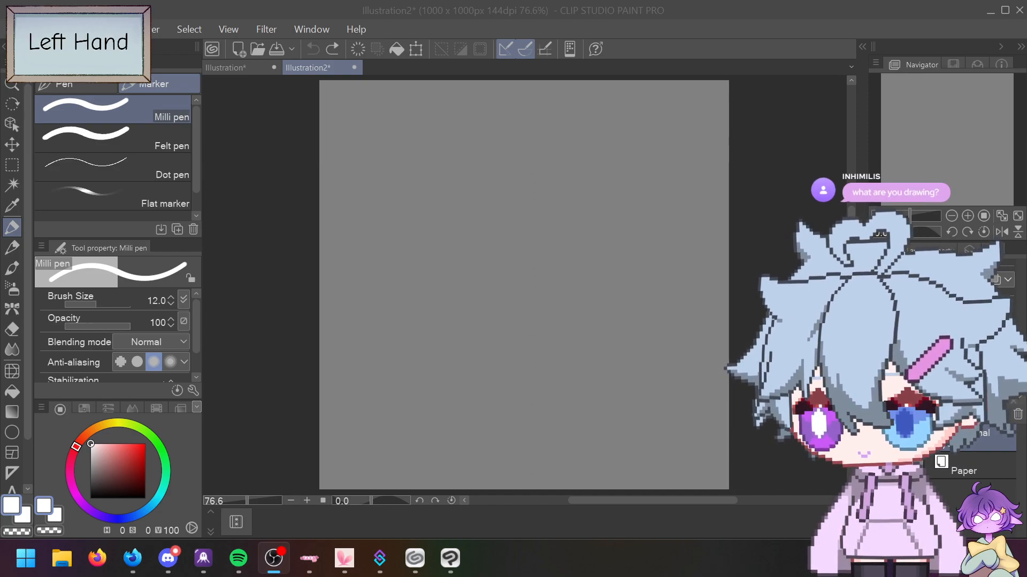
key(Return)
text(Sketch)
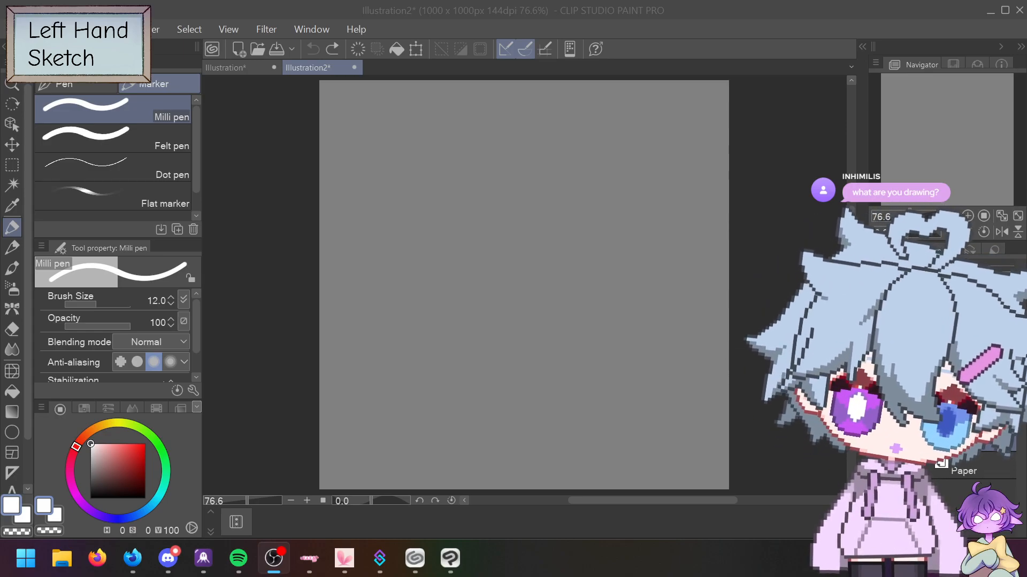
Step: After undoing a test stroke, draw the round body outline and both eye bumps
click(358, 216)
drag(357, 209, 371, 188)
key(ctrl+z)
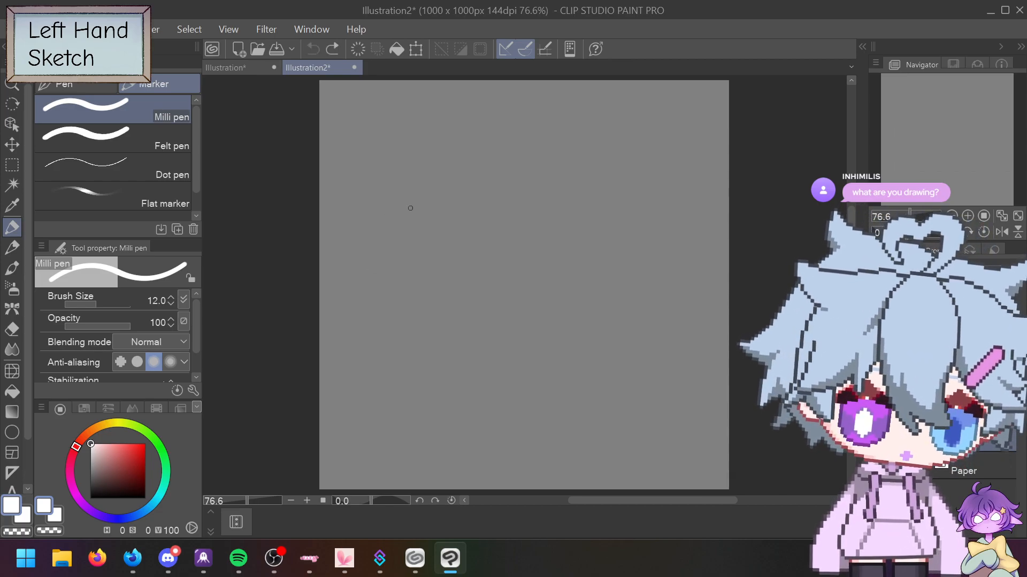
mouse_move(400, 211)
mouse_down()
mouse_move(446, 172)
mouse_move(616, 182)
mouse_move(633, 342)
mouse_move(521, 416)
mouse_move(386, 315)
mouse_move(379, 221)
mouse_move(407, 198)
mouse_up()
mouse_move(436, 138)
mouse_down()
mouse_move(453, 191)
mouse_move(407, 170)
mouse_move(450, 143)
mouse_up()
mouse_move(552, 143)
mouse_down()
mouse_move(576, 178)
mouse_move(534, 144)
mouse_move(570, 157)
mouse_up()
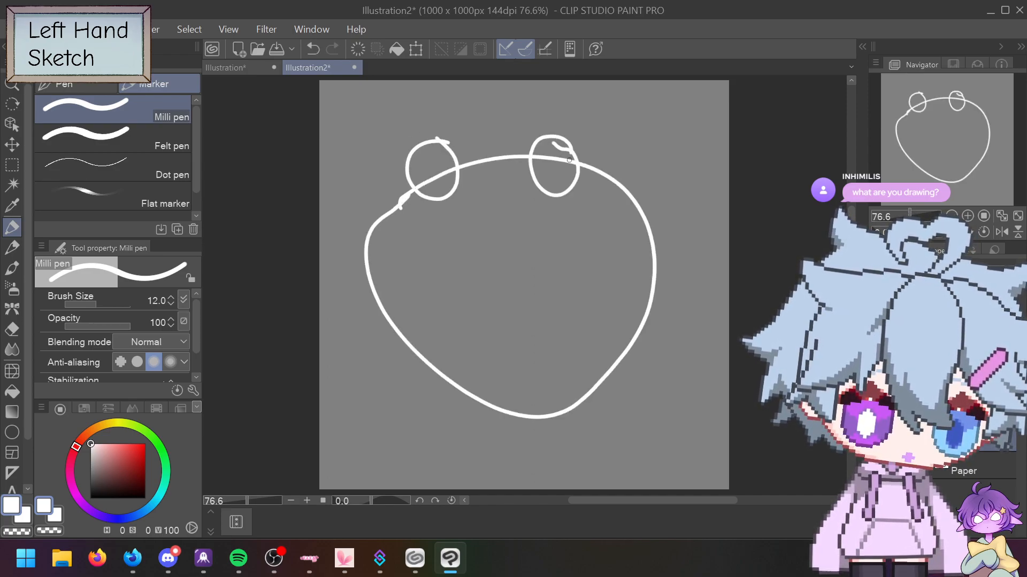
Step: Draw the left leg and foot, the right leg with an oval foot, and the left arm
mouse_move(462, 396)
mouse_down()
mouse_move(445, 449)
mouse_move(446, 400)
mouse_move(436, 433)
mouse_move(377, 418)
mouse_move(396, 462)
mouse_move(445, 462)
mouse_up()
drag(568, 416, 590, 455)
mouse_move(589, 405)
mouse_down()
mouse_move(608, 440)
mouse_move(668, 457)
mouse_move(592, 476)
mouse_move(581, 467)
mouse_up()
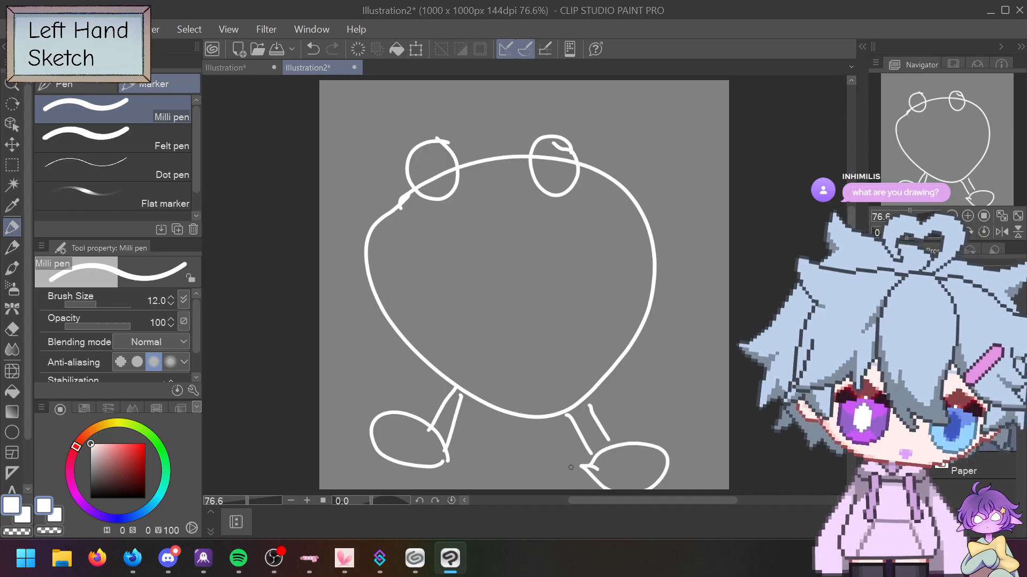
mouse_move(368, 260)
mouse_down()
mouse_move(354, 232)
mouse_move(378, 207)
mouse_move(330, 220)
mouse_move(357, 269)
mouse_move(380, 282)
mouse_up()
Step: Add the right arm with a curled fist, a large belly circle and a central spiral
drag(655, 287, 680, 264)
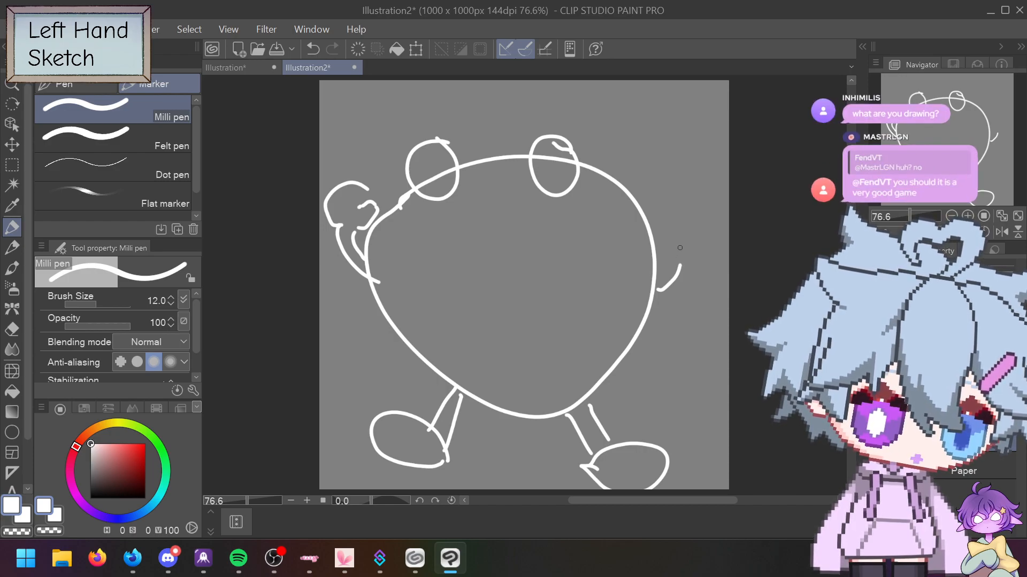
mouse_move(679, 267)
mouse_down()
mouse_move(679, 242)
mouse_move(697, 256)
mouse_move(686, 240)
mouse_move(724, 248)
mouse_move(719, 266)
mouse_move(701, 267)
mouse_move(705, 281)
mouse_move(653, 303)
mouse_up()
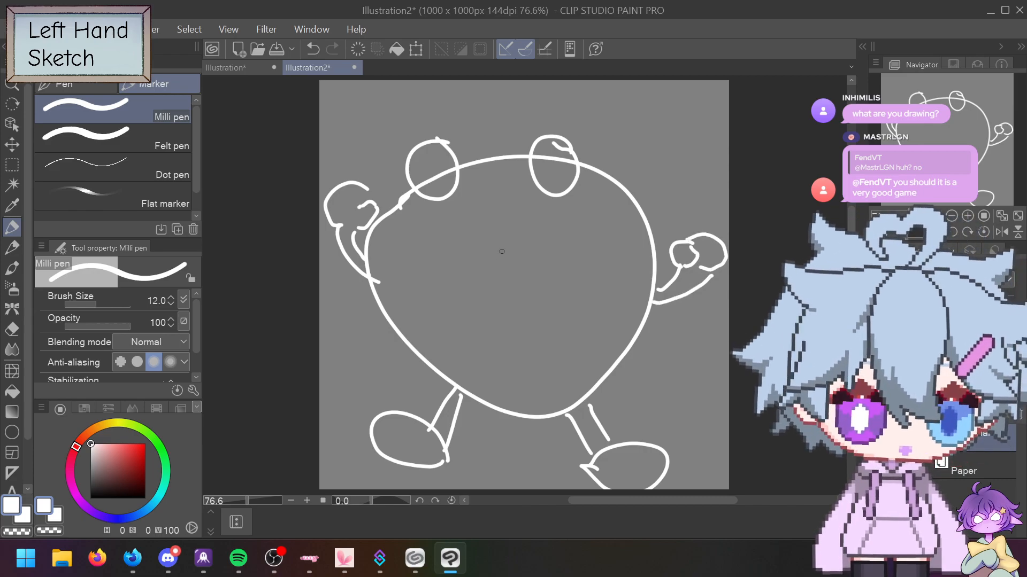
mouse_move(539, 219)
mouse_down()
mouse_move(578, 237)
mouse_move(604, 321)
mouse_move(539, 403)
mouse_move(435, 333)
mouse_move(433, 244)
mouse_move(499, 216)
mouse_move(543, 227)
mouse_up()
mouse_move(508, 307)
mouse_down()
mouse_move(528, 293)
mouse_move(484, 315)
mouse_move(532, 270)
mouse_move(460, 311)
mouse_move(562, 275)
mouse_move(481, 342)
mouse_move(542, 251)
mouse_move(543, 365)
mouse_up()
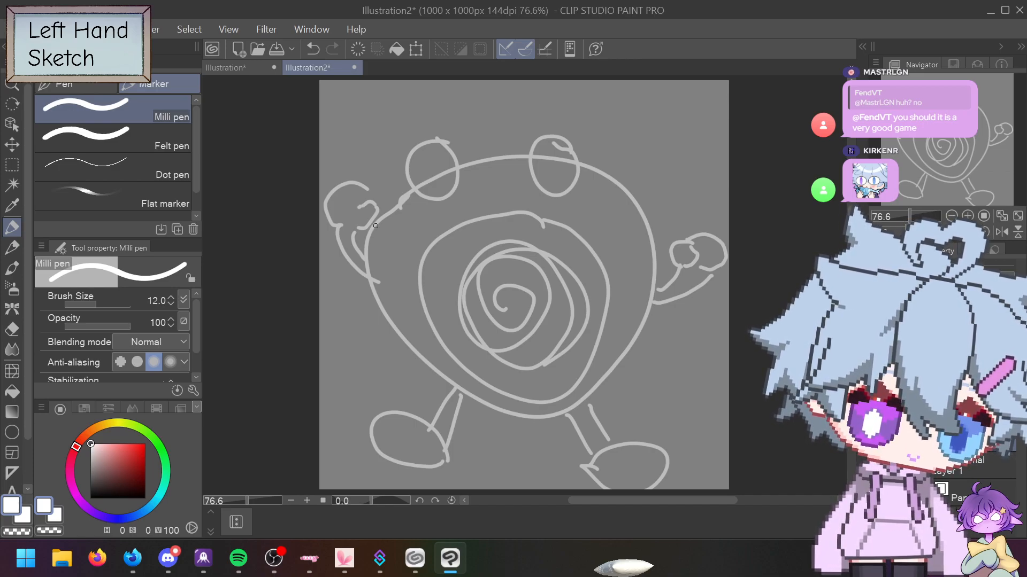
Step: Trace the left arm, fist, both eyes and belly circle in white, undoing a stray belly curl
mouse_move(376, 225)
mouse_down()
mouse_move(412, 194)
mouse_move(420, 147)
mouse_move(437, 144)
mouse_move(467, 167)
mouse_move(516, 160)
mouse_move(552, 139)
mouse_move(633, 206)
mouse_move(659, 287)
mouse_move(675, 280)
mouse_move(672, 250)
mouse_move(693, 236)
mouse_move(717, 242)
mouse_move(723, 264)
mouse_move(691, 295)
mouse_move(648, 305)
mouse_move(637, 339)
mouse_move(588, 397)
mouse_move(603, 436)
mouse_move(668, 449)
mouse_move(674, 473)
mouse_move(614, 486)
mouse_move(574, 473)
mouse_move(562, 441)
mouse_move(471, 396)
mouse_move(437, 419)
mouse_move(442, 440)
mouse_move(421, 461)
mouse_move(370, 425)
mouse_move(369, 375)
mouse_move(415, 414)
mouse_move(440, 397)
mouse_move(375, 303)
mouse_up()
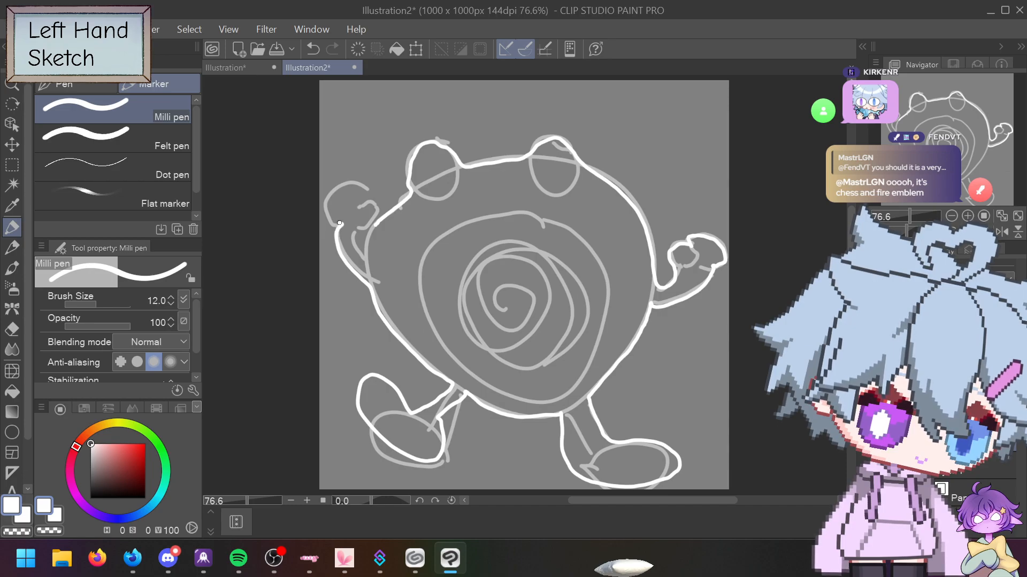
mouse_move(333, 199)
mouse_down()
mouse_move(371, 187)
mouse_move(376, 200)
mouse_move(365, 202)
mouse_move(384, 203)
mouse_move(359, 228)
mouse_move(364, 254)
mouse_move(379, 223)
mouse_up()
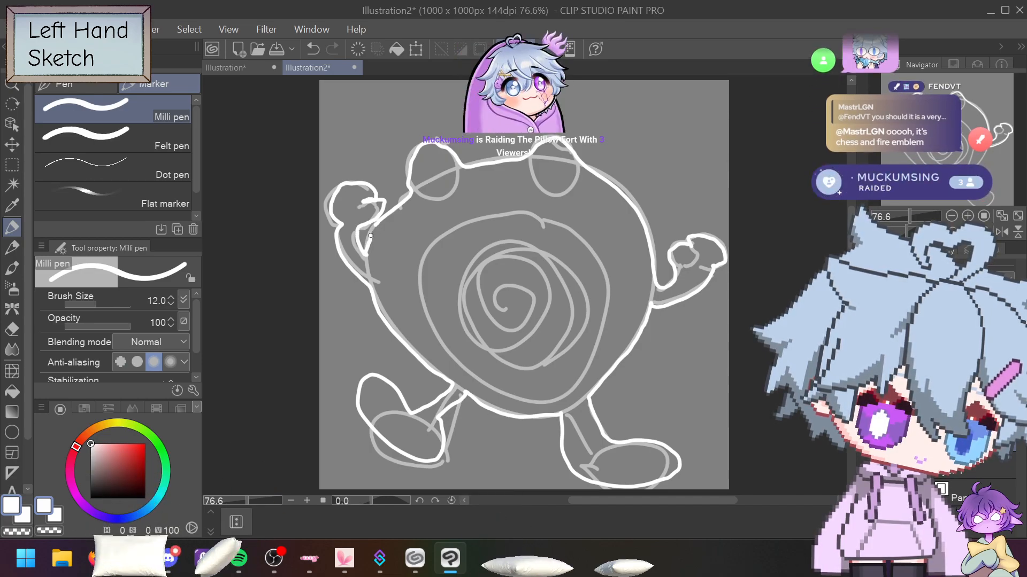
mouse_move(412, 191)
mouse_down()
mouse_move(444, 197)
mouse_move(458, 165)
mouse_up()
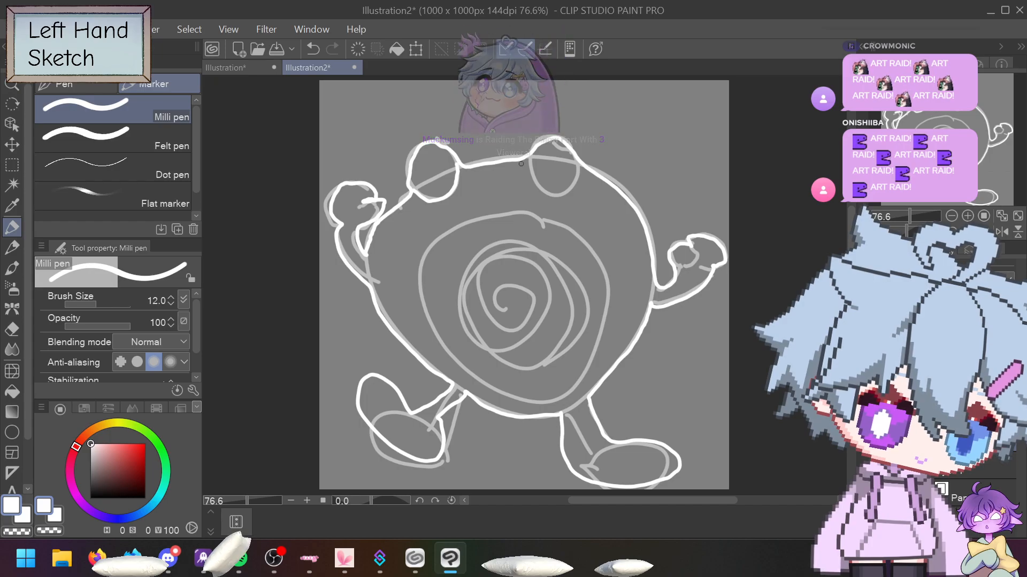
mouse_move(530, 160)
mouse_down()
mouse_move(537, 185)
mouse_move(567, 193)
mouse_move(578, 165)
mouse_up()
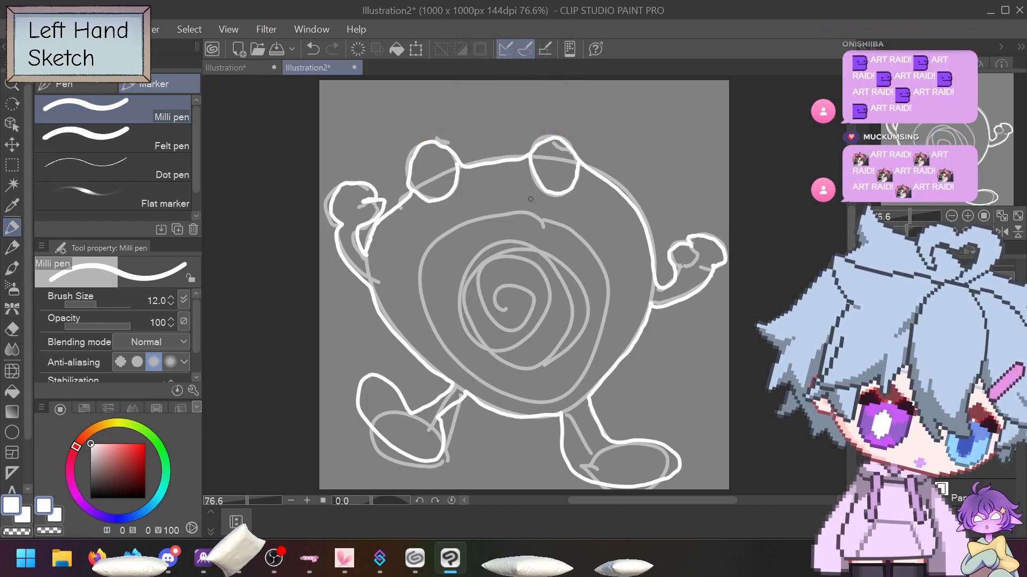
mouse_move(524, 211)
mouse_down()
mouse_move(477, 217)
mouse_move(450, 236)
mouse_move(428, 283)
mouse_move(445, 343)
mouse_move(505, 383)
mouse_move(543, 382)
mouse_move(582, 359)
mouse_move(608, 320)
mouse_move(606, 259)
mouse_move(535, 214)
mouse_up()
mouse_move(500, 264)
mouse_down()
mouse_move(533, 262)
mouse_move(551, 285)
mouse_move(550, 313)
mouse_move(526, 335)
mouse_move(496, 336)
mouse_move(470, 318)
mouse_move(463, 295)
mouse_move(504, 264)
mouse_up()
drag(468, 272, 444, 253)
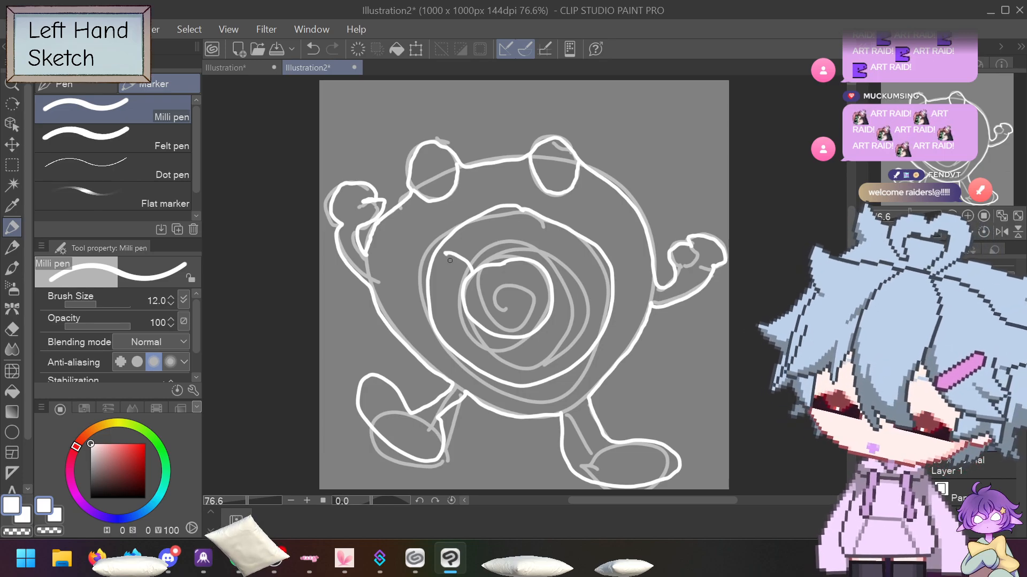
key(ctrl+z)
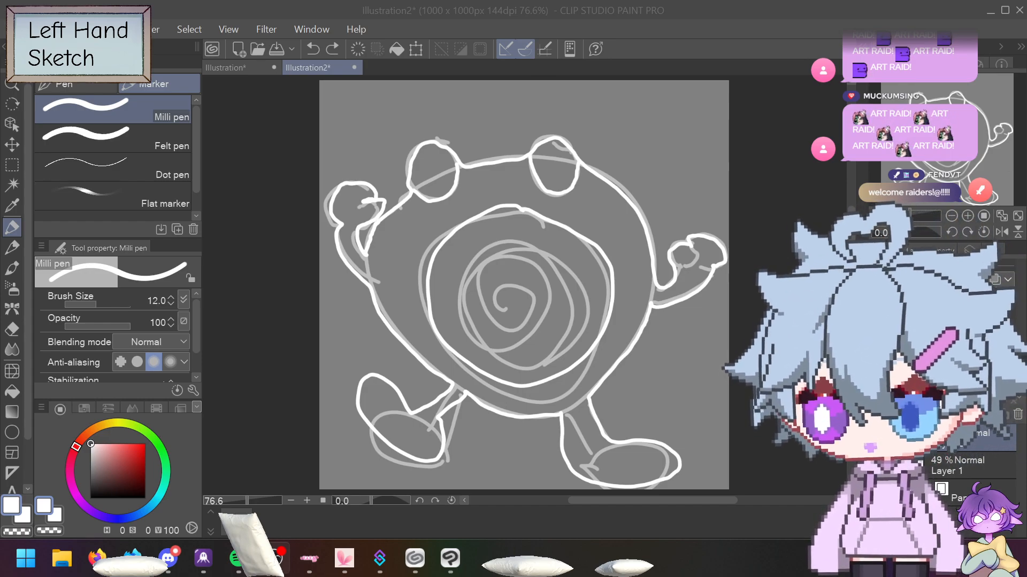
click(236, 66)
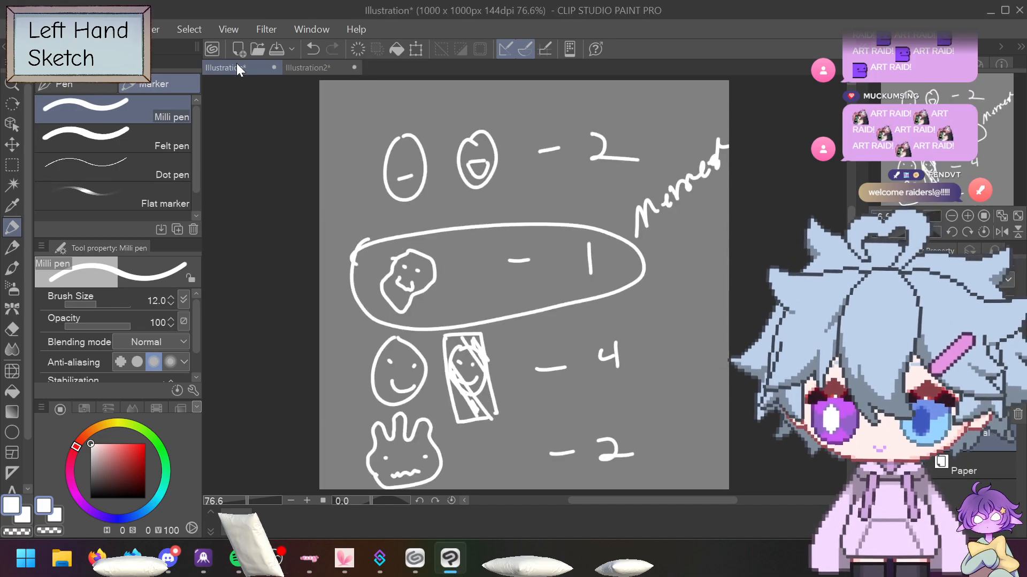
drag(661, 429, 657, 453)
mouse_move(661, 428)
mouse_down()
mouse_move(684, 443)
mouse_move(662, 465)
mouse_up()
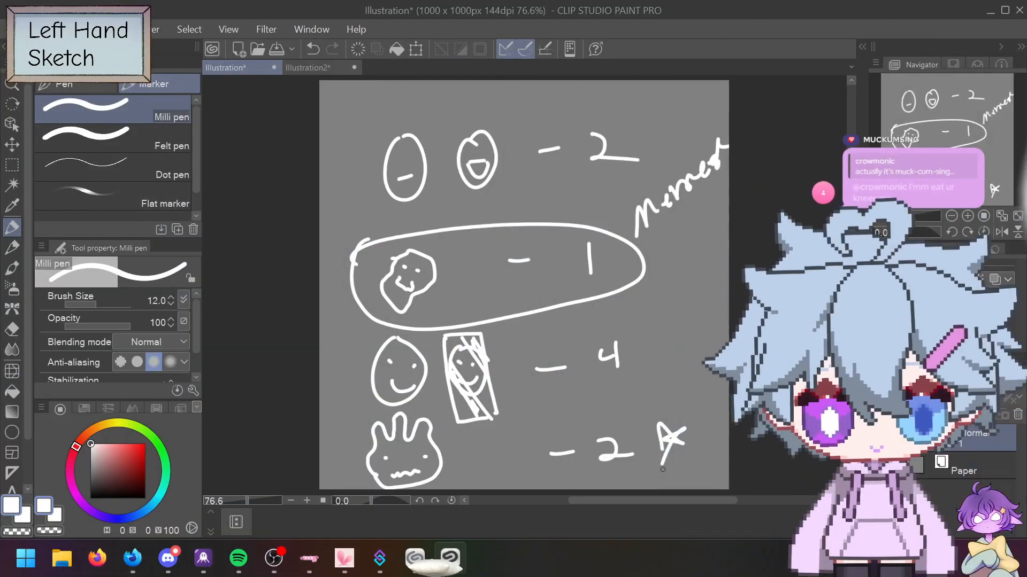
mouse_move(650, 94)
mouse_down()
mouse_move(651, 113)
mouse_move(639, 113)
mouse_up()
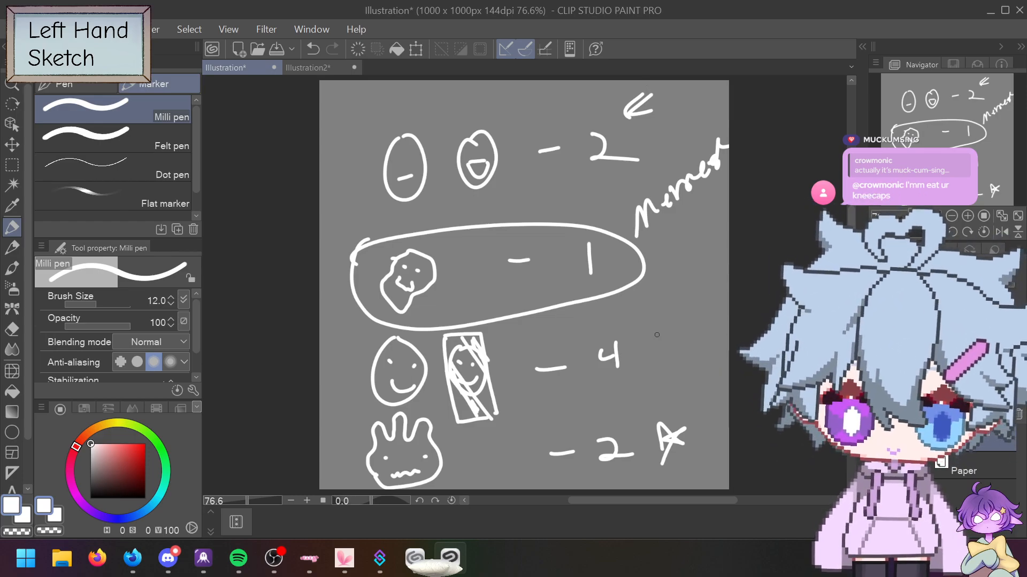
mouse_move(656, 313)
mouse_down()
mouse_move(657, 356)
mouse_move(644, 319)
mouse_move(658, 331)
mouse_move(656, 387)
mouse_move(630, 393)
mouse_move(635, 379)
mouse_move(647, 398)
mouse_up()
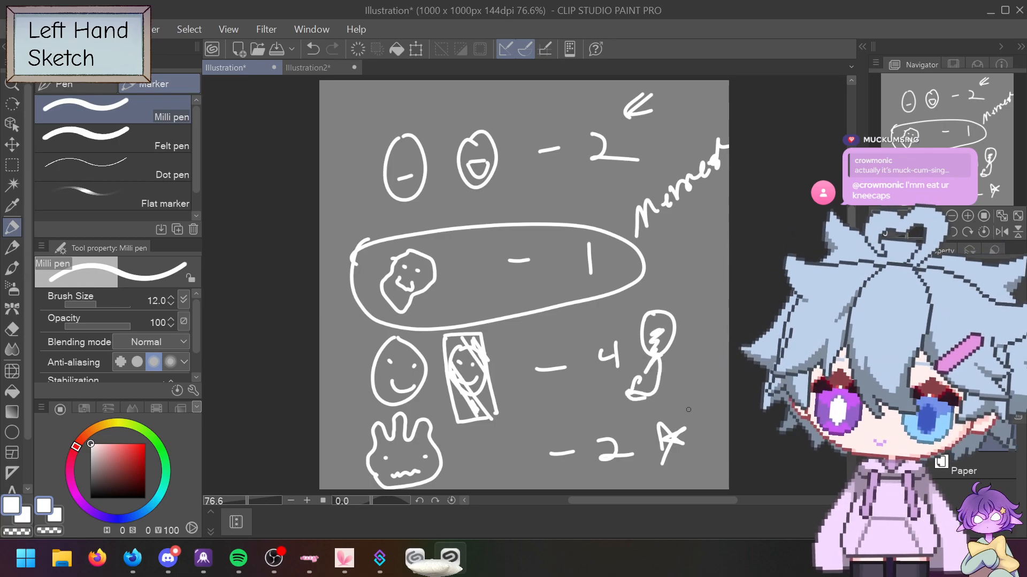
key(ctrl+z)
key(ctrl+z)
key(ctrl+z)
key(ctrl+z)
key(ctrl+z)
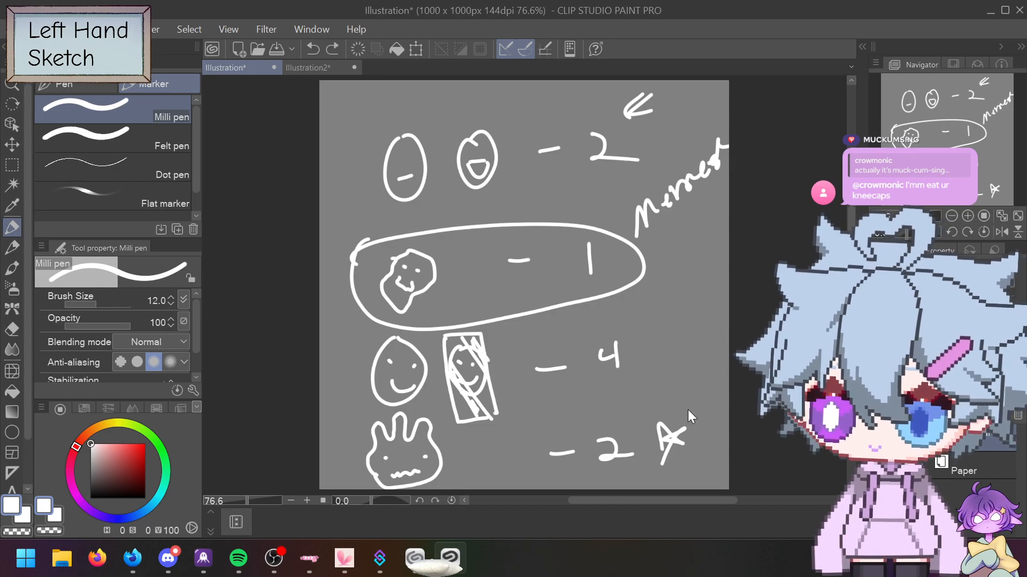
key(ctrl+z)
key(ctrl+z)
key(ctrl+z)
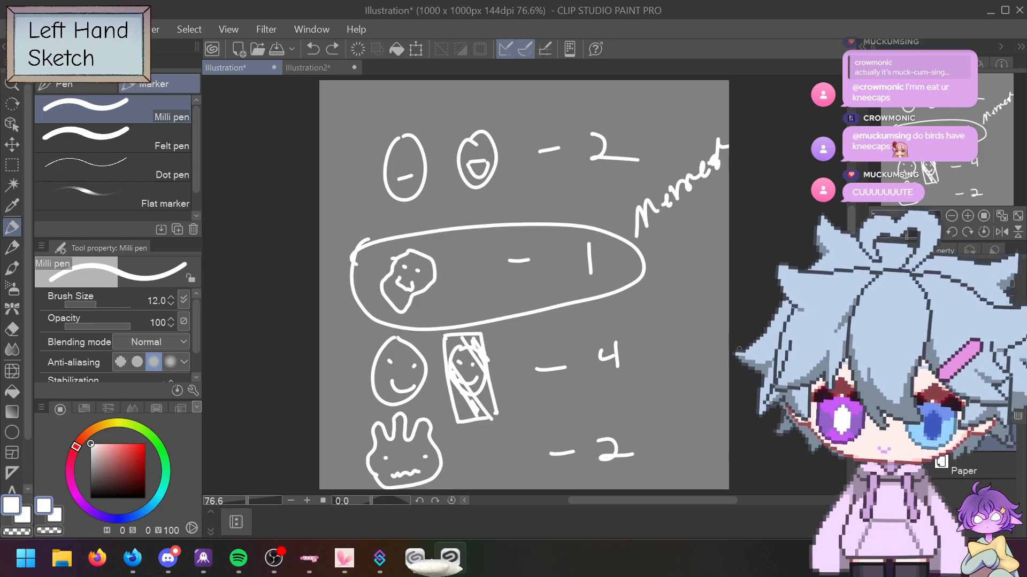
click(304, 70)
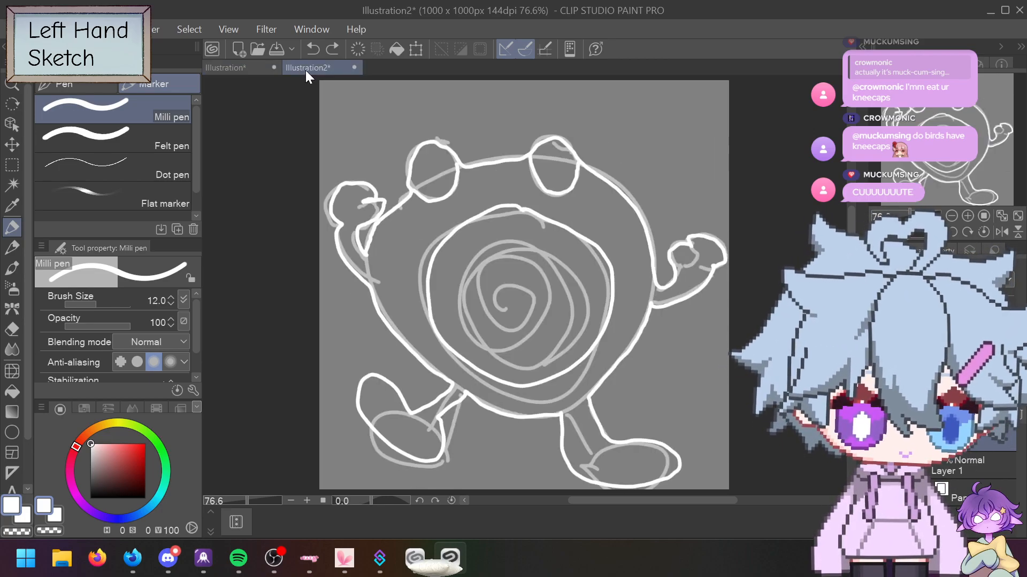
Step: Hide the gray sketch layer, add a right-hand detail stroke, and draw the first star eye in the belly
click(865, 466)
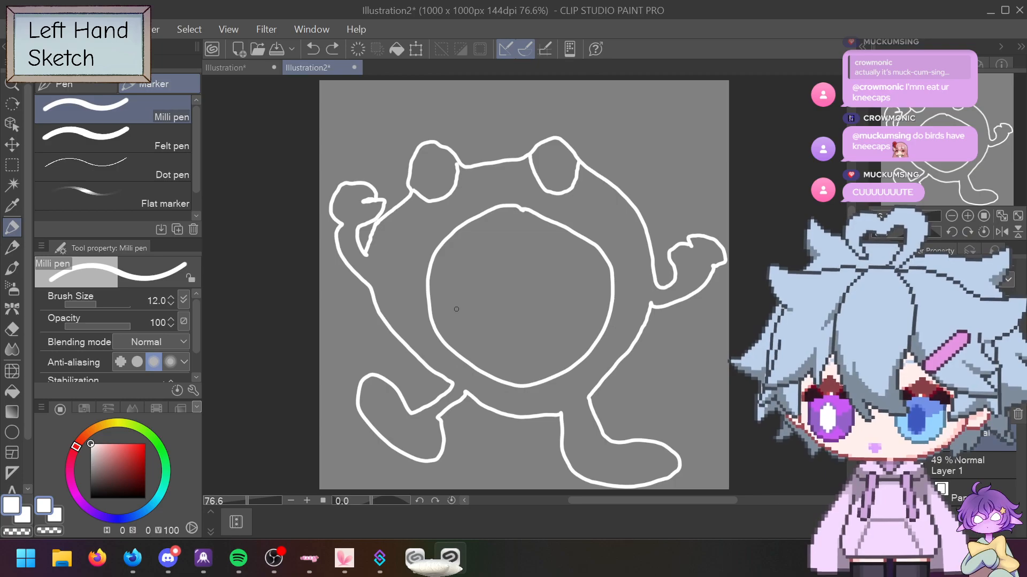
drag(688, 244, 694, 251)
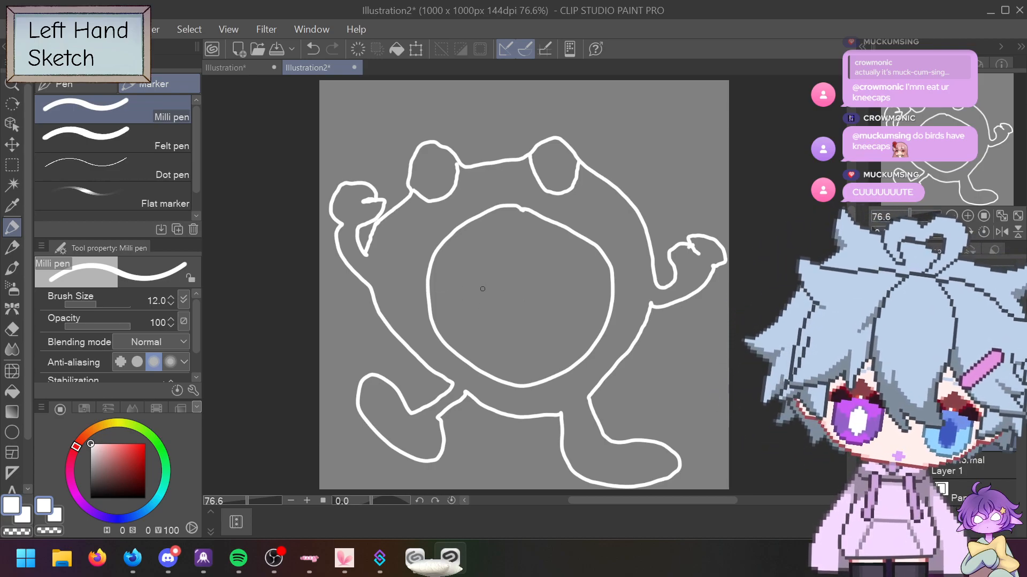
mouse_move(454, 293)
mouse_down()
mouse_move(468, 288)
mouse_move(476, 261)
mouse_move(503, 285)
mouse_move(484, 301)
mouse_move(488, 315)
mouse_move(455, 293)
mouse_up()
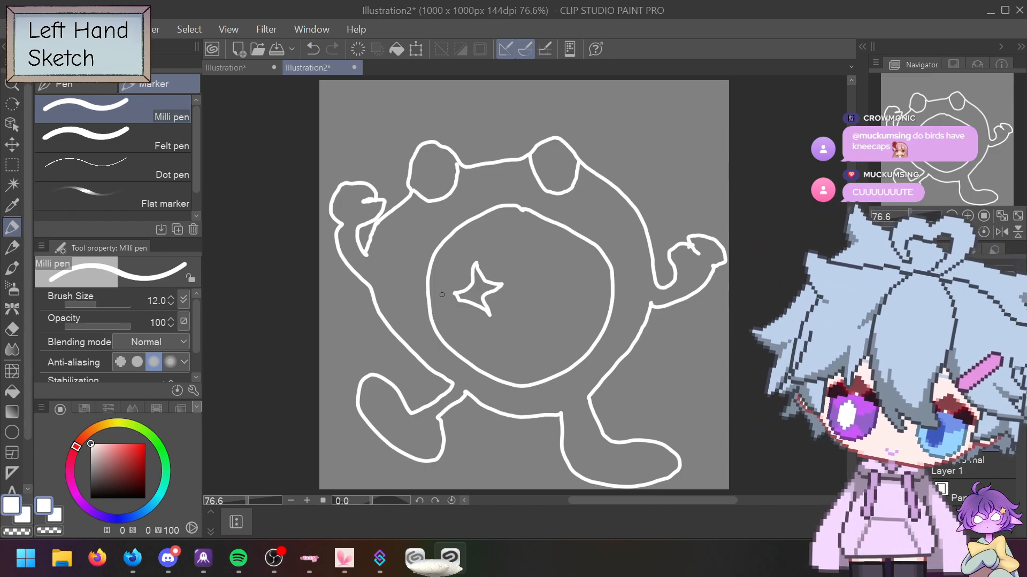
Step: Draw a second star eye, undo trial circles around both stars, and doodle a top-left shape
mouse_move(516, 283)
mouse_down()
mouse_move(536, 256)
mouse_move(547, 275)
mouse_move(563, 277)
mouse_move(555, 306)
mouse_move(516, 284)
mouse_up()
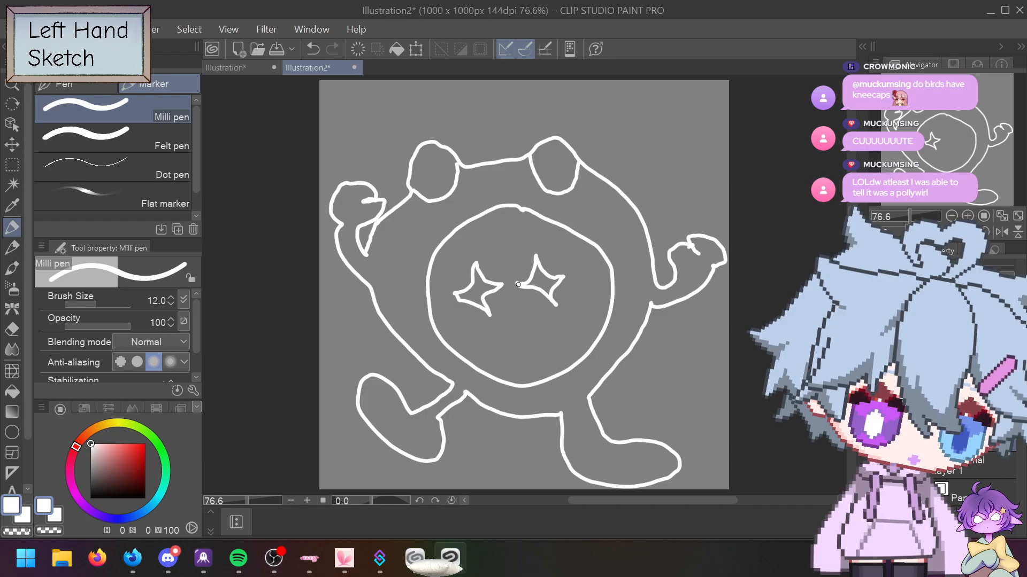
mouse_move(463, 254)
mouse_down()
mouse_move(446, 301)
mouse_move(465, 329)
mouse_move(504, 324)
mouse_move(511, 282)
mouse_move(477, 255)
mouse_move(463, 258)
mouse_up()
mouse_move(511, 289)
mouse_down()
mouse_move(517, 254)
mouse_move(545, 238)
mouse_move(563, 244)
mouse_move(582, 275)
mouse_move(577, 314)
mouse_move(562, 330)
mouse_move(510, 304)
mouse_up()
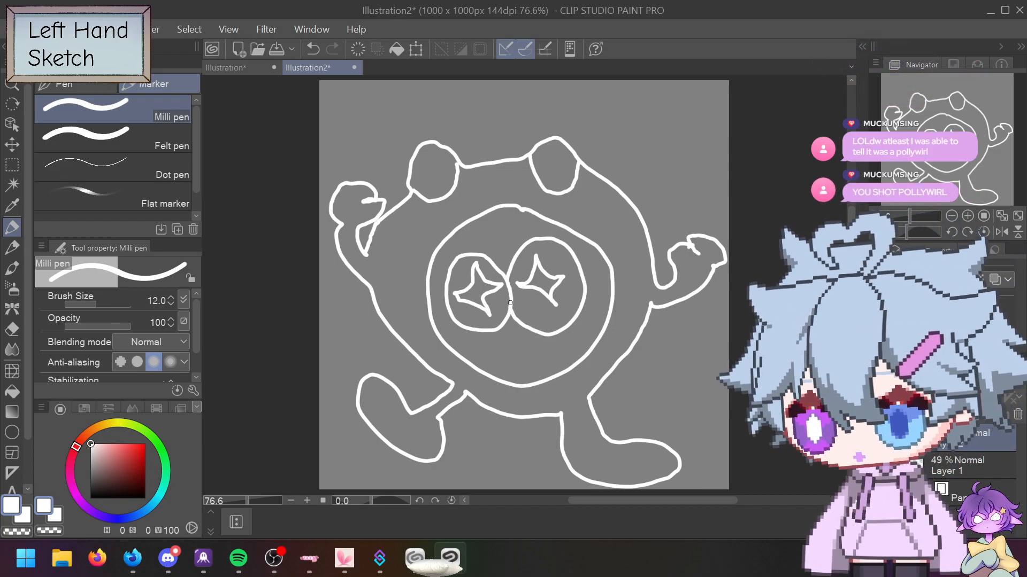
key(ctrl+z)
key(ctrl+z)
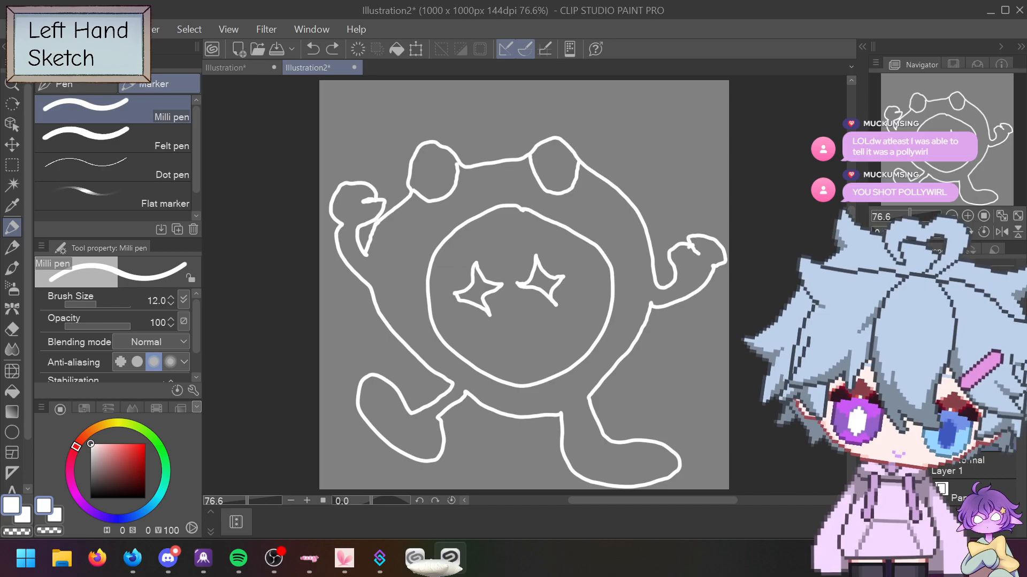
mouse_move(340, 152)
mouse_down()
mouse_move(351, 132)
mouse_move(375, 156)
mouse_move(386, 144)
mouse_move(341, 102)
mouse_move(326, 133)
mouse_move(335, 151)
mouse_move(360, 143)
mouse_move(381, 152)
mouse_up()
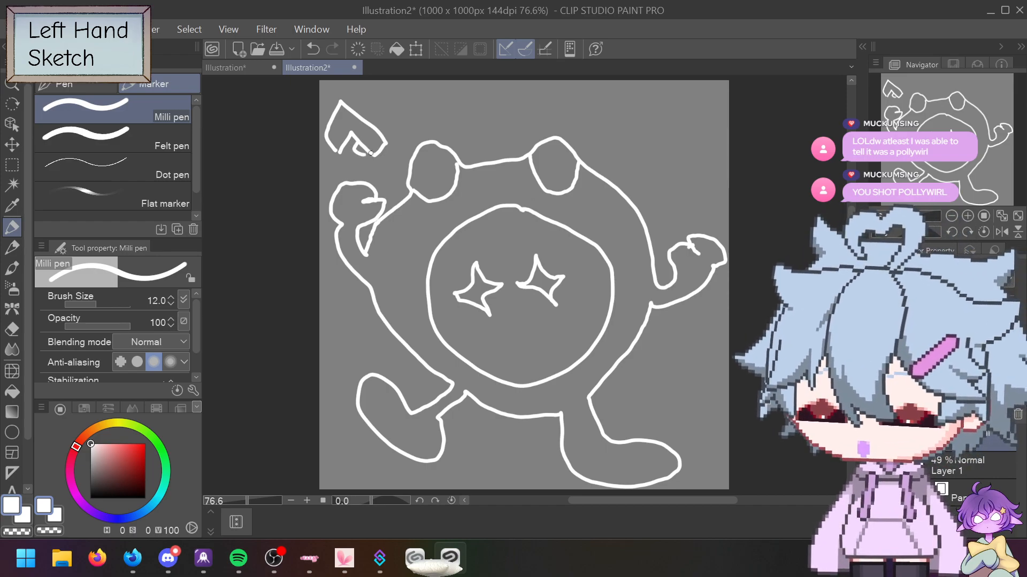
Step: Remove the corner doodle and try X marks, an eye curve and highlight dots in the ears
key(ctrl+z)
key(ctrl+z)
key(ctrl+z)
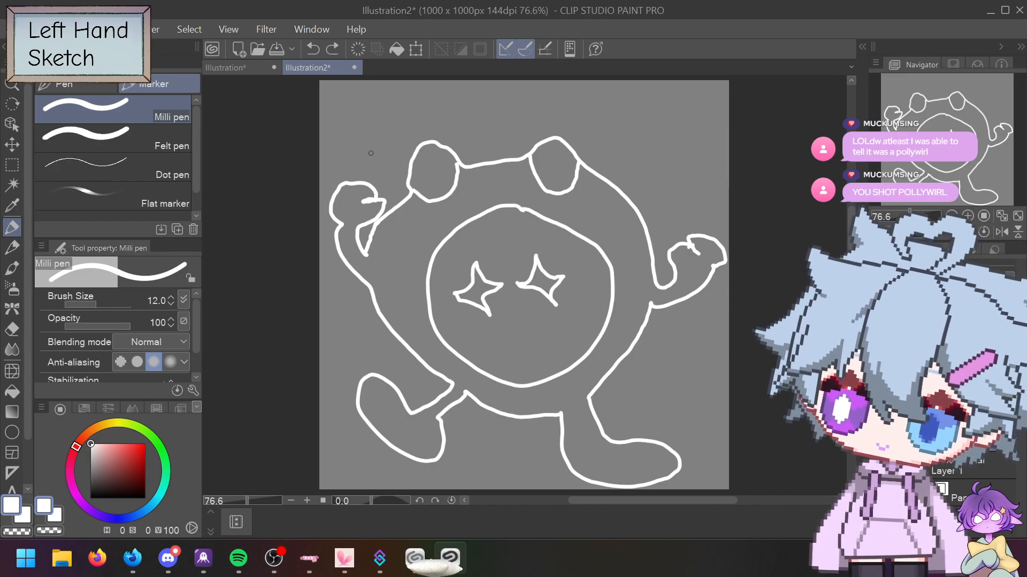
mouse_move(443, 167)
mouse_down()
mouse_move(421, 179)
mouse_move(436, 185)
mouse_up()
key(ctrl+z)
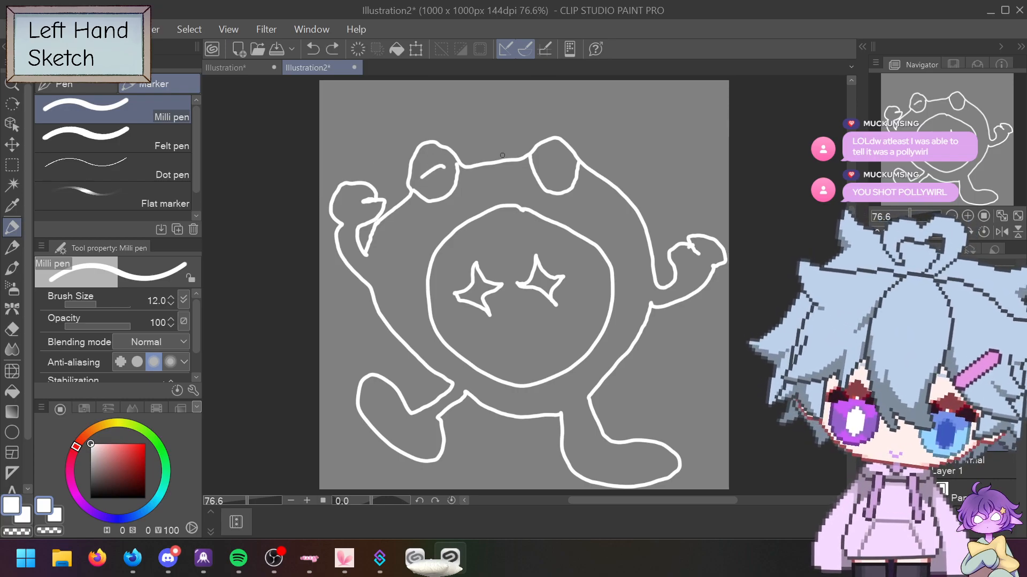
drag(557, 162, 568, 168)
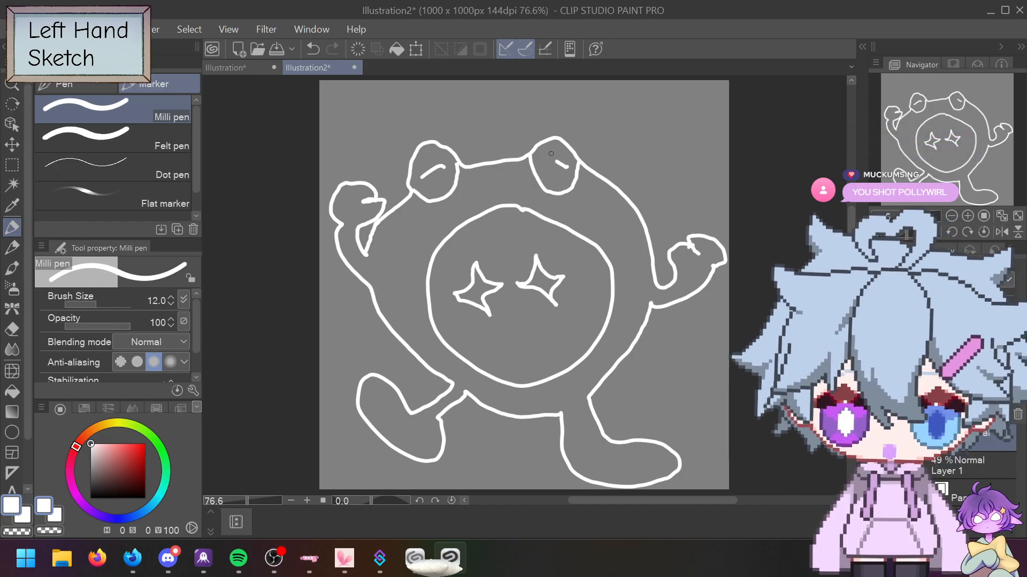
key(ctrl+z)
key(ctrl+z)
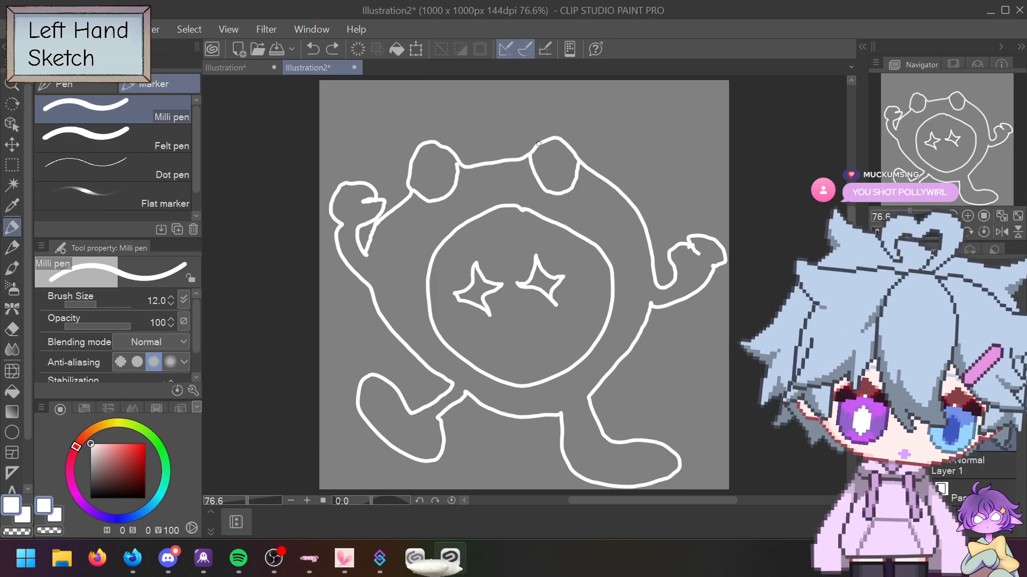
mouse_move(534, 151)
mouse_down()
mouse_move(562, 188)
mouse_move(575, 187)
mouse_up()
drag(554, 145, 549, 154)
click(565, 159)
Step: Undo the trial ear highlights and face slashes, then draw a short closed-eye line in each ear
drag(434, 151, 420, 169)
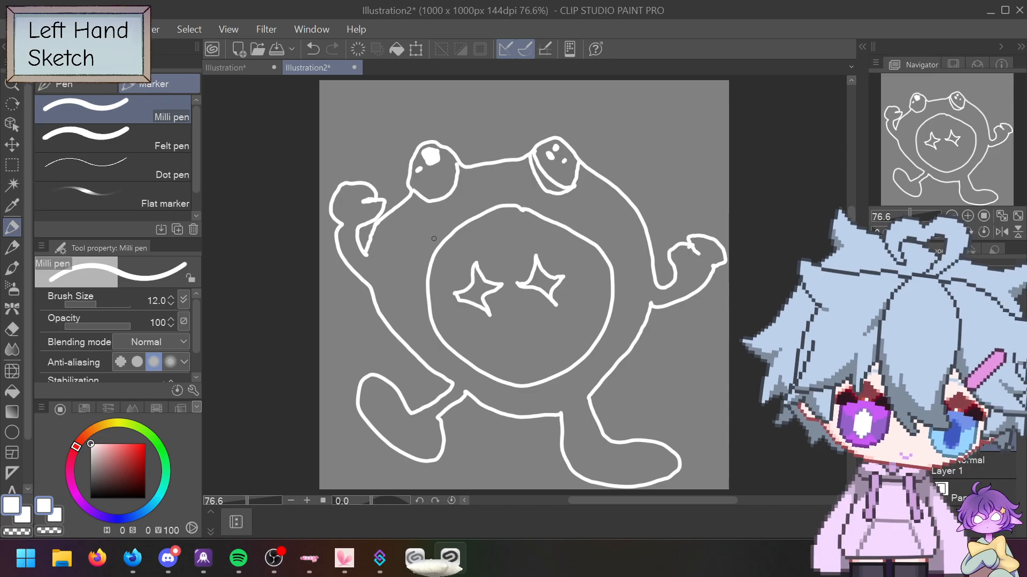
drag(431, 217, 432, 229)
drag(569, 209, 584, 228)
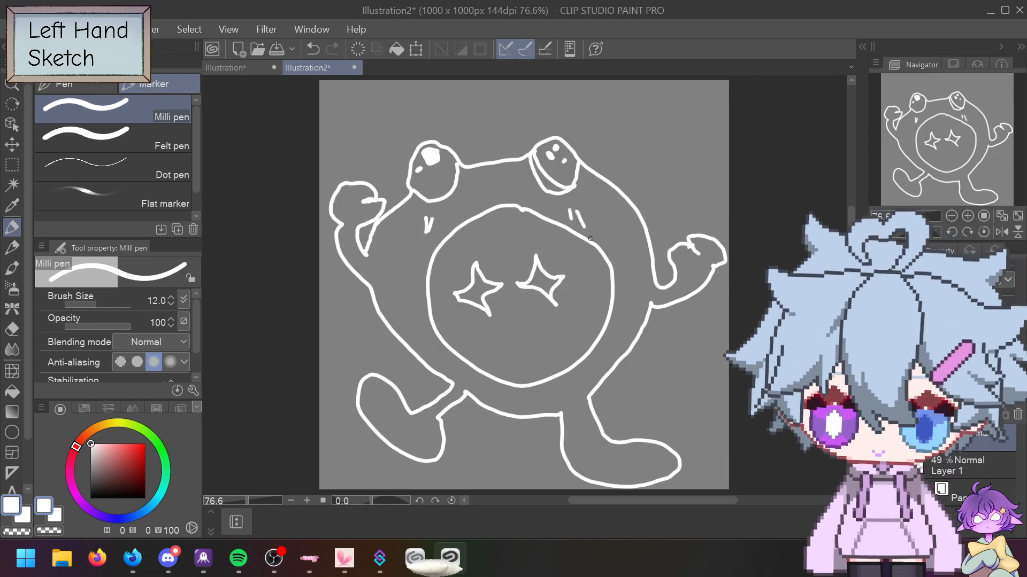
key(ctrl+z)
key(ctrl+z)
key(ctrl+z)
key(ctrl+z)
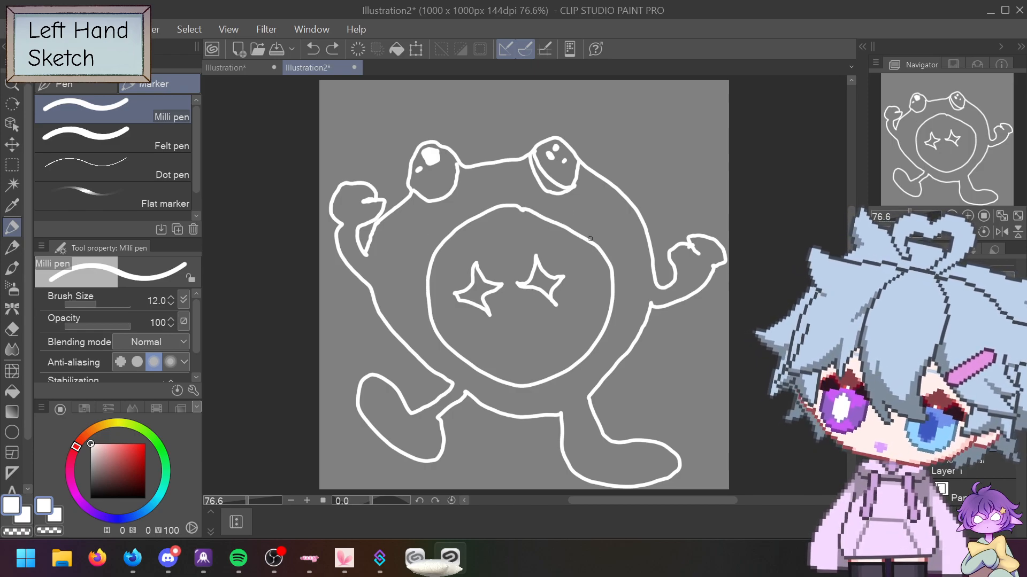
key(ctrl+z)
key(ctrl+z)
key(ctrl+z)
key(ctrl+z)
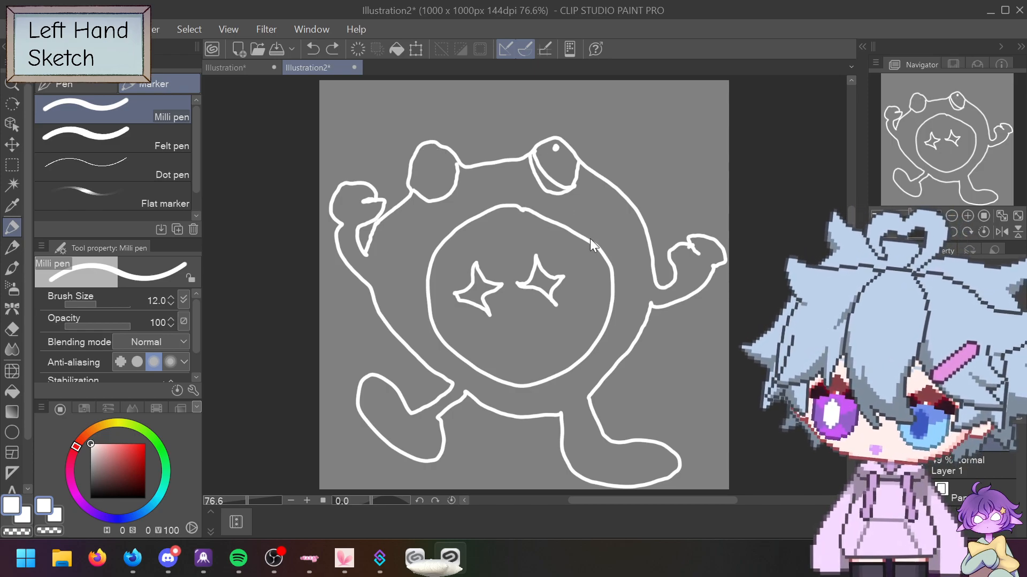
key(ctrl+z)
key(ctrl+z)
drag(540, 161, 567, 157)
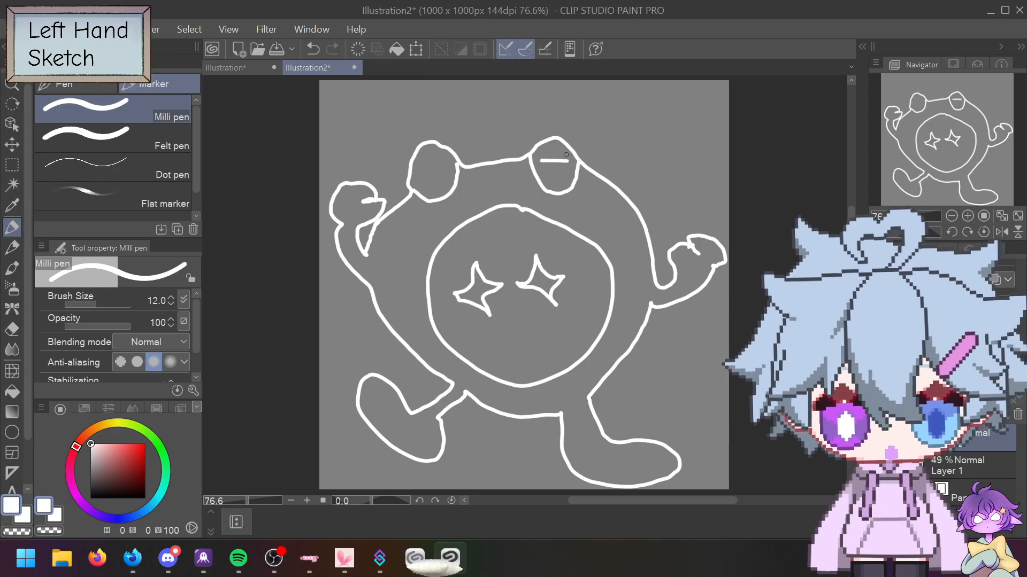
drag(423, 176, 443, 163)
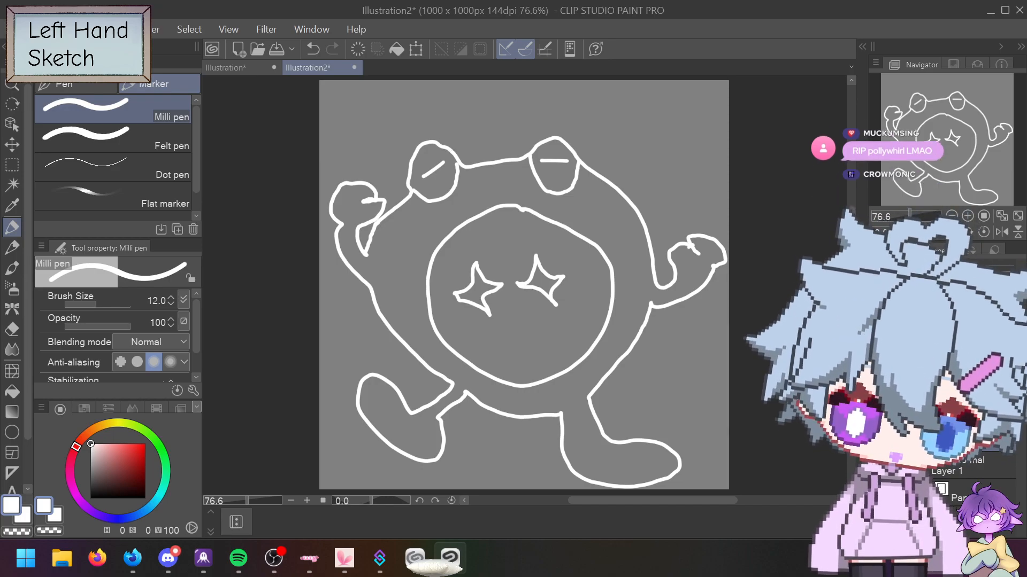
Step: Open the File menu to reach the save and export commands
click(16, 29)
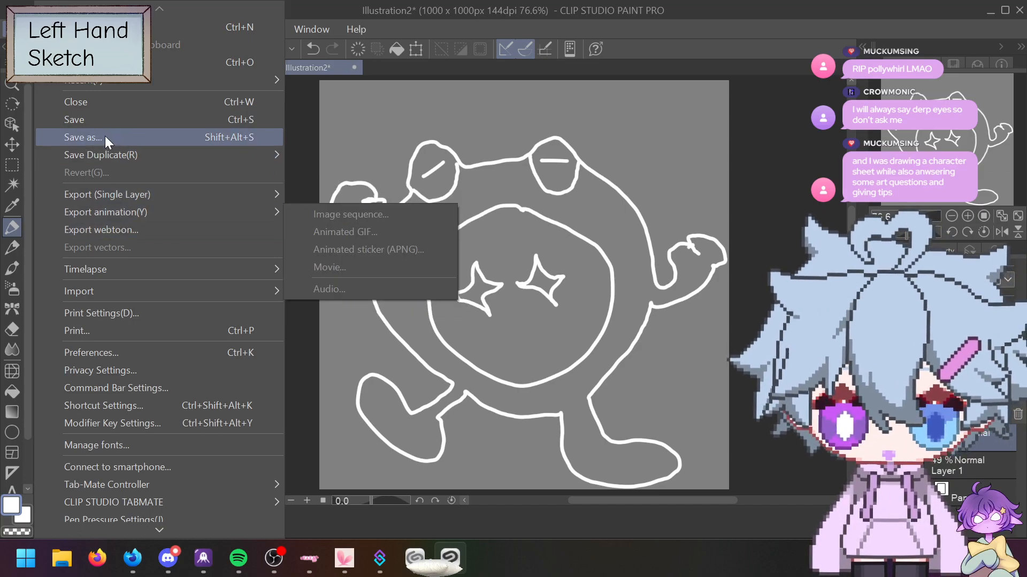
Step: Save the drawing as 'Menaced' in a newly created LeftHand folder inside Egg
click(128, 139)
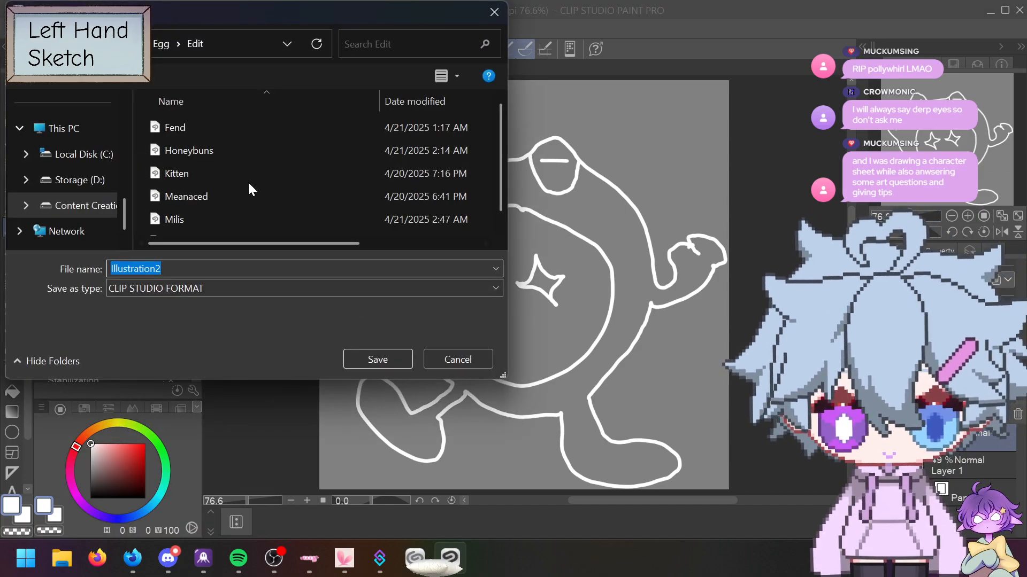
click(161, 44)
click(114, 76)
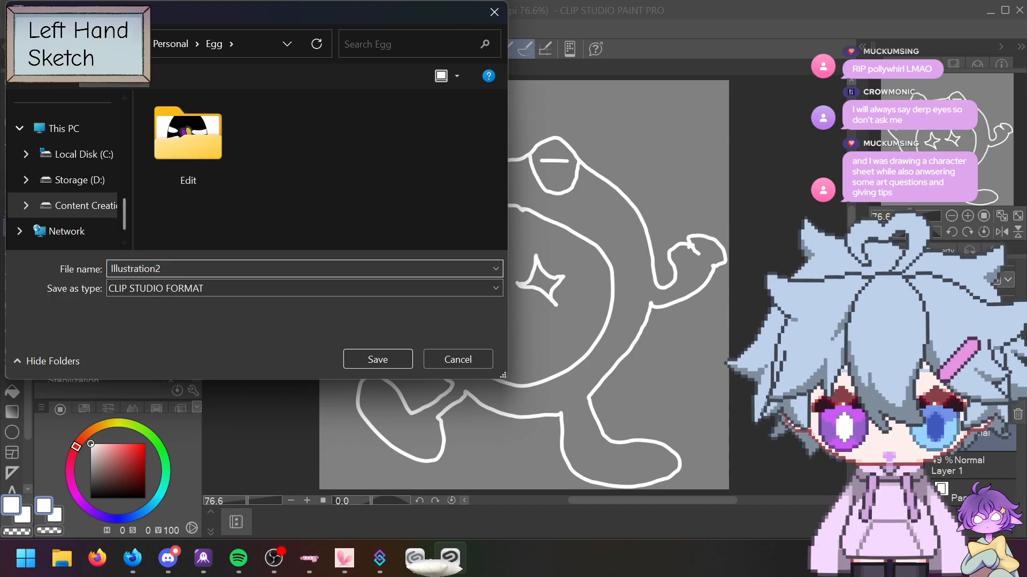
text(LeftHand)
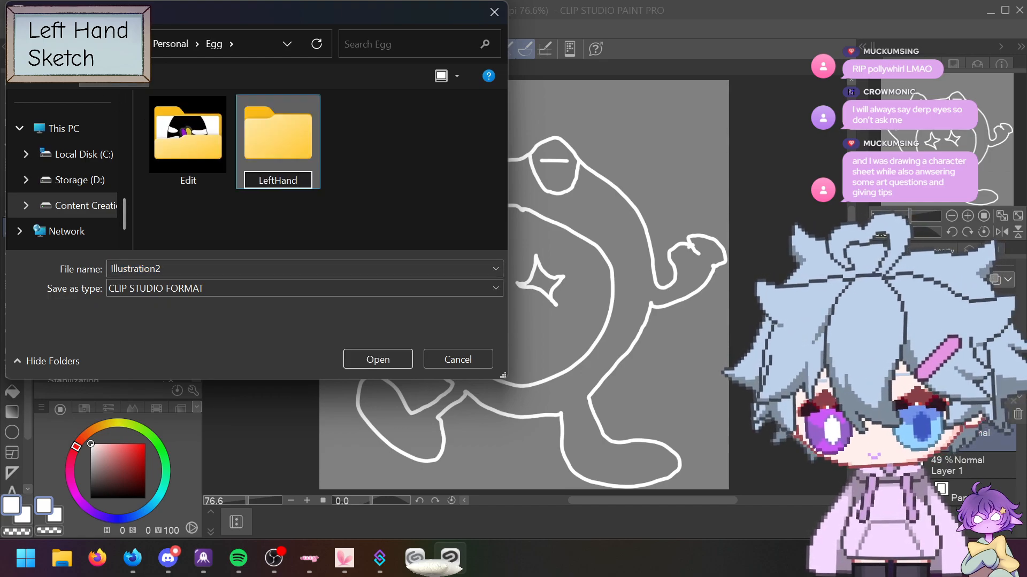
key(Return)
double_click(278, 141)
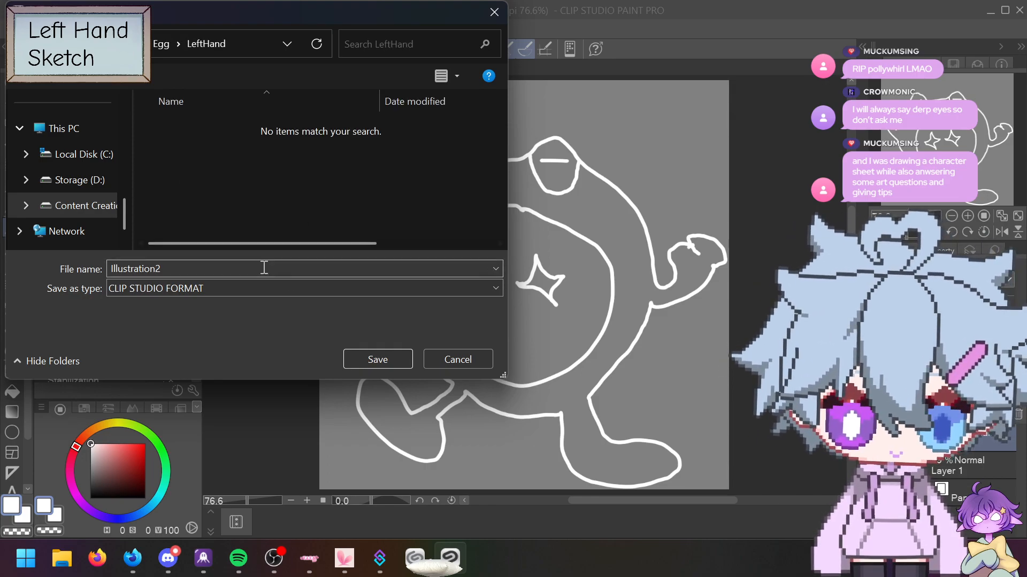
click(269, 267)
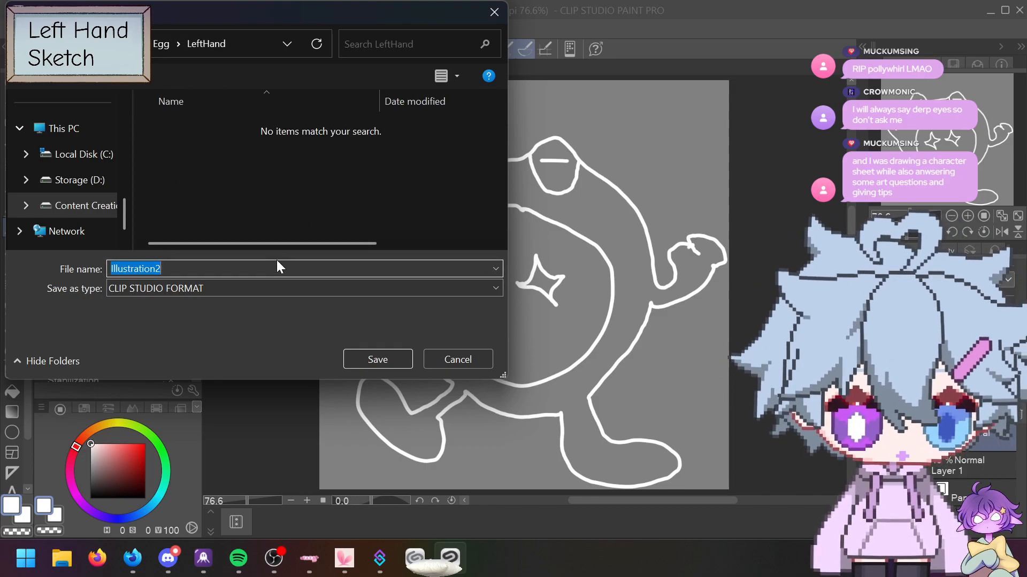
text(Menaced)
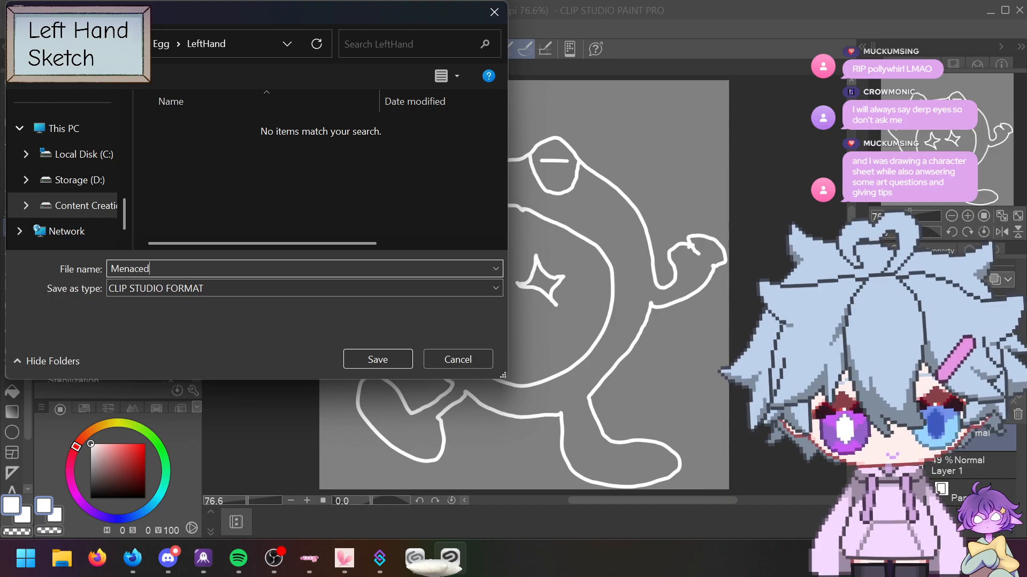
click(380, 360)
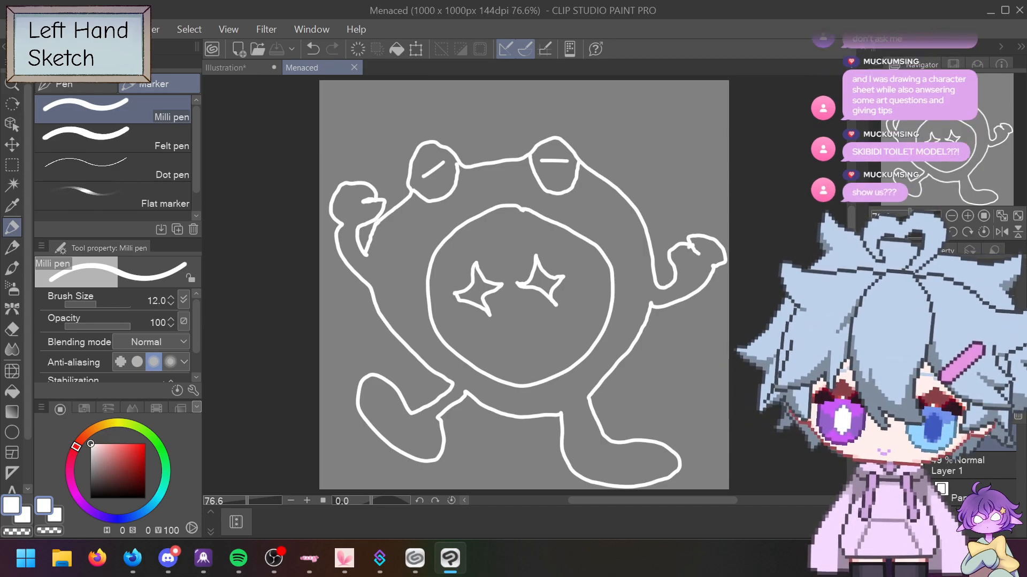
Step: Choose PNG export and browse to the Personal › LeftHand folder
click(12, 29)
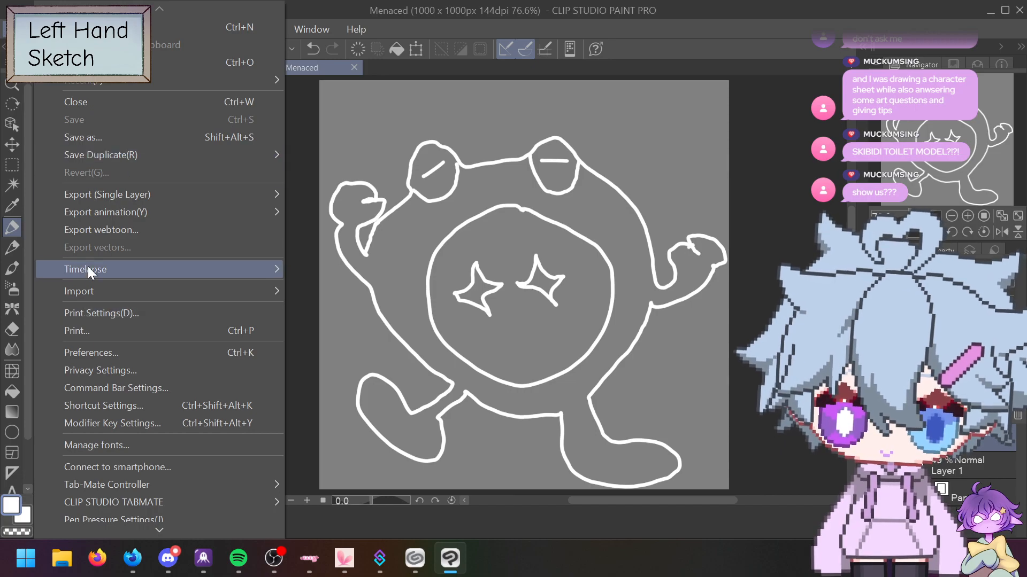
mouse_move(108, 200)
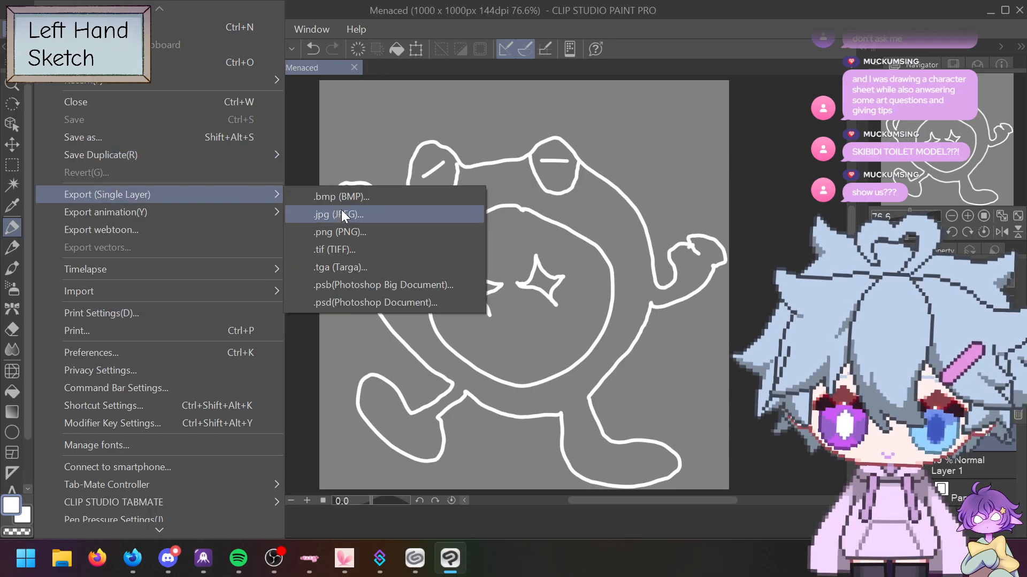
click(345, 231)
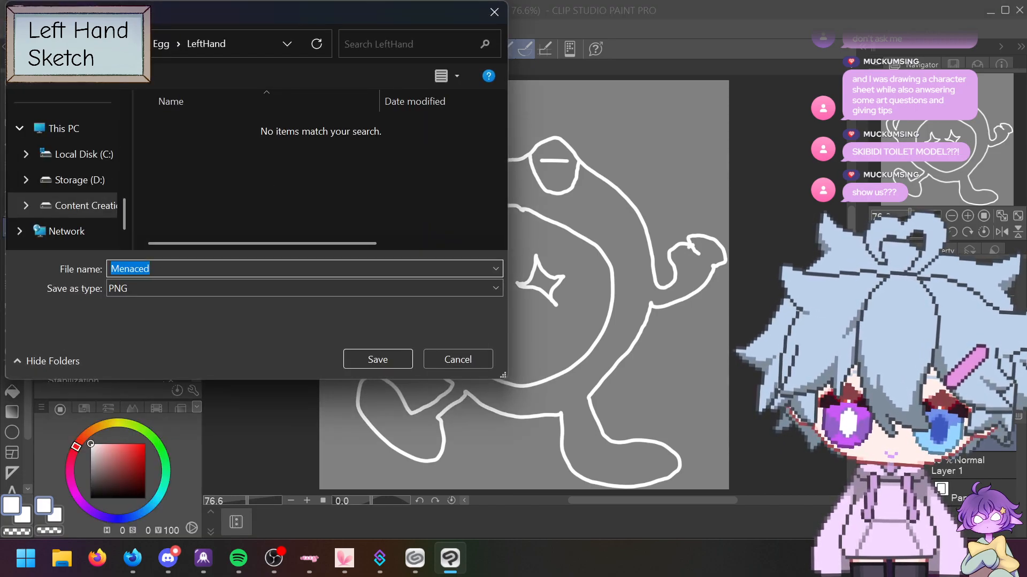
key(alt+Up)
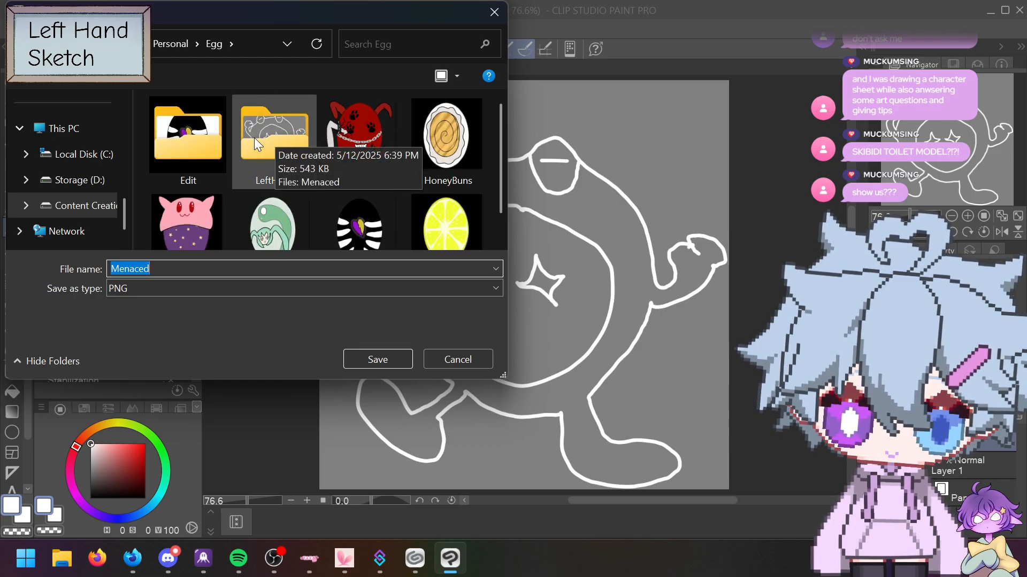
click(262, 147)
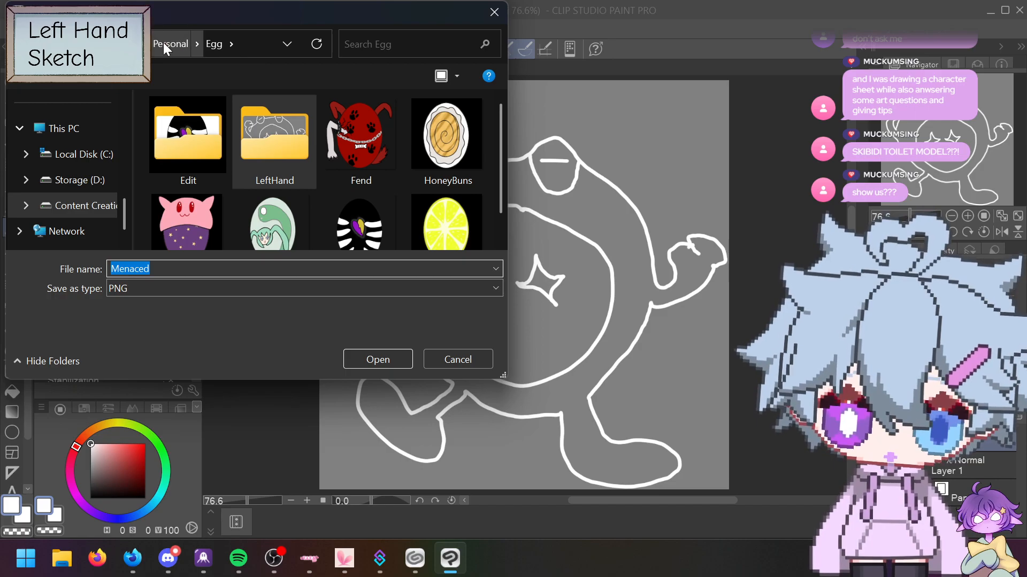
click(163, 43)
click(183, 197)
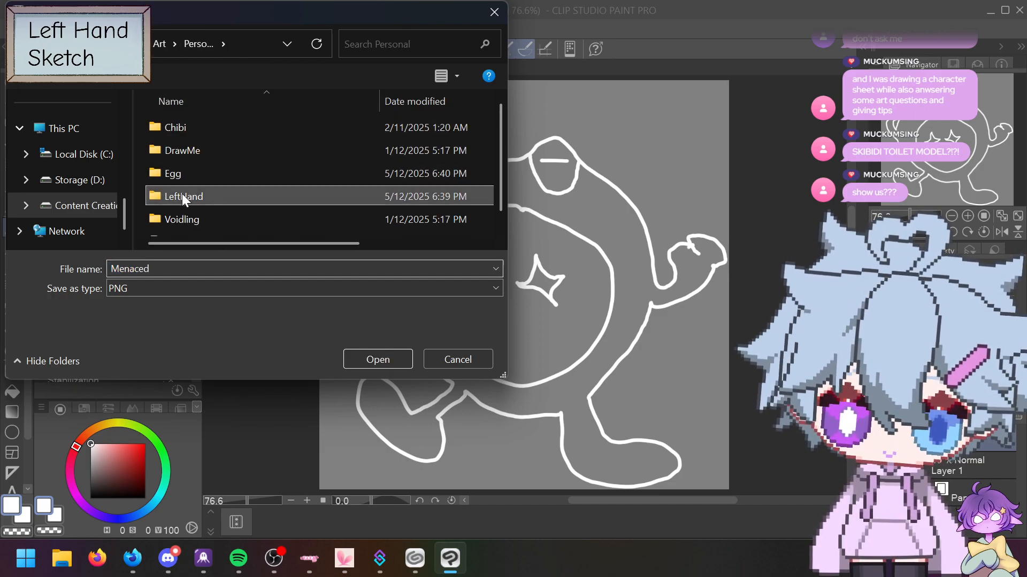
double_click(182, 194)
key(alt+Up)
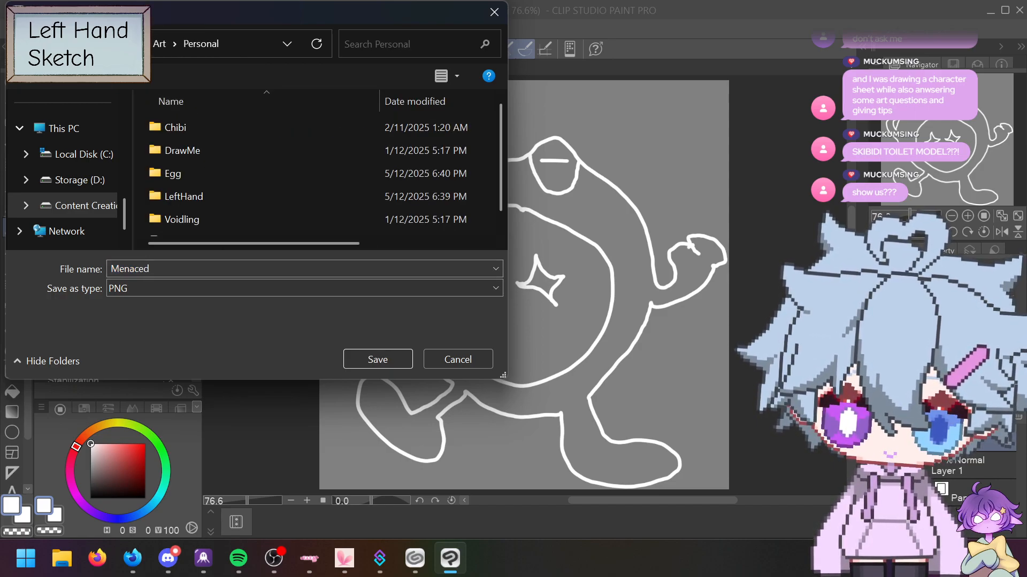
double_click(190, 200)
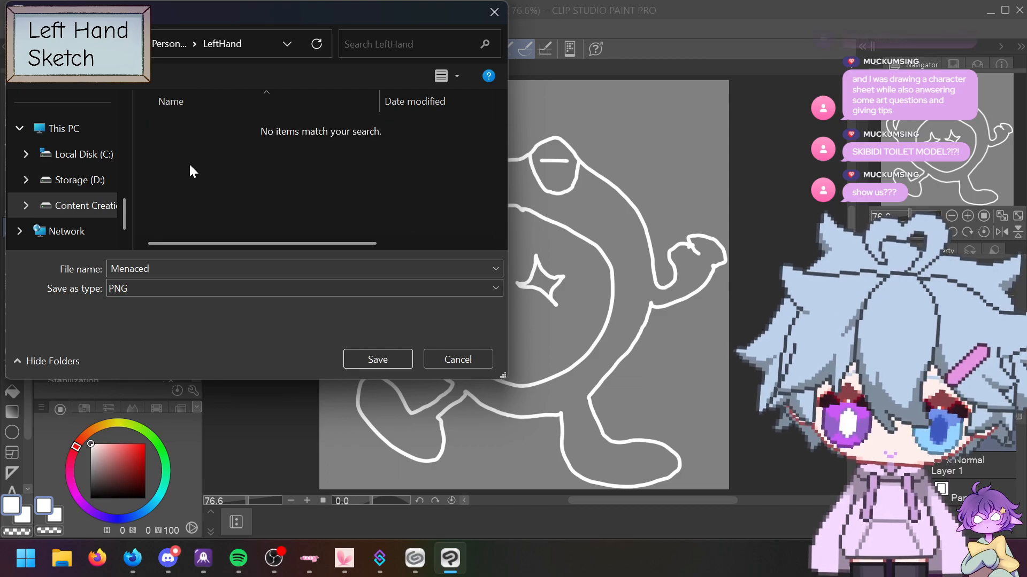
Step: Create an Edit subfolder, then export Menaced.png into LeftHand with the default settings
click(115, 75)
text(Edit)
key(Return)
click(181, 201)
click(355, 358)
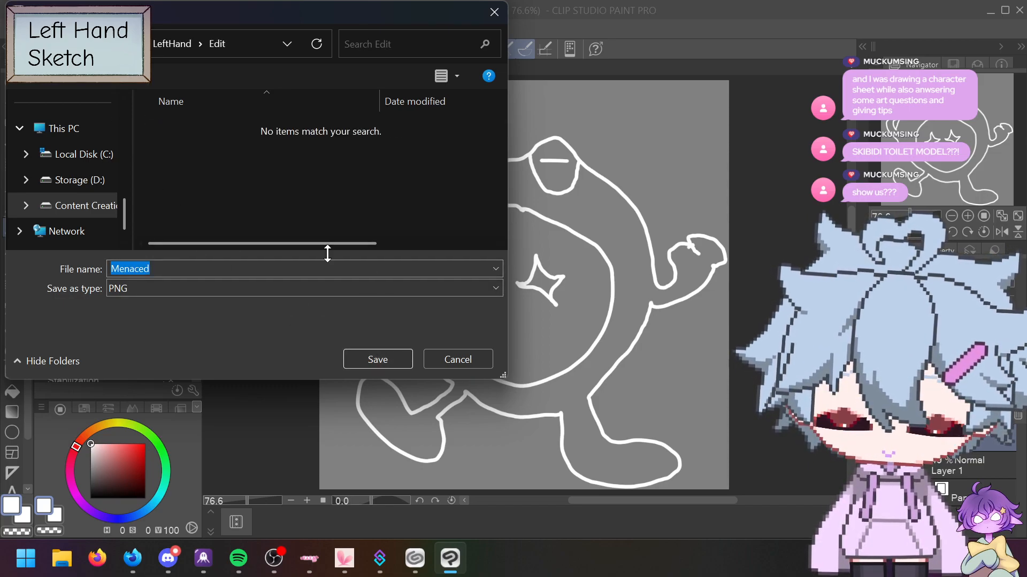
key(alt+Up)
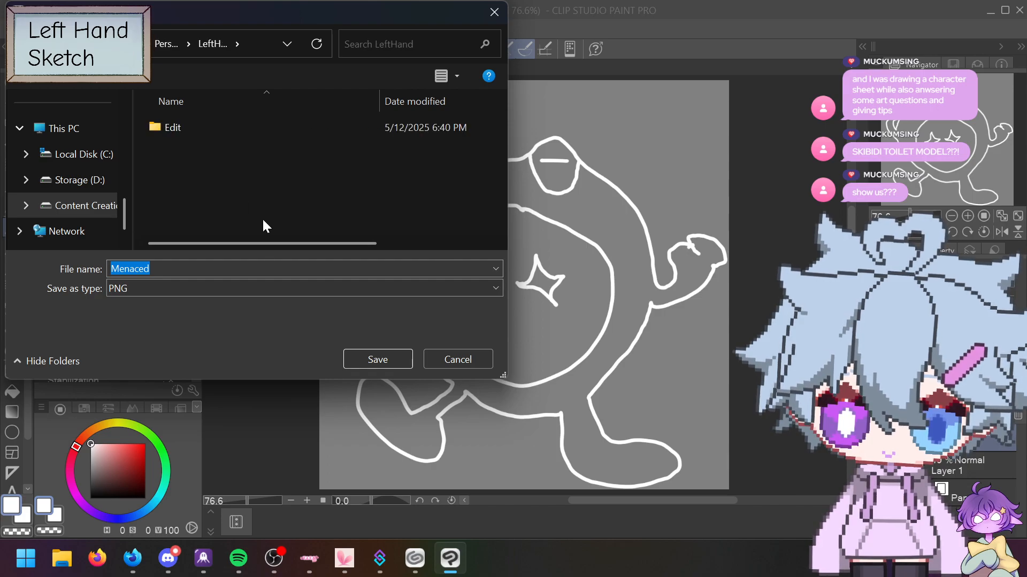
click(377, 360)
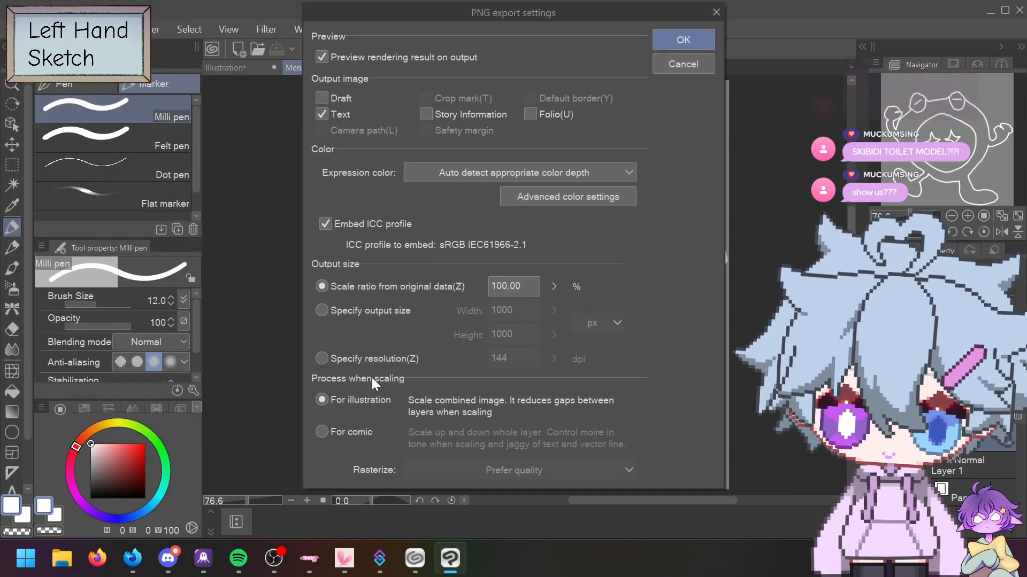
click(674, 37)
click(715, 132)
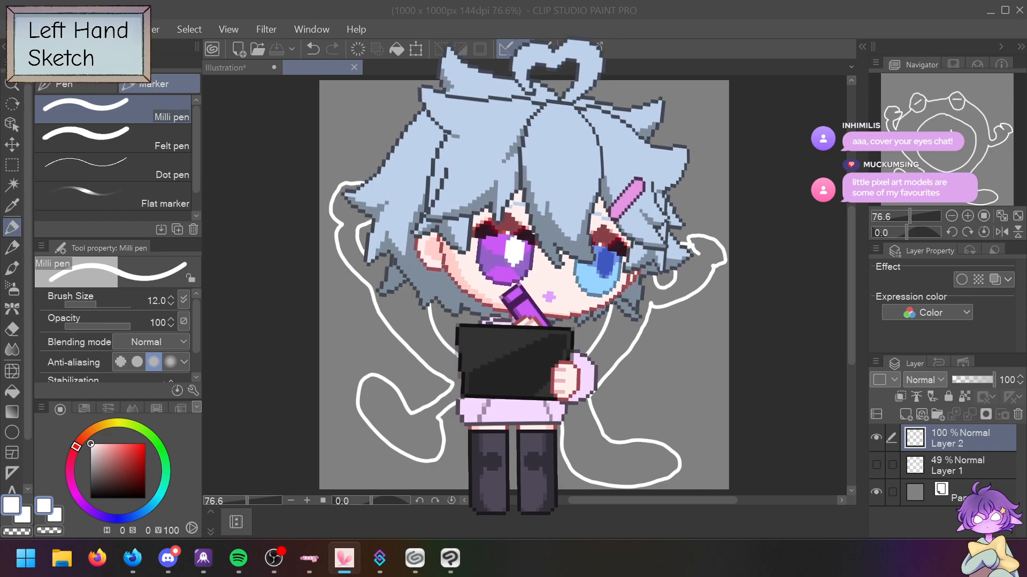
Step: Launch File Explorer with Win+E
key(super+e)
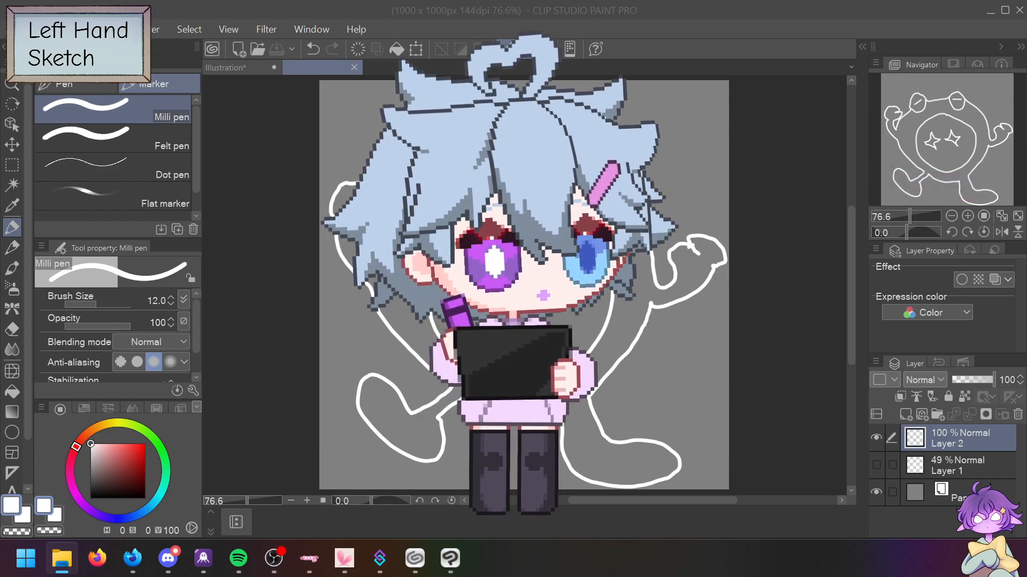
Step: Move File Explorer over the canvas and open C:\Program Files (x86)
drag(1, 337, 345, 93)
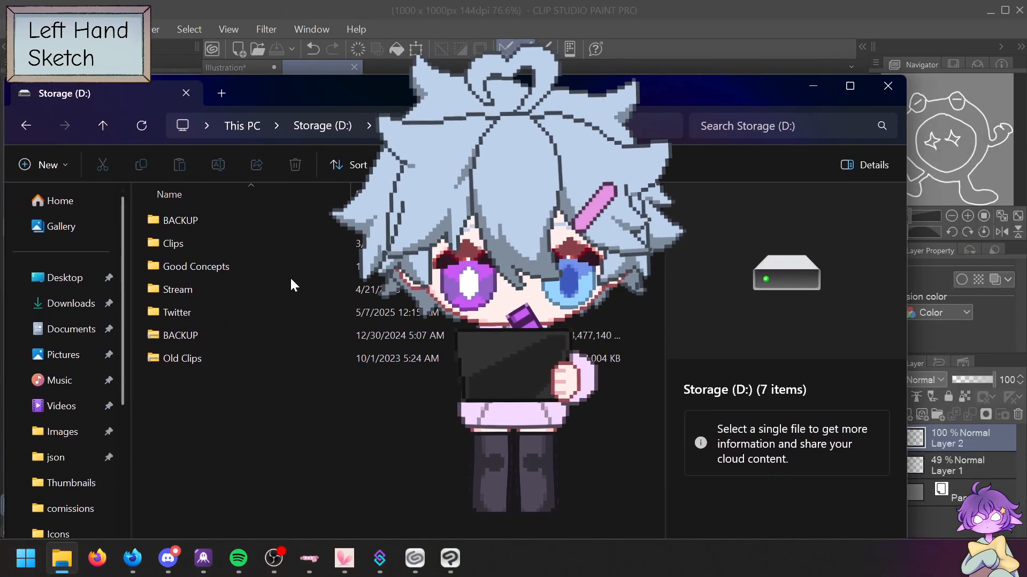
scroll(75, 459, down, 3)
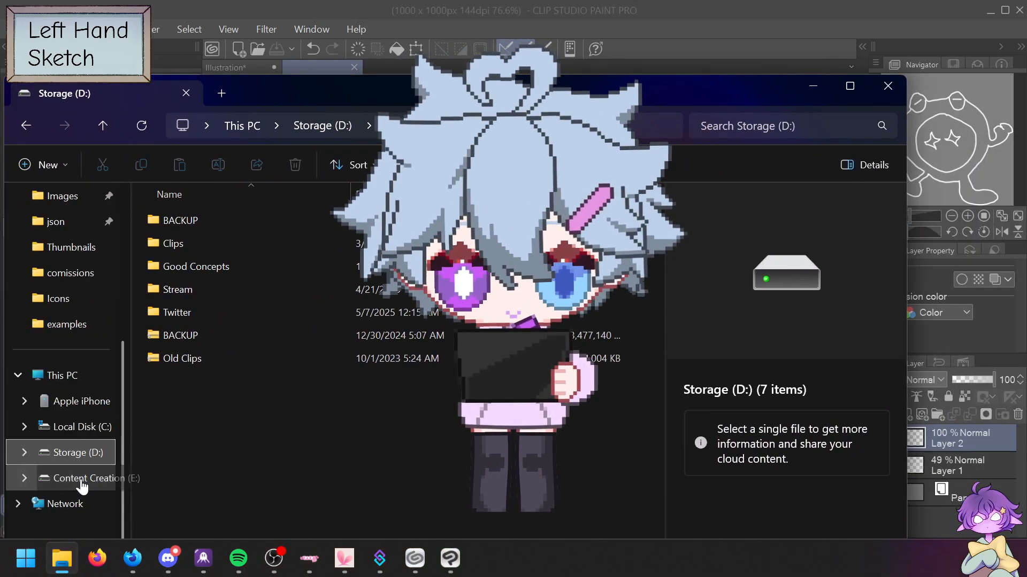
click(67, 427)
double_click(191, 329)
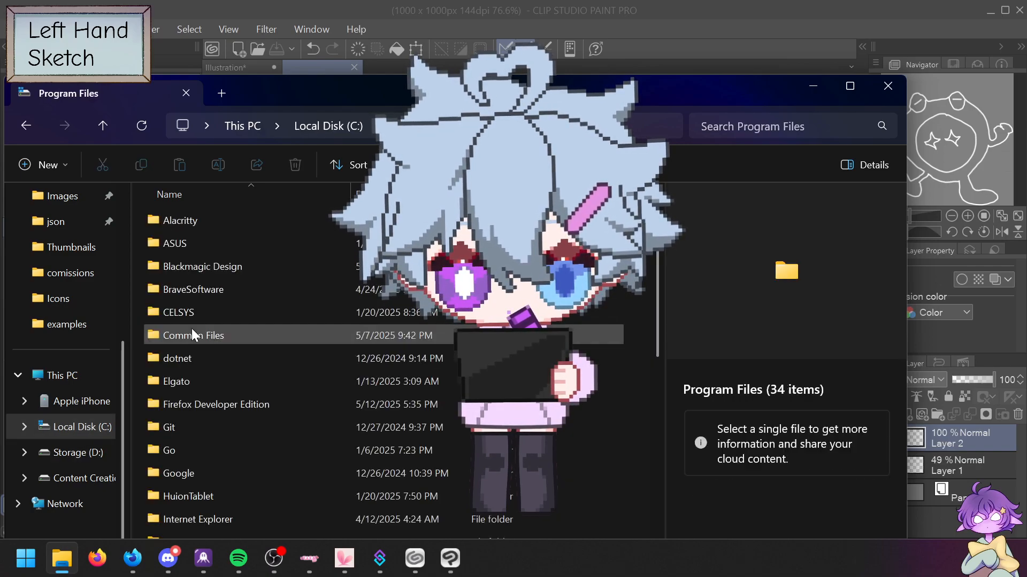
scroll(184, 409, down, 2)
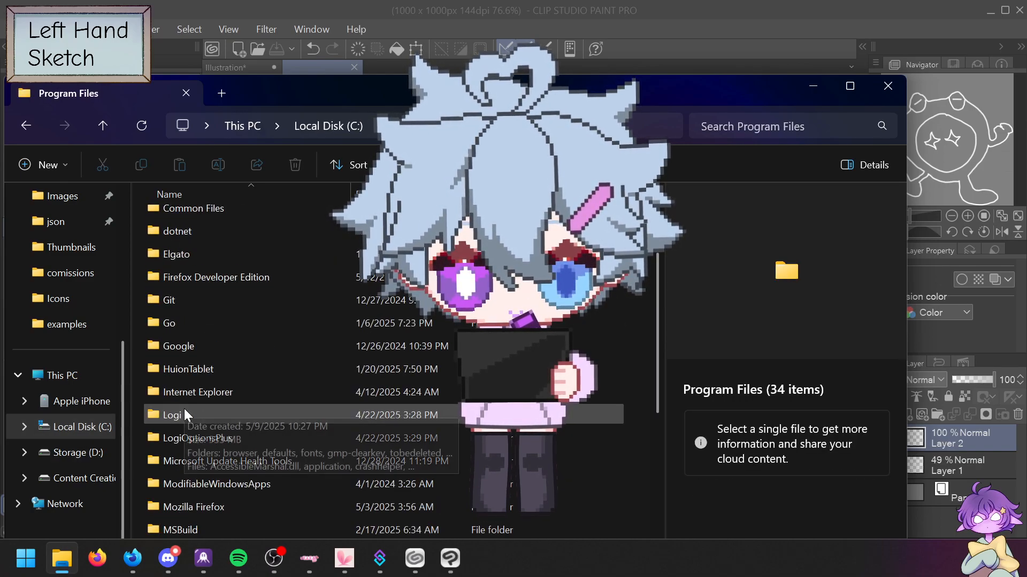
scroll(184, 408, down, 1)
scroll(183, 409, down, 2)
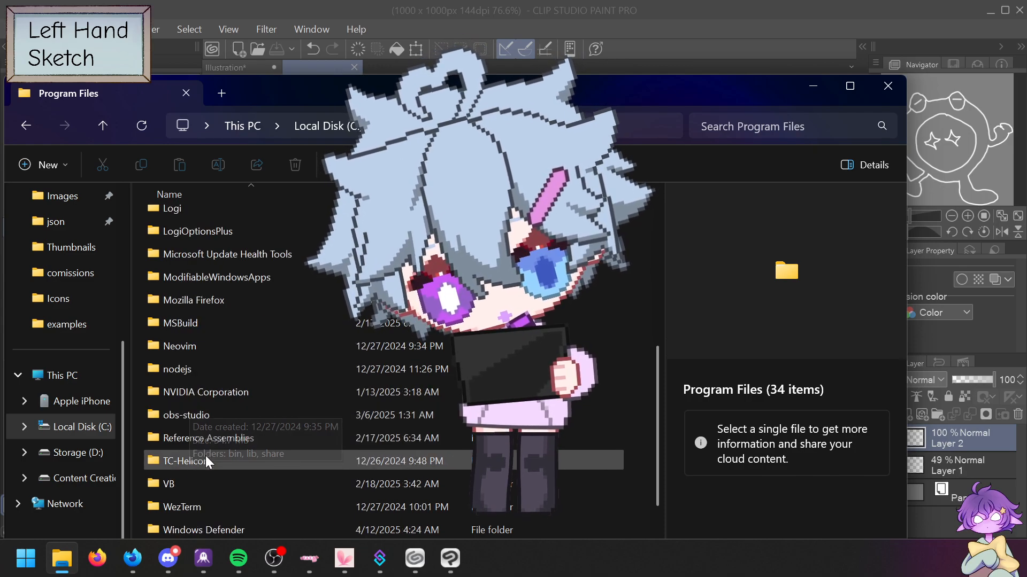
click(101, 426)
double_click(185, 360)
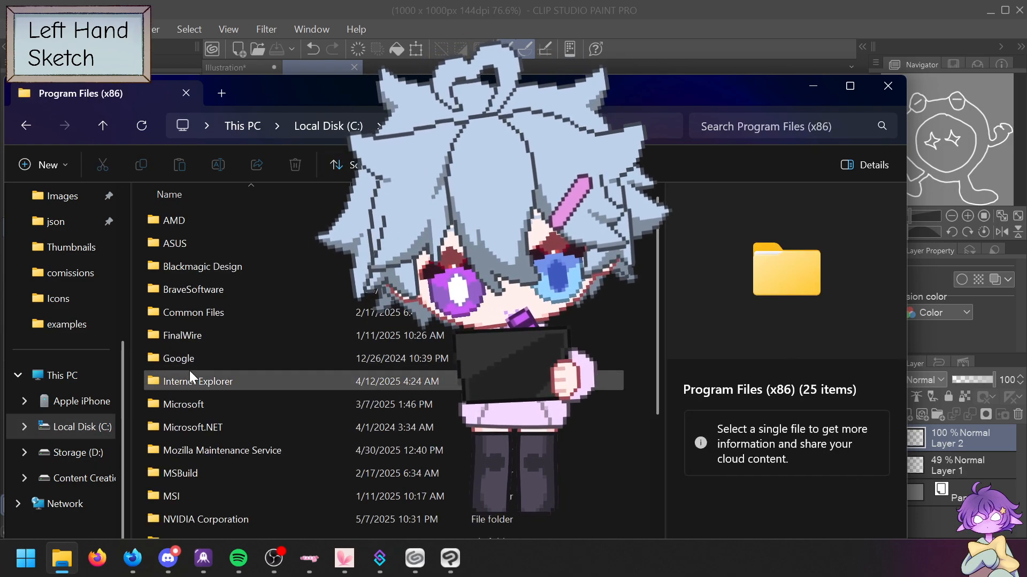
Step: Drill down through Steam > steamapps > common > VTube Studio > VTube Studio_Data
scroll(191, 370, down, 1)
scroll(191, 370, down, 1)
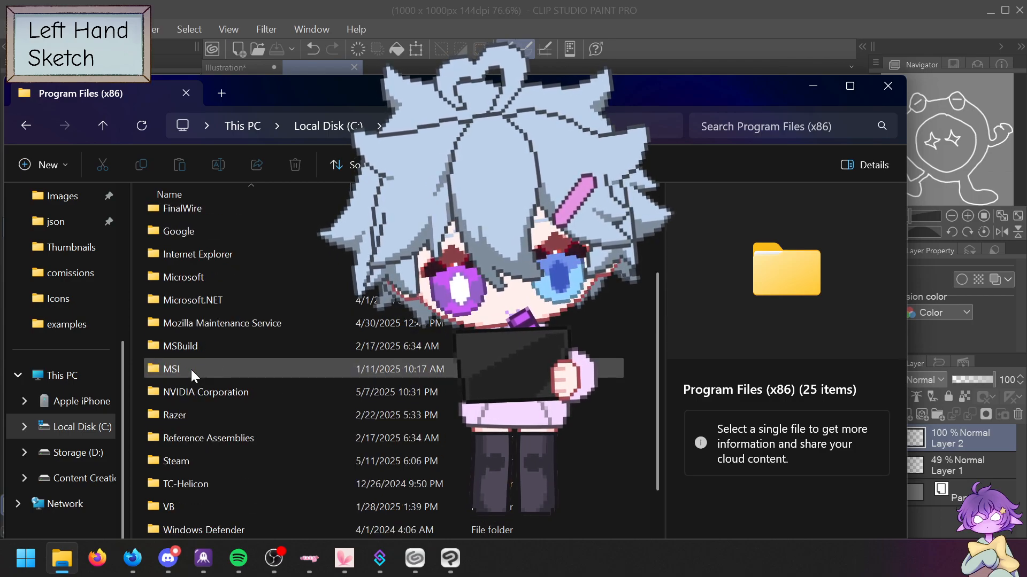
double_click(171, 461)
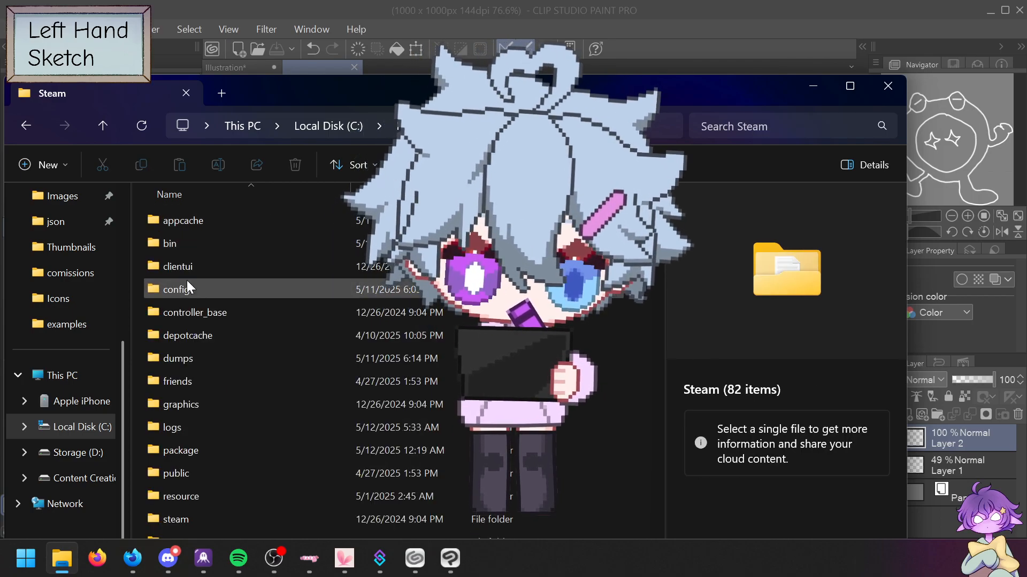
scroll(200, 399, down, 3)
double_click(195, 345)
double_click(181, 221)
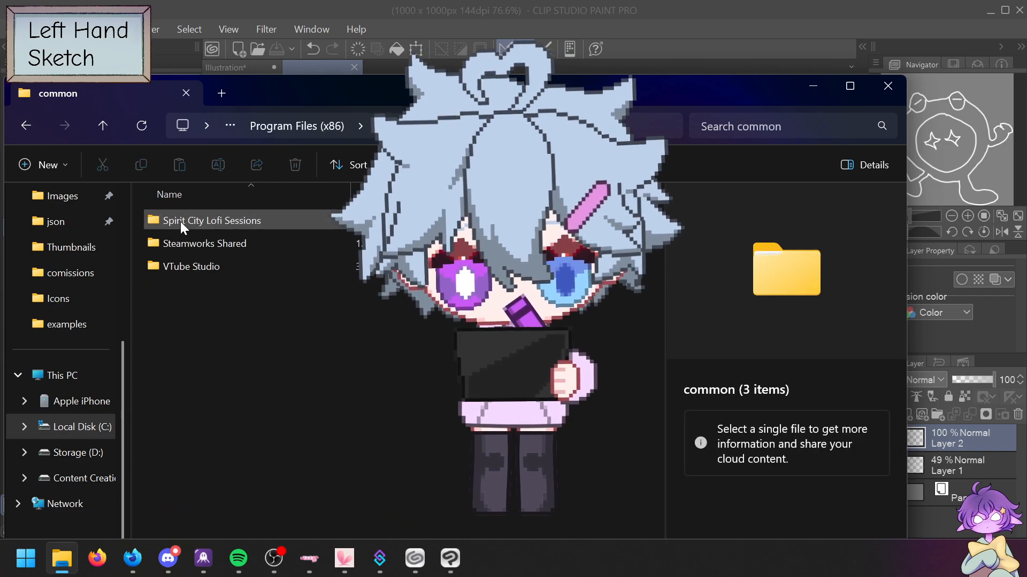
double_click(184, 264)
double_click(193, 266)
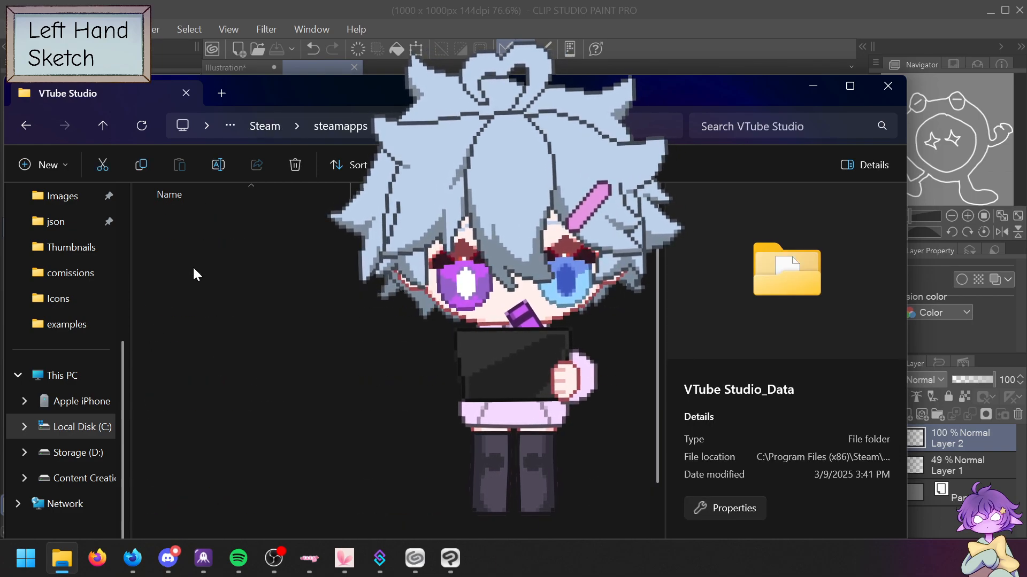
Step: Continue into StreamingAssets > Live2DModels > Type-H3 v1.0 > DOCS and select Type-H3 Manual
click(189, 310)
double_click(189, 310)
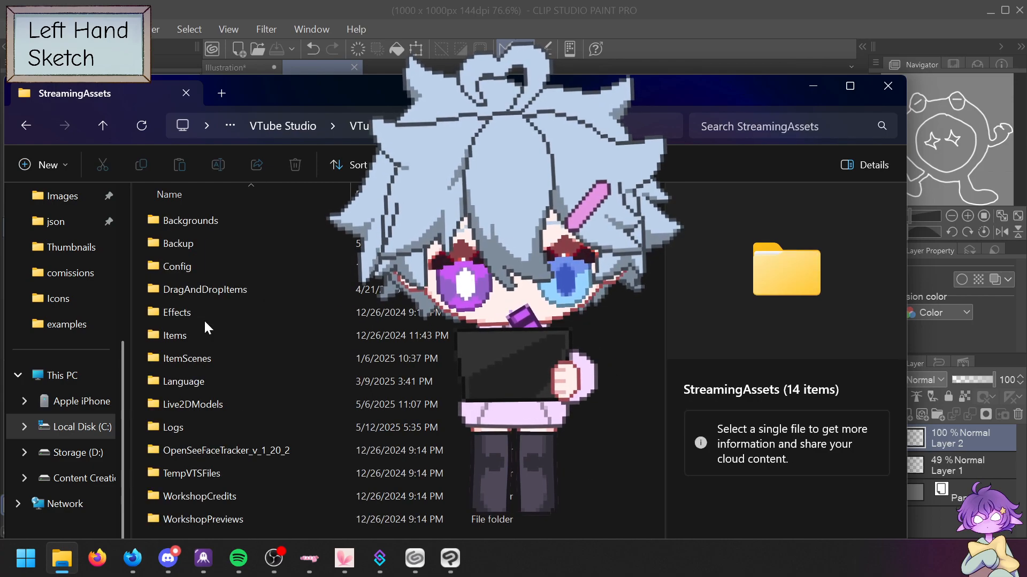
double_click(198, 409)
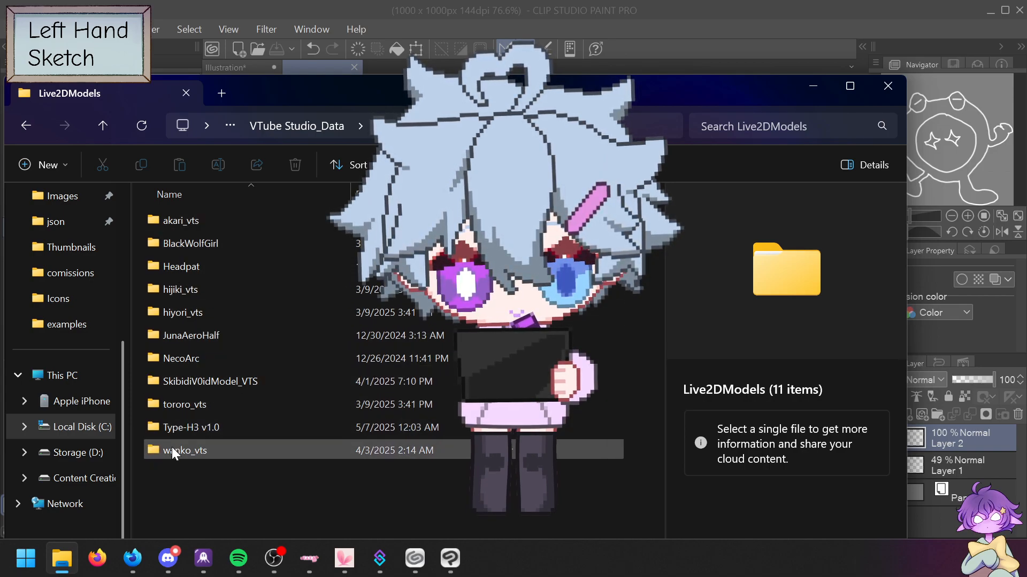
double_click(205, 429)
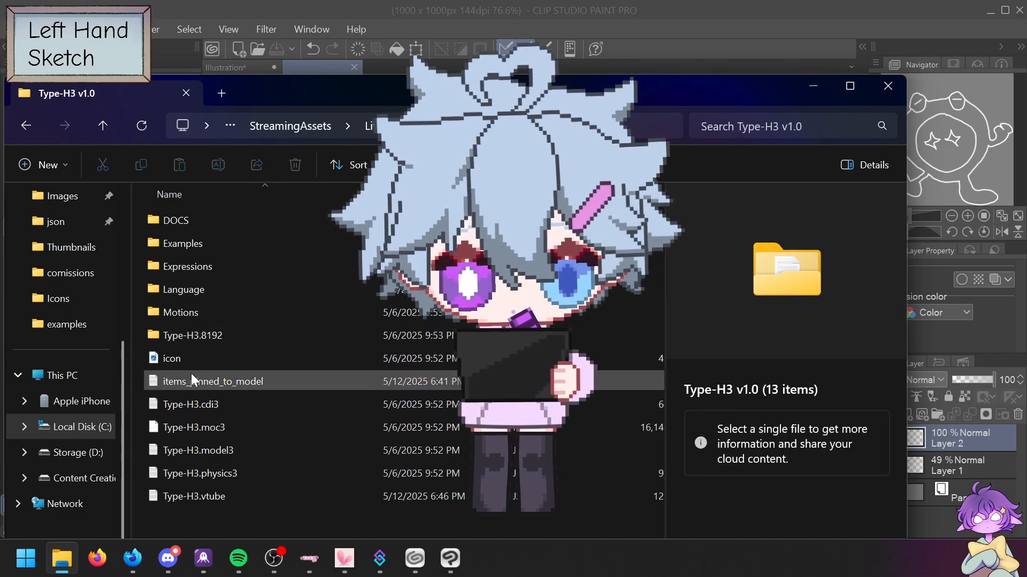
double_click(199, 223)
click(200, 249)
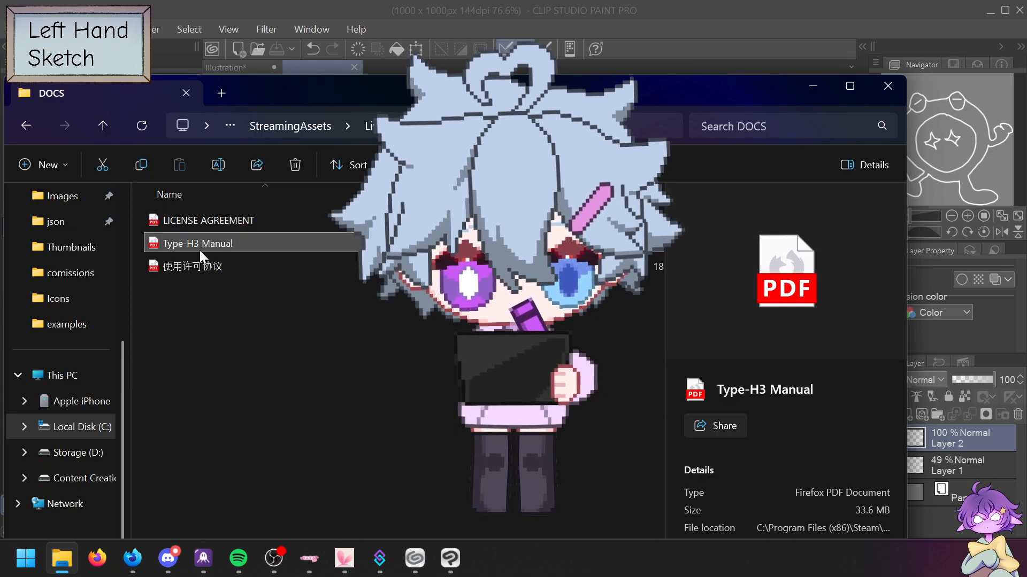
Step: Open the Type-H3 Manual PDF in Firefox, then close File Explorer to reveal the canvas
double_click(200, 251)
double_click(407, 143)
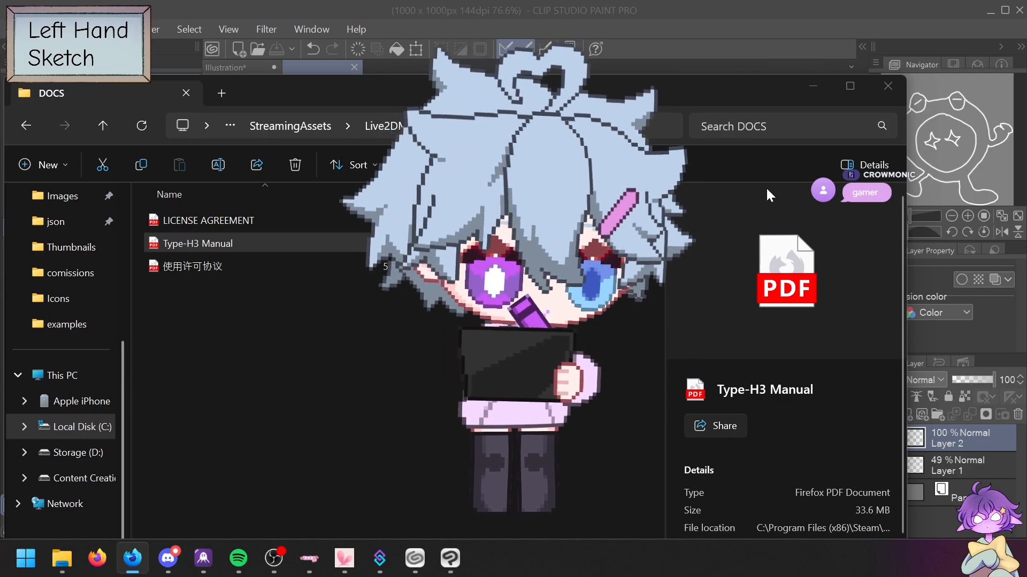
click(888, 85)
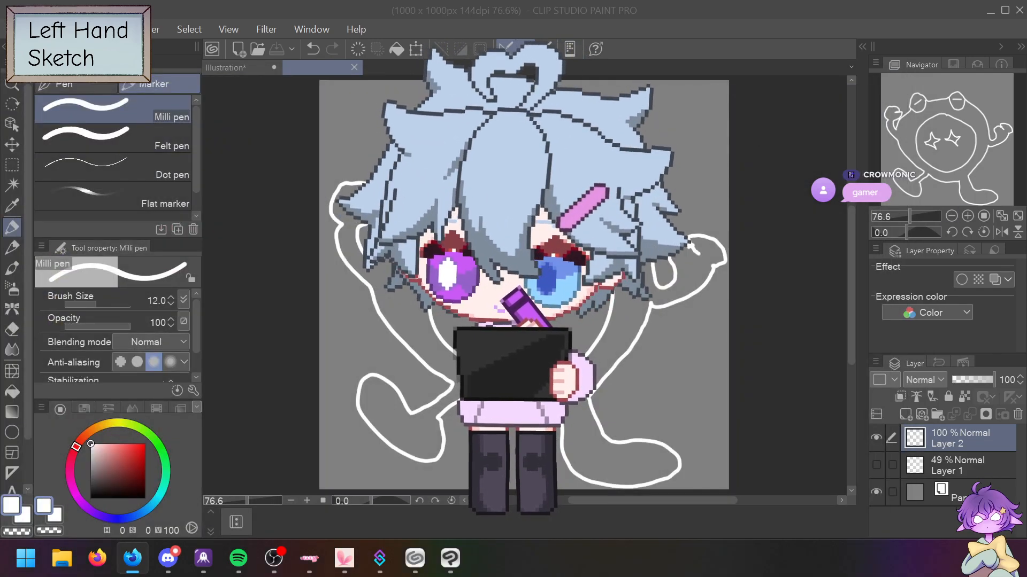
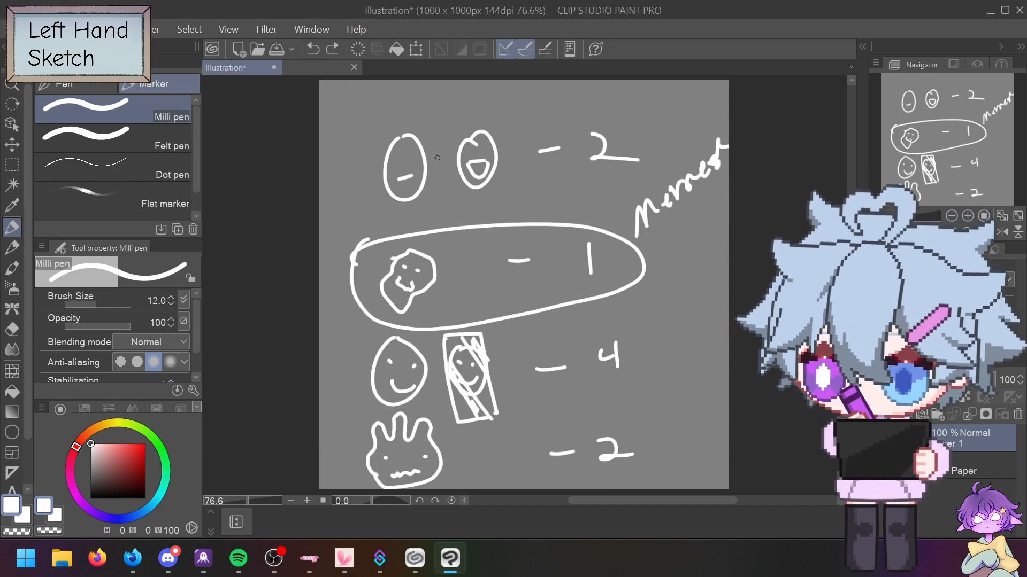
Step: Erase the oval and cursive note around the '-1' row, then cross the row out with an X
key(e)
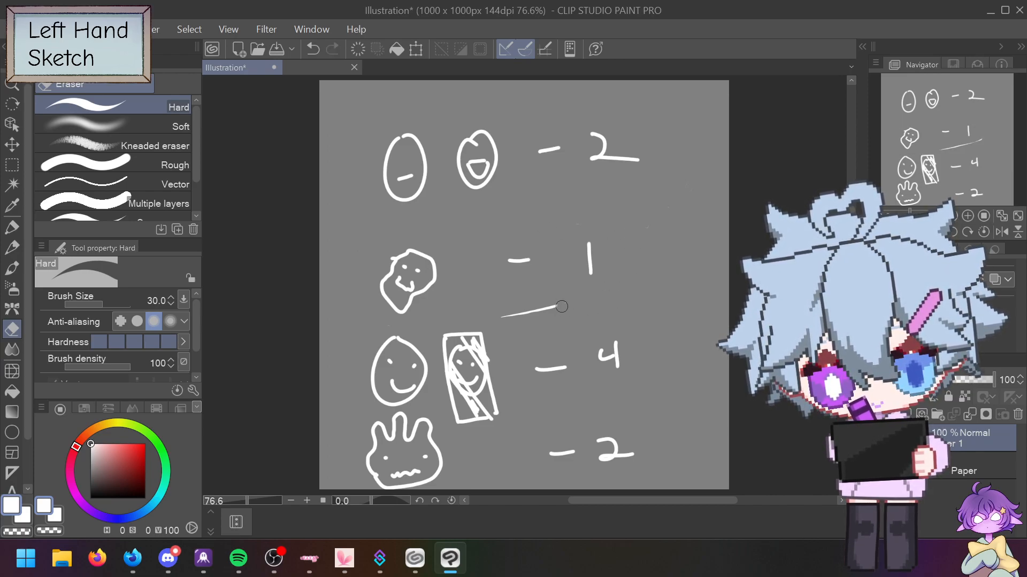
key(p)
drag(367, 255, 629, 275)
drag(364, 307, 641, 222)
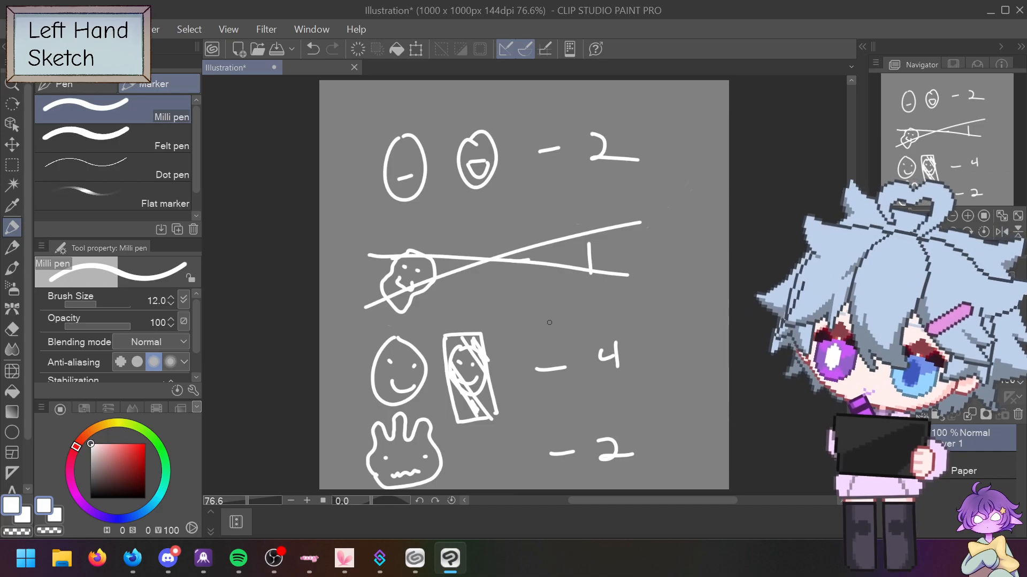
Step: Change the middle count to X0 and write trial letters beside the 4 and 2 counts
key(ctrl+z)
key(ctrl+z)
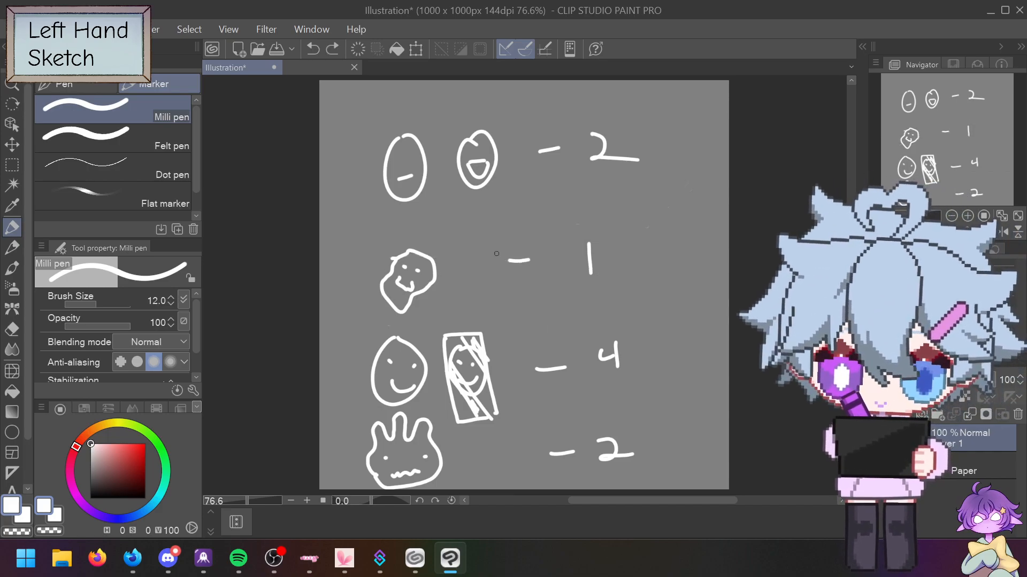
mouse_move(576, 242)
mouse_down()
mouse_move(606, 269)
mouse_move(629, 246)
mouse_up()
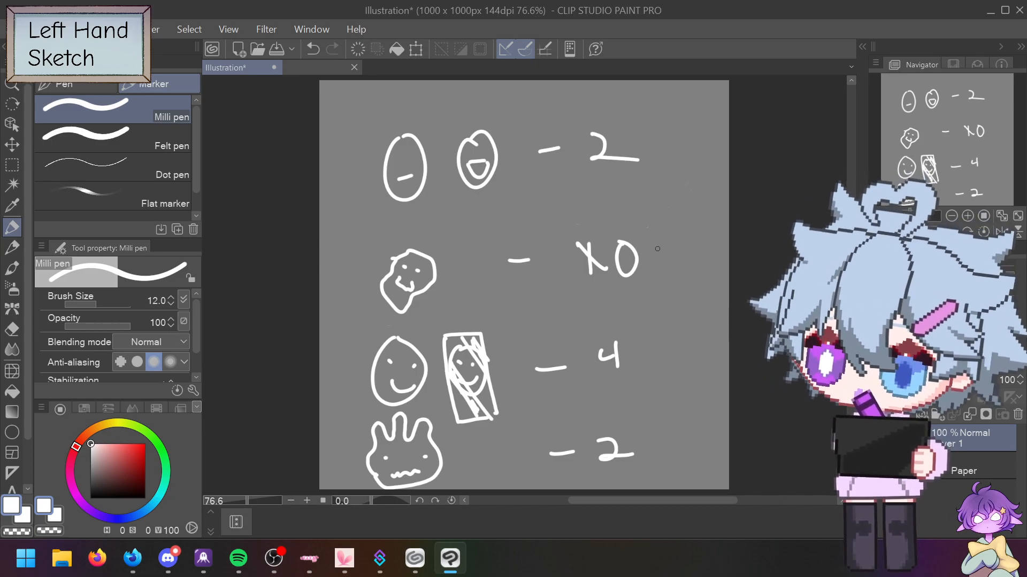
drag(647, 328, 649, 357)
mouse_move(647, 327)
mouse_down()
mouse_move(651, 355)
mouse_move(679, 316)
mouse_move(696, 329)
mouse_up()
drag(653, 420, 669, 410)
mouse_move(646, 107)
mouse_down()
mouse_move(653, 133)
mouse_move(678, 121)
mouse_up()
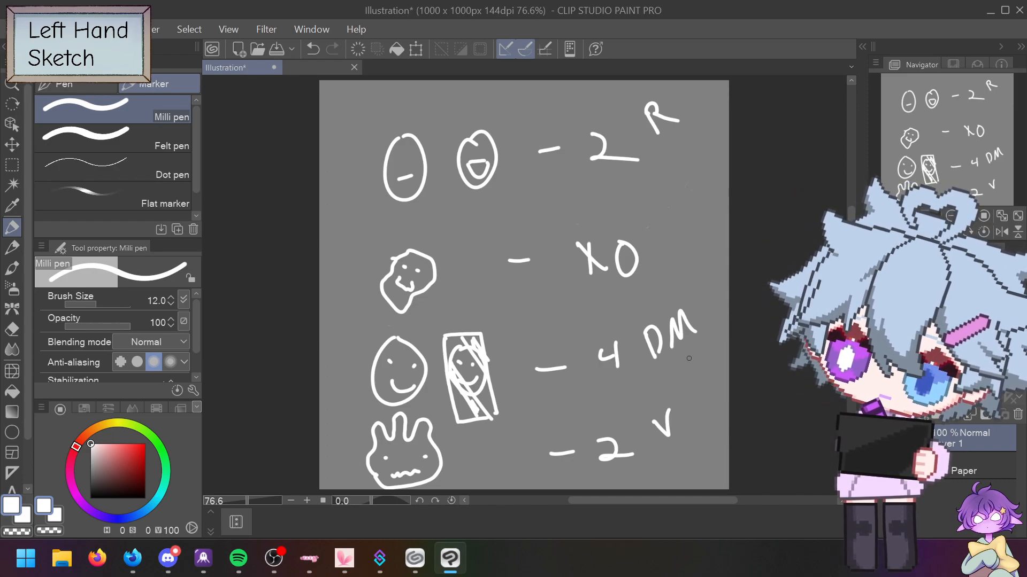
Step: Undo the trial letters and begin a handwritten word at the canvas's upper right
key(ctrl+z)
key(ctrl+z)
key(ctrl+z)
key(ctrl+z)
key(ctrl+z)
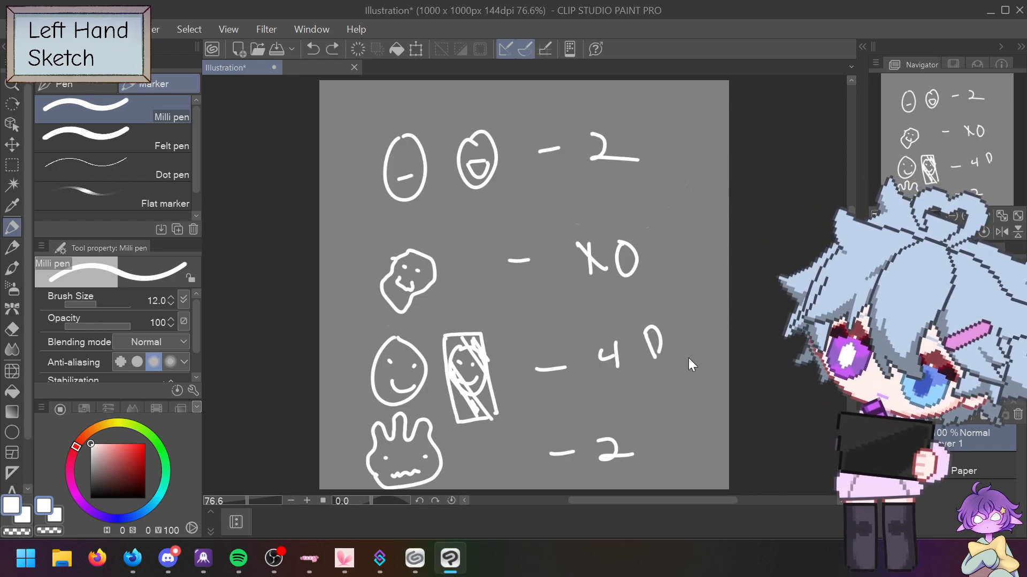
key(ctrl+z)
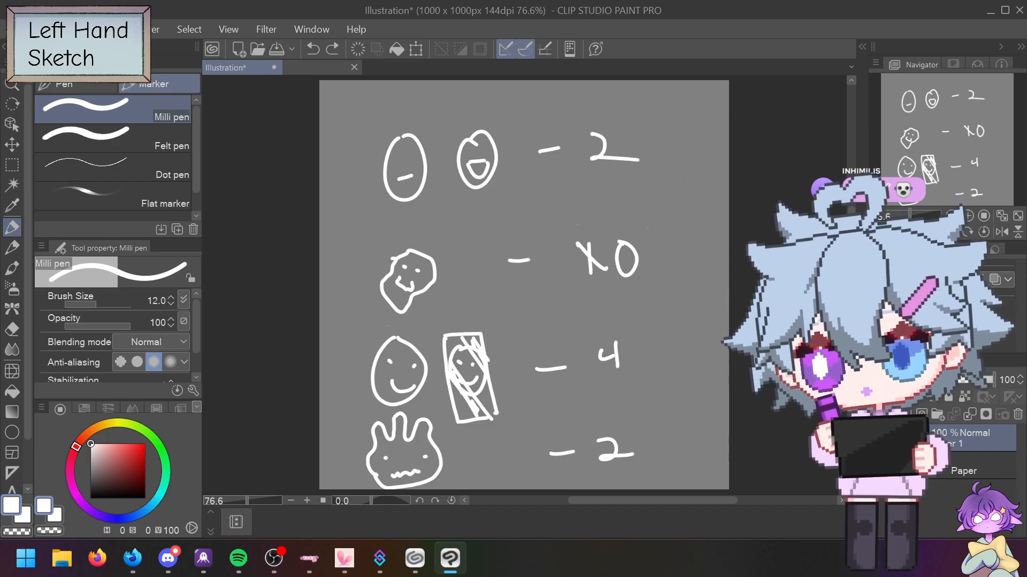
key(alt+Tab)
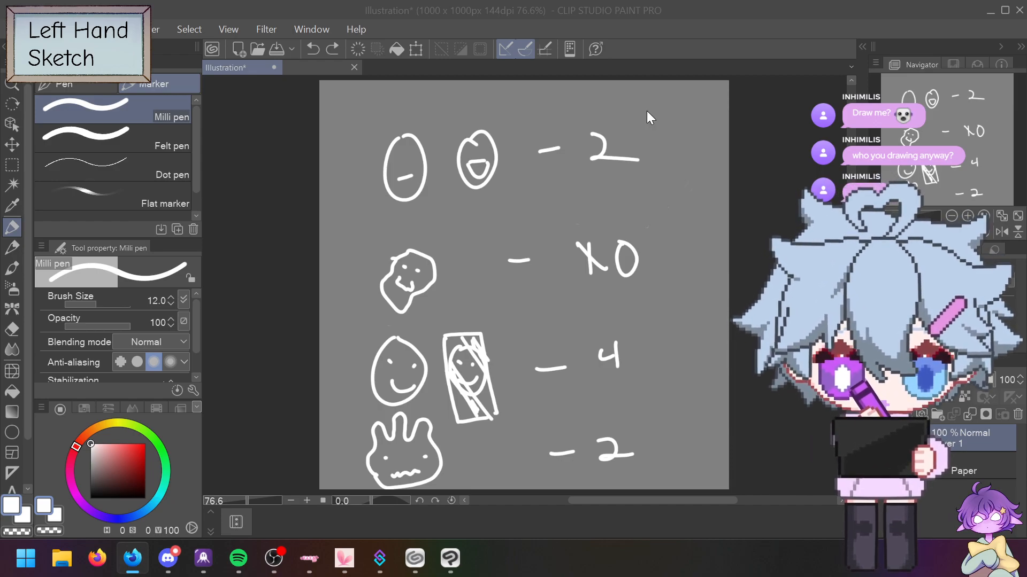
mouse_move(650, 112)
mouse_down()
mouse_move(690, 95)
mouse_move(699, 113)
mouse_move(727, 101)
mouse_up()
Step: Finish the names by the top 2 and write a name beside X0
click(707, 89)
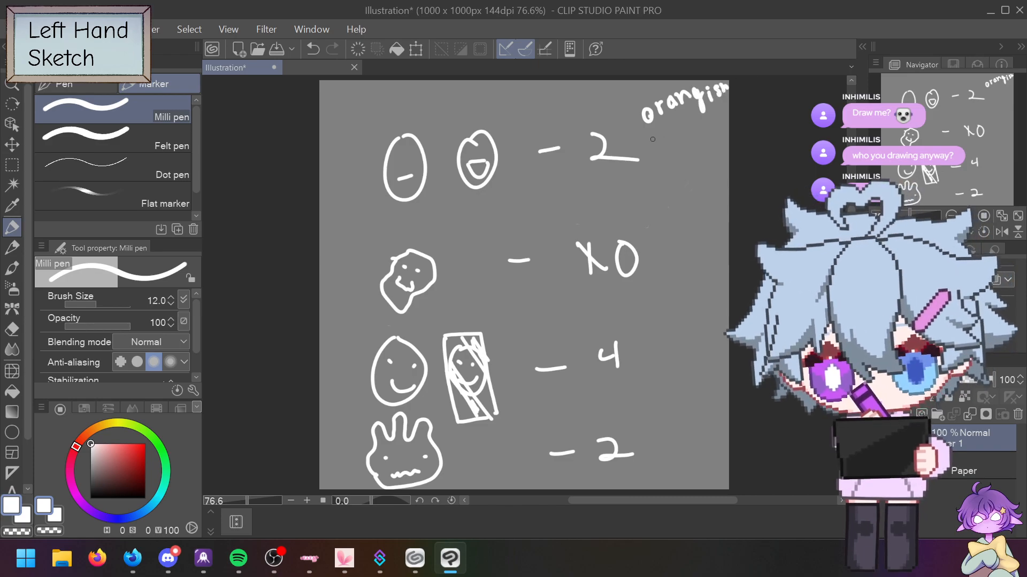
mouse_move(658, 140)
mouse_down()
mouse_move(648, 151)
mouse_move(698, 127)
mouse_up()
mouse_move(630, 324)
mouse_down()
mouse_move(654, 321)
mouse_move(673, 301)
mouse_up()
drag(675, 303, 679, 312)
drag(655, 250, 715, 200)
Step: Write four names beside the 4 and two names beside the bottom 2
mouse_move(649, 342)
mouse_down()
mouse_move(645, 355)
mouse_move(662, 348)
mouse_up()
drag(672, 325, 668, 342)
mouse_move(666, 338)
mouse_down()
mouse_move(659, 377)
mouse_move(663, 362)
mouse_up()
drag(669, 370, 695, 352)
drag(660, 396, 672, 394)
drag(676, 395, 694, 378)
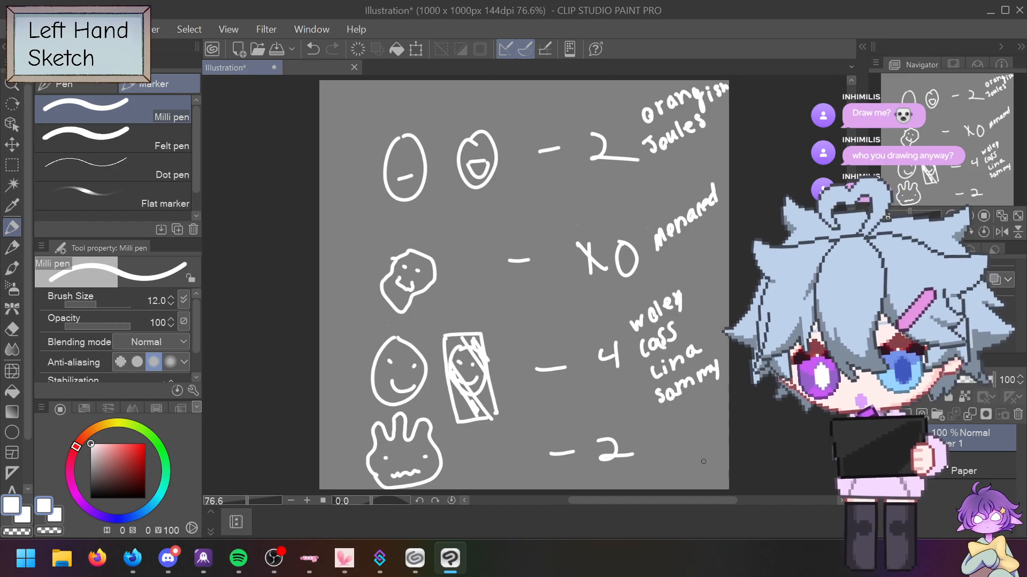
mouse_move(649, 432)
mouse_down()
mouse_move(692, 414)
mouse_move(674, 463)
mouse_move(684, 440)
mouse_up()
mouse_move(675, 455)
mouse_down()
mouse_move(705, 447)
mouse_move(714, 428)
mouse_up()
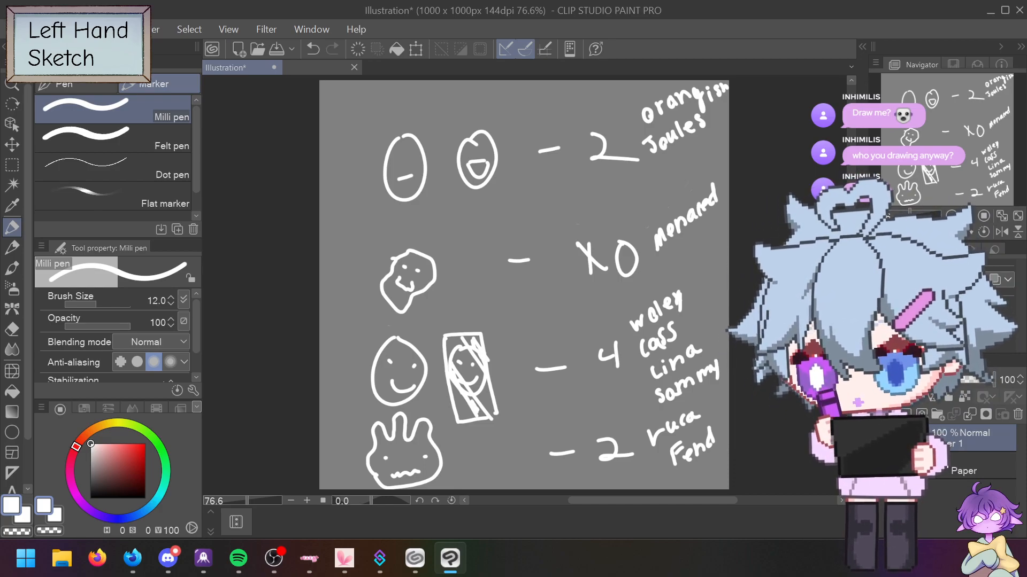
key(alt+Tab)
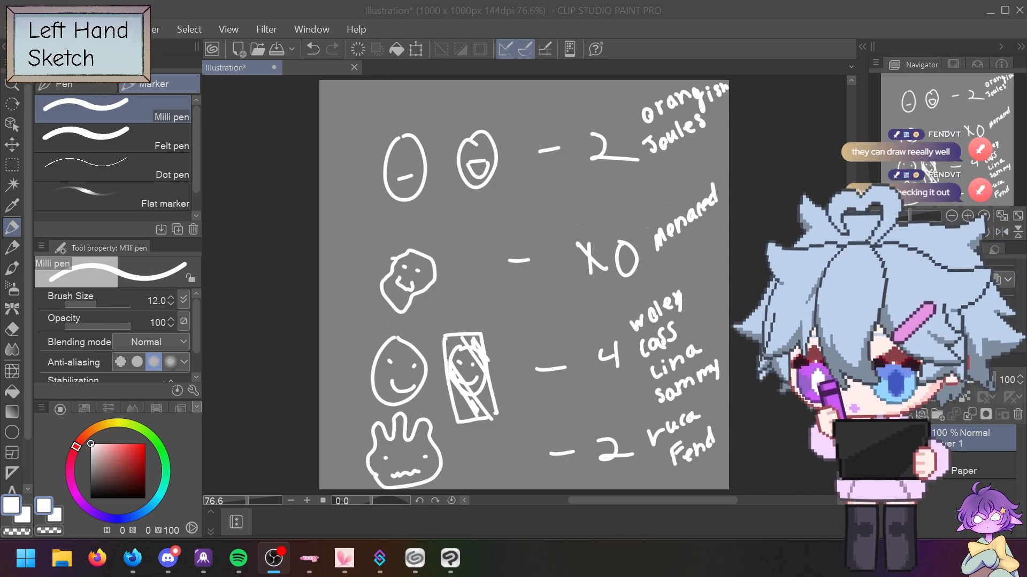
key(alt+Tab)
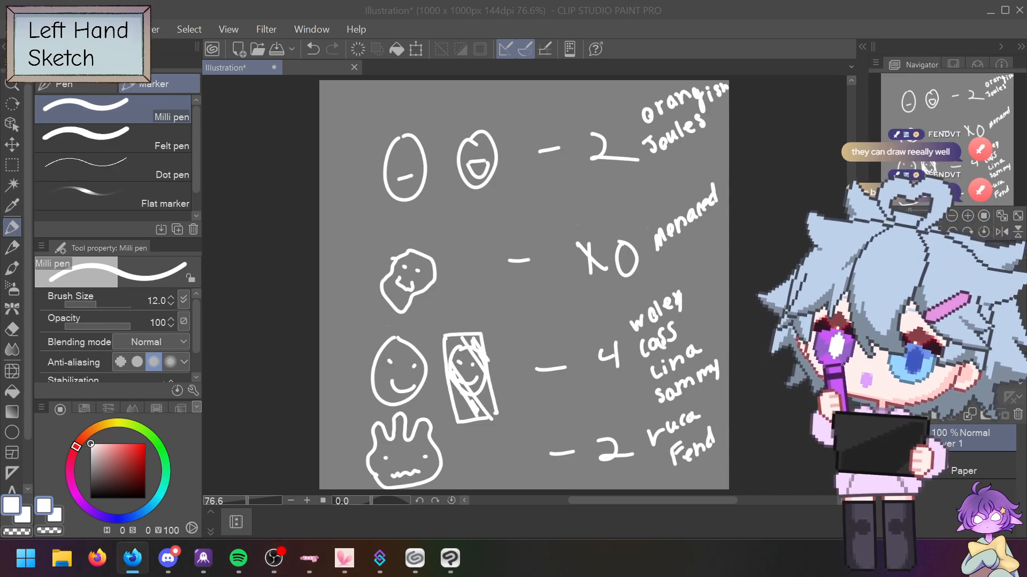
key(alt+Tab)
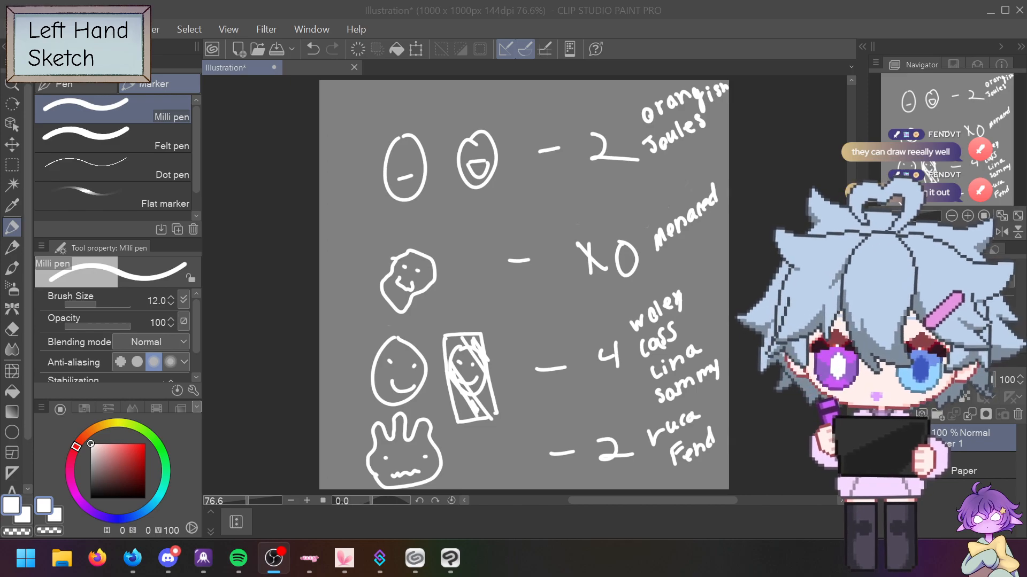
key(alt+Tab)
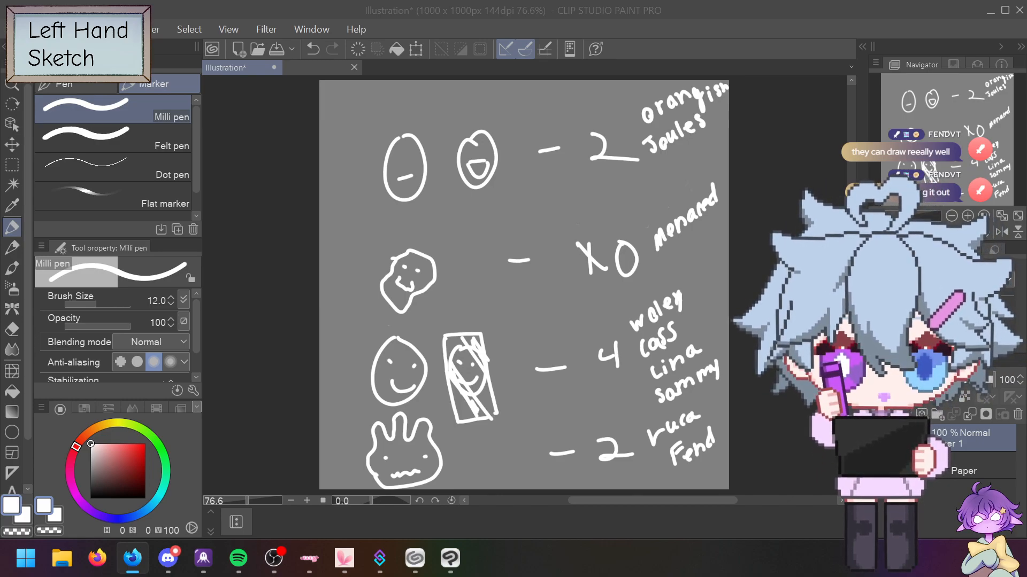
Step: Bring Firefox full-screen and page through the gallery images starting from the WAM comic
drag(0, 225, 422, 1)
scroll(415, 213, up, 10)
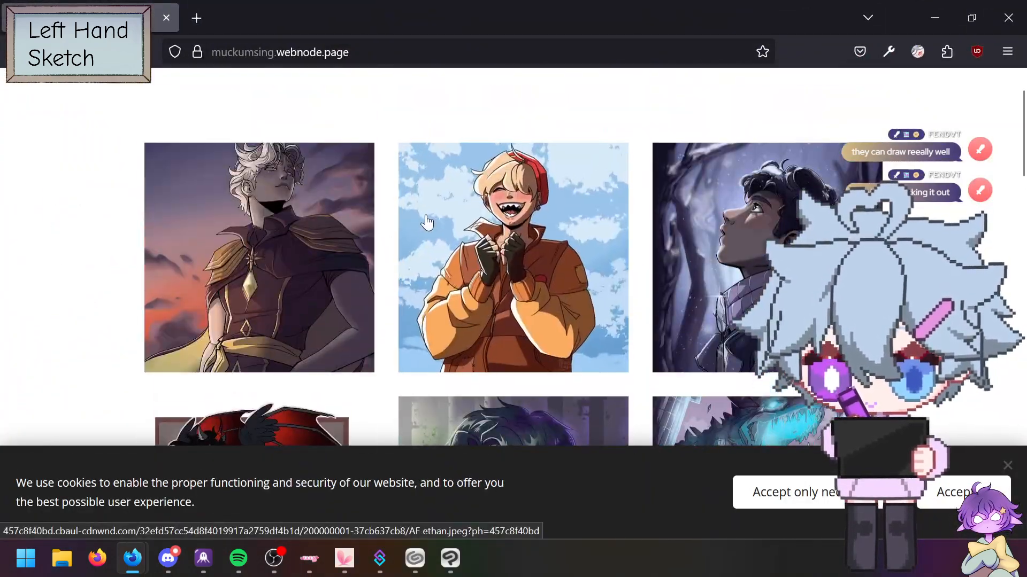
scroll(50, 247, down, 4)
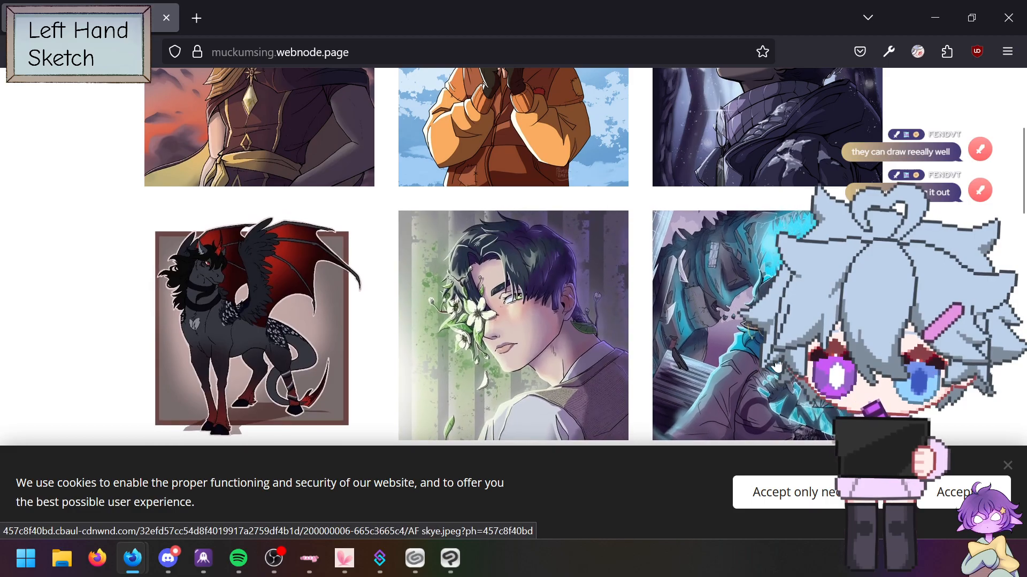
scroll(586, 350, down, 5)
click(215, 221)
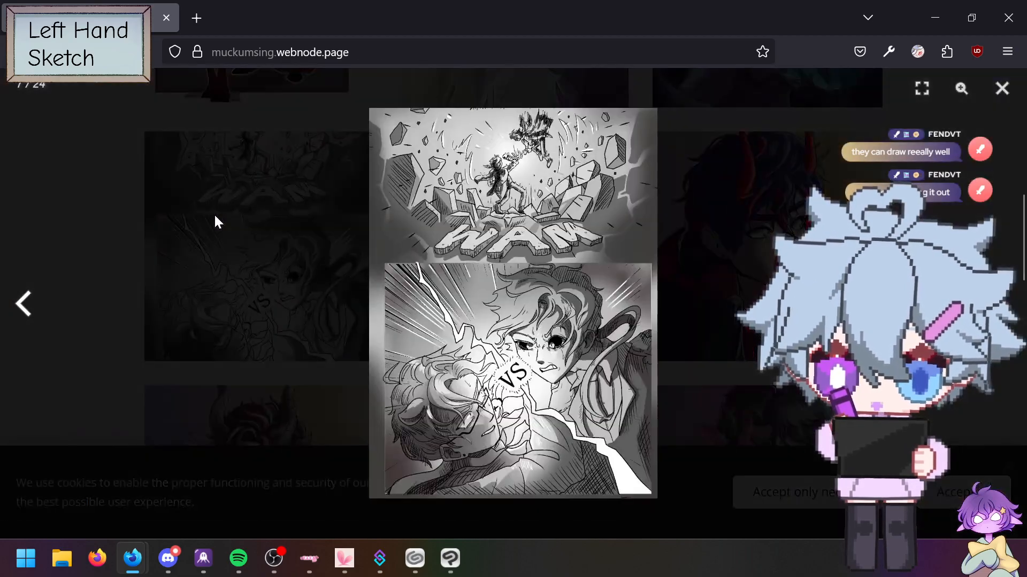
key(Right)
key(Right)
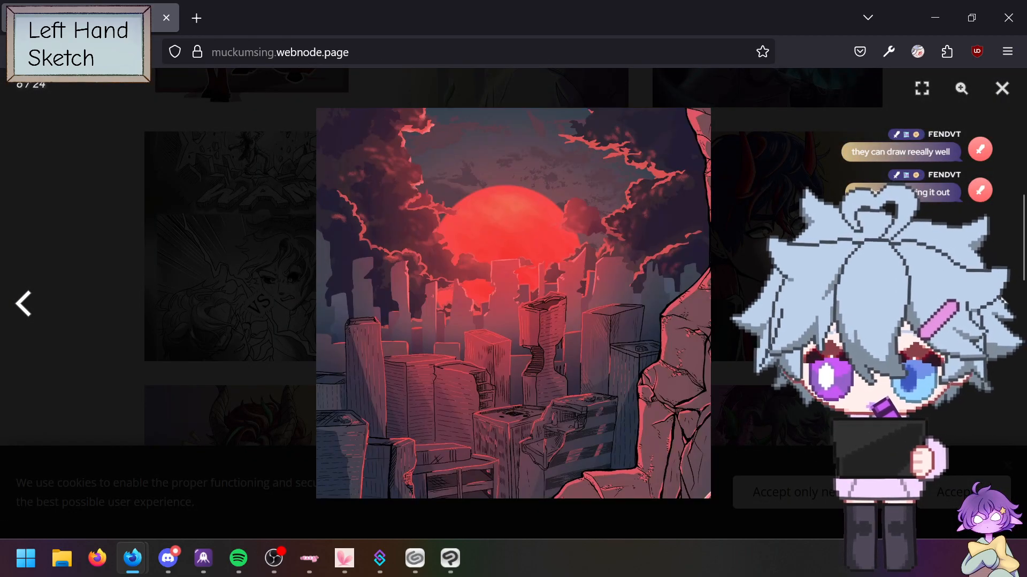
key(Right)
key(Right)
key(Right)
key(Right)
key(Right)
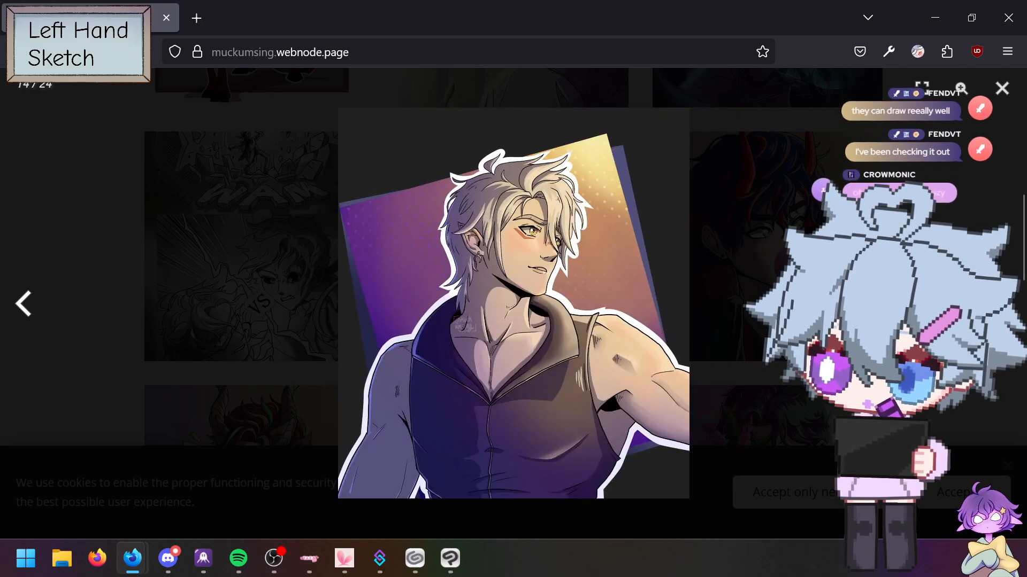
key(Right)
key(Right)
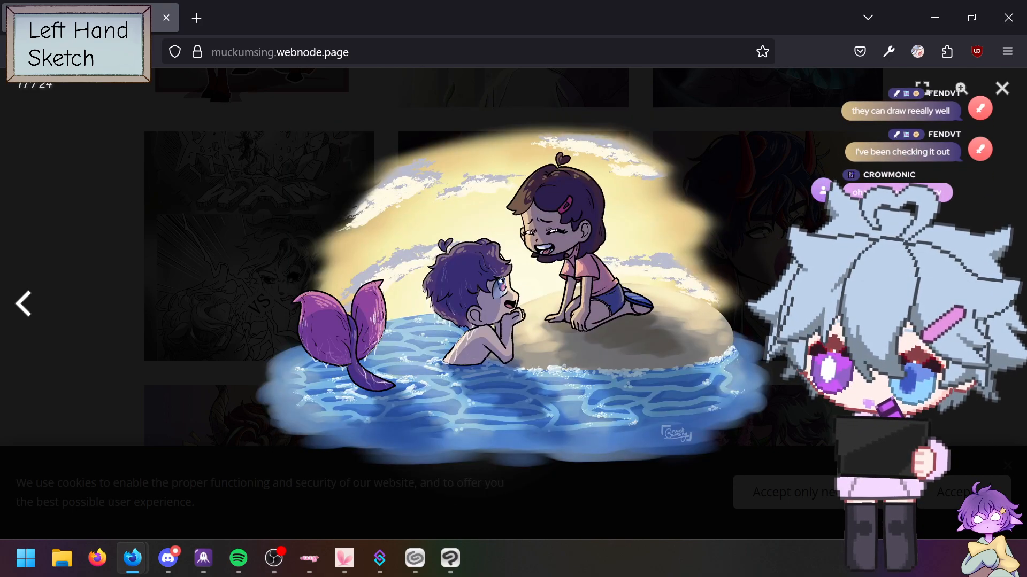
key(Right)
key(Right)
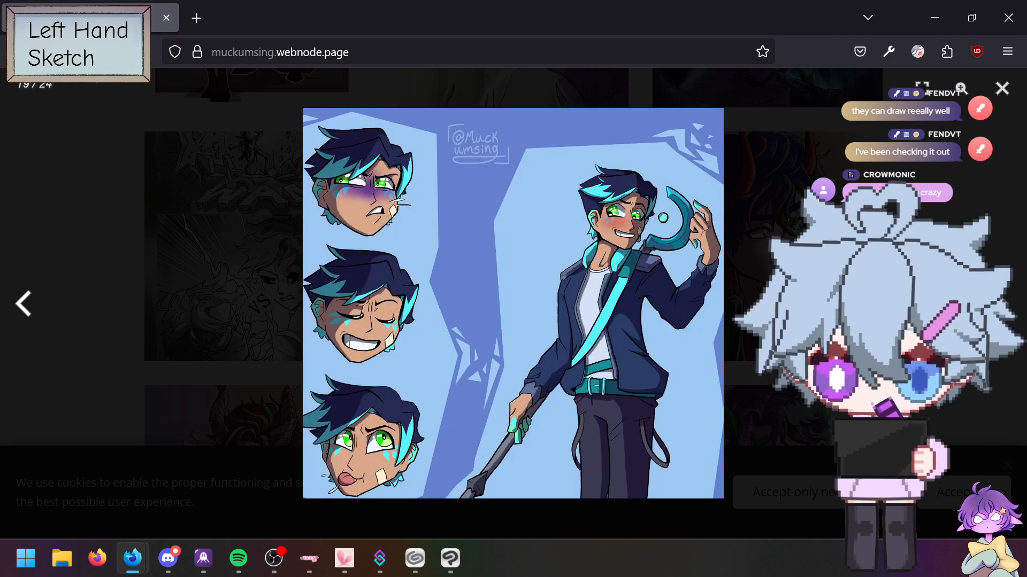
key(Right)
key(Right)
key(Right)
key(Right)
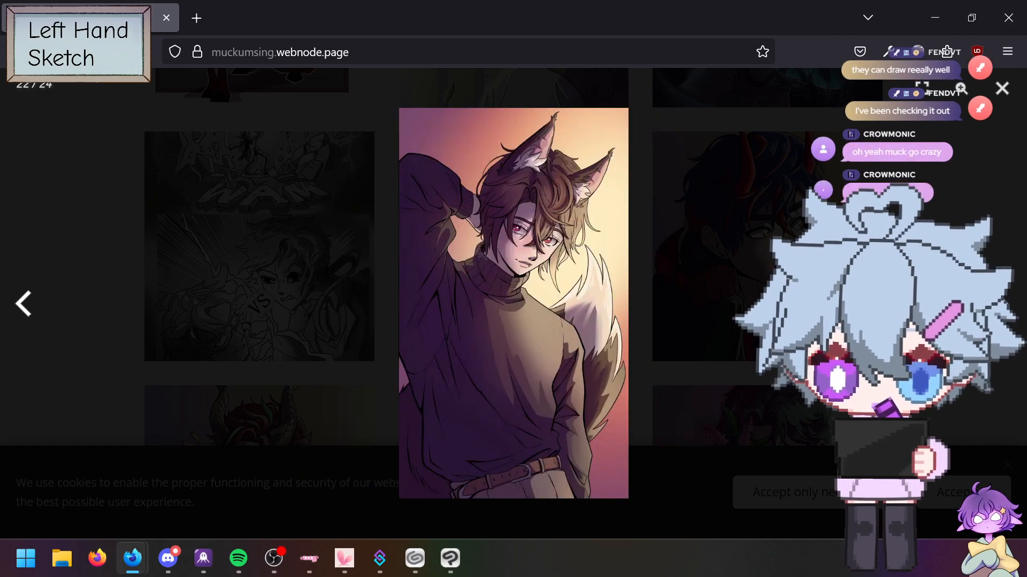
key(Right)
key(Right)
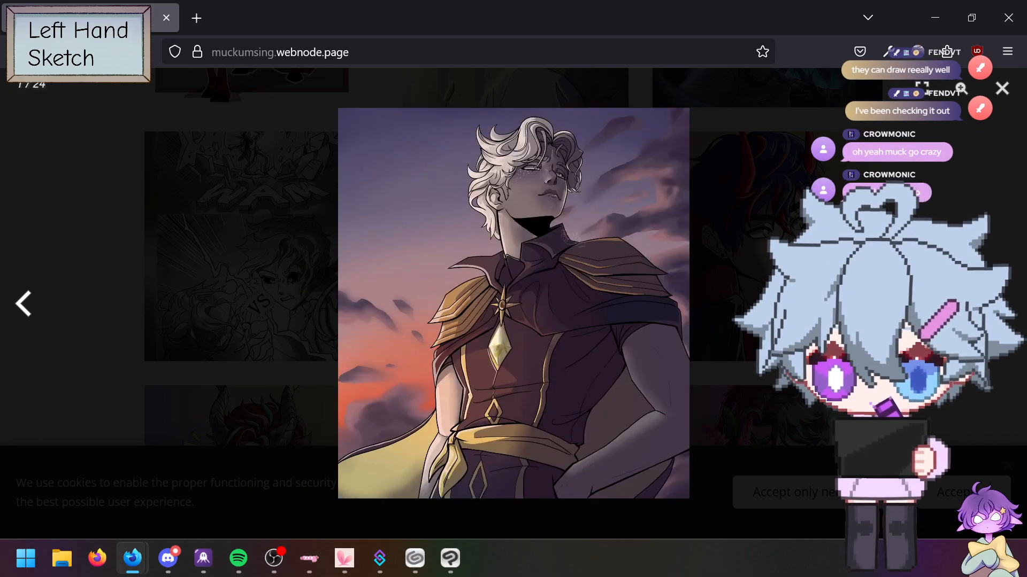
key(Right)
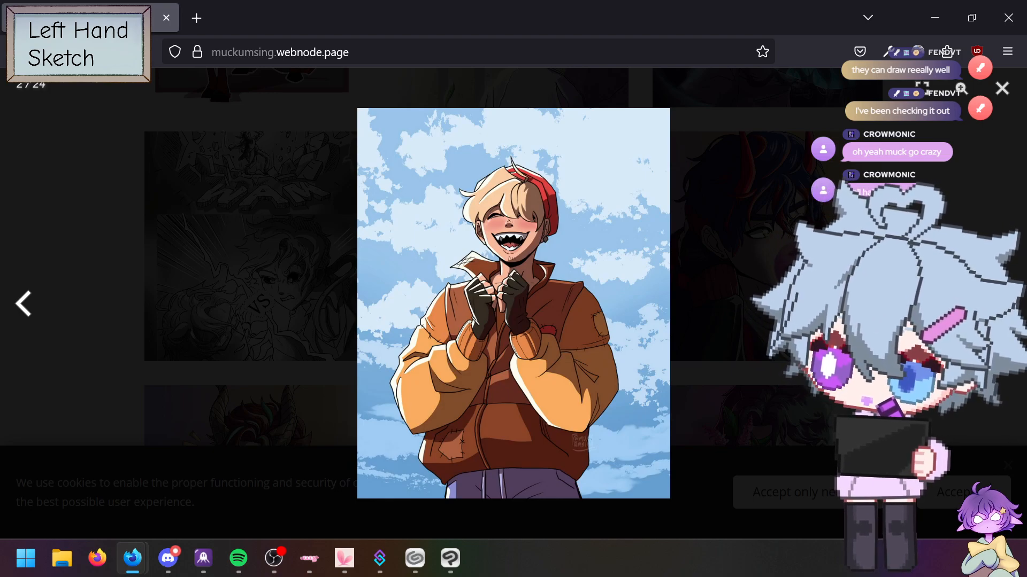
key(Right)
key(Right)
key(Right)
key(Right)
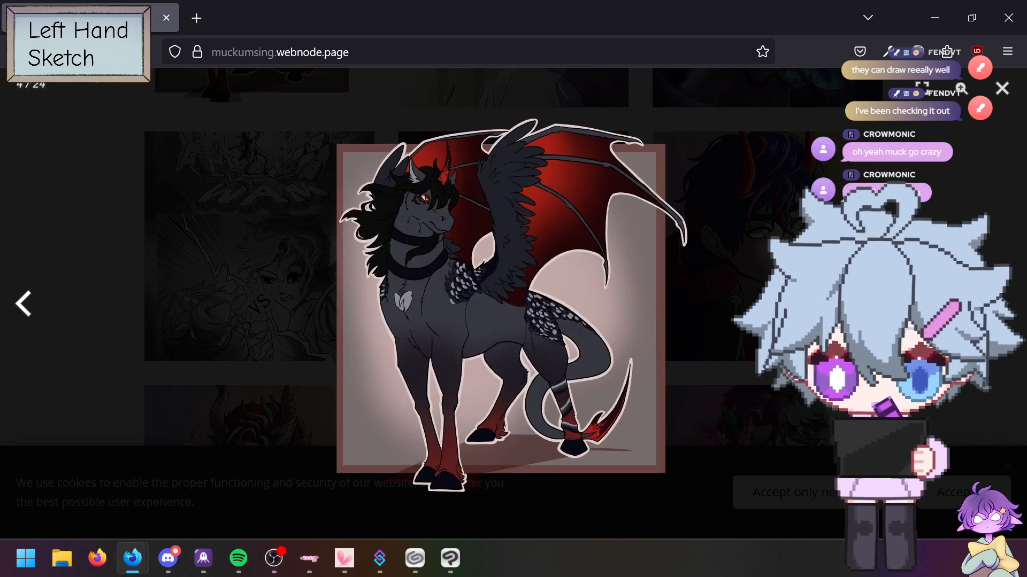
key(Right)
key(Right)
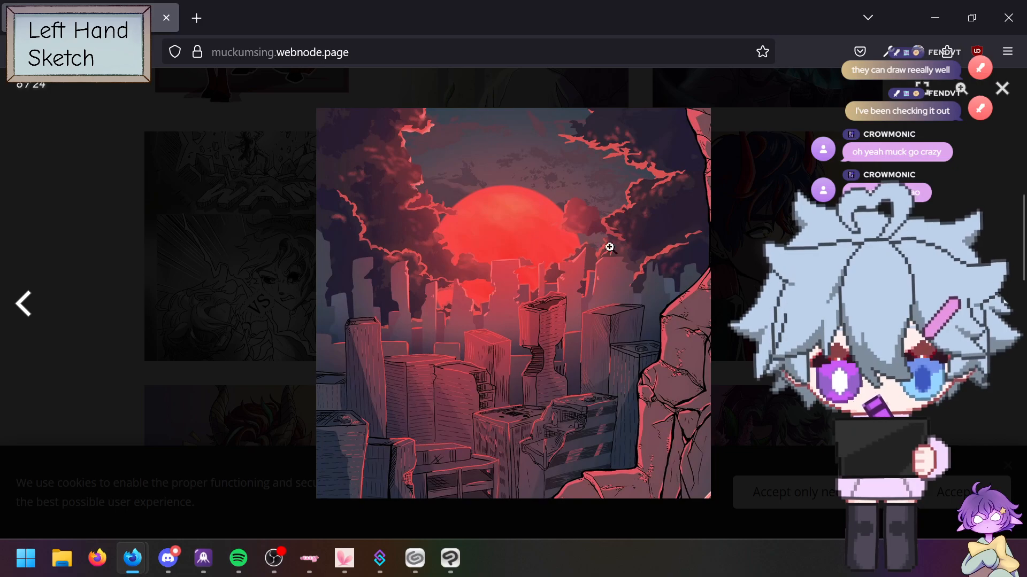
Step: Step back to the winged horse image, then close the enlarged image view
click(17, 303)
click(18, 303)
click(19, 303)
click(19, 303)
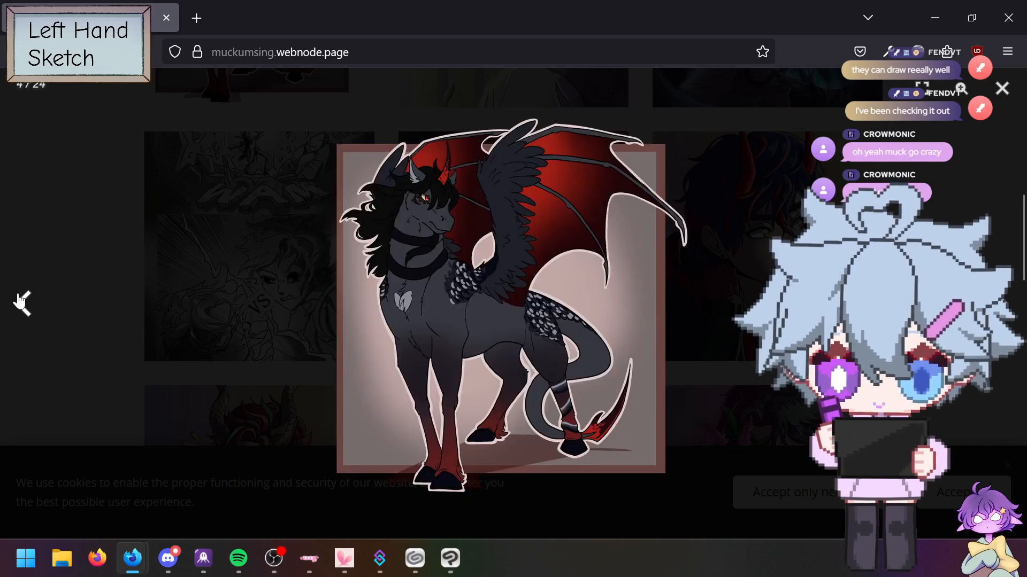
drag(524, 347, 698, 287)
click(241, 112)
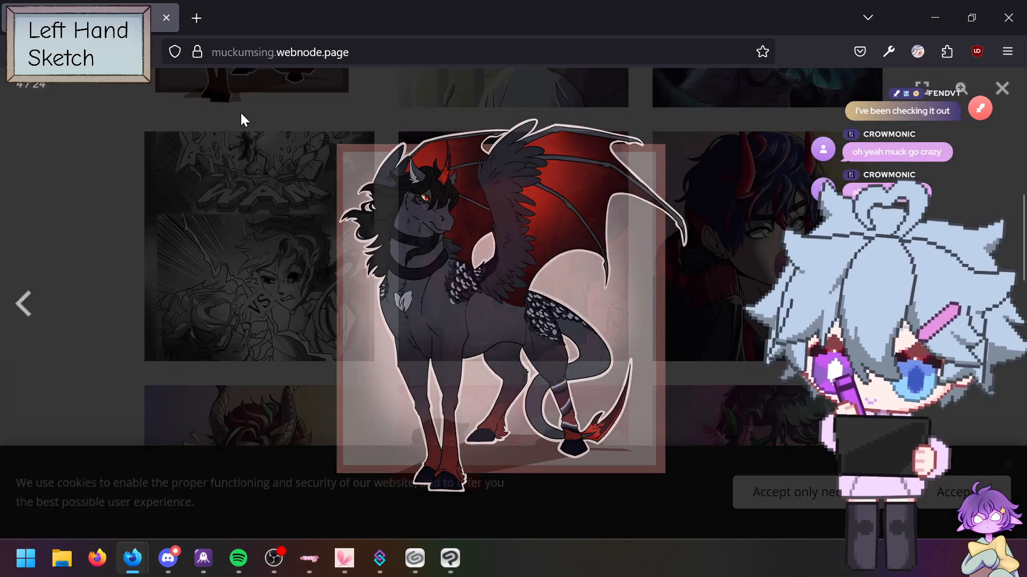
Step: Open gallery artworks, including EDIT SAMLL-PT1-AF zeru.jpeg, in background tabs
scroll(356, 417, down, 5)
scroll(356, 416, down, 5)
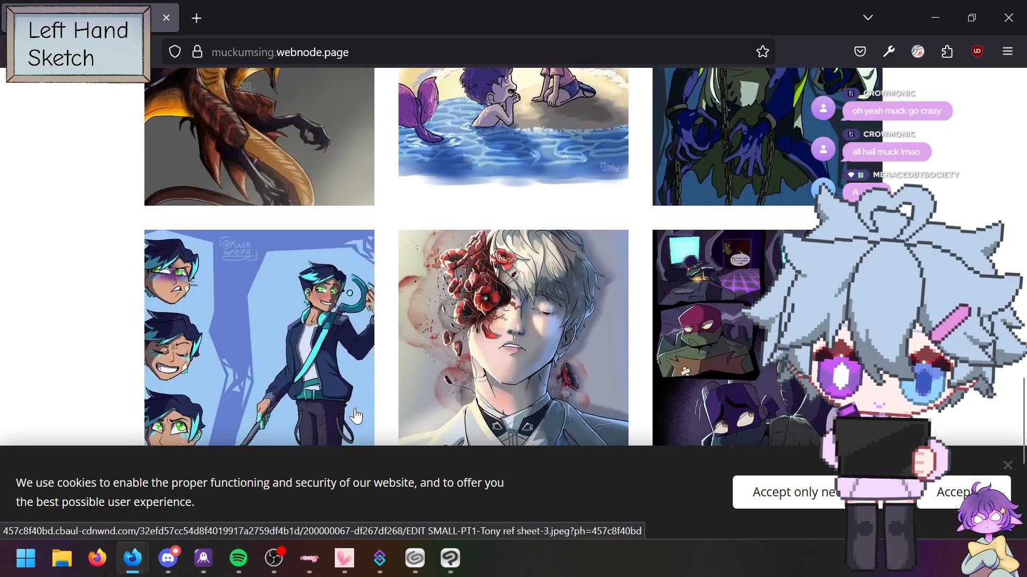
scroll(356, 417, down, 3)
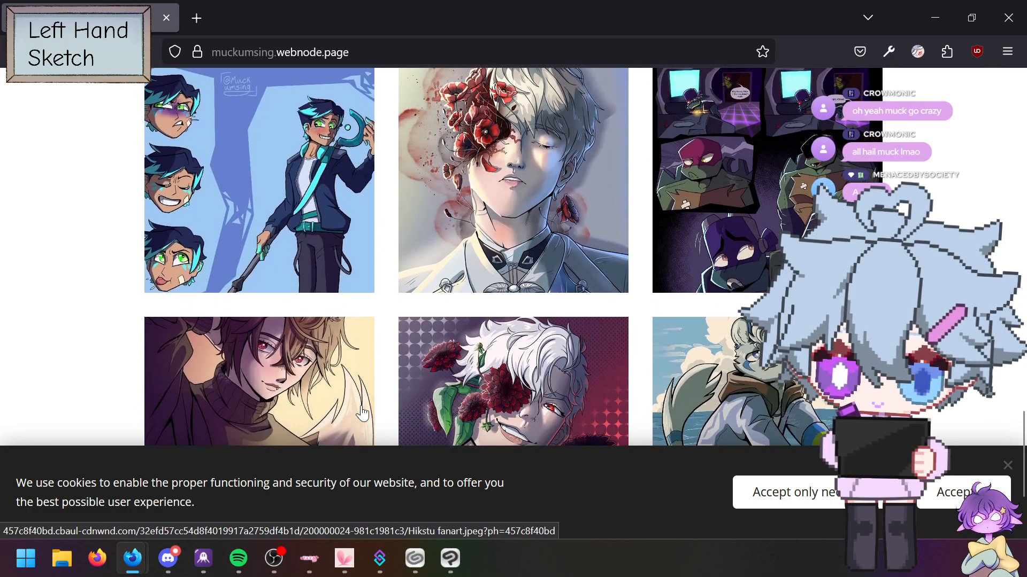
middle_click(86, 254)
middle_click(107, 366)
scroll(172, 360, up, 2)
middle_click(511, 343)
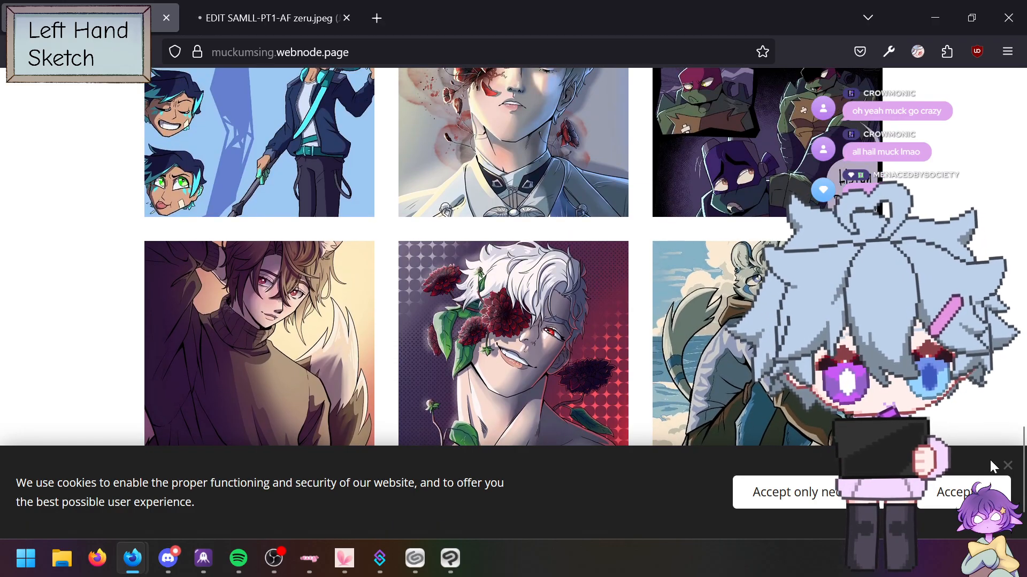
Step: Dismiss the cookie notice, return to the page top, and open a blank new tab
click(1007, 466)
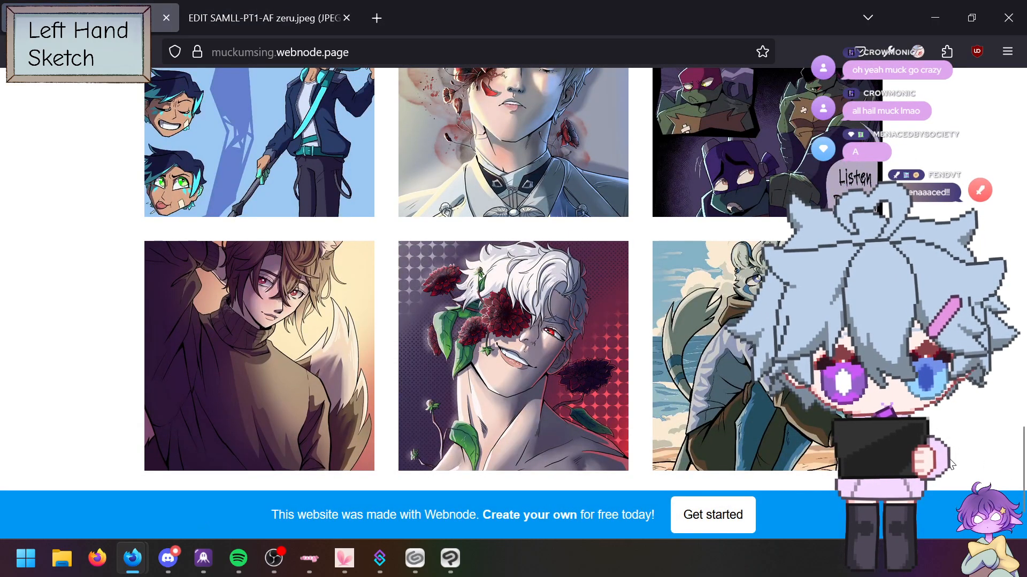
click(992, 421)
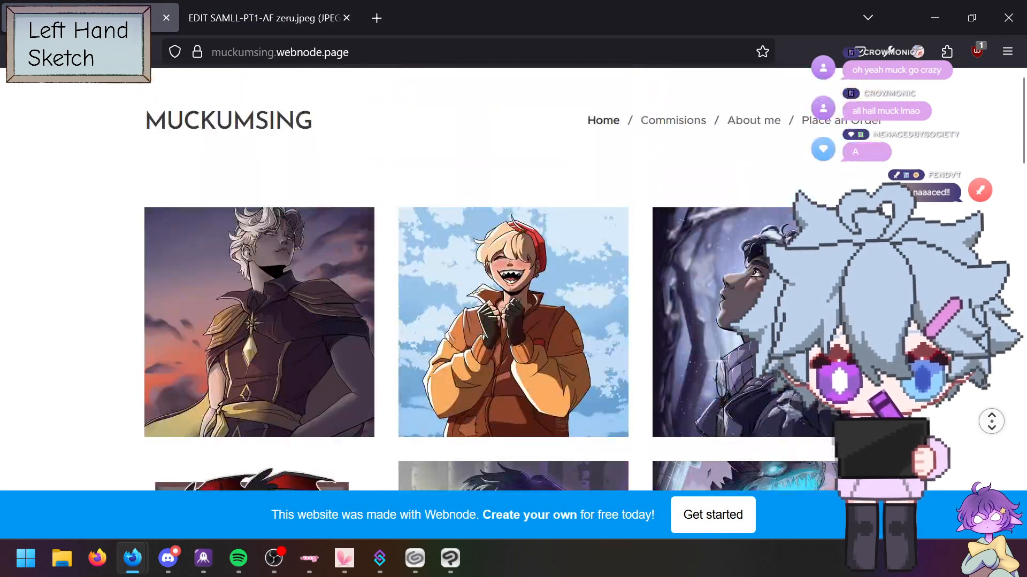
click(377, 19)
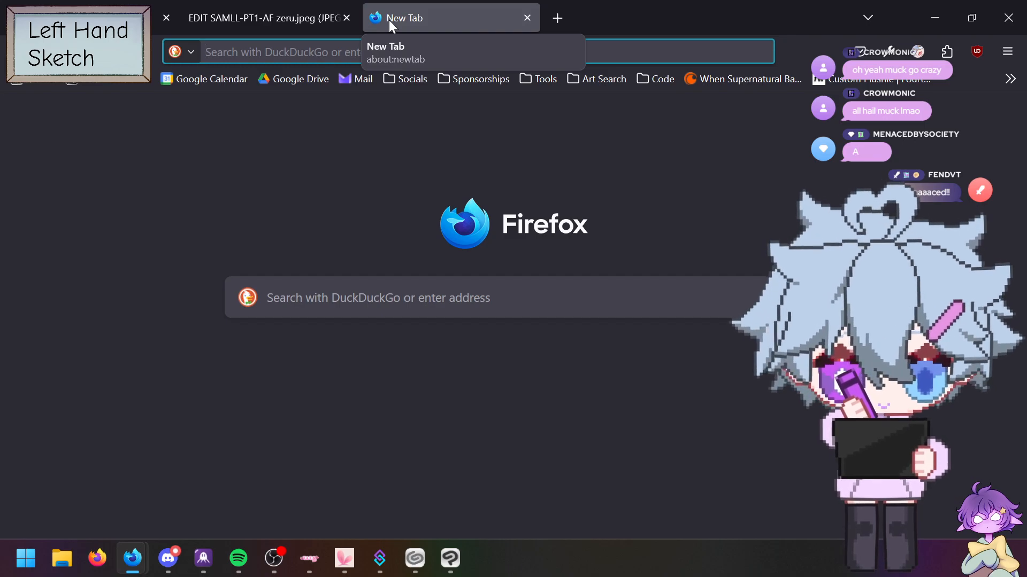
Step: Load v0idzzy.com/fanart, dropping the autocompleted .html ending, and scroll the page
text(v0idzzy.com/)
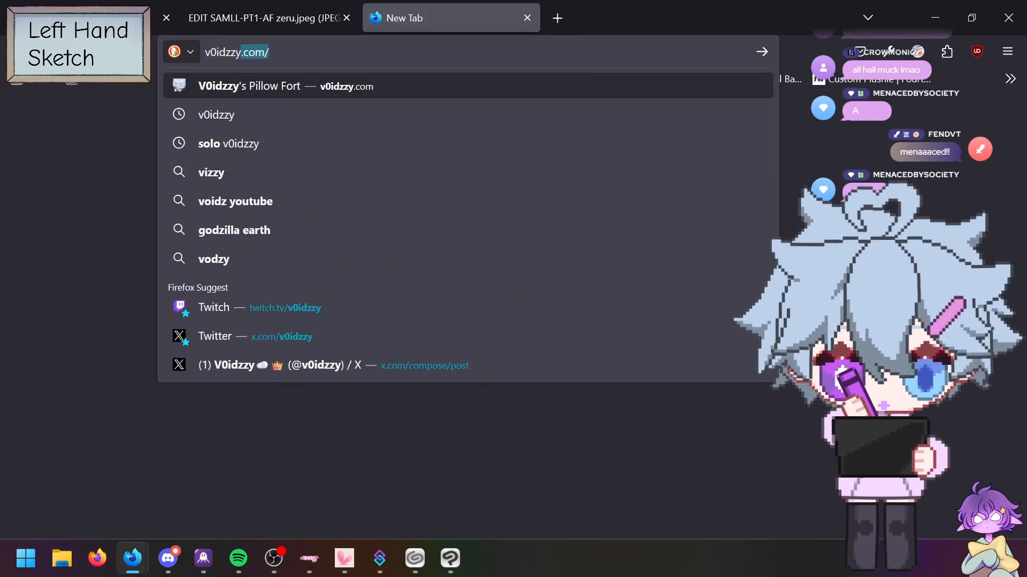
text(fanart)
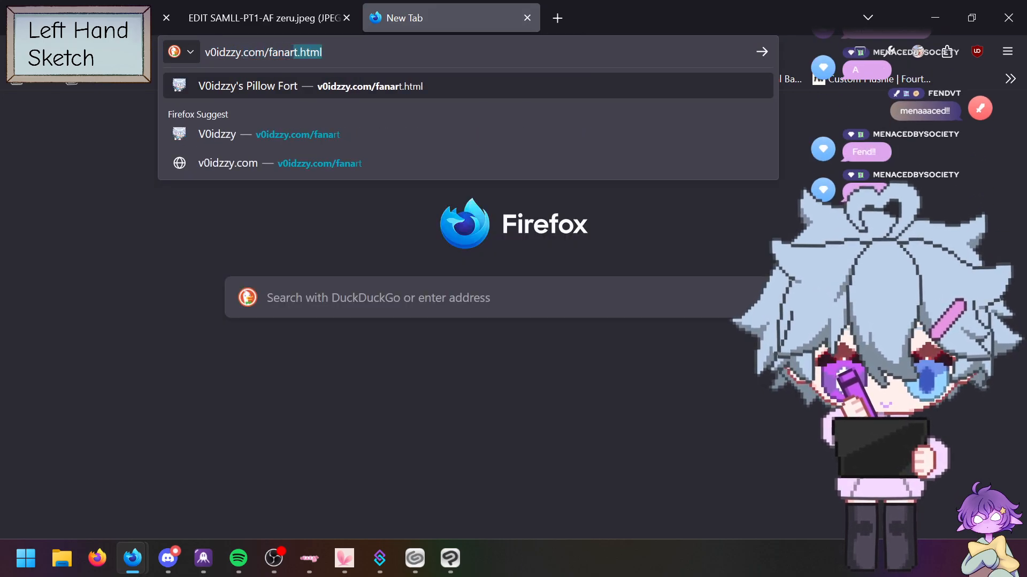
key(BackSpace)
key(Return)
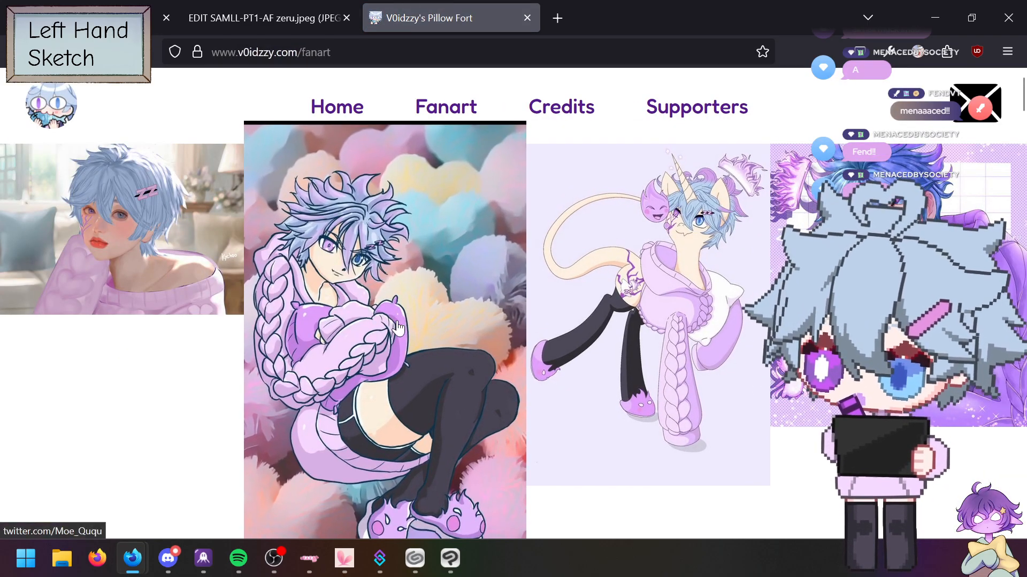
scroll(179, 273, down, 10)
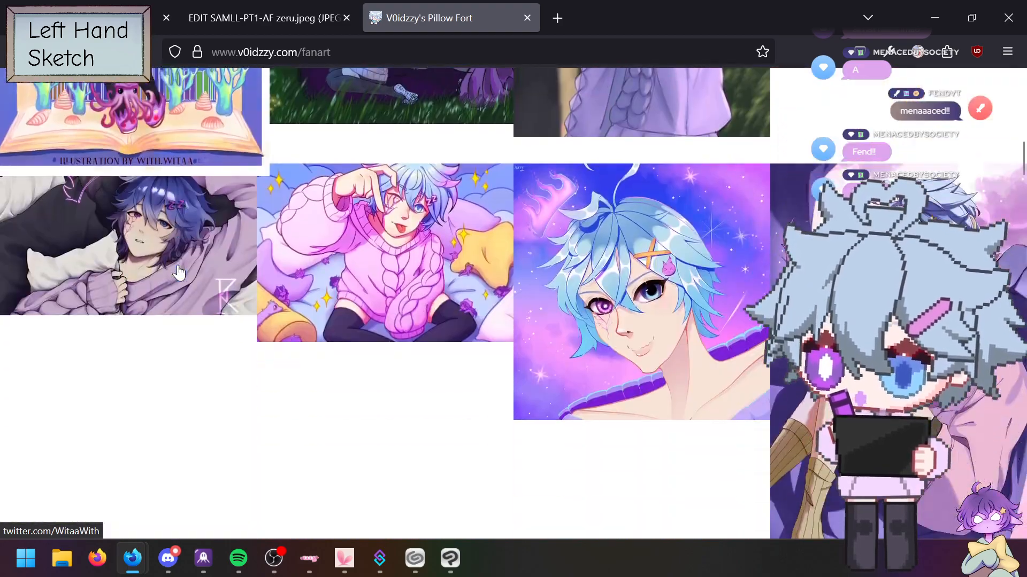
scroll(179, 272, down, 8)
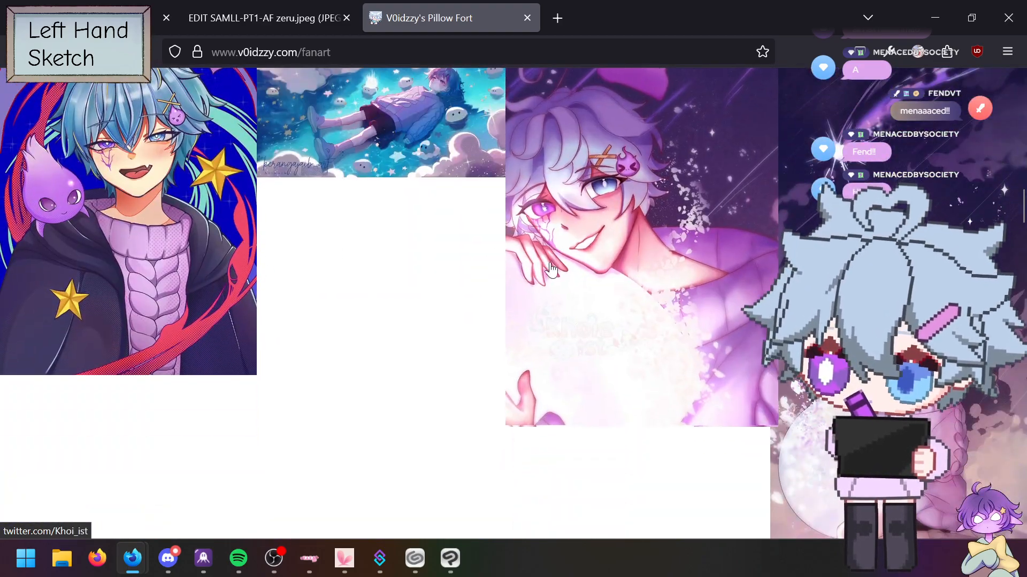
scroll(543, 264, down, 3)
Step: Visit the site's Home and Supporters pages, then return Home
click(449, 52)
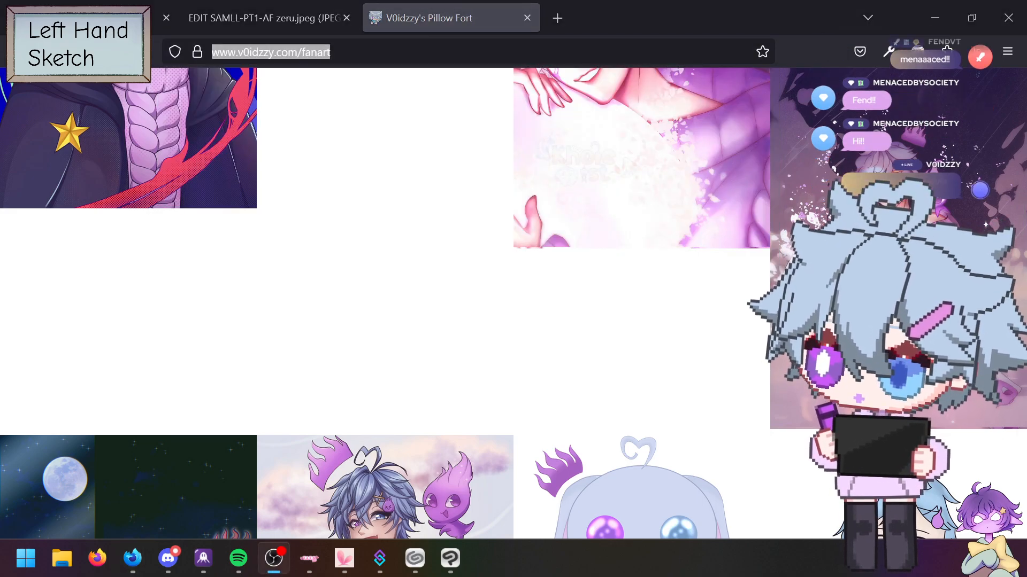
scroll(490, 219, down, 5)
scroll(482, 214, up, 10)
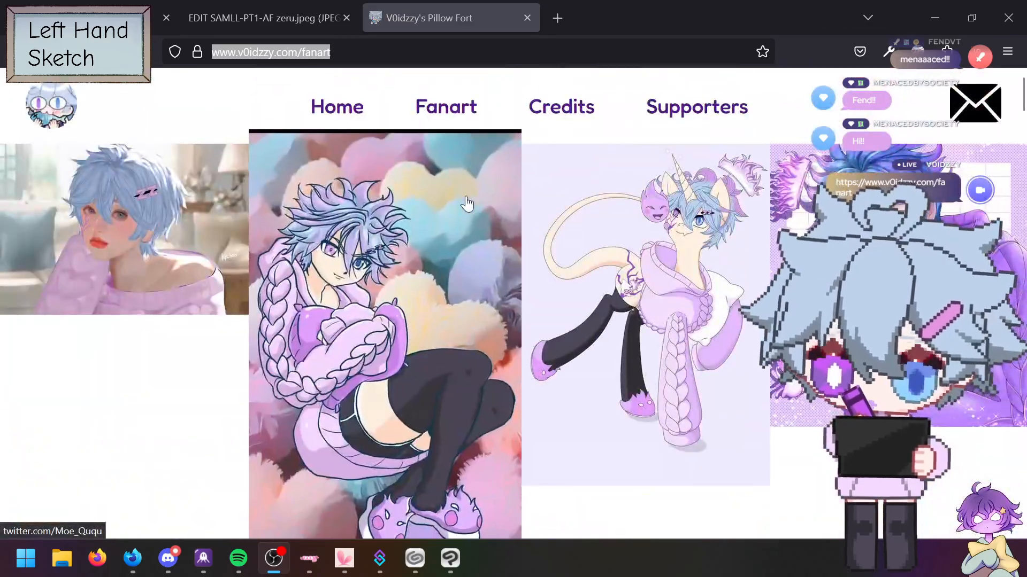
click(338, 106)
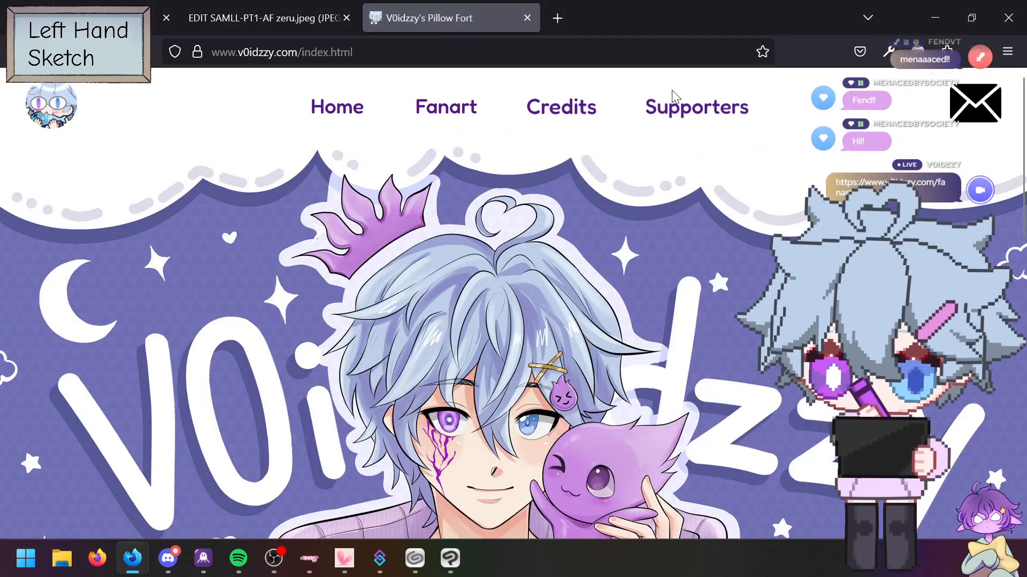
click(689, 114)
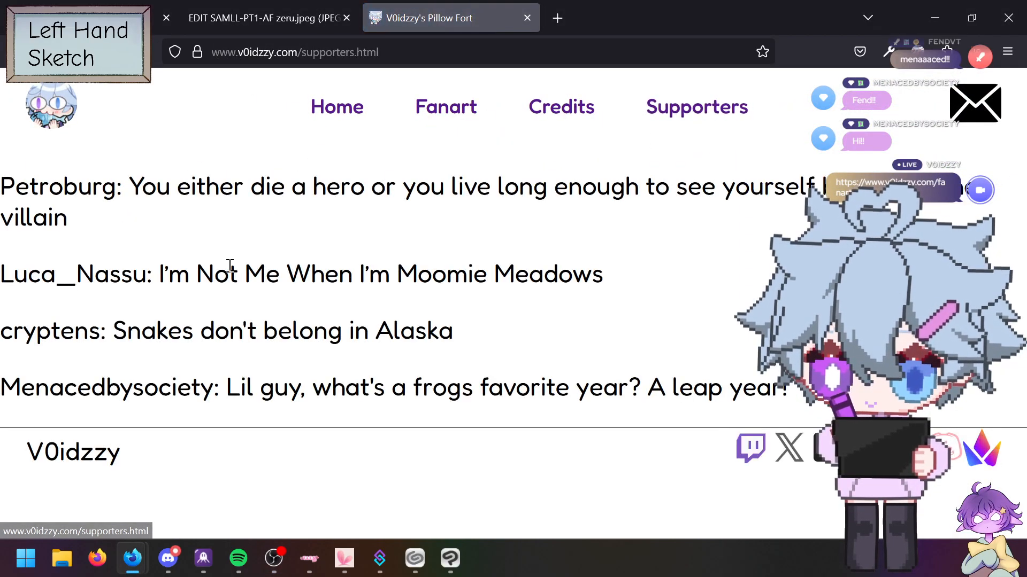
click(347, 109)
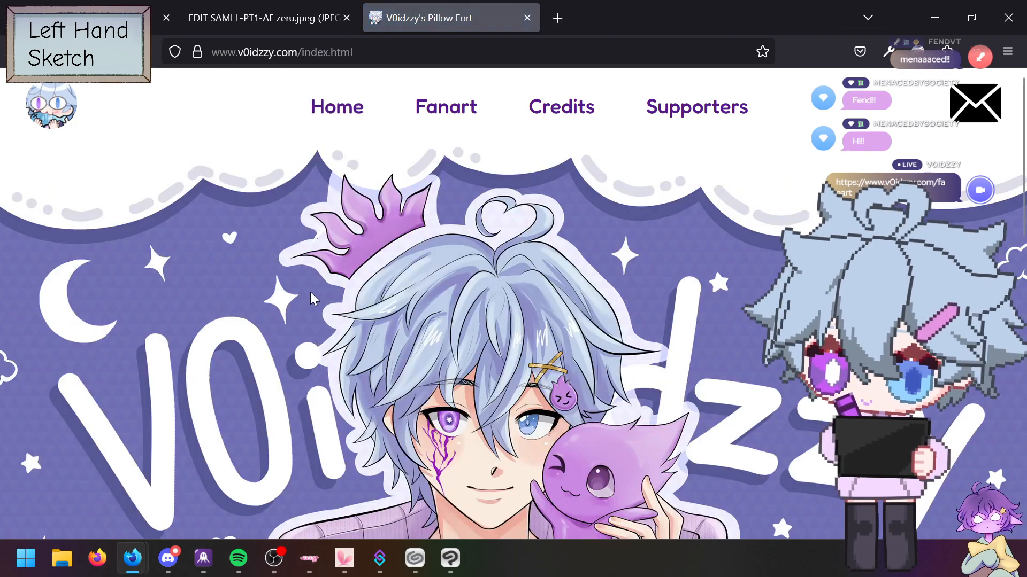
scroll(308, 292, down, 10)
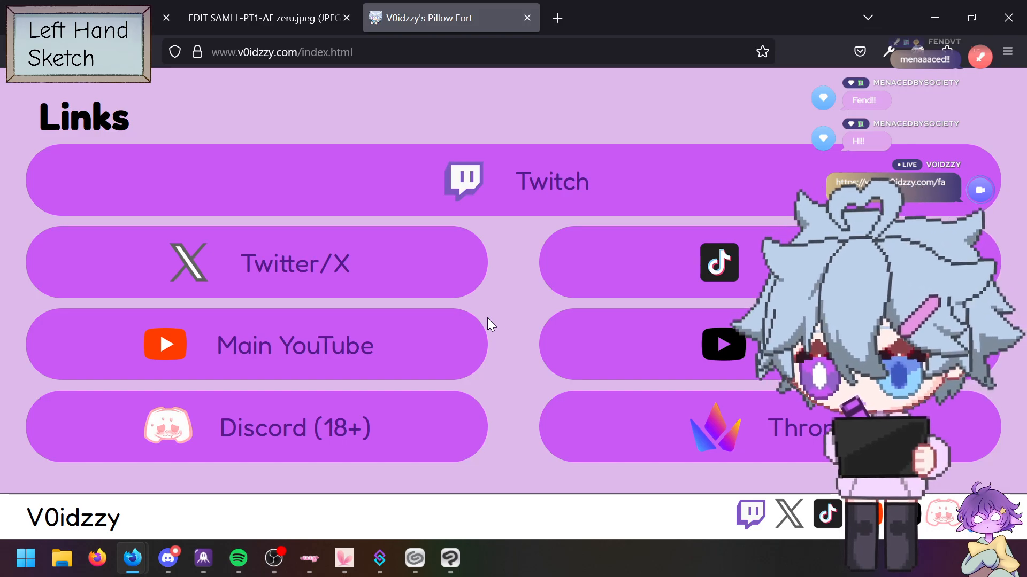
scroll(539, 307, up, 10)
scroll(501, 387, up, 3)
scroll(500, 384, down, 5)
scroll(491, 374, up, 5)
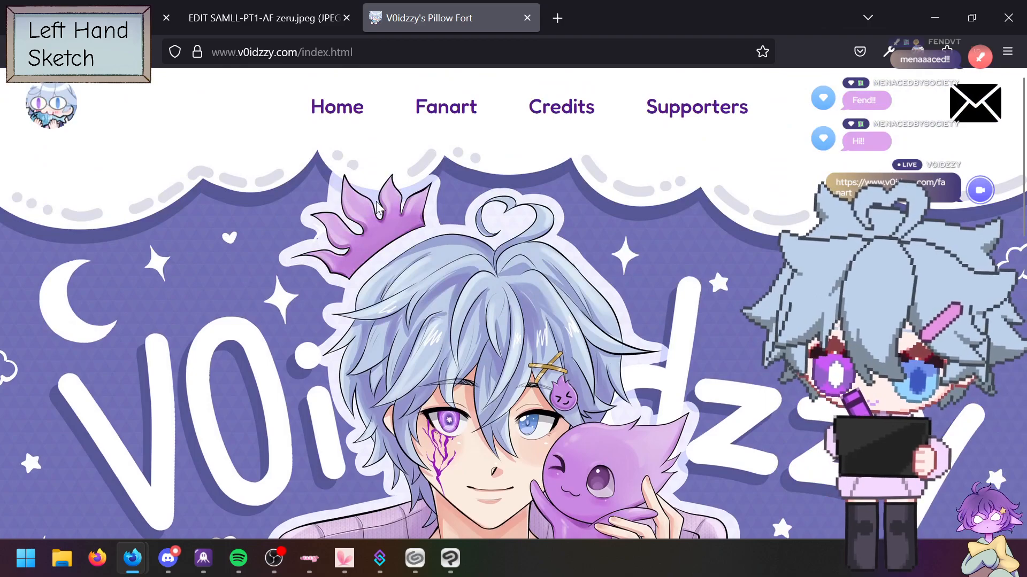
Step: Open the Fanart gallery and an artist profile tab, close that tab, then close Firefox
click(455, 122)
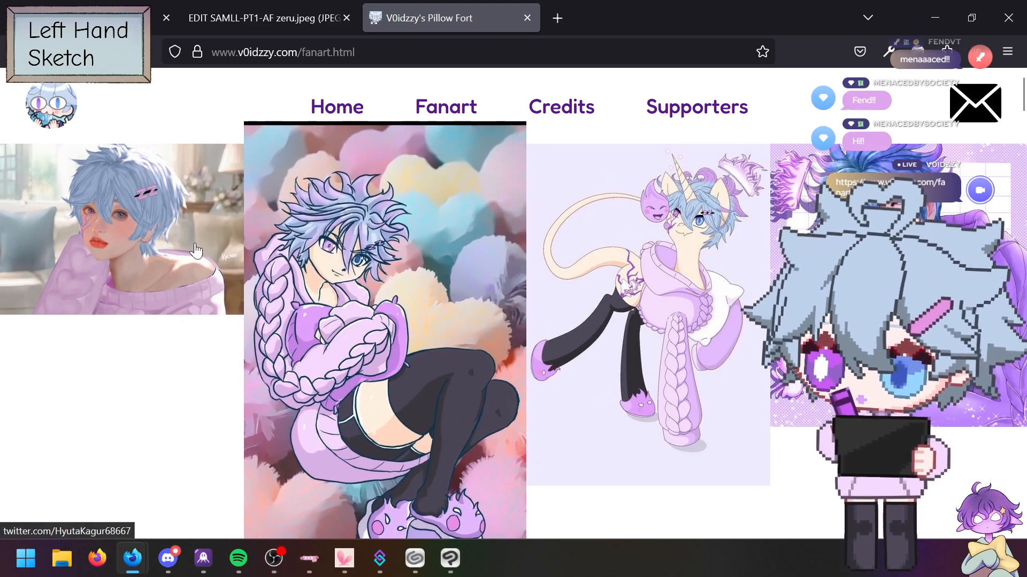
click(103, 226)
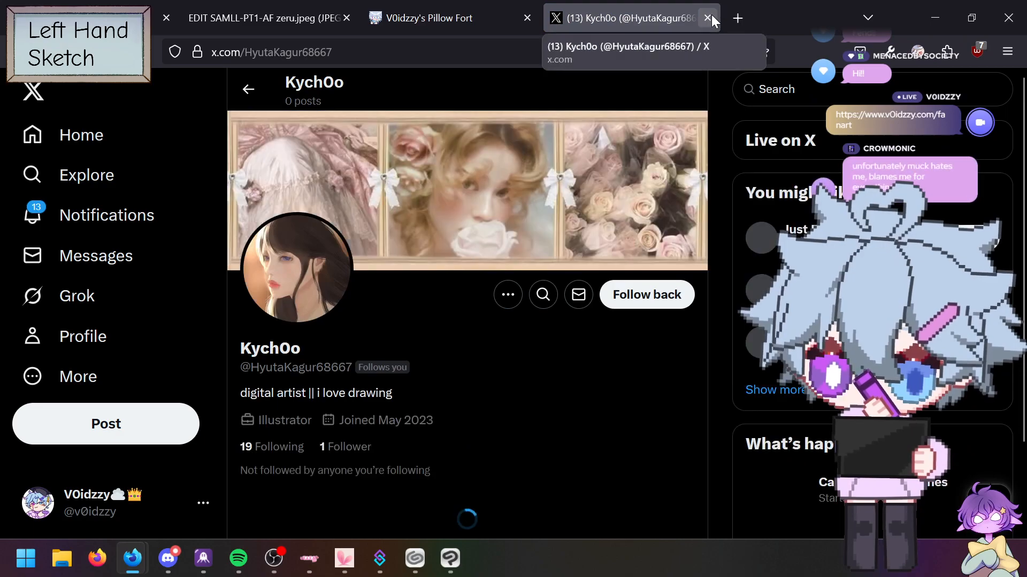
click(711, 15)
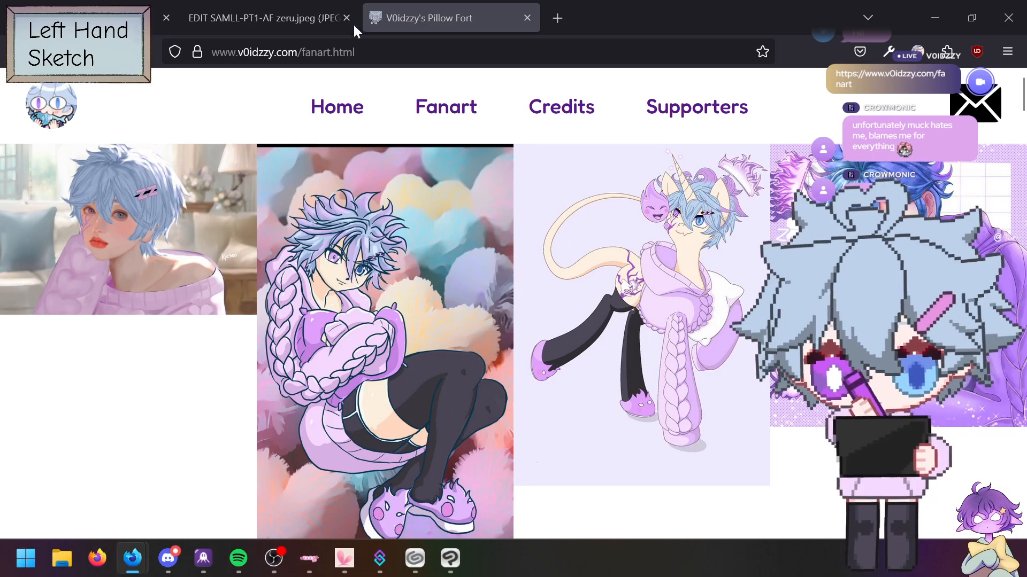
click(1006, 18)
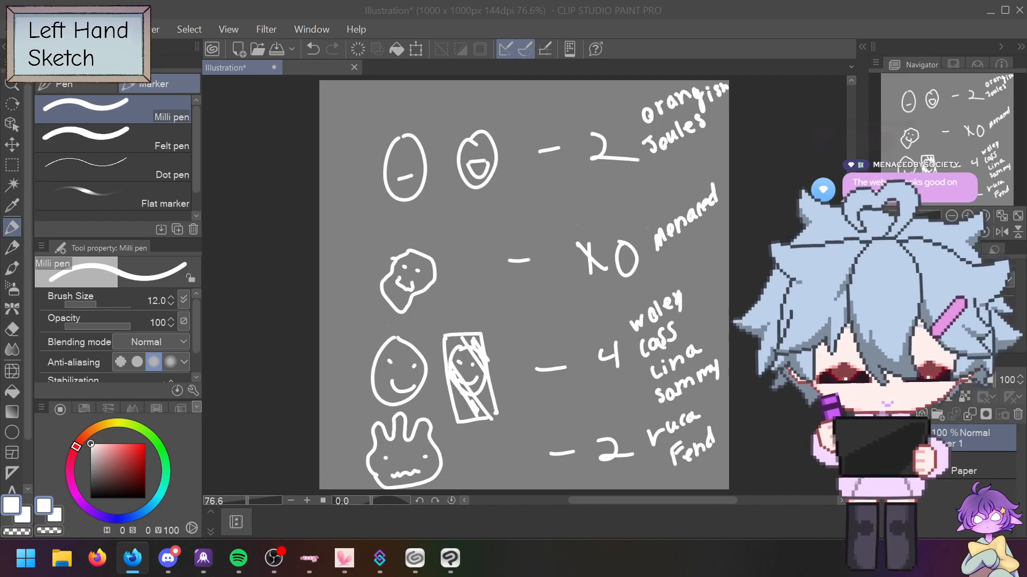
Step: Cross out the square-face name, replace X0 with a white 0, then show the second document
drag(649, 247, 732, 178)
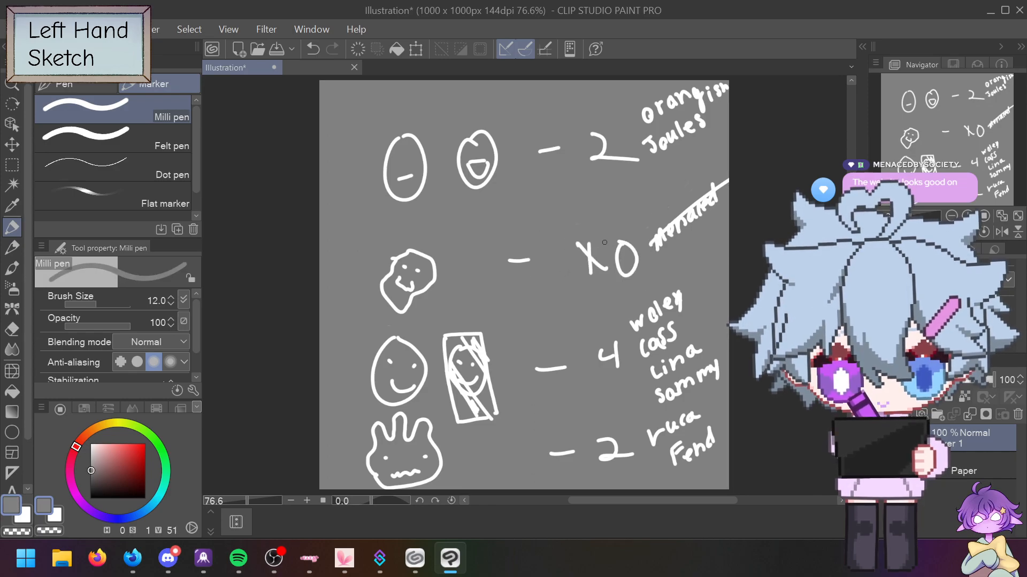
key(e)
mouse_move(629, 268)
mouse_down()
mouse_move(639, 264)
mouse_move(599, 275)
mouse_move(593, 242)
mouse_move(591, 275)
mouse_move(578, 244)
mouse_up()
key(p)
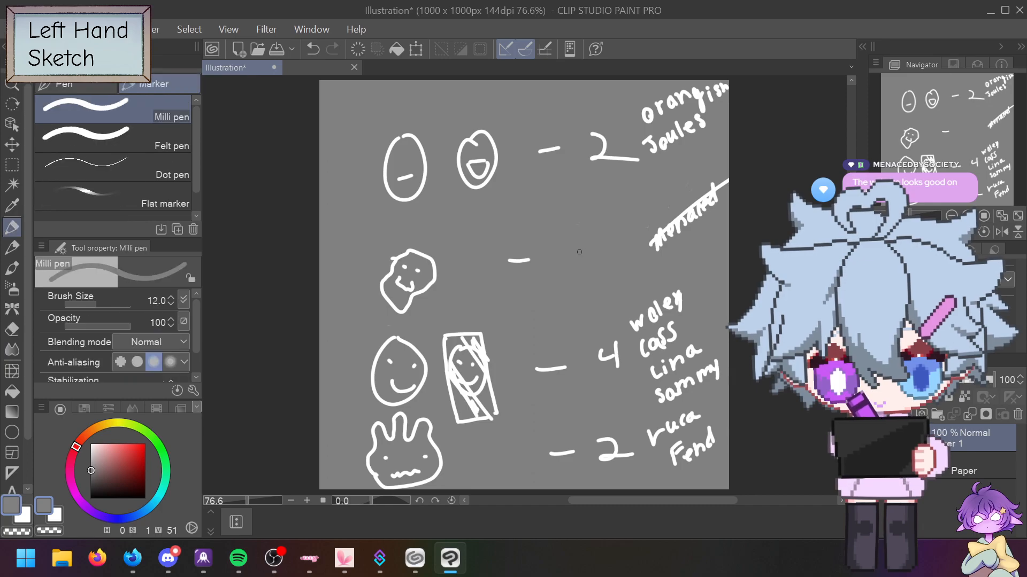
alt+click(665, 229)
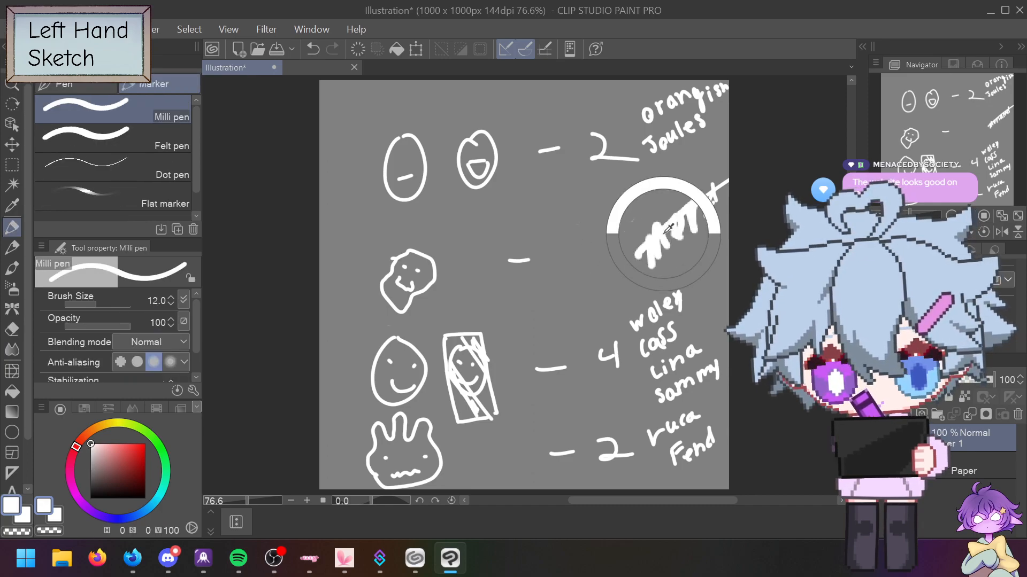
alt+click(665, 228)
drag(580, 240, 582, 241)
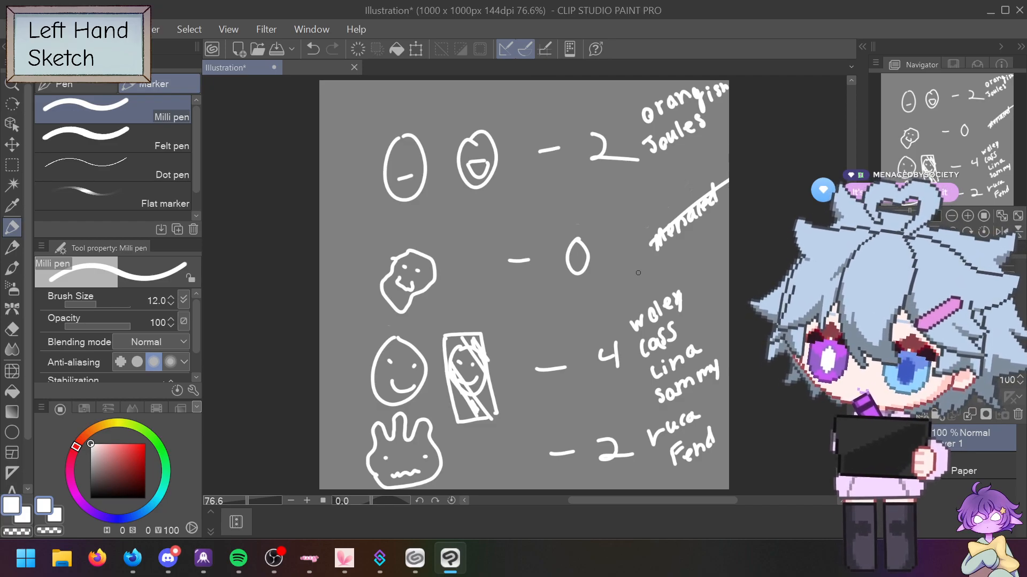
click(320, 72)
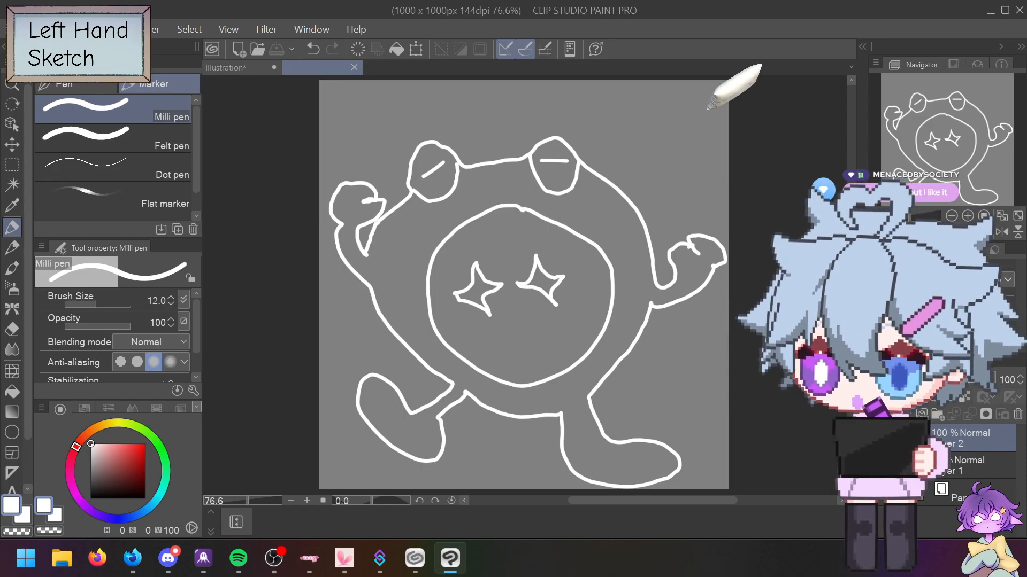
Step: Try arrow marks on the creature's lower face, then undo them
mouse_move(488, 343)
mouse_down()
mouse_move(507, 353)
mouse_move(538, 332)
mouse_up()
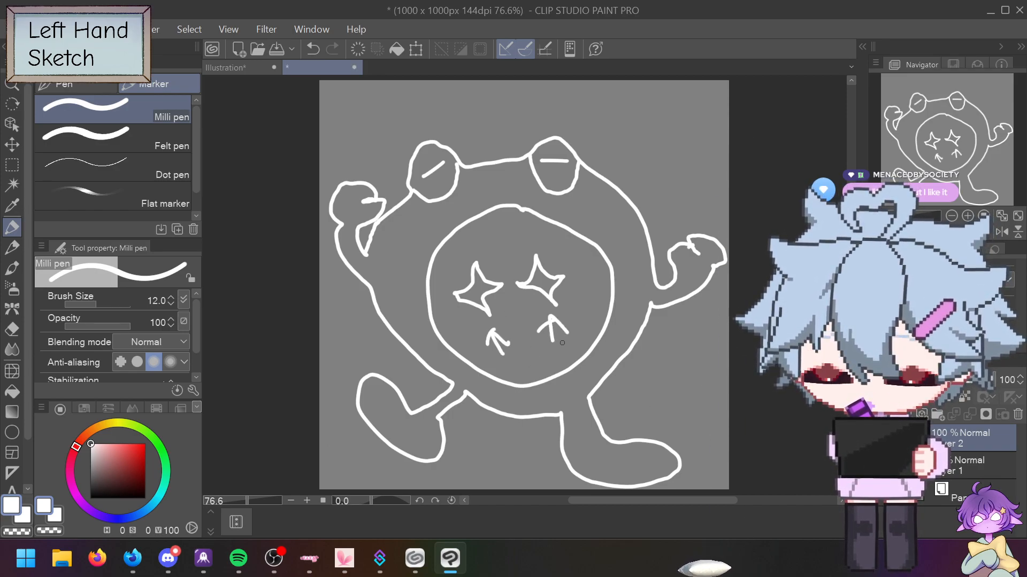
key(ctrl+z)
key(ctrl+z)
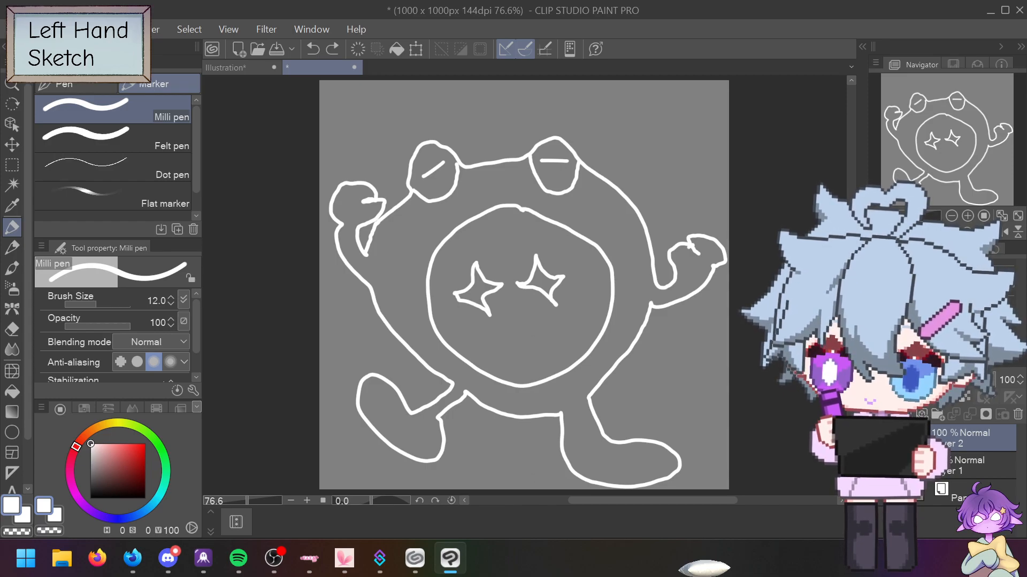
Step: Create a new 1000×1000 Illustration2 canvas
key(alt+f)
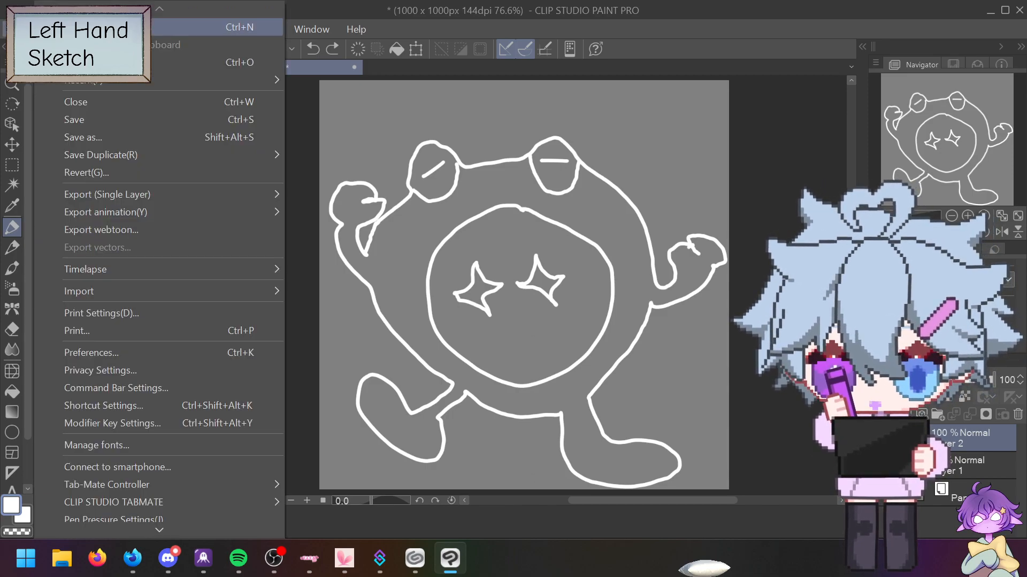
key(Return)
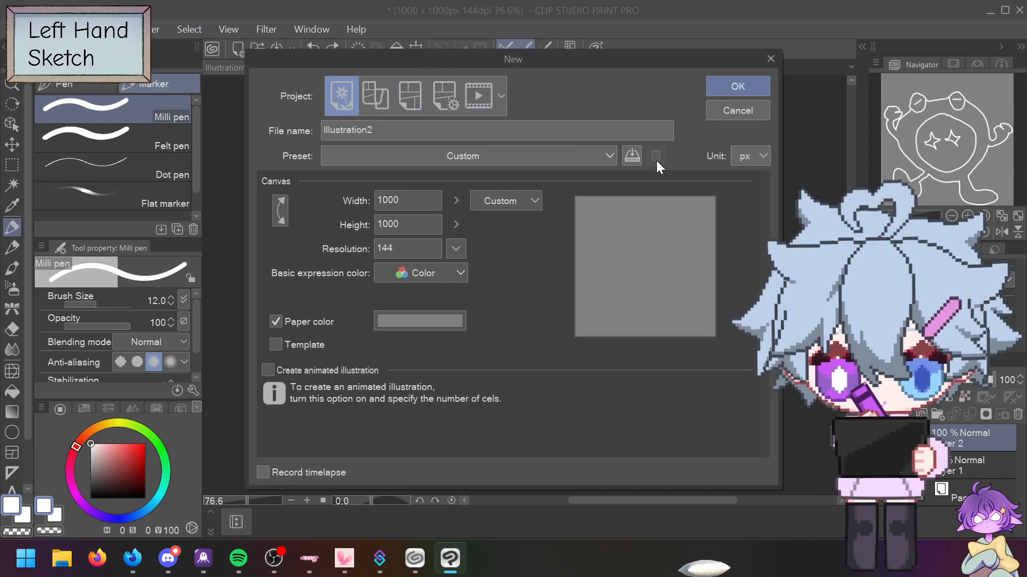
click(738, 87)
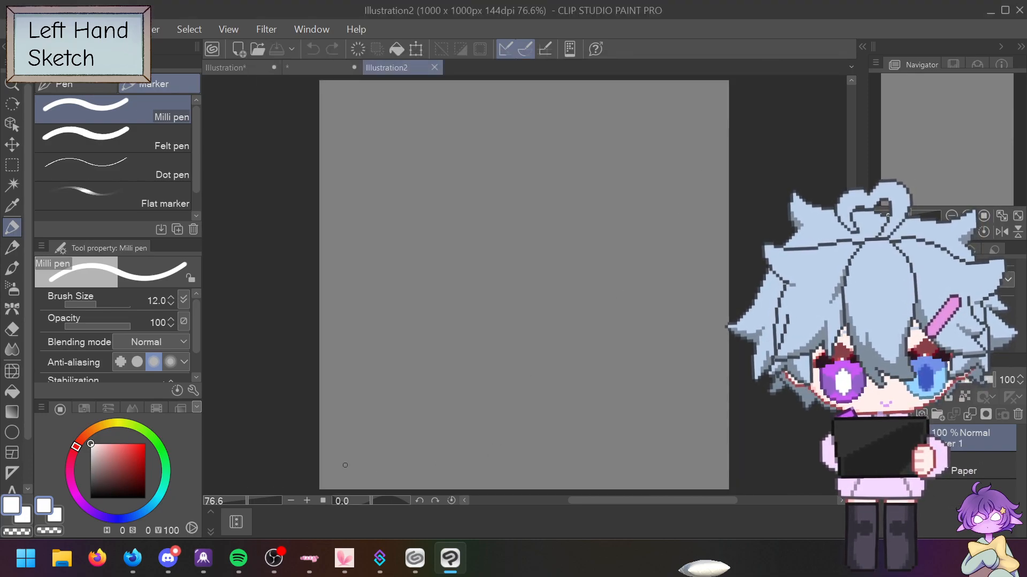
Step: Sketch the bishop outline in white and start the knight, undoing stray strokes
mouse_move(343, 232)
mouse_down()
mouse_move(444, 210)
mouse_move(372, 228)
mouse_move(355, 179)
mouse_move(347, 214)
mouse_up()
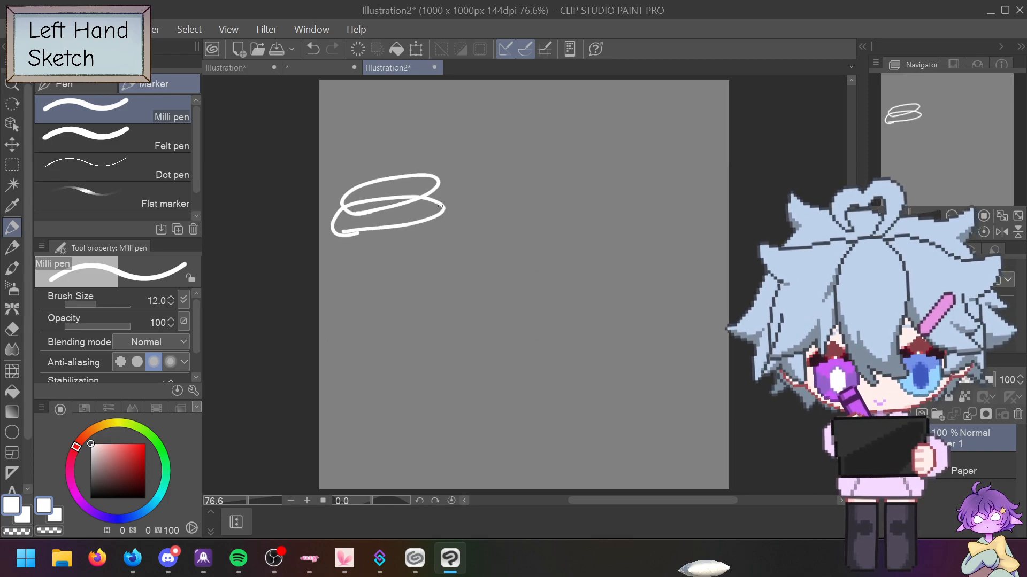
key(ctrl+z)
key(ctrl+z)
mouse_move(445, 227)
mouse_down()
mouse_move(389, 234)
mouse_move(340, 211)
mouse_move(366, 200)
mouse_move(356, 187)
mouse_move(386, 168)
mouse_up()
mouse_move(445, 227)
mouse_down()
mouse_move(418, 167)
mouse_move(419, 127)
mouse_move(441, 128)
mouse_move(424, 87)
mouse_move(415, 112)
mouse_move(403, 106)
mouse_move(410, 88)
mouse_move(377, 113)
mouse_move(387, 170)
mouse_up()
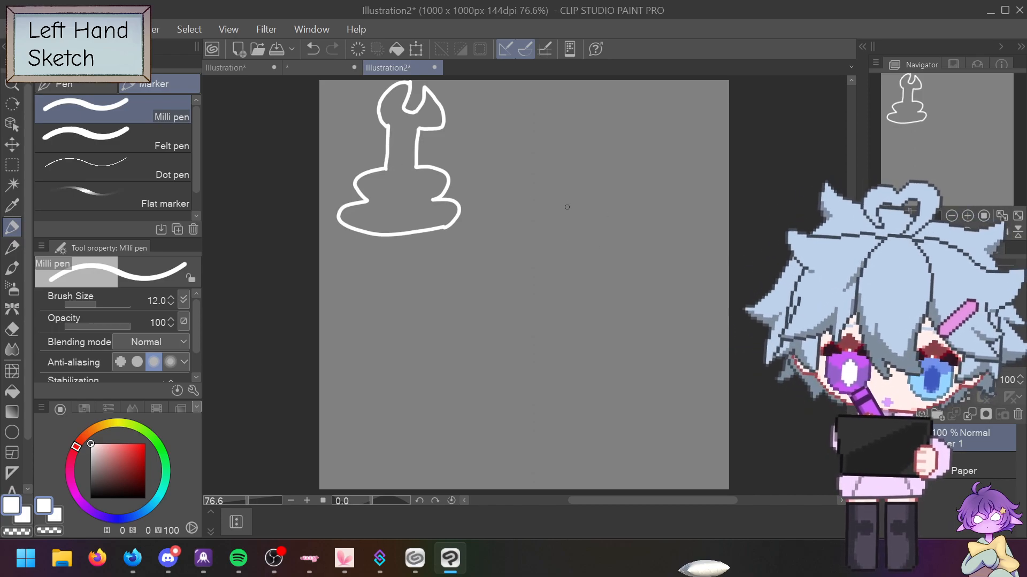
mouse_move(550, 225)
mouse_down()
mouse_move(603, 210)
mouse_move(541, 101)
mouse_move(533, 145)
mouse_move(549, 179)
mouse_move(520, 203)
mouse_move(524, 222)
mouse_move(553, 224)
mouse_move(617, 204)
mouse_up()
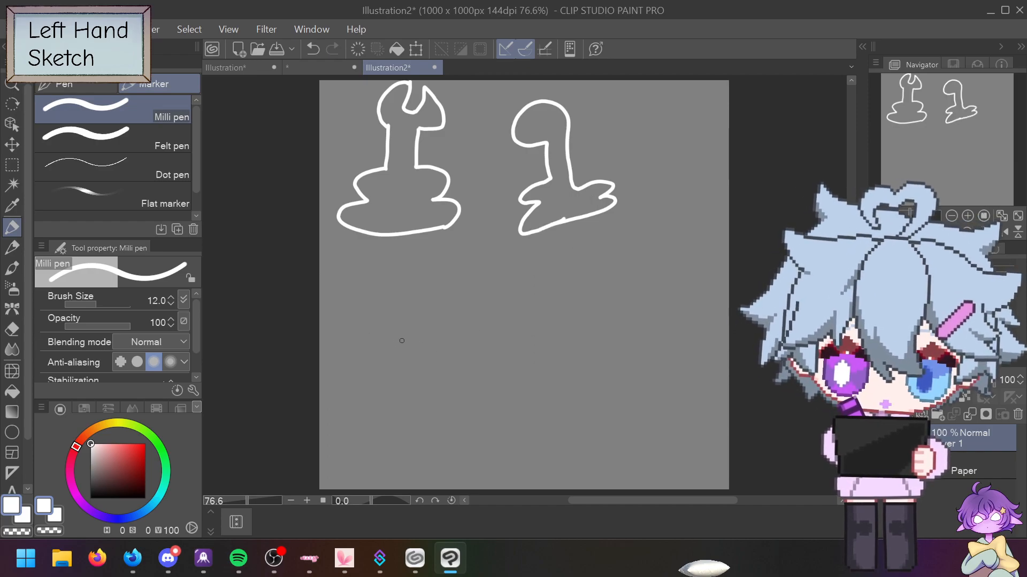
mouse_move(426, 316)
mouse_down()
mouse_move(425, 310)
mouse_move(420, 329)
mouse_move(430, 342)
mouse_move(386, 340)
mouse_move(385, 384)
mouse_move(417, 402)
mouse_move(411, 409)
mouse_move(439, 415)
mouse_move(436, 430)
mouse_move(353, 447)
mouse_move(329, 435)
mouse_move(358, 424)
mouse_move(336, 415)
mouse_move(357, 401)
mouse_move(368, 302)
mouse_move(398, 285)
mouse_move(428, 309)
mouse_up()
key(ctrl+z)
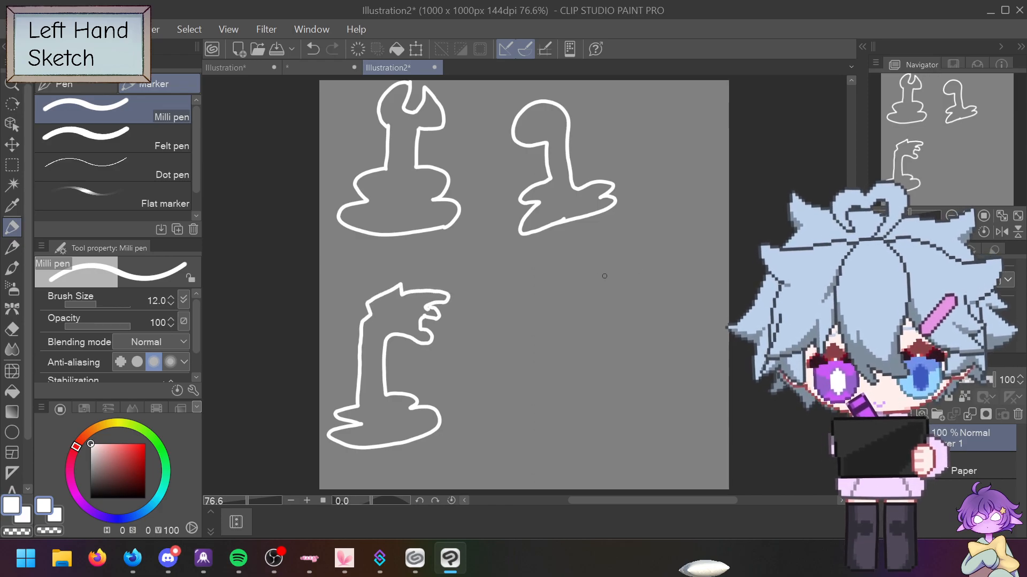
Step: Add the knight's inner line and outline the rook, a cross-topped king, and the queen
drag(437, 321, 444, 299)
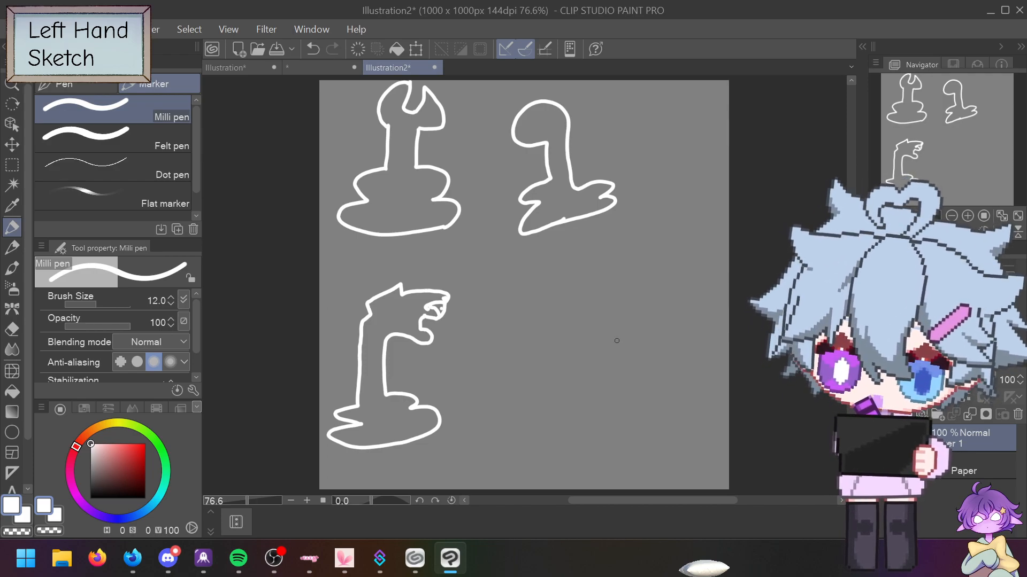
mouse_move(475, 429)
mouse_down()
mouse_move(524, 429)
mouse_move(590, 407)
mouse_move(558, 395)
mouse_move(580, 384)
mouse_move(527, 375)
mouse_move(530, 293)
mouse_move(556, 291)
mouse_move(560, 256)
mouse_move(536, 253)
mouse_move(541, 265)
mouse_move(524, 270)
mouse_move(490, 259)
mouse_move(493, 278)
mouse_move(479, 281)
mouse_move(475, 265)
mouse_move(462, 266)
mouse_move(471, 369)
mouse_move(457, 378)
mouse_move(462, 421)
mouse_move(484, 429)
mouse_up()
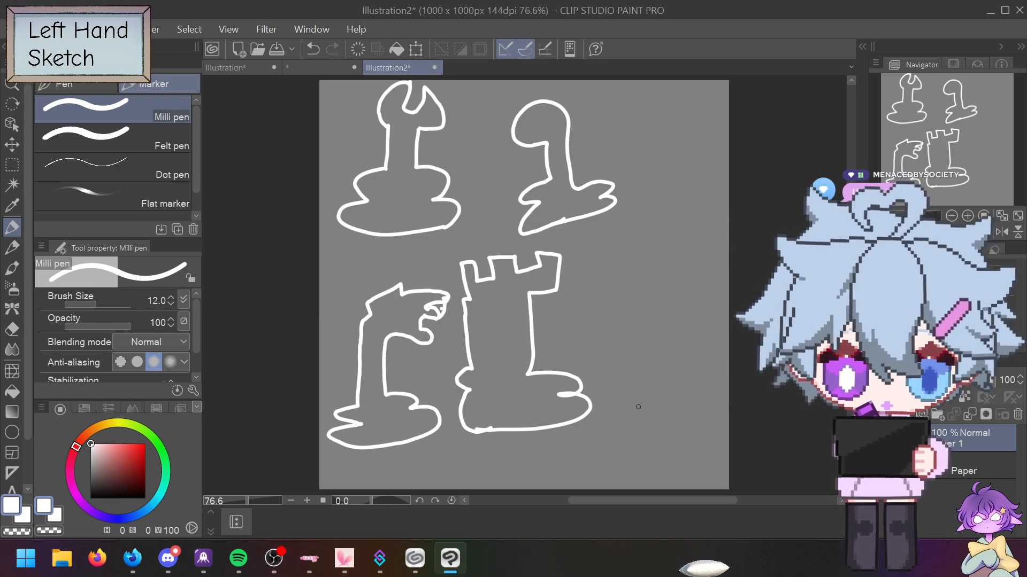
mouse_move(624, 418)
mouse_down()
mouse_move(661, 413)
mouse_move(674, 396)
mouse_move(617, 406)
mouse_move(621, 317)
mouse_up()
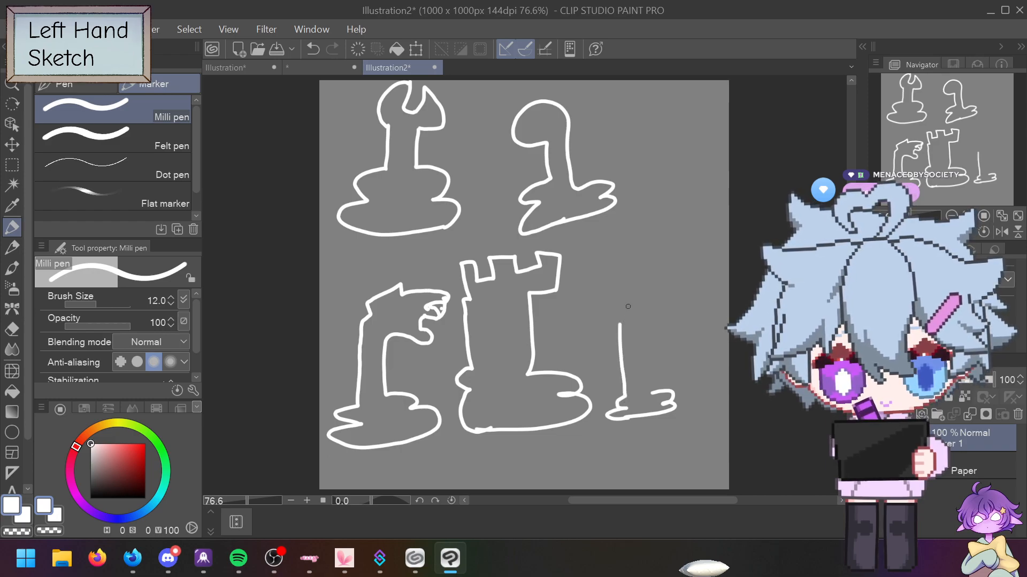
mouse_move(658, 394)
mouse_down()
mouse_move(636, 319)
mouse_move(652, 312)
mouse_move(645, 265)
mouse_move(593, 273)
mouse_move(581, 289)
mouse_move(592, 285)
mouse_move(597, 310)
mouse_move(620, 321)
mouse_up()
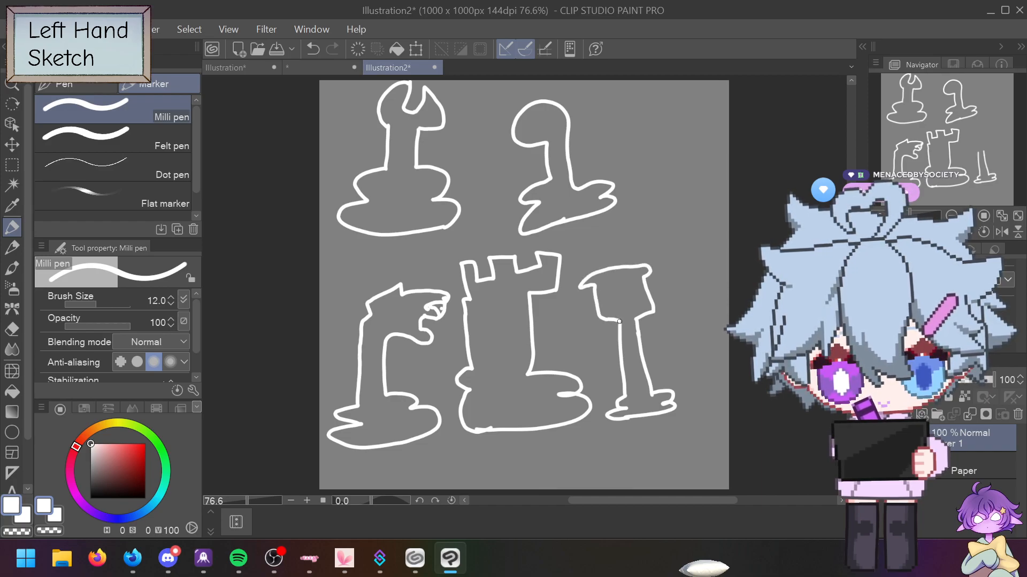
drag(612, 271, 609, 245)
mouse_move(622, 277)
mouse_down()
mouse_move(617, 248)
mouse_move(634, 242)
mouse_move(624, 234)
mouse_move(589, 247)
mouse_move(620, 220)
mouse_move(620, 234)
mouse_up()
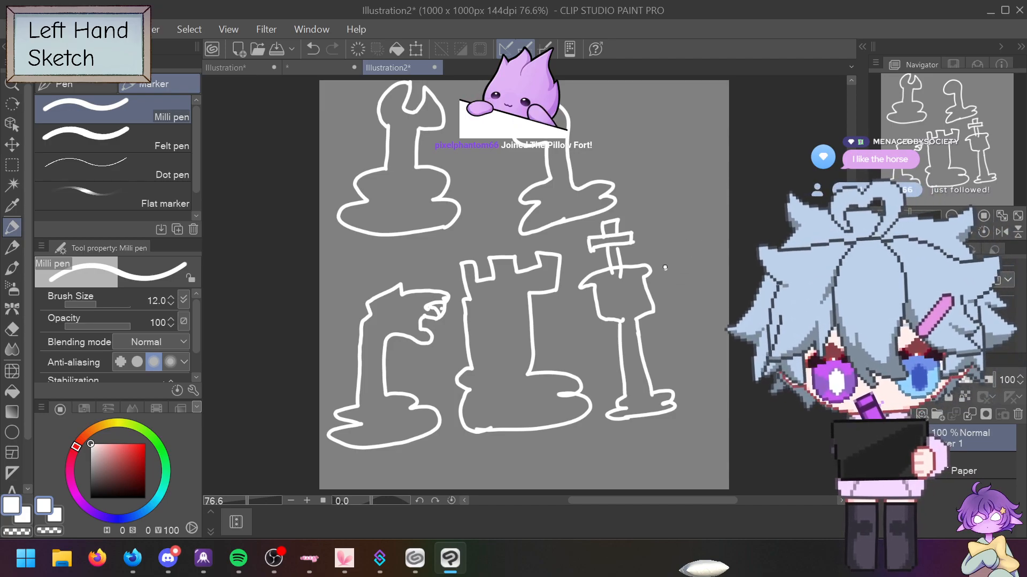
mouse_move(664, 268)
mouse_down()
mouse_move(715, 264)
mouse_move(707, 279)
mouse_move(678, 283)
mouse_move(671, 313)
mouse_move(712, 294)
mouse_move(704, 323)
mouse_move(672, 322)
mouse_move(674, 363)
mouse_up()
mouse_move(708, 321)
mouse_down()
mouse_move(712, 369)
mouse_move(663, 384)
mouse_move(673, 404)
mouse_move(712, 399)
mouse_move(713, 369)
mouse_up()
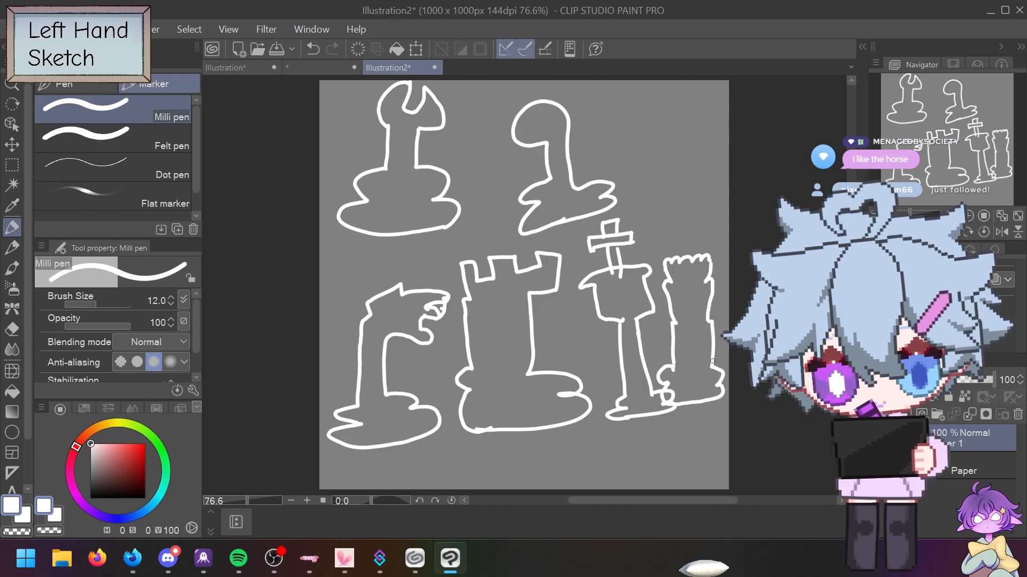
mouse_move(697, 417)
mouse_down()
mouse_move(707, 439)
mouse_move(669, 455)
mouse_up()
Step: Letter each chess piece, snapshot the sketch, and doodle a small creature top right
drag(505, 445, 513, 473)
drag(505, 443, 527, 468)
mouse_move(419, 456)
mouse_down()
mouse_move(431, 478)
mouse_move(447, 478)
mouse_up()
mouse_move(576, 234)
mouse_down()
mouse_move(577, 246)
mouse_move(582, 231)
mouse_up()
drag(391, 249, 395, 267)
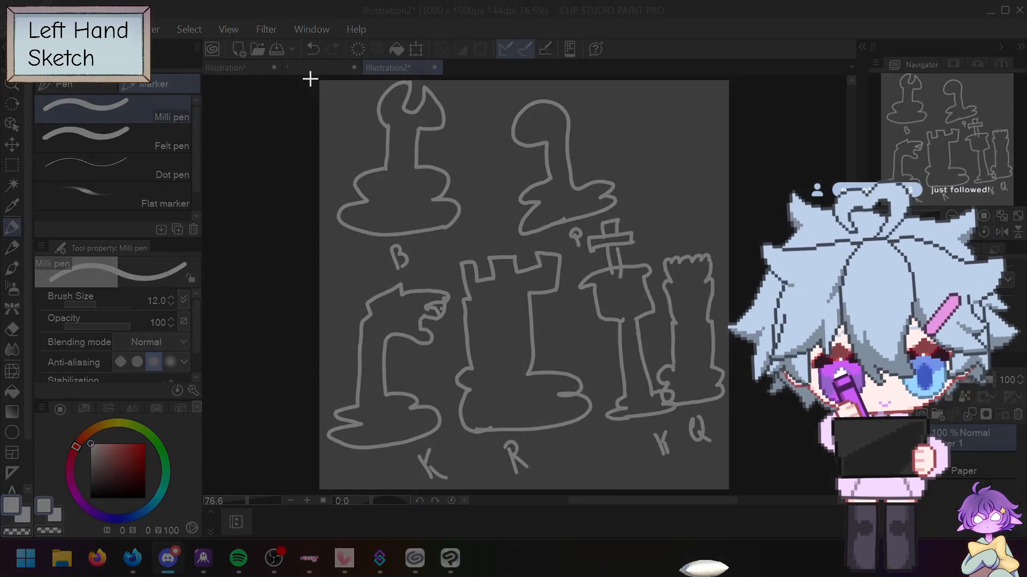
drag(309, 76, 758, 484)
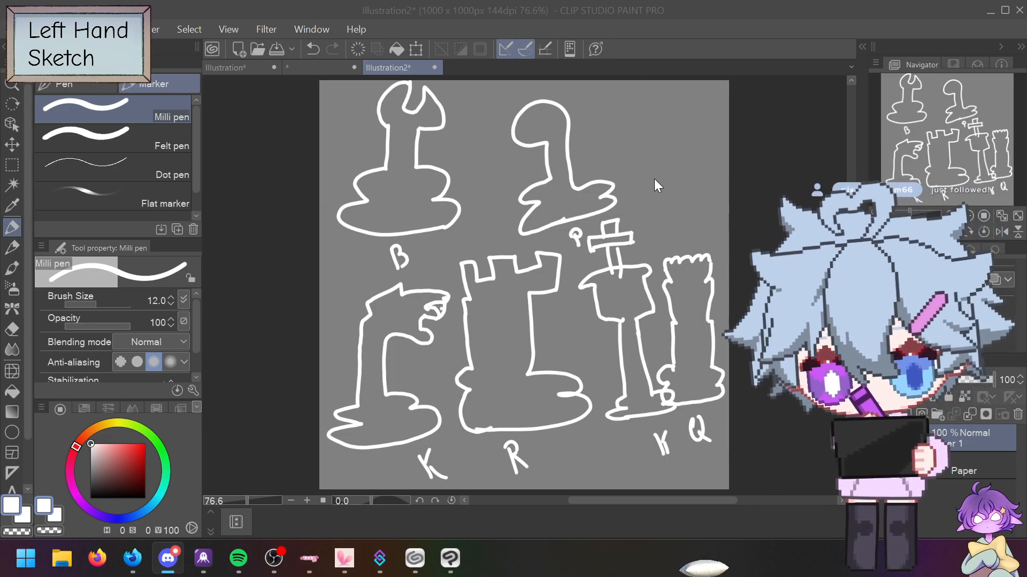
mouse_move(658, 184)
mouse_down()
mouse_move(672, 125)
mouse_move(685, 138)
mouse_move(671, 106)
mouse_move(689, 126)
mouse_move(703, 106)
mouse_move(712, 174)
mouse_move(674, 166)
mouse_move(690, 188)
mouse_up()
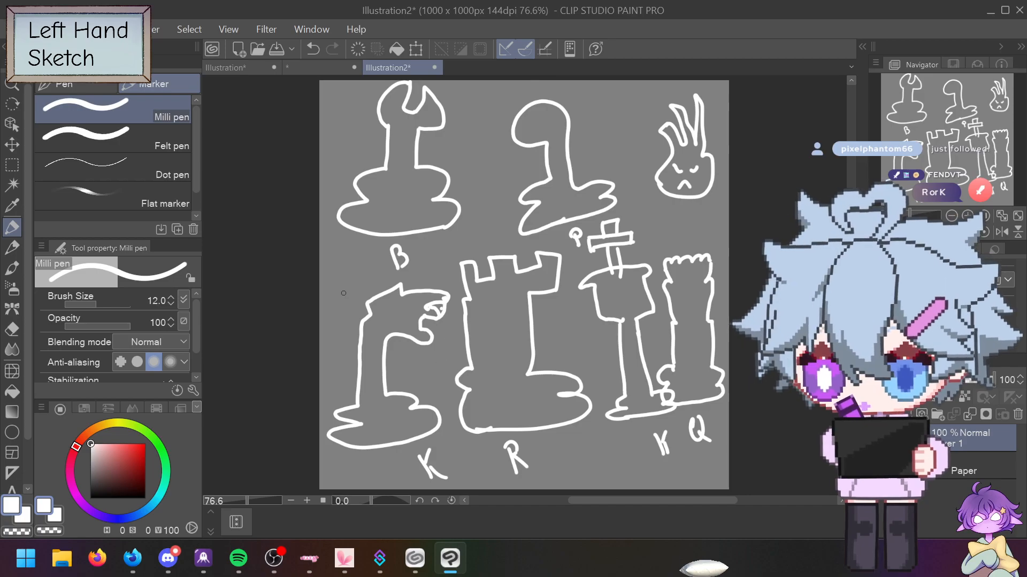
Step: Hide the chess sketch on Layer 1 and add vector Layer 2, discarding trial strokes
click(45, 29)
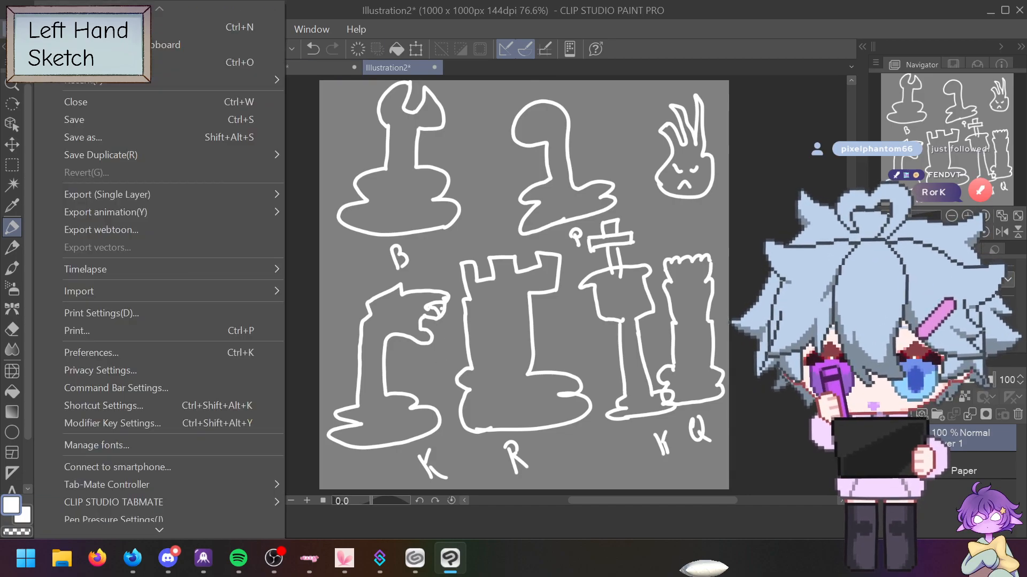
click(320, 207)
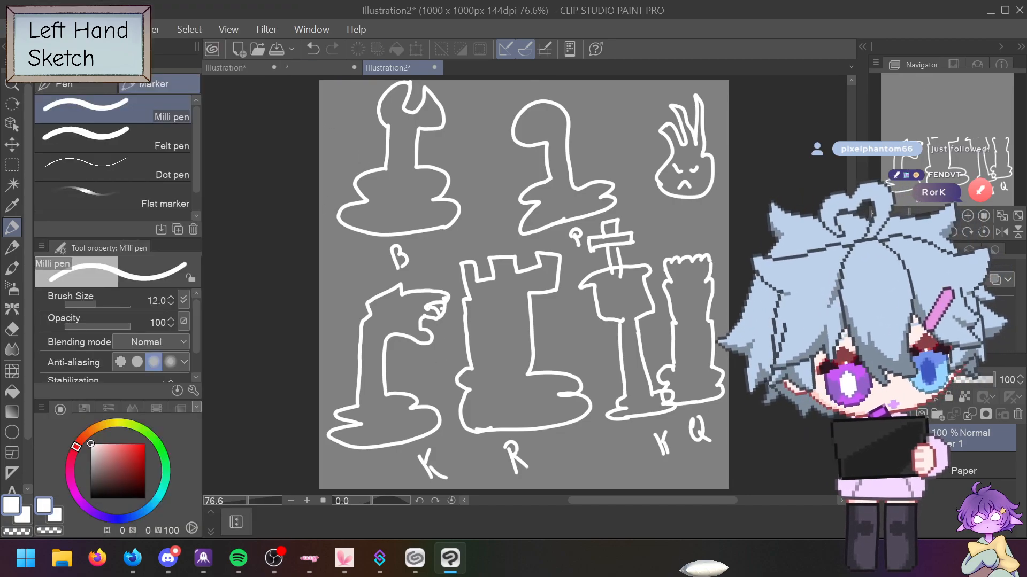
click(878, 439)
click(921, 415)
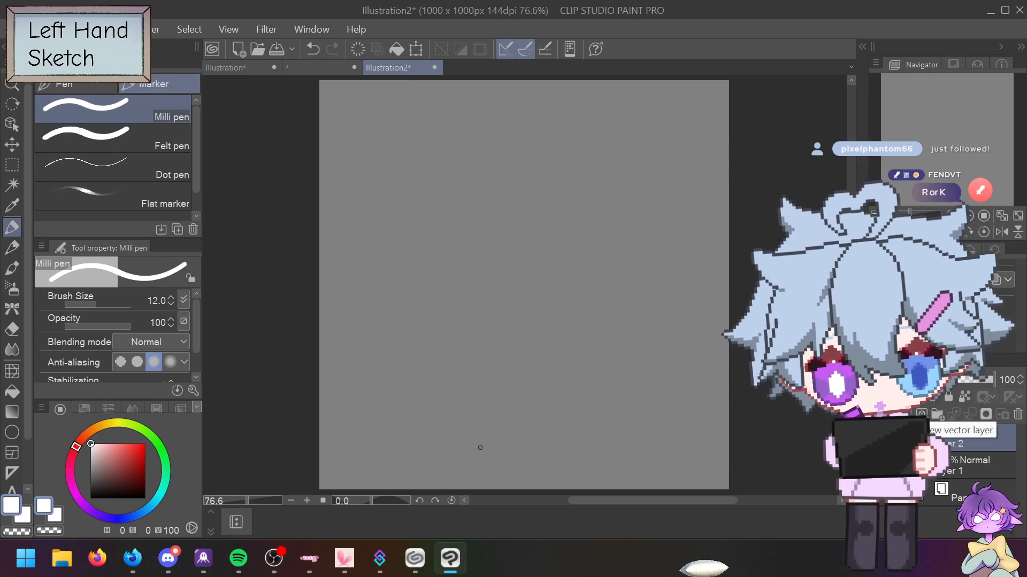
mouse_move(659, 459)
mouse_down()
mouse_move(321, 438)
mouse_move(415, 408)
mouse_up()
key(ctrl+z)
key(ctrl+z)
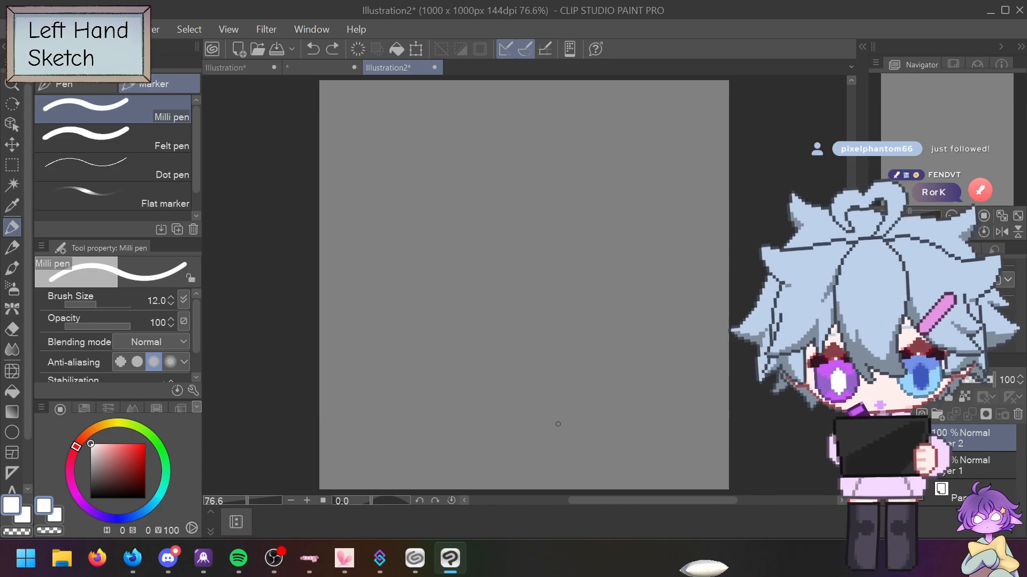
Step: Draw the rook's wide base outline and tower sides, redrawing uneven sides with hooks at the top
mouse_move(653, 456)
mouse_down()
mouse_move(383, 406)
mouse_move(386, 379)
mouse_move(625, 361)
mouse_move(664, 457)
mouse_move(628, 464)
mouse_up()
drag(491, 406, 505, 223)
drag(594, 411, 605, 221)
key(ctrl+z)
key(ctrl+z)
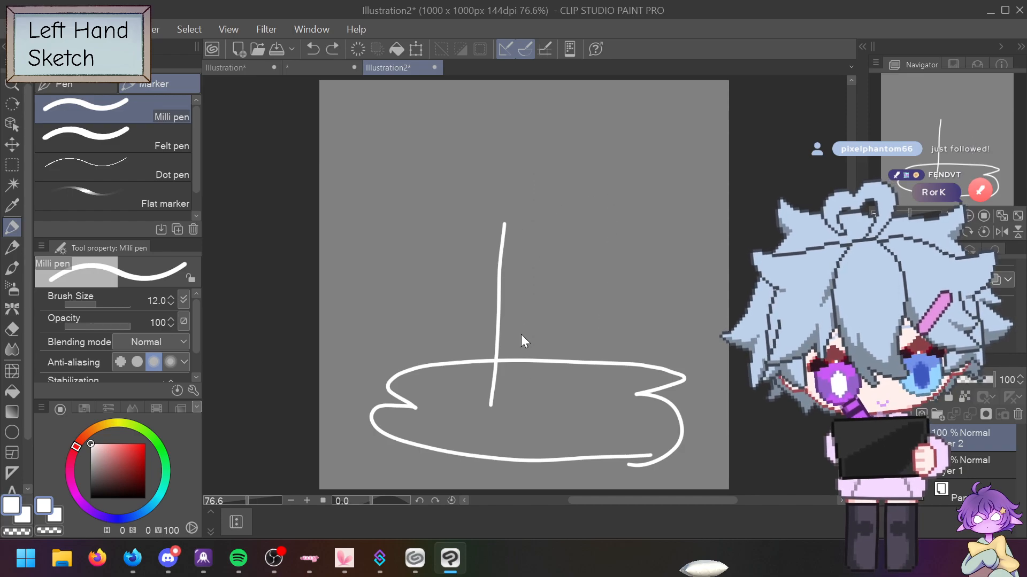
drag(485, 407, 486, 284)
drag(578, 408, 583, 283)
drag(487, 285, 444, 287)
mouse_move(584, 285)
mouse_down()
mouse_move(650, 283)
mouse_move(615, 280)
mouse_move(606, 190)
mouse_move(568, 193)
mouse_move(573, 220)
mouse_move(544, 234)
mouse_move(539, 197)
mouse_move(495, 201)
mouse_move(499, 245)
mouse_move(457, 253)
mouse_move(454, 201)
mouse_move(423, 206)
mouse_move(436, 218)
mouse_move(445, 294)
mouse_up()
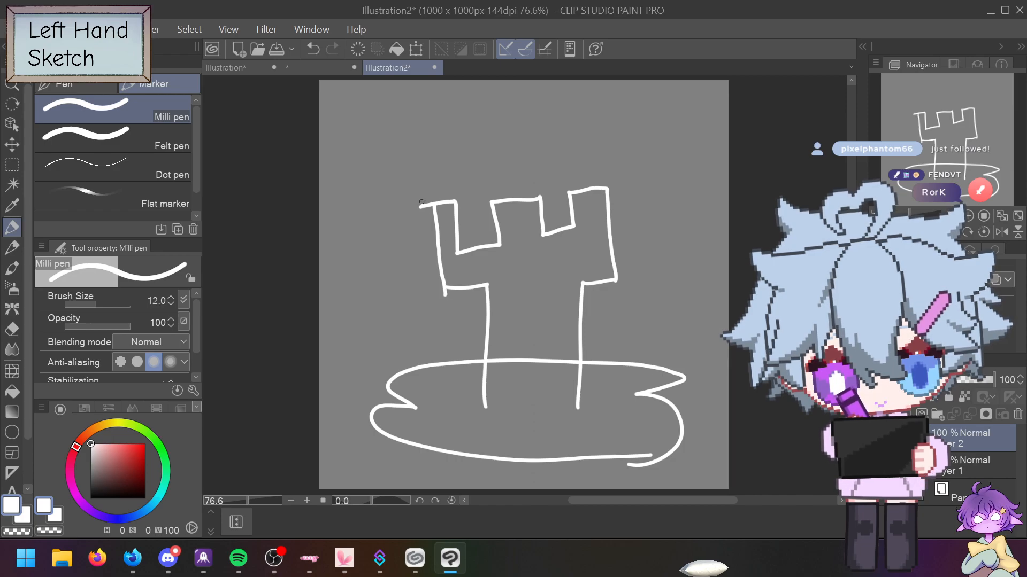
Step: Erase the stray tail by the left battlement and draw two small creatures on the battlements
key(e)
drag(420, 206, 428, 204)
key(p)
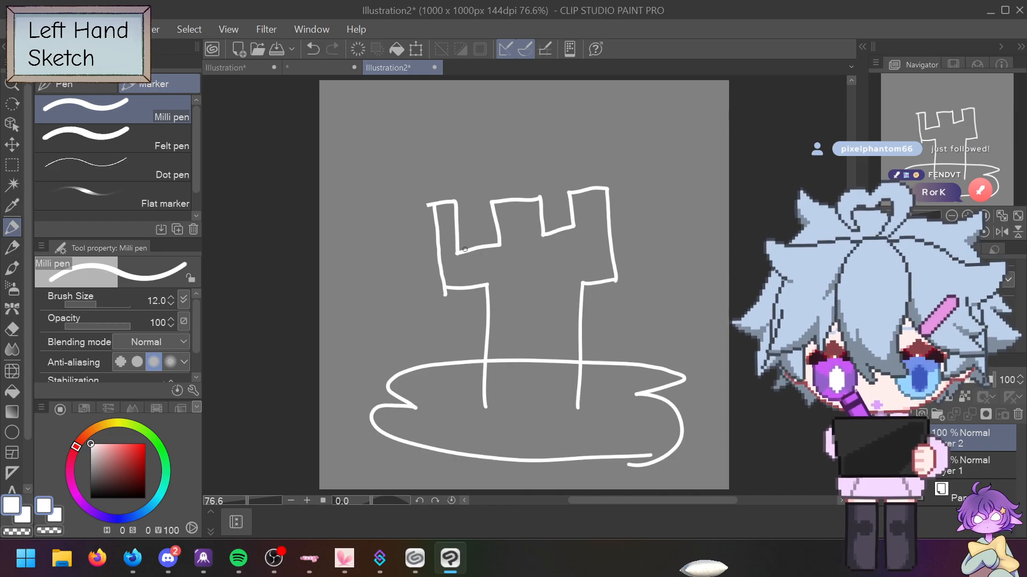
mouse_move(466, 251)
mouse_down()
mouse_move(485, 260)
mouse_move(489, 247)
mouse_move(463, 234)
mouse_move(470, 215)
mouse_move(484, 232)
mouse_move(487, 217)
mouse_move(489, 243)
mouse_move(480, 243)
mouse_up()
mouse_move(547, 236)
mouse_down()
mouse_move(573, 229)
mouse_move(550, 203)
mouse_move(556, 212)
mouse_move(562, 198)
mouse_move(566, 217)
mouse_up()
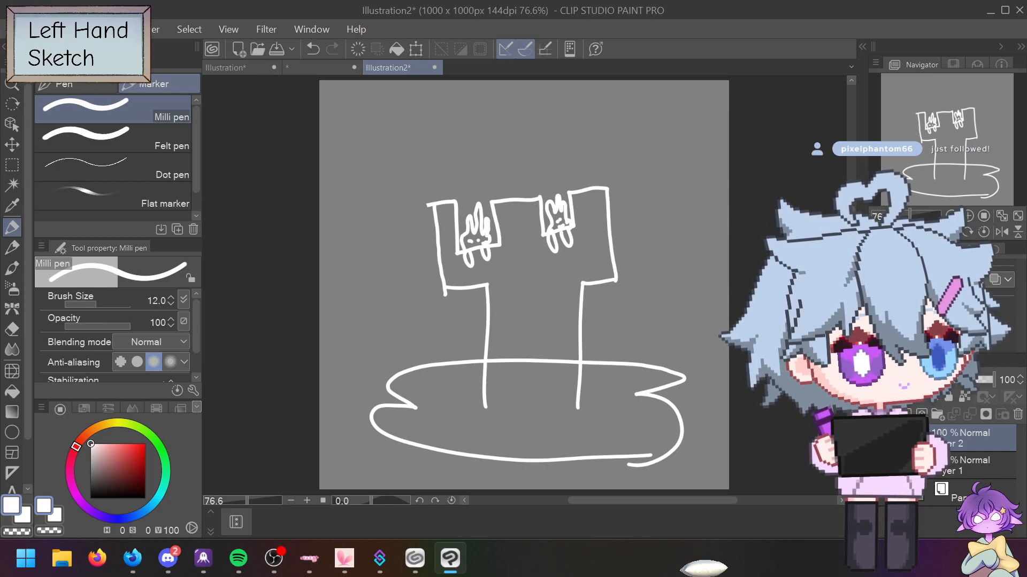
key(alt+Tab)
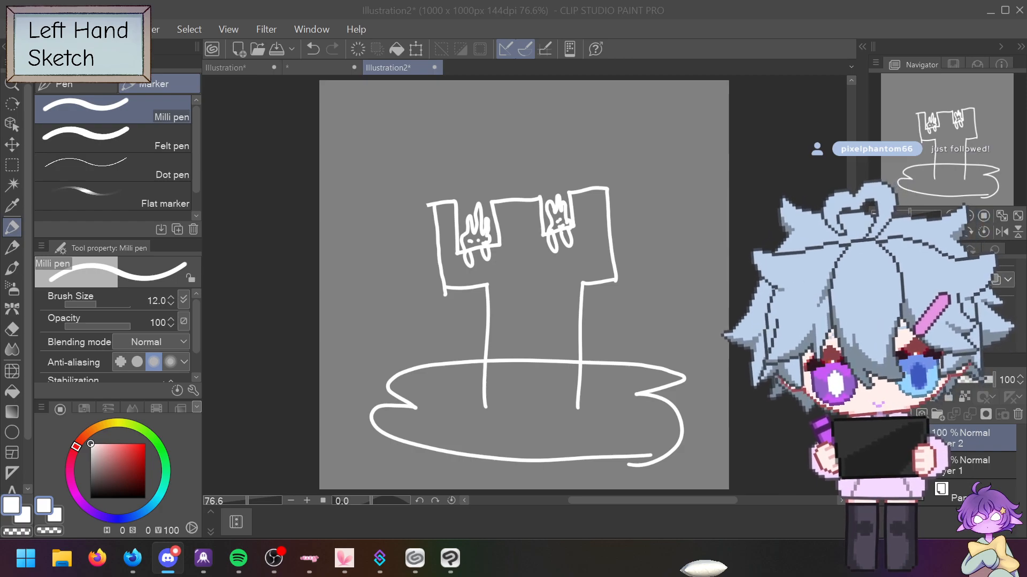
Step: Draw a flame wisp right of the tower, its tail reaching over the tower, with dot eyes
mouse_move(657, 267)
mouse_down()
mouse_move(634, 211)
mouse_move(655, 166)
mouse_move(669, 179)
mouse_move(692, 167)
mouse_move(699, 191)
mouse_move(710, 186)
mouse_move(716, 263)
mouse_move(640, 232)
mouse_move(623, 194)
mouse_move(664, 227)
mouse_move(699, 229)
mouse_move(716, 197)
mouse_move(687, 243)
mouse_up()
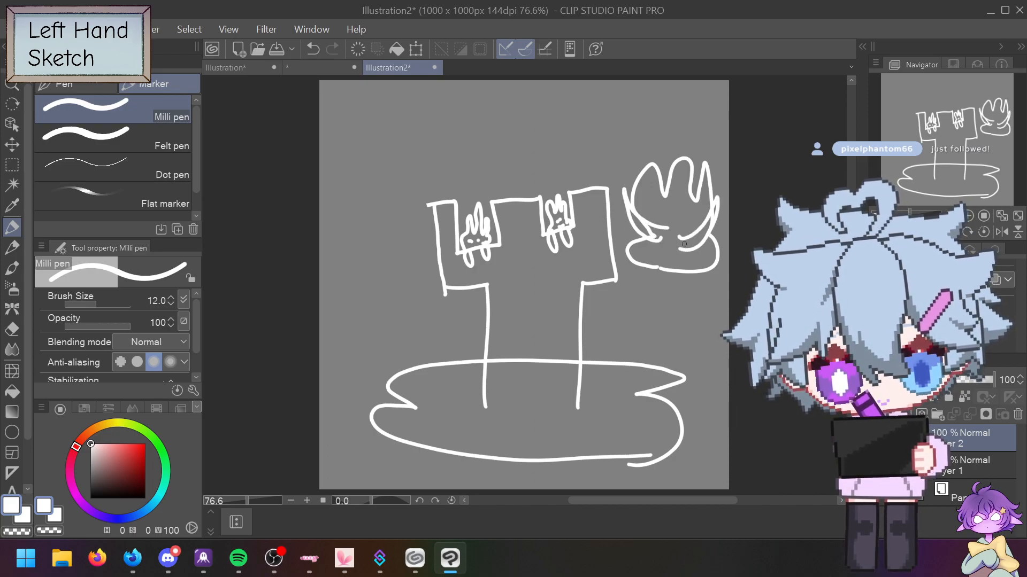
mouse_move(694, 198)
mouse_down()
mouse_move(693, 150)
mouse_move(645, 129)
mouse_move(624, 127)
mouse_move(603, 149)
mouse_move(584, 135)
mouse_move(530, 154)
mouse_move(505, 129)
mouse_move(507, 110)
mouse_move(452, 117)
mouse_move(497, 95)
mouse_move(533, 133)
mouse_move(557, 104)
mouse_move(627, 92)
mouse_move(660, 121)
mouse_move(528, 133)
mouse_up()
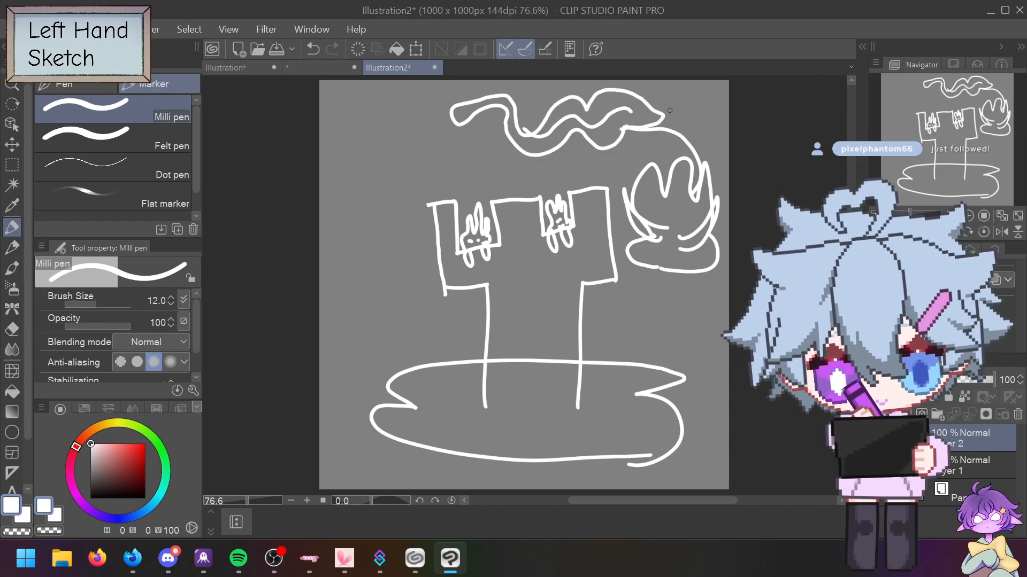
click(661, 218)
click(679, 220)
Step: Draw a bunny-eared shape left of the tower and give the right bunny a face and mouth
mouse_move(353, 231)
mouse_down()
mouse_move(363, 159)
mouse_move(377, 138)
mouse_move(408, 161)
mouse_move(422, 214)
mouse_move(334, 257)
mouse_move(353, 224)
mouse_up()
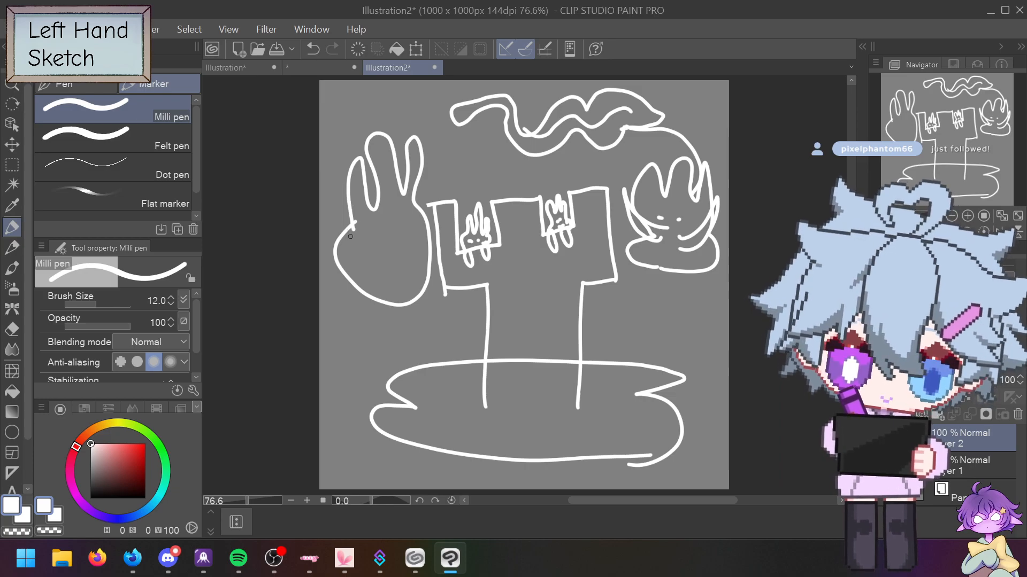
mouse_move(348, 233)
mouse_down()
mouse_move(334, 211)
mouse_move(350, 255)
mouse_up()
key(ctrl+z)
mouse_move(408, 227)
mouse_down()
mouse_move(417, 207)
mouse_move(432, 237)
mouse_move(419, 242)
mouse_move(410, 225)
mouse_move(357, 243)
mouse_move(328, 276)
mouse_move(347, 285)
mouse_move(363, 251)
mouse_move(394, 250)
mouse_move(387, 288)
mouse_move(407, 275)
mouse_up()
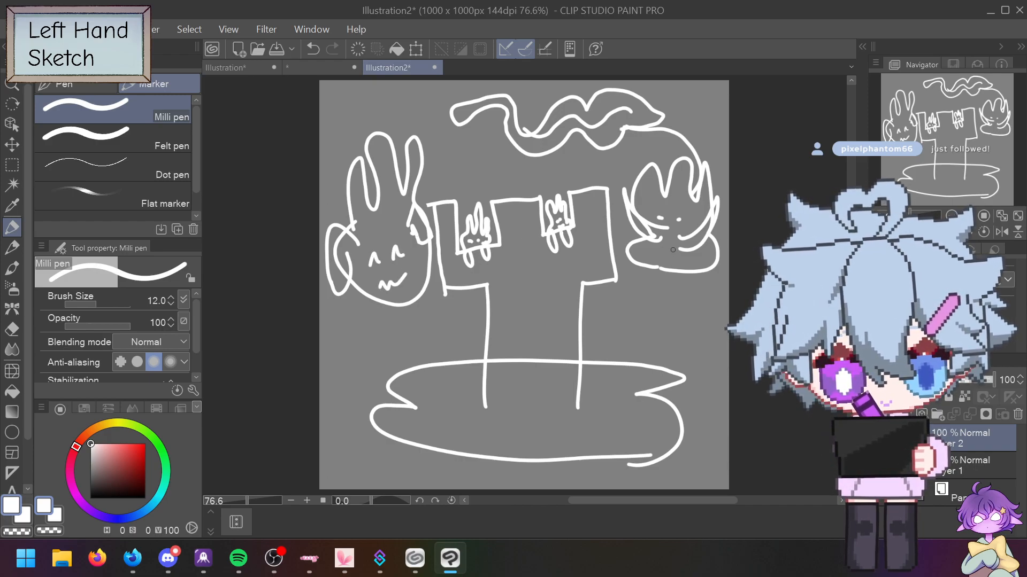
drag(665, 207, 671, 218)
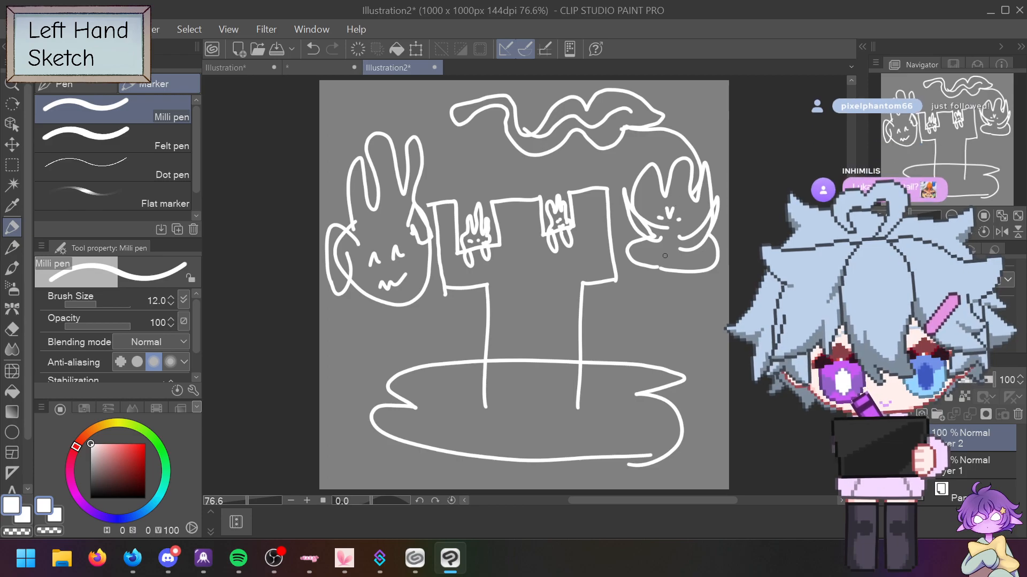
drag(658, 261, 671, 262)
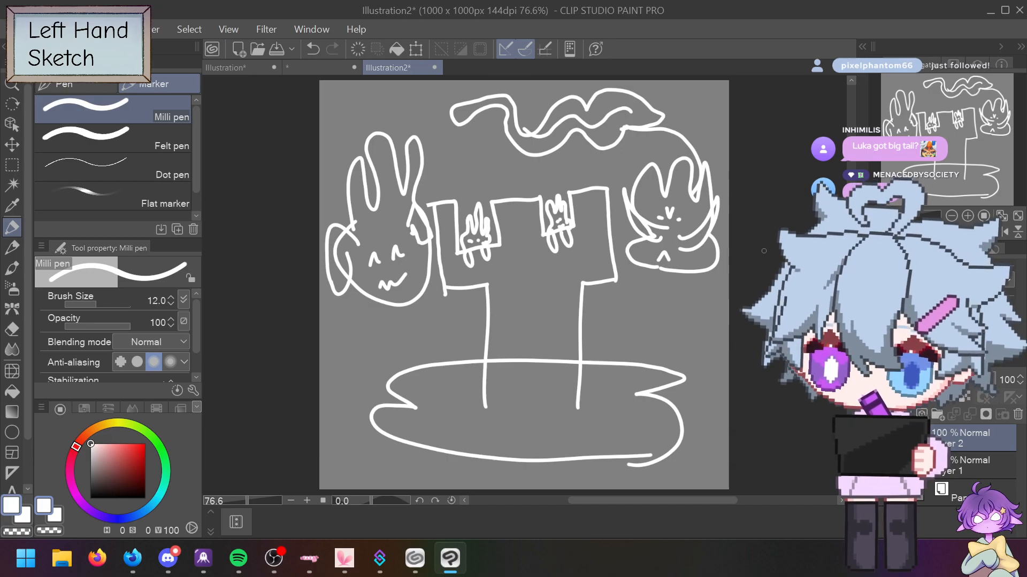
Step: Handwrite 'Bye Bye' at the lower left of the tower
mouse_move(329, 357)
mouse_down()
mouse_move(338, 393)
mouse_move(345, 377)
mouse_move(350, 393)
mouse_up()
drag(350, 356, 369, 389)
drag(372, 355, 399, 344)
mouse_move(409, 324)
mouse_down()
mouse_move(419, 365)
mouse_move(445, 361)
mouse_up()
mouse_move(456, 319)
mouse_down()
mouse_move(448, 363)
mouse_move(499, 321)
mouse_up()
Step: Handwrite 'Have Good night' to the right of the tower
mouse_move(620, 308)
mouse_down()
mouse_move(615, 333)
mouse_move(629, 322)
mouse_up()
mouse_move(613, 324)
mouse_down()
mouse_move(624, 299)
mouse_move(667, 308)
mouse_up()
drag(664, 295, 675, 286)
mouse_move(678, 294)
mouse_down()
mouse_move(688, 298)
mouse_move(651, 353)
mouse_move(666, 345)
mouse_up()
mouse_move(674, 334)
mouse_down()
mouse_move(704, 322)
mouse_move(698, 309)
mouse_move(690, 342)
mouse_up()
drag(705, 311, 697, 367)
mouse_move(701, 365)
mouse_down()
mouse_move(702, 354)
mouse_move(710, 372)
mouse_move(694, 411)
mouse_up()
mouse_move(695, 405)
mouse_down()
mouse_move(703, 397)
mouse_move(708, 409)
mouse_move(717, 390)
mouse_up()
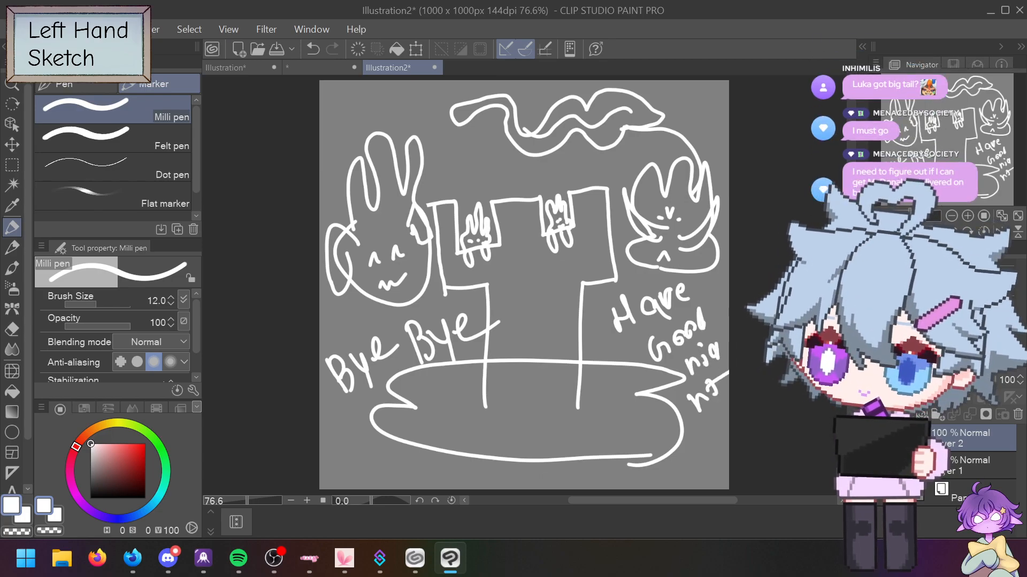
Step: Undo every stroke until the canvas is blank and add a fresh layer
key(ctrl+z)
key(ctrl+z)
key(ctrl+z)
key(ctrl+z)
key(ctrl+z)
key(ctrl+z)
key(ctrl+z)
key(ctrl+z)
key(ctrl+z)
key(ctrl+z)
key(ctrl+z)
key(ctrl+z)
key(ctrl+z)
key(ctrl+z)
key(ctrl+z)
key(ctrl+z)
key(ctrl+z)
key(ctrl+z)
key(ctrl+z)
key(ctrl+z)
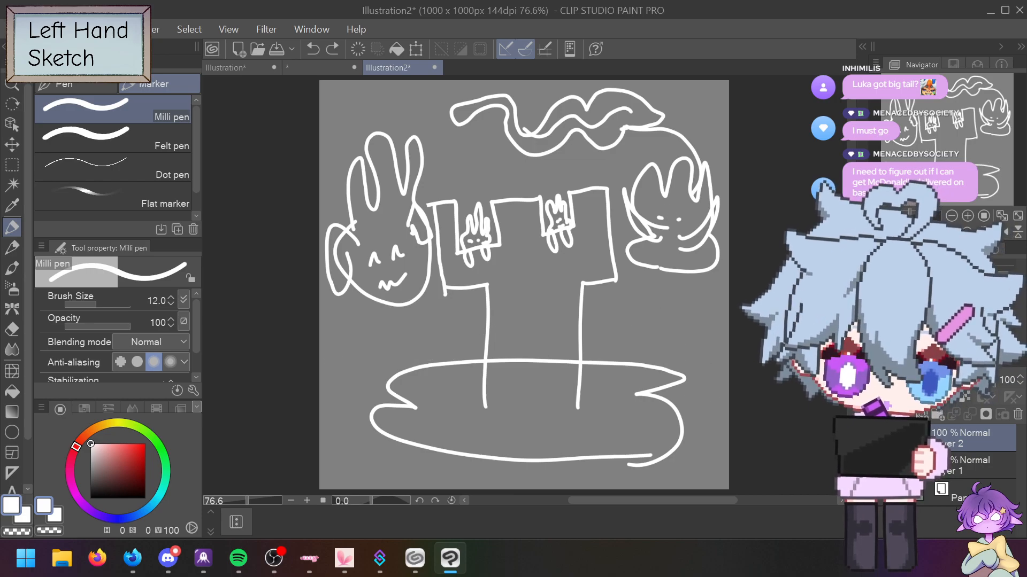
key(ctrl+z)
key(ctrl+z)
key(ctrl+z)
key(ctrl+z)
key(ctrl+z)
key(ctrl+z)
key(ctrl+z)
key(ctrl+z)
key(ctrl+z)
key(ctrl+z)
key(ctrl+z)
key(ctrl+z)
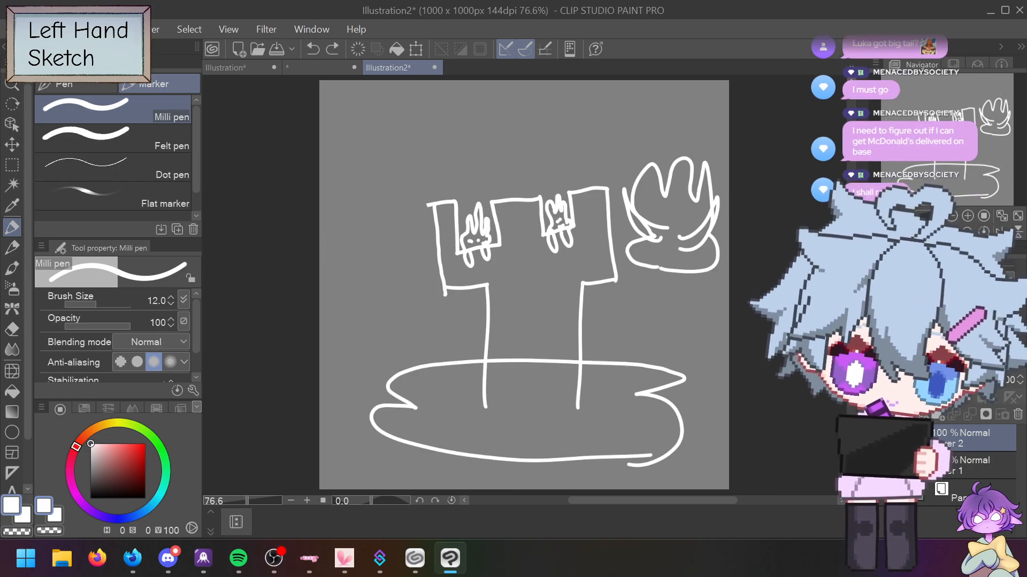
key(ctrl+z)
key(ctrl+z)
key(ctrl+z)
key(ctrl+z)
key(ctrl+z)
key(ctrl+z)
key(ctrl+z)
key(ctrl+z)
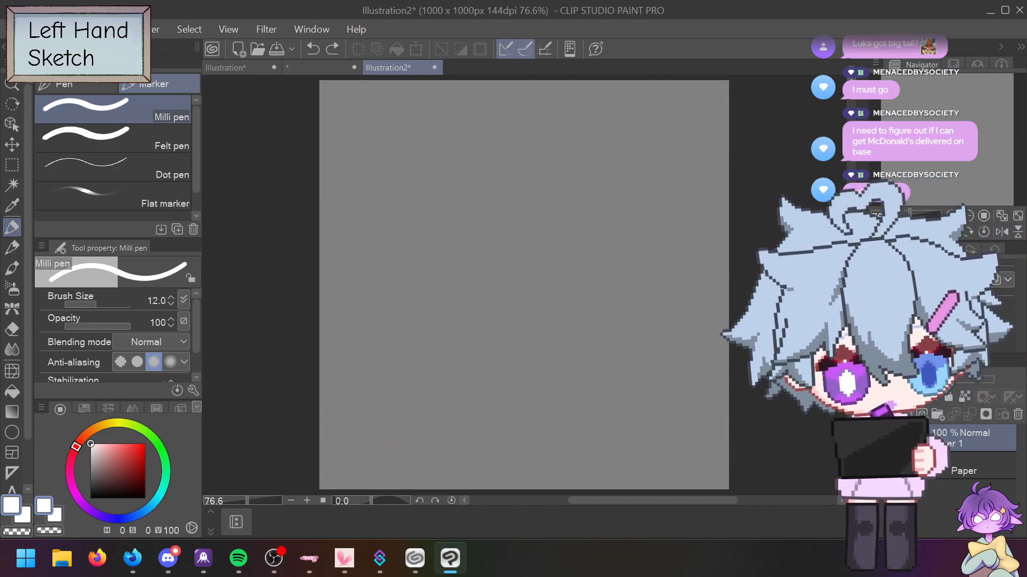
click(905, 414)
Step: Sketch the rook's puddle base, two legs, battlemented top and two creatures at the notches
mouse_move(382, 429)
mouse_down()
mouse_move(338, 432)
mouse_move(329, 458)
mouse_move(345, 475)
mouse_move(522, 485)
mouse_move(643, 475)
mouse_move(684, 458)
mouse_move(695, 431)
mouse_move(669, 413)
mouse_move(644, 414)
mouse_move(666, 402)
mouse_move(652, 389)
mouse_move(371, 394)
mouse_move(354, 408)
mouse_move(370, 422)
mouse_move(385, 429)
mouse_move(445, 379)
mouse_move(445, 275)
mouse_up()
drag(563, 432, 568, 272)
mouse_move(381, 280)
mouse_down()
mouse_move(630, 276)
mouse_move(634, 184)
mouse_move(603, 173)
mouse_move(596, 220)
mouse_move(568, 234)
mouse_up()
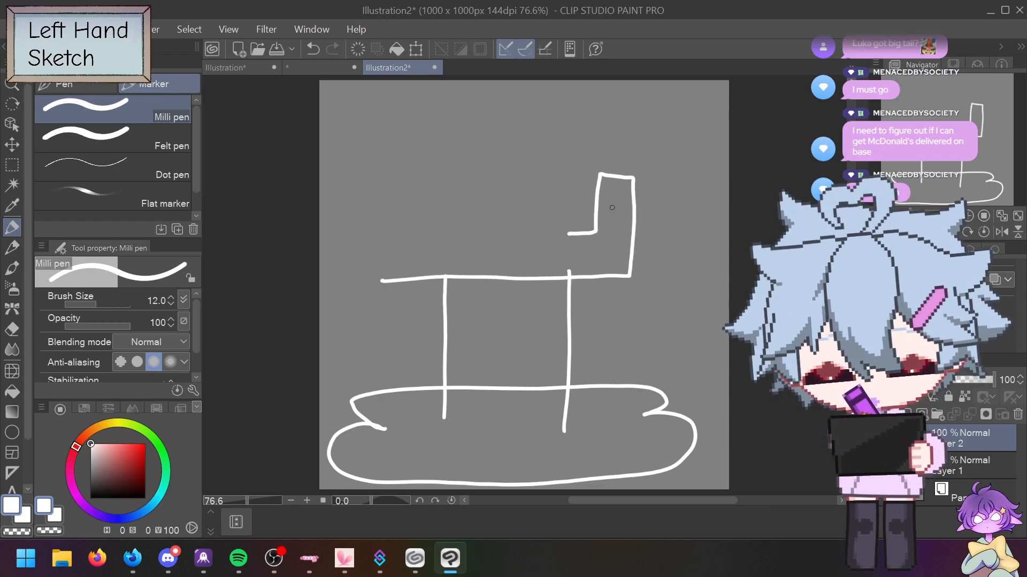
key(ctrl+z)
mouse_move(382, 276)
mouse_down()
mouse_move(534, 273)
mouse_move(636, 223)
mouse_move(607, 182)
mouse_move(595, 210)
mouse_move(569, 221)
mouse_move(555, 193)
mouse_move(505, 191)
mouse_move(490, 226)
mouse_up()
mouse_move(448, 234)
mouse_down()
mouse_move(441, 194)
mouse_move(389, 199)
mouse_move(385, 282)
mouse_up()
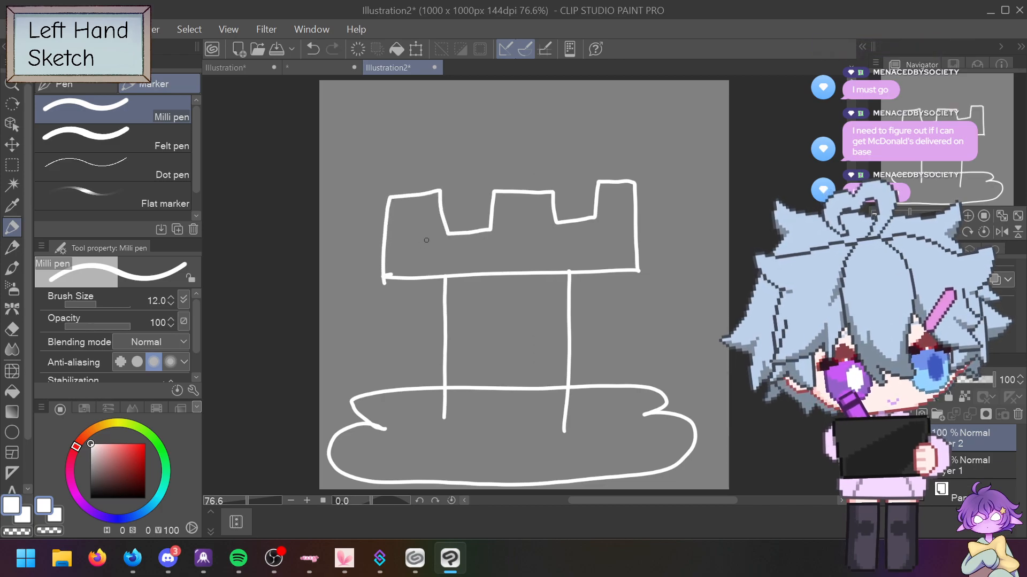
mouse_move(452, 239)
mouse_down()
mouse_move(483, 248)
mouse_move(451, 220)
mouse_move(458, 188)
mouse_move(465, 196)
mouse_move(477, 180)
mouse_move(489, 228)
mouse_move(440, 220)
mouse_move(428, 249)
mouse_move(434, 258)
mouse_move(445, 238)
mouse_move(484, 248)
mouse_up()
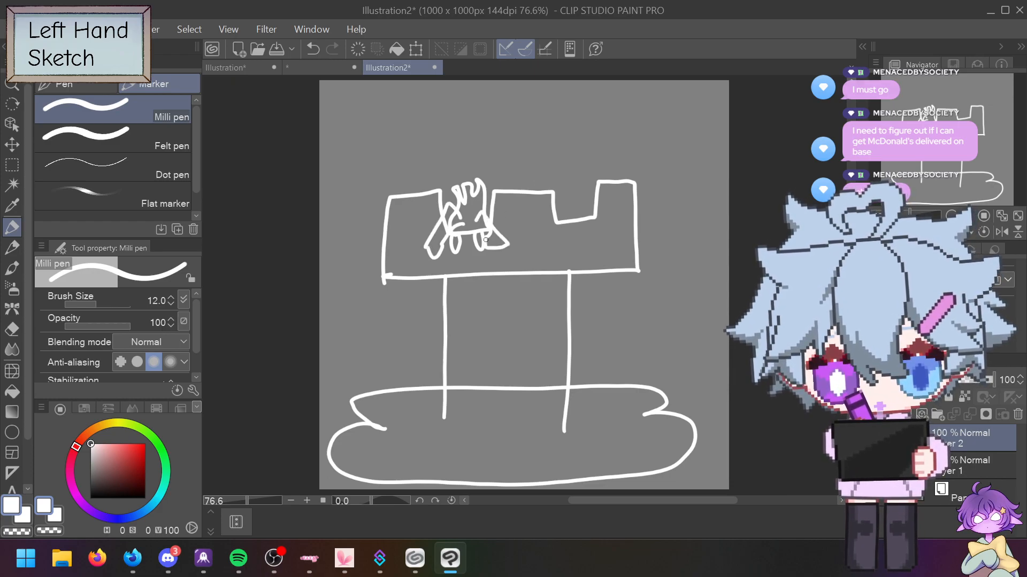
mouse_move(561, 222)
mouse_down()
mouse_move(561, 242)
mouse_move(568, 224)
mouse_move(592, 221)
mouse_move(575, 202)
mouse_move(588, 199)
mouse_move(594, 219)
mouse_move(579, 216)
mouse_move(595, 199)
mouse_move(570, 167)
mouse_move(562, 176)
mouse_move(562, 161)
mouse_move(497, 160)
mouse_move(529, 185)
mouse_move(564, 190)
mouse_up()
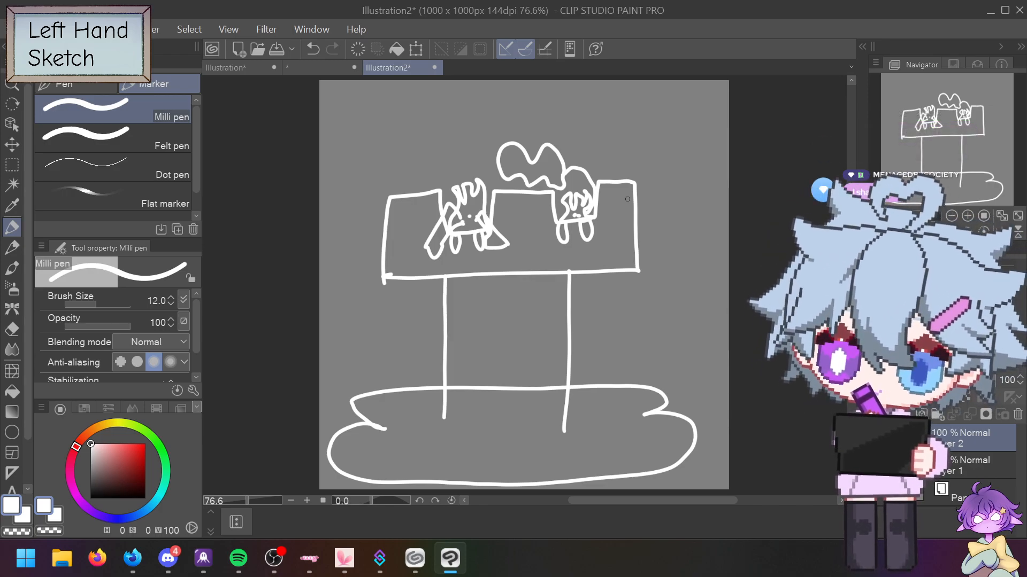
Step: Hatch the space between the rook's legs with diagonal strokes
drag(453, 412, 460, 424)
mouse_move(447, 390)
mouse_down()
mouse_move(456, 416)
mouse_move(461, 405)
mouse_move(475, 444)
mouse_up()
drag(447, 368, 478, 431)
drag(449, 345, 495, 432)
mouse_move(452, 315)
mouse_down()
mouse_move(511, 420)
mouse_move(483, 313)
mouse_move(540, 414)
mouse_up()
mouse_move(500, 299)
mouse_down()
mouse_move(542, 409)
mouse_move(546, 374)
mouse_up()
drag(534, 288, 562, 348)
drag(552, 305, 565, 355)
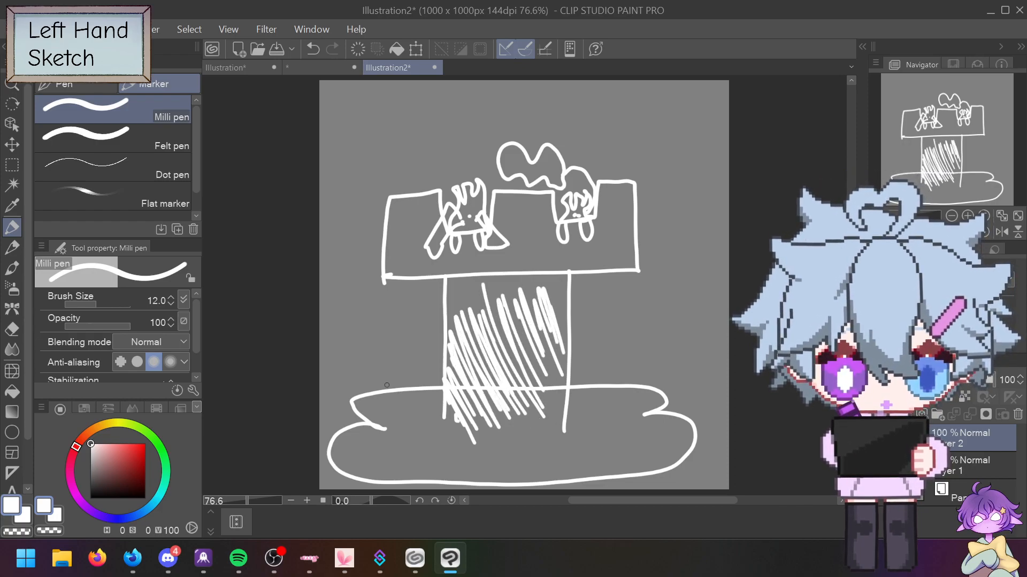
Step: Hatch the puddle base from its left part through the middle to the right end
drag(361, 415, 372, 396)
drag(368, 417, 392, 396)
drag(395, 441, 419, 394)
drag(386, 478, 422, 393)
mouse_move(406, 470)
mouse_down()
mouse_move(439, 395)
mouse_move(450, 402)
mouse_up()
mouse_move(468, 430)
mouse_down()
mouse_move(451, 470)
mouse_move(496, 405)
mouse_up()
mouse_move(478, 472)
mouse_down()
mouse_move(504, 411)
mouse_move(526, 403)
mouse_up()
drag(510, 468, 561, 391)
drag(539, 477, 562, 418)
drag(550, 480, 586, 400)
drag(572, 467, 609, 398)
mouse_move(585, 469)
mouse_down()
mouse_move(612, 413)
mouse_move(637, 395)
mouse_up()
drag(634, 422, 643, 396)
drag(620, 479, 640, 426)
drag(633, 470, 661, 424)
drag(660, 459, 670, 433)
drag(672, 466, 679, 440)
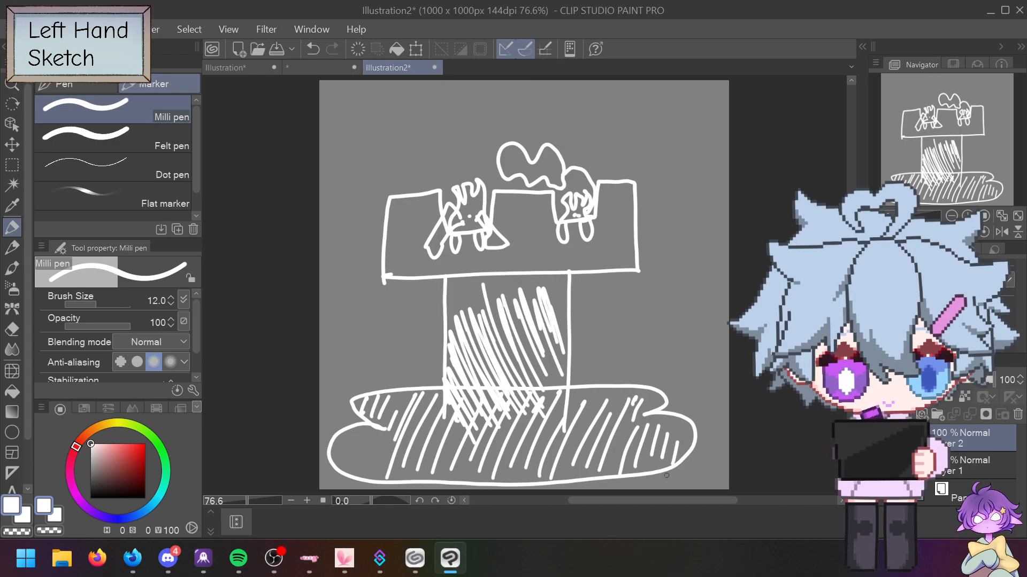
Step: Hatch the top block from left to right, then add strokes at the puddle's left edge
drag(386, 275, 396, 252)
mouse_move(391, 270)
mouse_down()
mouse_move(403, 240)
mouse_move(412, 244)
mouse_up()
mouse_move(400, 270)
mouse_down()
mouse_move(394, 230)
mouse_move(430, 221)
mouse_up()
drag(408, 230, 428, 205)
drag(459, 273, 446, 259)
mouse_move(472, 272)
mouse_down()
mouse_move(457, 258)
mouse_move(469, 255)
mouse_up()
mouse_move(503, 268)
mouse_down()
mouse_move(489, 260)
mouse_move(503, 214)
mouse_up()
drag(548, 245, 520, 212)
mouse_move(556, 251)
mouse_down()
mouse_move(544, 228)
mouse_move(582, 270)
mouse_up()
drag(572, 248, 588, 265)
drag(598, 223, 621, 251)
mouse_move(604, 195)
mouse_down()
mouse_move(631, 233)
mouse_move(631, 218)
mouse_up()
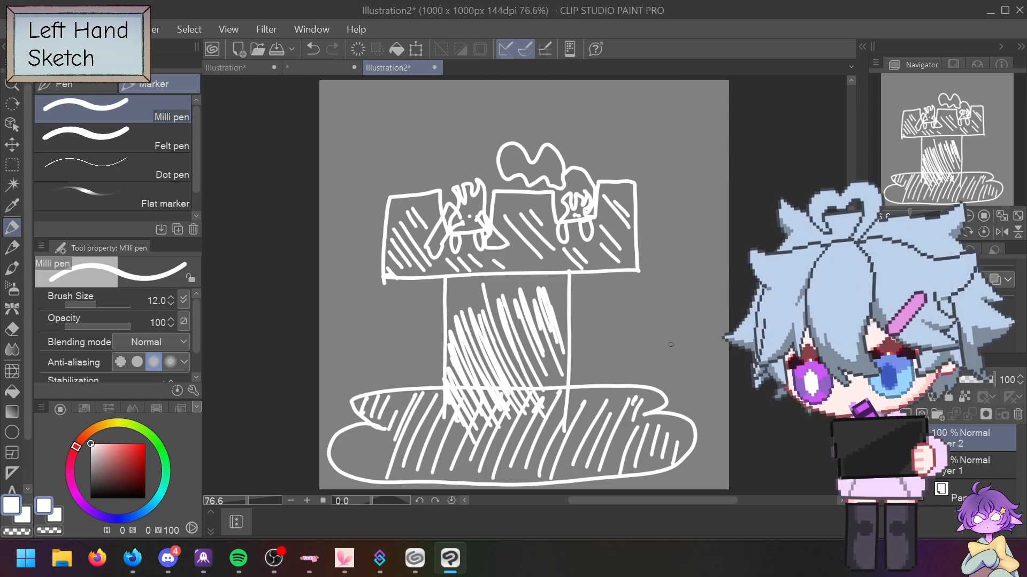
mouse_move(383, 445)
mouse_down()
mouse_move(366, 470)
mouse_move(352, 469)
mouse_up()
drag(360, 431, 338, 469)
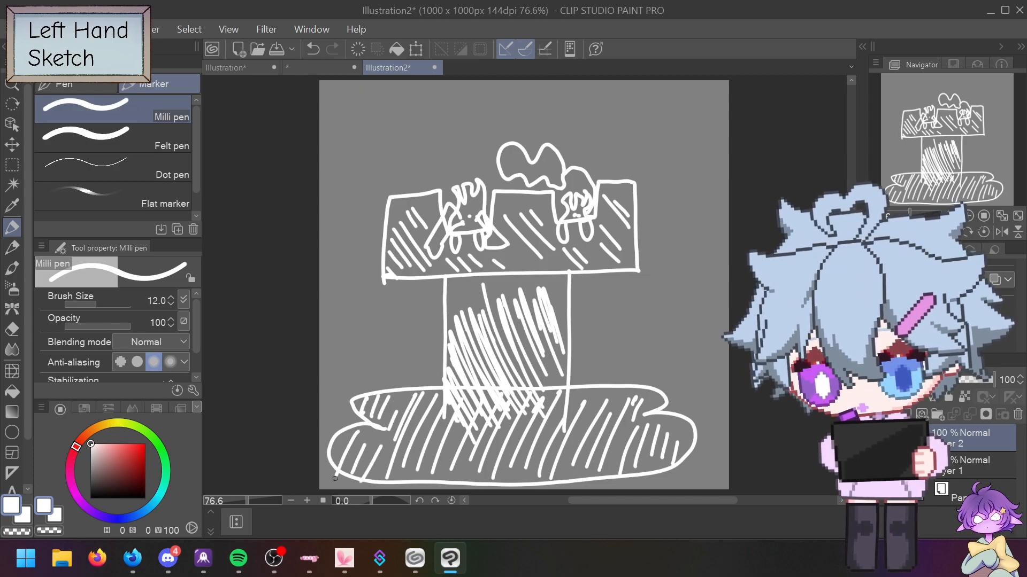
Step: Undo the hatched rook sketch until the canvas is empty and add a new layer
key(ctrl+z)
key(ctrl+z)
key(ctrl+z)
key(ctrl+z)
key(ctrl+z)
key(ctrl+z)
key(ctrl+z)
key(ctrl+z)
key(ctrl+z)
key(ctrl+z)
key(ctrl+z)
key(ctrl+z)
key(ctrl+z)
key(ctrl+z)
key(ctrl+z)
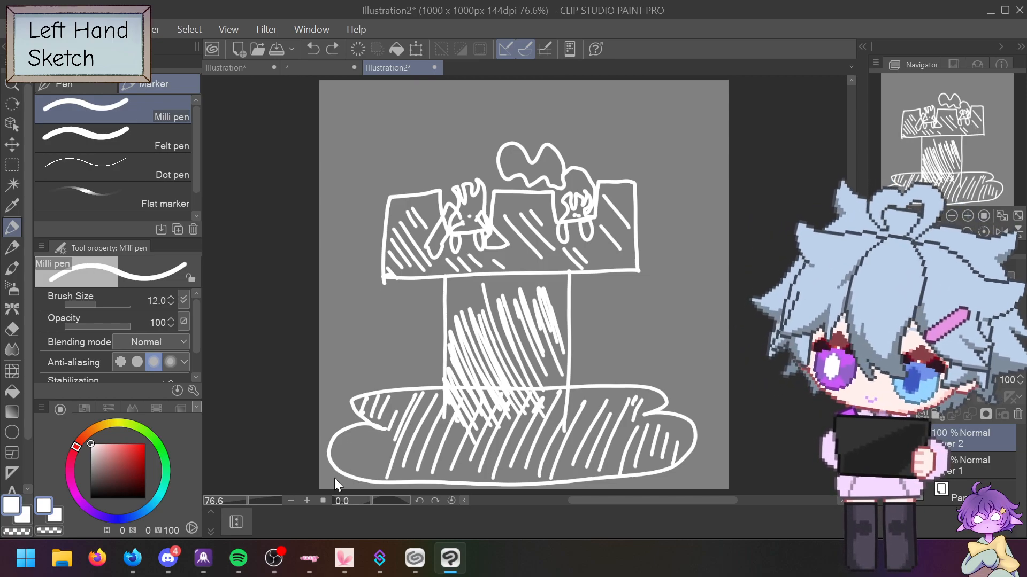
key(ctrl+z)
key(ctrl+z)
key(ctrl+z)
key(ctrl+z)
key(ctrl+z)
key(ctrl+z)
key(ctrl+z)
key(ctrl+z)
key(ctrl+z)
key(ctrl+z)
key(ctrl+z)
key(ctrl+z)
key(ctrl+z)
key(ctrl+z)
key(ctrl+z)
key(ctrl+z)
key(ctrl+z)
key(ctrl+z)
key(ctrl+z)
key(ctrl+z)
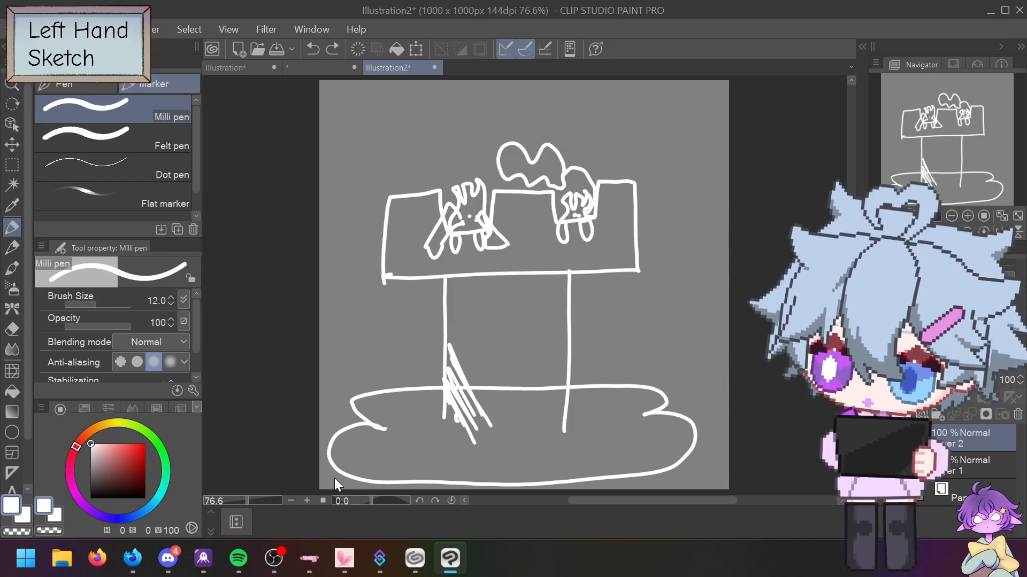
key(ctrl+z)
key(ctrl+z)
key(ctrl+z)
key(ctrl+z)
key(ctrl+z)
key(ctrl+z)
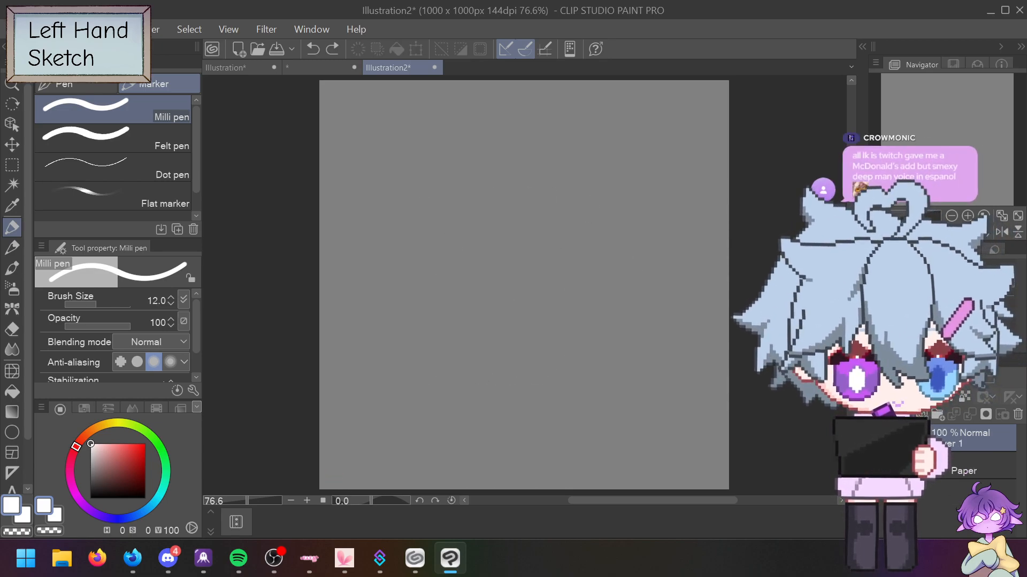
click(919, 413)
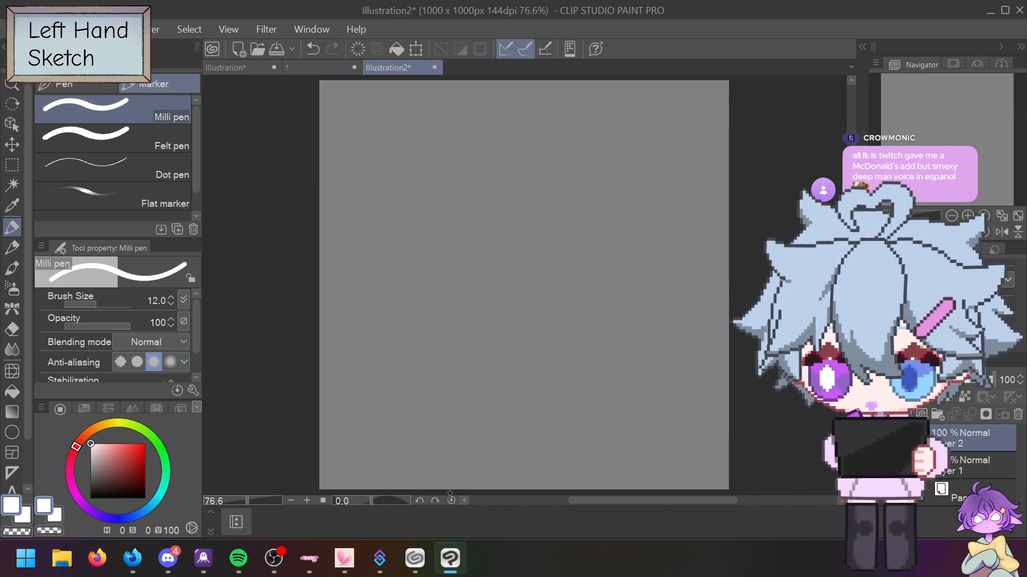
Step: Sketch a trial rook with oval base, legs, zigzag top and crossing strokes, then undo it
mouse_move(378, 478)
mouse_down()
mouse_move(330, 462)
mouse_move(390, 441)
mouse_move(351, 404)
mouse_move(603, 375)
mouse_move(674, 384)
mouse_move(583, 477)
mouse_move(610, 476)
mouse_move(412, 487)
mouse_up()
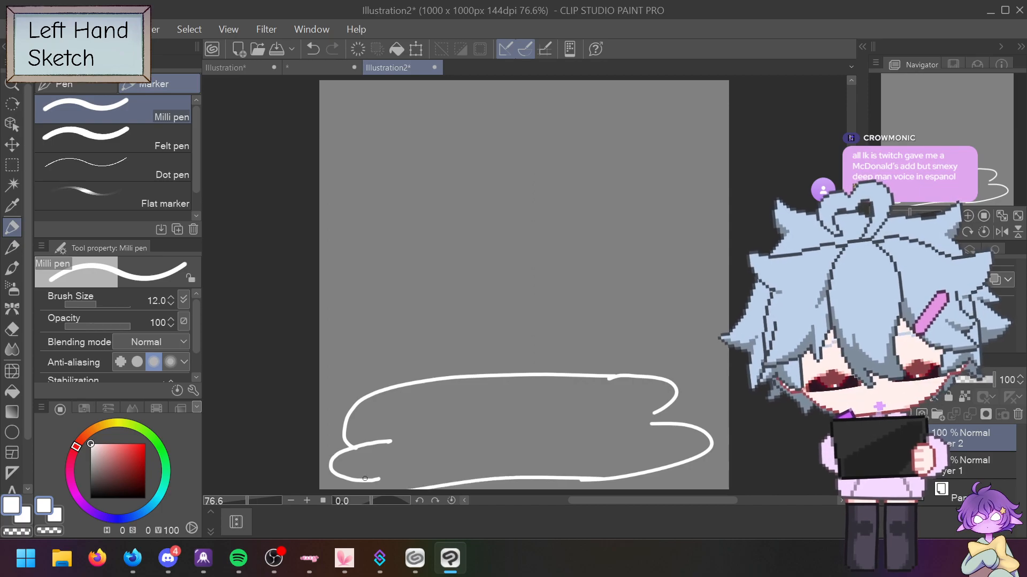
key(ctrl+z)
key(ctrl+z)
key(ctrl+z)
key(ctrl+z)
key(ctrl+z)
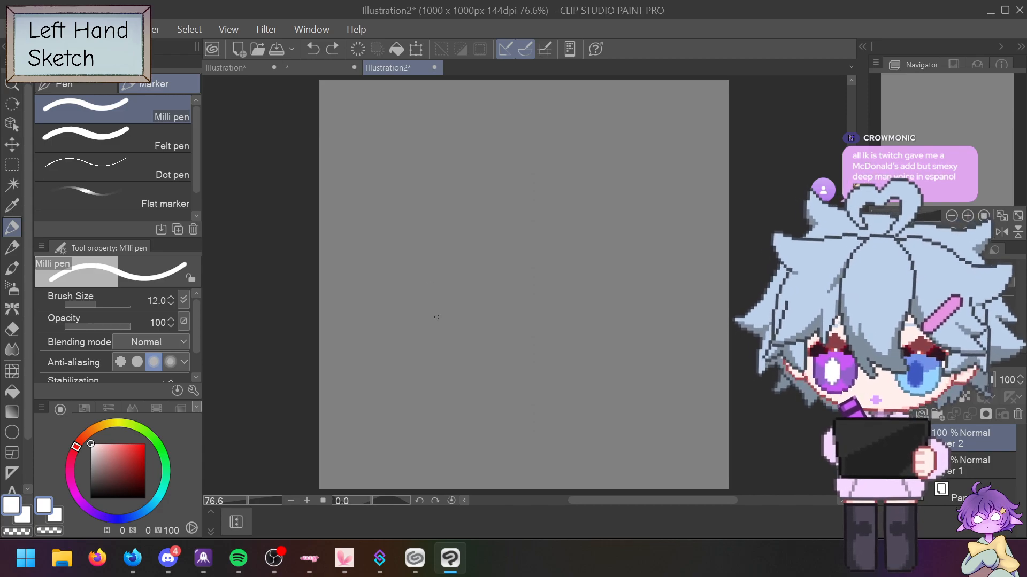
mouse_move(381, 437)
mouse_down()
mouse_move(519, 477)
mouse_move(377, 433)
mouse_move(445, 158)
mouse_up()
mouse_move(453, 216)
mouse_down()
mouse_move(350, 211)
mouse_move(408, 183)
mouse_move(618, 166)
mouse_move(596, 239)
mouse_move(476, 225)
mouse_up()
drag(569, 217, 576, 441)
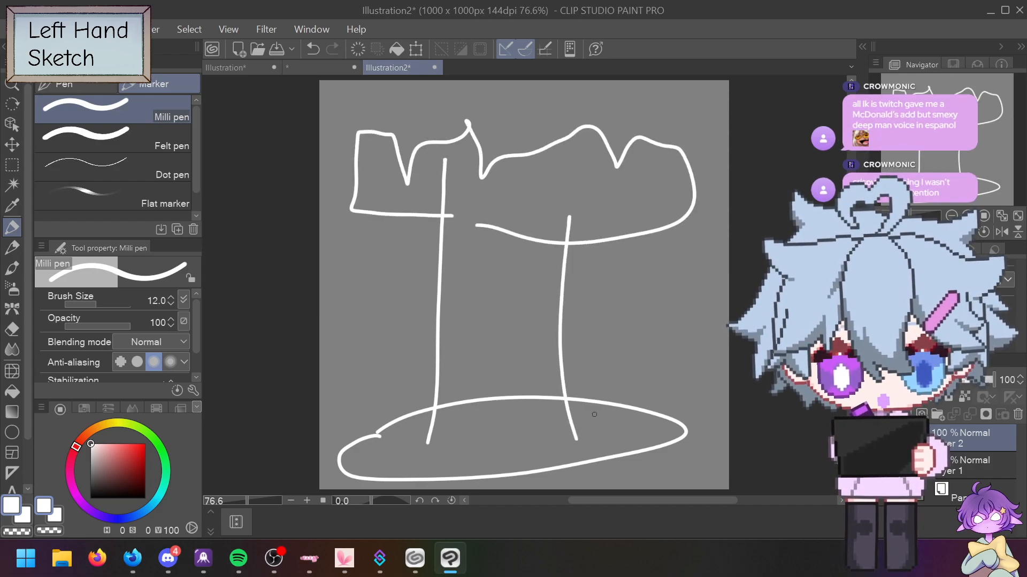
mouse_move(409, 111)
mouse_down()
mouse_move(562, 285)
mouse_move(414, 175)
mouse_up()
drag(372, 343, 616, 455)
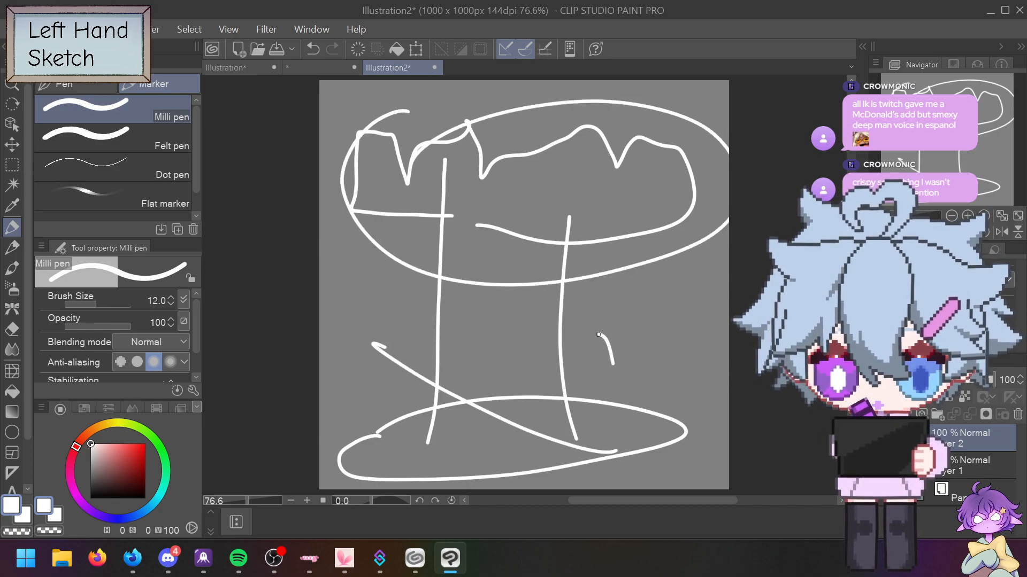
drag(558, 343, 421, 469)
key(ctrl+z)
key(ctrl+z)
key(ctrl+z)
key(ctrl+z)
key(ctrl+z)
key(ctrl+z)
key(ctrl+z)
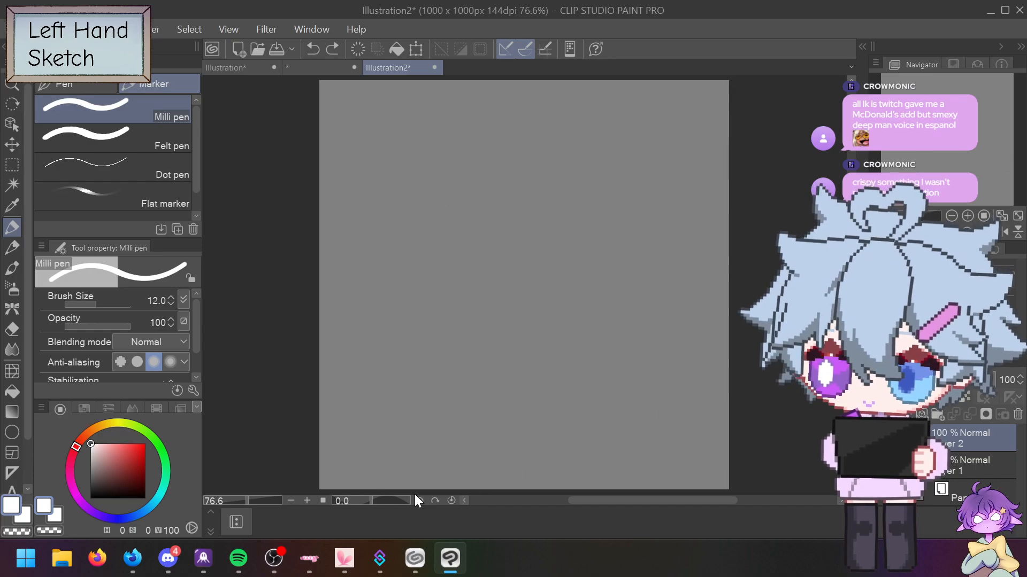
Step: Draw a vertical line plus the battlements' base line and outline across the canvas
drag(433, 492, 455, 327)
key(ctrl+z)
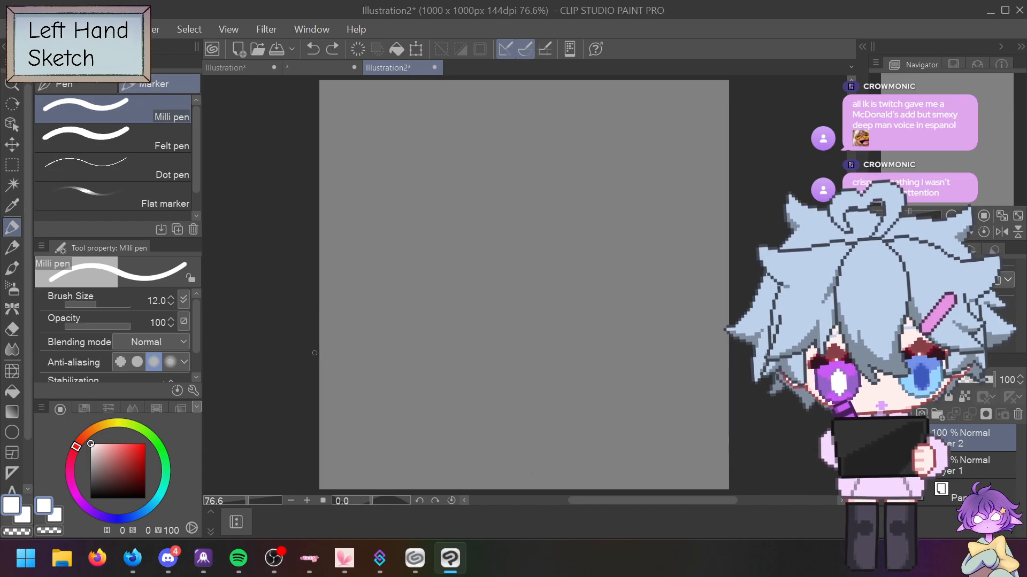
drag(333, 352, 693, 333)
key(ctrl+z)
drag(329, 396, 709, 392)
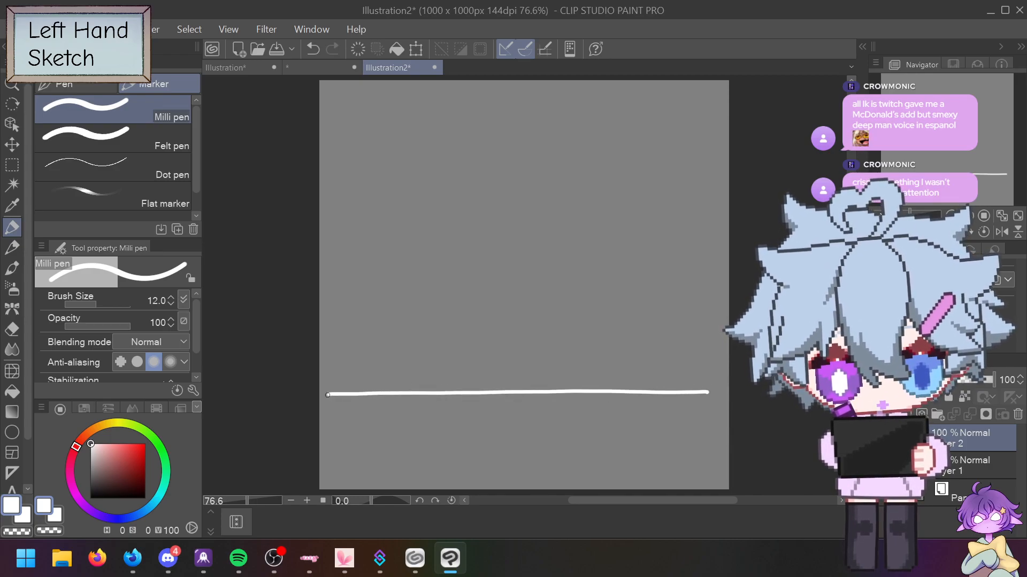
mouse_move(328, 395)
mouse_down()
mouse_move(332, 282)
mouse_move(387, 278)
mouse_move(394, 332)
mouse_move(481, 336)
mouse_move(488, 274)
mouse_move(599, 268)
mouse_move(606, 338)
mouse_move(672, 340)
mouse_move(707, 246)
mouse_move(711, 306)
mouse_up()
drag(707, 394, 708, 401)
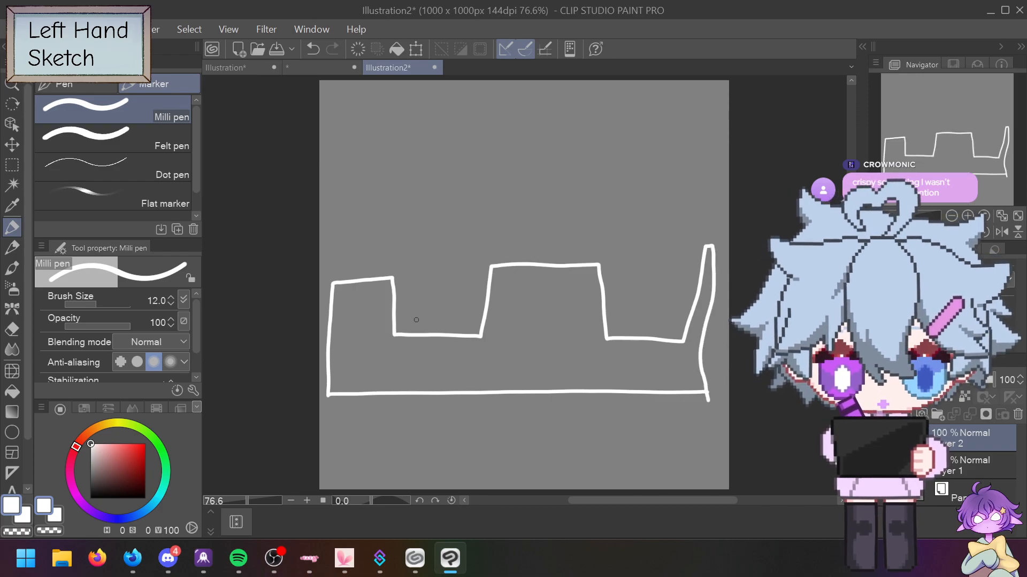
Step: Draw the first creature's paw and head and the second creature's legs, head, ears and face
mouse_move(402, 337)
mouse_down()
mouse_move(479, 358)
mouse_move(474, 338)
mouse_up()
mouse_move(400, 337)
mouse_down()
mouse_move(401, 292)
mouse_move(479, 311)
mouse_move(478, 341)
mouse_move(449, 326)
mouse_up()
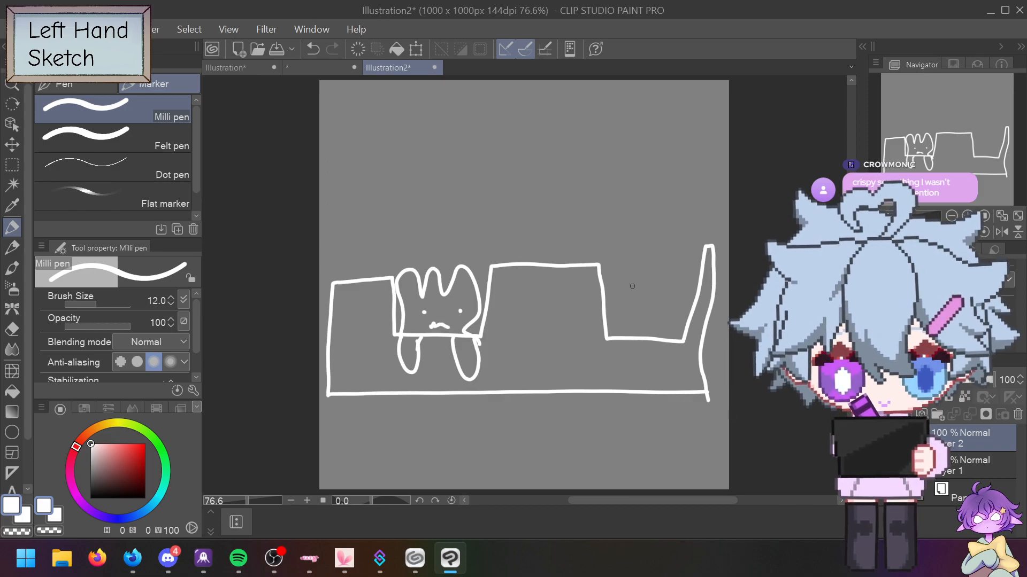
mouse_move(619, 345)
mouse_down()
mouse_move(670, 343)
mouse_move(617, 332)
mouse_move(652, 266)
mouse_move(674, 292)
mouse_move(656, 333)
mouse_move(686, 262)
mouse_move(603, 208)
mouse_move(567, 264)
mouse_move(598, 265)
mouse_up()
click(638, 318)
click(649, 316)
Step: Add the flame wisp, a paw and squiggle at the left edge, and round heads on both creatures
drag(607, 236, 629, 229)
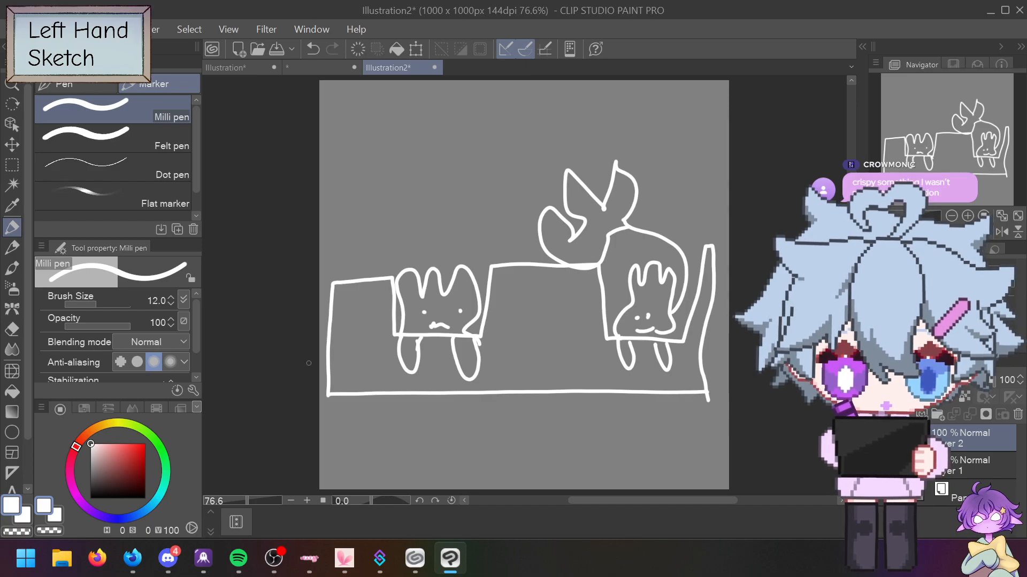
mouse_move(316, 365)
mouse_down()
mouse_move(323, 378)
mouse_move(335, 360)
mouse_up()
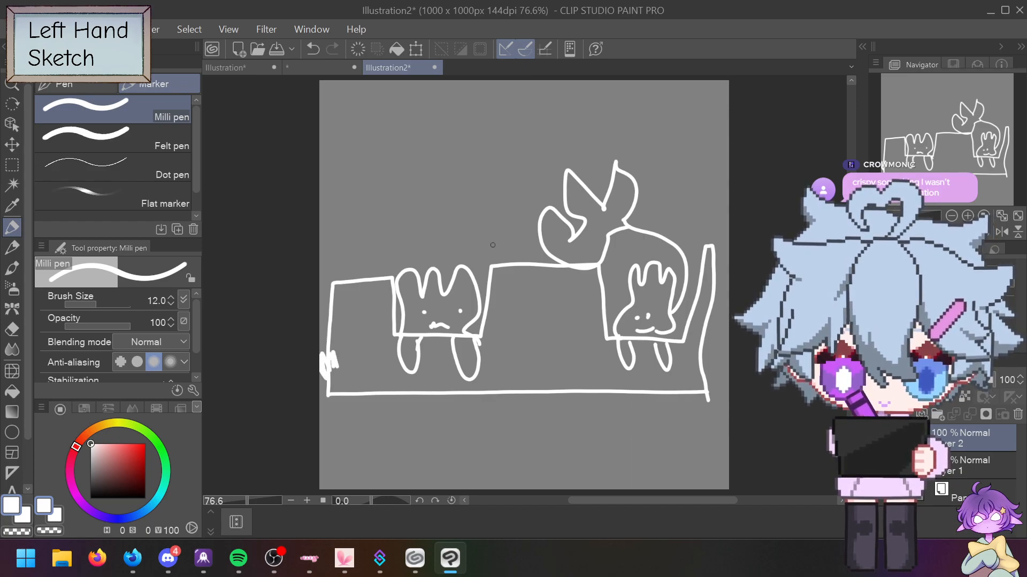
drag(319, 261, 367, 258)
mouse_move(417, 235)
mouse_down()
mouse_move(390, 276)
mouse_move(426, 232)
mouse_up()
drag(632, 229, 634, 229)
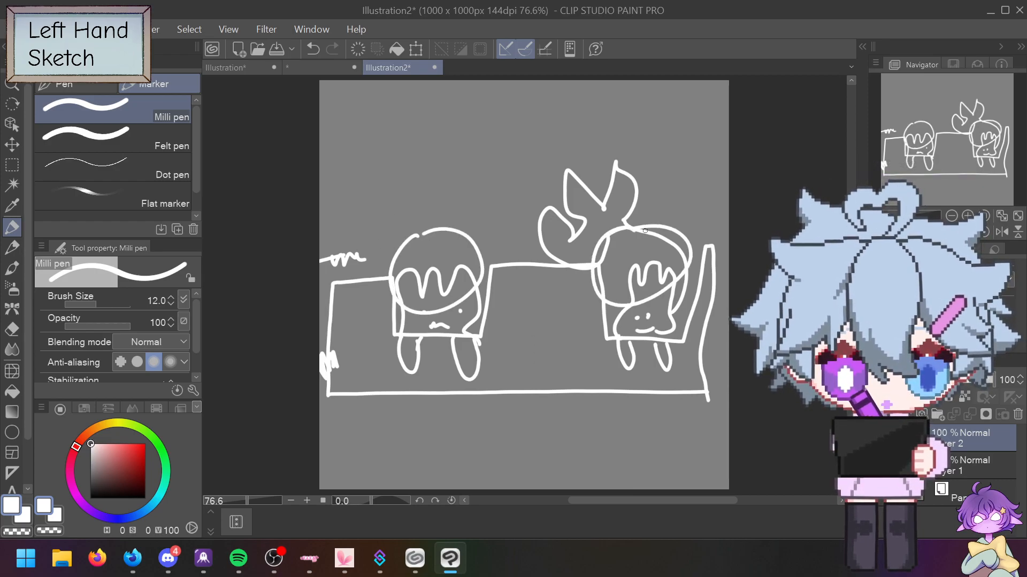
Step: Draw the table's top, long bottom line and two legs, then fade Layer 2 to 49% opacity
drag(692, 247, 728, 249)
drag(494, 265, 596, 272)
drag(342, 390, 727, 377)
drag(463, 392, 461, 489)
drag(582, 376, 589, 490)
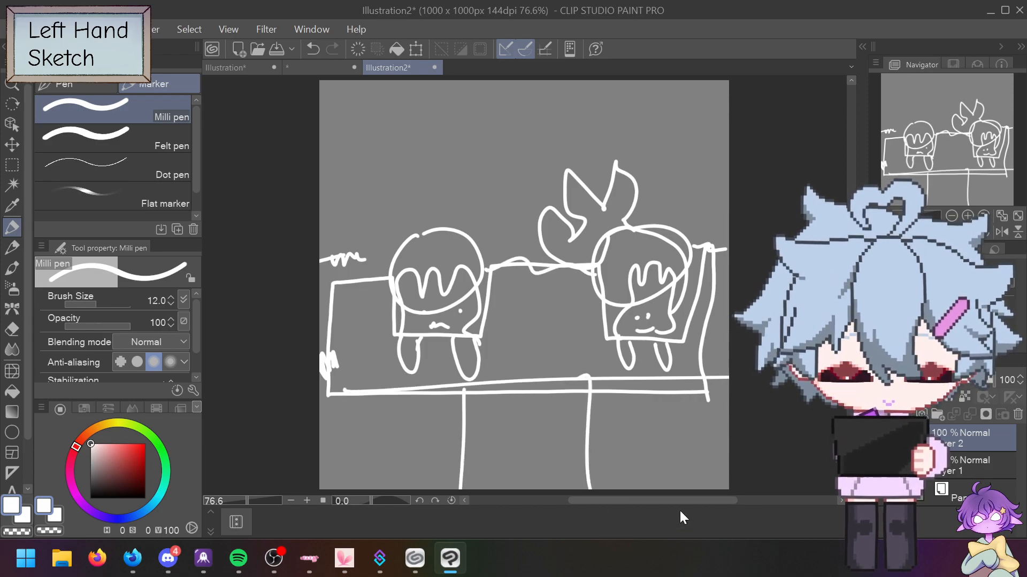
drag(325, 363, 727, 355)
click(987, 398)
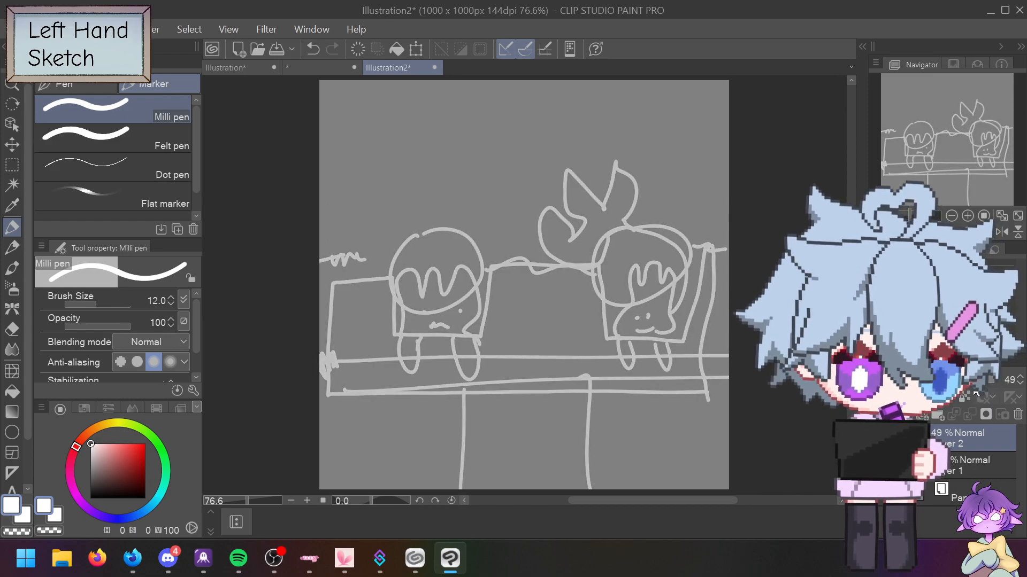
Step: On a new vector layer, trace the rook's base line and right tower wall
click(923, 416)
mouse_move(335, 365)
mouse_down()
mouse_move(715, 352)
mouse_move(707, 247)
mouse_move(675, 252)
mouse_move(678, 313)
mouse_up()
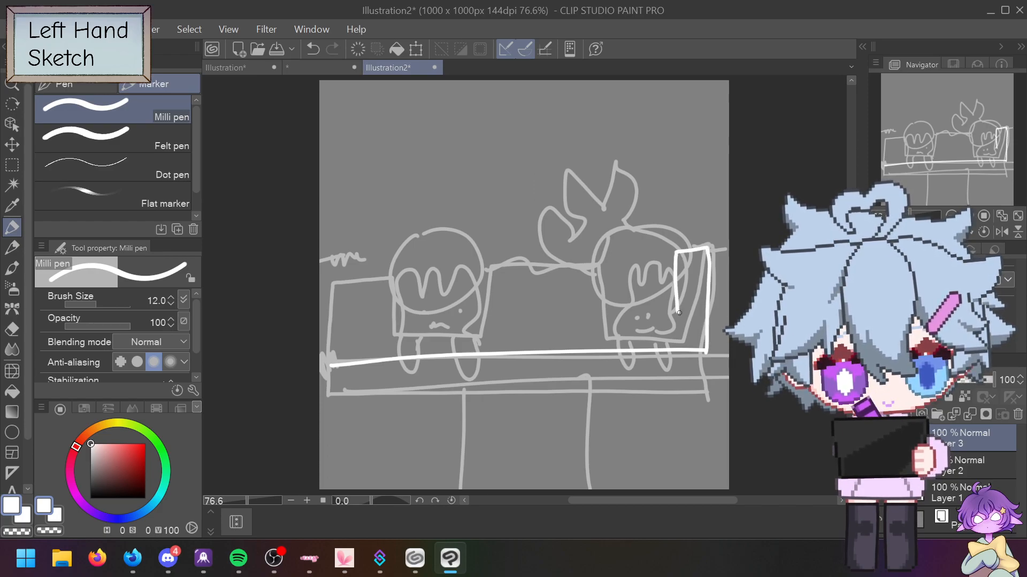
key(ctrl+z)
mouse_move(679, 251)
mouse_down()
mouse_move(649, 251)
mouse_move(664, 246)
mouse_move(653, 245)
mouse_move(651, 296)
mouse_move(562, 295)
mouse_move(563, 239)
mouse_move(499, 238)
mouse_move(489, 242)
mouse_move(485, 301)
mouse_move(390, 302)
mouse_move(390, 234)
mouse_move(333, 240)
mouse_move(332, 368)
mouse_move(367, 404)
mouse_move(370, 490)
mouse_up()
key(ctrl+z)
key(ctrl+z)
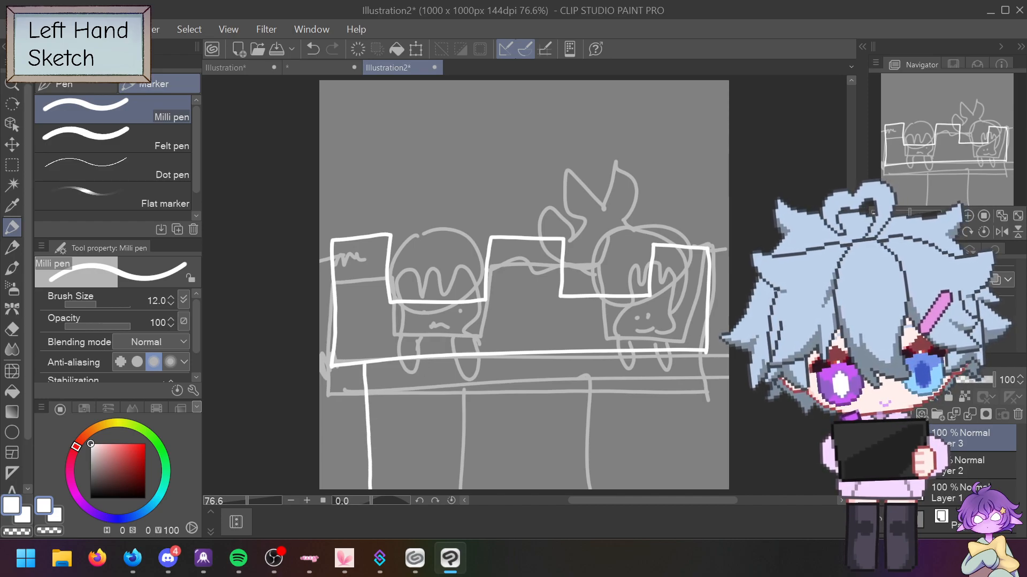
drag(673, 353, 678, 489)
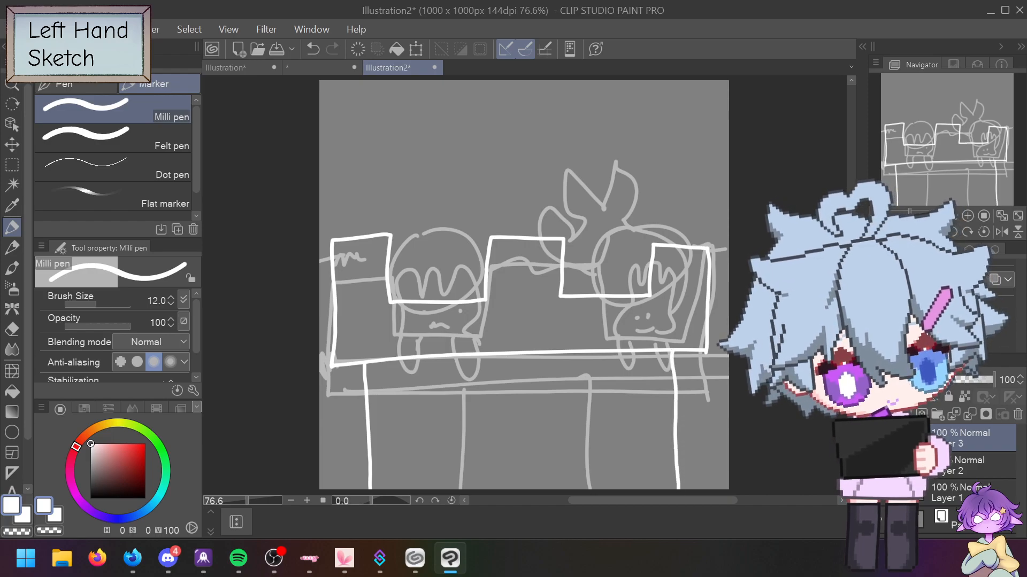
Step: Hide Layer 2, draw a U-shaped foot and curved stroke, then bring Firefox to the front
click(877, 465)
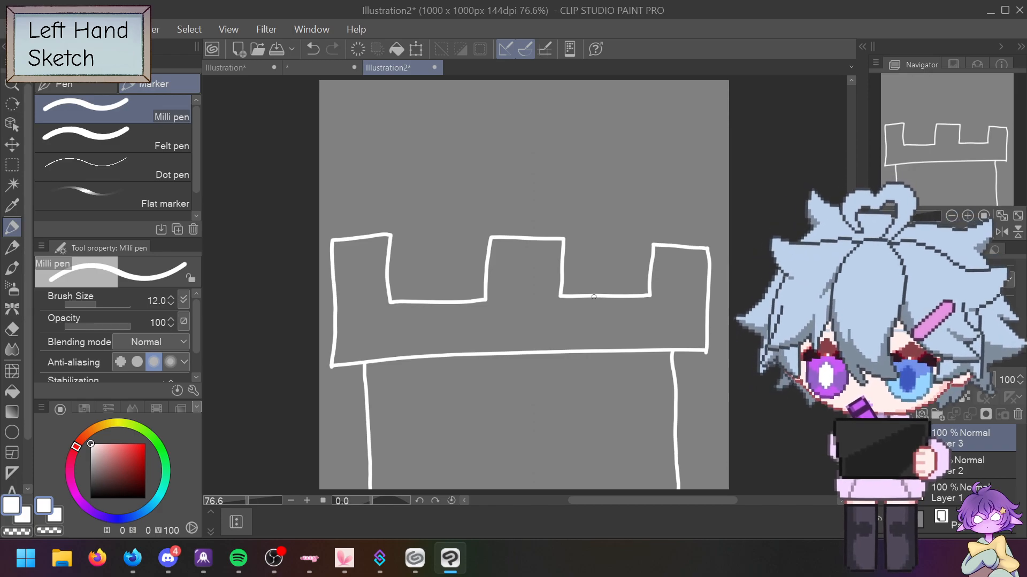
click(578, 297)
mouse_move(577, 298)
mouse_down()
mouse_move(582, 324)
mouse_move(599, 296)
mouse_up()
key(ctrl+z)
mouse_move(578, 297)
mouse_down()
mouse_move(588, 320)
mouse_move(598, 294)
mouse_move(630, 318)
mouse_move(633, 295)
mouse_move(567, 292)
mouse_move(583, 274)
mouse_up()
drag(633, 295, 632, 272)
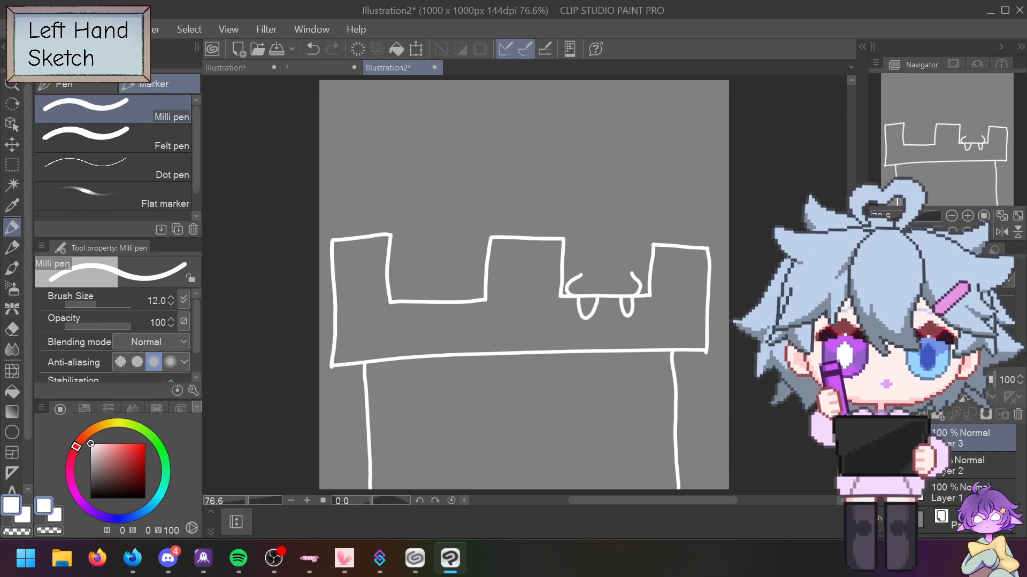
key(alt+Tab)
key(alt+Tab)
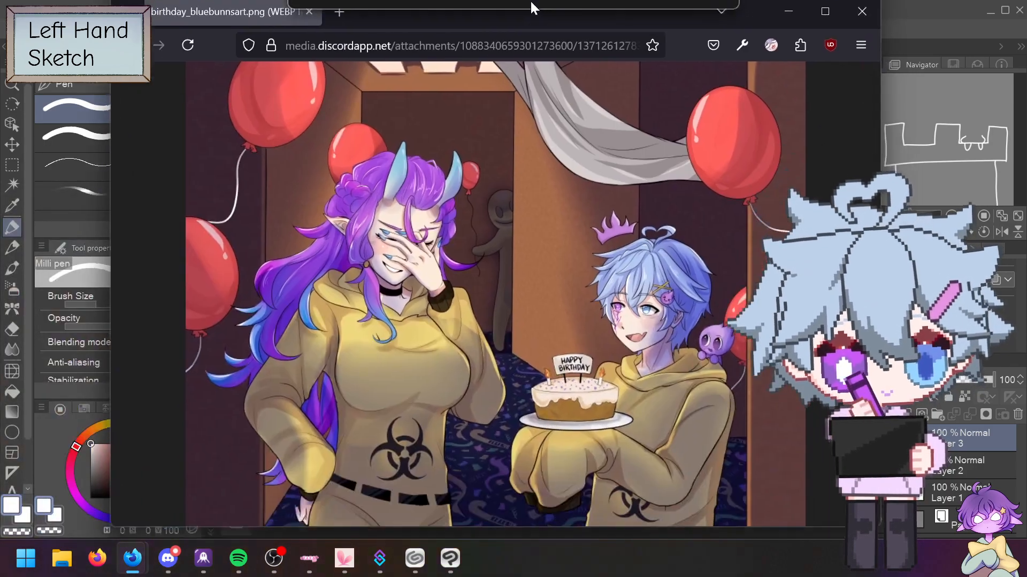
drag(531, 3, 964, 26)
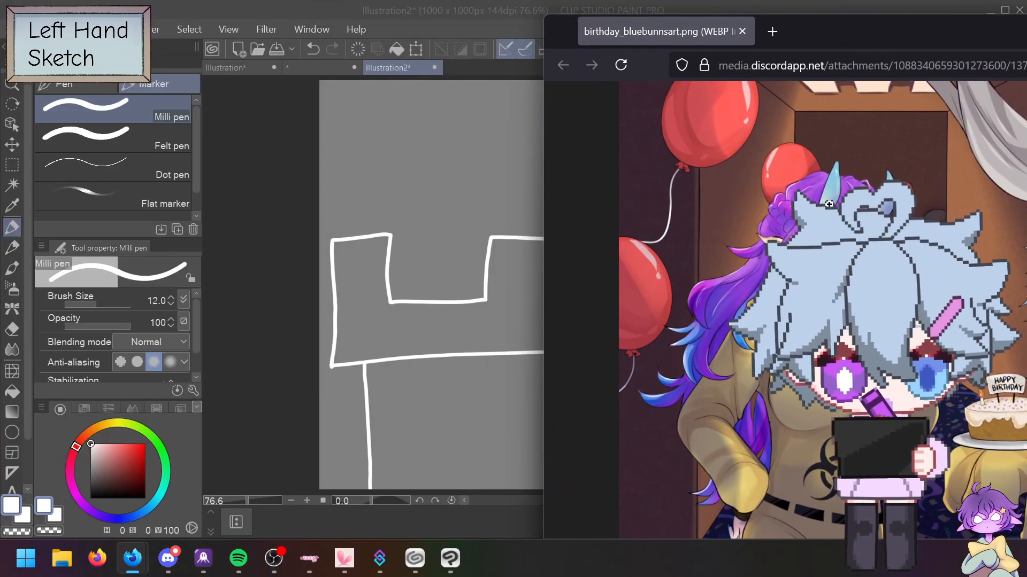
Step: Shift the Firefox window left and close the birthday image tab
drag(836, 31, 394, 33)
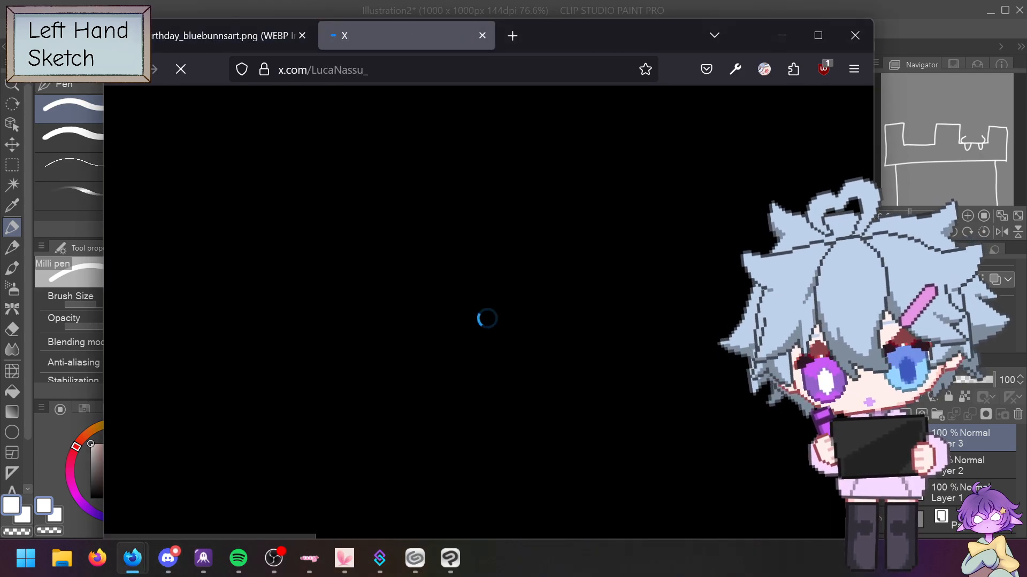
click(303, 35)
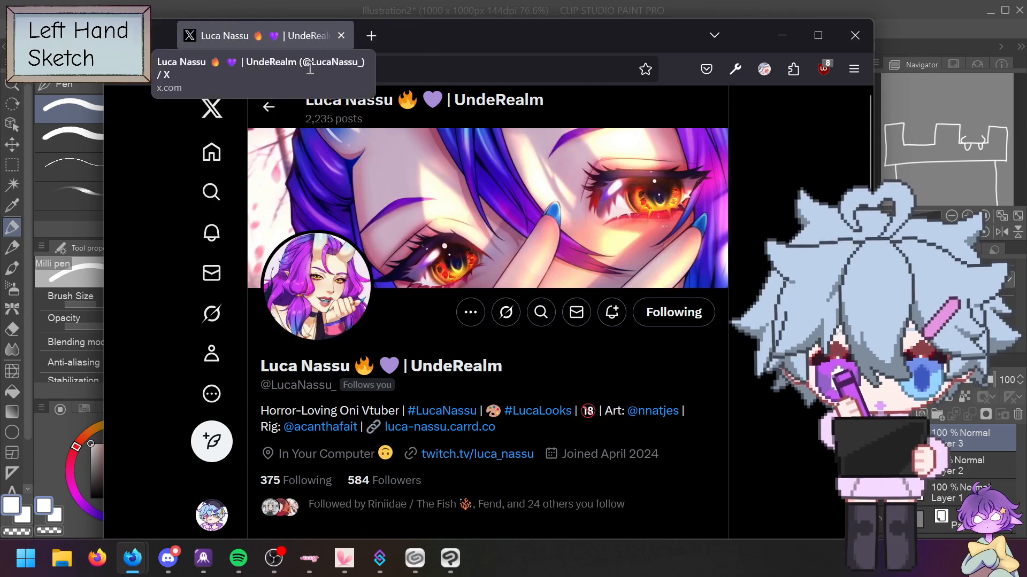
scroll(451, 381, down, 10)
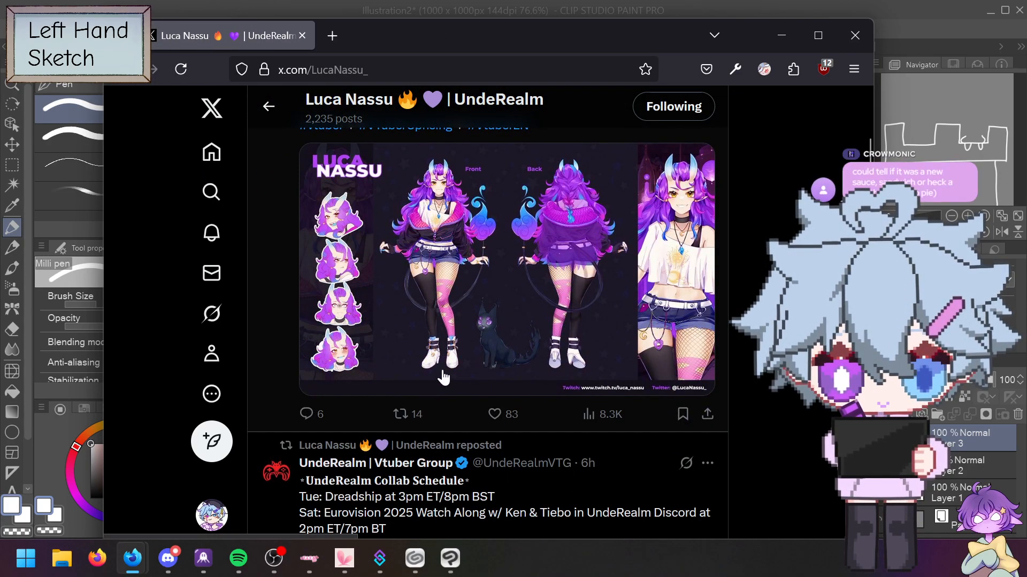
Step: View the pinned character reference sheet enlarged to 200%, then return to the canvas
click(482, 240)
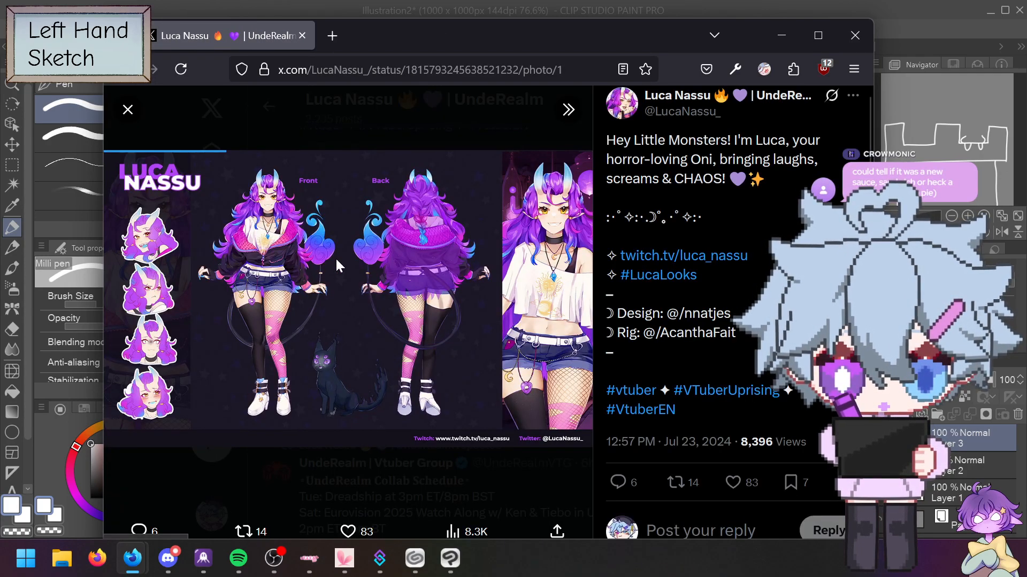
key(ctrl+plus)
key(ctrl+plus)
key(ctrl+plus)
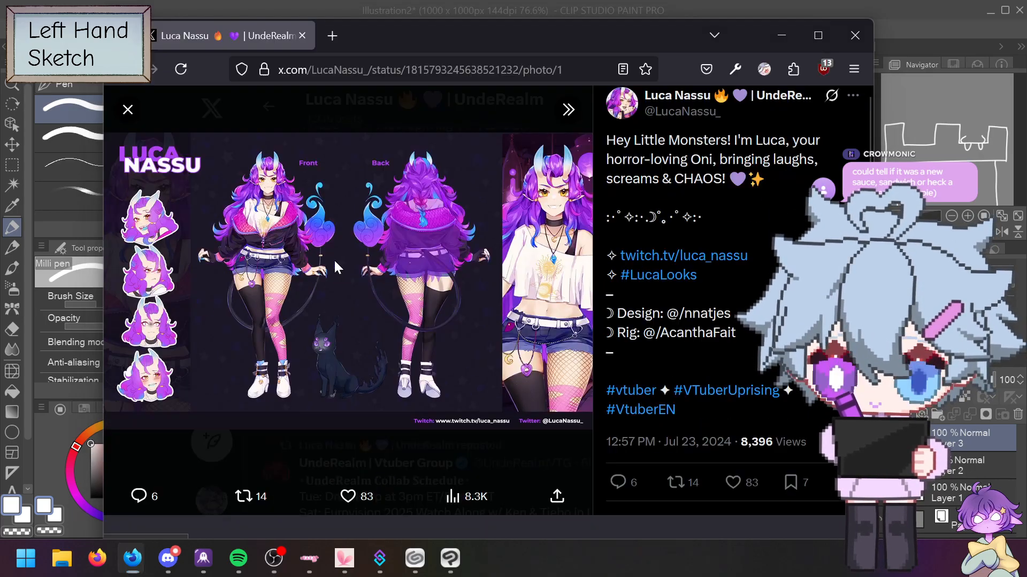
key(ctrl+plus)
key(ctrl+plus)
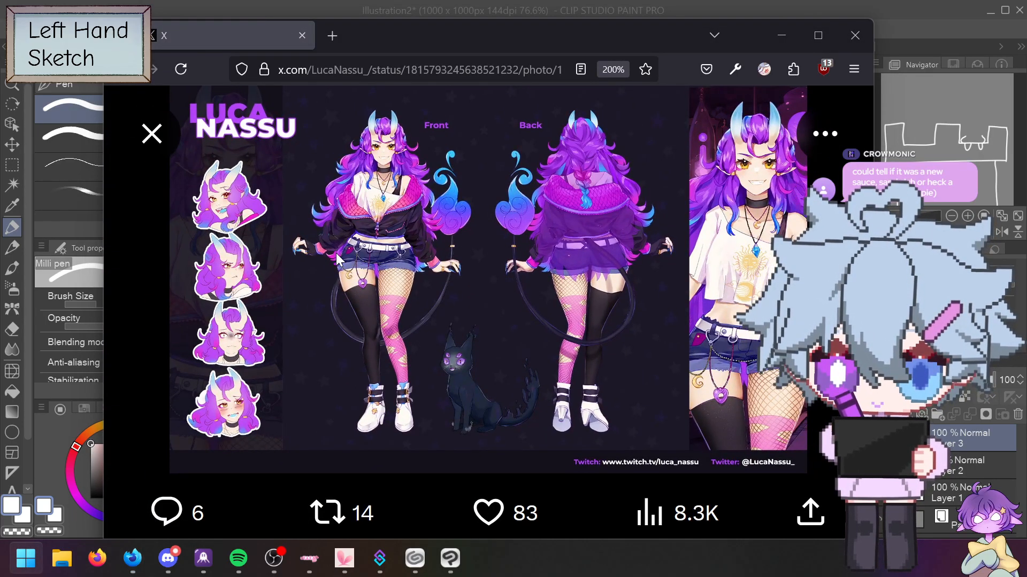
drag(421, 33, 539, 49)
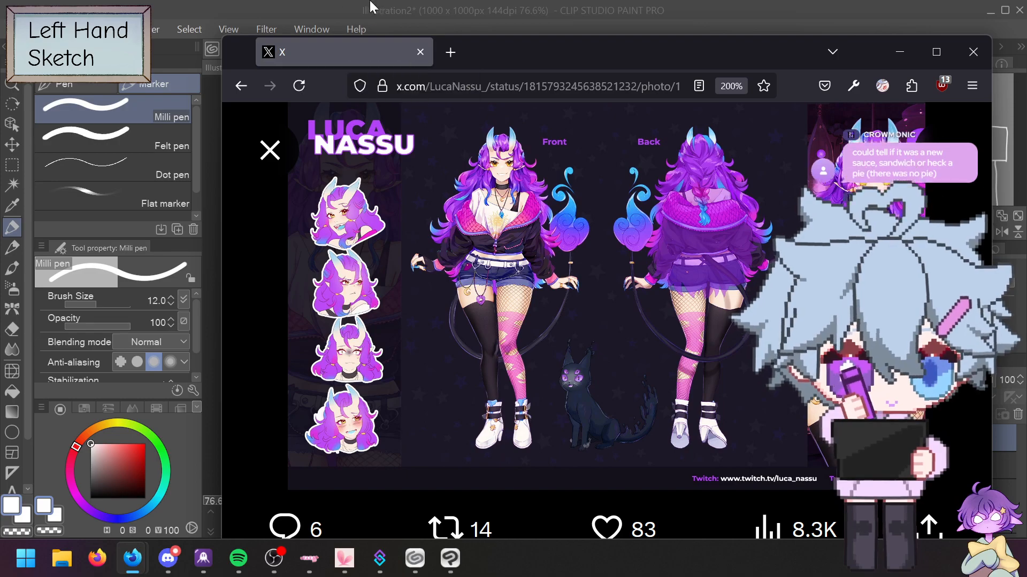
key(alt+Tab)
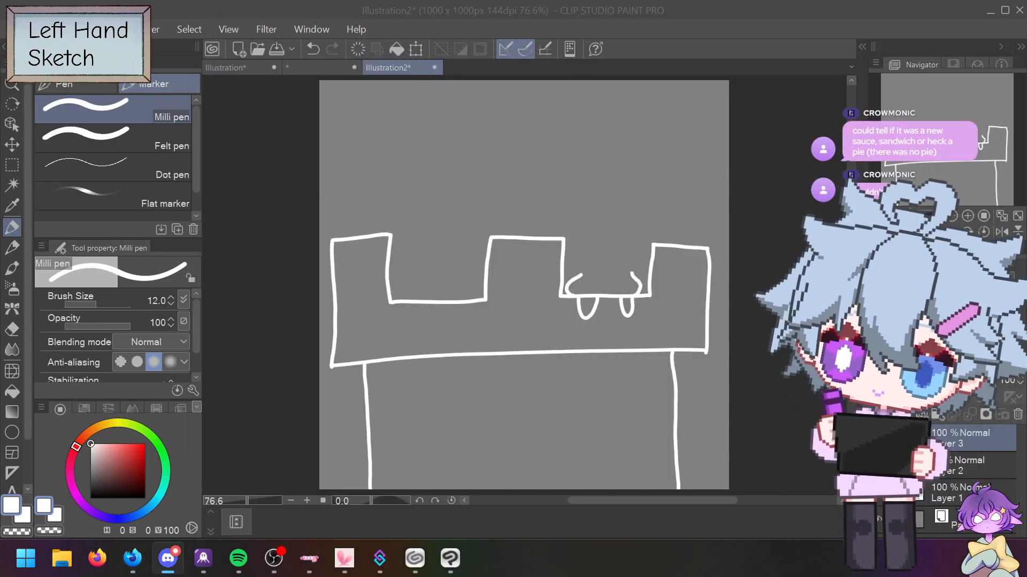
Step: Back on the canvas, start the right creature's left horn in the right gap
key(alt+Tab)
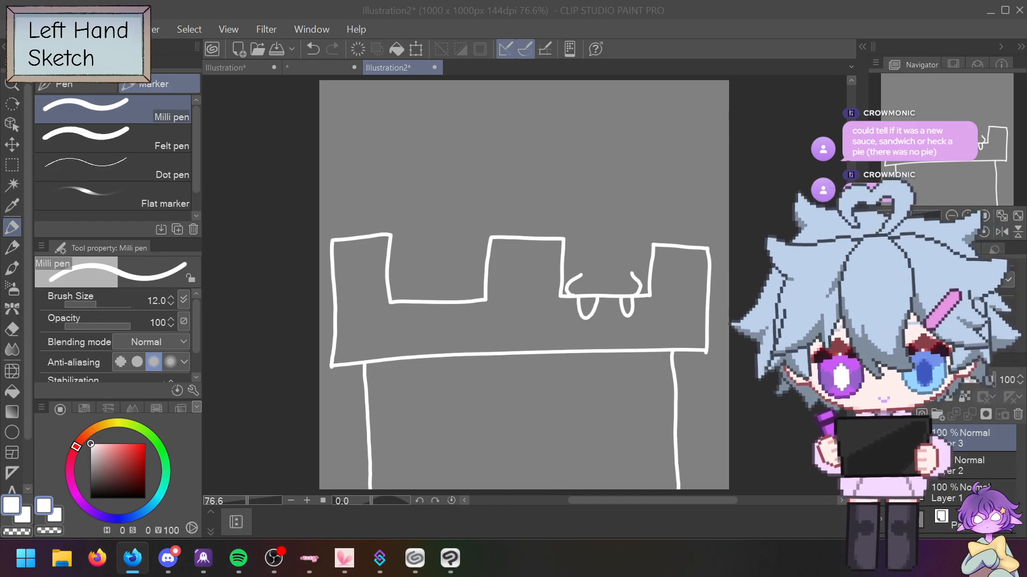
click(582, 274)
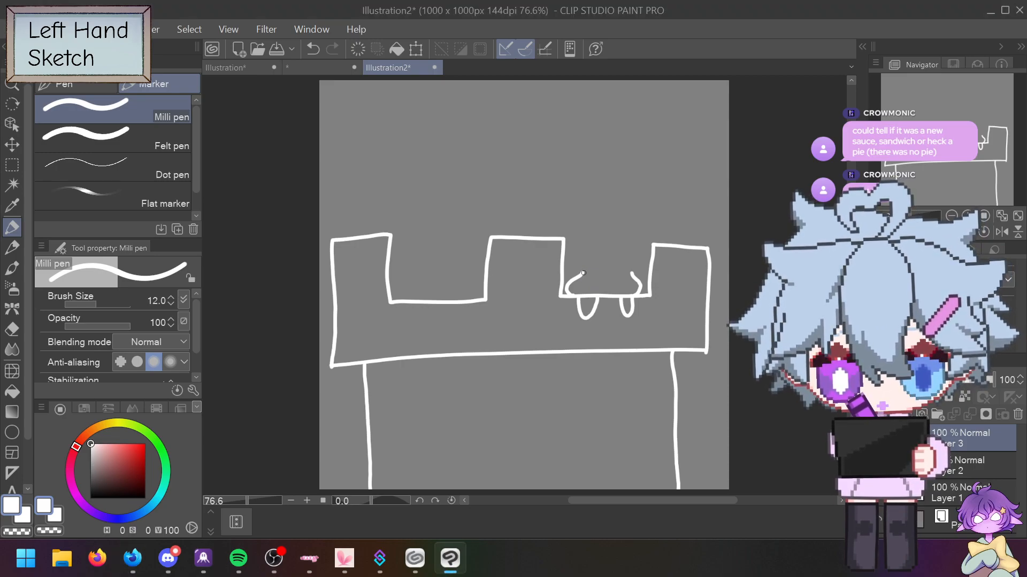
mouse_move(582, 274)
mouse_down()
mouse_move(571, 254)
mouse_move(578, 233)
mouse_move(591, 270)
mouse_move(635, 268)
mouse_move(644, 244)
mouse_move(624, 268)
mouse_up()
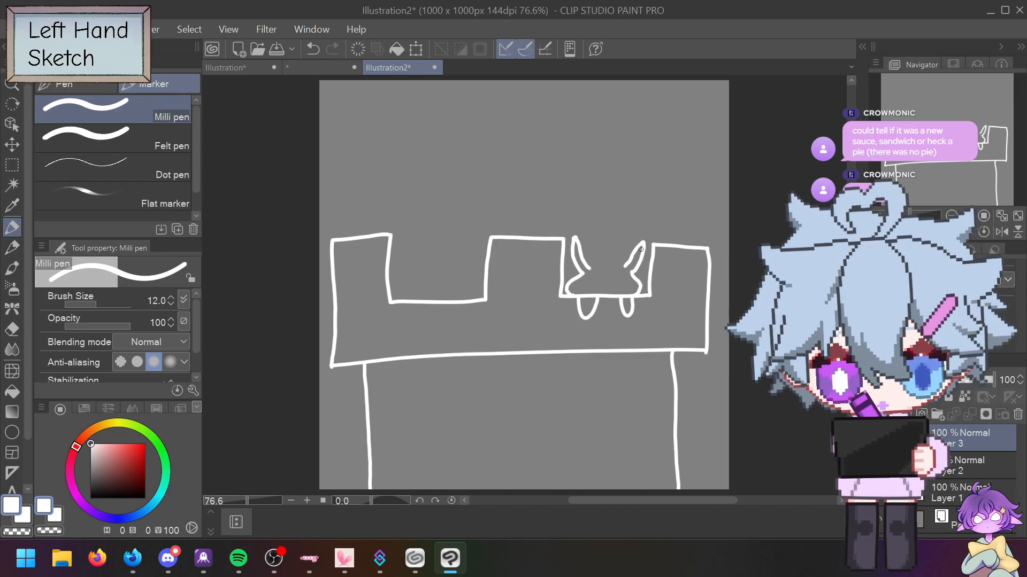
Step: Sketch a hand with arrows and an arc above the battlements, then undo it
drag(462, 219, 535, 212)
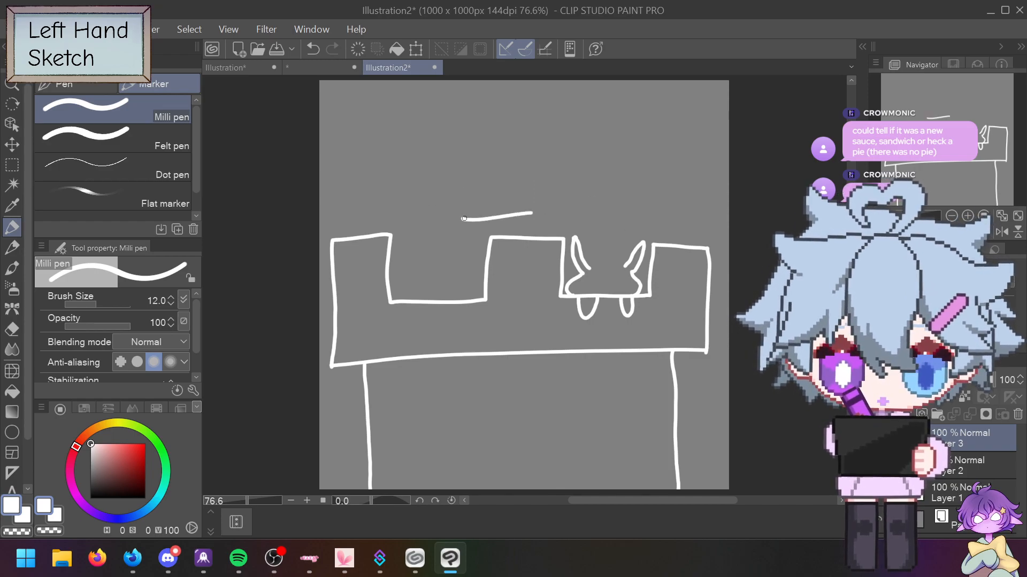
mouse_move(457, 223)
mouse_down()
mouse_move(465, 180)
mouse_move(473, 223)
mouse_move(479, 178)
mouse_move(507, 166)
mouse_move(531, 177)
mouse_up()
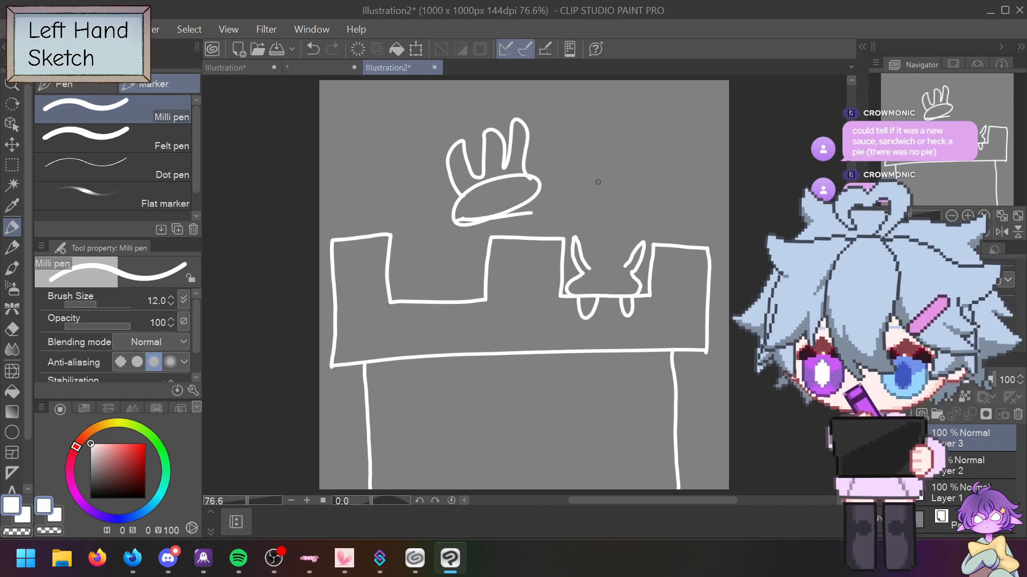
mouse_move(551, 111)
mouse_down()
mouse_move(532, 127)
mouse_move(532, 113)
mouse_up()
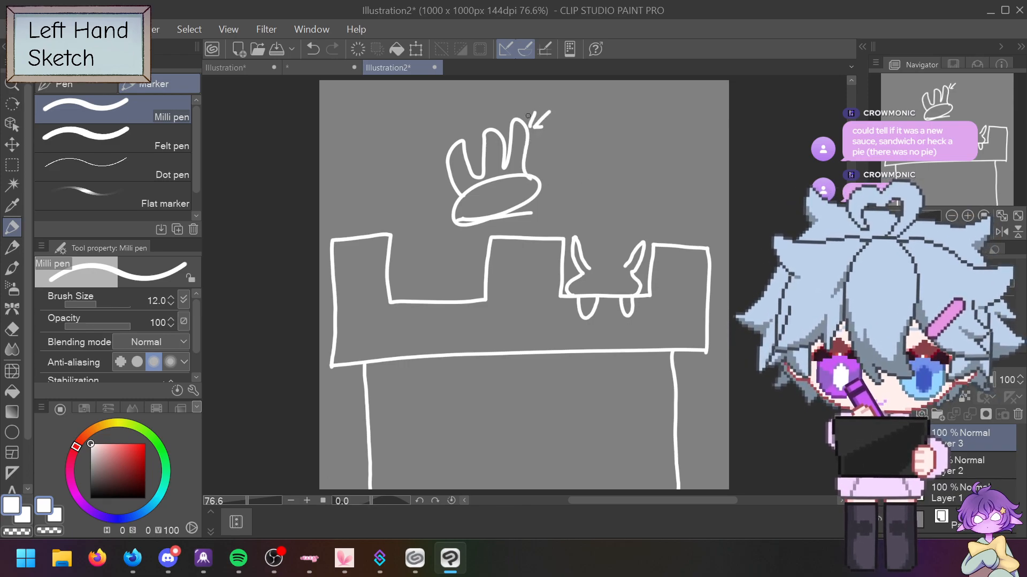
drag(437, 159, 418, 156)
mouse_move(431, 146)
mouse_down()
mouse_move(438, 161)
mouse_move(423, 171)
mouse_up()
mouse_move(475, 129)
mouse_down()
mouse_move(470, 99)
mouse_move(485, 115)
mouse_up()
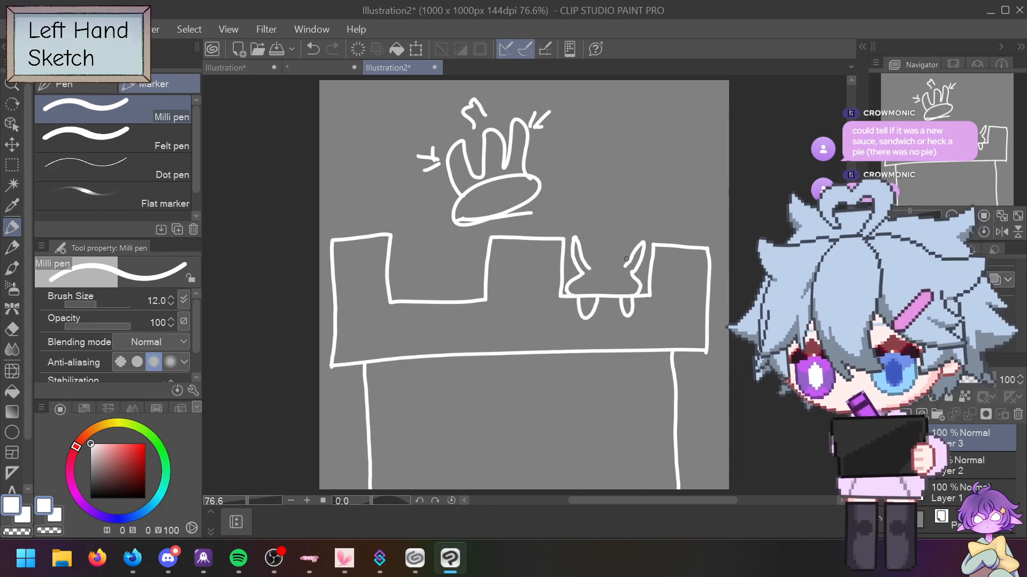
mouse_move(532, 152)
mouse_down()
mouse_move(527, 94)
mouse_move(454, 102)
mouse_move(375, 152)
mouse_move(410, 152)
mouse_move(479, 118)
mouse_up()
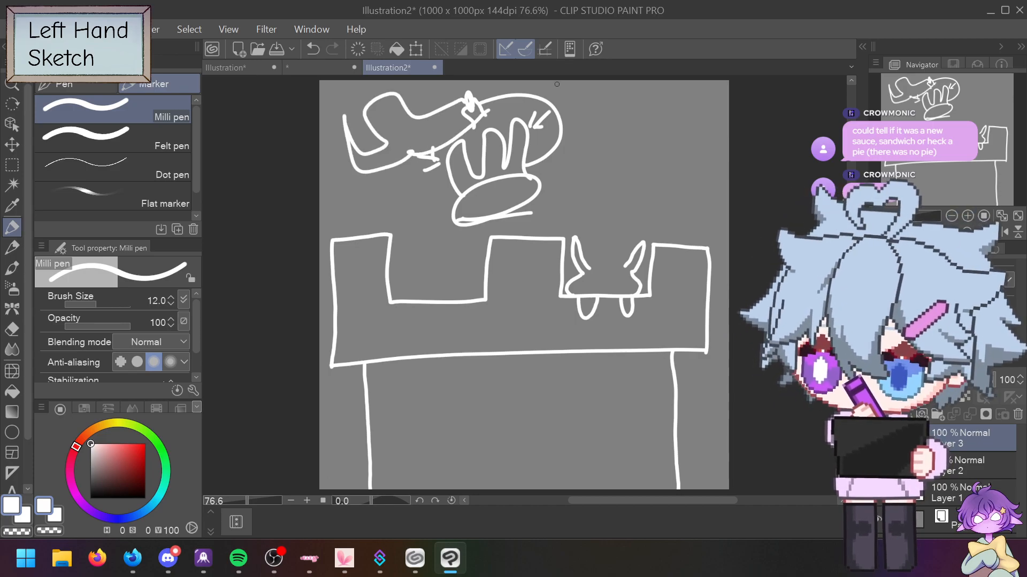
key(ctrl+z)
key(ctrl+z)
key(ctrl+z)
key(ctrl+z)
key(ctrl+z)
key(ctrl+z)
key(ctrl+z)
key(ctrl+z)
key(ctrl+z)
key(ctrl+z)
key(ctrl+z)
key(ctrl+z)
key(ctrl+z)
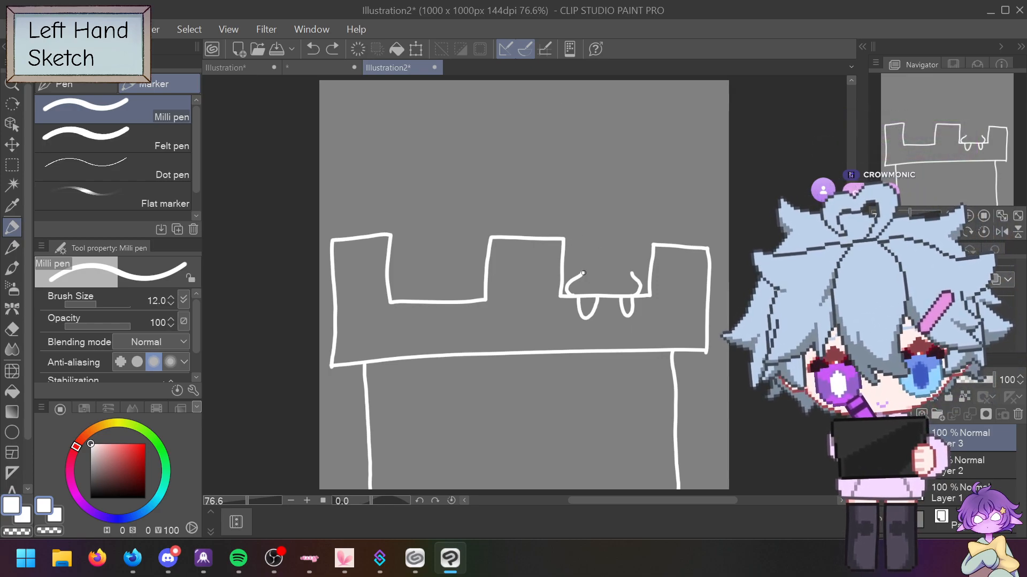
Step: Draw the two tall wavy horns above the right creature's feet
drag(584, 273, 577, 234)
mouse_move(632, 272)
mouse_down()
mouse_move(637, 233)
mouse_move(623, 268)
mouse_up()
drag(579, 235, 591, 265)
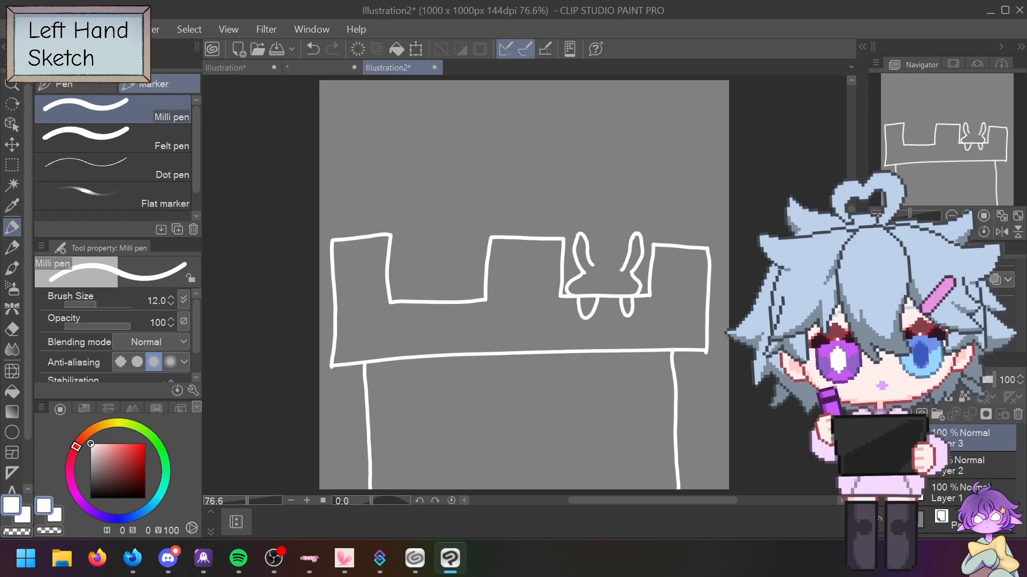
Step: Redraw the right creature's left and right horns, undoing failed strokes
key(ctrl+z)
key(ctrl+z)
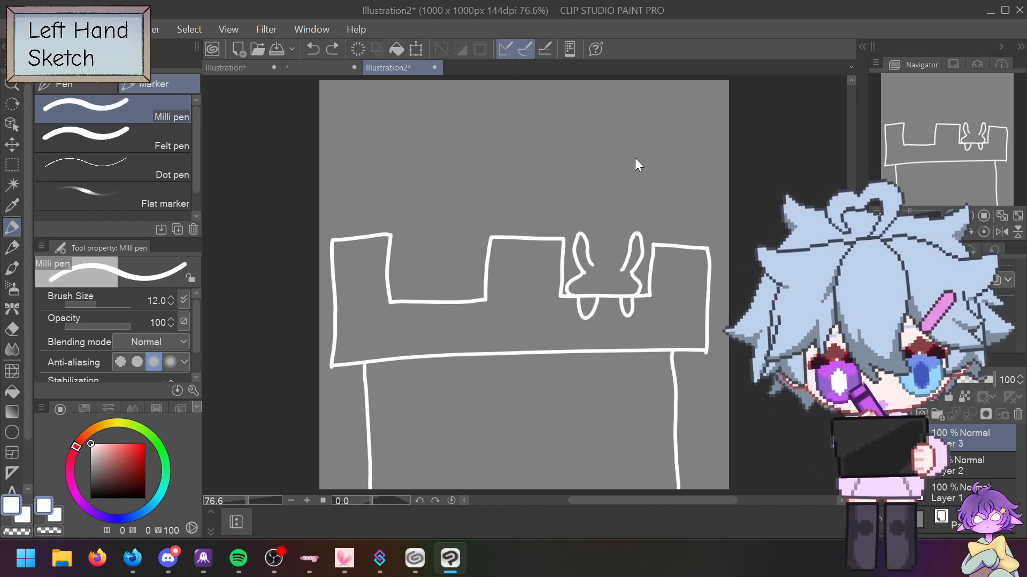
key(ctrl+z)
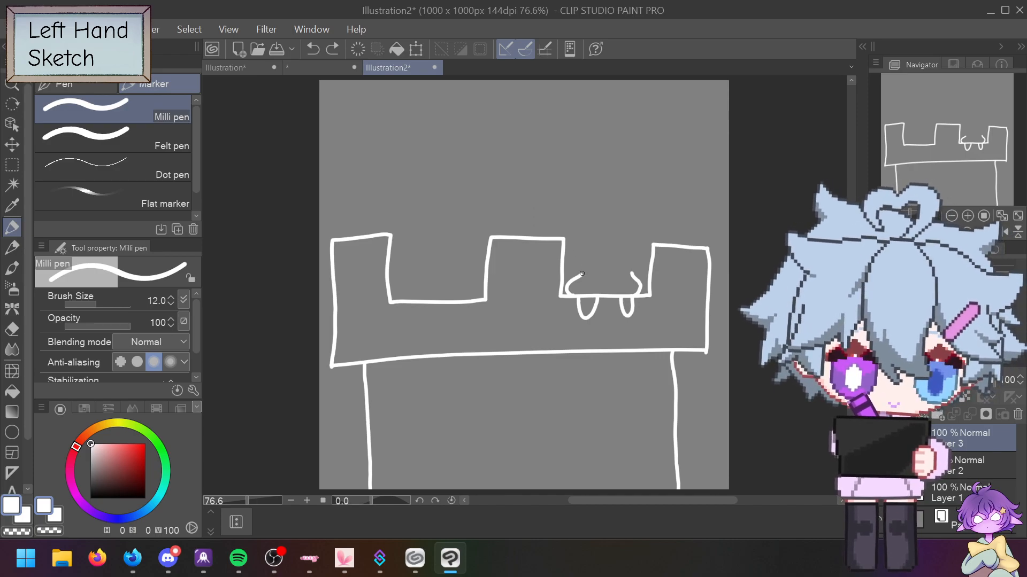
mouse_move(583, 274)
mouse_down()
mouse_move(585, 233)
mouse_move(594, 272)
mouse_up()
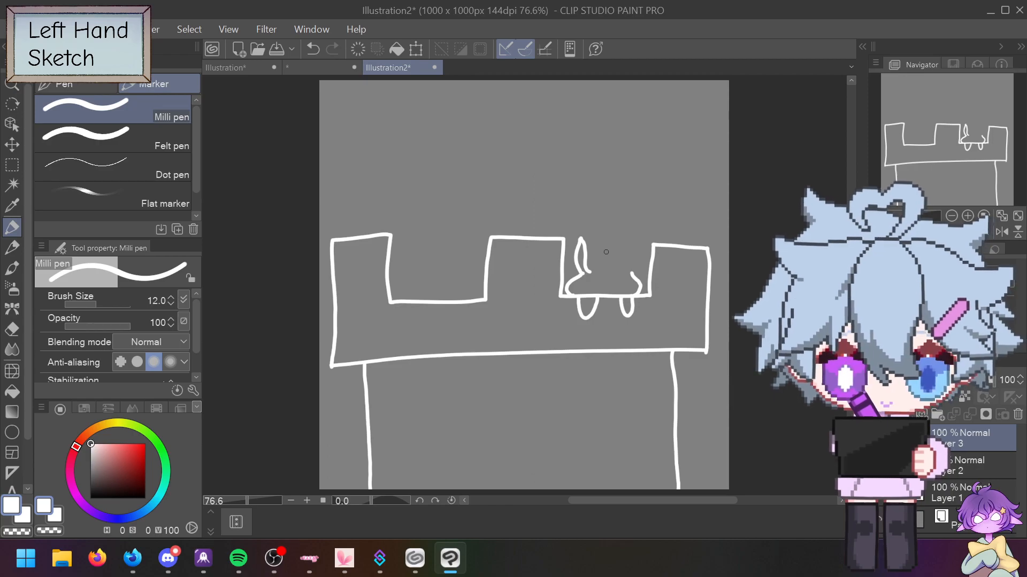
key(ctrl+z)
key(ctrl+z)
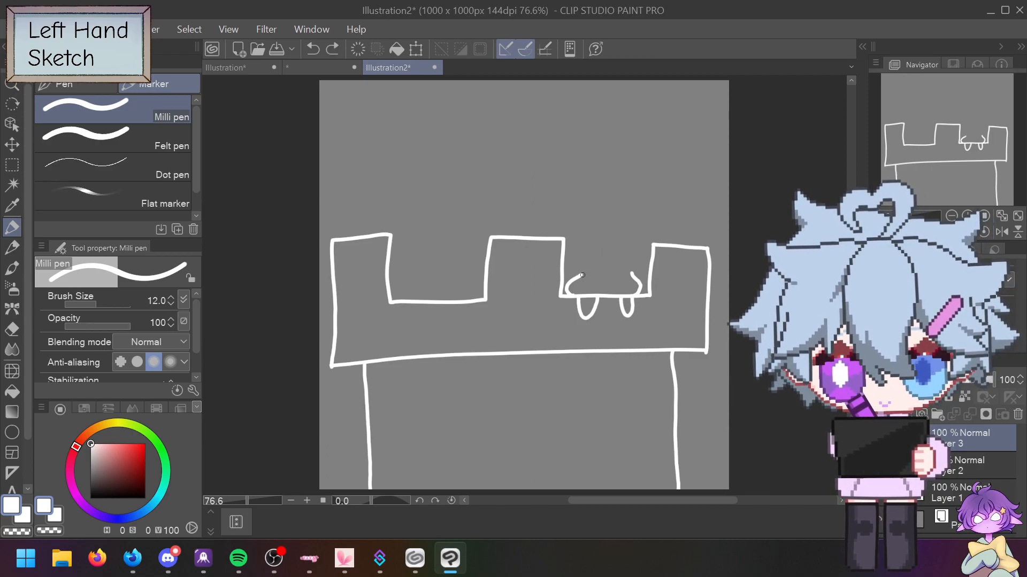
drag(583, 274, 579, 238)
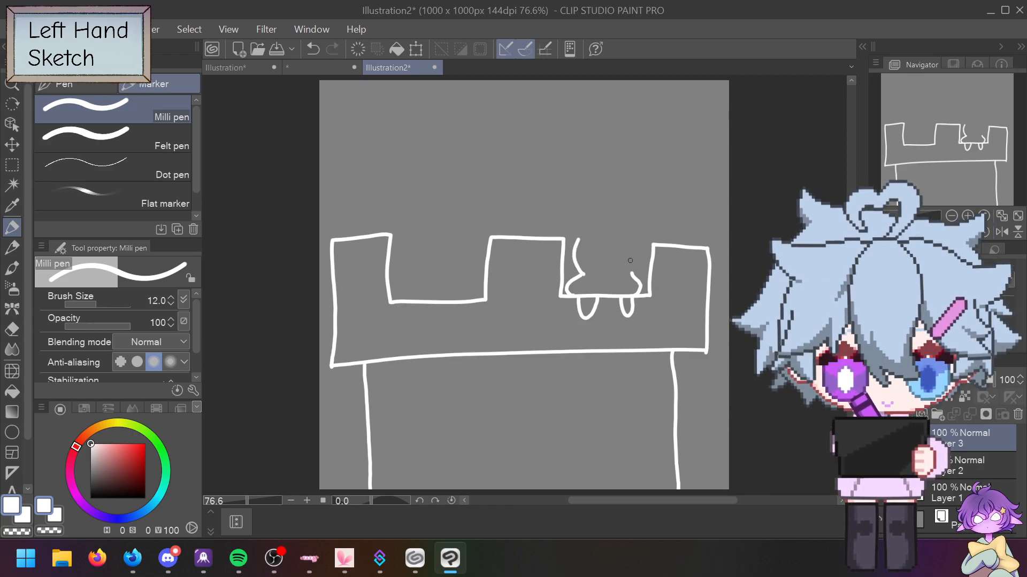
mouse_move(631, 272)
mouse_down()
mouse_move(638, 236)
mouse_move(631, 266)
mouse_move(626, 258)
mouse_move(636, 259)
mouse_move(642, 246)
mouse_move(634, 241)
mouse_move(630, 256)
mouse_move(633, 240)
mouse_move(622, 264)
mouse_up()
key(ctrl+z)
key(ctrl+z)
key(ctrl+z)
key(ctrl+z)
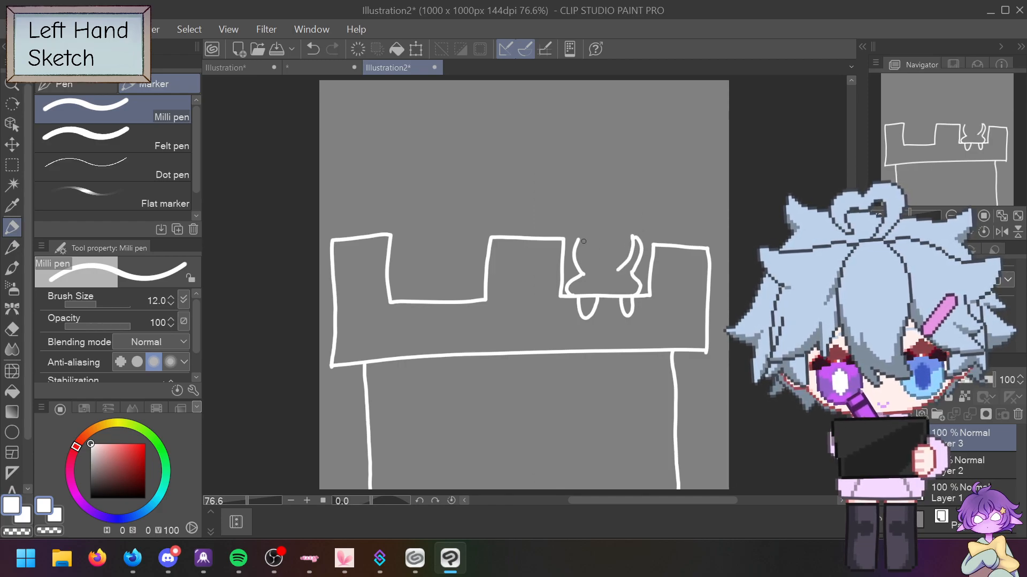
mouse_move(583, 239)
mouse_down()
mouse_move(596, 265)
mouse_move(609, 225)
mouse_move(620, 269)
mouse_up()
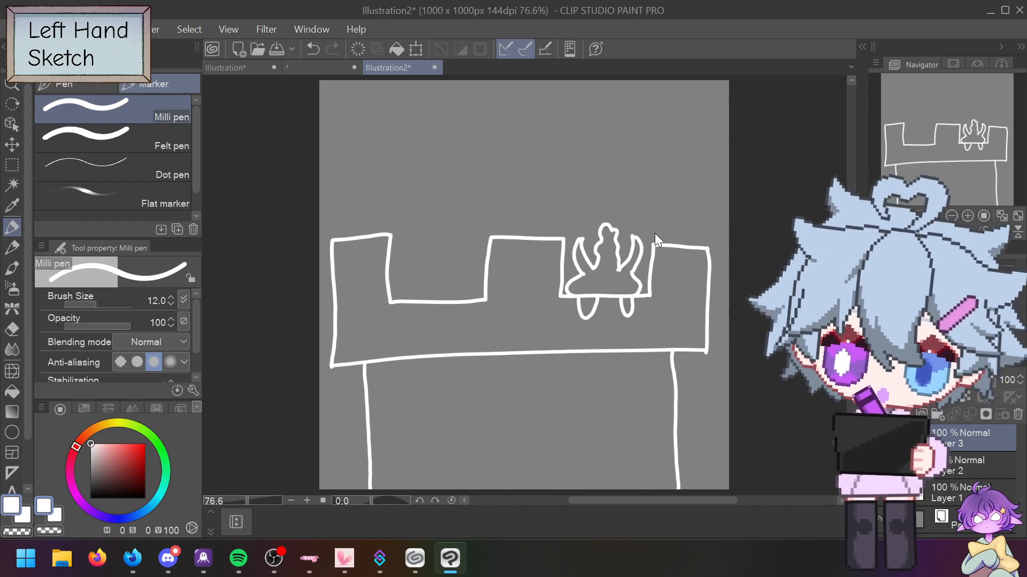
Step: Draw both sides of a flame-shaped head between the horns
key(ctrl+z)
drag(593, 268, 609, 225)
mouse_move(621, 263)
mouse_down()
mouse_move(617, 271)
mouse_move(608, 230)
mouse_up()
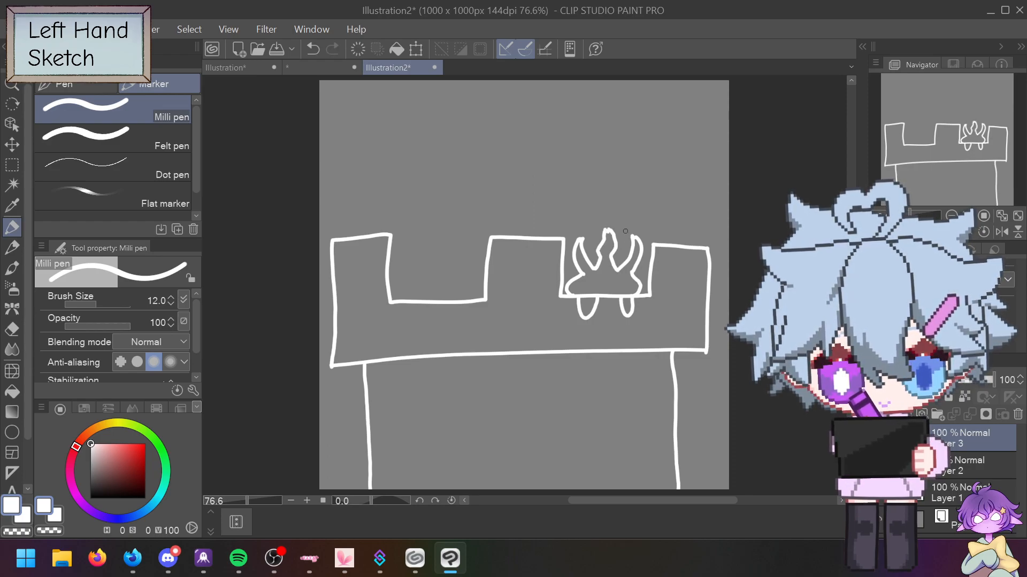
key(ctrl+z)
key(ctrl+z)
key(ctrl+z)
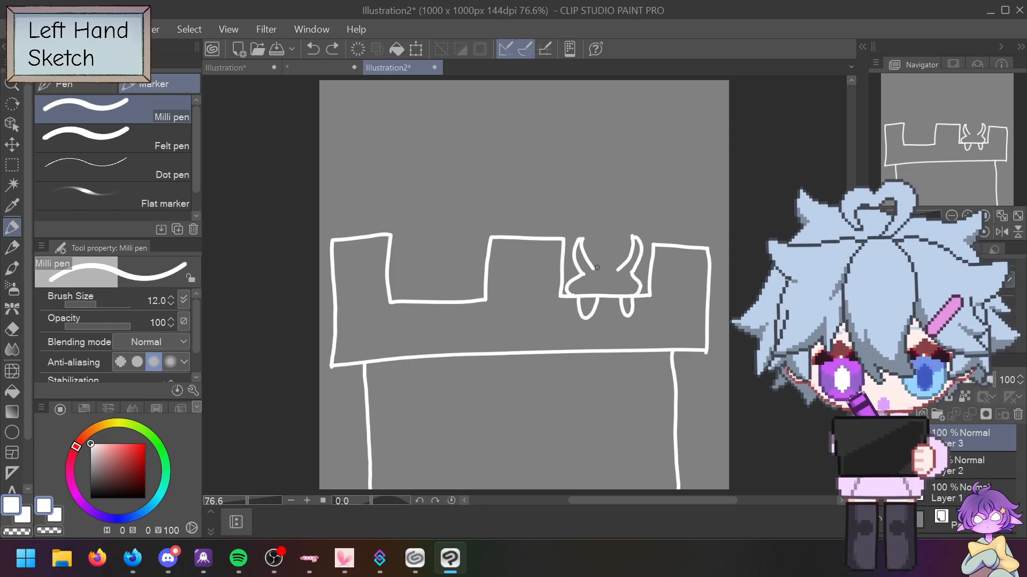
drag(595, 268, 598, 232)
drag(617, 268, 601, 232)
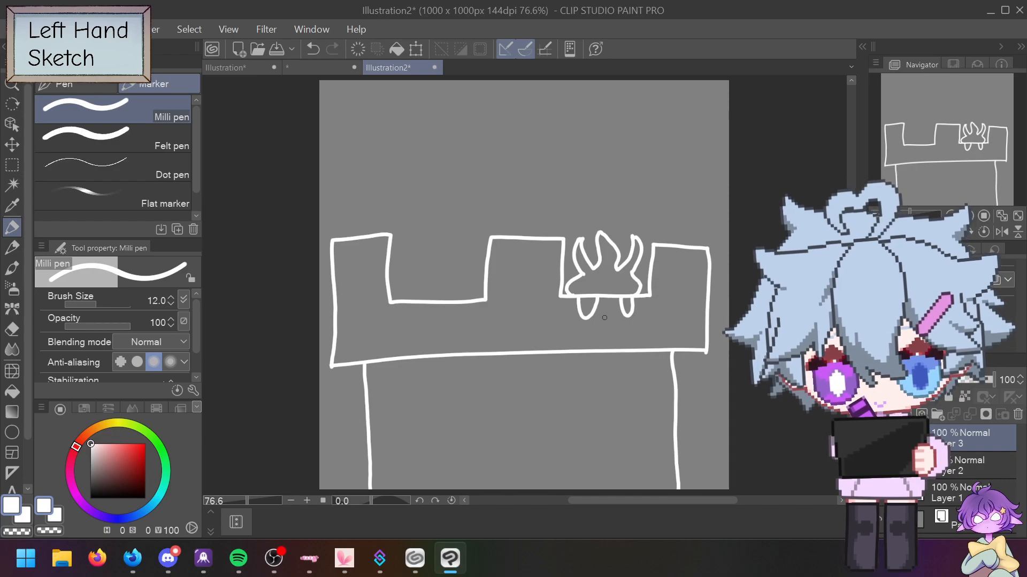
Step: Discard a trial wisp and arc, keeping a short stroke on the flame's right side
mouse_move(606, 313)
mouse_down()
mouse_move(626, 284)
mouse_move(596, 258)
mouse_move(619, 210)
mouse_up()
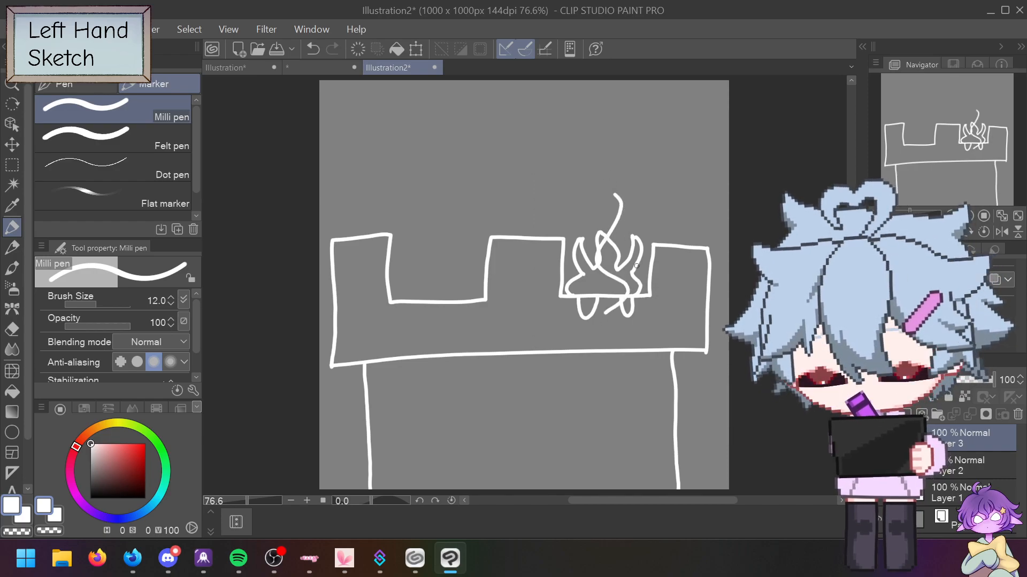
key(ctrl+z)
drag(646, 264, 573, 204)
key(ctrl+z)
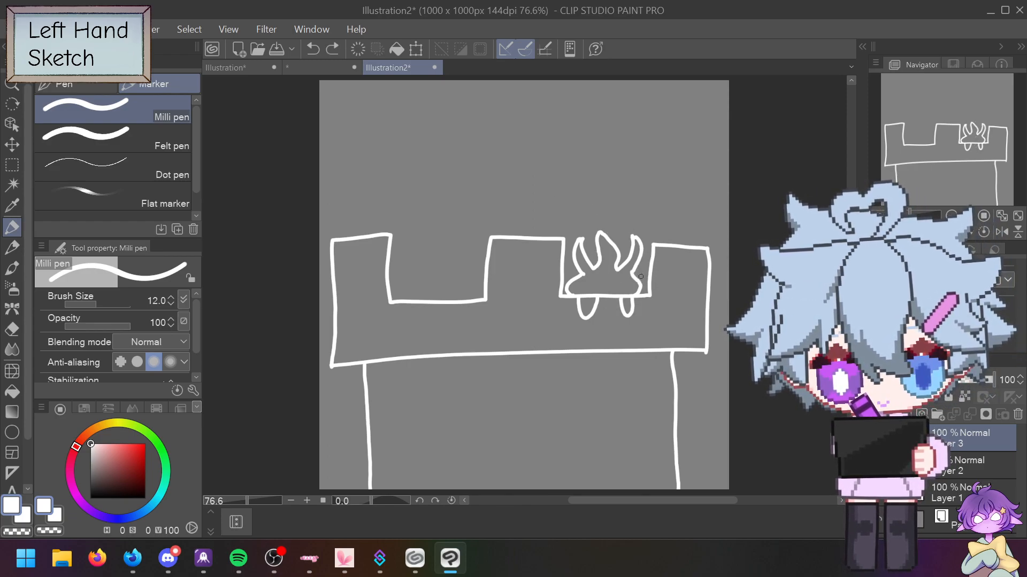
mouse_move(642, 260)
mouse_down()
mouse_move(613, 213)
mouse_move(608, 228)
mouse_move(619, 223)
mouse_up()
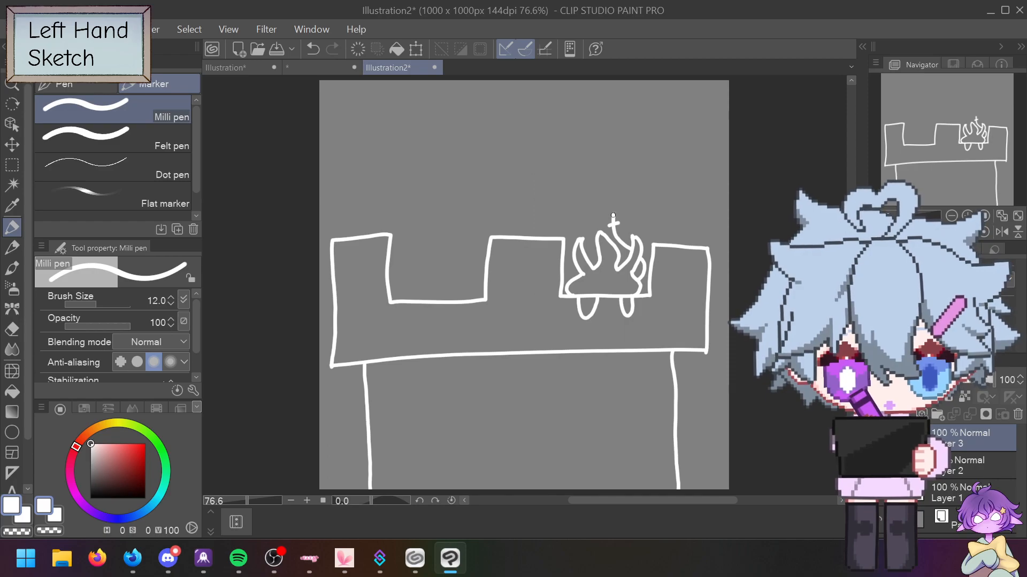
Step: Draw a tall flame wisp rising from the head with a swirl inside
mouse_move(616, 213)
mouse_down()
mouse_move(645, 174)
mouse_move(639, 156)
mouse_move(616, 170)
mouse_up()
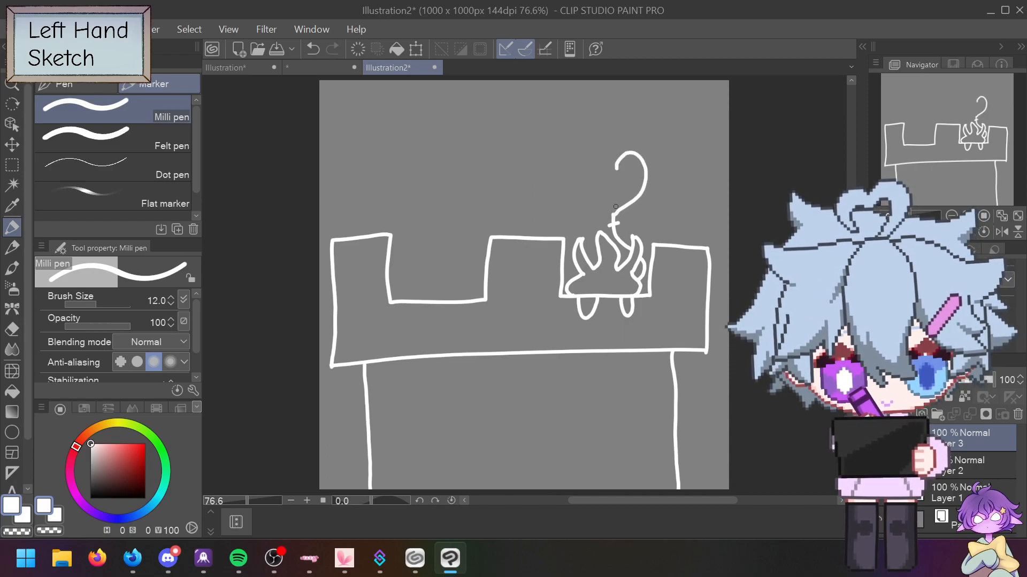
mouse_move(612, 215)
mouse_down()
mouse_move(579, 194)
mouse_move(577, 162)
mouse_move(604, 137)
mouse_move(610, 113)
mouse_move(616, 167)
mouse_move(628, 181)
mouse_move(635, 172)
mouse_move(636, 193)
mouse_move(626, 196)
mouse_move(623, 184)
mouse_move(635, 189)
mouse_move(618, 199)
mouse_move(596, 193)
mouse_move(613, 194)
mouse_move(607, 181)
mouse_move(604, 205)
mouse_up()
key(ctrl+z)
key(ctrl+z)
mouse_move(602, 159)
mouse_down()
mouse_move(607, 149)
mouse_move(597, 170)
mouse_up()
key(ctrl+z)
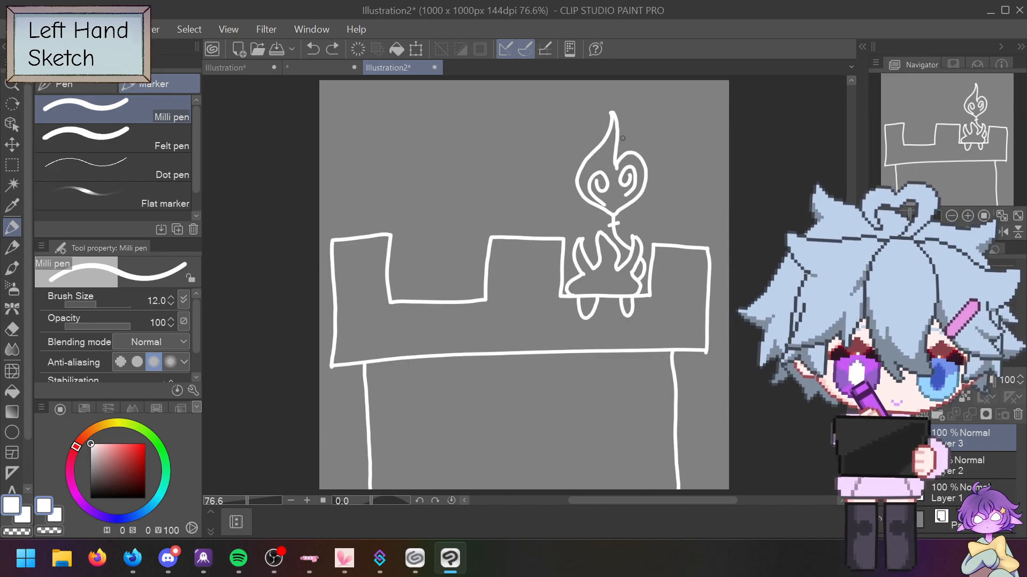
Step: Try several curls above the wisp, then draw a foot under the left gap
mouse_move(624, 124)
mouse_down()
mouse_move(637, 100)
mouse_move(626, 114)
mouse_move(643, 114)
mouse_up()
key(ctrl+z)
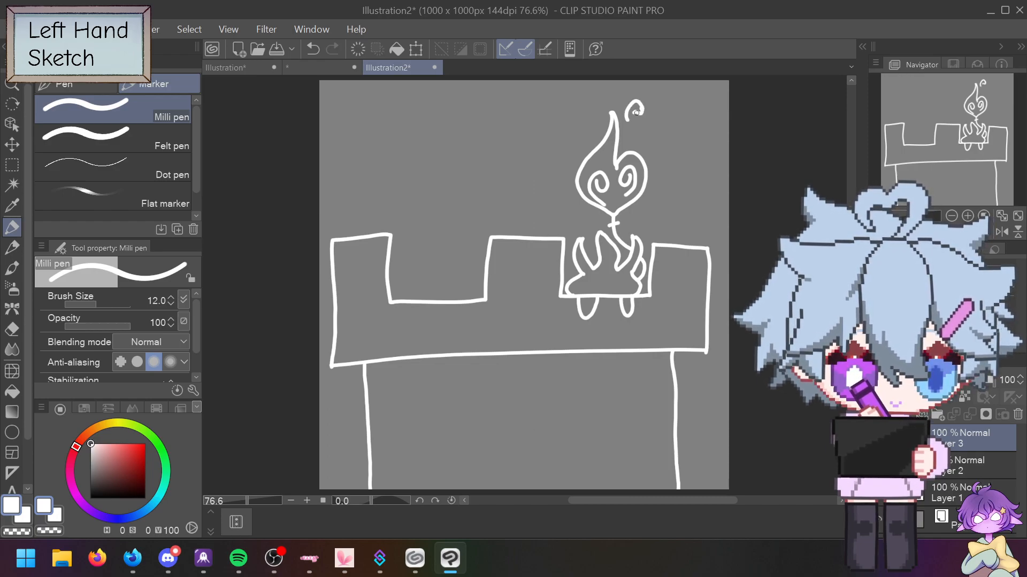
key(ctrl+z)
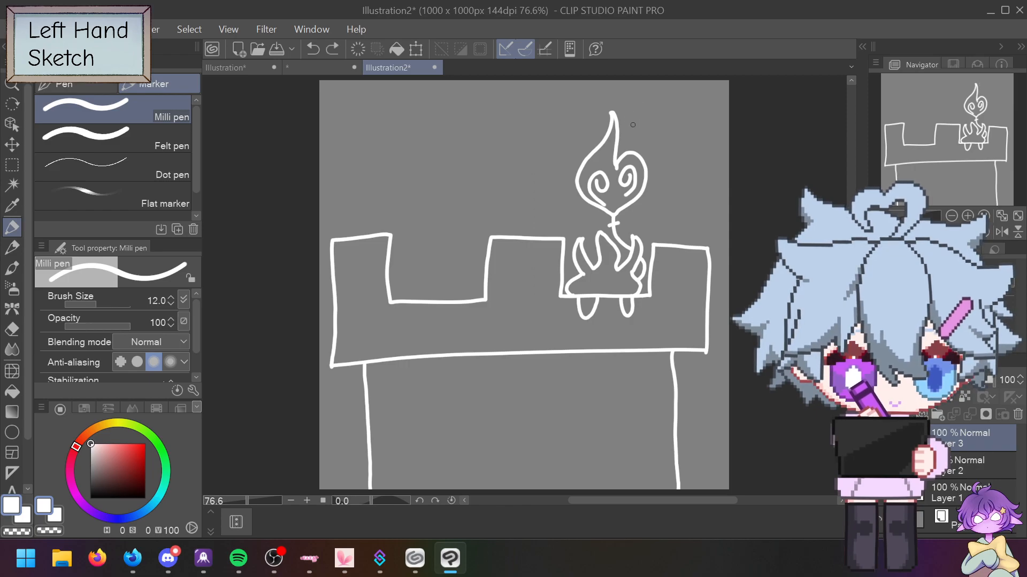
mouse_move(628, 128)
mouse_down()
mouse_move(648, 101)
mouse_move(644, 113)
mouse_up()
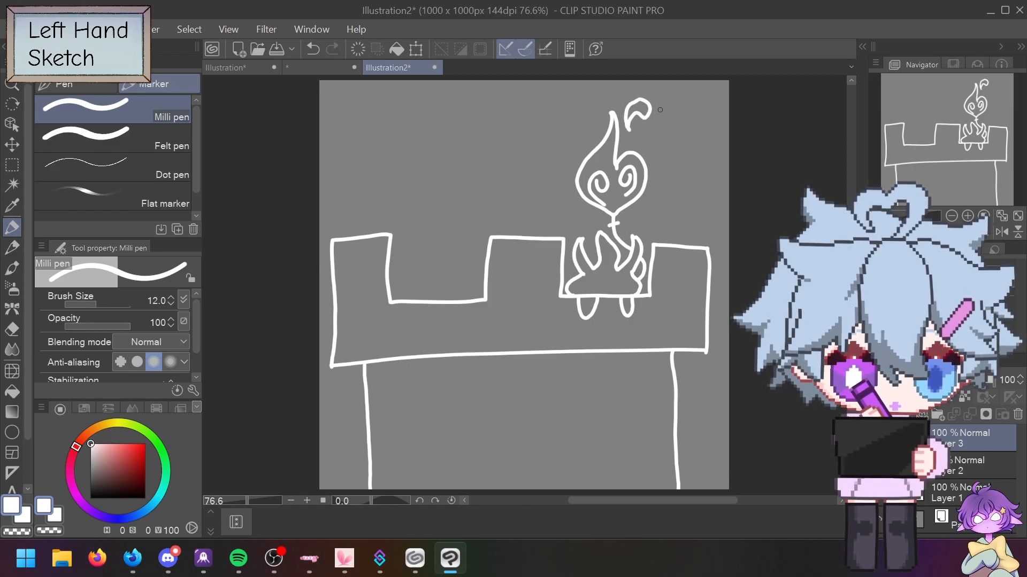
key(ctrl+z)
key(ctrl+z)
key(ctrl+y)
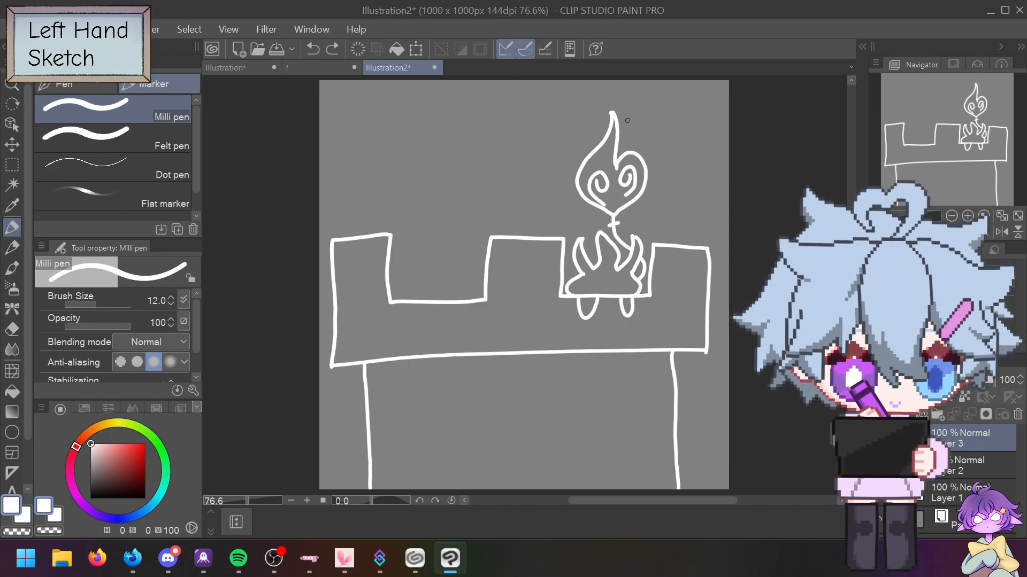
drag(625, 121, 645, 104)
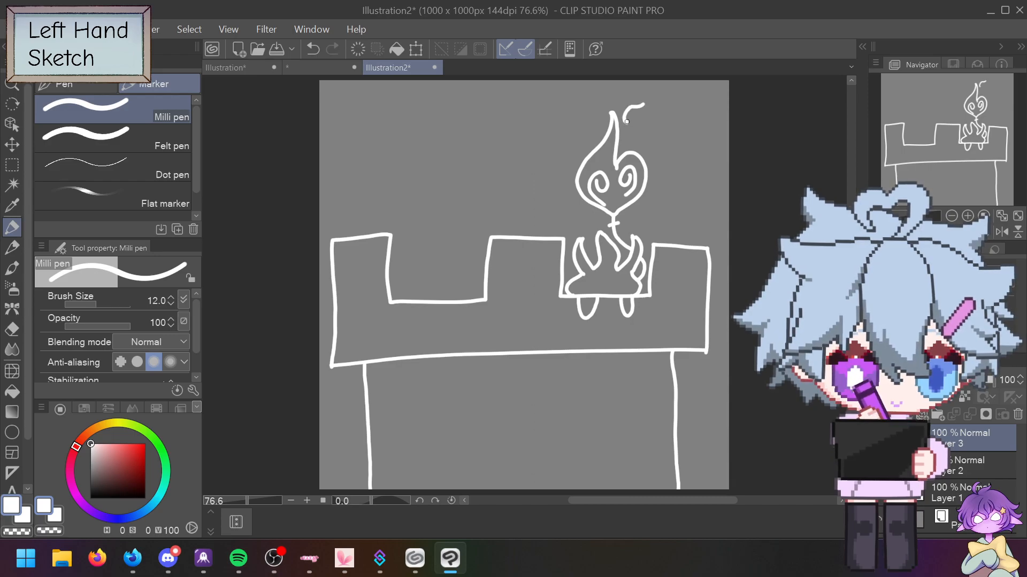
key(ctrl+z)
mouse_move(626, 126)
mouse_down()
mouse_move(647, 113)
mouse_move(629, 126)
mouse_up()
key(ctrl+z)
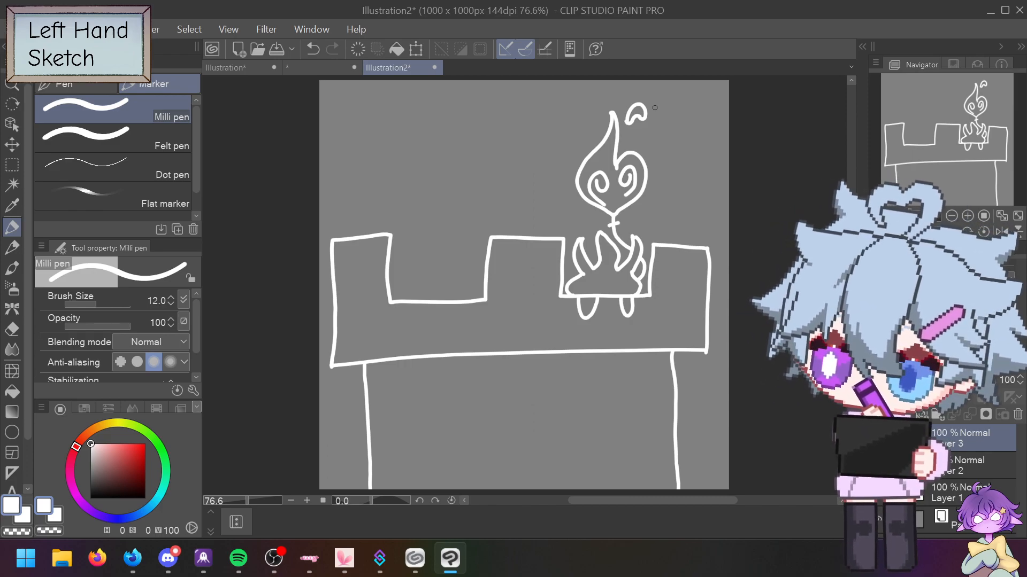
mouse_move(401, 303)
mouse_down()
mouse_move(407, 319)
mouse_move(421, 302)
mouse_move(464, 317)
mouse_move(467, 302)
mouse_up()
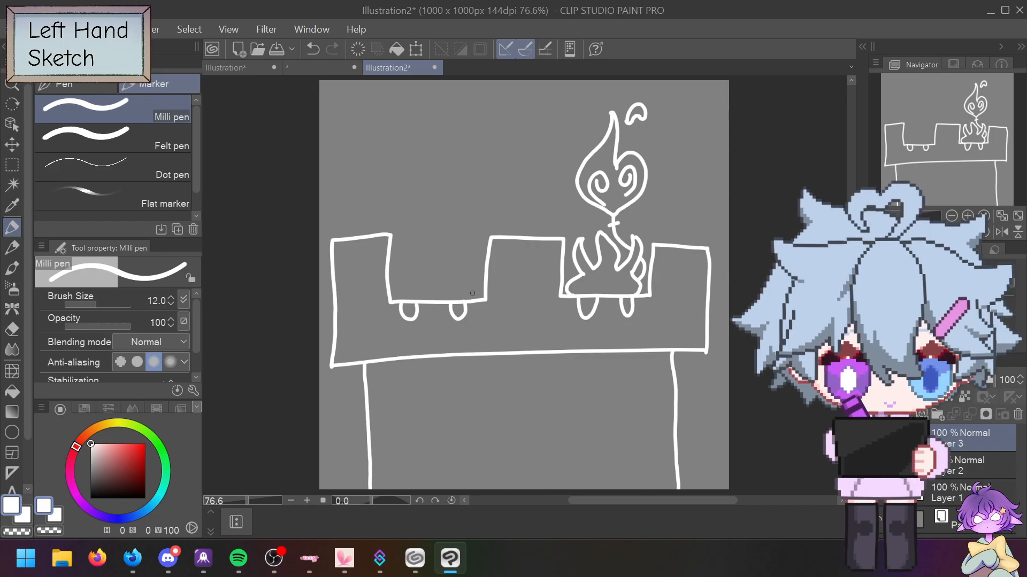
mouse_move(402, 300)
mouse_down()
mouse_move(413, 276)
mouse_move(468, 286)
mouse_up()
key(ctrl+z)
key(ctrl+z)
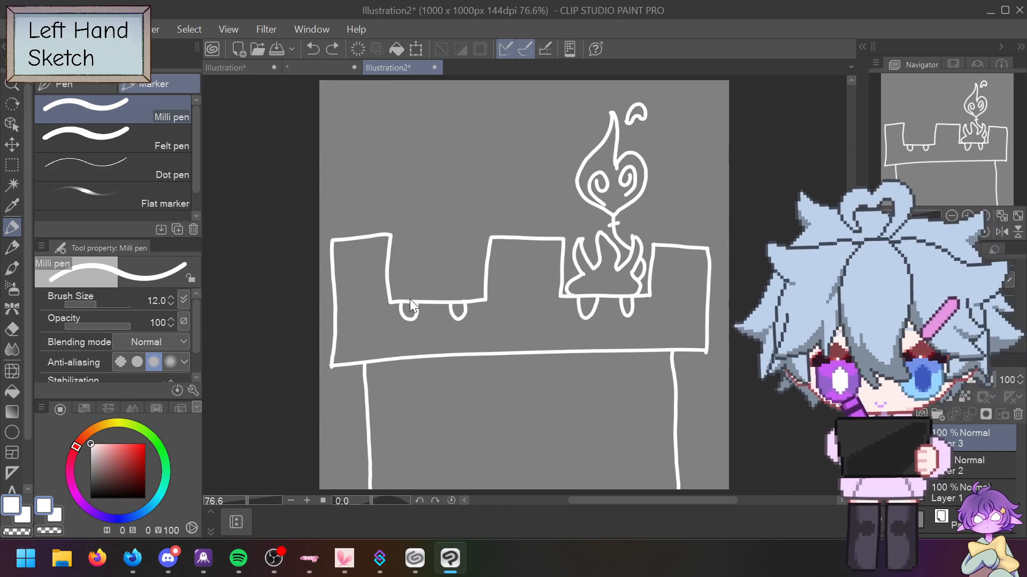
drag(401, 301, 404, 275)
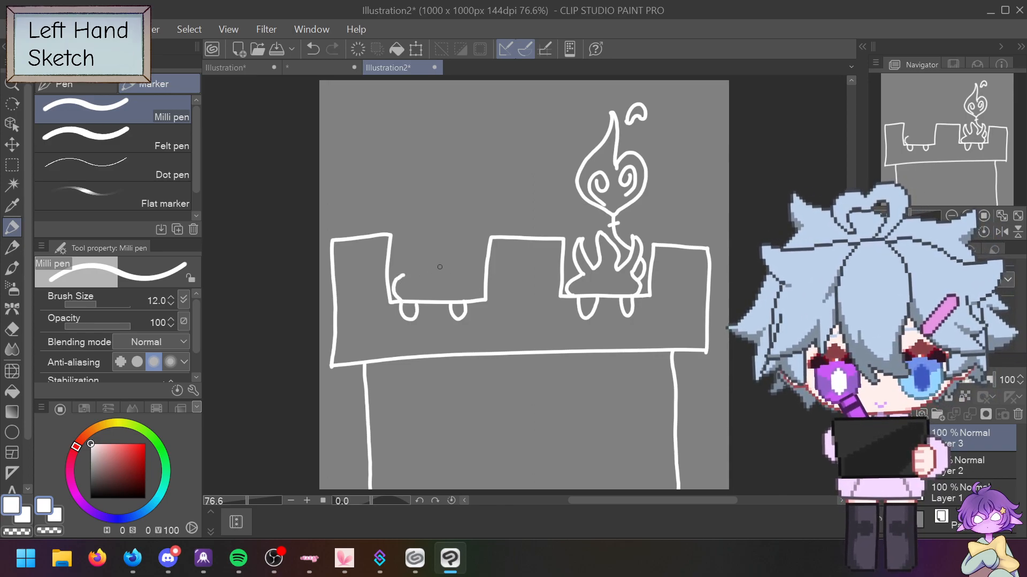
mouse_move(466, 300)
mouse_down()
mouse_move(473, 273)
mouse_move(456, 256)
mouse_move(463, 232)
mouse_move(453, 223)
mouse_move(448, 250)
mouse_move(432, 226)
mouse_move(428, 254)
mouse_move(412, 227)
mouse_move(409, 274)
mouse_up()
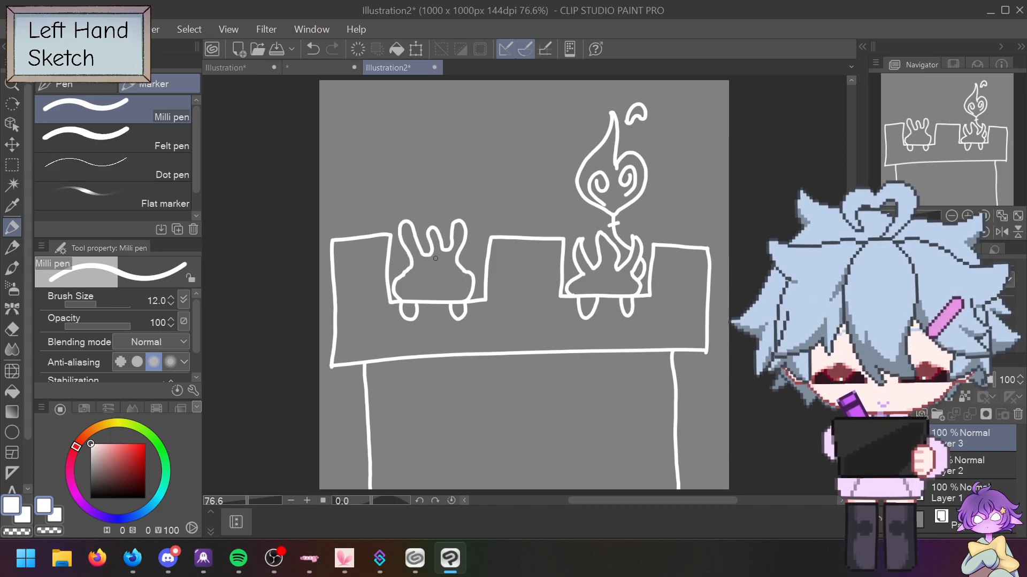
key(ctrl+z)
mouse_move(454, 253)
mouse_down()
mouse_move(462, 264)
mouse_move(469, 239)
mouse_move(488, 226)
mouse_up()
key(ctrl+z)
key(ctrl+z)
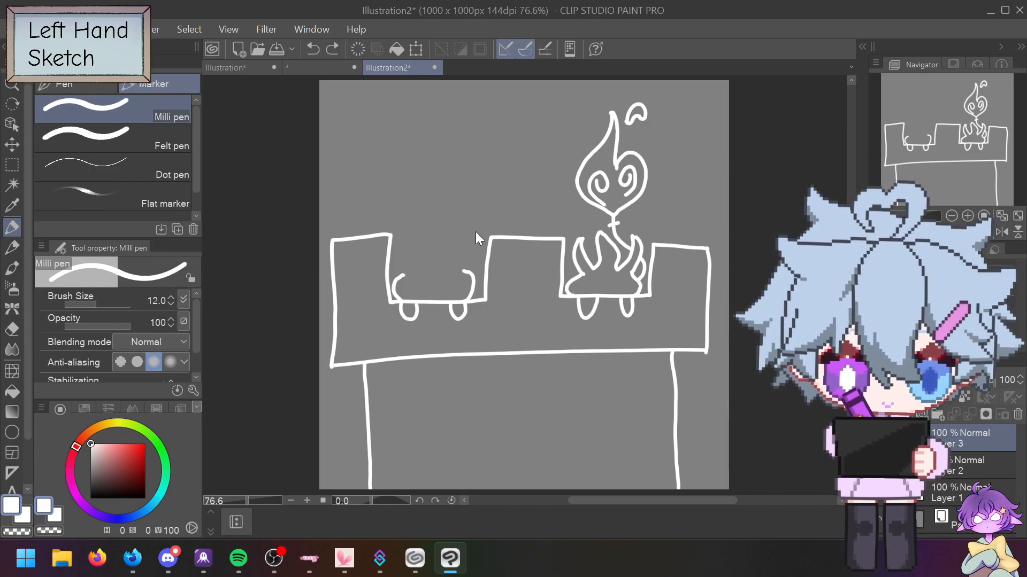
mouse_move(464, 272)
mouse_down()
mouse_move(472, 246)
mouse_move(464, 251)
mouse_move(472, 246)
mouse_move(494, 266)
mouse_move(497, 251)
mouse_move(481, 229)
mouse_move(445, 239)
mouse_move(443, 202)
mouse_move(435, 226)
mouse_move(440, 207)
mouse_move(424, 233)
mouse_move(395, 249)
mouse_up()
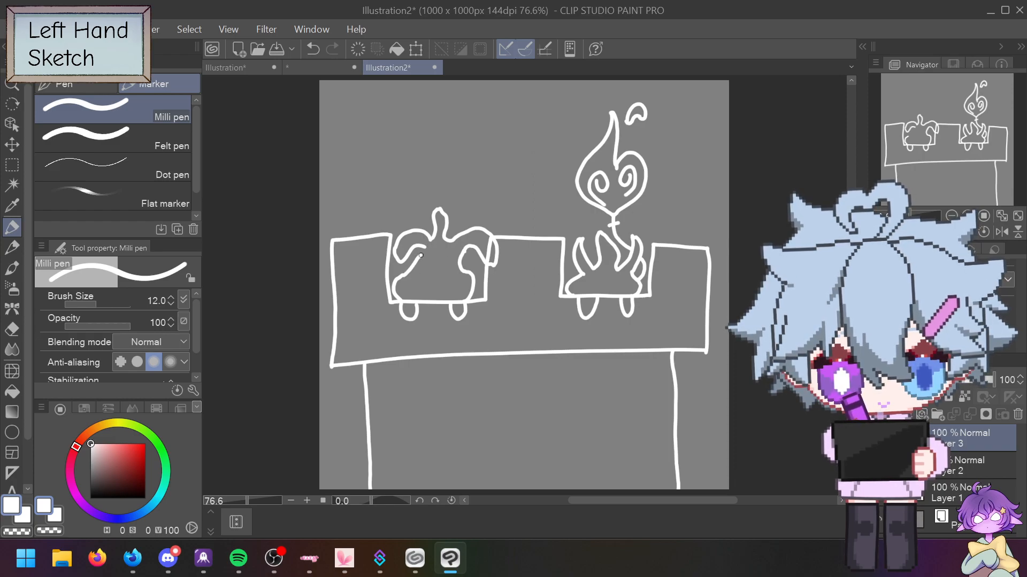
key(ctrl+z)
key(ctrl+z)
key(ctrl+z)
key(ctrl+z)
key(ctrl+z)
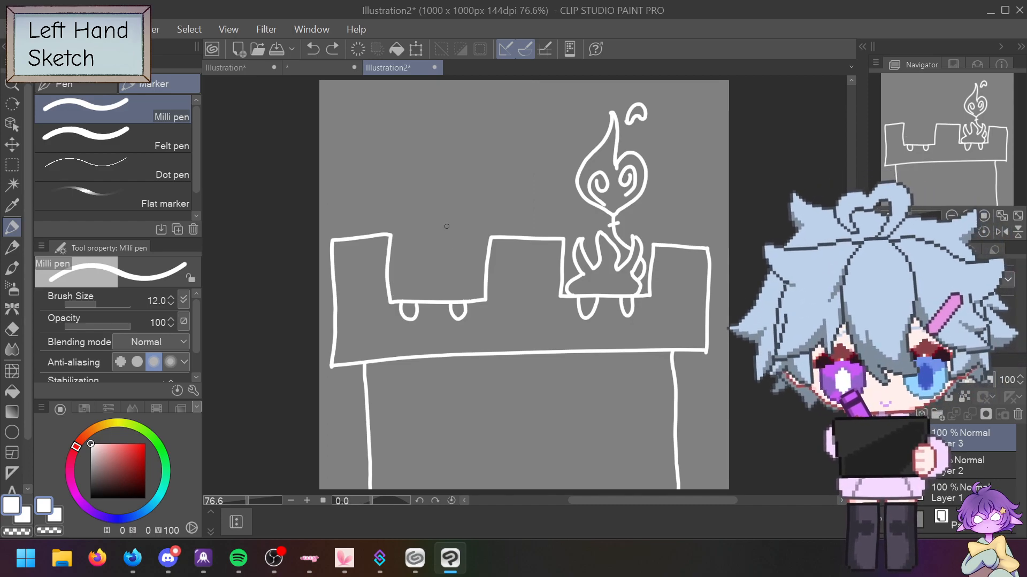
Step: Sketch the left creature's sides and curved paw lines in the left gap
mouse_move(466, 301)
mouse_down()
mouse_move(474, 290)
mouse_move(460, 279)
mouse_up()
mouse_move(401, 301)
mouse_down()
mouse_move(394, 290)
mouse_move(407, 279)
mouse_up()
key(ctrl+z)
key(ctrl+z)
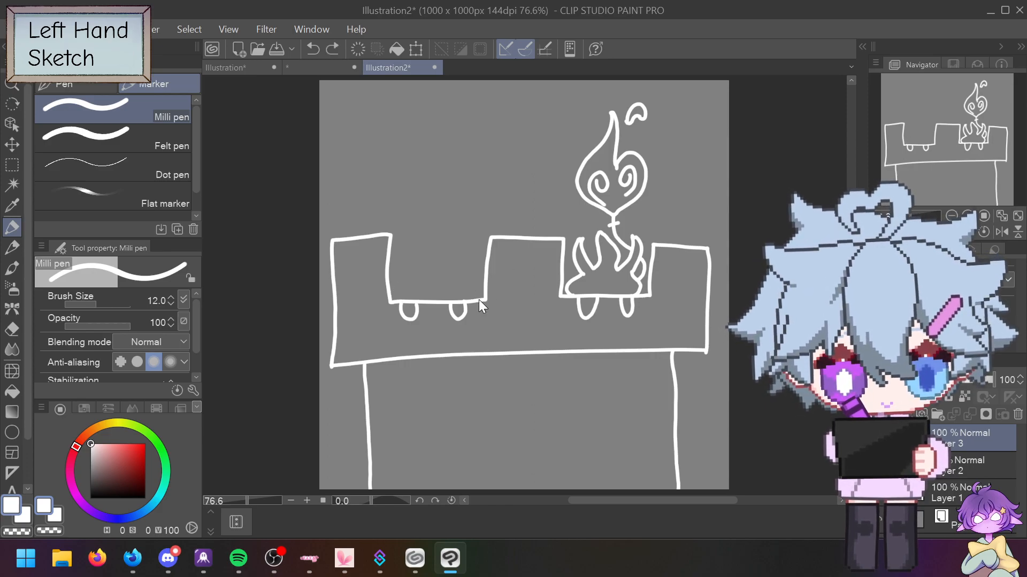
drag(473, 294, 461, 276)
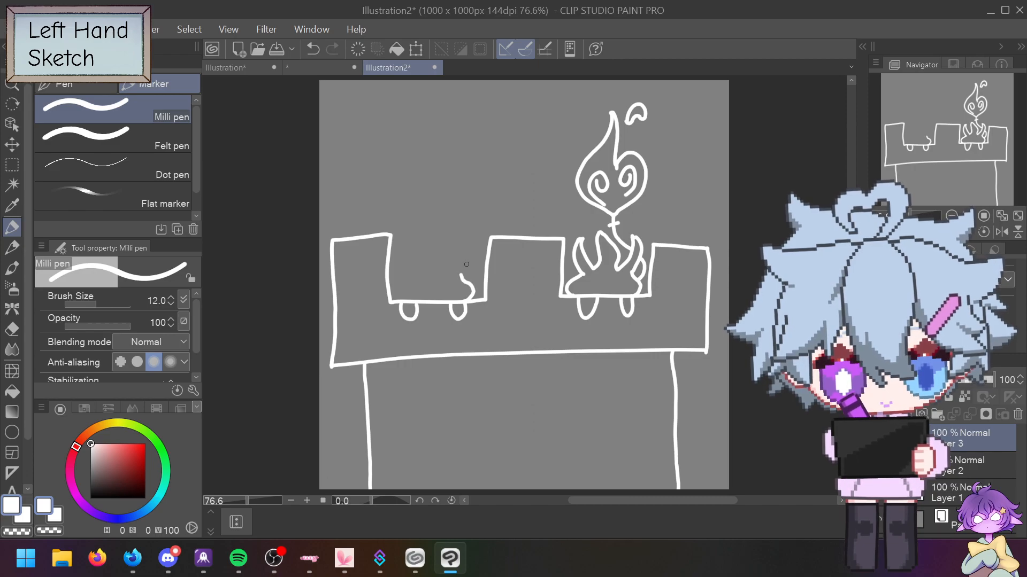
mouse_move(397, 297)
mouse_down()
mouse_move(408, 276)
mouse_move(397, 267)
mouse_move(385, 294)
mouse_move(373, 276)
mouse_move(394, 259)
mouse_up()
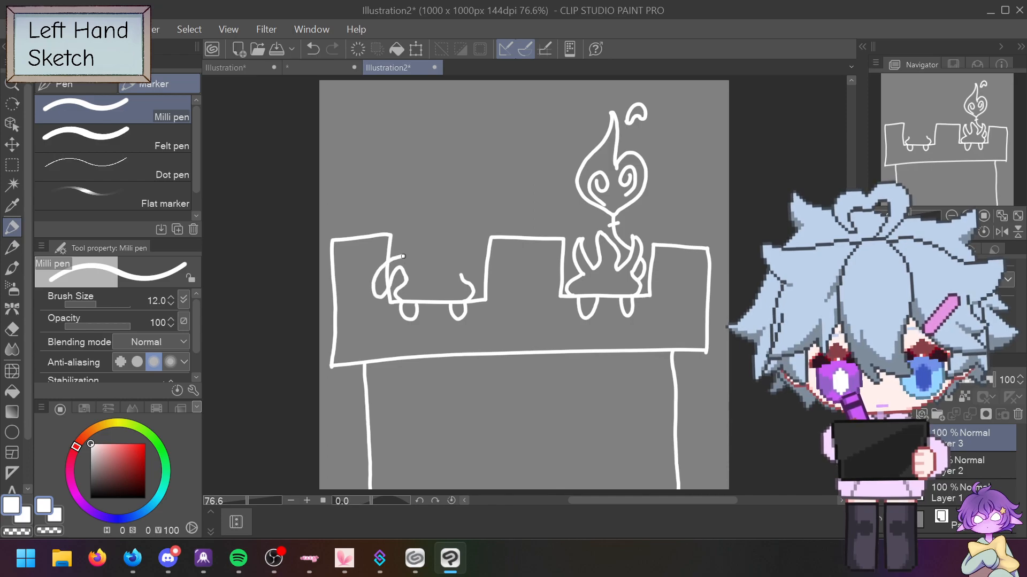
key(ctrl+z)
mouse_move(407, 281)
mouse_down()
mouse_move(380, 291)
mouse_move(379, 269)
mouse_move(401, 250)
mouse_move(396, 270)
mouse_move(416, 258)
mouse_up()
key(ctrl+z)
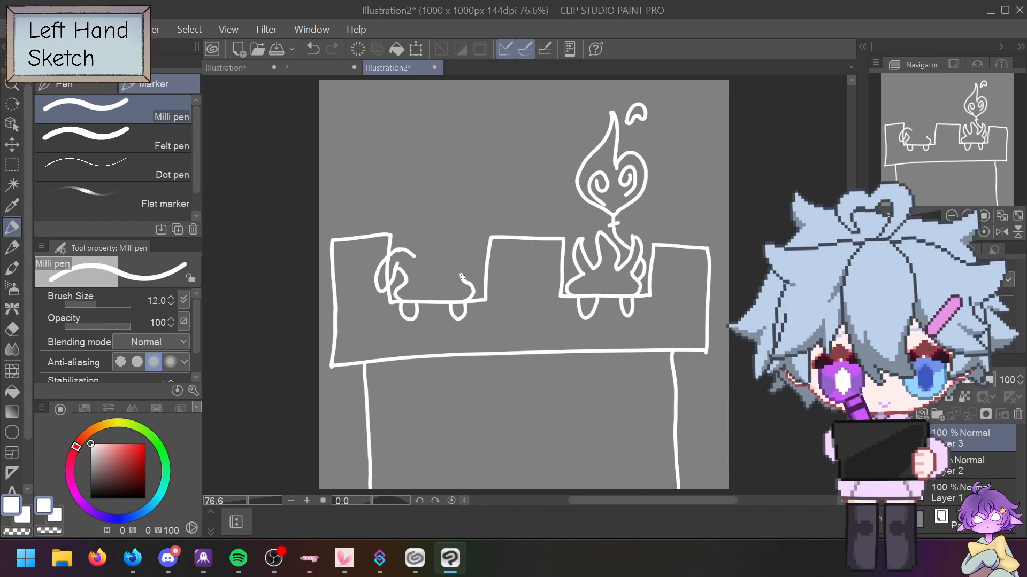
Step: Rework the left creature's paw hooks through repeated undos and redraws
mouse_move(459, 262)
mouse_down()
mouse_move(477, 281)
mouse_move(472, 270)
mouse_move(497, 275)
mouse_up()
key(ctrl+z)
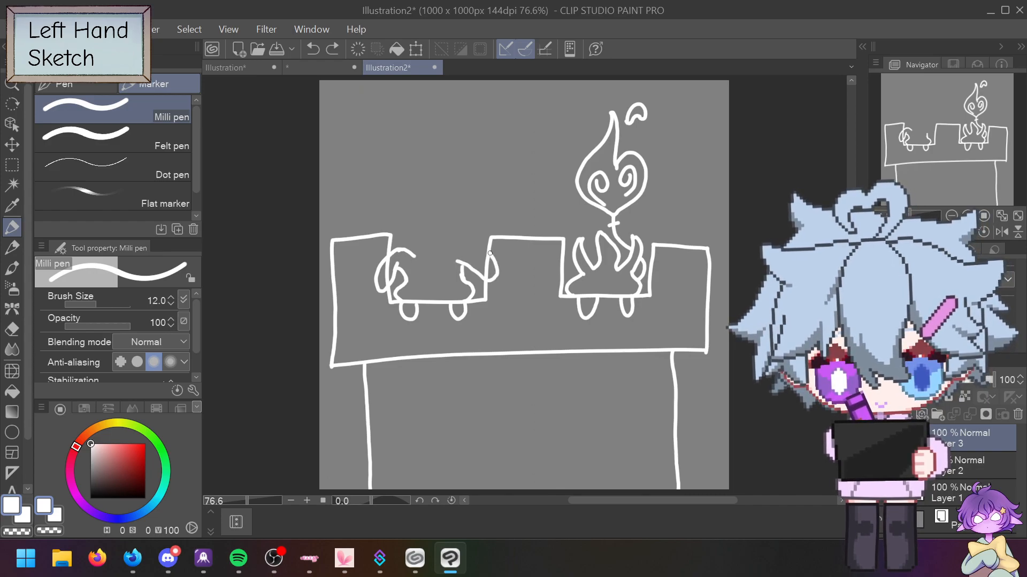
key(ctrl+z)
key(ctrl+z)
key(ctrl+z)
key(ctrl+z)
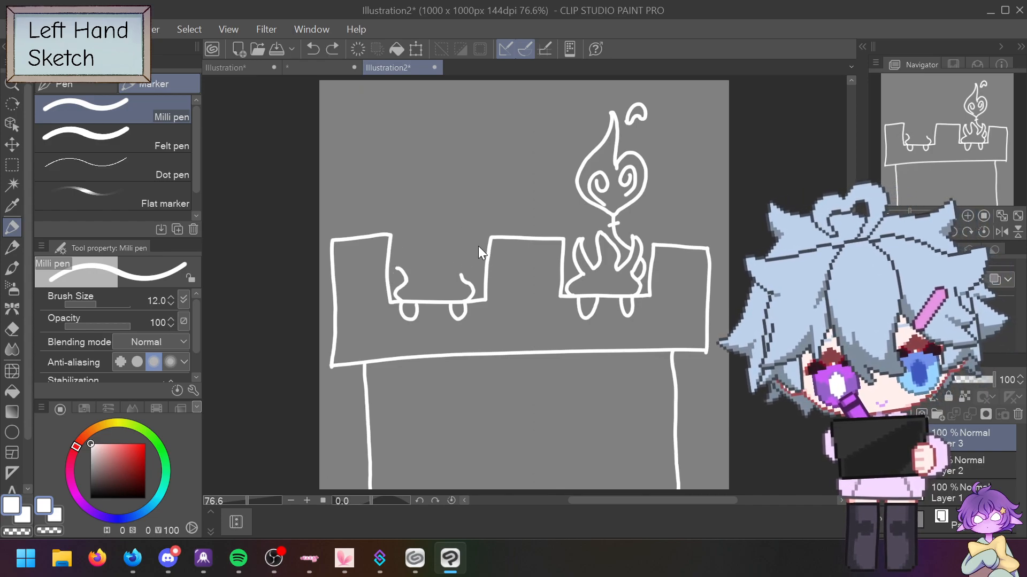
key(ctrl+z)
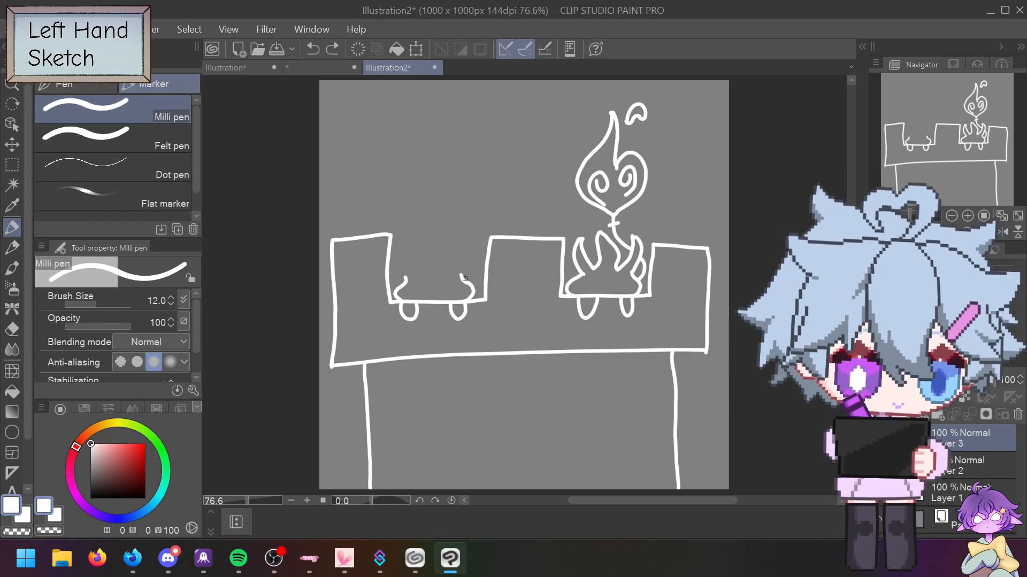
mouse_move(462, 279)
mouse_down()
mouse_move(463, 258)
mouse_move(482, 282)
mouse_move(490, 266)
mouse_move(471, 233)
mouse_move(445, 235)
mouse_move(448, 263)
mouse_up()
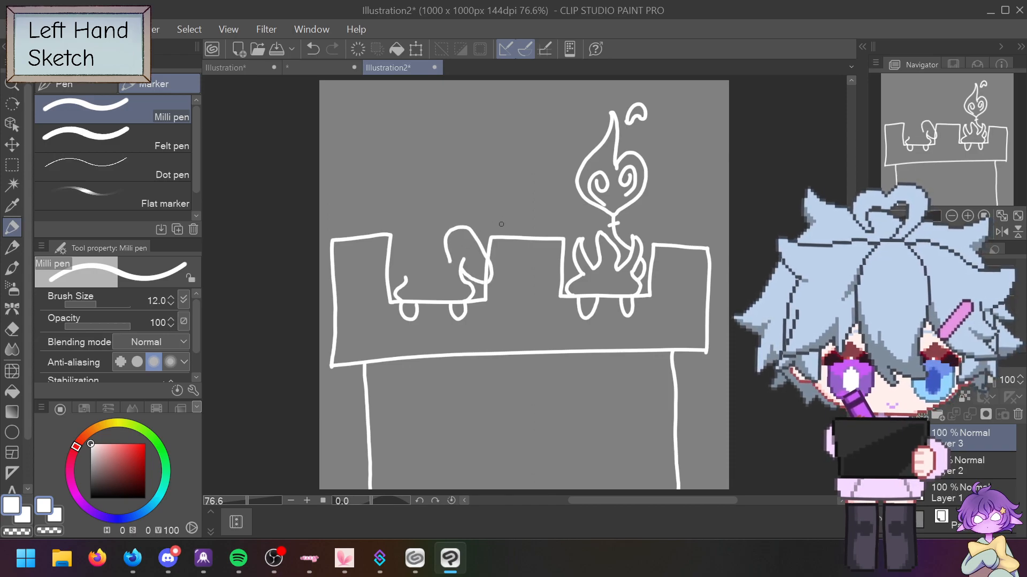
key(ctrl+z)
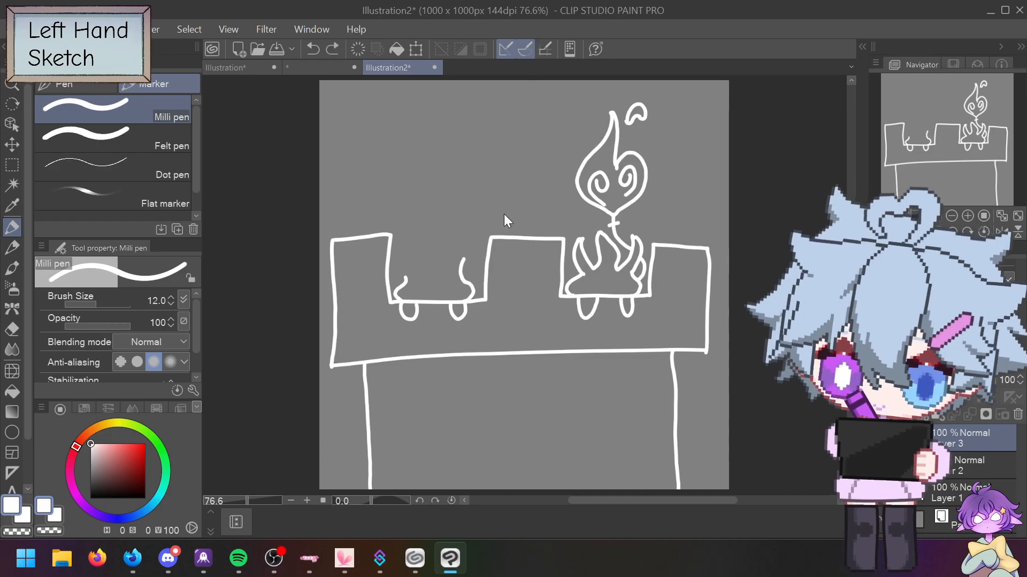
key(ctrl+z)
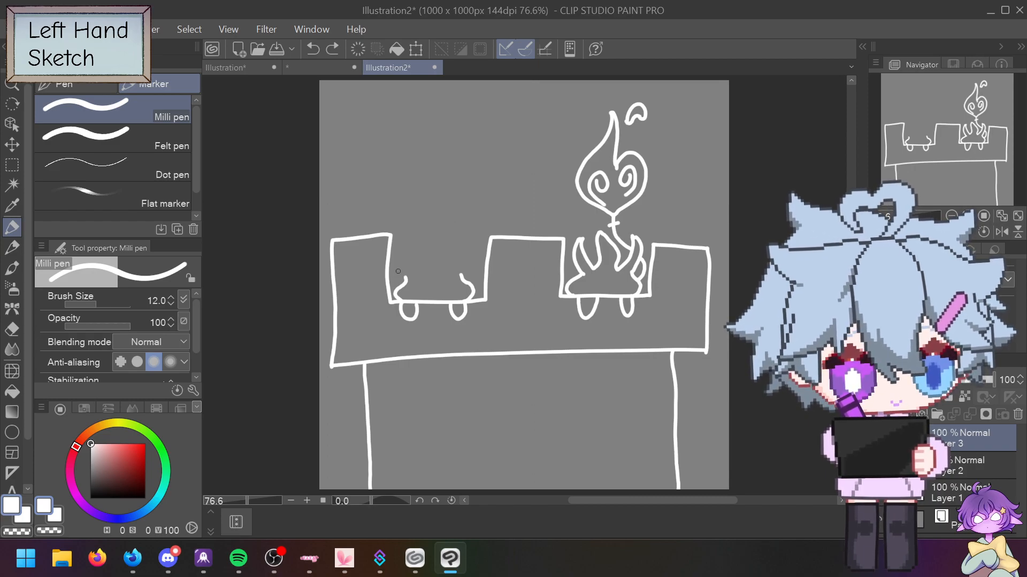
mouse_move(397, 260)
mouse_down()
mouse_move(380, 290)
mouse_move(368, 278)
mouse_move(384, 250)
mouse_move(412, 252)
mouse_move(407, 279)
mouse_move(410, 254)
mouse_up()
key(ctrl+z)
key(ctrl+z)
key(ctrl+z)
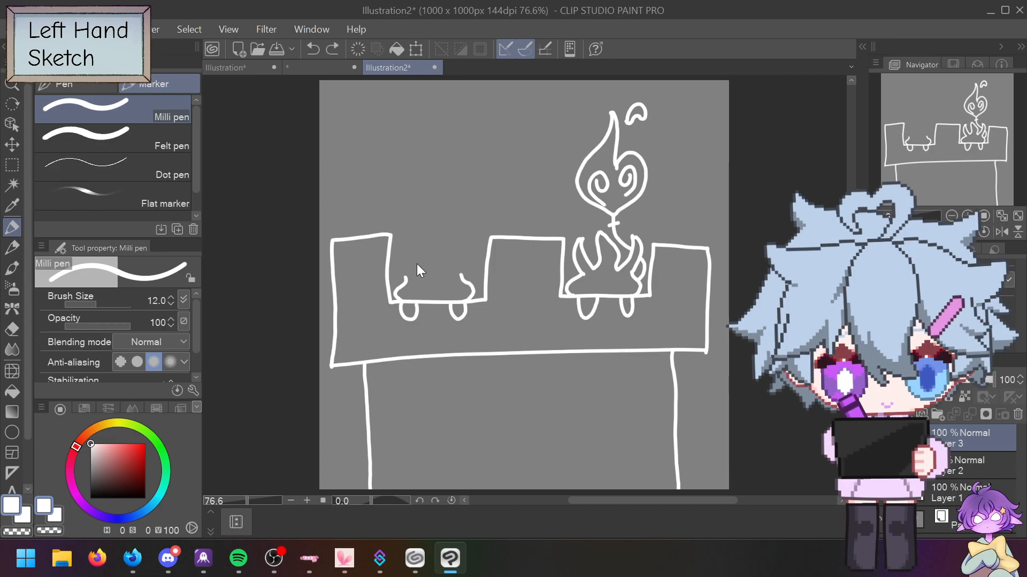
Step: Outline the left creature's paws and body and raise a flame-shaped top
mouse_move(405, 264)
mouse_down()
mouse_move(370, 289)
mouse_move(395, 240)
mouse_move(415, 236)
mouse_move(417, 259)
mouse_move(463, 261)
mouse_move(472, 278)
mouse_up()
mouse_move(488, 288)
mouse_down()
mouse_move(488, 260)
mouse_move(471, 231)
mouse_move(453, 252)
mouse_move(431, 213)
mouse_up()
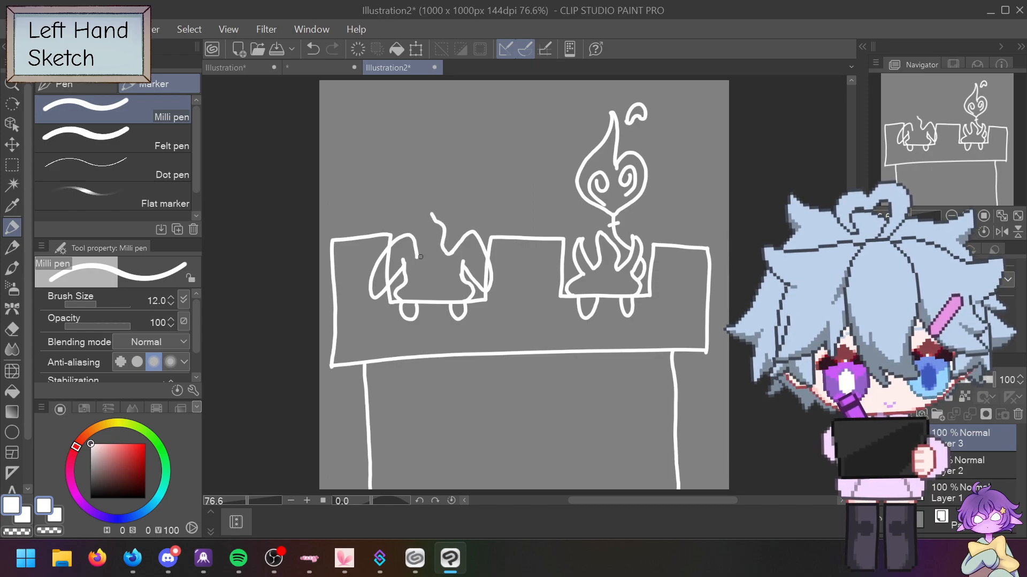
drag(417, 258, 432, 210)
key(ctrl+z)
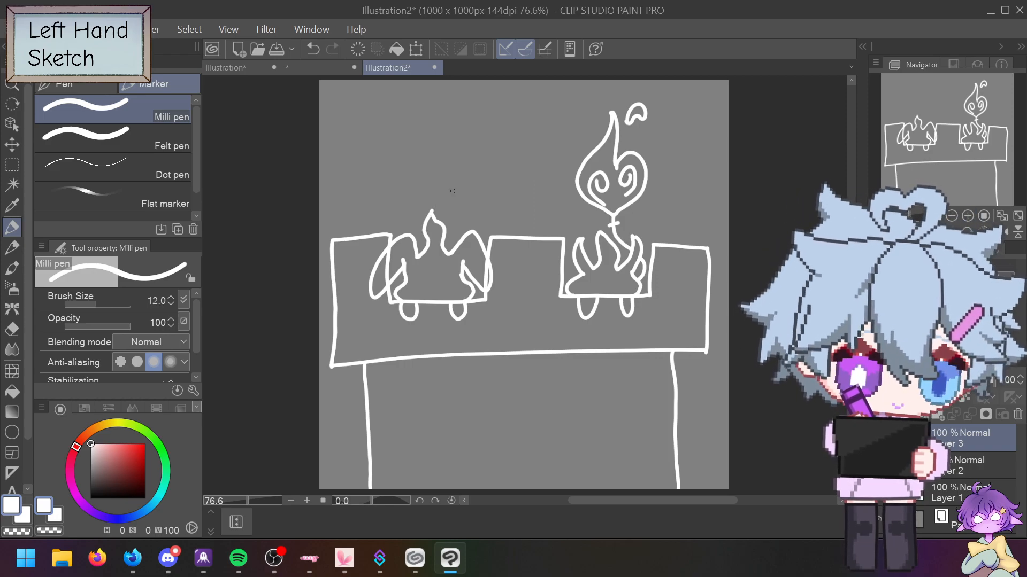
key(ctrl+z)
key(ctrl+z)
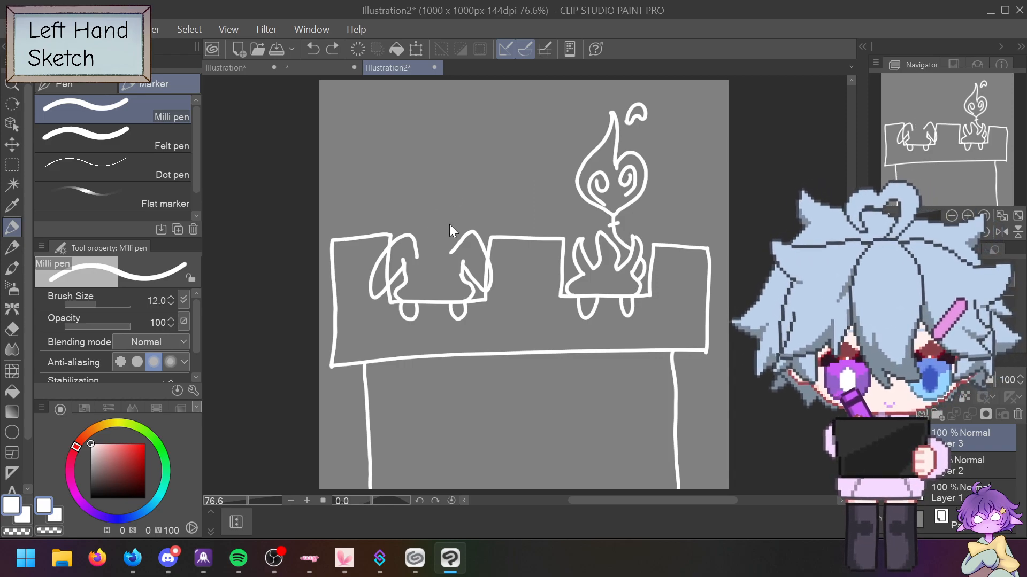
drag(451, 252, 438, 215)
key(ctrl+z)
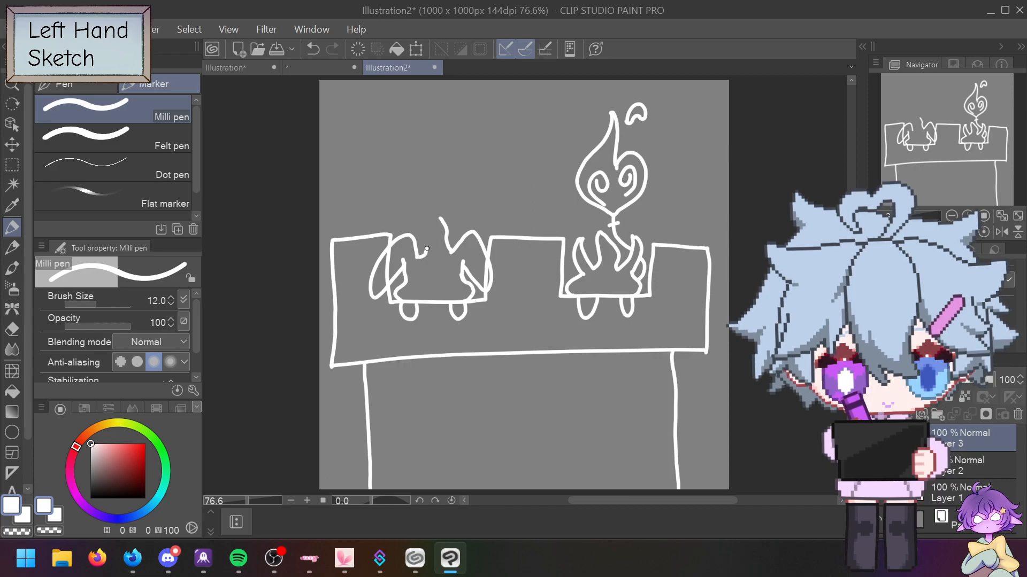
drag(426, 235, 432, 219)
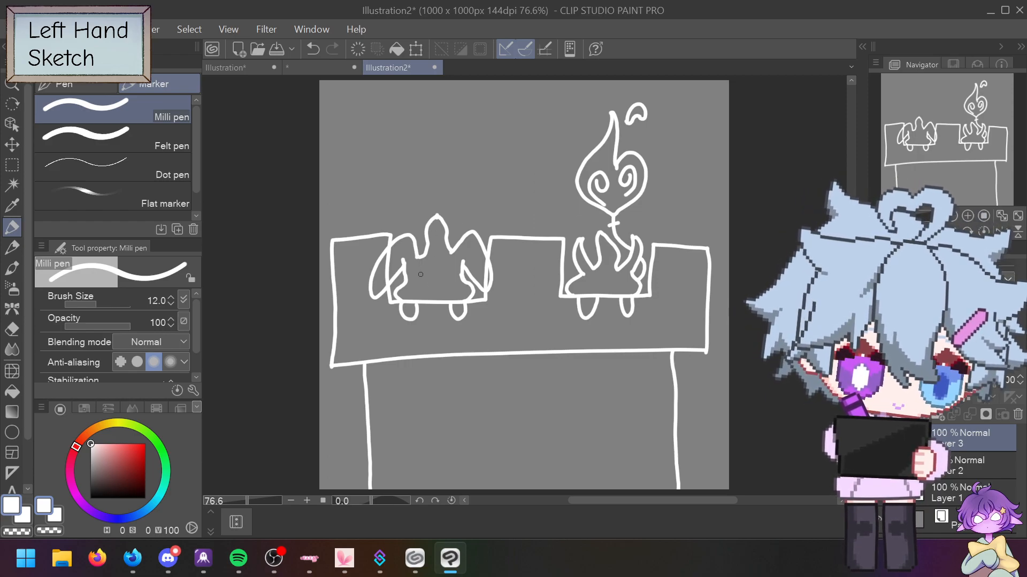
Step: Give the left creature closed curved eyes and a tongue-out mouth, undoing stray strokes
mouse_move(419, 273)
mouse_down()
mouse_move(454, 268)
mouse_move(438, 285)
mouse_up()
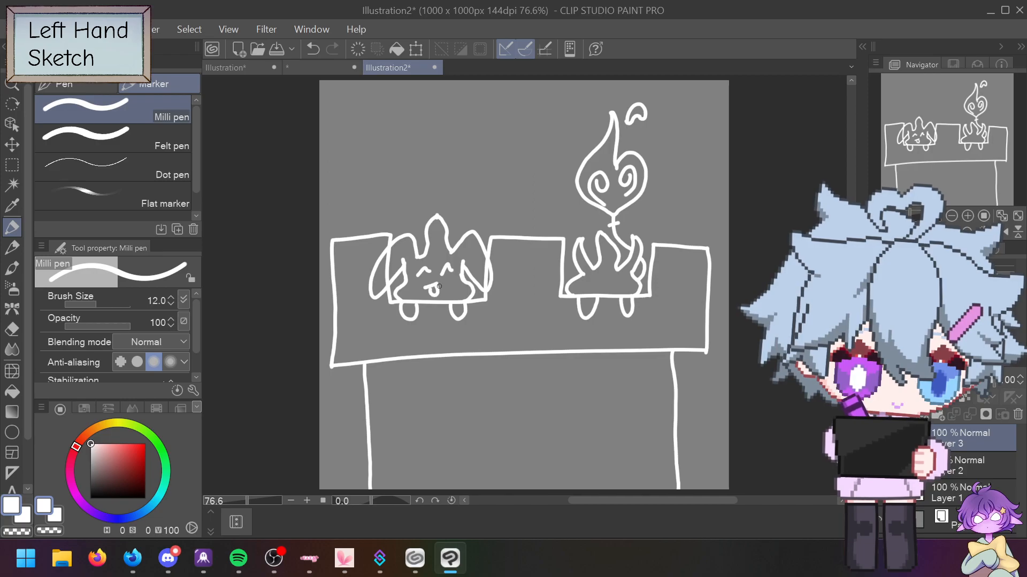
key(ctrl+z)
key(ctrl+z)
key(ctrl+z)
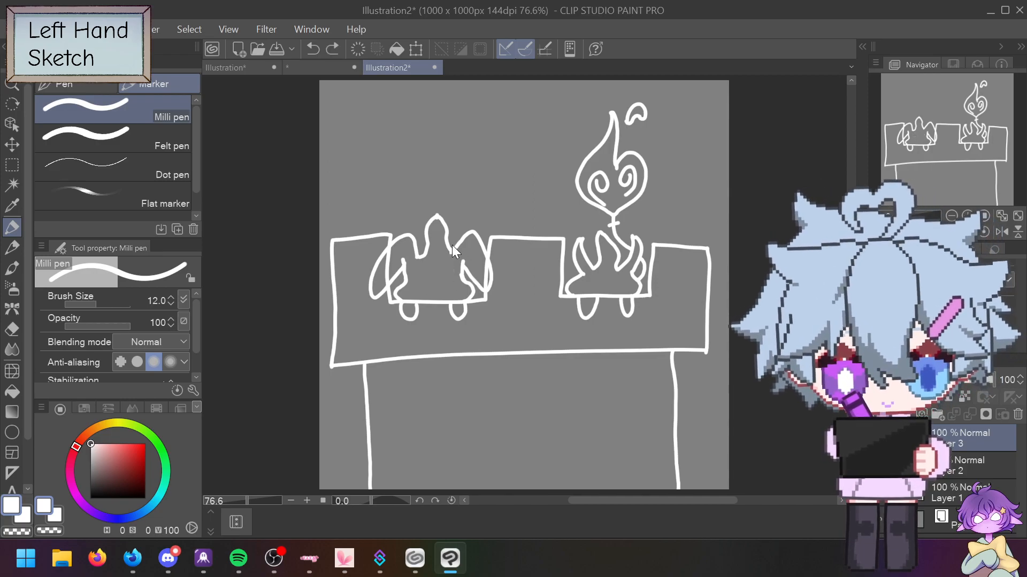
mouse_move(416, 280)
mouse_down()
mouse_move(448, 272)
mouse_move(434, 292)
mouse_move(444, 282)
mouse_up()
key(ctrl+z)
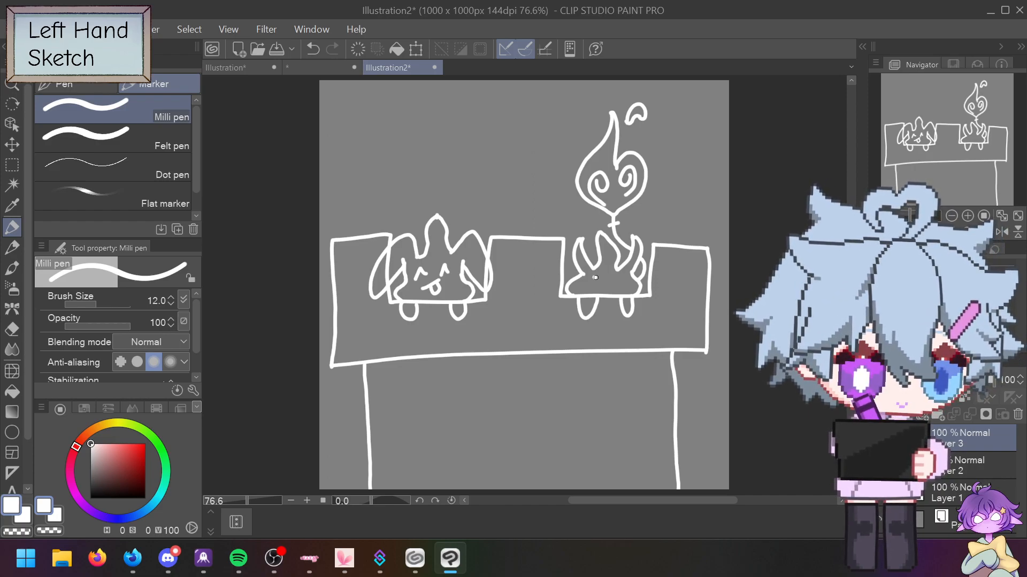
key(ctrl+z)
Step: Add a mouth and cheek dots to the flame creature's face, removing stray marks
drag(592, 279, 599, 277)
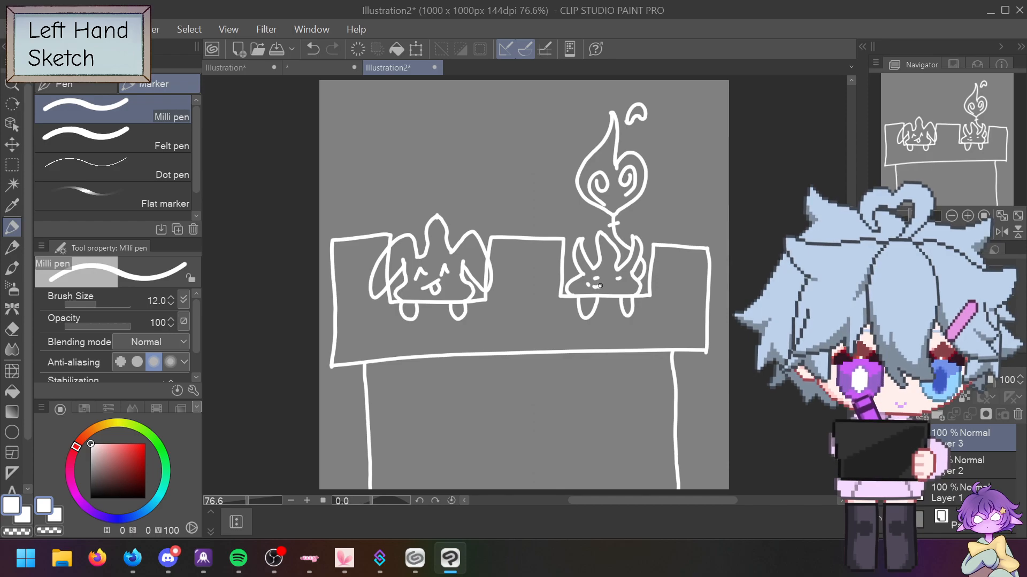
key(ctrl+z)
drag(610, 283, 620, 285)
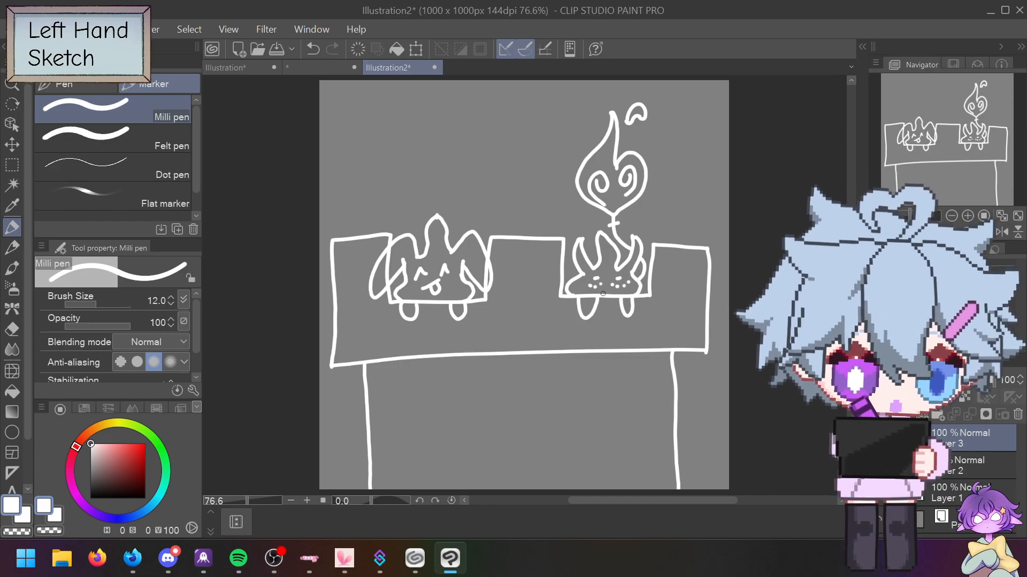
key(ctrl+z)
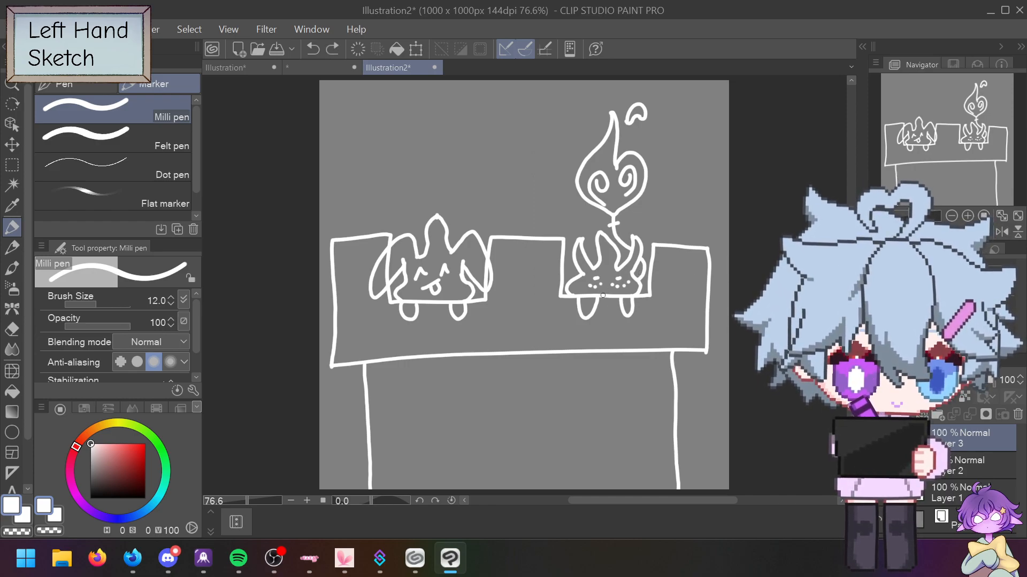
drag(604, 294, 608, 301)
key(ctrl+z)
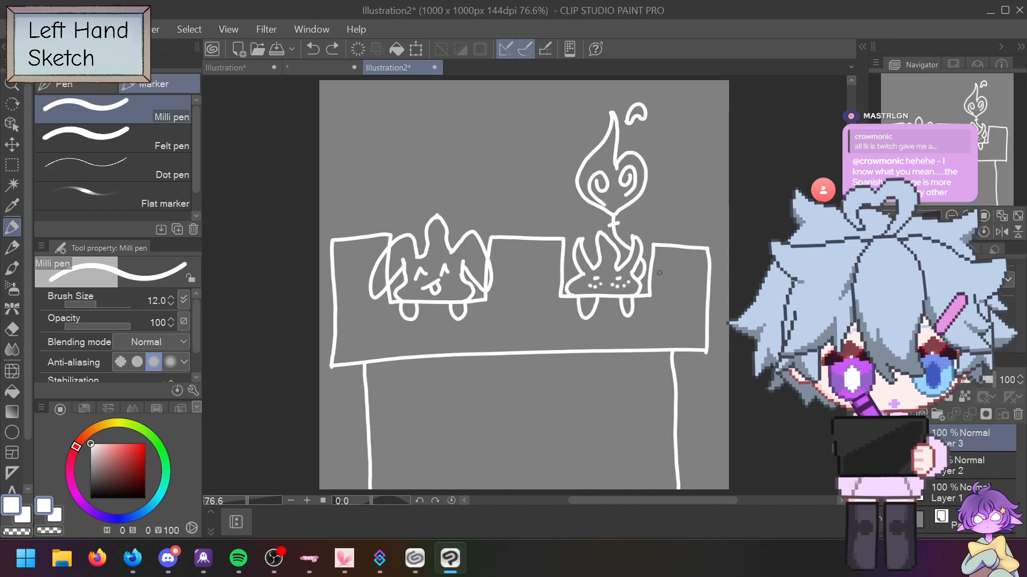
Step: Draw a small down arrow right of the flame, undoing the trial wavy edge stroke
mouse_move(663, 213)
mouse_down()
mouse_move(664, 233)
mouse_move(672, 214)
mouse_up()
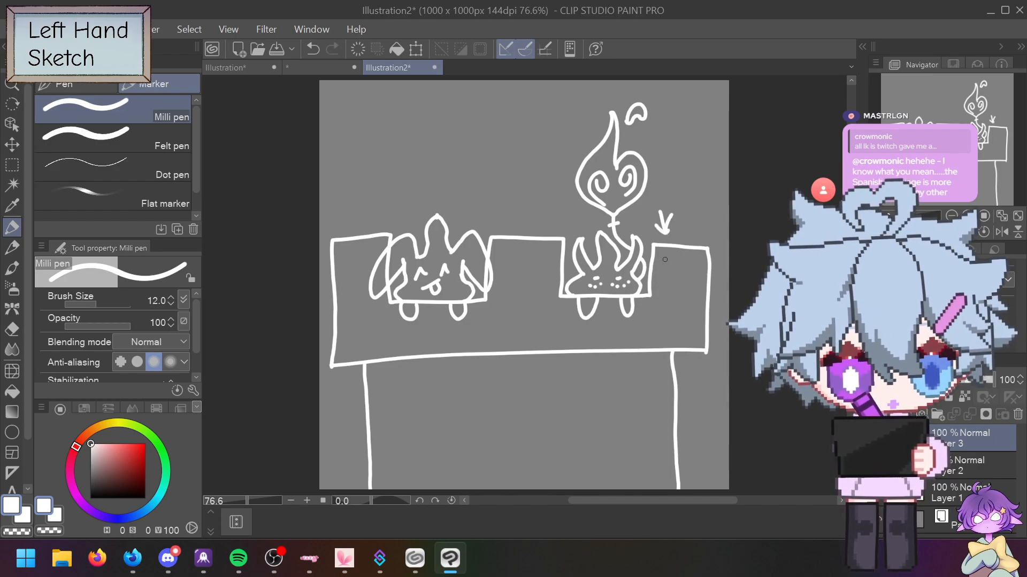
mouse_move(709, 285)
mouse_down()
mouse_move(709, 301)
mouse_move(691, 315)
mouse_move(638, 327)
mouse_move(640, 345)
mouse_move(667, 337)
mouse_move(701, 348)
mouse_up()
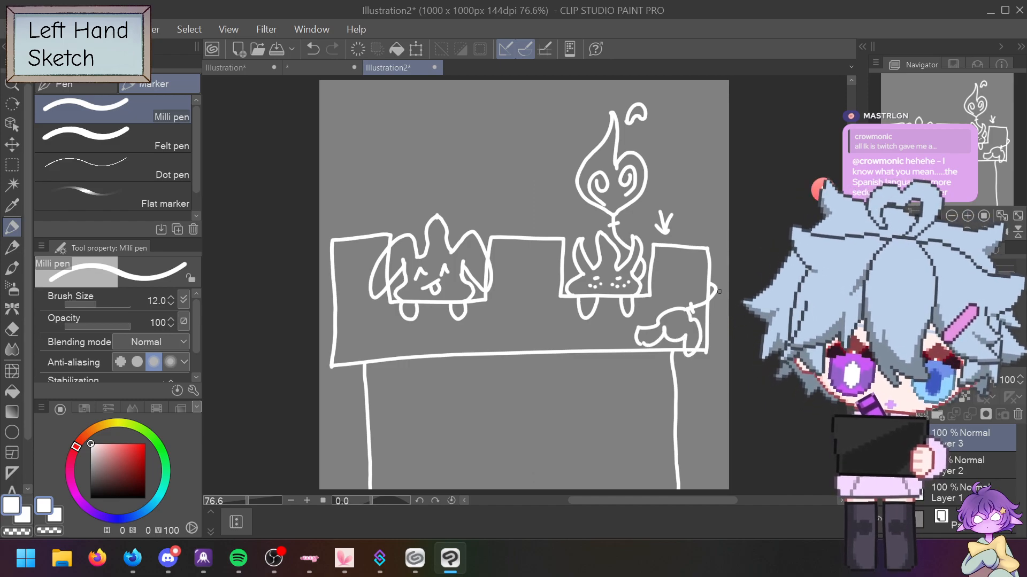
key(ctrl+z)
key(ctrl+z)
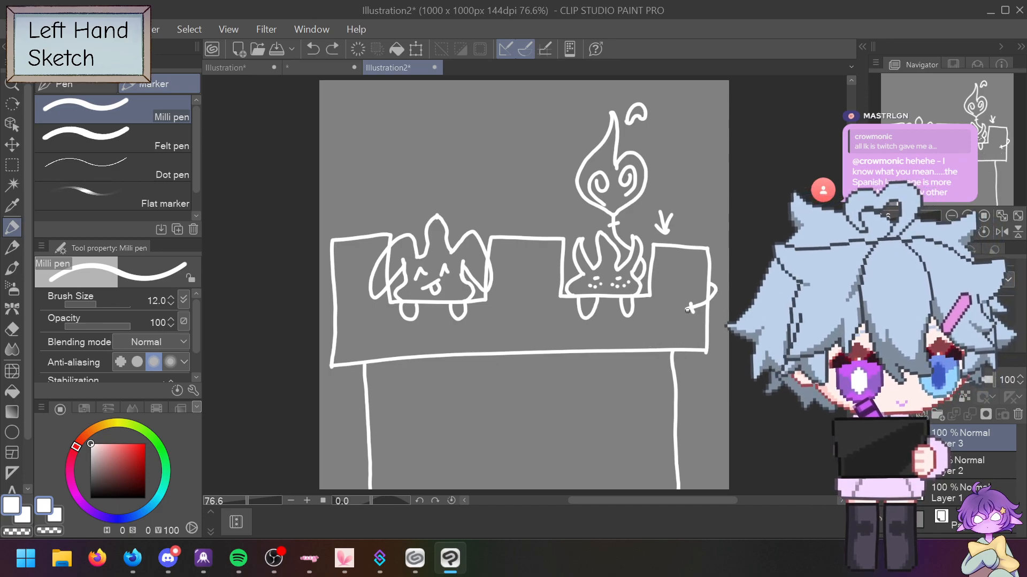
key(ctrl+z)
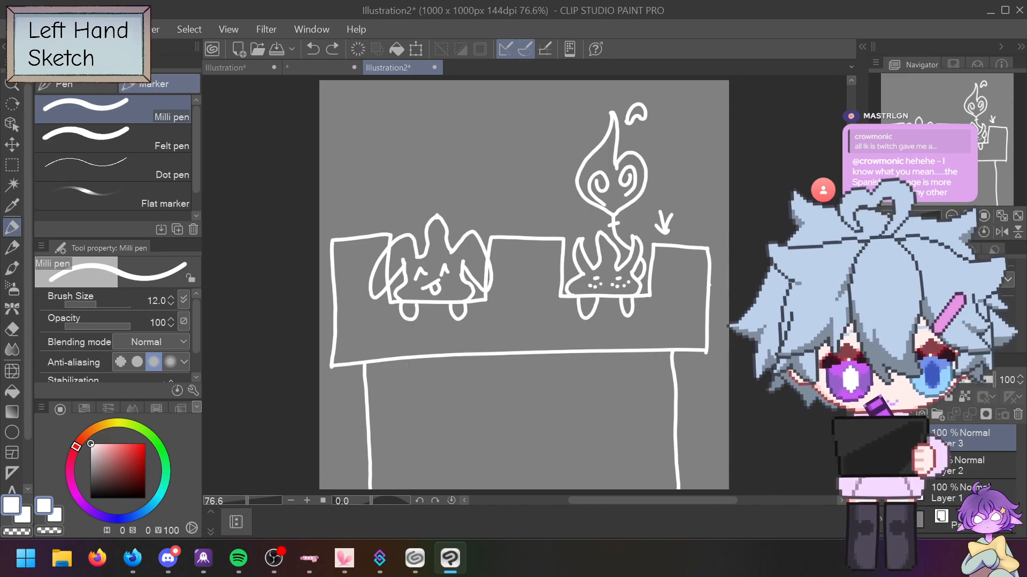
scroll(707, 285, down, 3)
scroll(708, 285, up, 5)
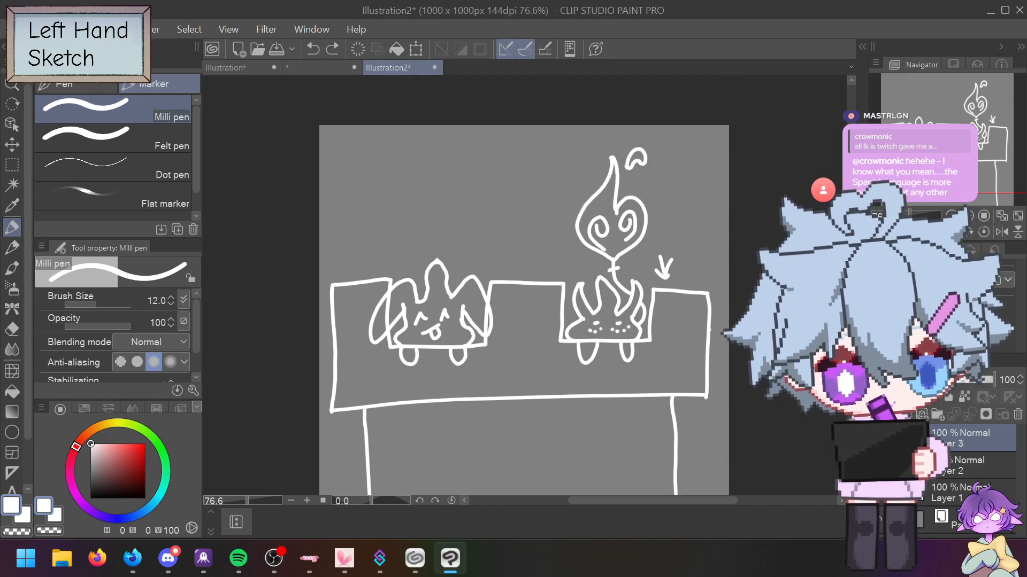
scroll(524, 298, down, 3)
scroll(524, 297, up, 1)
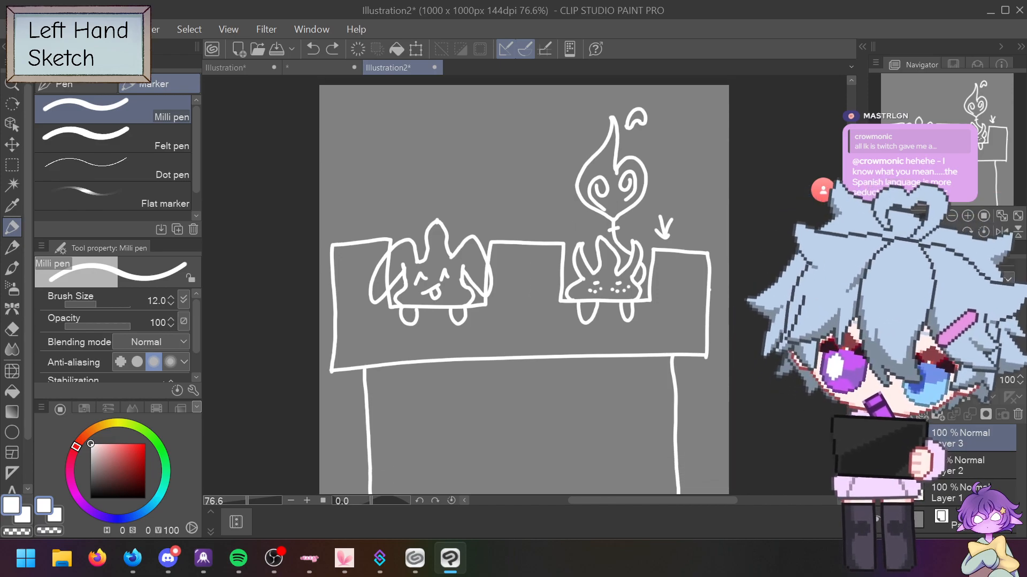
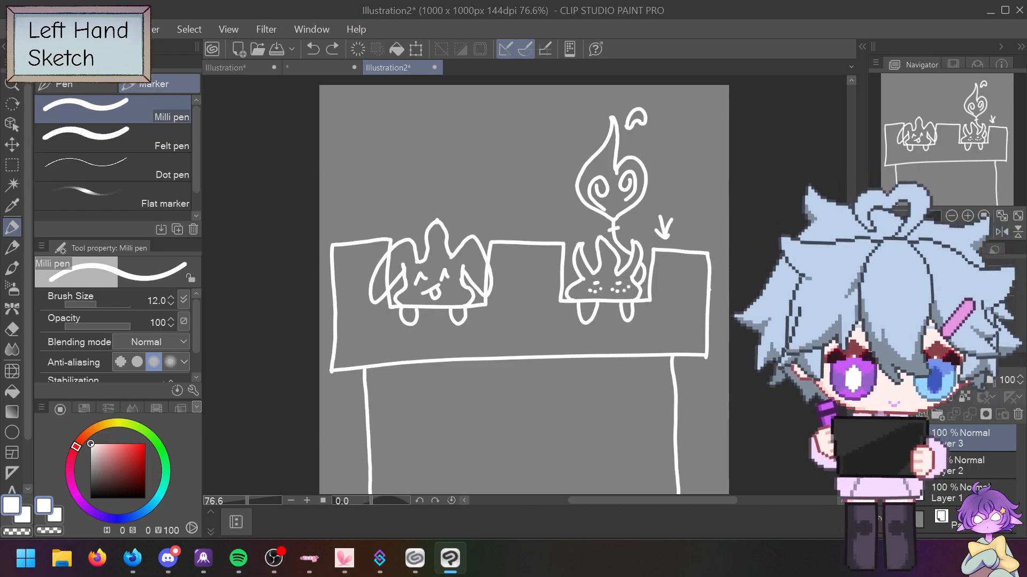
Step: Fade the Layer 3 sketch to 54% opacity, add Layer 5 above it, and pick black
click(905, 414)
click(961, 467)
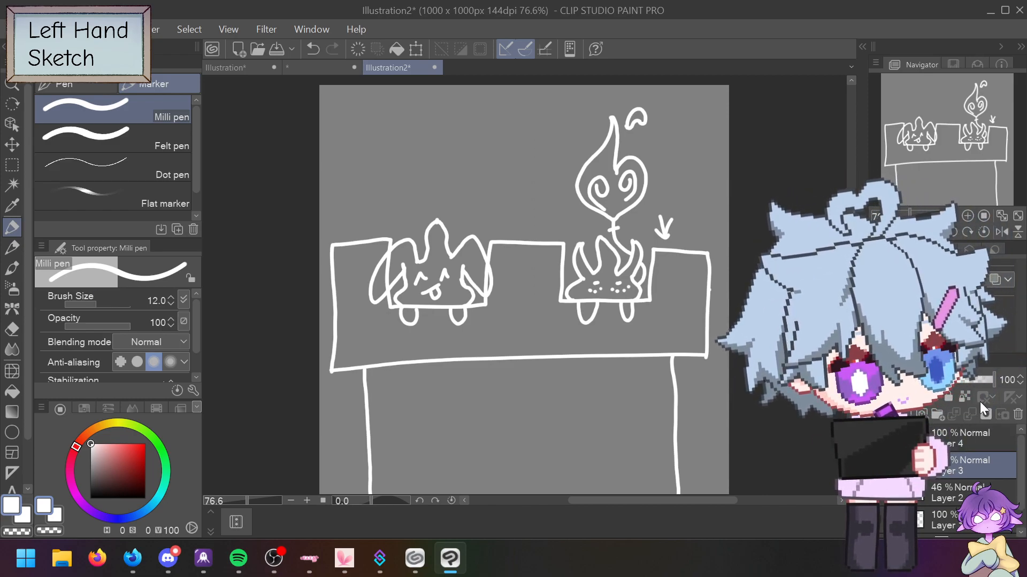
click(977, 386)
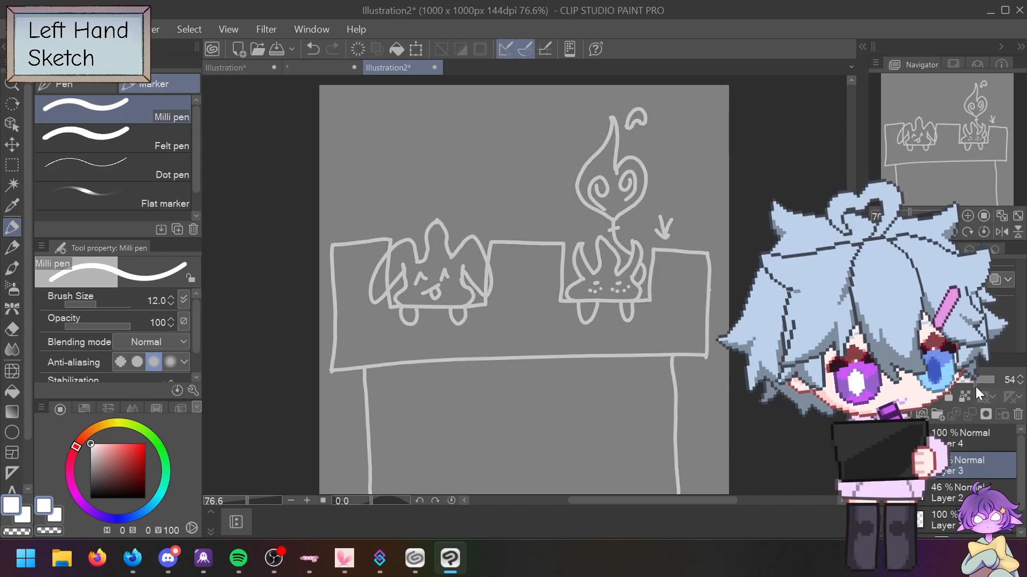
click(905, 414)
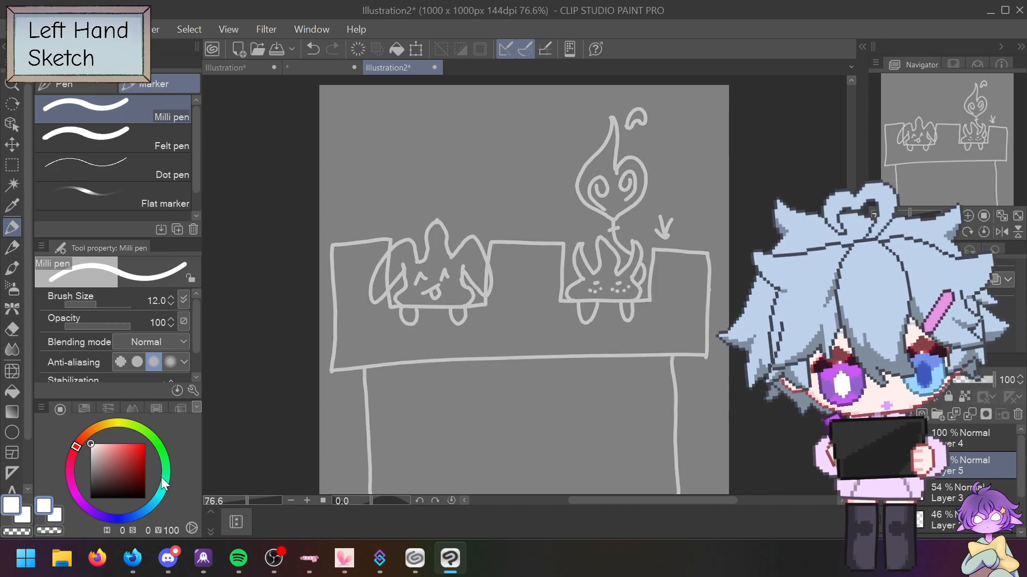
click(145, 498)
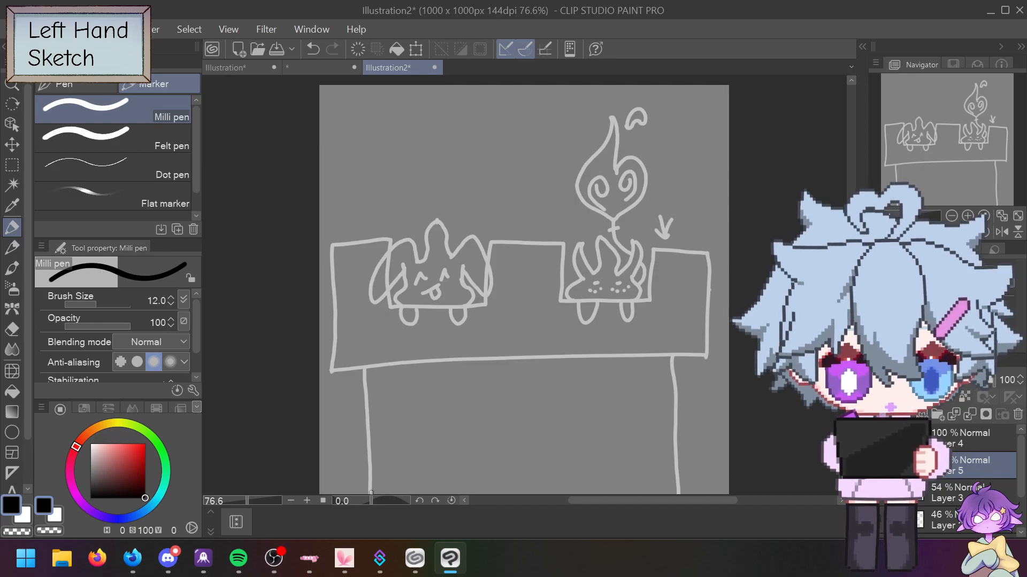
Step: Undo a test leg stroke and raise pen stabilization to 7
drag(371, 492, 368, 451)
key(ctrl+z)
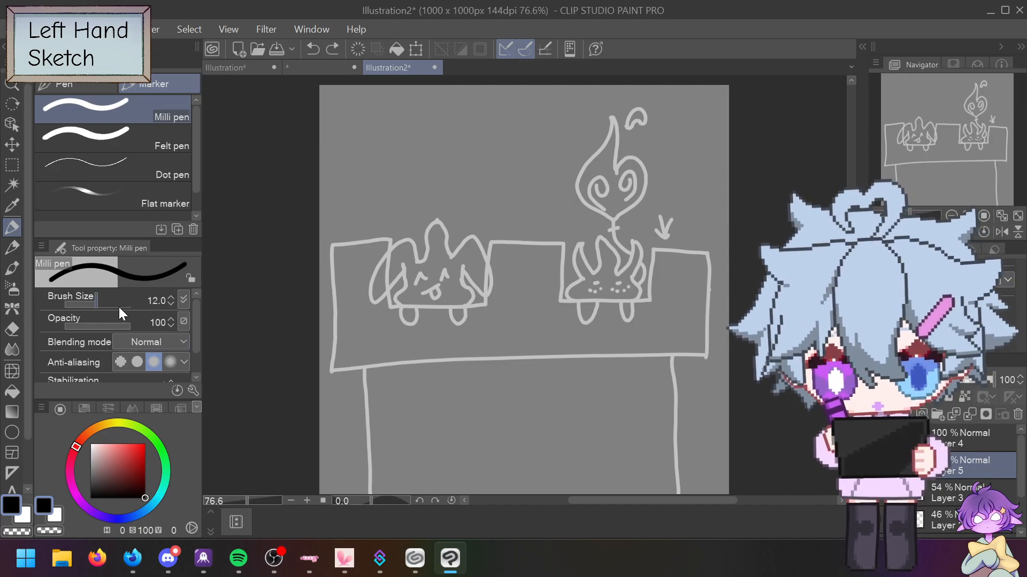
scroll(193, 317, down, 2)
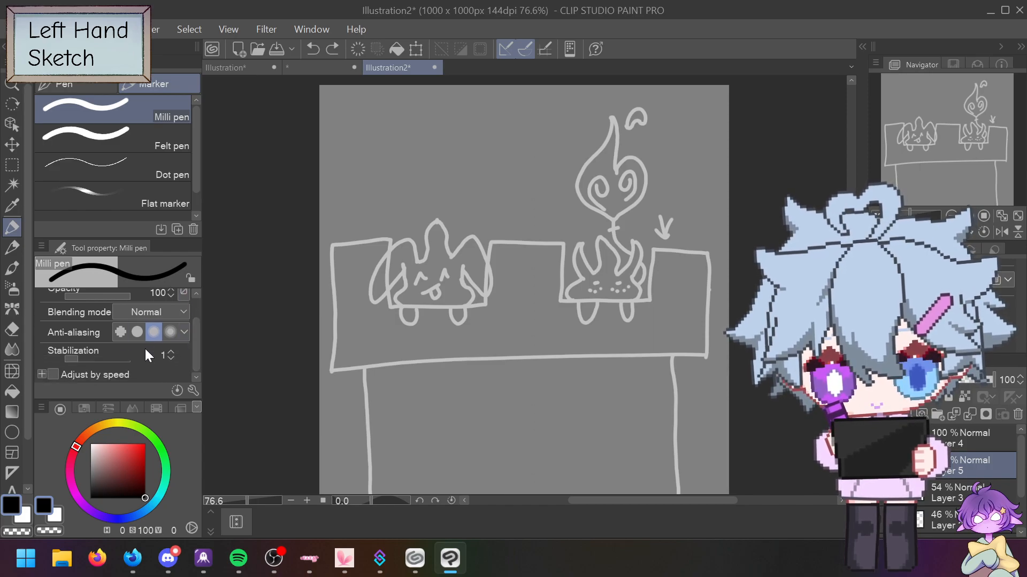
click(171, 351)
click(171, 351)
click(171, 351)
click(172, 351)
click(171, 351)
click(171, 351)
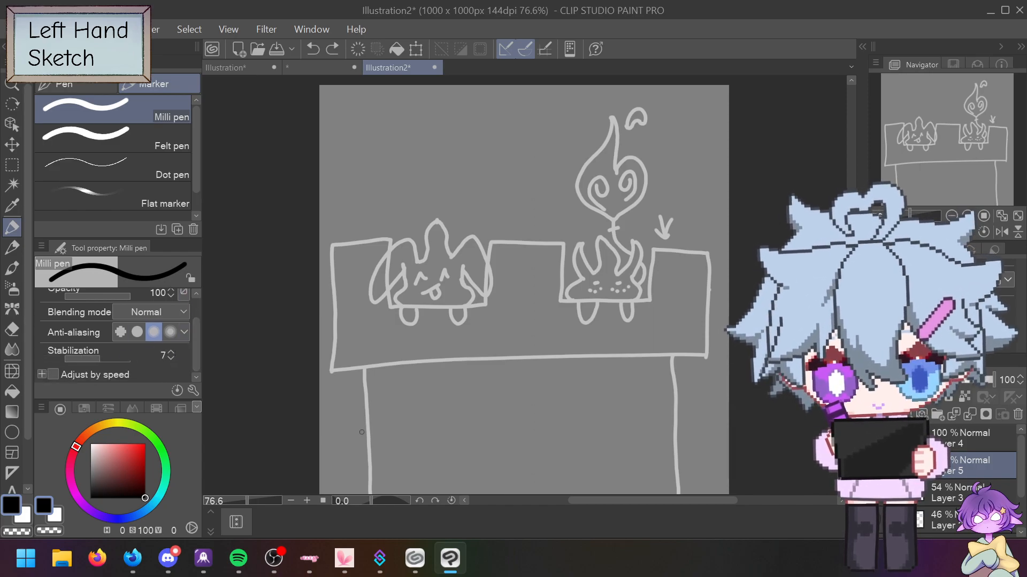
Step: Undo shaky trial strokes on the legs and battlements, then raise stabilization to 34
drag(369, 492, 368, 369)
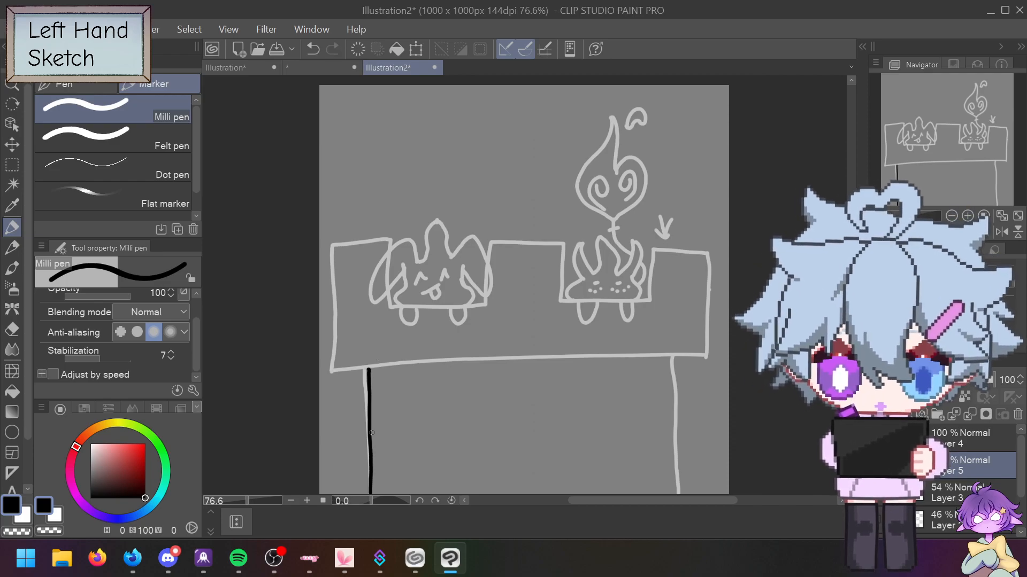
key(ctrl+z)
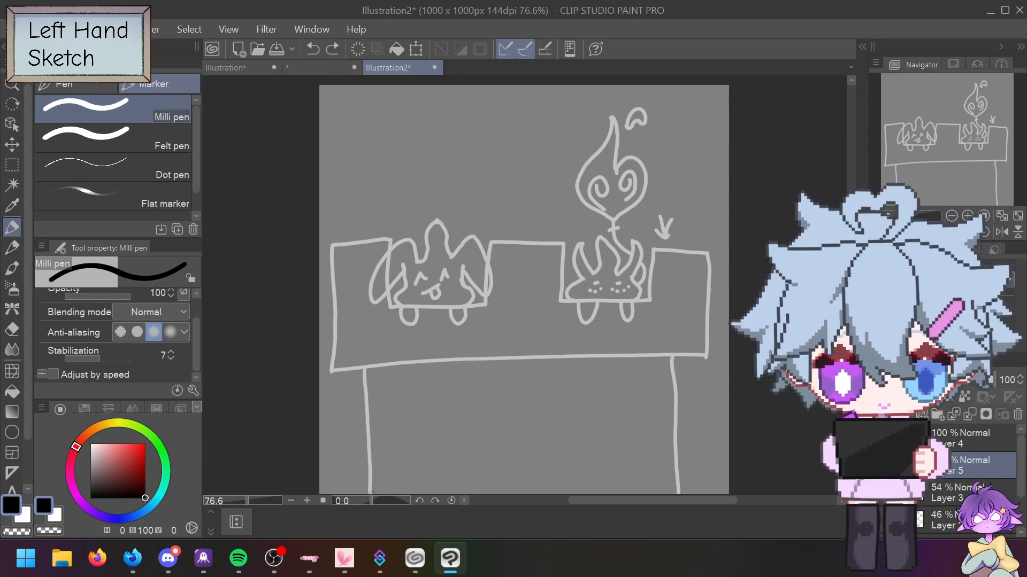
mouse_move(371, 489)
mouse_down()
mouse_move(368, 367)
mouse_move(329, 367)
mouse_move(332, 247)
mouse_move(388, 238)
mouse_move(394, 304)
mouse_move(428, 305)
mouse_move(491, 300)
mouse_move(494, 241)
mouse_move(562, 238)
mouse_move(570, 302)
mouse_move(643, 298)
mouse_move(652, 251)
mouse_move(708, 255)
mouse_move(708, 304)
mouse_up()
drag(708, 354, 366, 362)
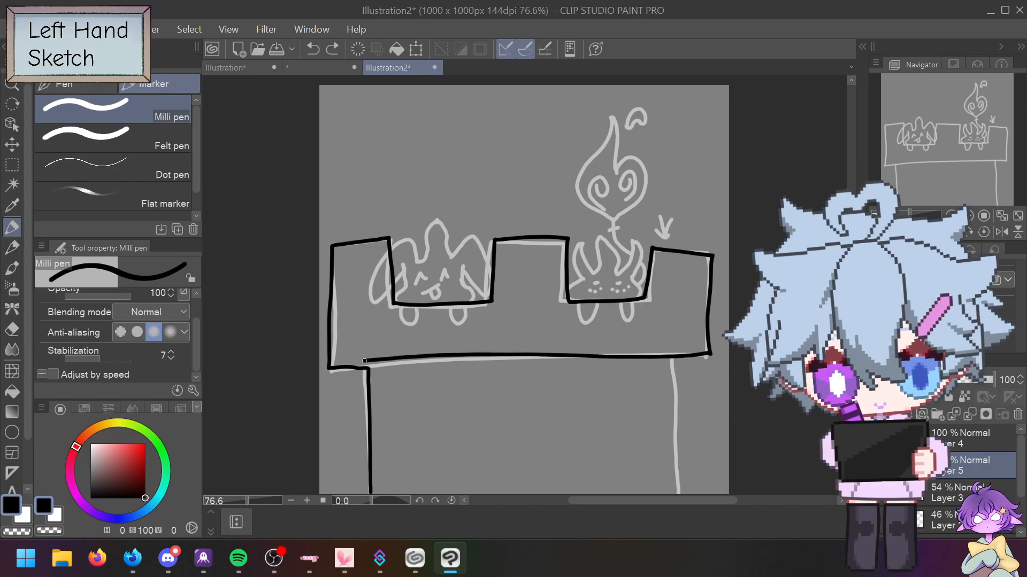
key(ctrl+z)
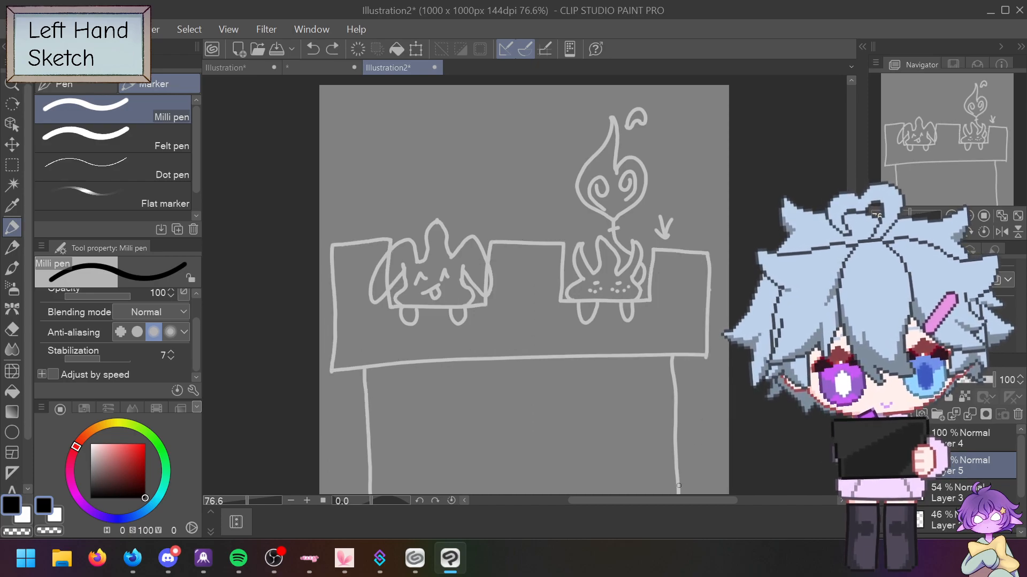
drag(679, 492, 675, 450)
key(ctrl+z)
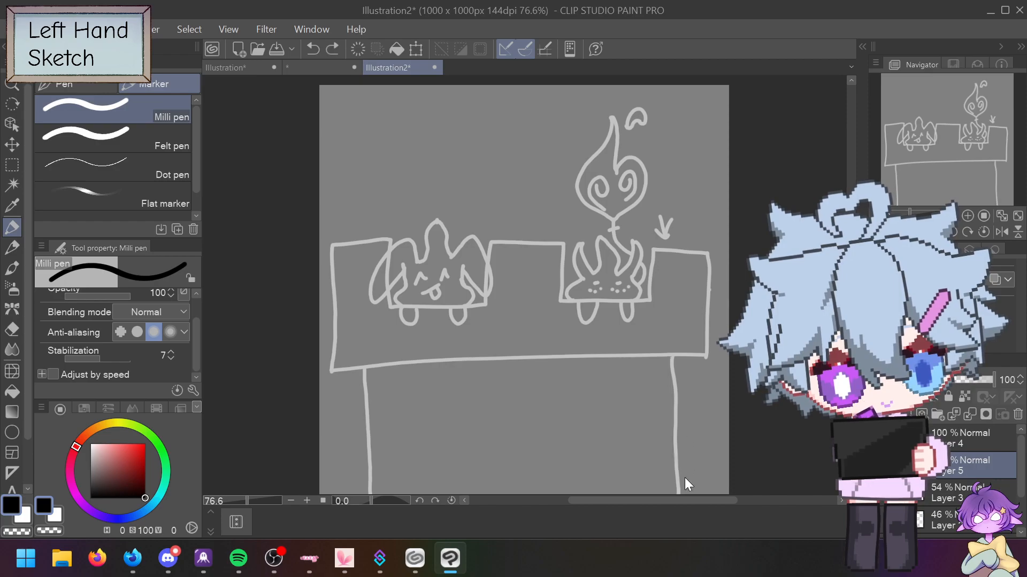
drag(679, 494, 668, 353)
key(ctrl+z)
mouse_move(129, 358)
mouse_down()
mouse_move(102, 357)
mouse_move(123, 354)
mouse_up()
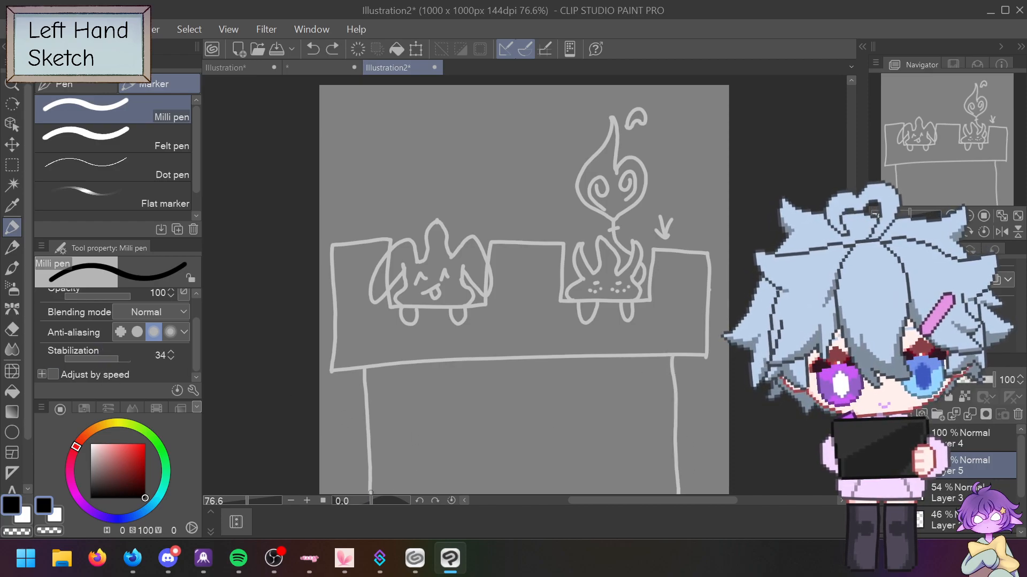
Step: Ink the left leg and the crenellated battlement outline in black
drag(370, 493, 365, 377)
mouse_move(369, 494)
mouse_down()
mouse_move(366, 364)
mouse_move(331, 362)
mouse_move(332, 247)
mouse_move(389, 242)
mouse_move(394, 312)
mouse_up()
mouse_move(365, 369)
mouse_down()
mouse_move(332, 372)
mouse_move(333, 247)
mouse_move(388, 241)
mouse_move(394, 307)
mouse_move(482, 307)
mouse_move(490, 243)
mouse_move(560, 241)
mouse_move(561, 300)
mouse_move(641, 305)
mouse_move(654, 254)
mouse_move(681, 255)
mouse_move(704, 256)
mouse_move(706, 304)
mouse_up()
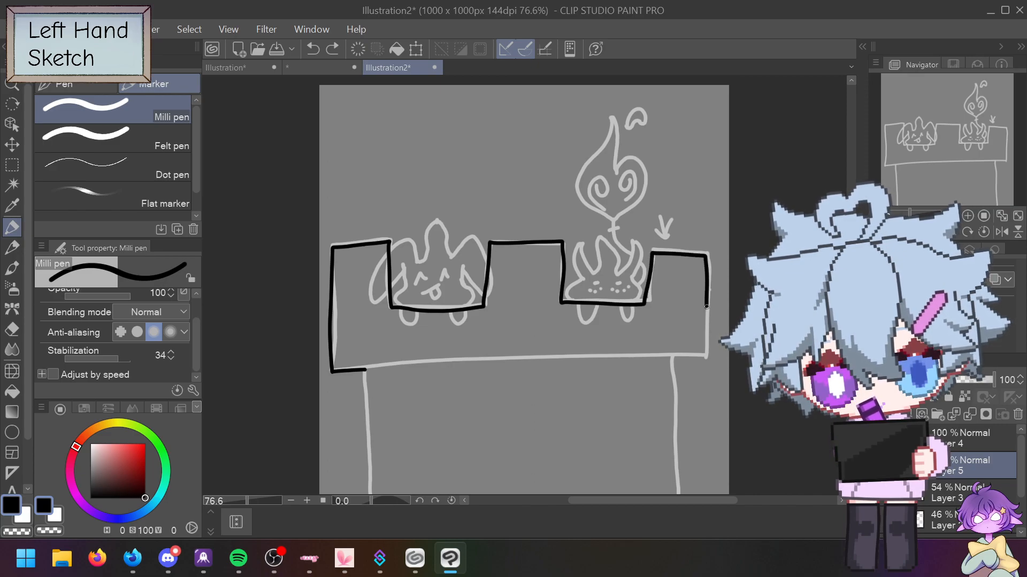
drag(708, 352, 367, 371)
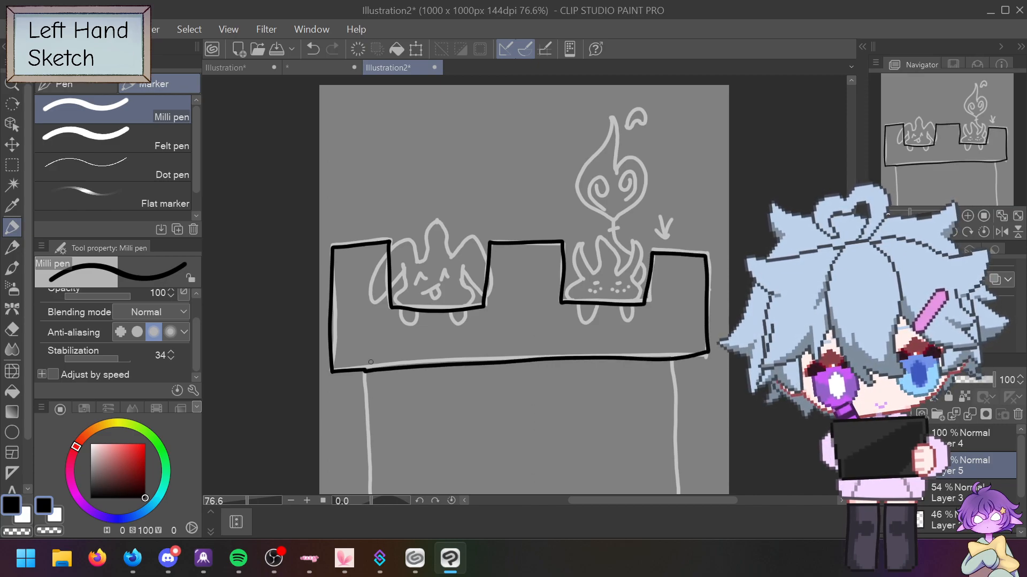
Step: On Layer 4, ink both legs down to the base, then add a new layer
click(957, 443)
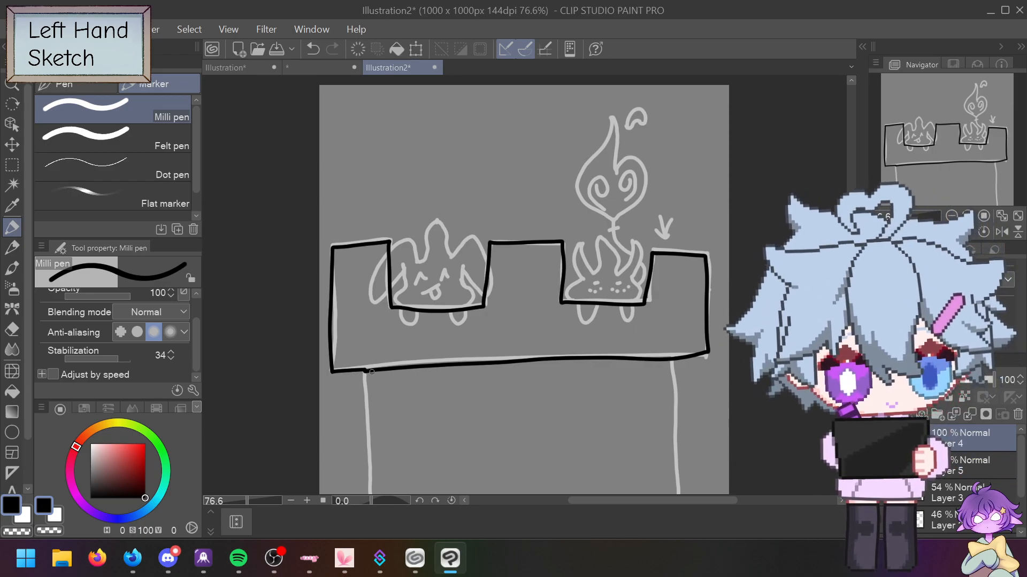
drag(363, 370, 376, 494)
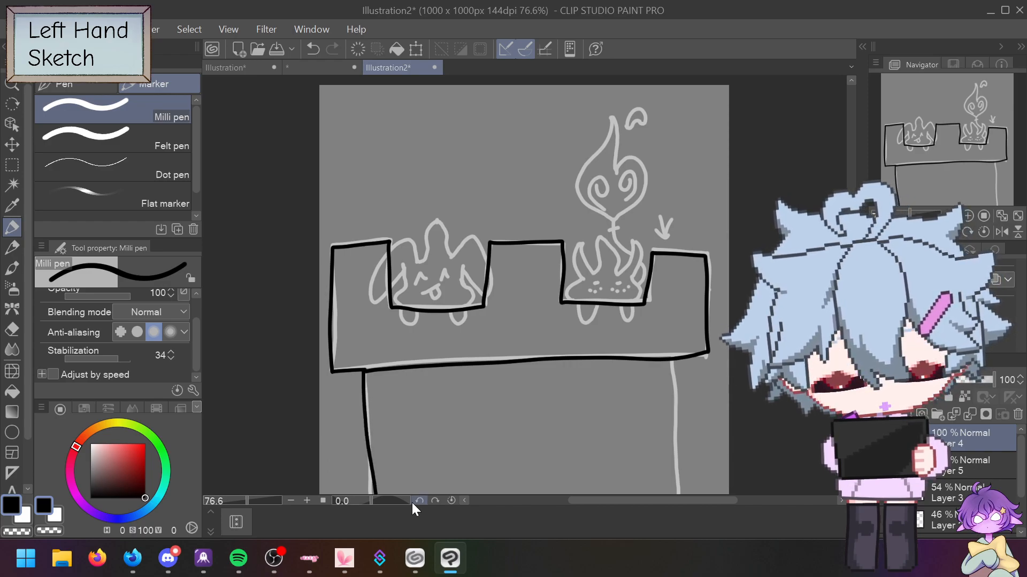
key(ctrl+z)
drag(364, 370, 374, 495)
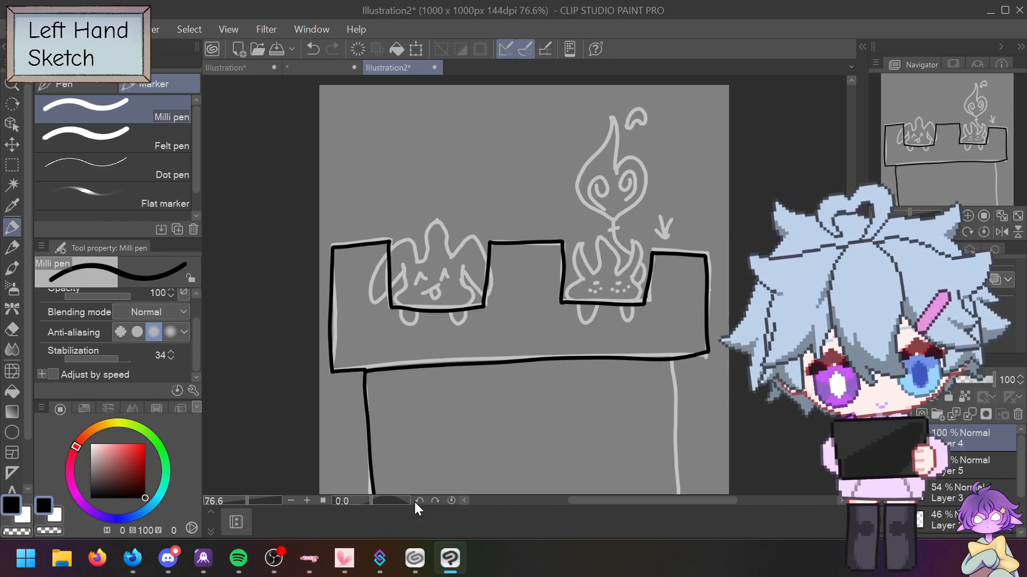
drag(671, 362, 682, 495)
key(ctrl+z)
drag(673, 362, 682, 495)
key(ctrl+z)
drag(673, 362, 683, 494)
key(ctrl+z)
drag(672, 362, 683, 494)
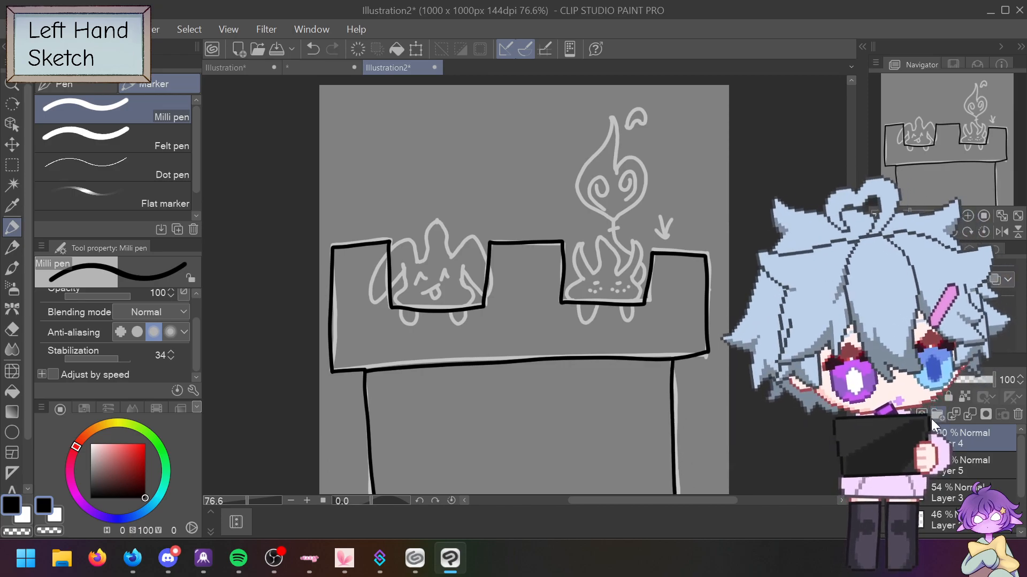
key(ctrl+shift+n)
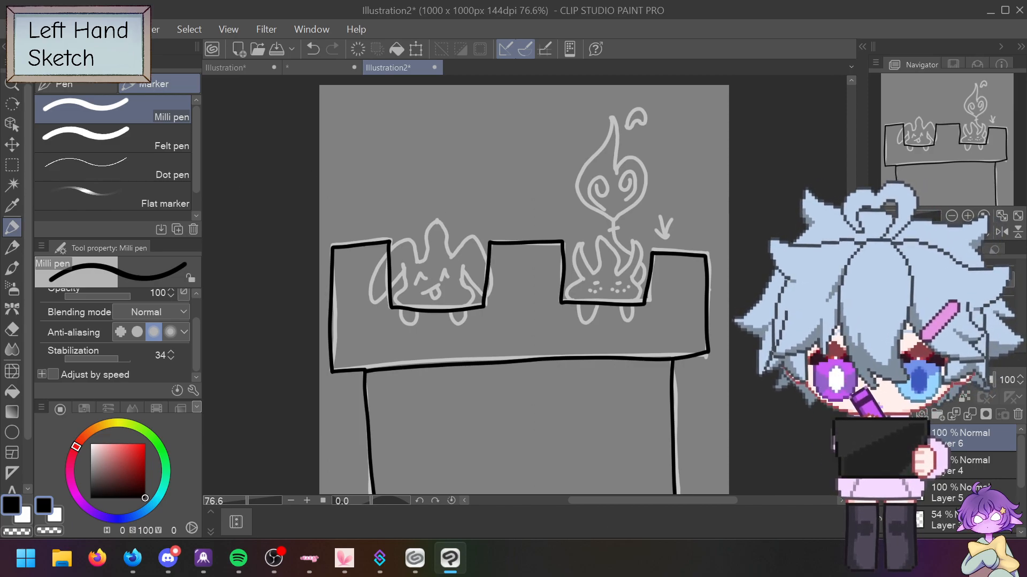
Step: Open the IMG_0023 reference sheet from Content Creation > Branding > Reference Sheet
click(16, 29)
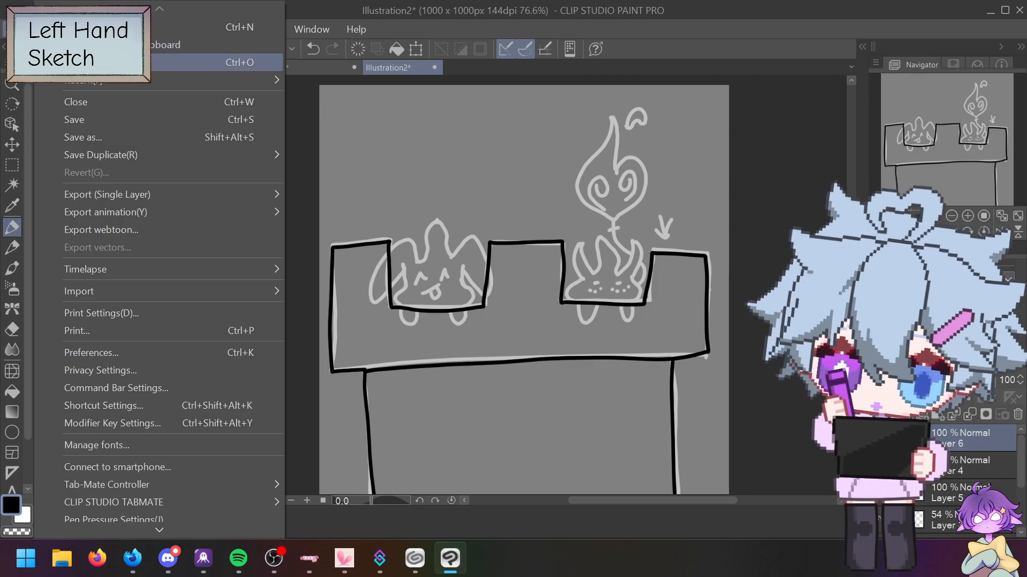
click(123, 45)
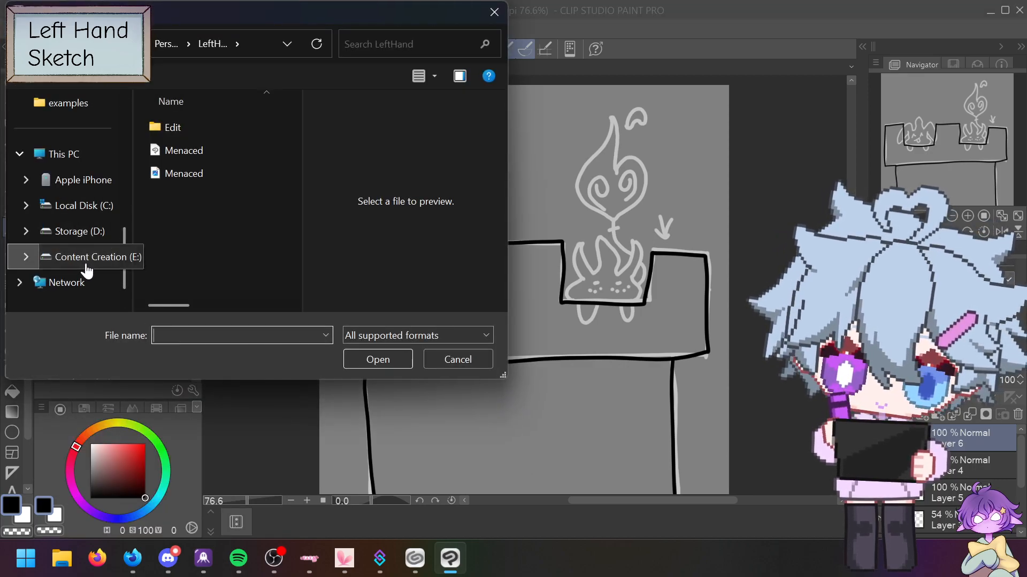
click(80, 257)
double_click(191, 178)
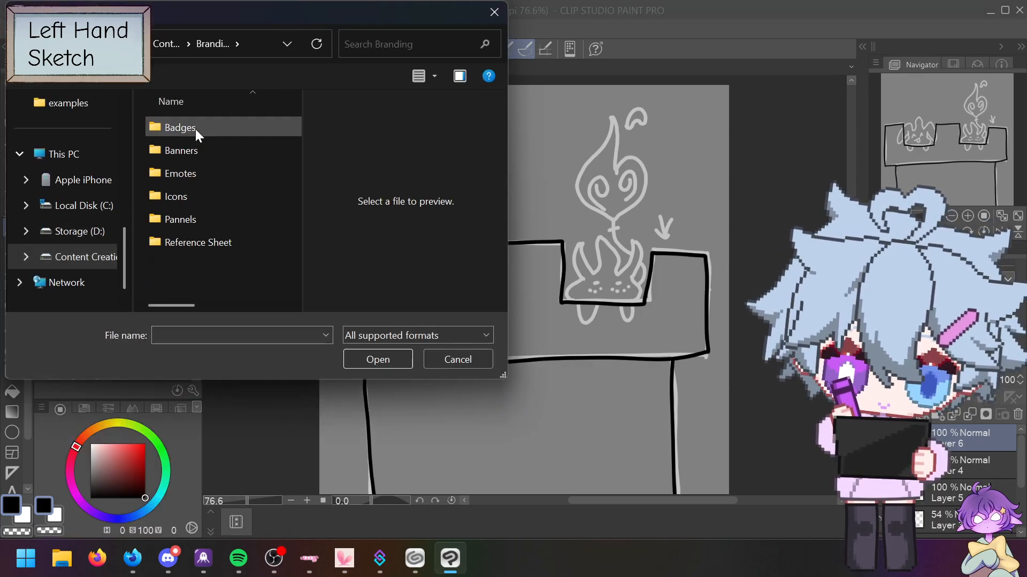
double_click(191, 242)
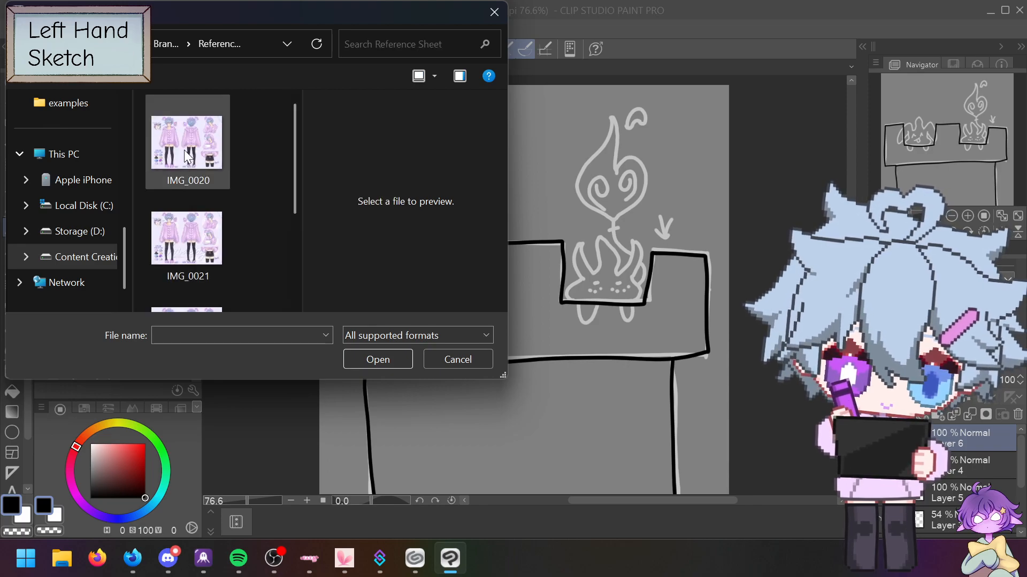
scroll(191, 256, down, 2)
double_click(190, 267)
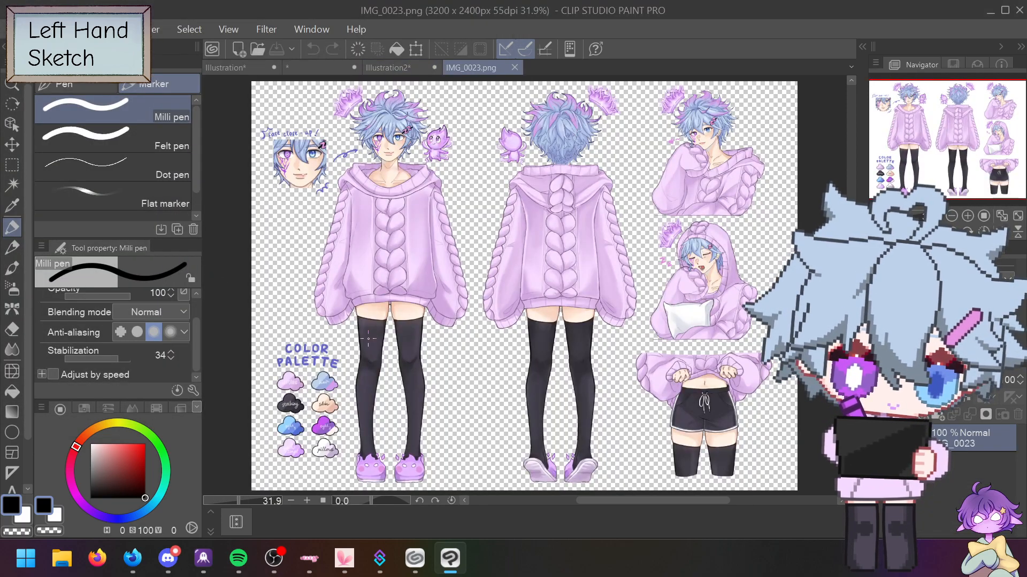
Step: Sample the lilac from the reference's void swatch and return to the tower drawing
key(e)
key(p)
scroll(289, 422, up, 5)
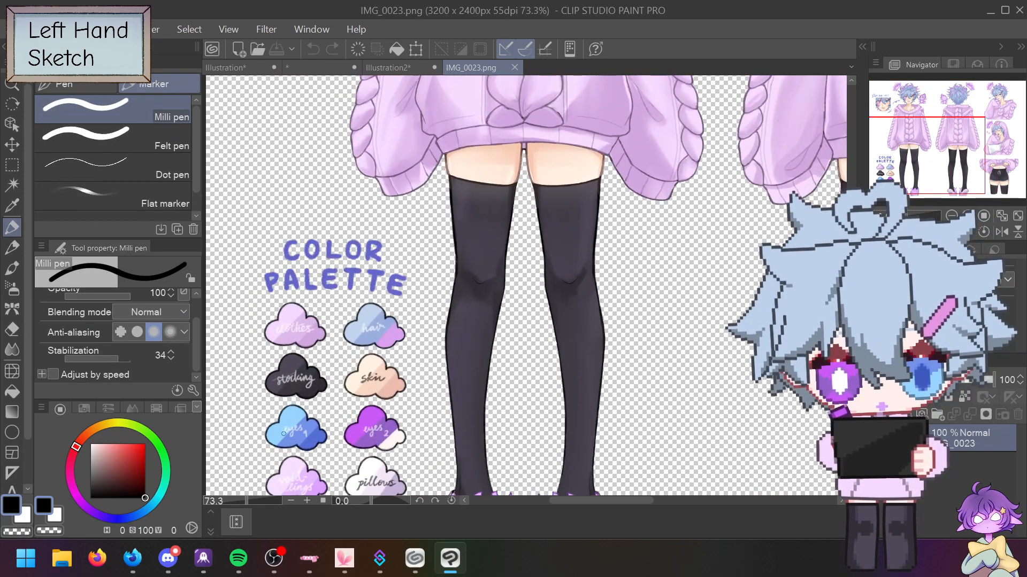
scroll(289, 420, up, 1)
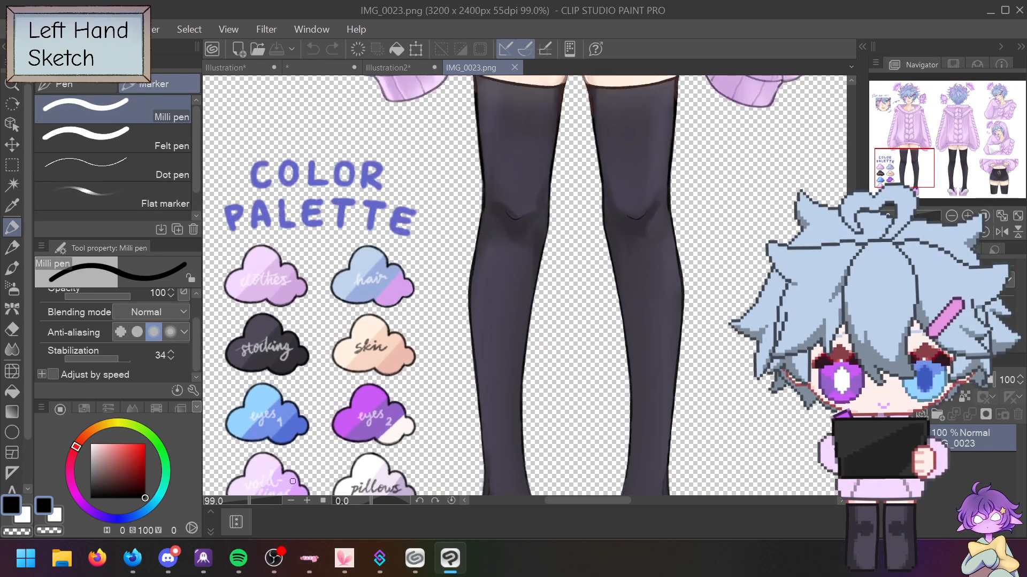
key(e)
key(p)
alt+click(293, 482)
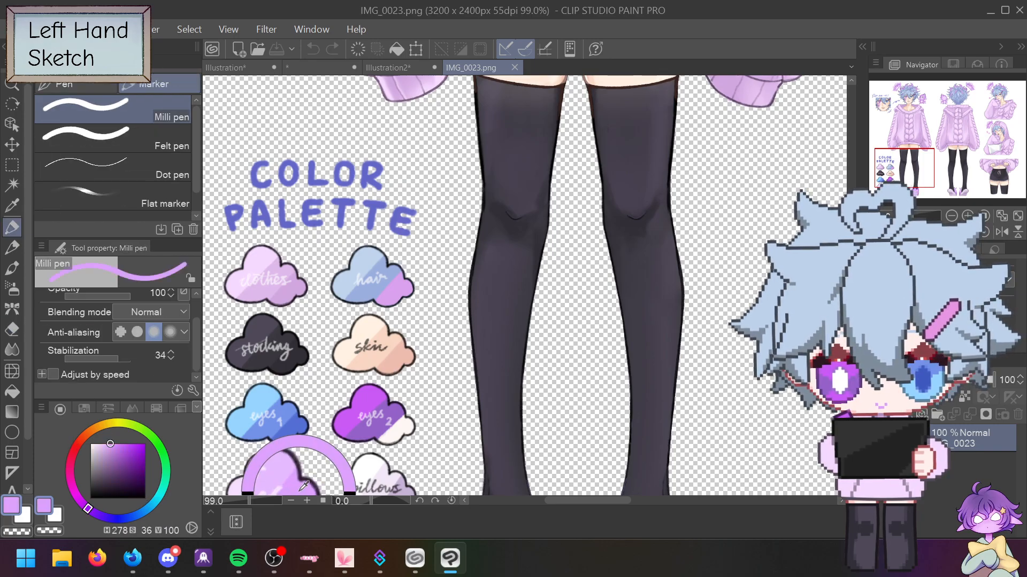
click(420, 65)
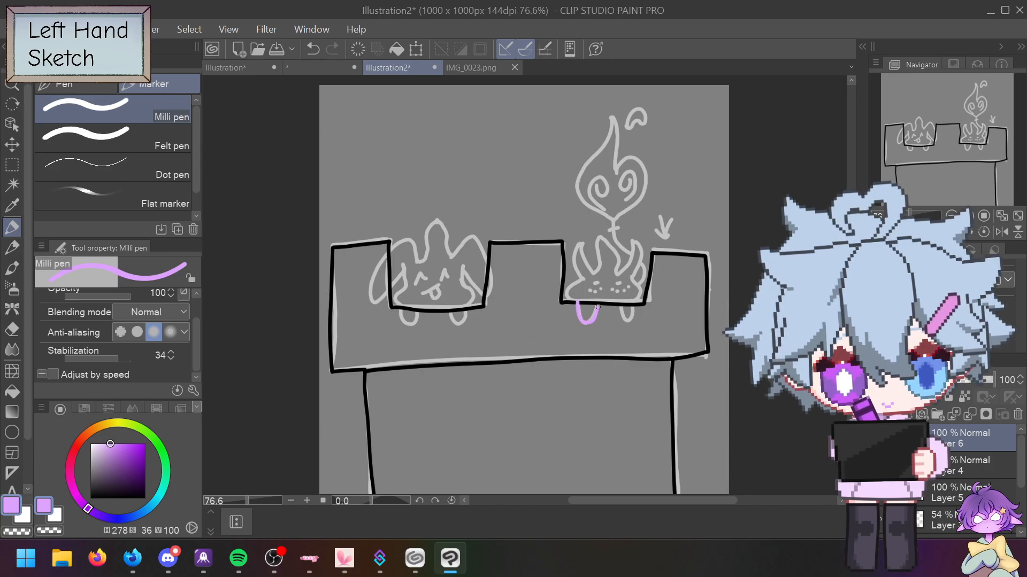
Step: Remove the purple strokes under the right creature and adjust the colour to a lighter purple
drag(119, 447, 130, 459)
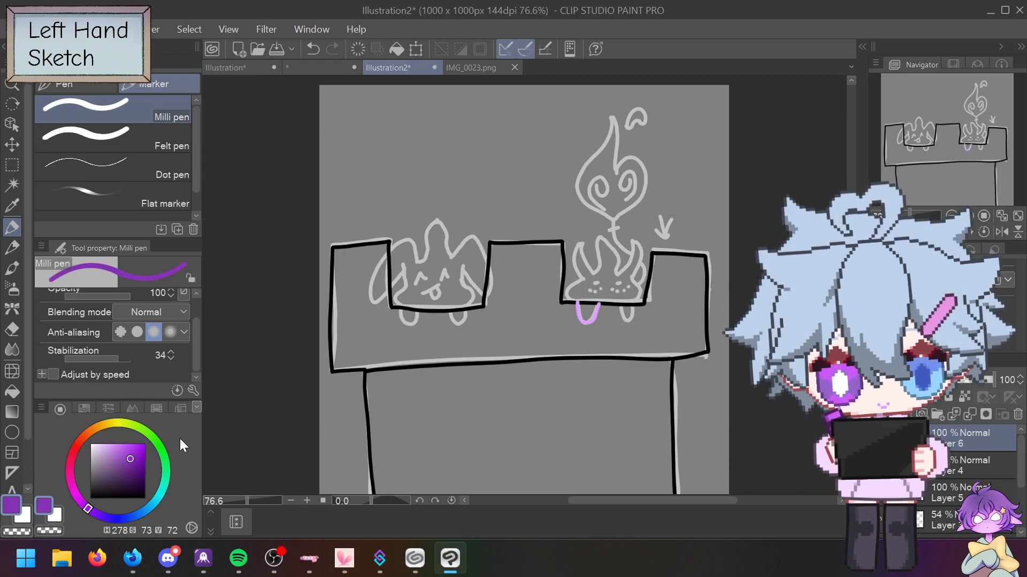
key(ctrl+z)
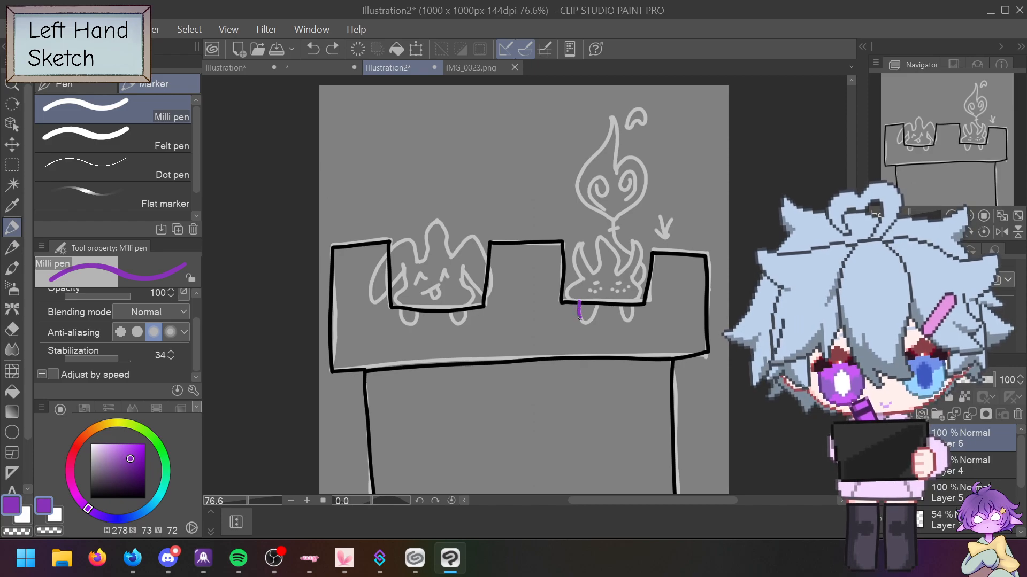
drag(587, 322, 598, 304)
key(ctrl+z)
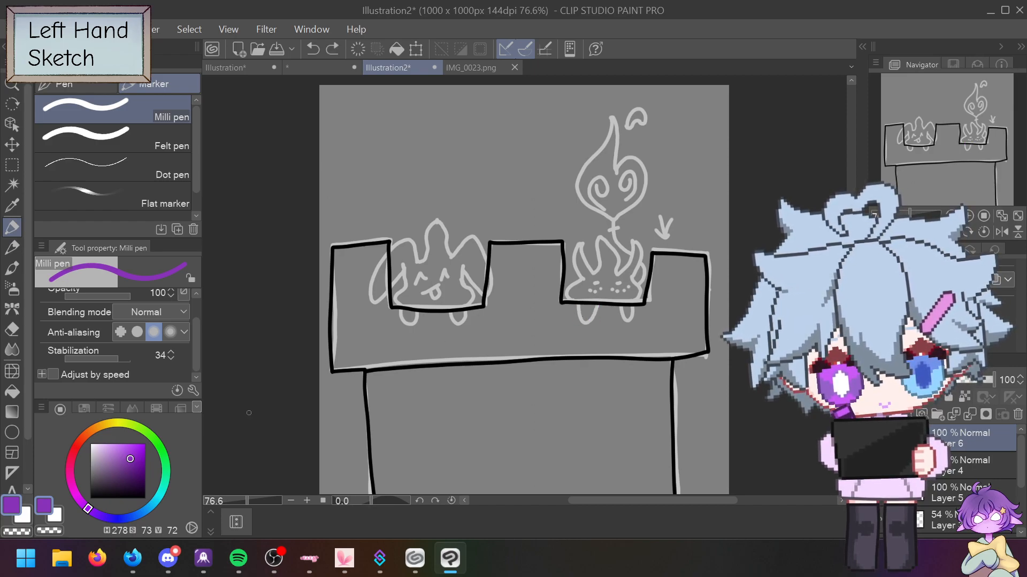
drag(130, 458, 119, 456)
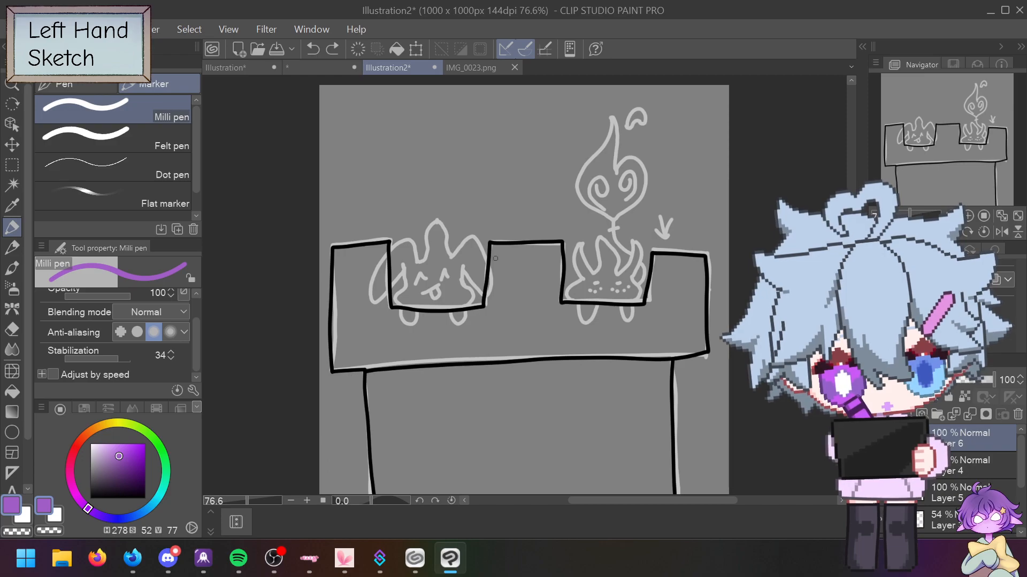
Step: Eyedrop the light purple from IMG_0023 and browse the colour set, slider and other views
click(494, 65)
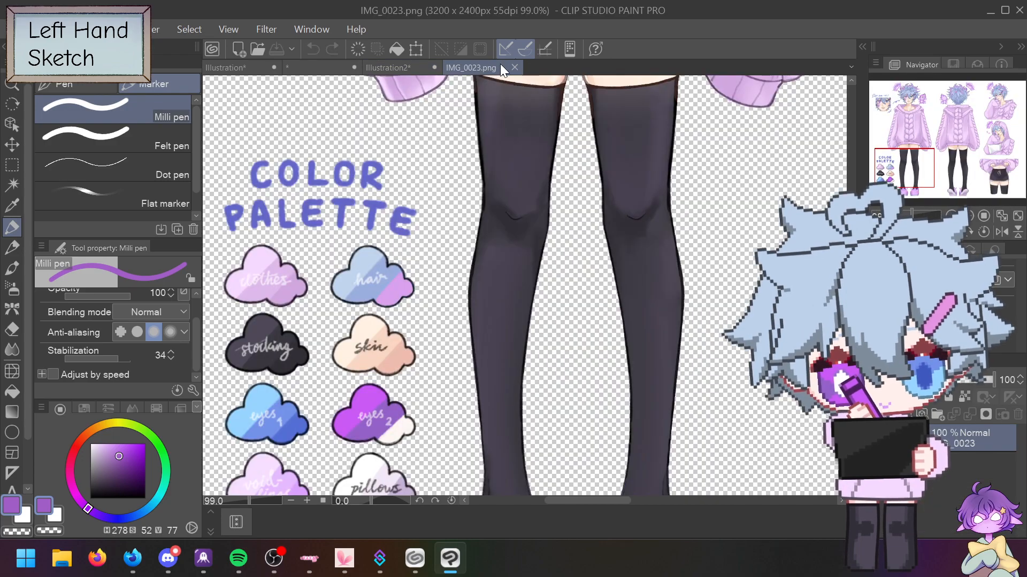
alt+click(303, 477)
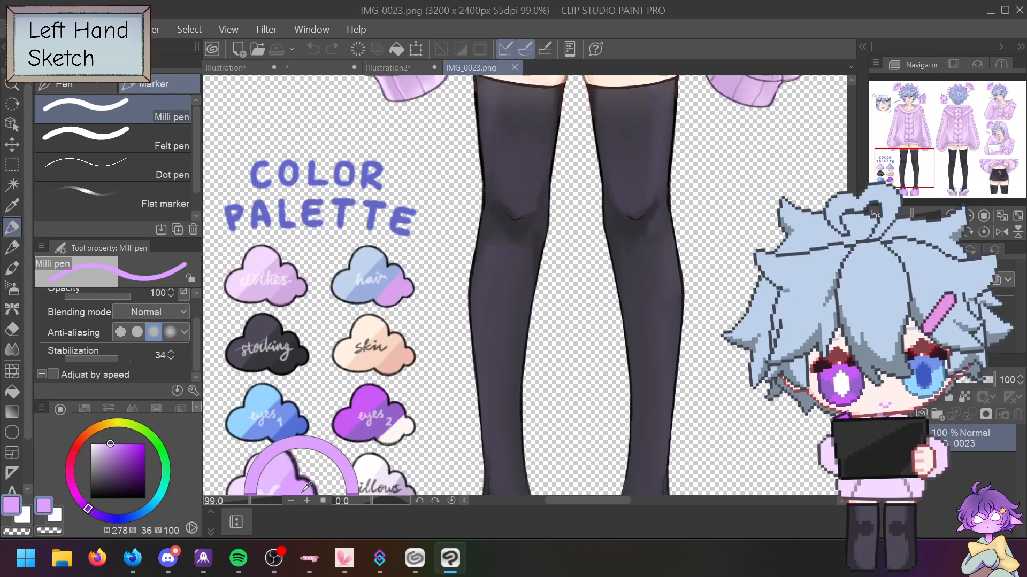
click(85, 409)
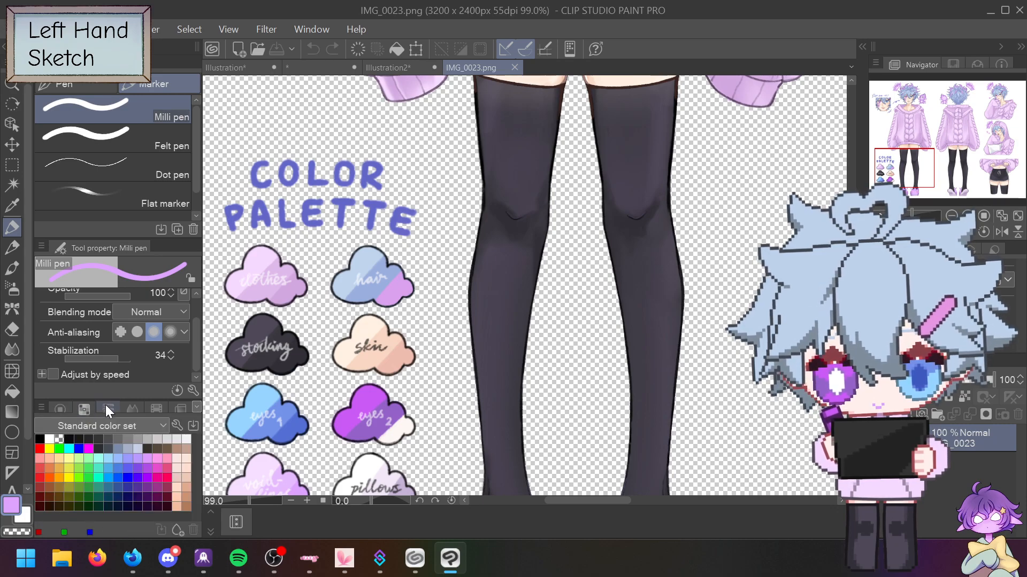
click(107, 408)
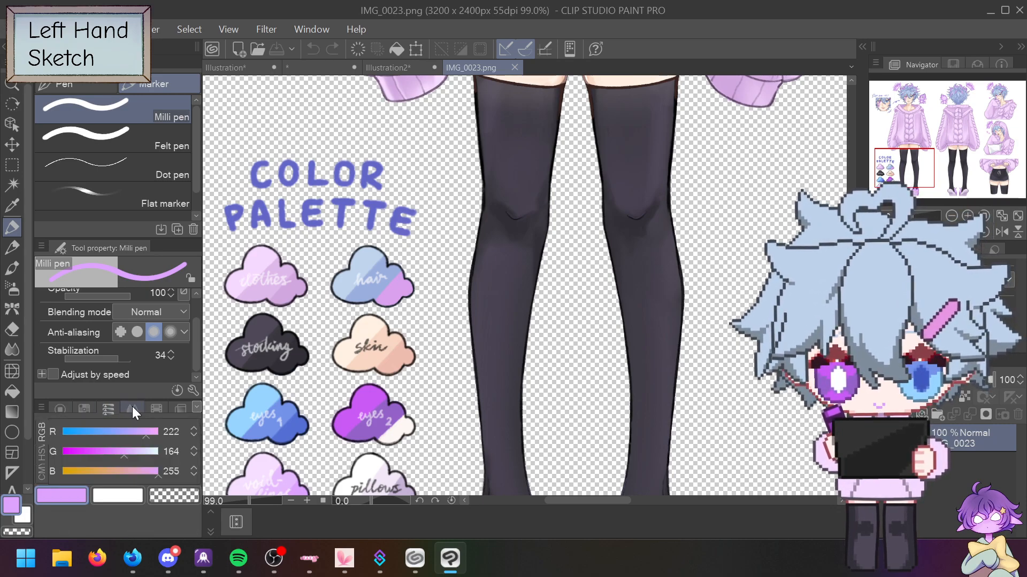
click(133, 407)
click(151, 408)
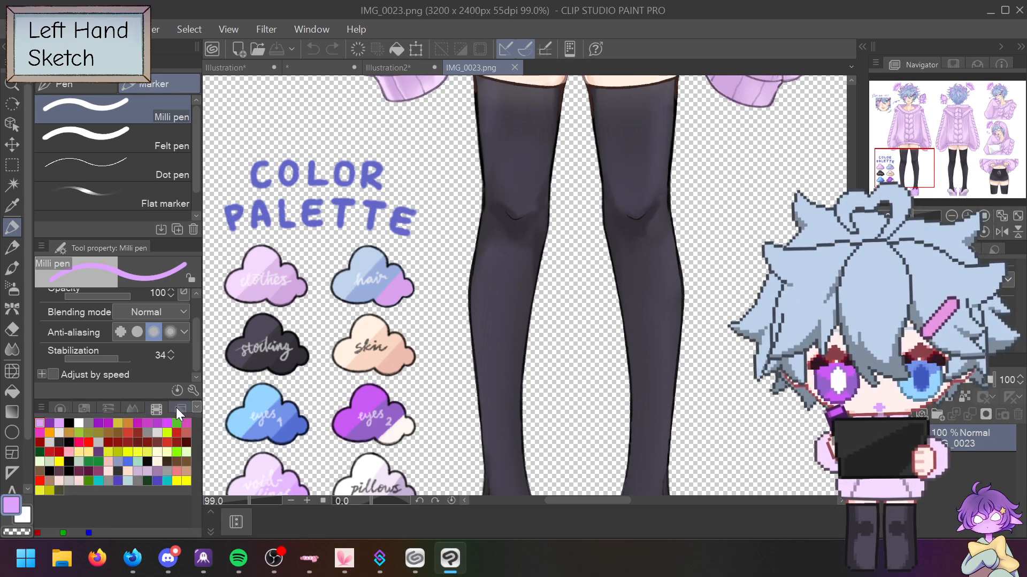
click(179, 409)
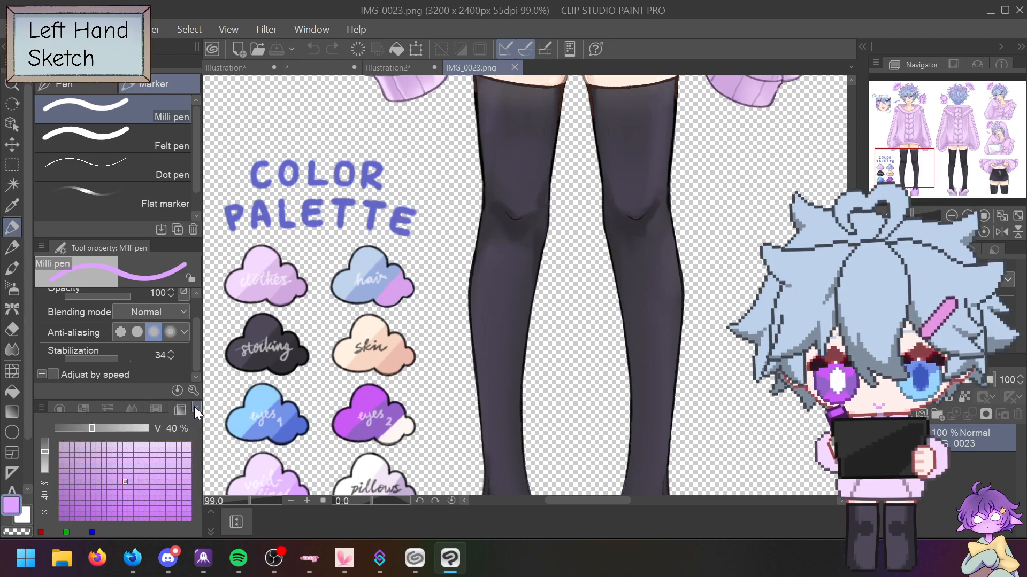
click(197, 409)
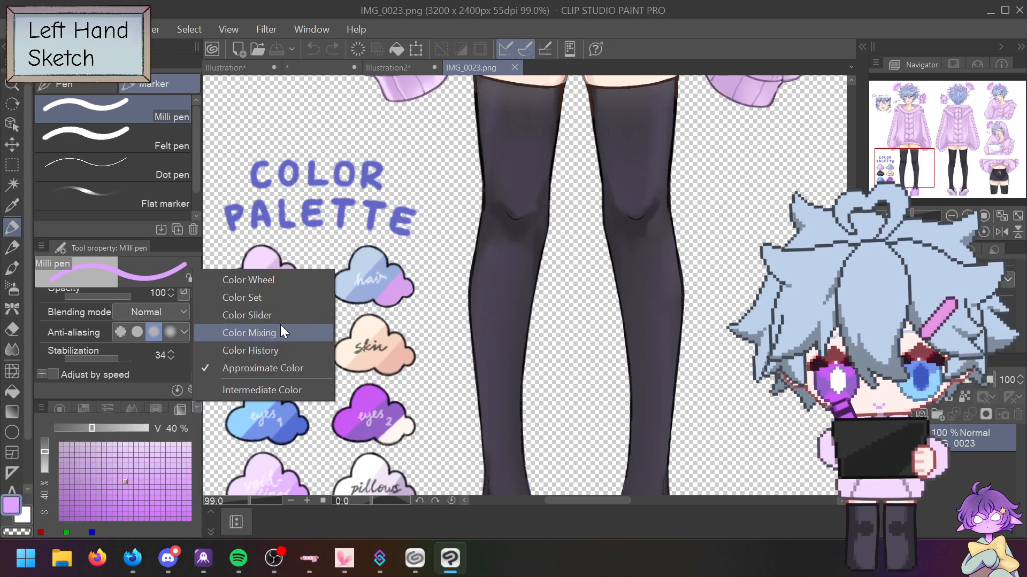
click(277, 279)
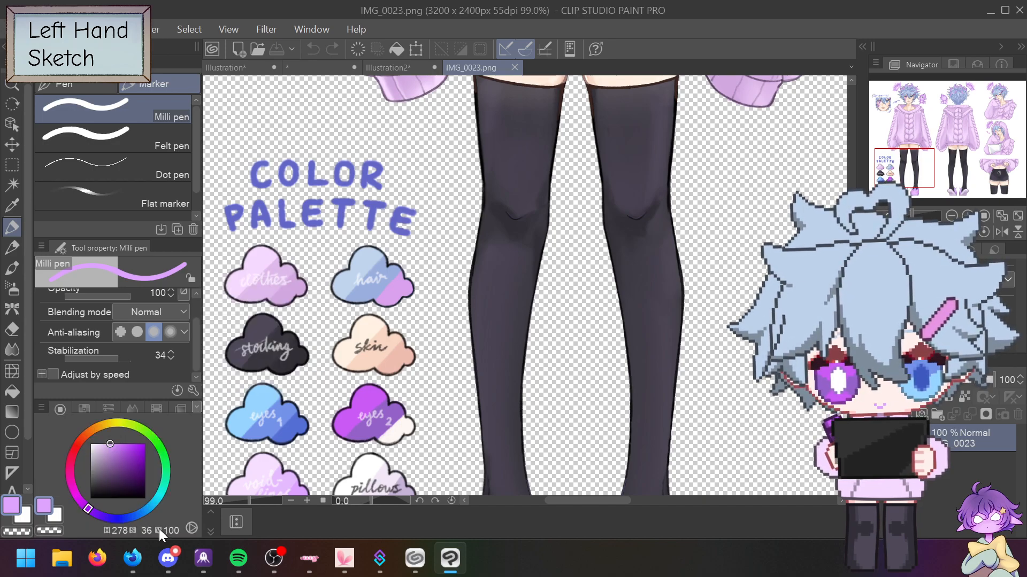
Step: Switch the colour read-out to RGB and the wheel to a triangle picker
click(143, 529)
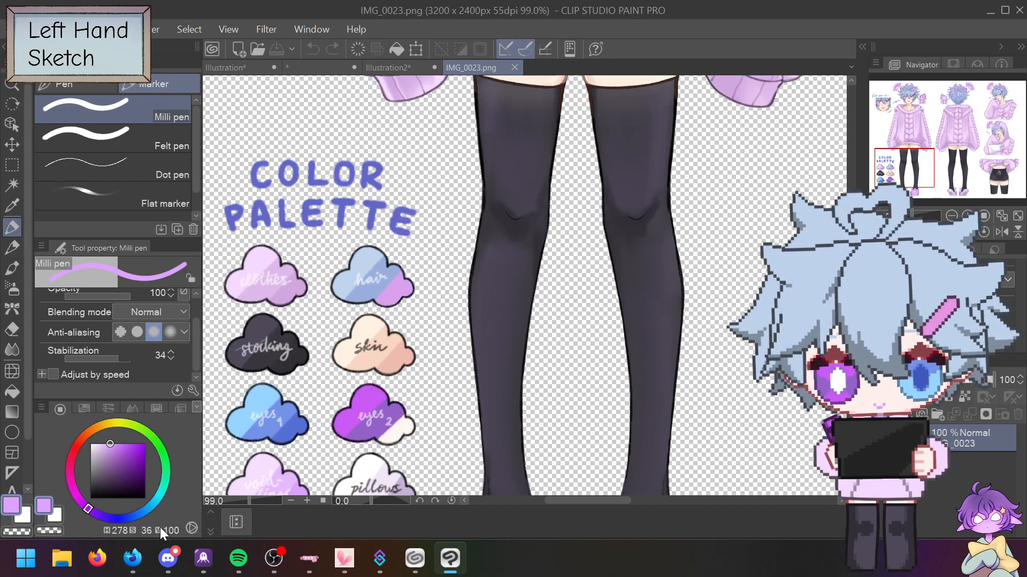
click(193, 528)
click(192, 528)
click(191, 528)
Step: Deepen the colour to a darker purple and discard a stray curve under the right creature
drag(124, 445, 145, 465)
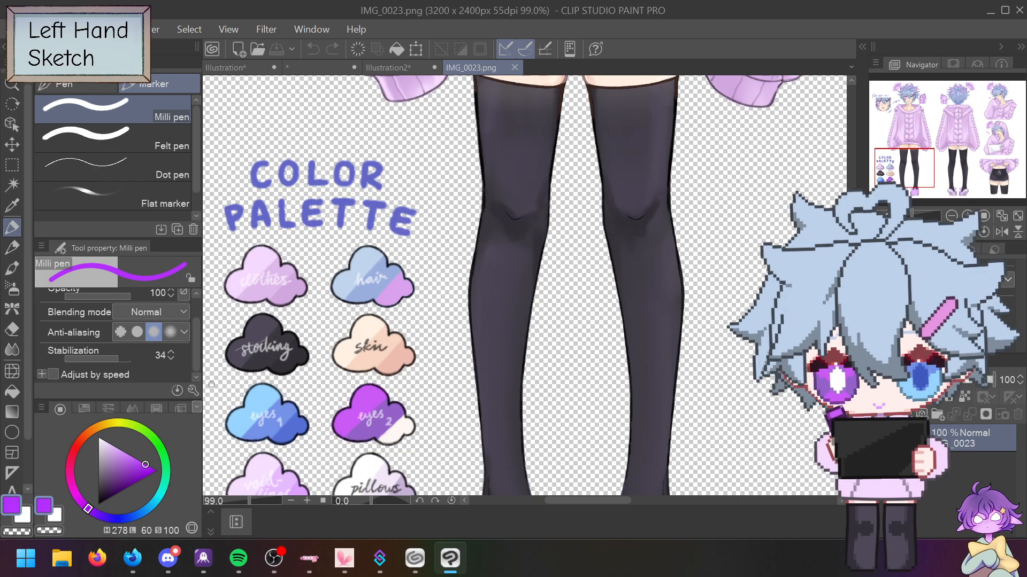
click(397, 63)
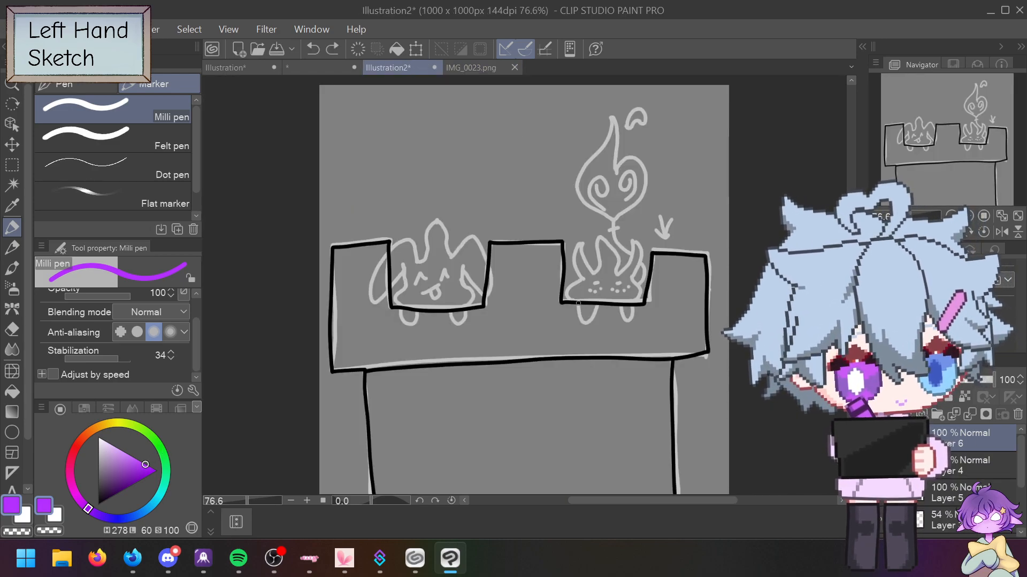
mouse_move(577, 300)
mouse_down()
mouse_move(580, 321)
mouse_move(613, 300)
mouse_up()
key(ctrl+z)
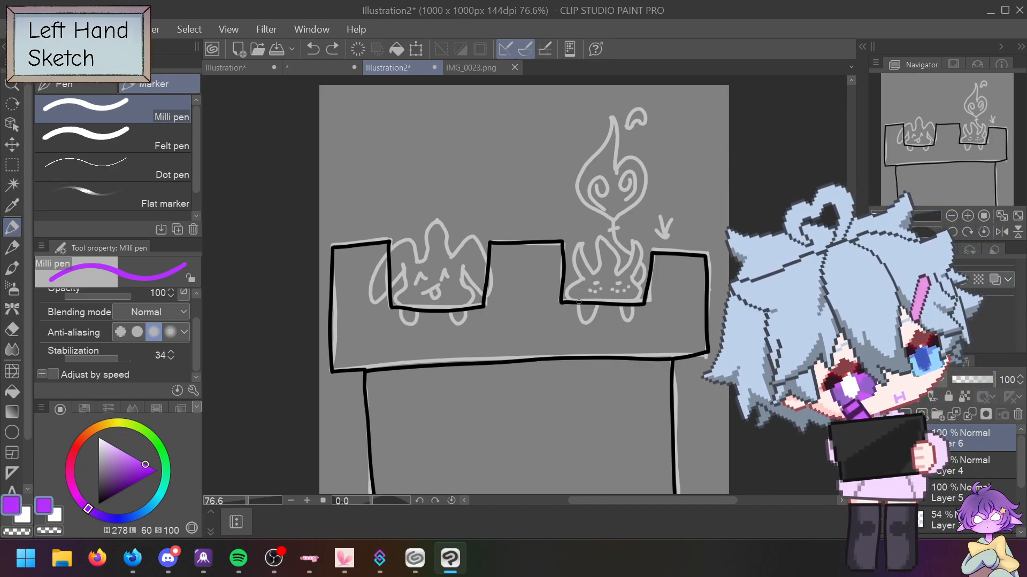
Step: Ink the right creature's feet, body and curling flame in purple, then start the left one on a new layer
drag(579, 302, 578, 308)
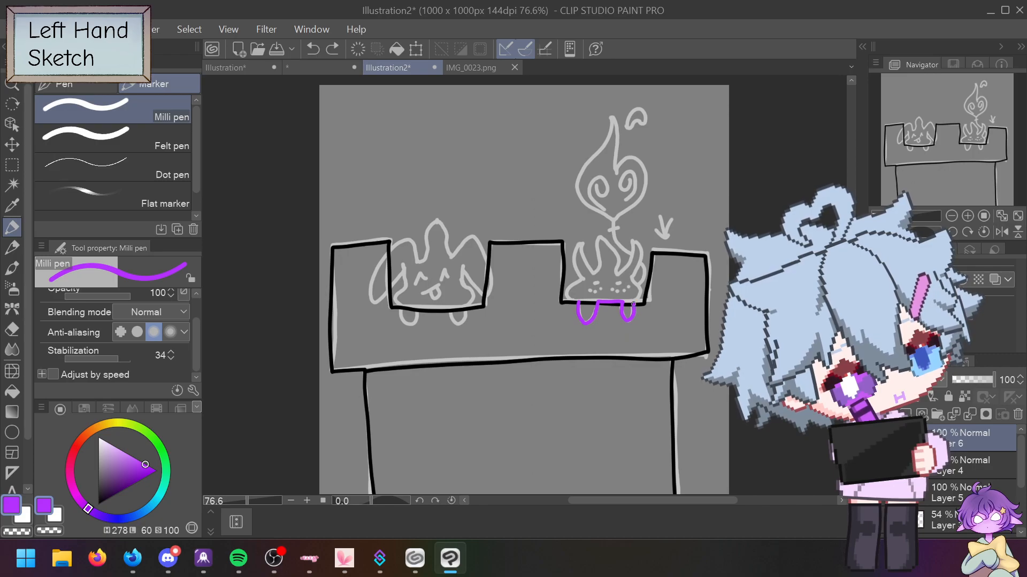
mouse_move(641, 294)
mouse_down()
mouse_move(634, 241)
mouse_move(618, 274)
mouse_move(619, 254)
mouse_move(600, 237)
mouse_move(597, 269)
mouse_move(586, 245)
mouse_move(576, 260)
mouse_move(569, 292)
mouse_up()
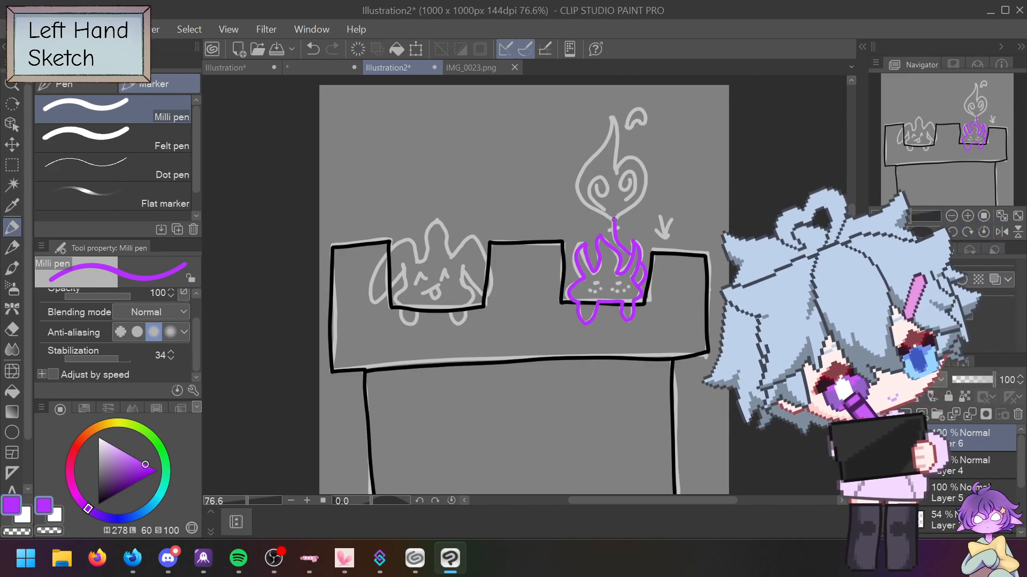
mouse_move(611, 218)
mouse_down()
mouse_move(578, 197)
mouse_move(577, 175)
mouse_move(608, 140)
mouse_move(615, 114)
mouse_move(617, 172)
mouse_move(641, 161)
mouse_move(629, 208)
mouse_up()
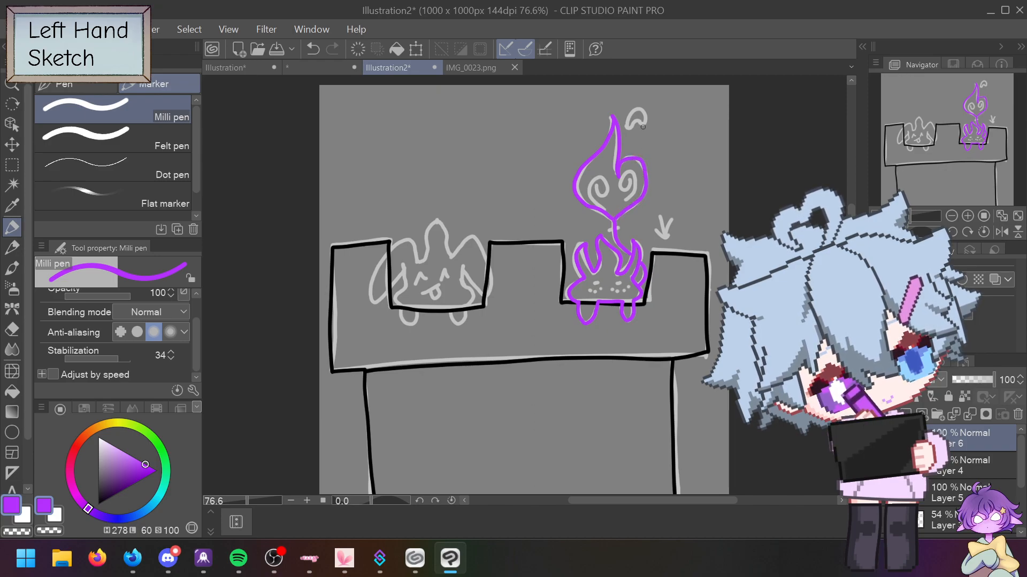
drag(628, 126, 627, 122)
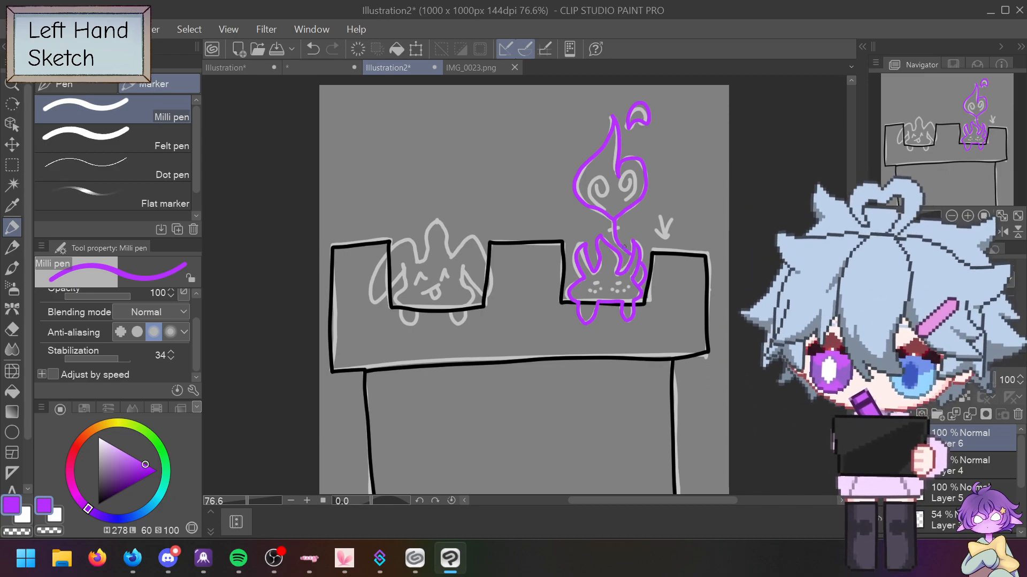
click(905, 414)
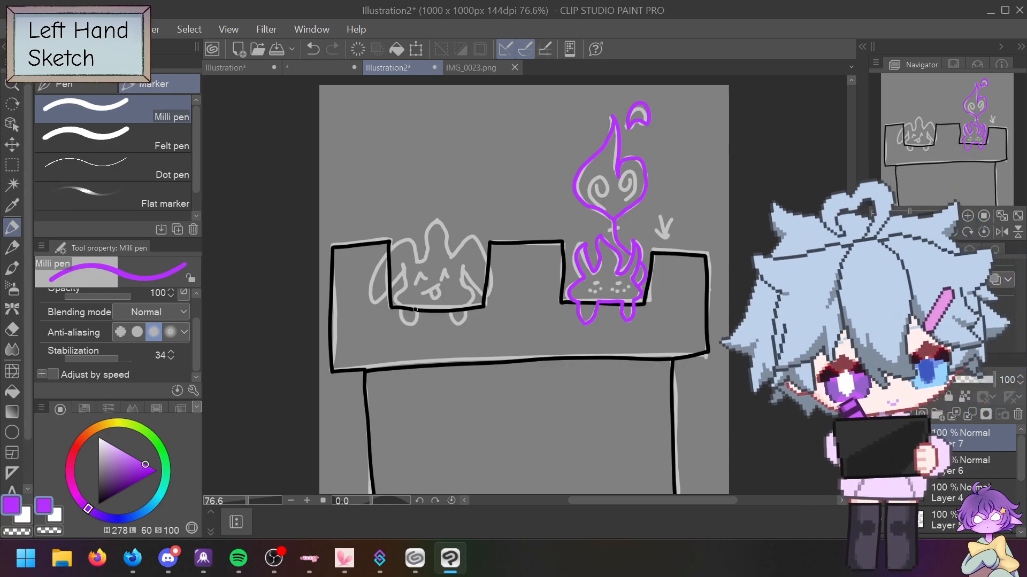
mouse_move(402, 305)
mouse_down()
mouse_move(402, 322)
mouse_move(422, 320)
mouse_up()
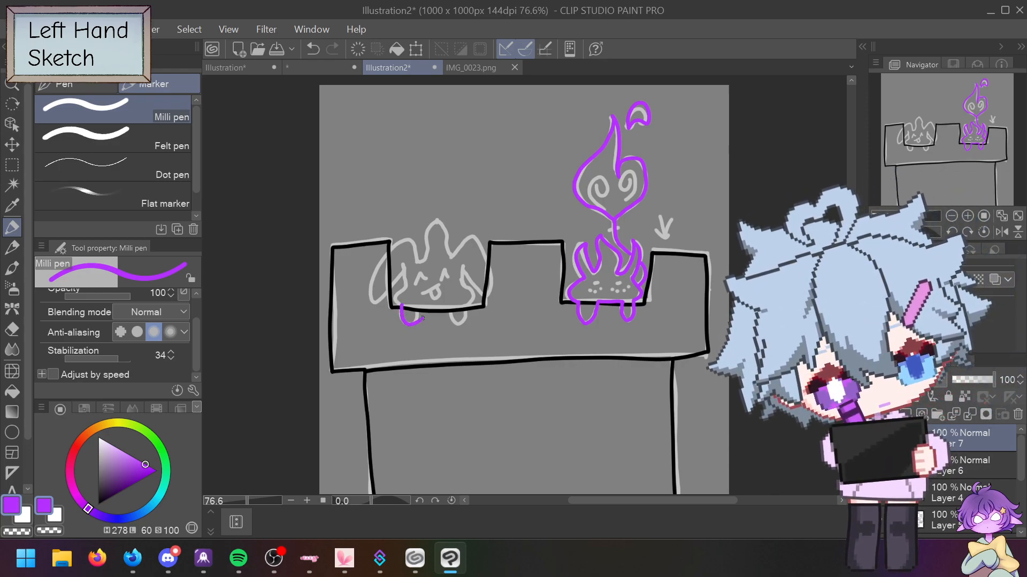
Step: Redraw the left creature's foot, base and ear in purple
key(ctrl+z)
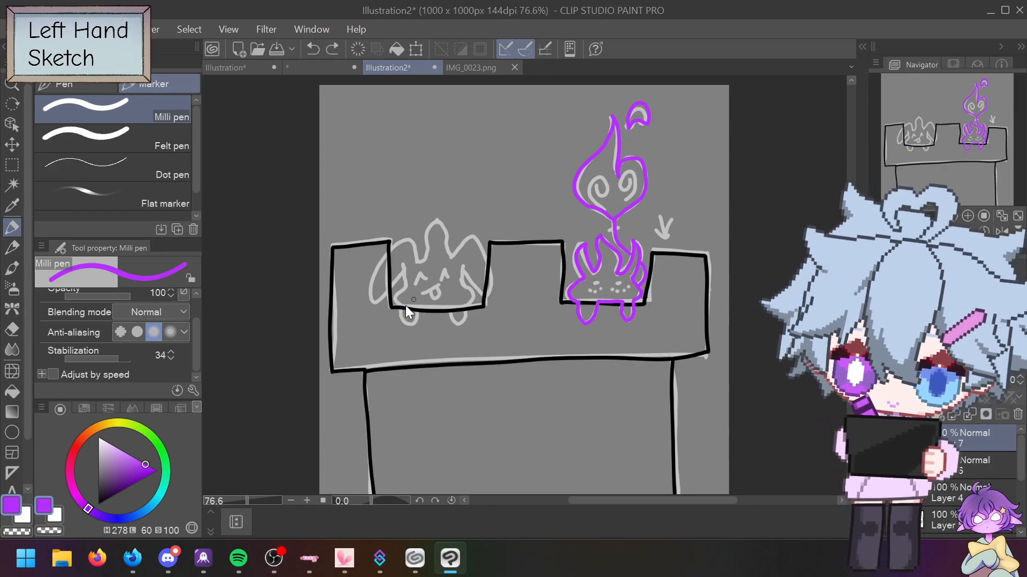
mouse_move(400, 307)
mouse_down()
mouse_move(408, 327)
mouse_move(428, 306)
mouse_move(465, 320)
mouse_move(464, 266)
mouse_move(475, 290)
mouse_move(491, 286)
mouse_move(480, 245)
mouse_move(453, 256)
mouse_up()
mouse_move(449, 251)
mouse_down()
mouse_move(434, 219)
mouse_move(425, 259)
mouse_move(417, 263)
mouse_move(412, 244)
mouse_move(395, 249)
mouse_move(373, 278)
mouse_move(372, 302)
mouse_move(405, 272)
mouse_move(397, 303)
mouse_up()
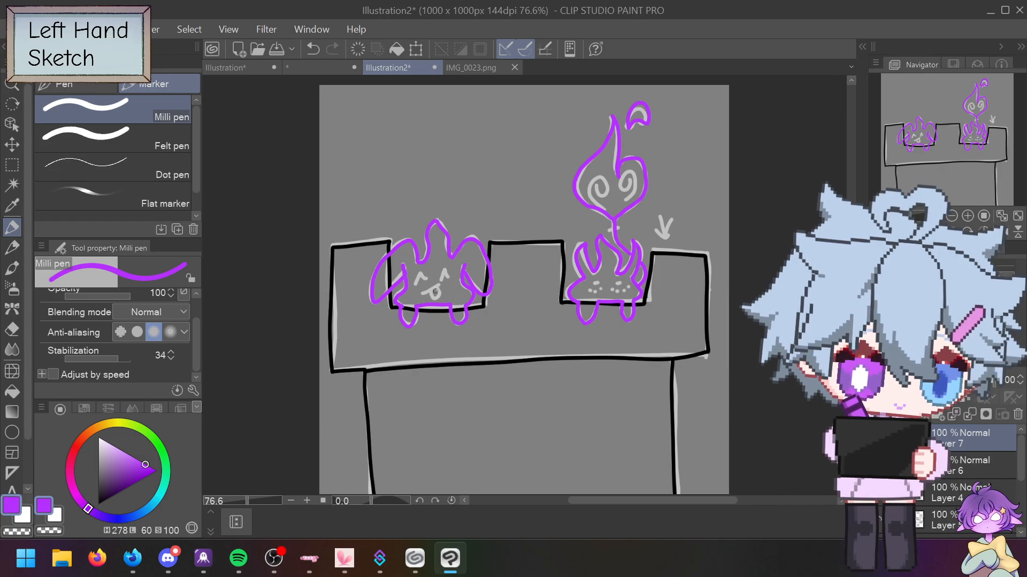
Step: Select sketch Layer 3 and eyedrop its light grey from the canvas
scroll(941, 481, down, 2)
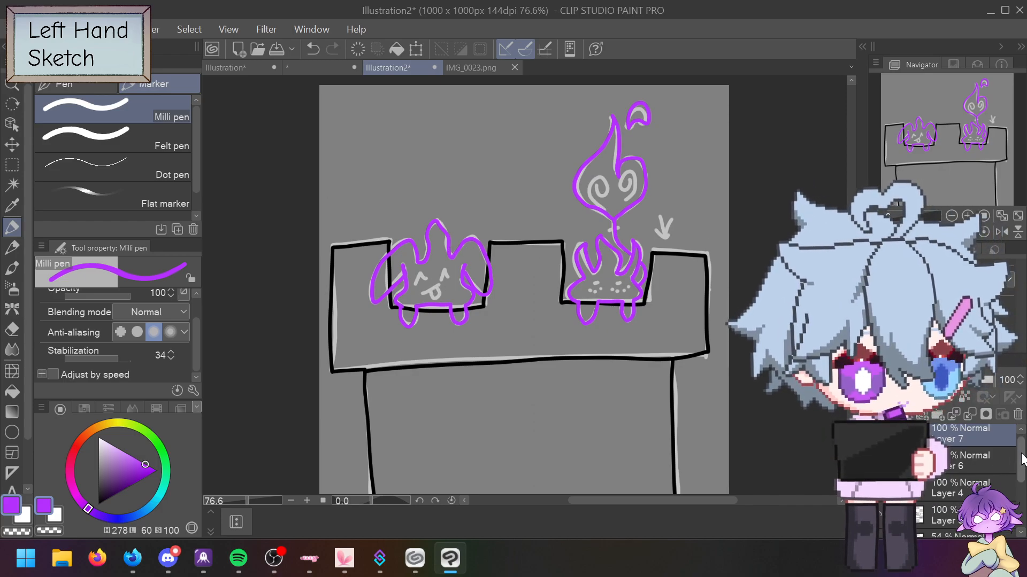
click(948, 491)
alt+click(378, 366)
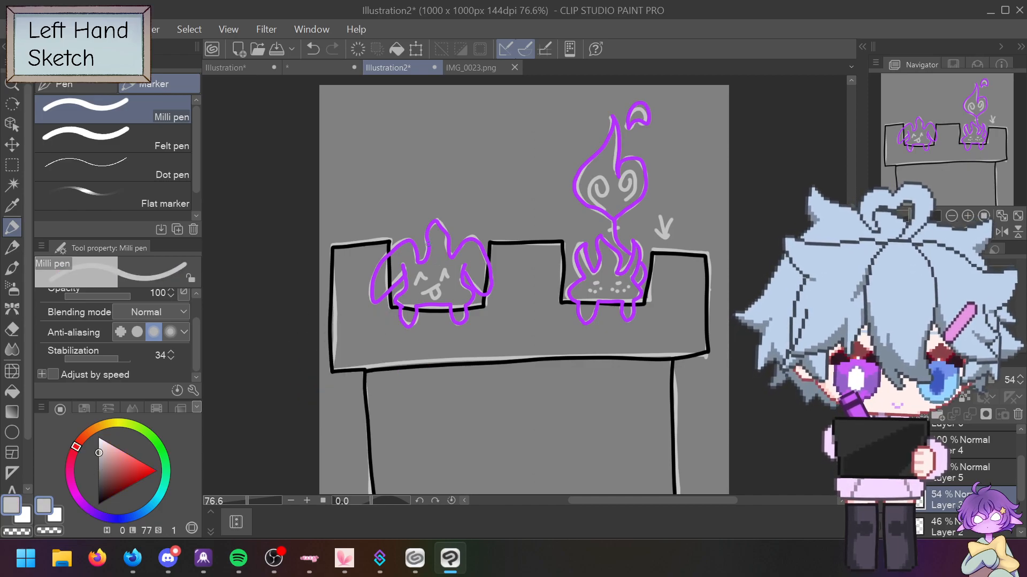
mouse_move(451, 247)
mouse_down()
mouse_move(448, 214)
mouse_move(420, 190)
mouse_move(459, 198)
mouse_move(447, 165)
mouse_move(479, 188)
mouse_move(484, 241)
mouse_up()
key(ctrl+z)
key(ctrl+z)
key(ctrl+z)
key(ctrl+z)
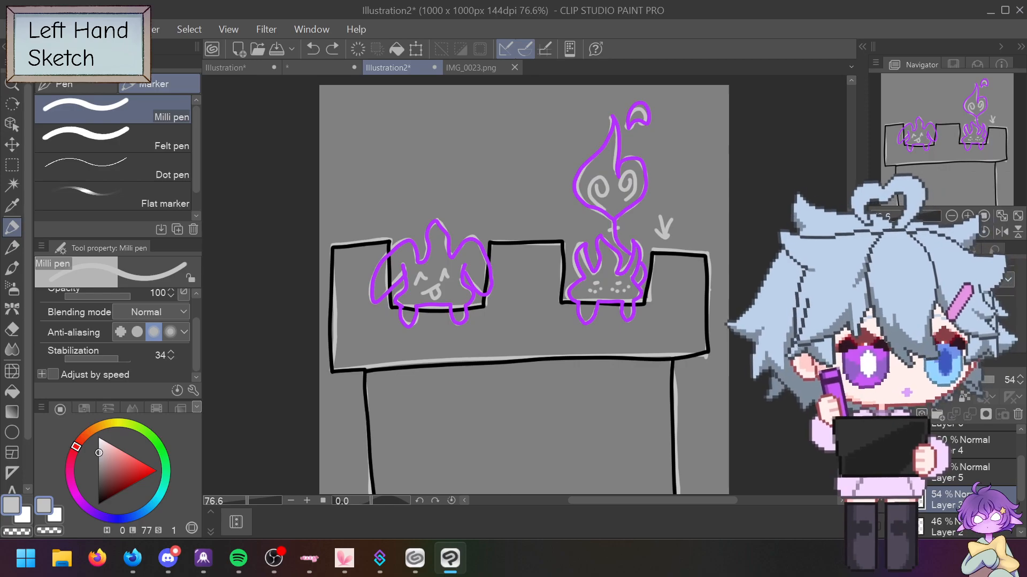
key(alt+Tab)
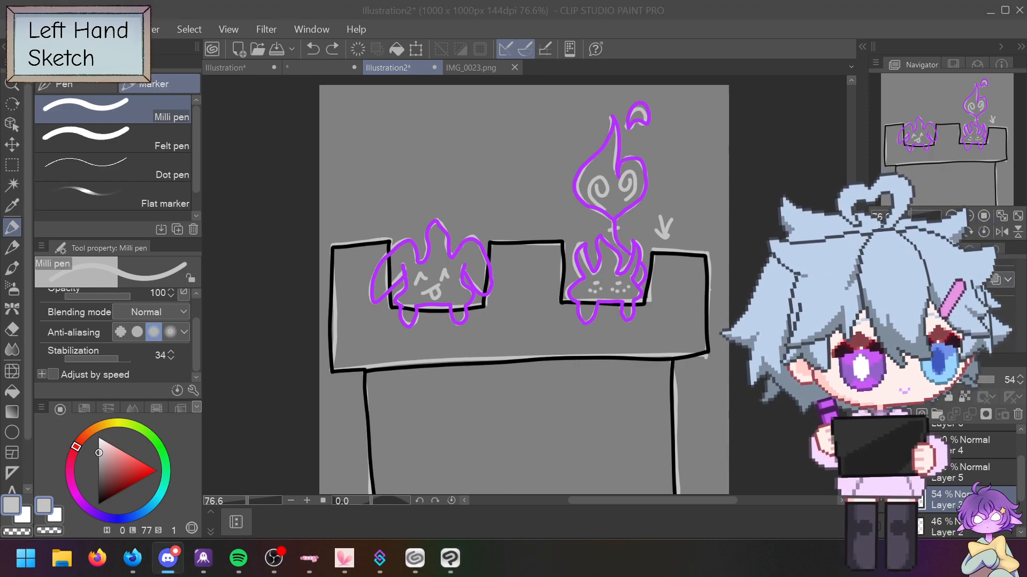
key(alt+Tab)
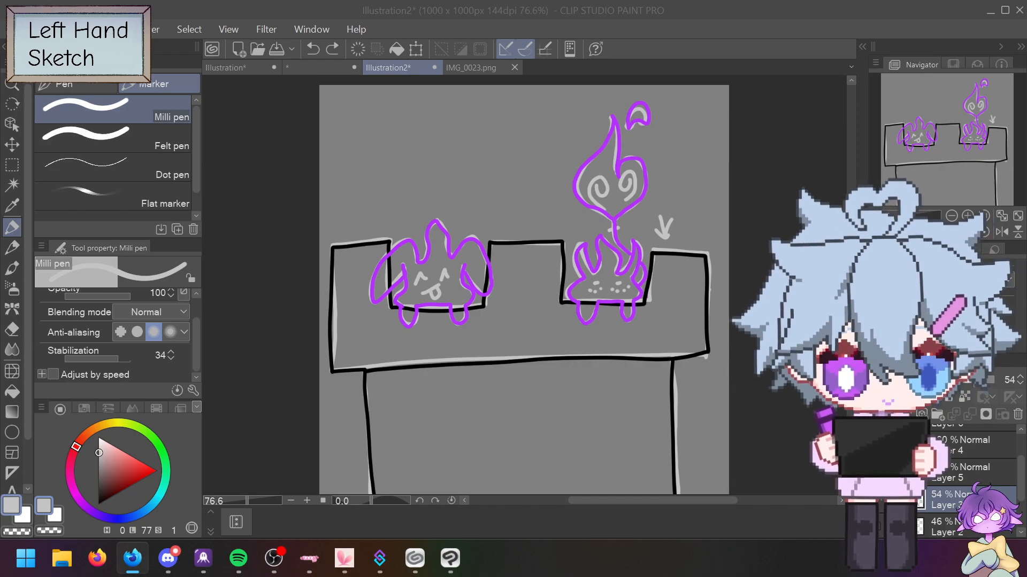
click(401, 171)
drag(384, 163, 524, 133)
mouse_move(385, 164)
mouse_down()
mouse_move(403, 214)
mouse_move(533, 163)
mouse_move(526, 128)
mouse_up()
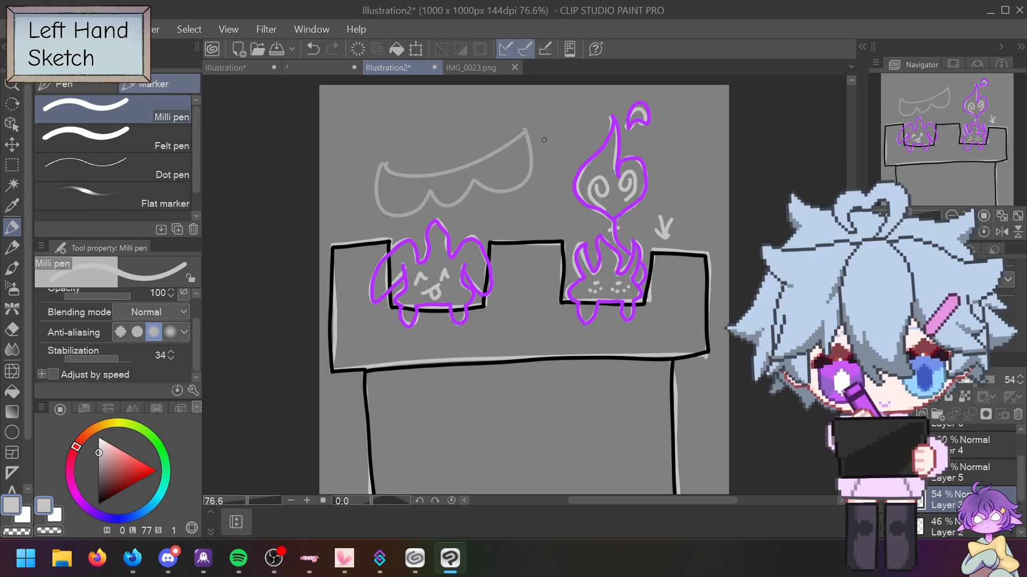
mouse_move(380, 222)
mouse_down()
mouse_move(377, 165)
mouse_move(395, 142)
mouse_move(381, 138)
mouse_move(393, 151)
mouse_move(350, 161)
mouse_up()
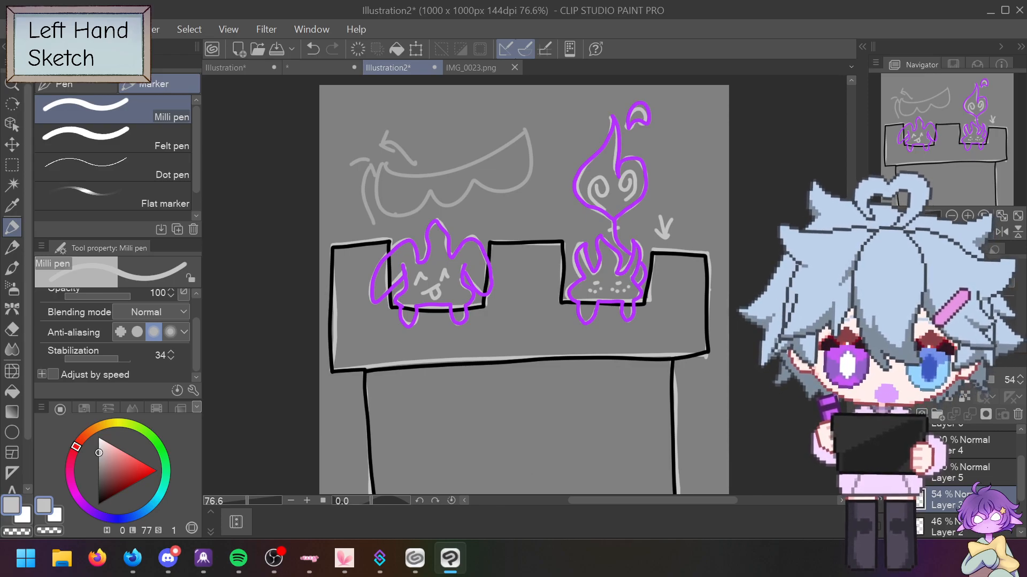
mouse_move(693, 131)
mouse_down()
mouse_move(690, 157)
mouse_move(670, 183)
mouse_up()
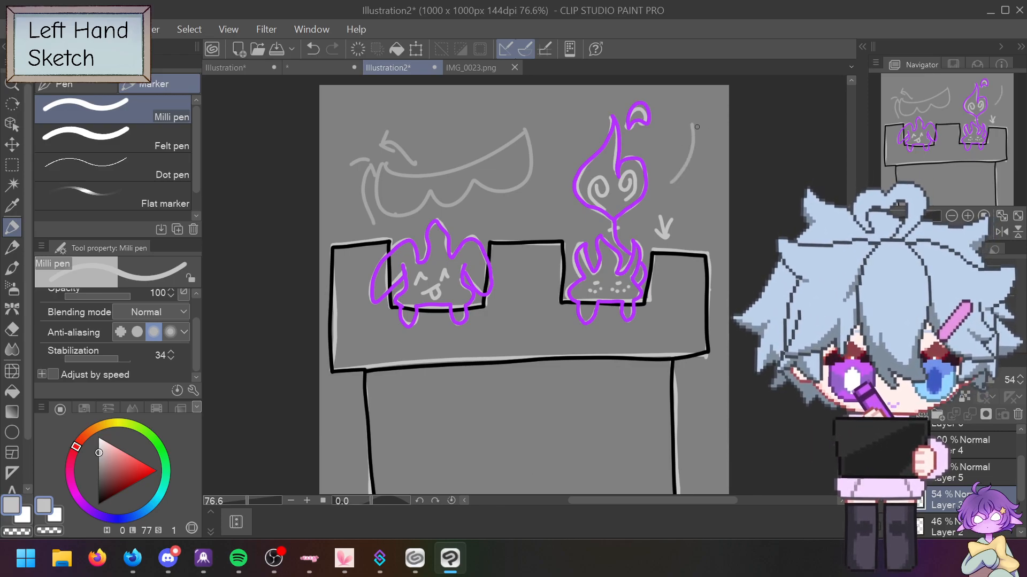
mouse_move(694, 124)
mouse_down()
mouse_move(704, 147)
mouse_move(693, 153)
mouse_move(701, 184)
mouse_move(692, 178)
mouse_move(688, 189)
mouse_move(687, 224)
mouse_up()
drag(677, 179, 660, 187)
mouse_move(694, 219)
mouse_down()
mouse_move(688, 229)
mouse_move(648, 196)
mouse_up()
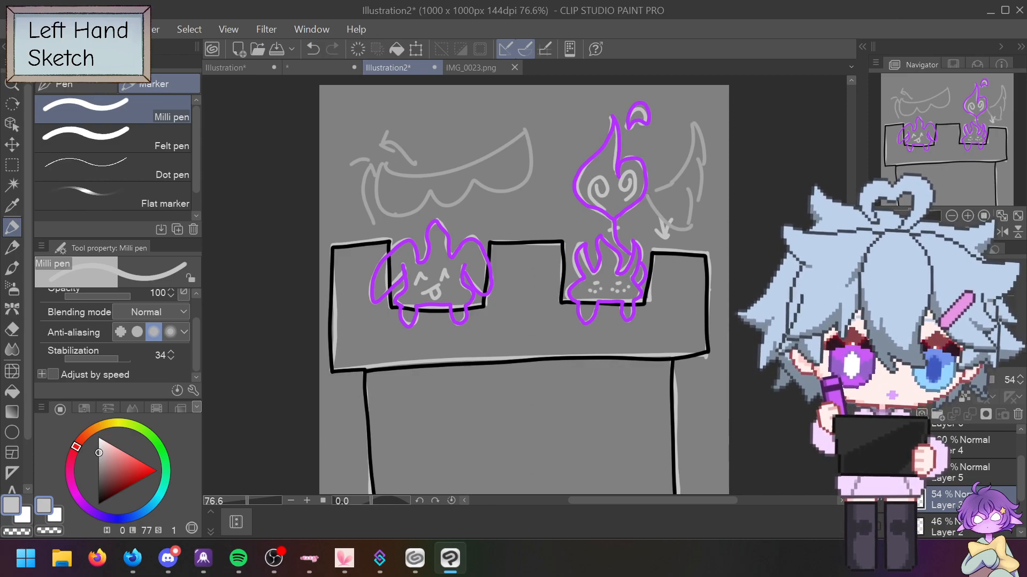
key(ctrl+z)
key(ctrl+z)
key(ctrl+z)
key(ctrl+z)
key(ctrl+z)
key(ctrl+z)
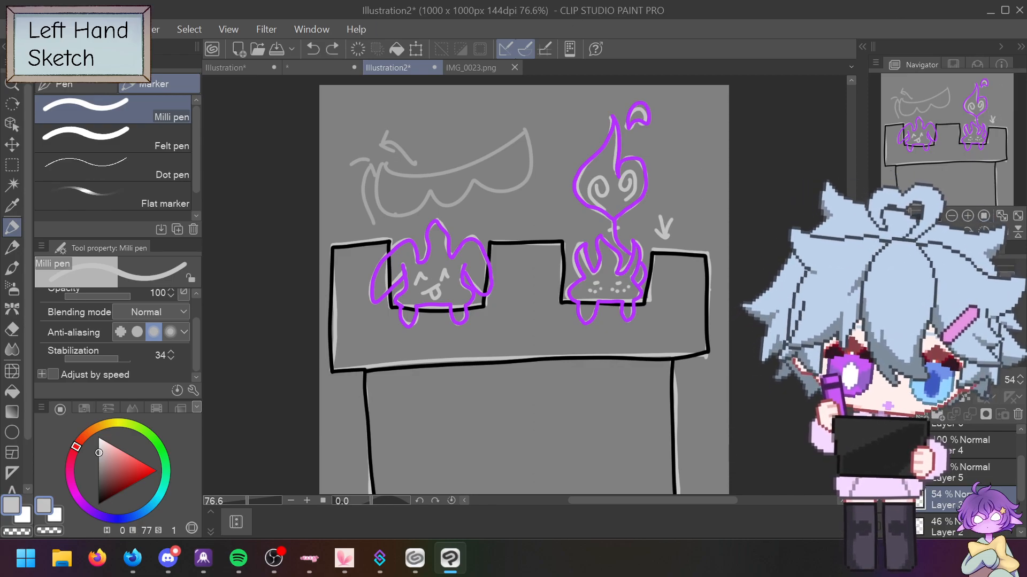
key(ctrl+z)
key(ctrl+z)
key(ctrl+z)
key(ctrl+z)
key(ctrl+z)
key(ctrl+z)
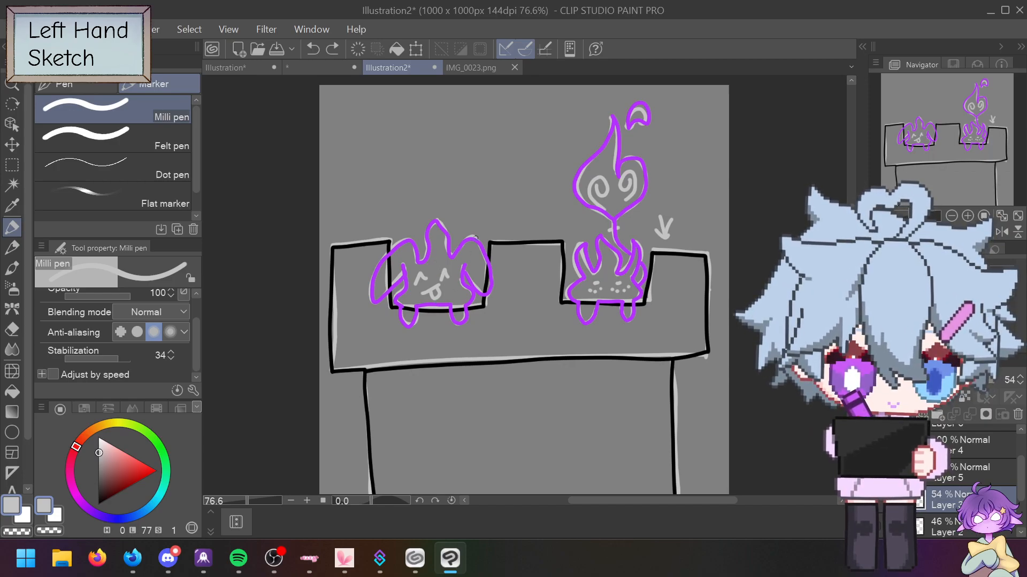
Step: Try several grey curves for a flame tip above the left creature, undoing each
mouse_move(477, 241)
mouse_down()
mouse_move(479, 189)
mouse_move(459, 158)
mouse_up()
key(ctrl+z)
mouse_move(434, 295)
mouse_down()
mouse_move(468, 241)
mouse_move(462, 189)
mouse_move(478, 224)
mouse_move(453, 171)
mouse_move(499, 195)
mouse_move(487, 195)
mouse_move(511, 230)
mouse_up()
key(ctrl+z)
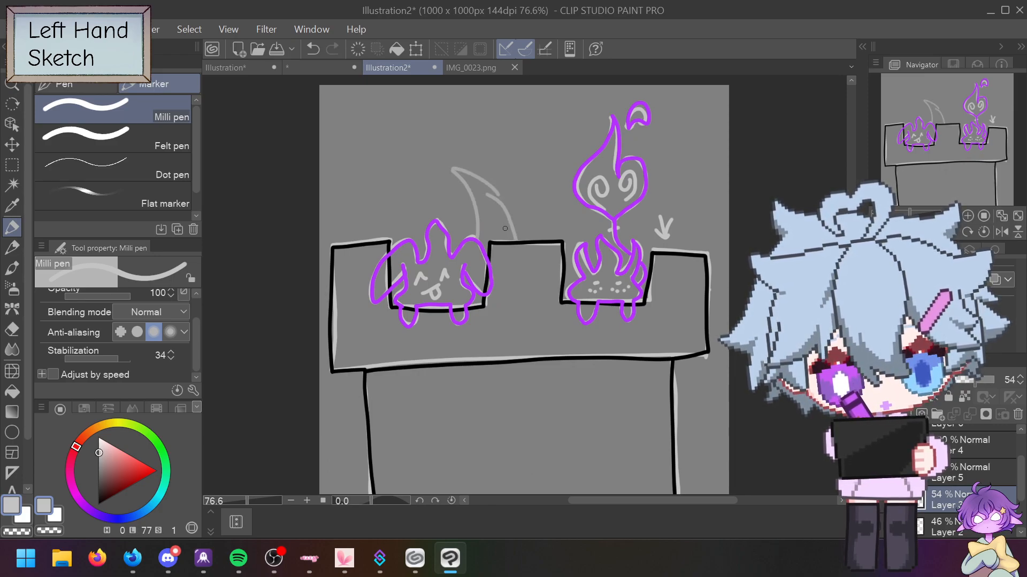
key(ctrl+z)
drag(484, 194, 538, 255)
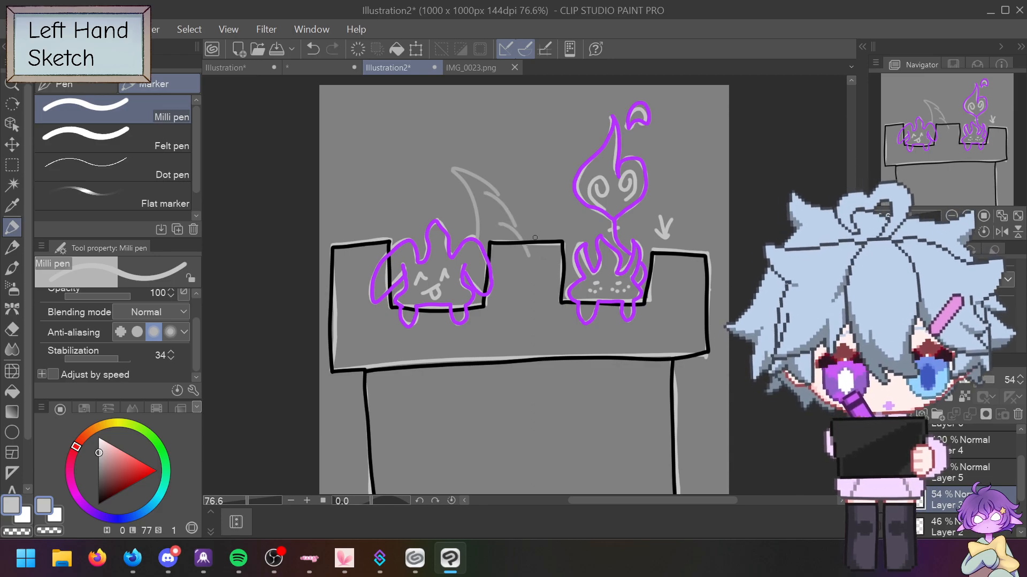
key(ctrl+z)
key(ctrl+z)
key(ctrl+z)
key(ctrl+z)
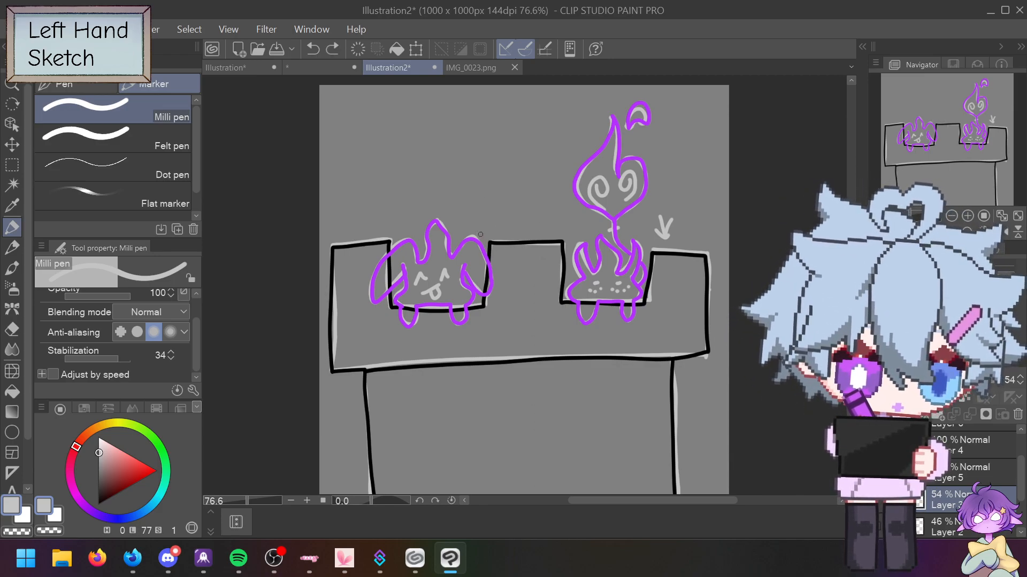
mouse_move(475, 239)
mouse_down()
mouse_move(410, 177)
mouse_move(456, 172)
mouse_move(478, 186)
mouse_up()
key(ctrl+z)
key(ctrl+z)
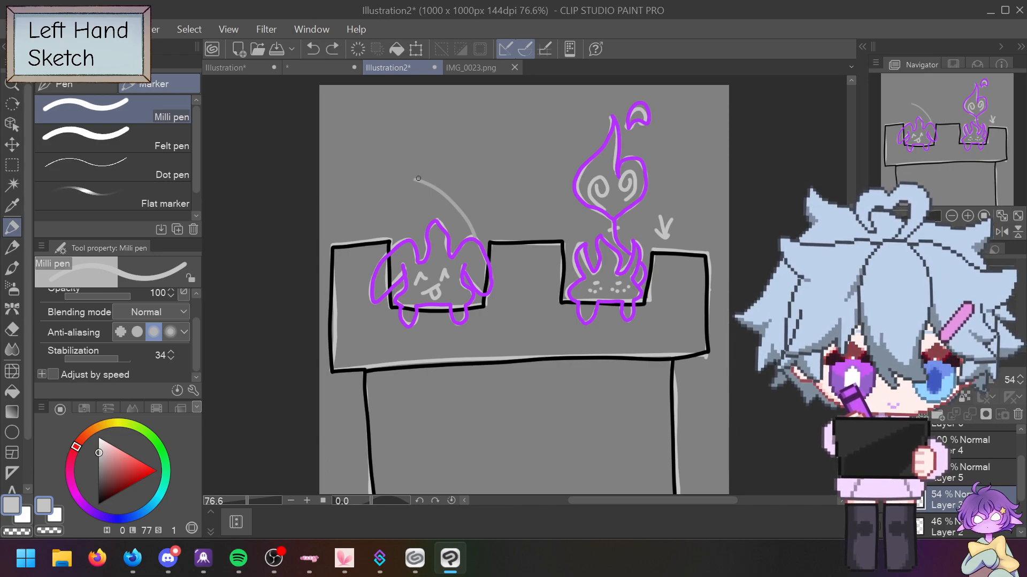
Step: Sketch a grey arc and hooked flame tip over the left creature, retrying its extension
drag(415, 179, 476, 192)
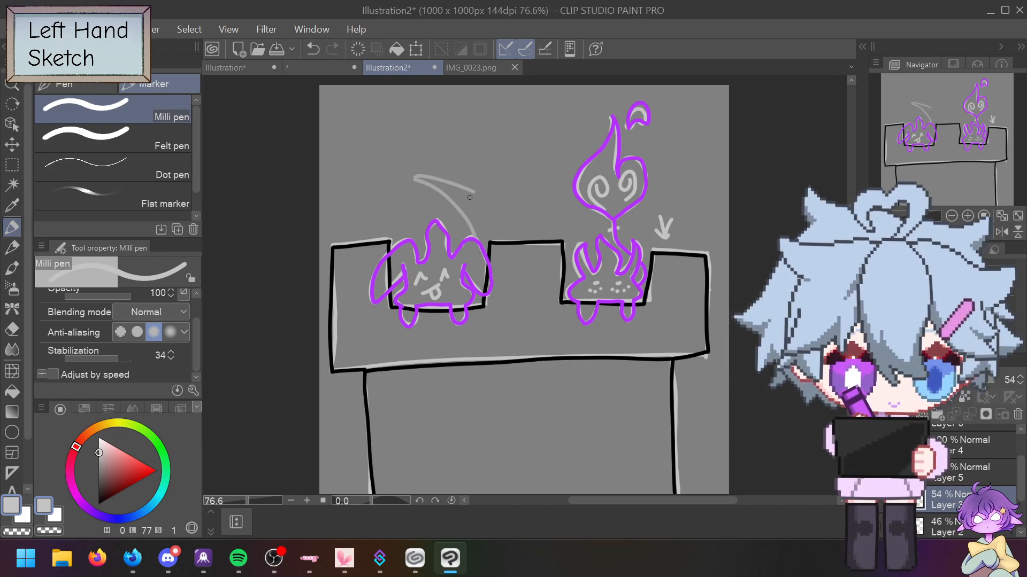
drag(471, 201, 520, 223)
key(ctrl+z)
drag(468, 202, 519, 232)
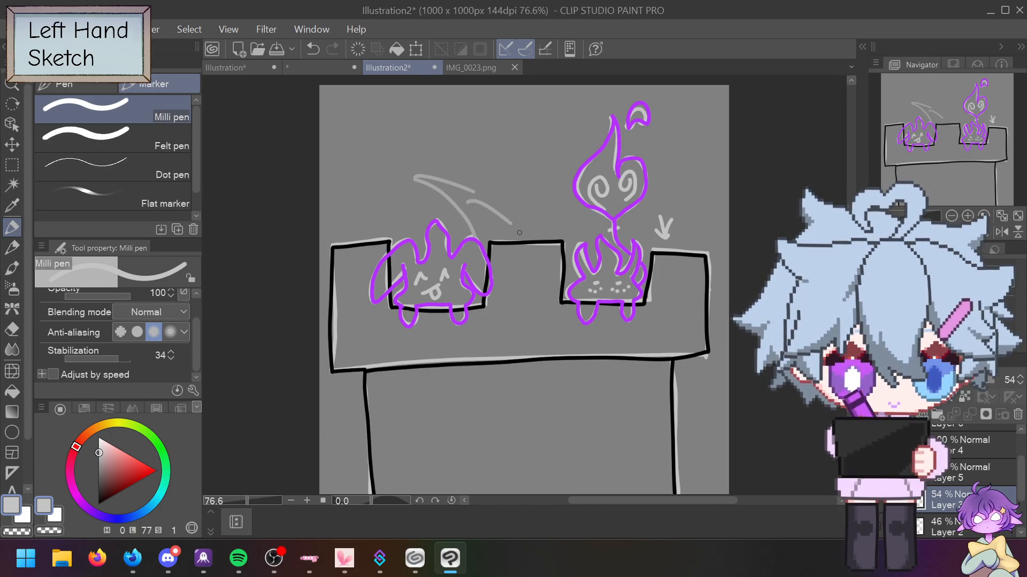
key(ctrl+z)
key(ctrl+z)
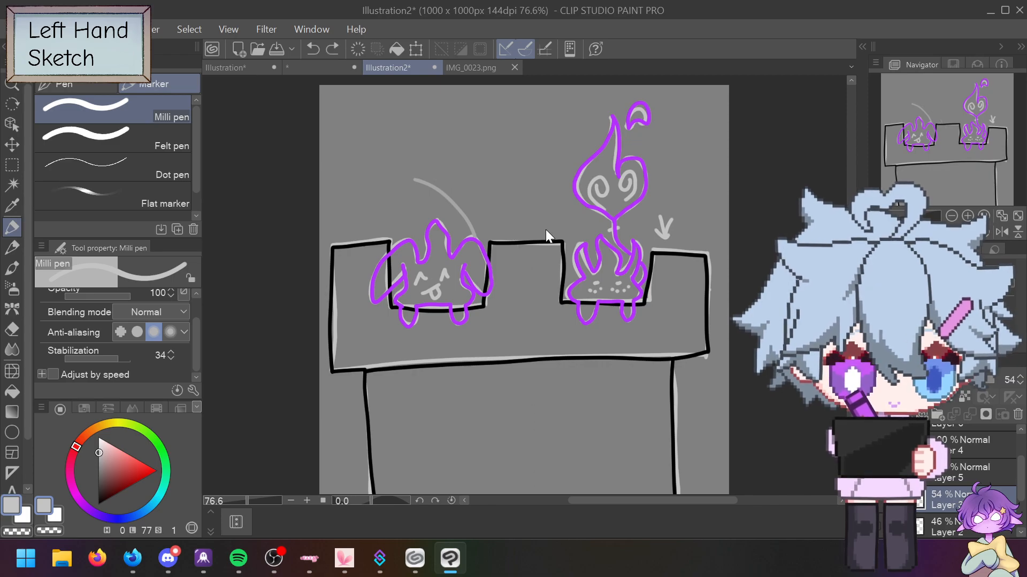
key(ctrl+z)
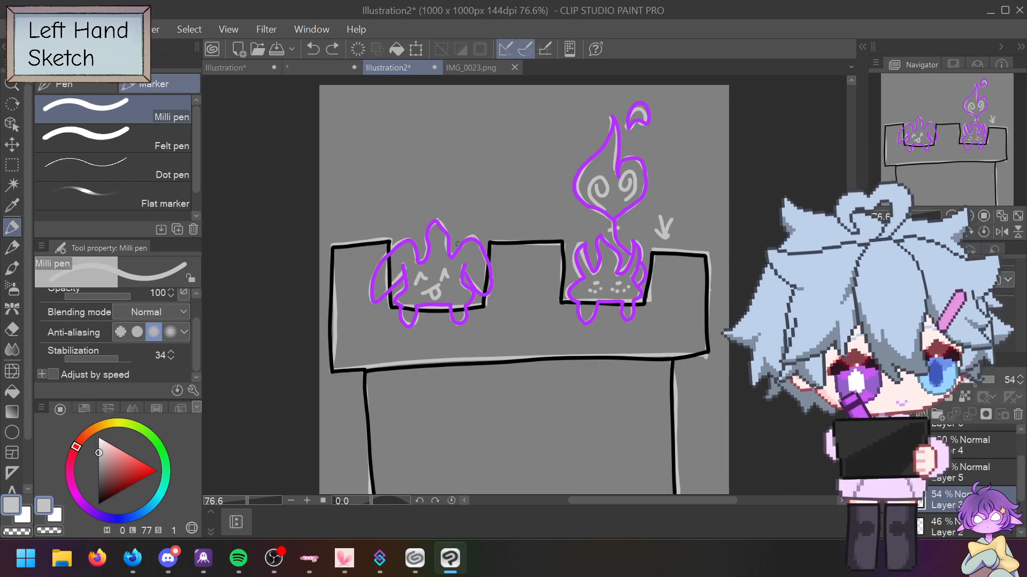
mouse_move(458, 246)
mouse_down()
mouse_move(444, 216)
mouse_move(416, 199)
mouse_move(454, 196)
mouse_move(495, 235)
mouse_up()
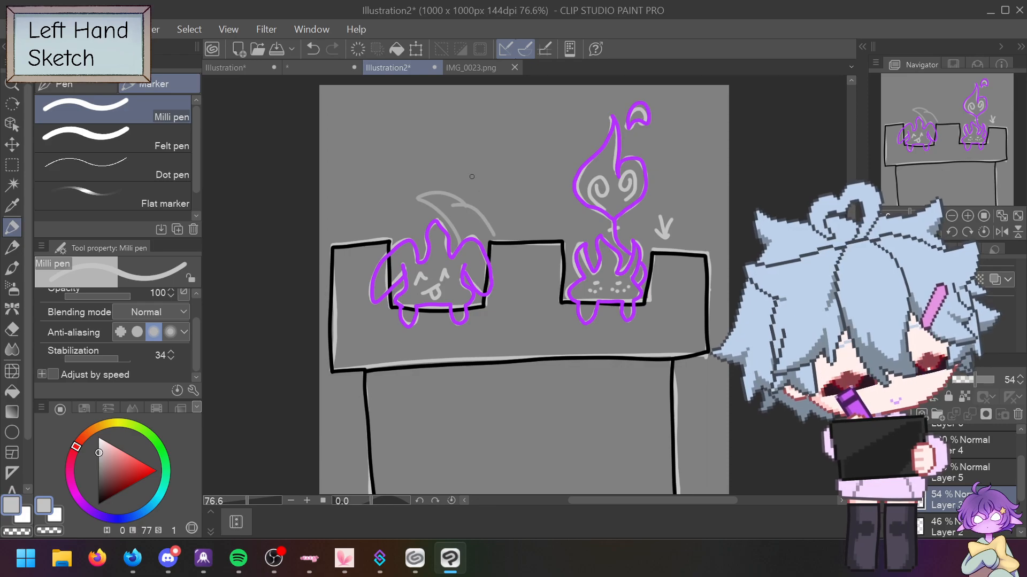
key(ctrl+z)
mouse_move(459, 208)
mouse_down()
mouse_move(504, 239)
mouse_move(492, 233)
mouse_move(511, 251)
mouse_move(486, 228)
mouse_move(501, 249)
mouse_up()
key(ctrl+z)
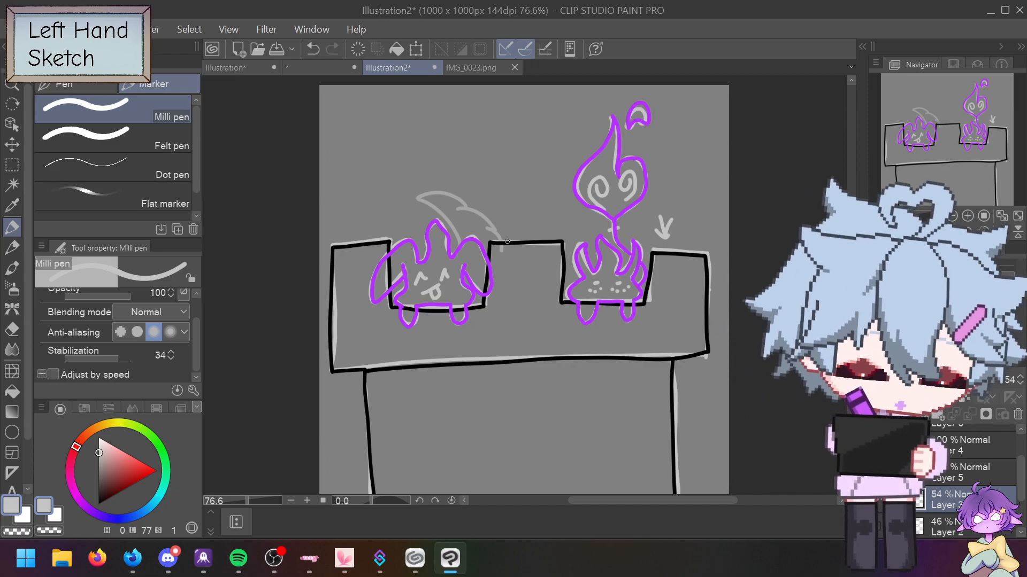
drag(1022, 484, 1021, 457)
Step: On Layer 7, eyedrop the outline purple and ink the left creature's hooked flame tip
click(990, 437)
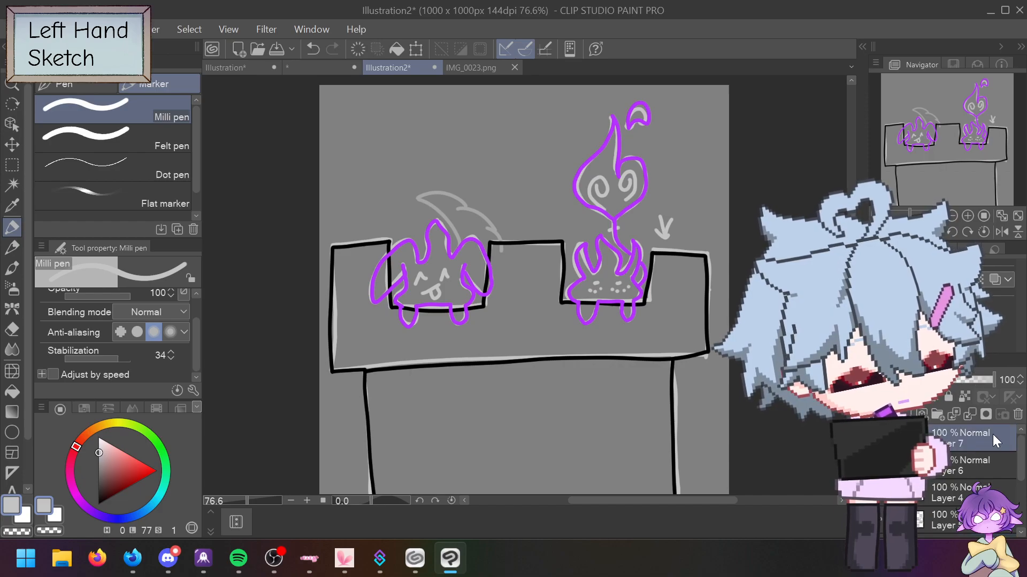
alt+click(458, 251)
mouse_move(460, 240)
mouse_down()
mouse_move(418, 198)
mouse_move(448, 192)
mouse_move(502, 242)
mouse_up()
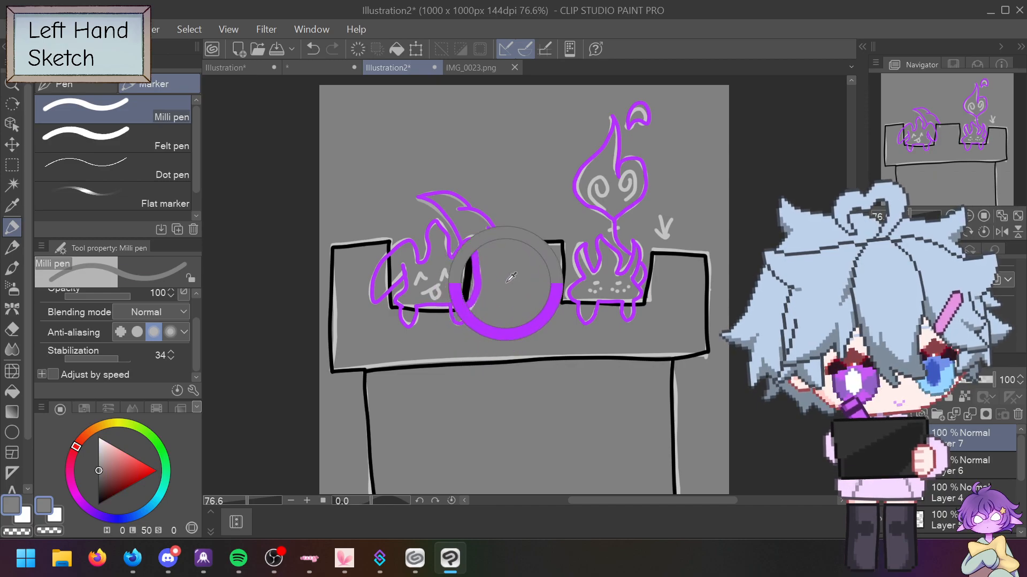
Step: Return to the pen and set the drawing colour to black
key(e)
key(p)
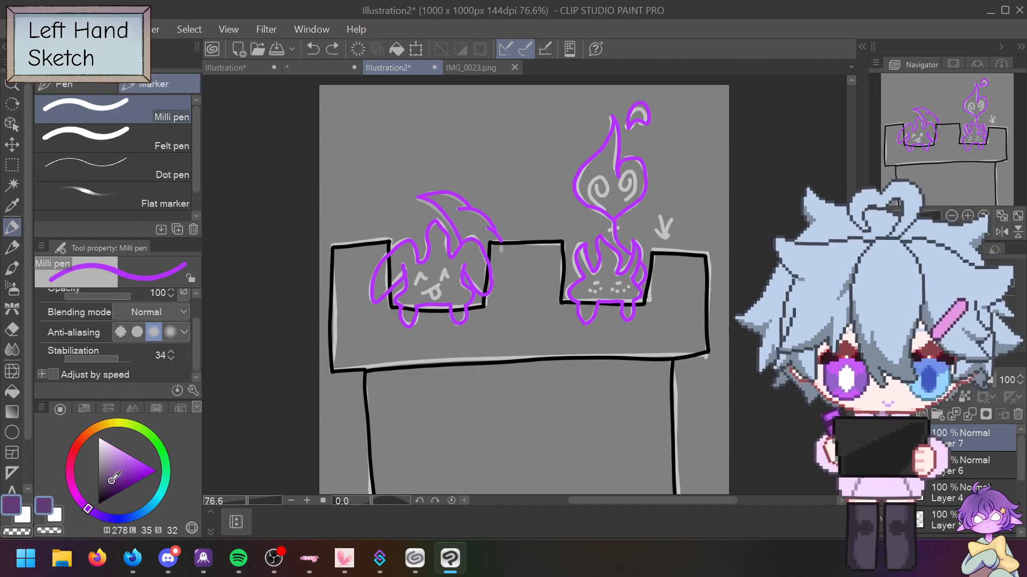
click(99, 504)
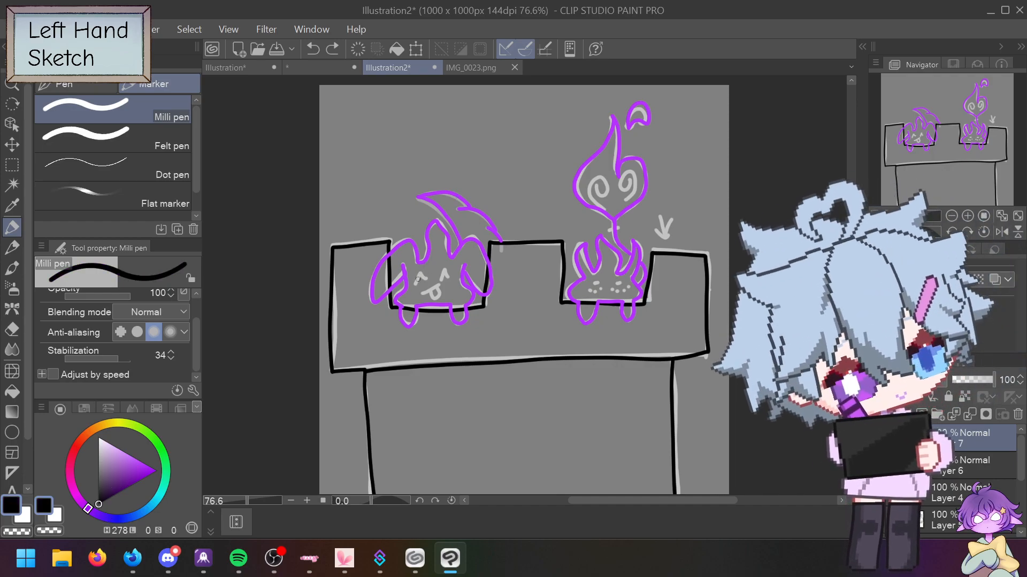
Step: Draw the left creature's eye, then the right creature's dash-and-dot eyes and cheek dots on Layer 6
mouse_move(416, 283)
mouse_down()
mouse_move(446, 270)
mouse_move(450, 282)
mouse_move(423, 294)
mouse_move(440, 290)
mouse_up()
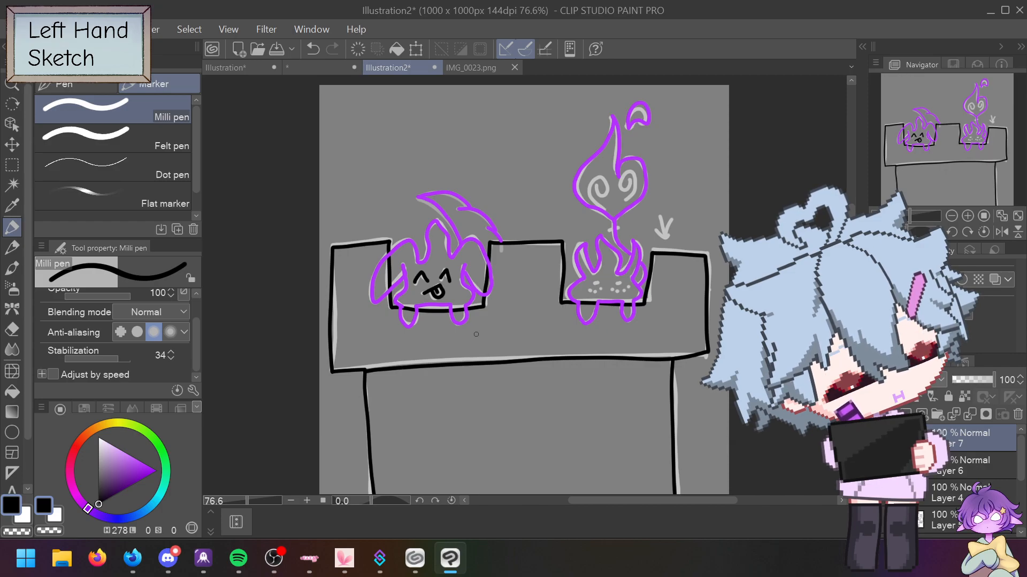
click(948, 471)
drag(592, 283, 600, 283)
click(617, 284)
click(592, 292)
click(621, 293)
key(ctrl+z)
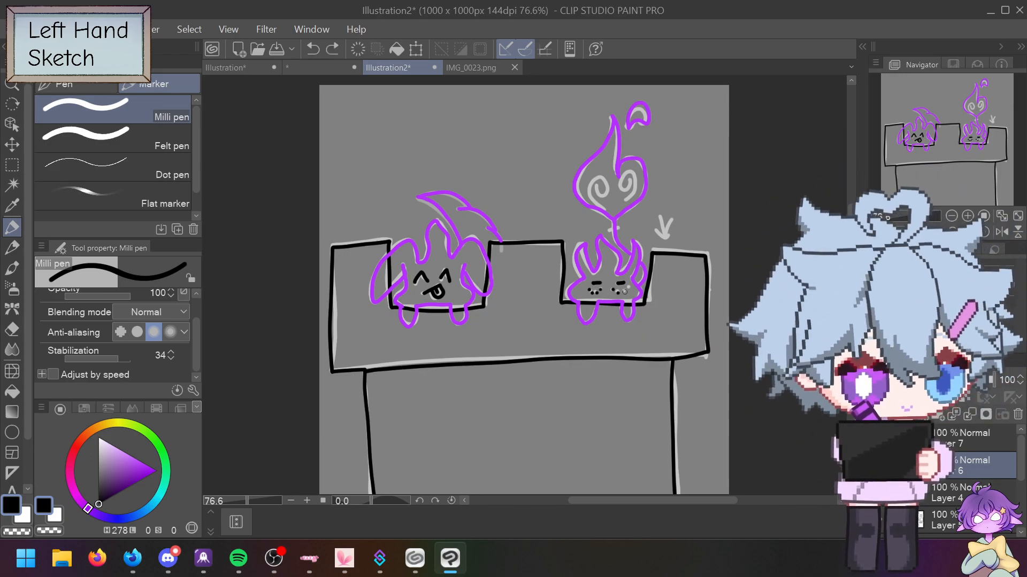
key(ctrl+y)
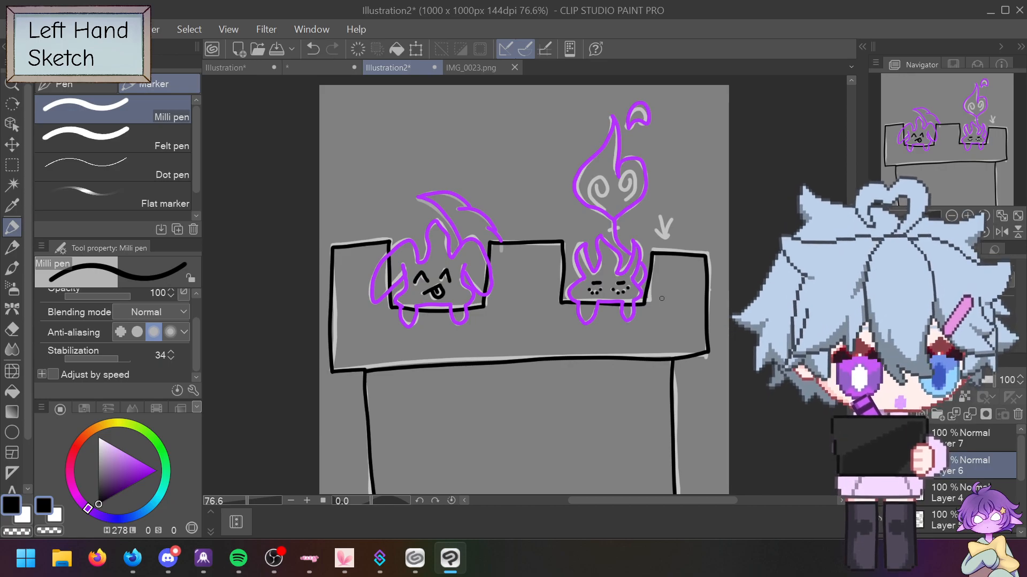
Step: Ink the upper flame's left swirl in black and hide the grey sketch layer
scroll(1022, 469, down, 2)
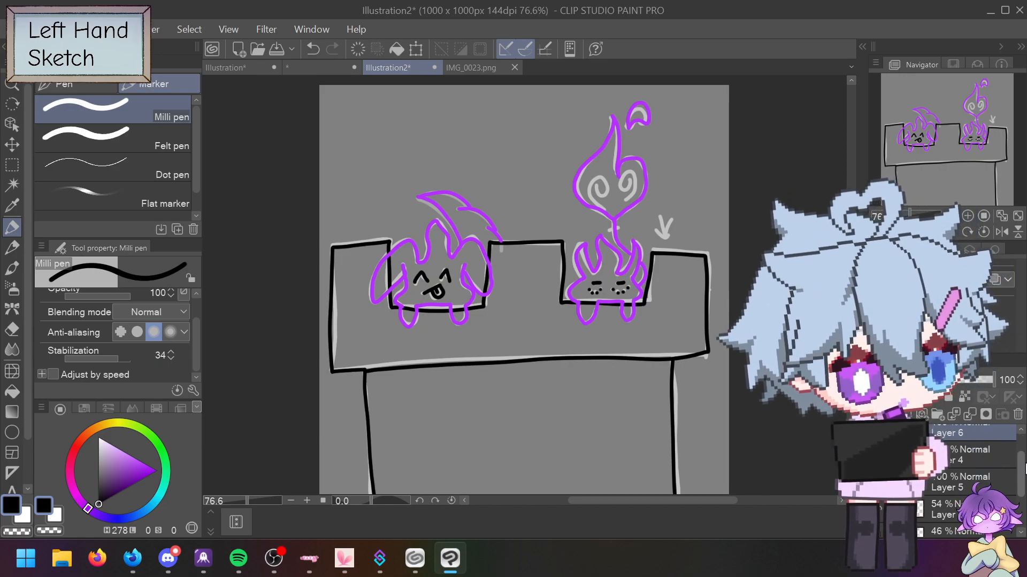
click(875, 503)
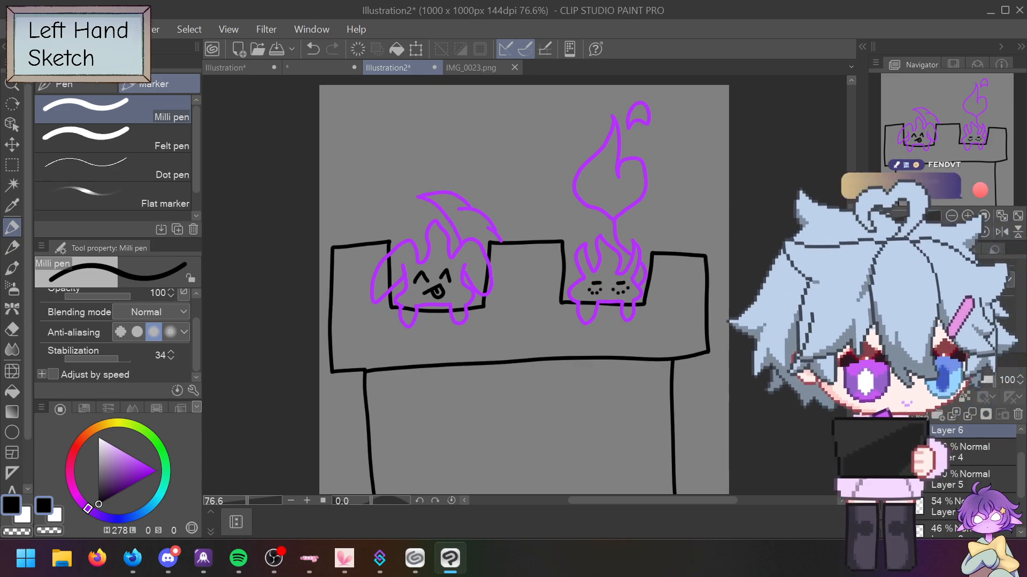
click(875, 503)
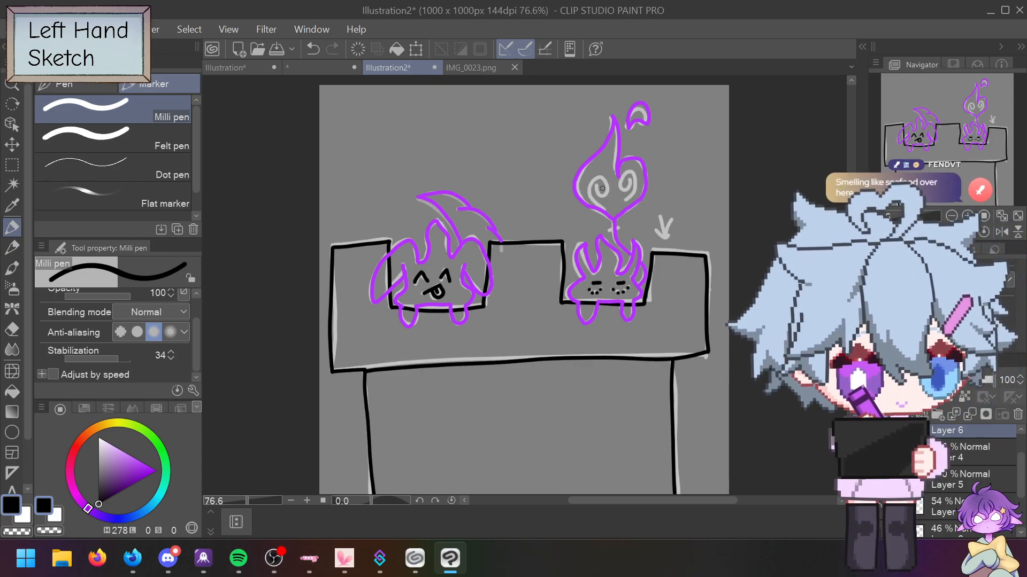
scroll(1022, 481, up, 2)
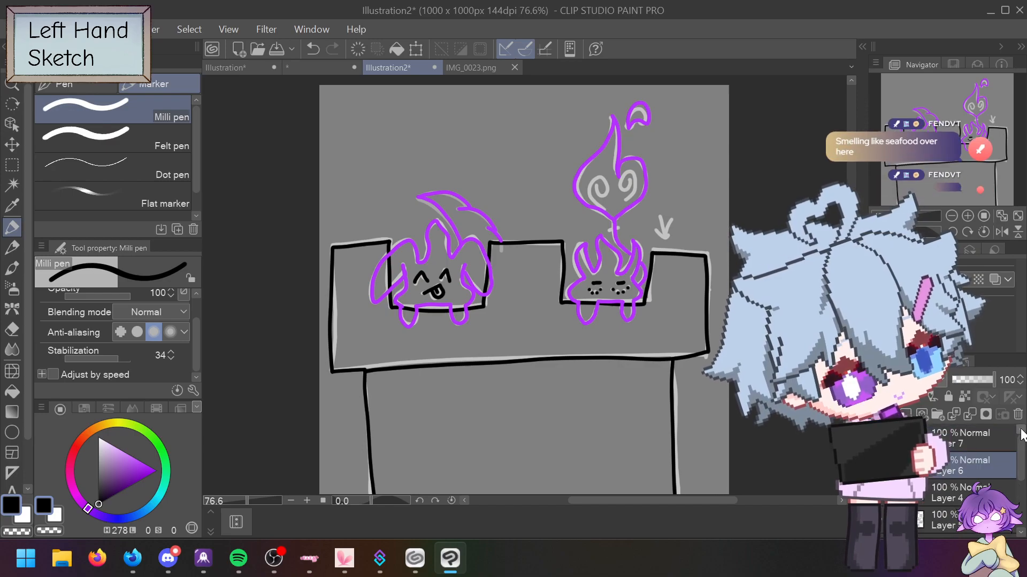
mouse_move(596, 187)
mouse_down()
mouse_move(603, 194)
mouse_move(588, 193)
mouse_move(606, 199)
mouse_move(635, 174)
mouse_up()
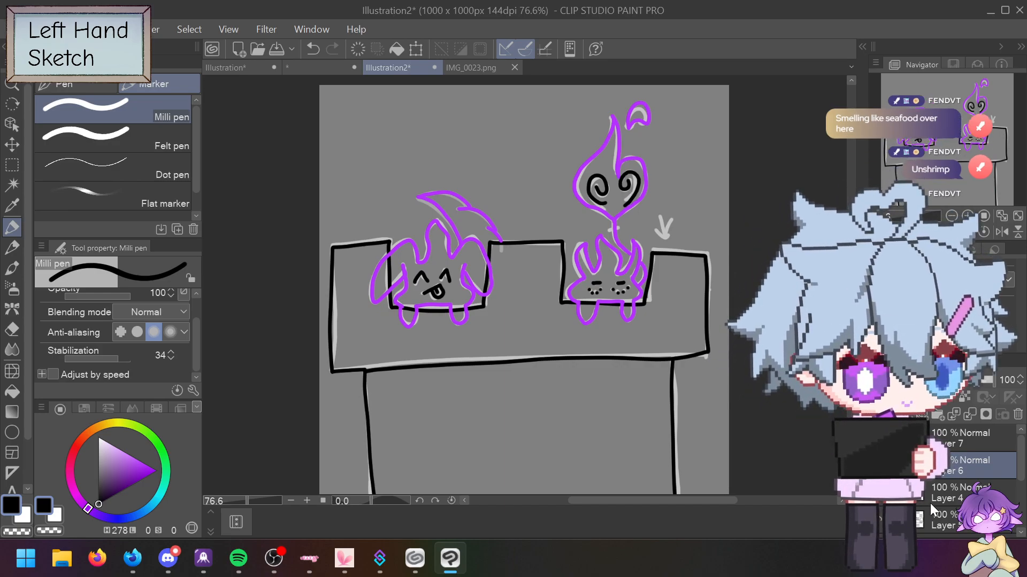
scroll(1022, 493, down, 1)
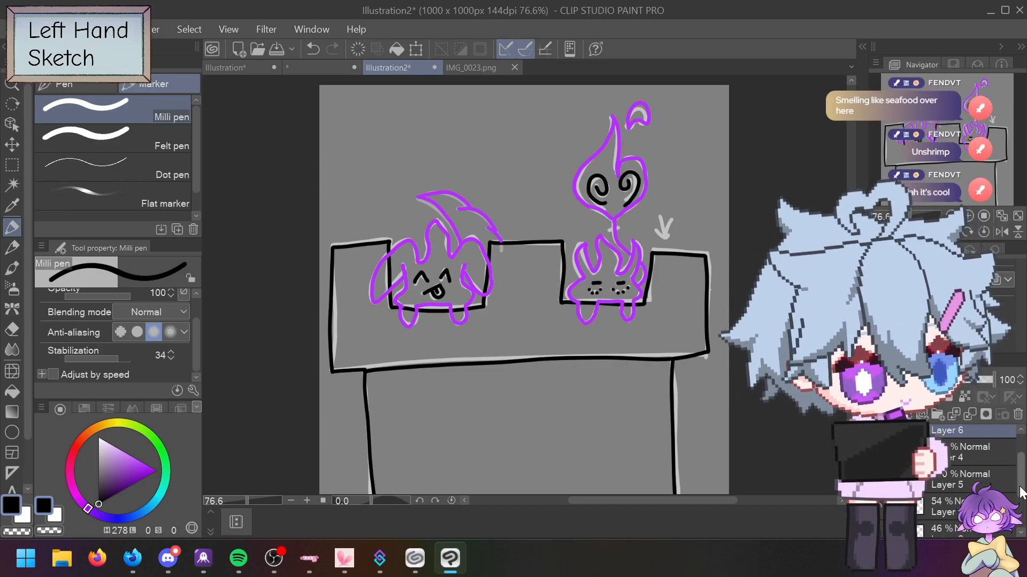
click(877, 505)
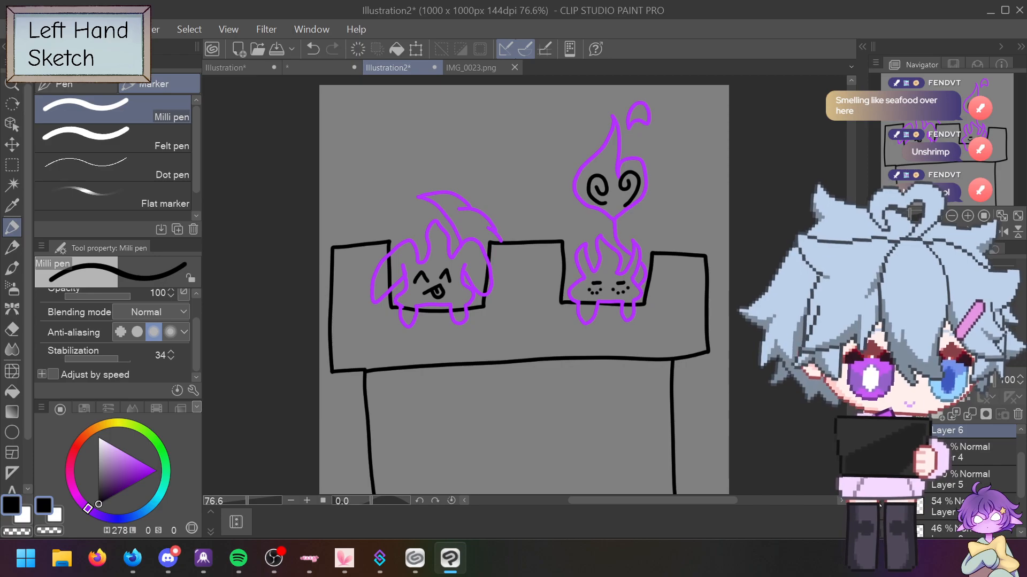
drag(1021, 475, 1021, 456)
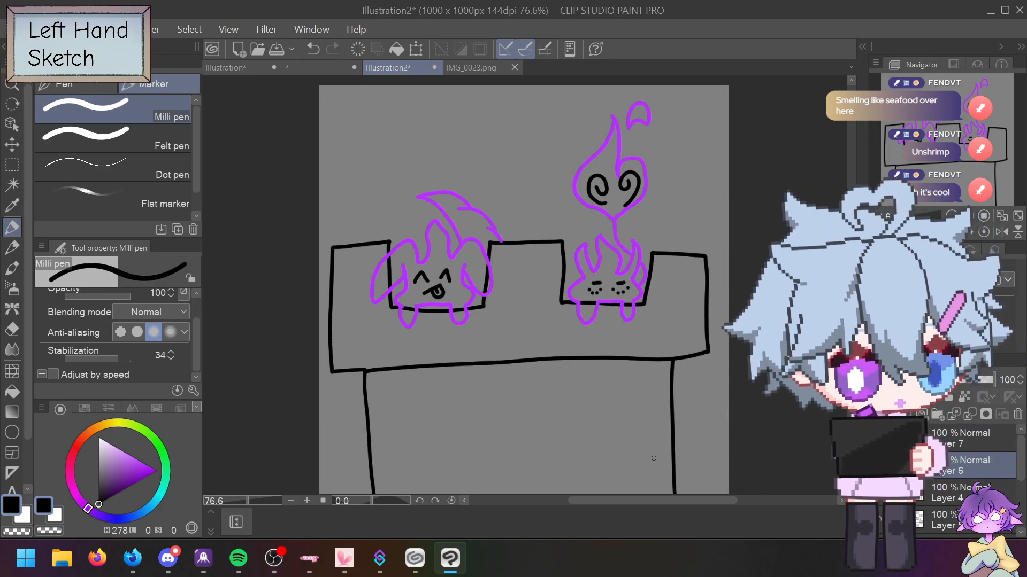
Step: Pick a lime green from the palette image and draw a mark below the upper flame
click(159, 446)
click(121, 457)
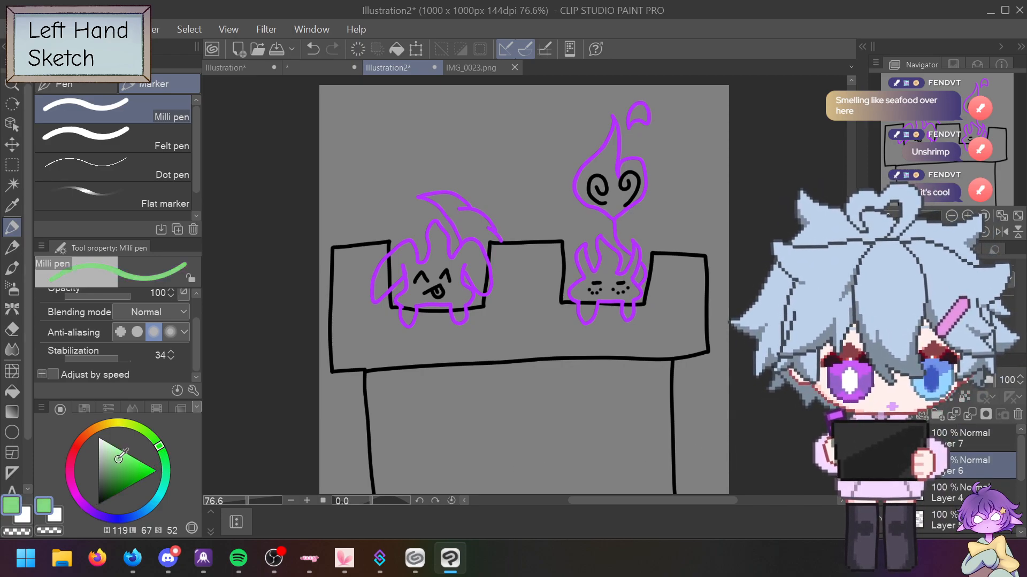
click(131, 466)
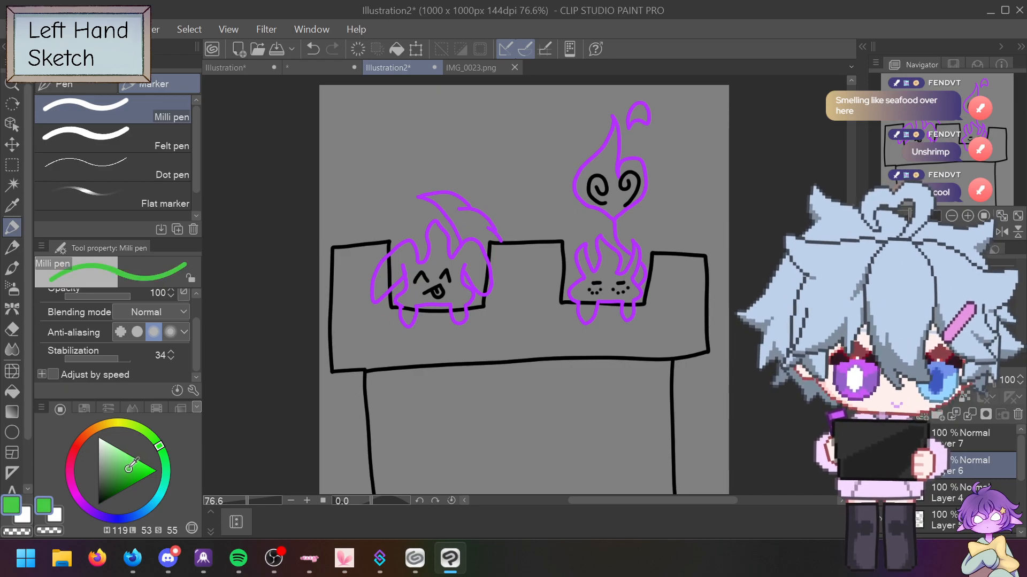
click(497, 67)
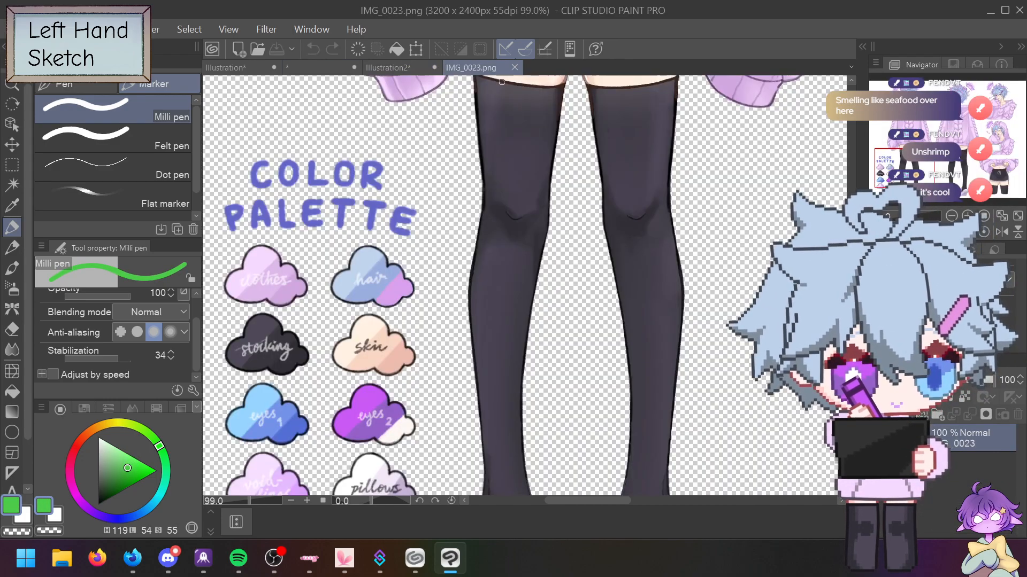
alt+click(372, 347)
drag(123, 423, 132, 425)
click(144, 464)
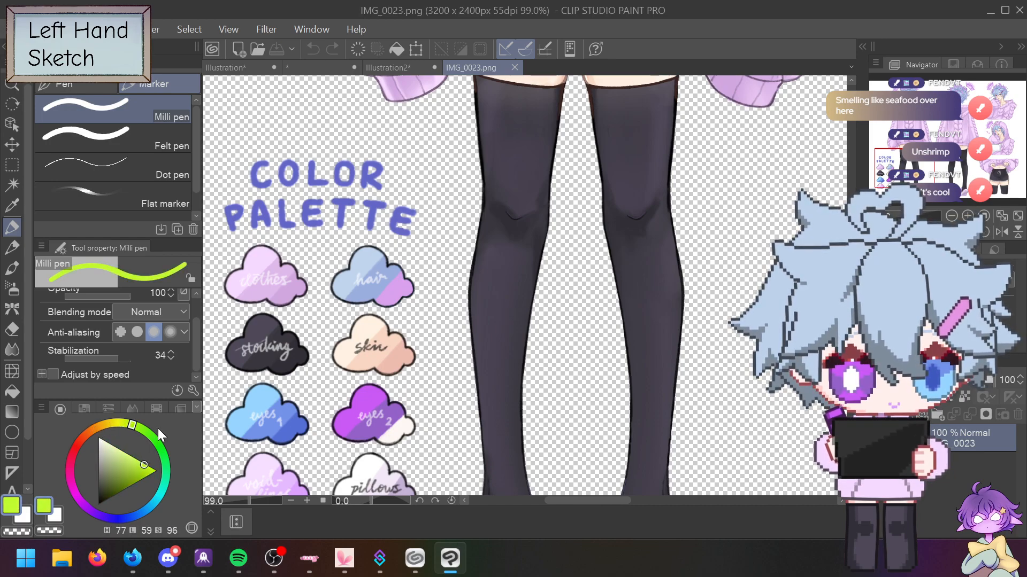
click(400, 66)
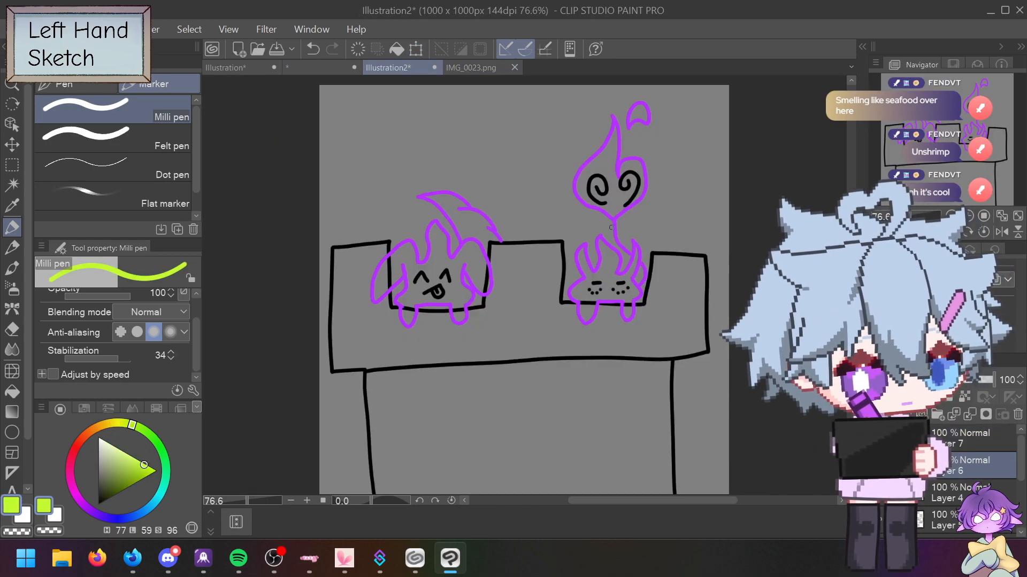
drag(610, 227, 619, 228)
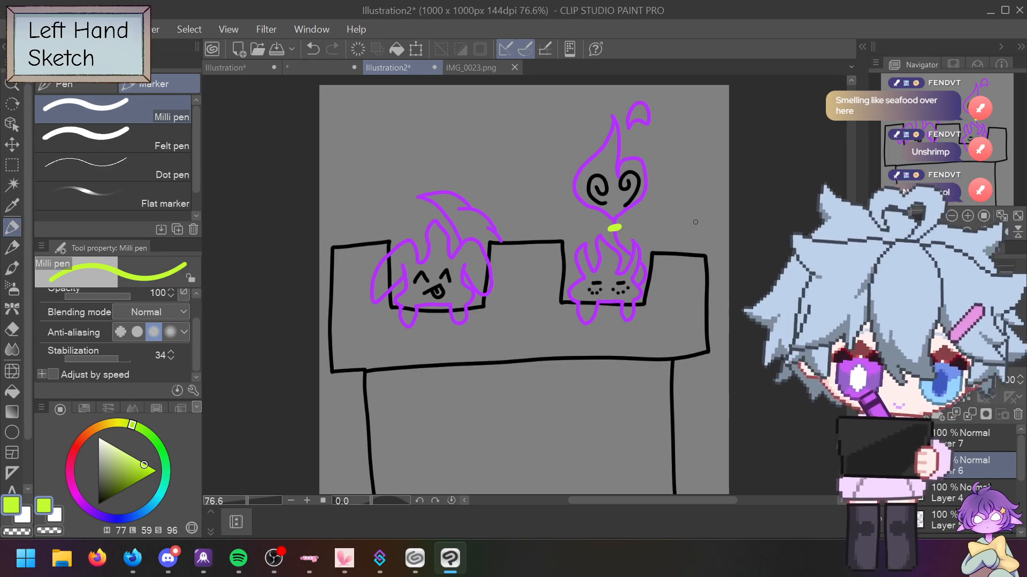
Step: Sample a light lavender from a cloud in the IMG_0023.png palette and return to Illustration2
click(489, 68)
alt+click(301, 485)
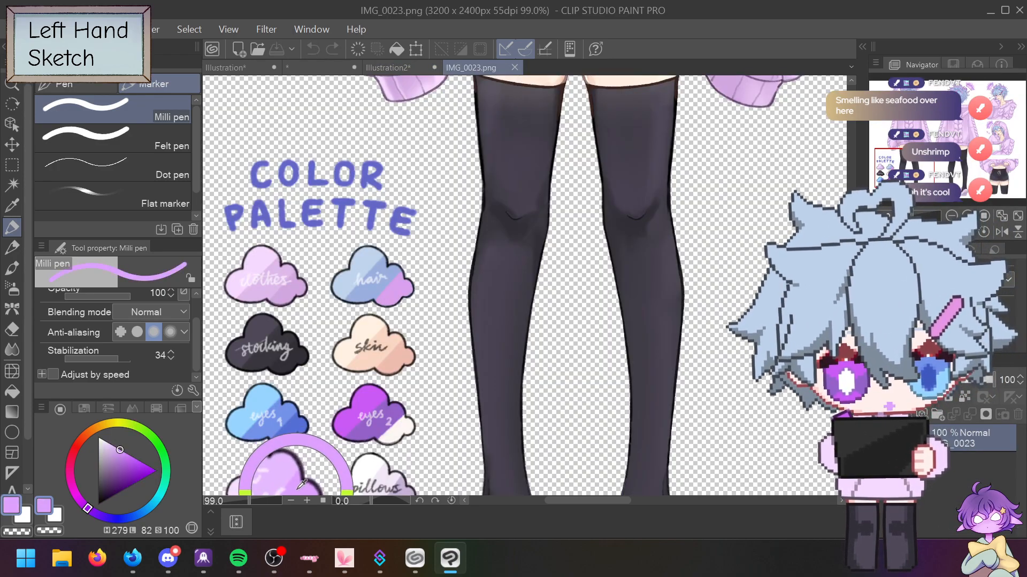
alt+click(273, 457)
drag(273, 457, 289, 465)
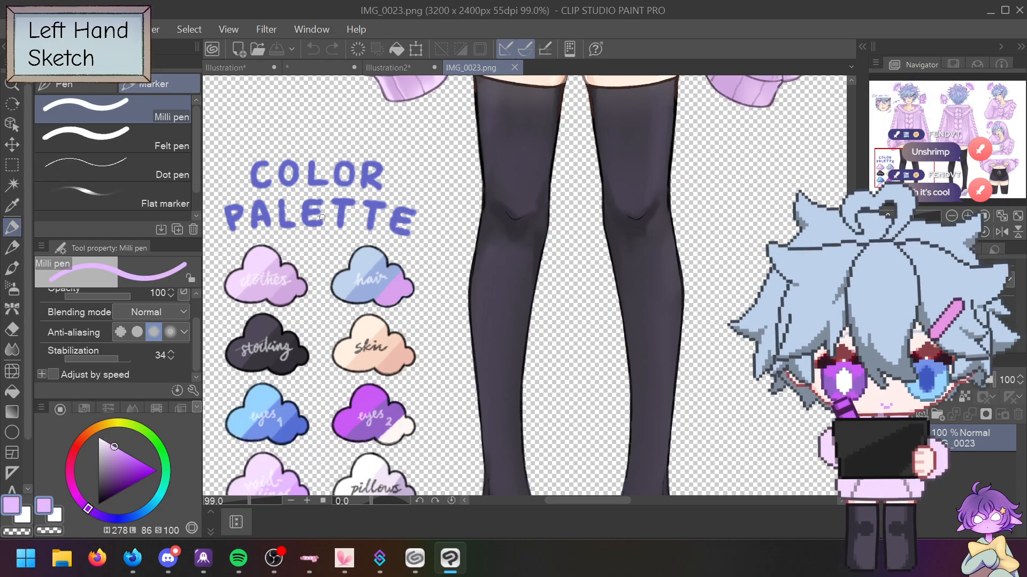
click(403, 69)
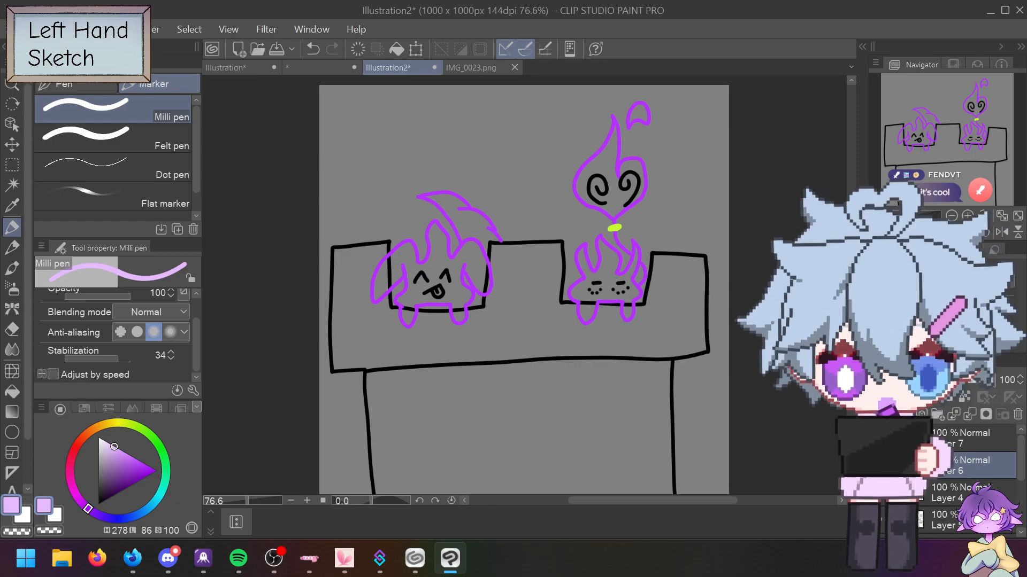
Step: Hatch light purple over the left flame, lowering pen stabilization to 1
mouse_move(367, 311)
mouse_down()
mouse_move(398, 300)
mouse_move(411, 331)
mouse_up()
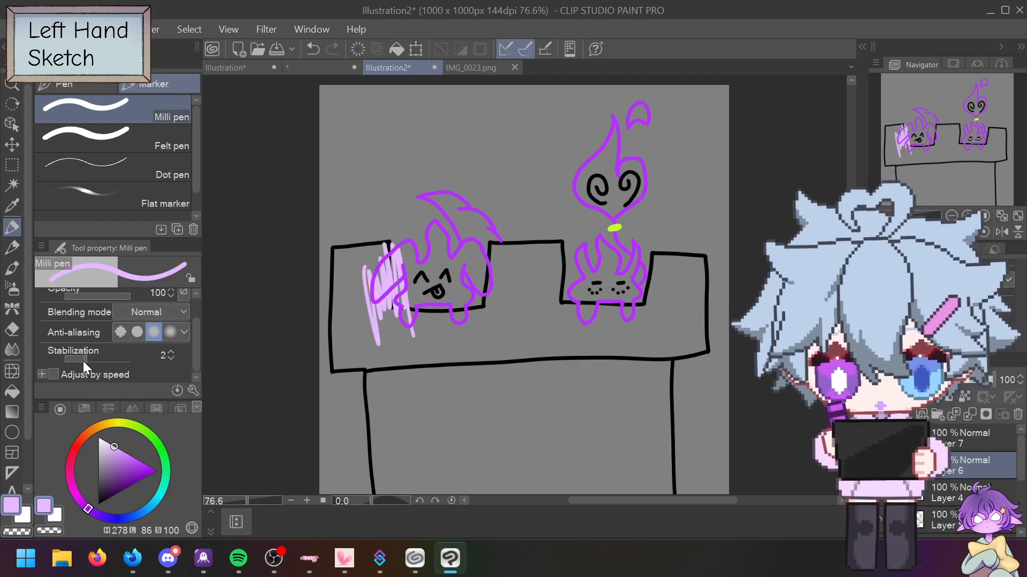
drag(78, 361, 82, 358)
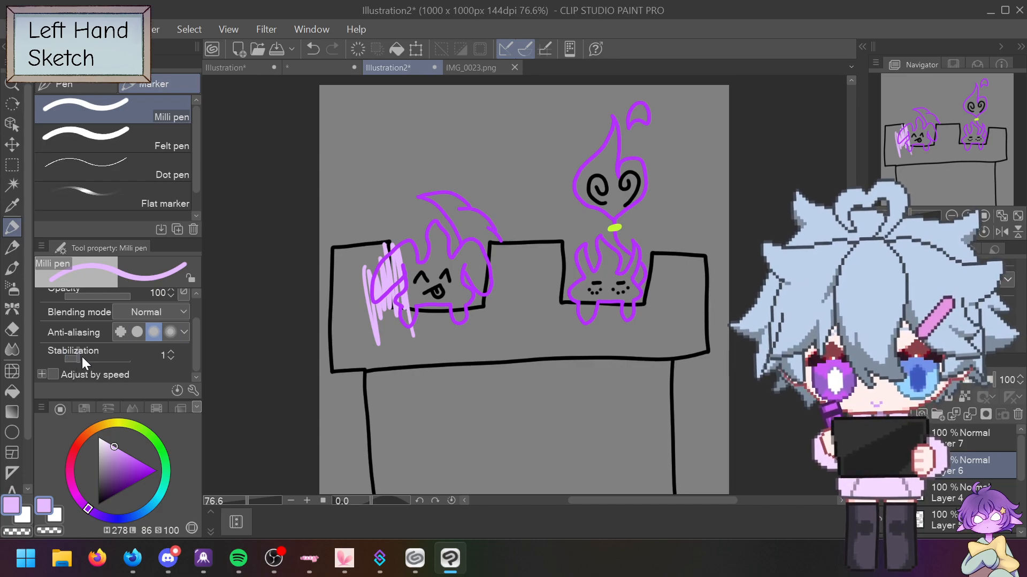
mouse_move(406, 258)
mouse_down()
mouse_move(425, 321)
mouse_move(446, 315)
mouse_move(487, 176)
mouse_move(491, 268)
mouse_move(473, 187)
mouse_move(409, 160)
mouse_move(354, 246)
mouse_move(358, 278)
mouse_move(473, 321)
mouse_move(629, 234)
mouse_move(656, 259)
mouse_up()
Step: Undo all the trial hatching strokes on the left flame
key(ctrl+z)
key(ctrl+z)
key(ctrl+z)
key(ctrl+z)
key(ctrl+z)
key(ctrl+z)
key(ctrl+z)
key(ctrl+z)
key(ctrl+z)
key(ctrl+z)
key(ctrl+z)
key(ctrl+z)
key(ctrl+z)
key(ctrl+z)
key(ctrl+z)
key(ctrl+z)
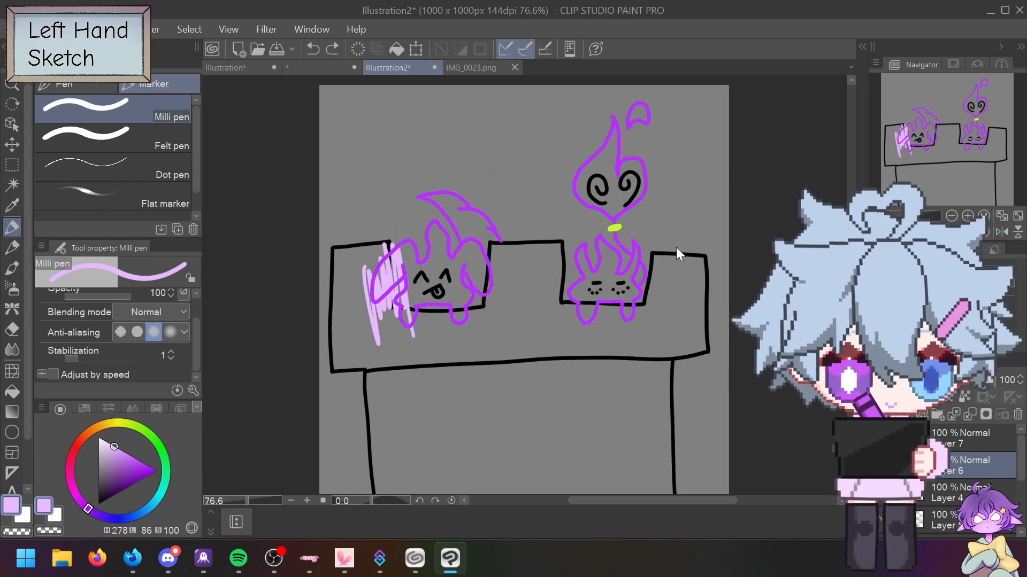
key(ctrl+z)
key(ctrl+z)
key(ctrl+z)
key(ctrl+z)
key(ctrl+y)
key(ctrl+y)
key(ctrl+y)
key(ctrl+y)
key(ctrl+y)
key(ctrl+y)
key(ctrl+y)
key(ctrl+y)
key(ctrl+y)
key(ctrl+y)
key(ctrl+z)
key(ctrl+z)
key(ctrl+z)
key(ctrl+z)
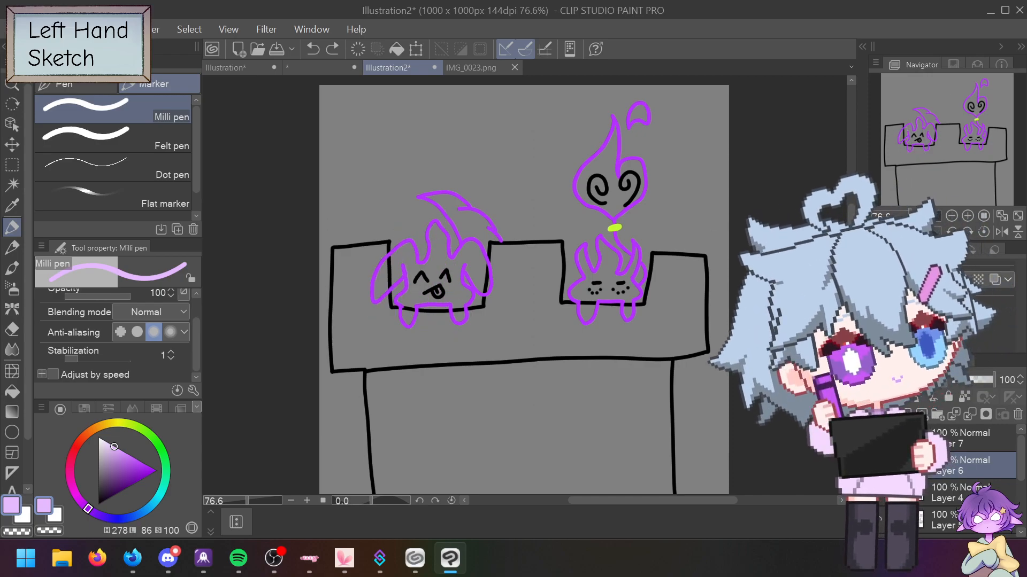
key(alt+Tab)
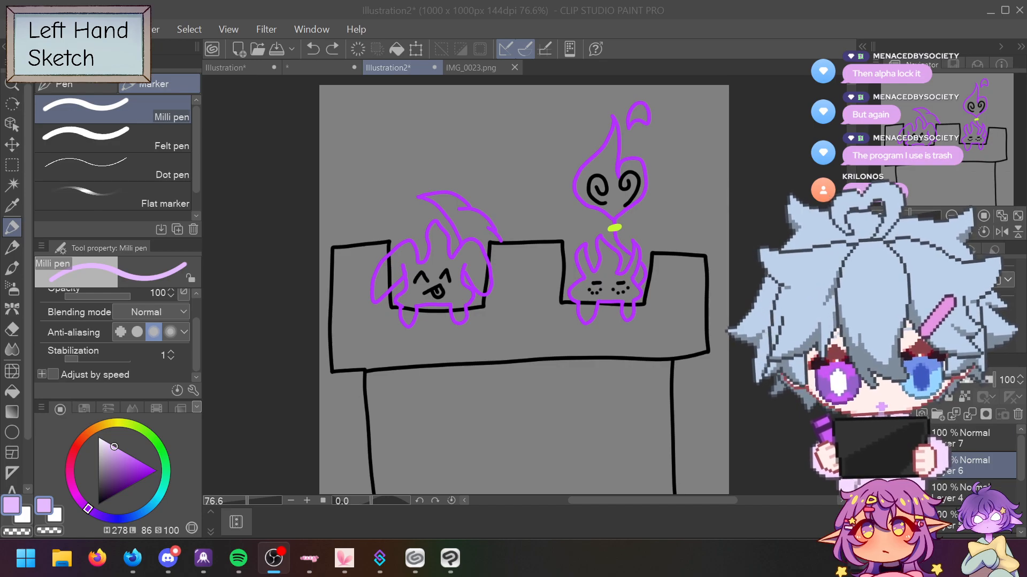
click(305, 267)
mouse_move(374, 282)
mouse_down()
mouse_move(397, 324)
mouse_move(400, 273)
mouse_move(426, 209)
mouse_move(433, 271)
mouse_move(365, 267)
mouse_move(391, 227)
mouse_move(396, 281)
mouse_move(379, 295)
mouse_move(400, 250)
mouse_move(413, 258)
mouse_move(402, 272)
mouse_move(415, 274)
mouse_move(403, 308)
mouse_move(419, 275)
mouse_move(433, 282)
mouse_move(437, 226)
mouse_move(438, 260)
mouse_move(465, 266)
mouse_move(472, 253)
mouse_move(483, 268)
mouse_move(478, 280)
mouse_move(467, 246)
mouse_move(460, 292)
mouse_up()
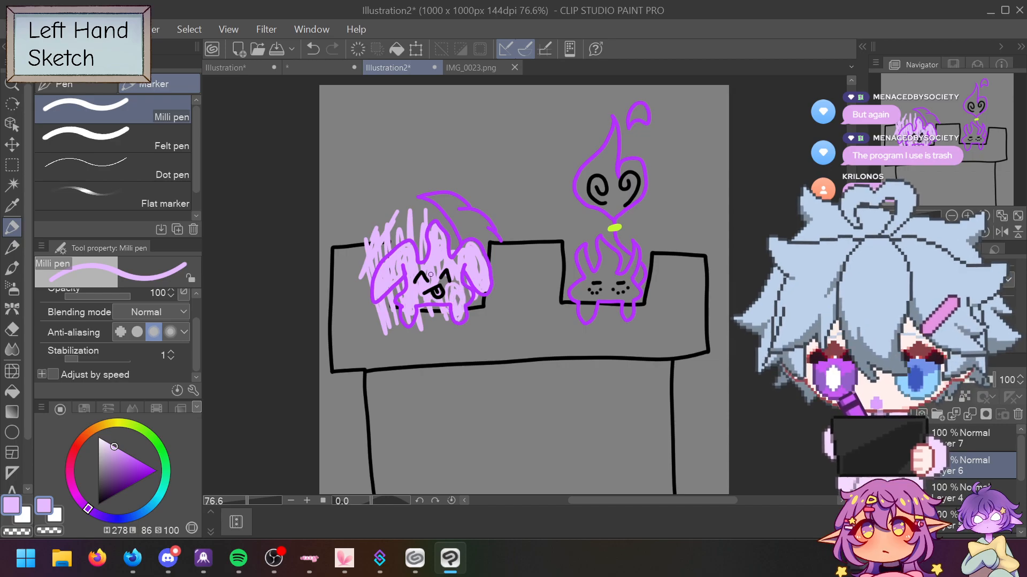
key(ctrl+z)
key(ctrl+z)
key(ctrl+z)
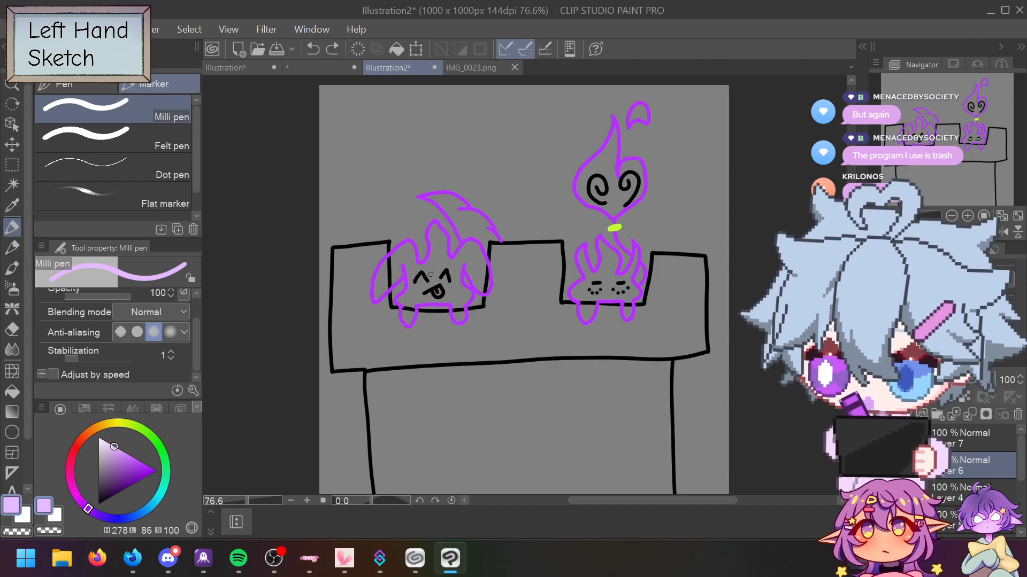
mouse_move(400, 175)
mouse_down()
mouse_move(379, 130)
mouse_move(361, 175)
mouse_move(395, 234)
mouse_up()
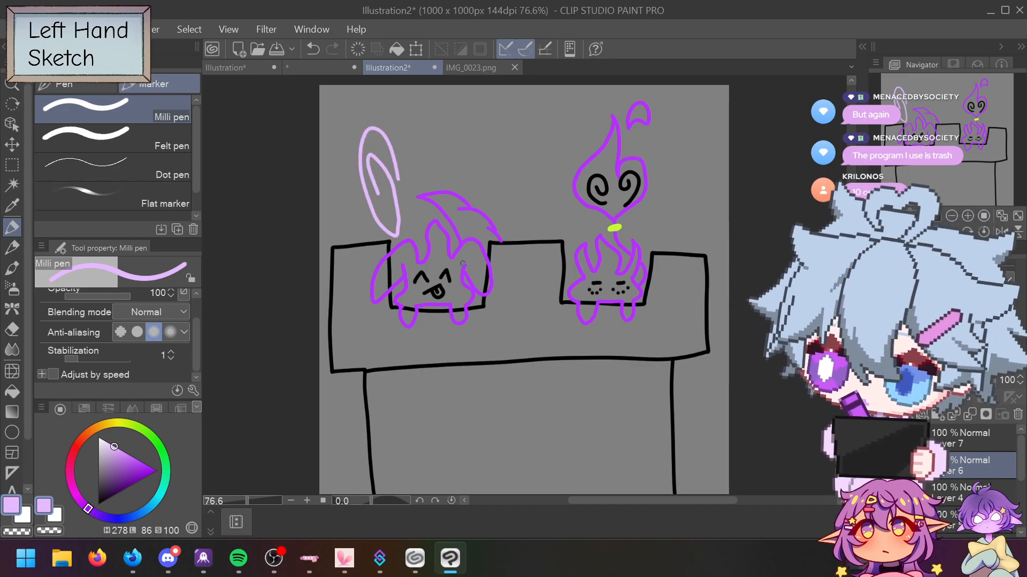
key(ctrl+z)
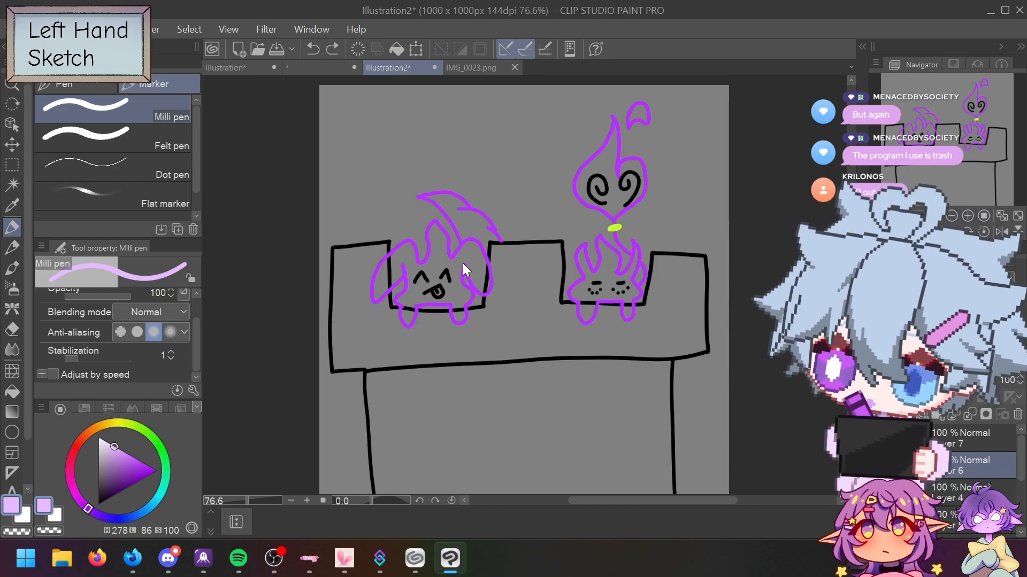
right_click(953, 463)
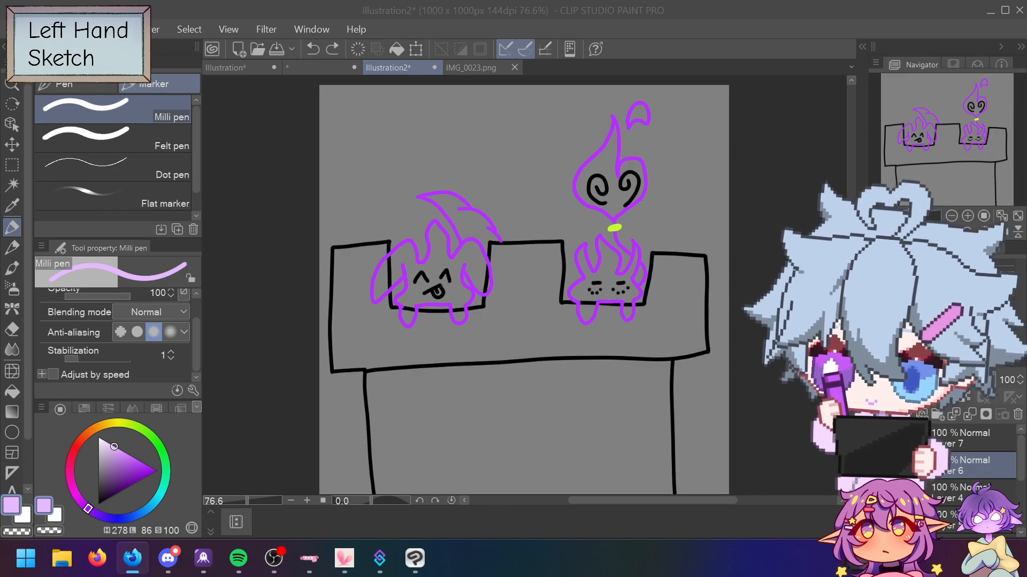
drag(360, 294, 389, 225)
mouse_move(347, 339)
mouse_down()
mouse_move(414, 203)
mouse_move(425, 200)
mouse_up()
drag(374, 357, 446, 170)
drag(403, 321, 382, 398)
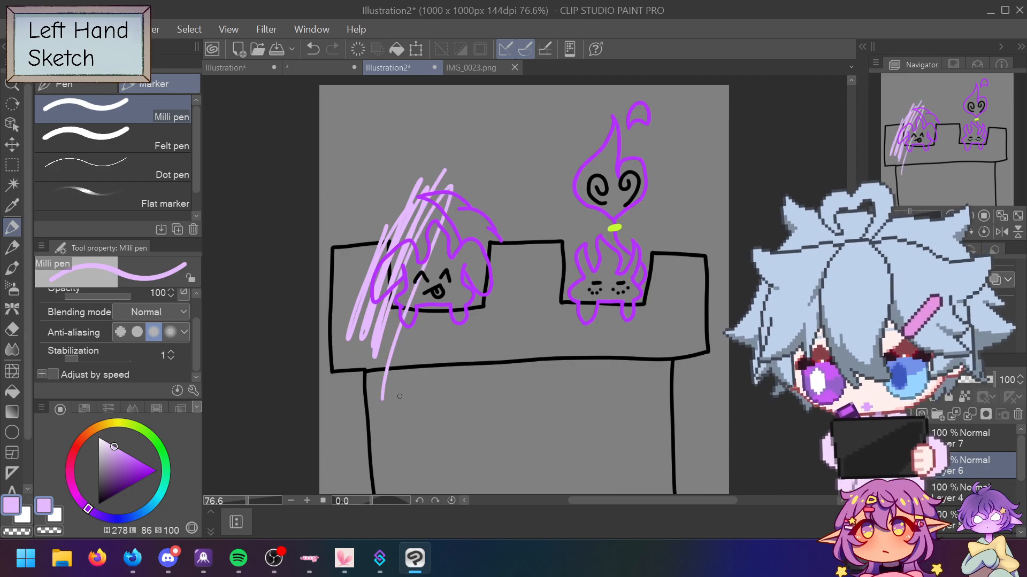
mouse_move(369, 295)
mouse_down()
mouse_move(414, 263)
mouse_move(447, 263)
mouse_move(458, 308)
mouse_move(448, 277)
mouse_up()
key(ctrl+z)
key(ctrl+z)
key(ctrl+z)
key(ctrl+z)
key(ctrl+z)
key(ctrl+z)
key(ctrl+z)
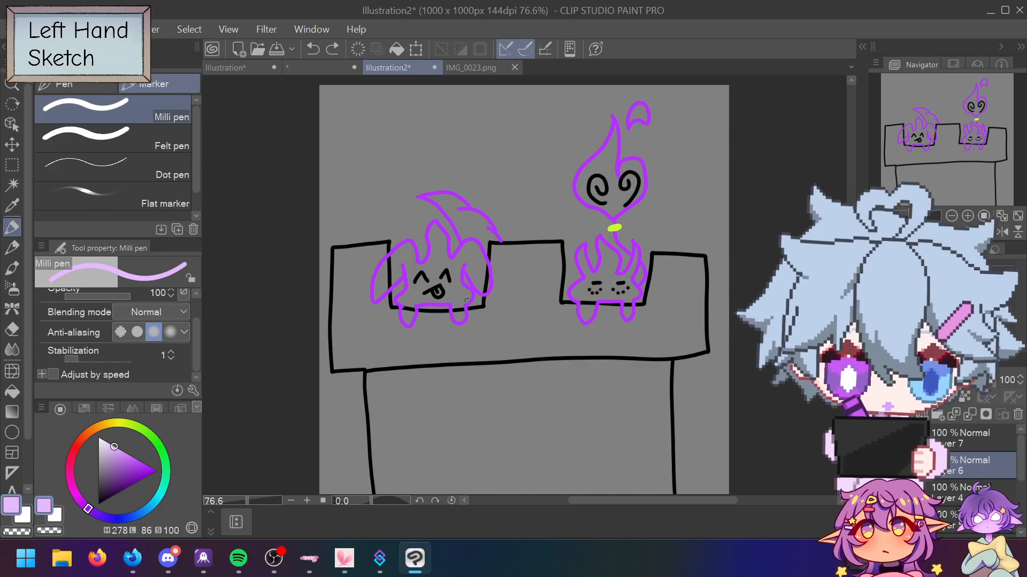
mouse_move(471, 295)
mouse_down()
mouse_move(454, 316)
mouse_move(407, 318)
mouse_up()
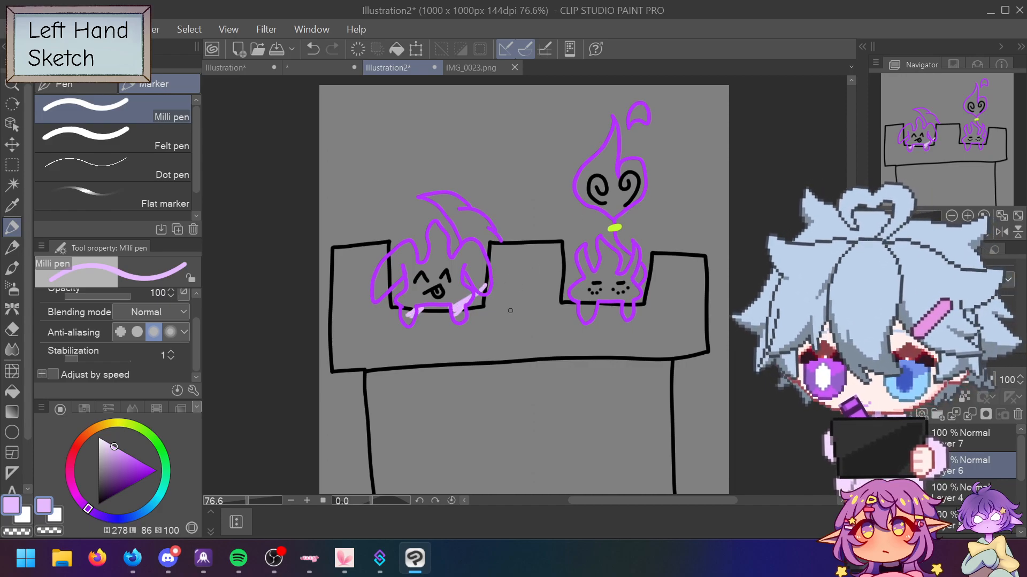
key(ctrl+z)
key(ctrl+z)
key(ctrl+z)
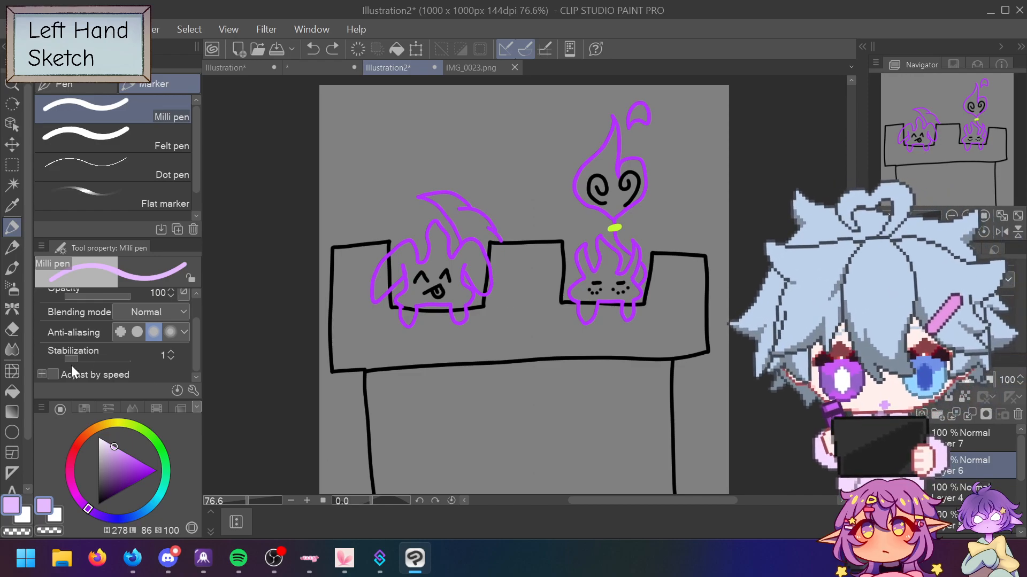
Step: Try filling the left flame's interior with lilac on Layer 7, undoing fills that flood the canvas
click(12, 392)
click(436, 261)
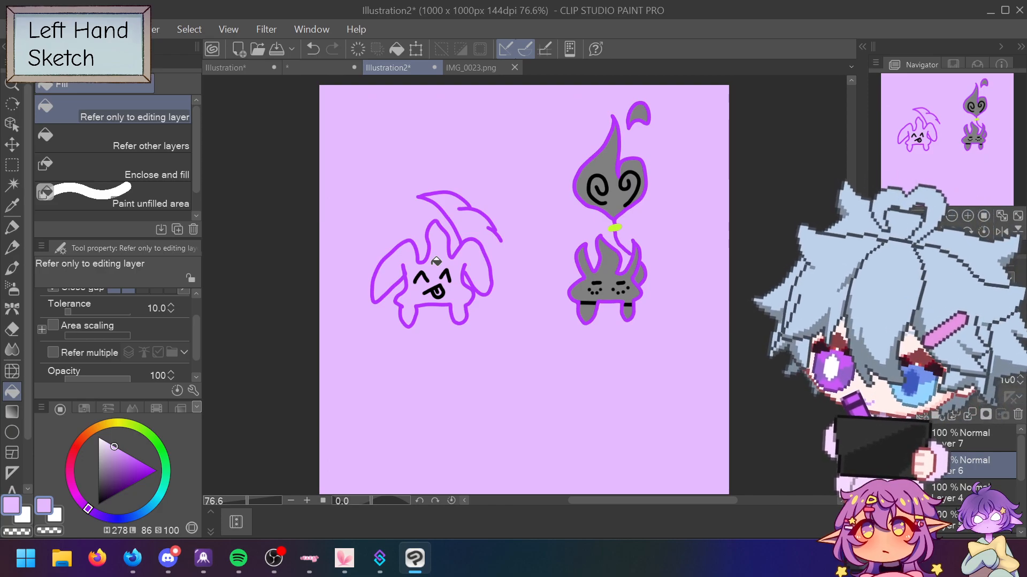
key(ctrl+z)
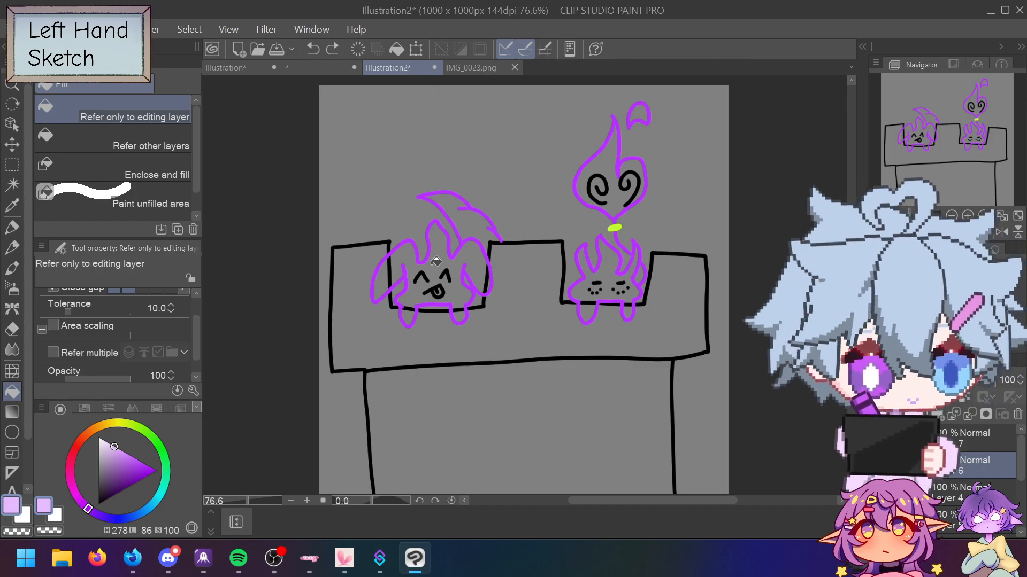
key(ctrl+z)
key(ctrl+y)
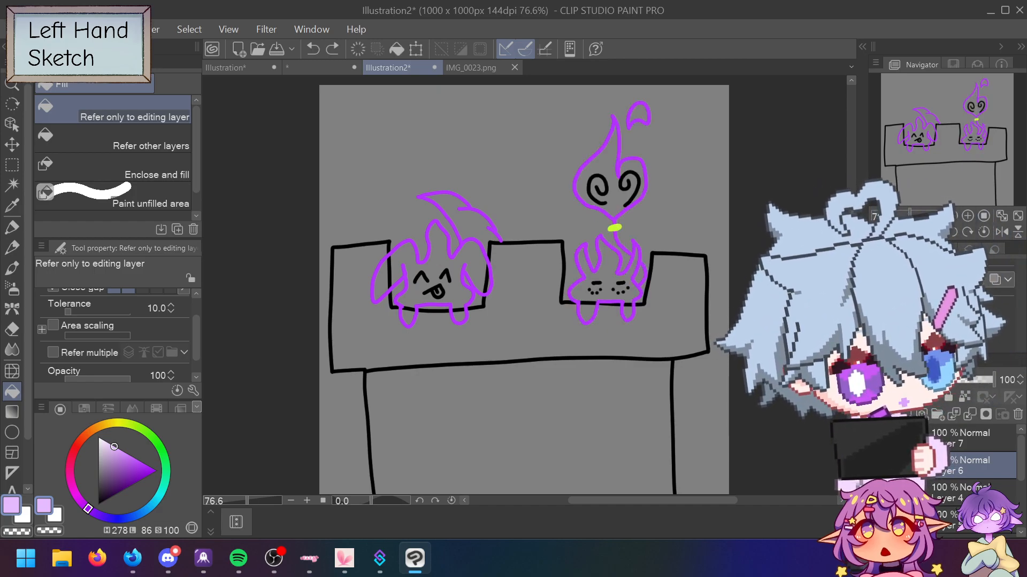
click(878, 439)
click(877, 438)
click(951, 440)
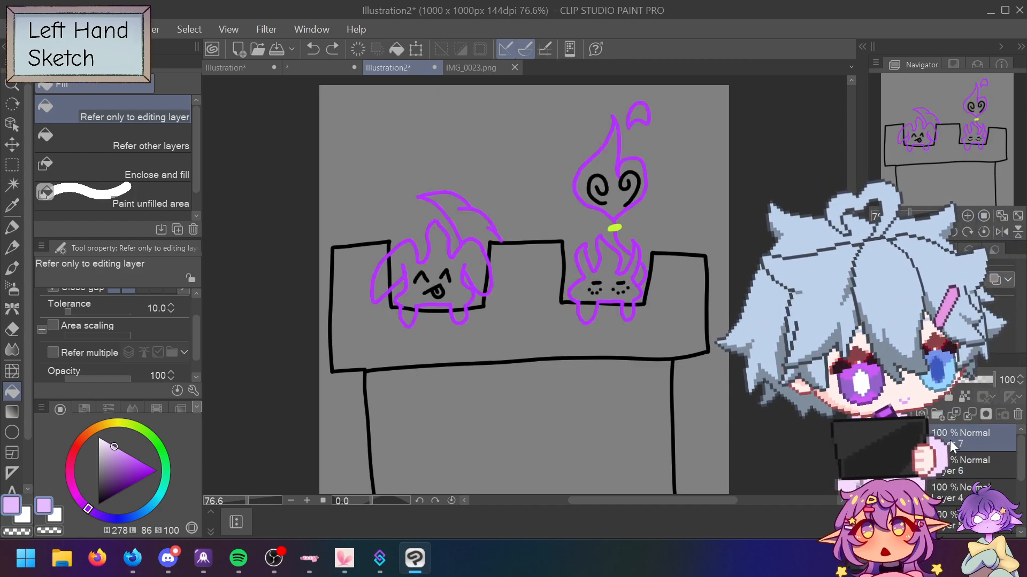
click(477, 255)
click(538, 429)
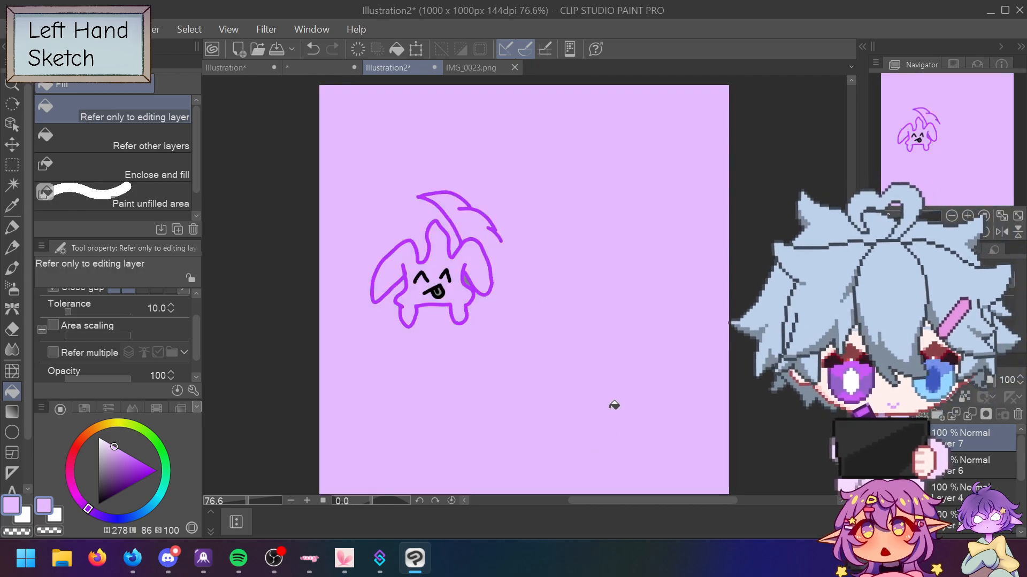
scroll(509, 259, up, 8)
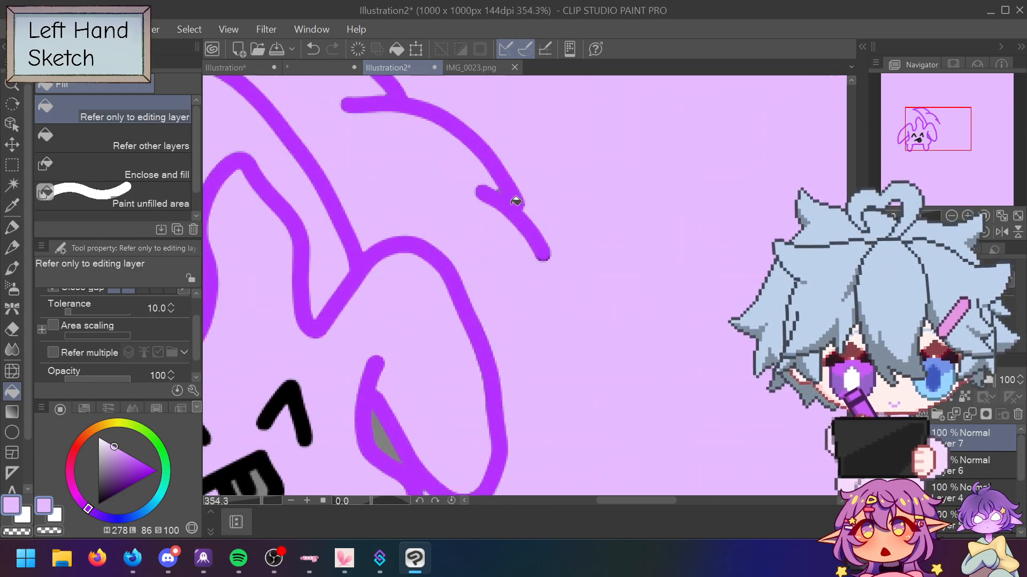
scroll(462, 207, down, 3)
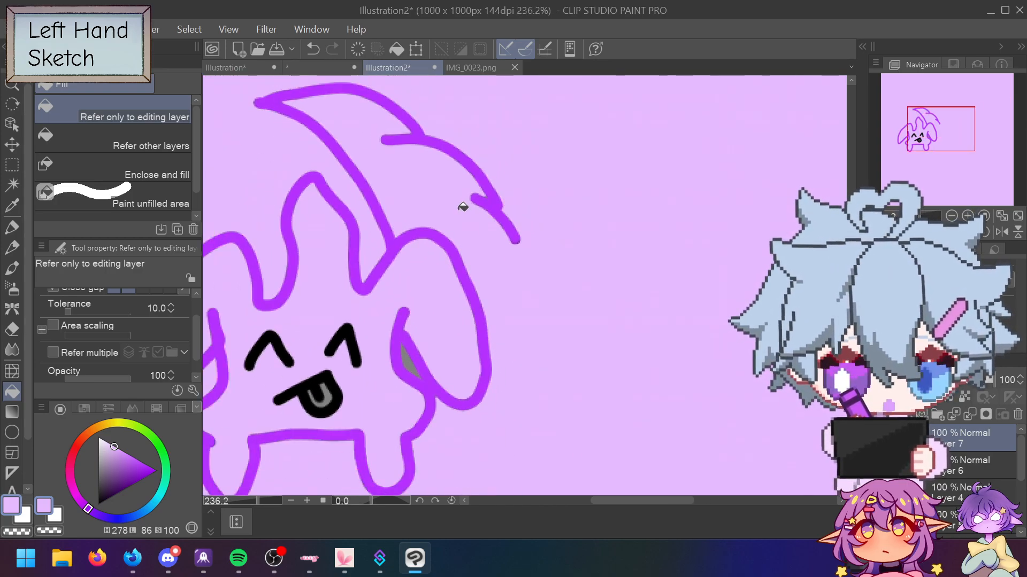
scroll(459, 199, down, 1)
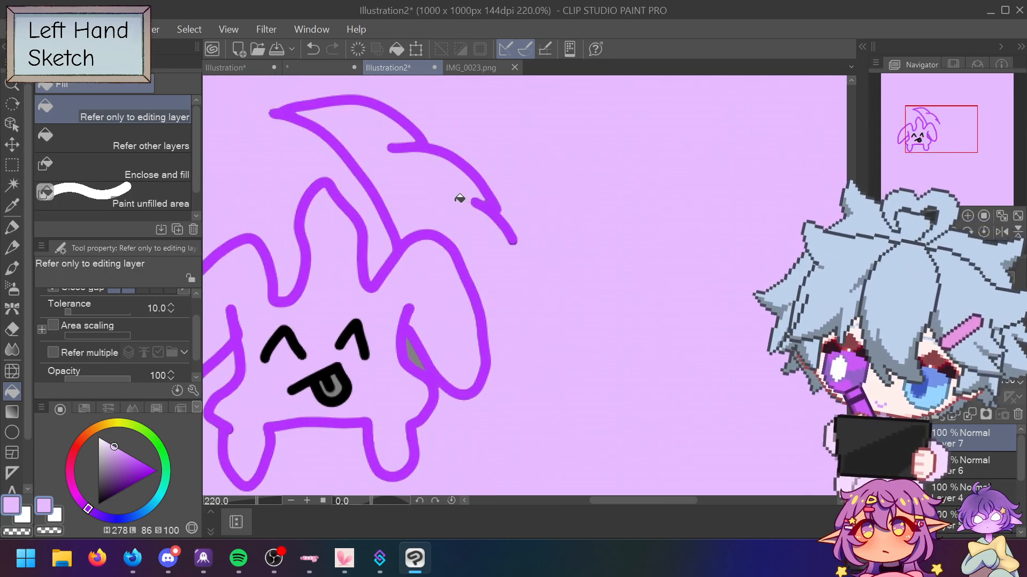
key(ctrl+z)
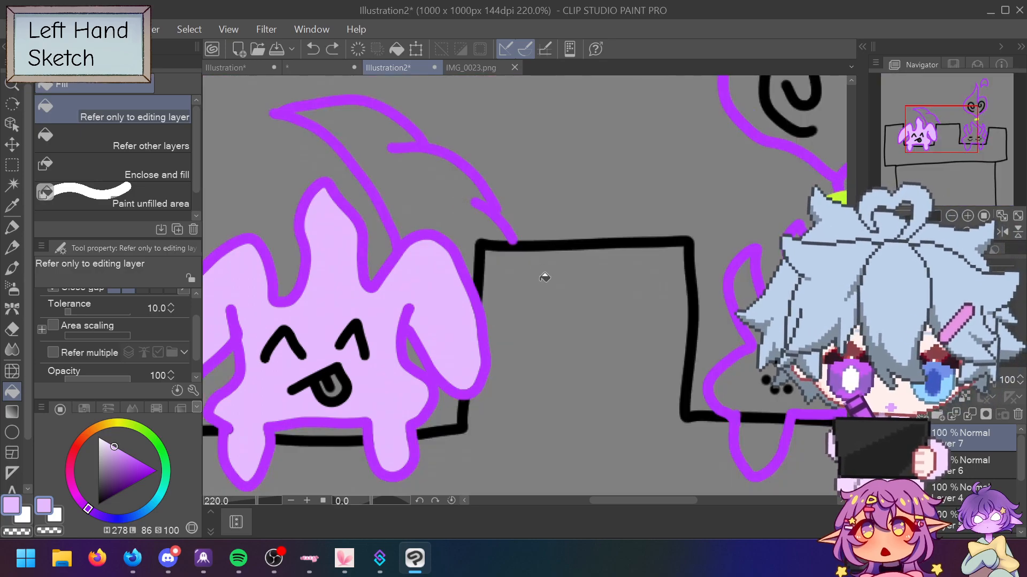
Step: Draw a short pen stroke closing the gap in the flame's outline
click(11, 229)
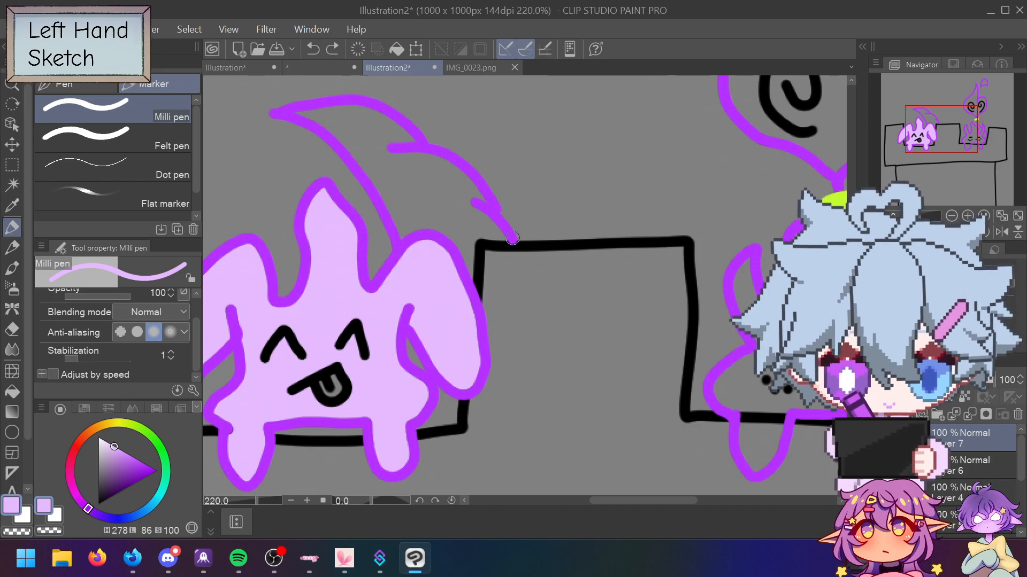
mouse_move(512, 237)
mouse_down()
mouse_move(525, 306)
mouse_move(521, 335)
mouse_move(502, 298)
mouse_move(501, 362)
mouse_up()
key(ctrl+z)
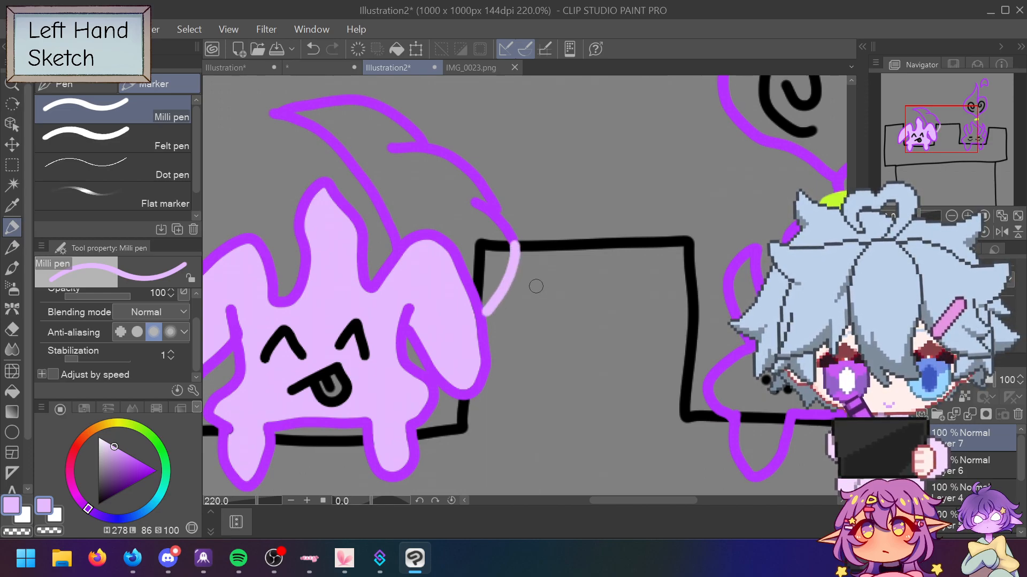
scroll(520, 299, up, 5)
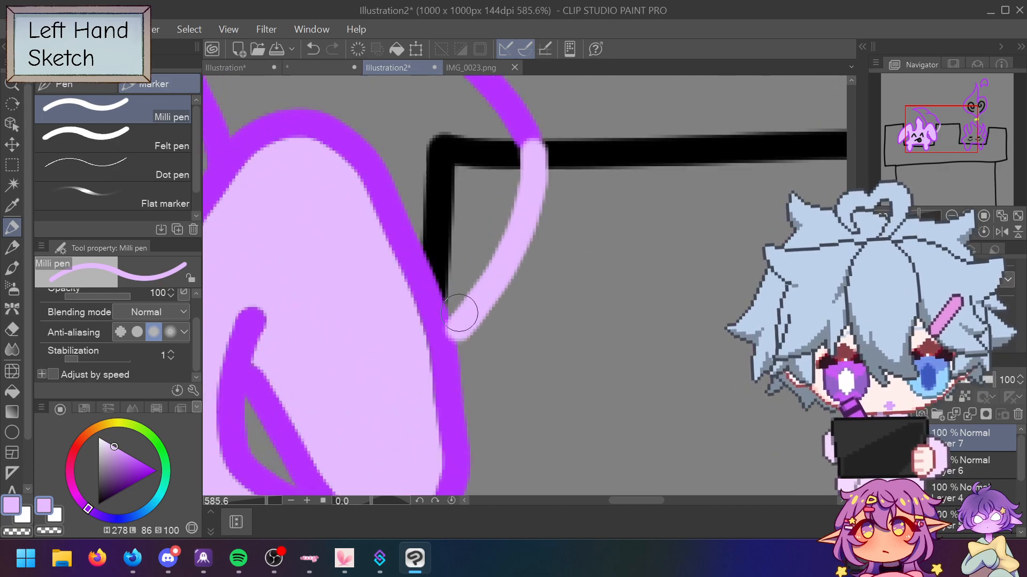
key(ctrl+z)
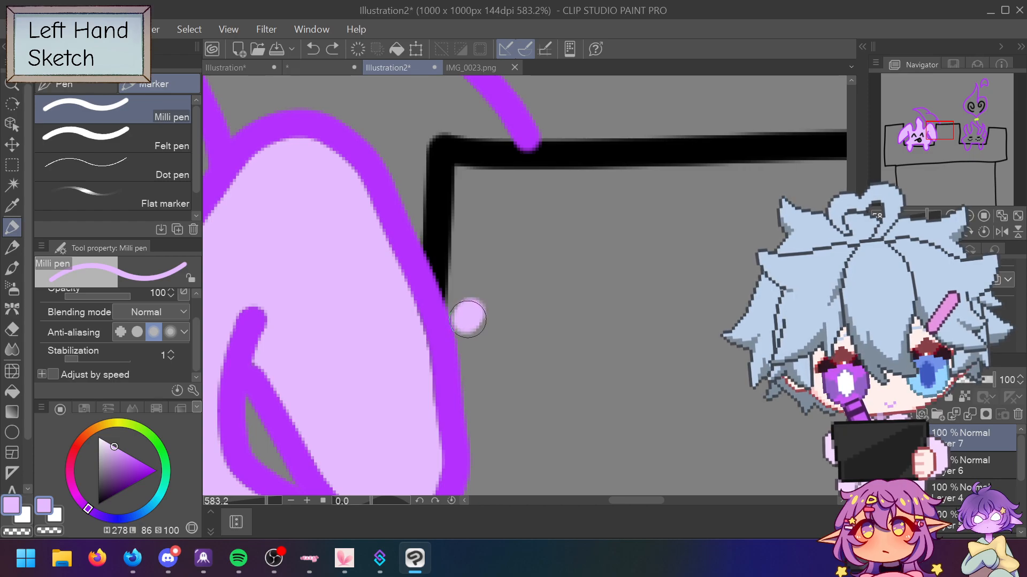
drag(537, 170, 534, 165)
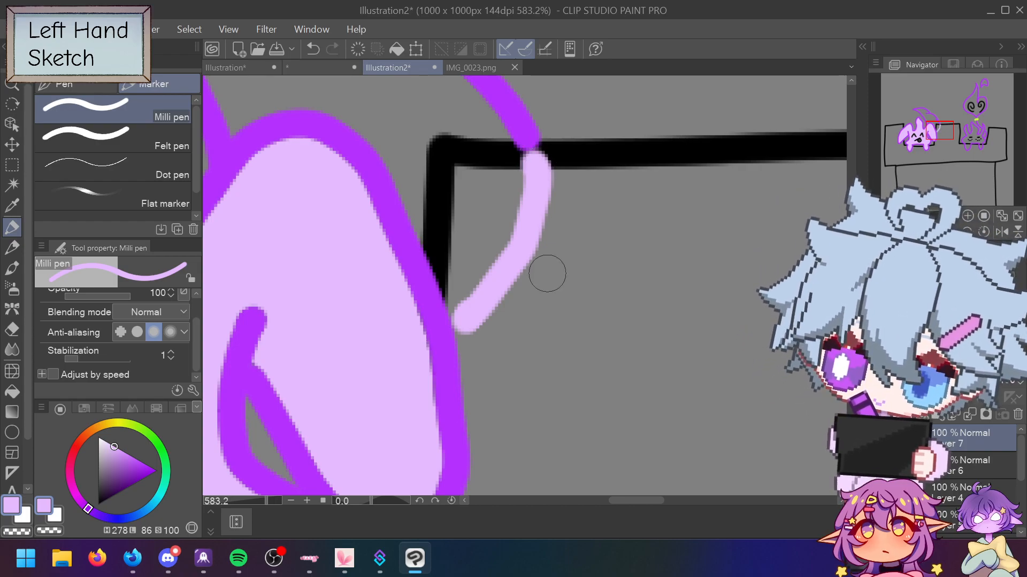
Step: Fill the newly enclosed horn area with light purple
click(11, 393)
click(405, 127)
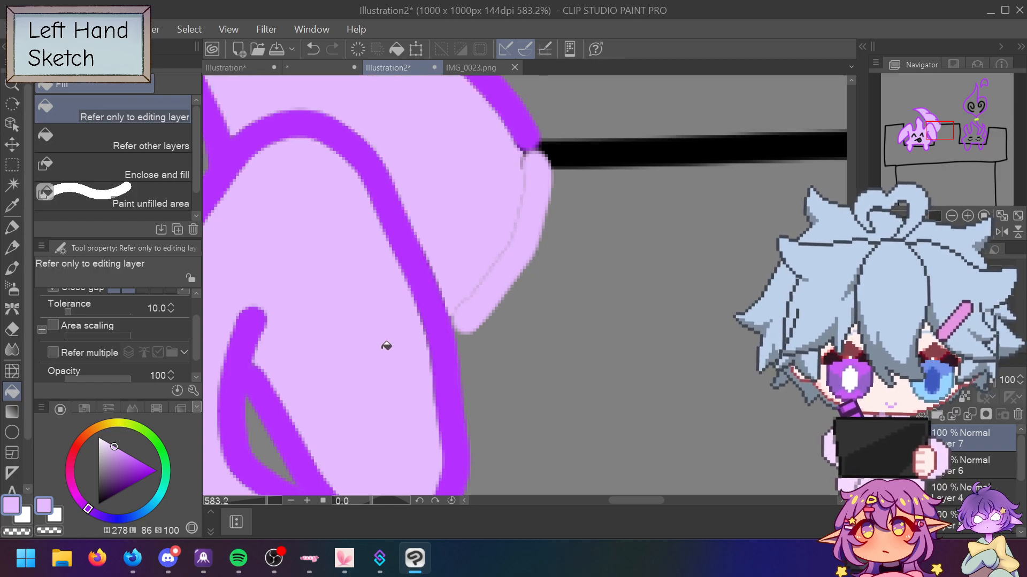
scroll(385, 353, down, 5)
scroll(384, 356, up, 4)
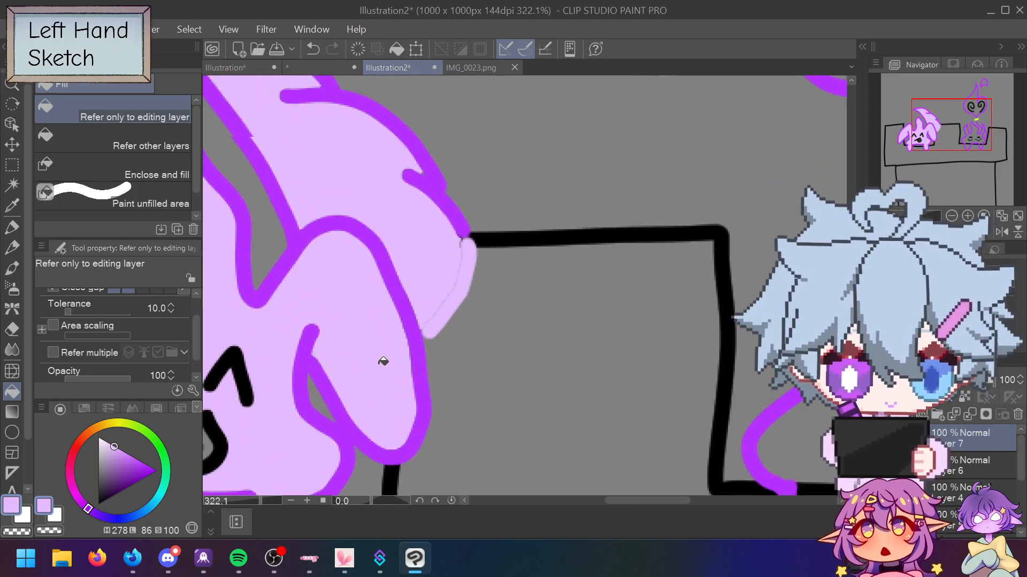
scroll(384, 359, down, 5)
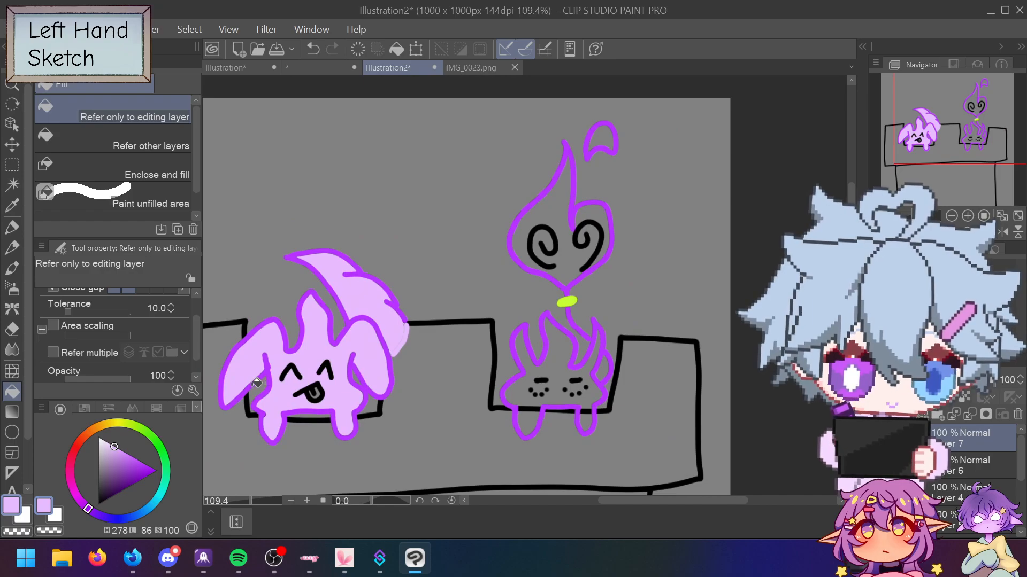
scroll(258, 383, up, 3)
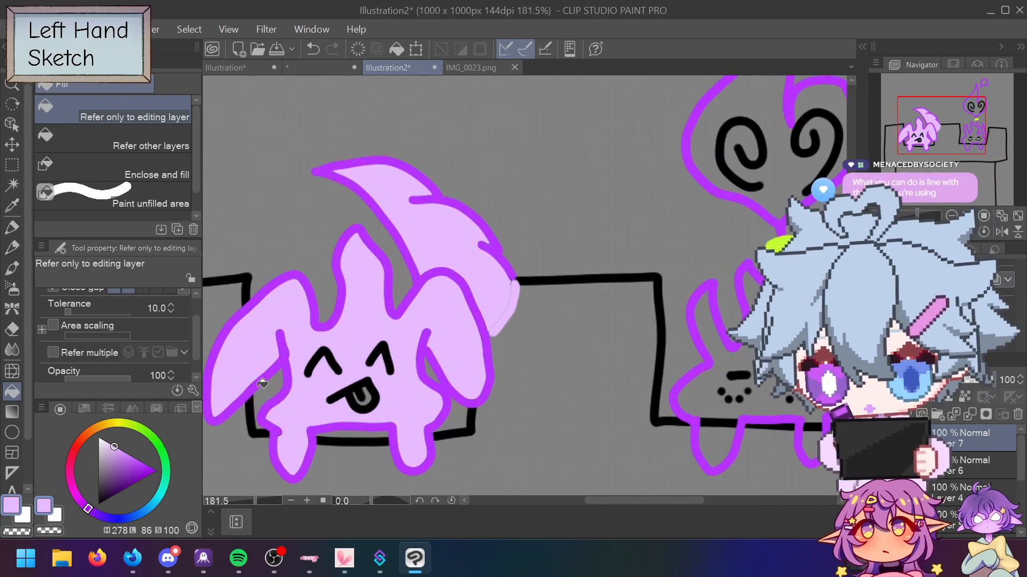
key(p)
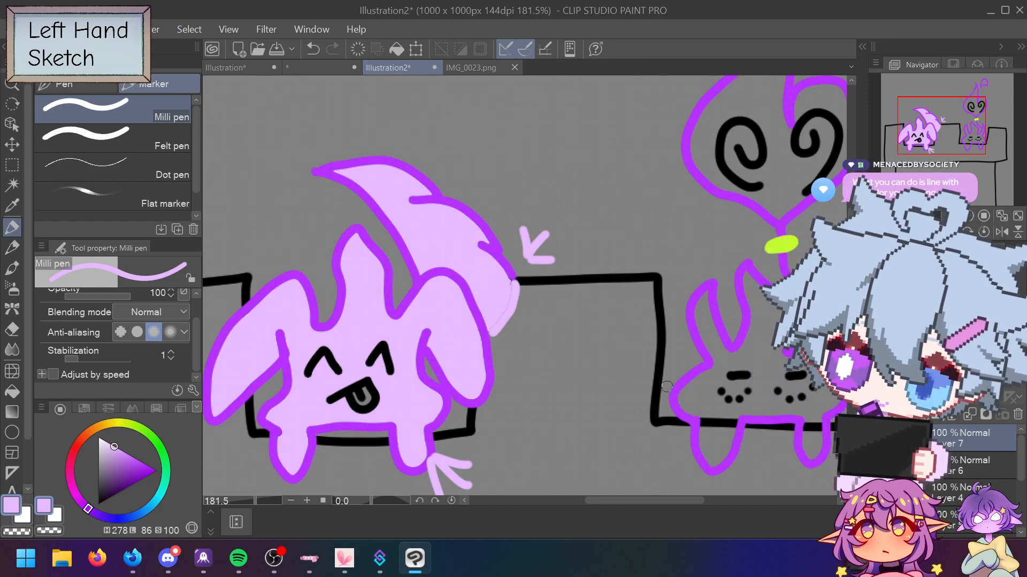
Step: Undo the arrows, the horn fill and the stray stroke at the horn tip
key(ctrl+z)
key(ctrl+z)
key(ctrl+z)
key(ctrl+z)
key(ctrl+z)
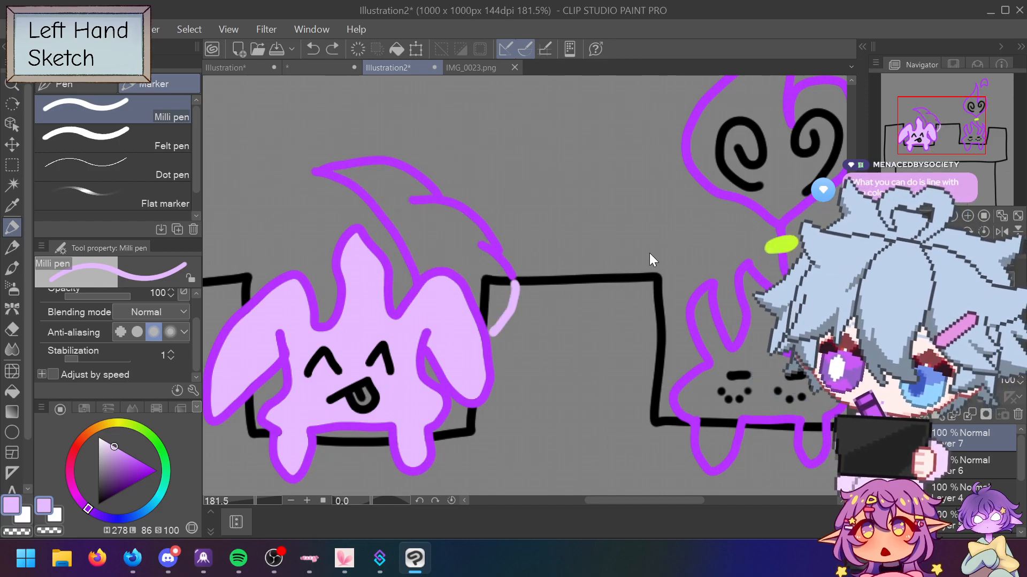
key(ctrl+z)
scroll(511, 265, up, 5)
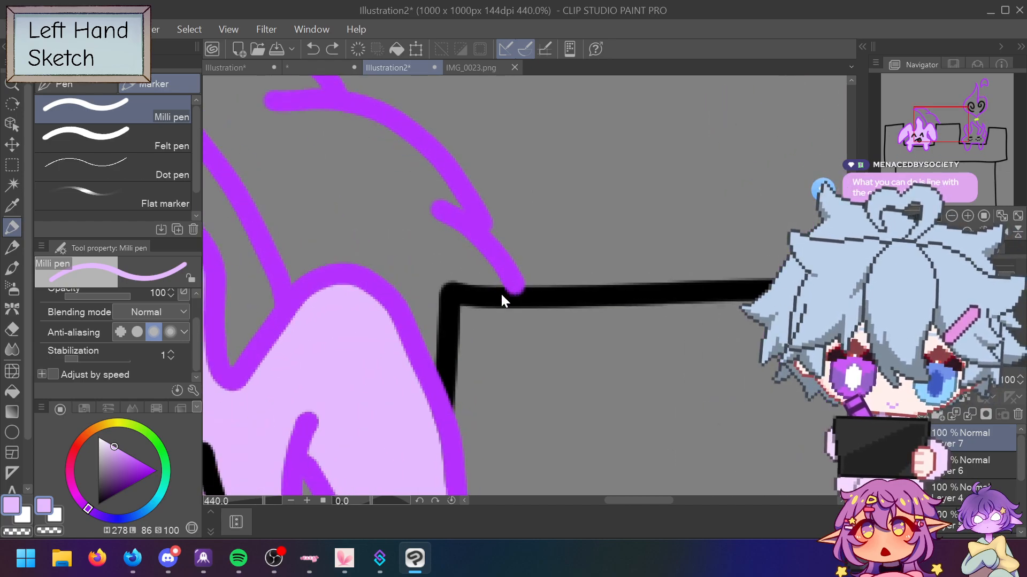
scroll(472, 342, up, 5)
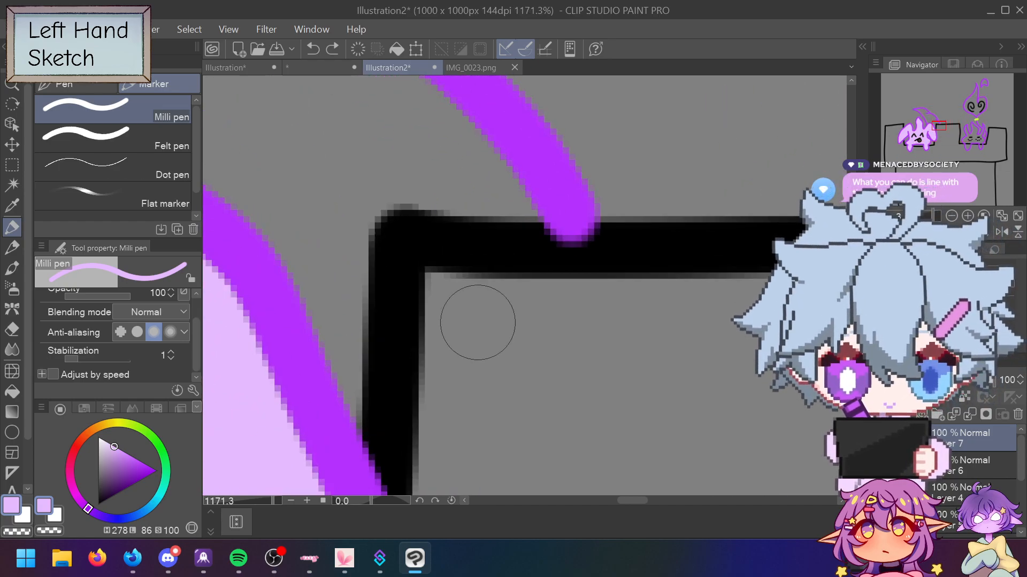
Step: Fill the horn's grey gap with the sampled body lavender, then pick black for the pen
alt+click(434, 243)
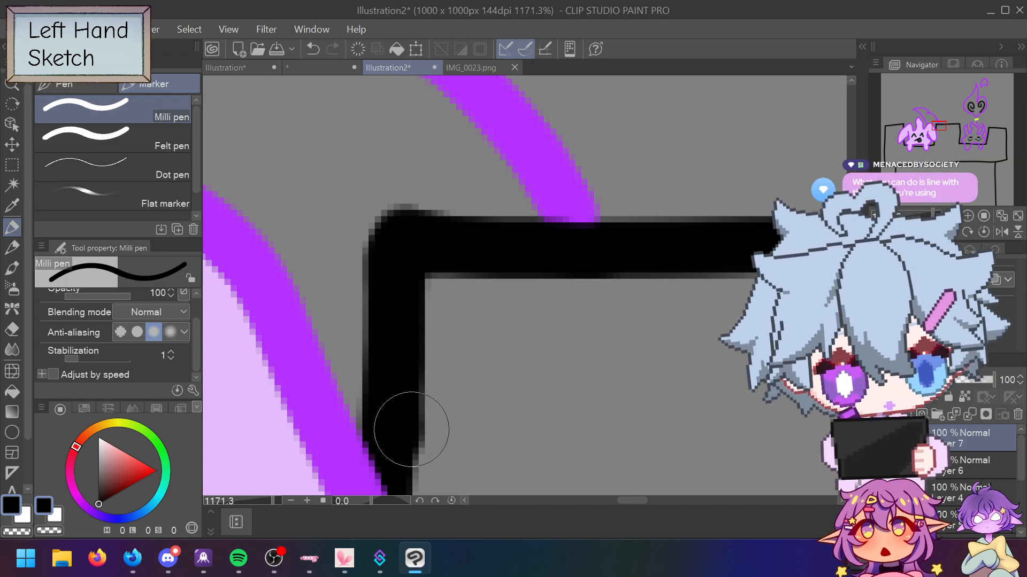
alt+click(249, 413)
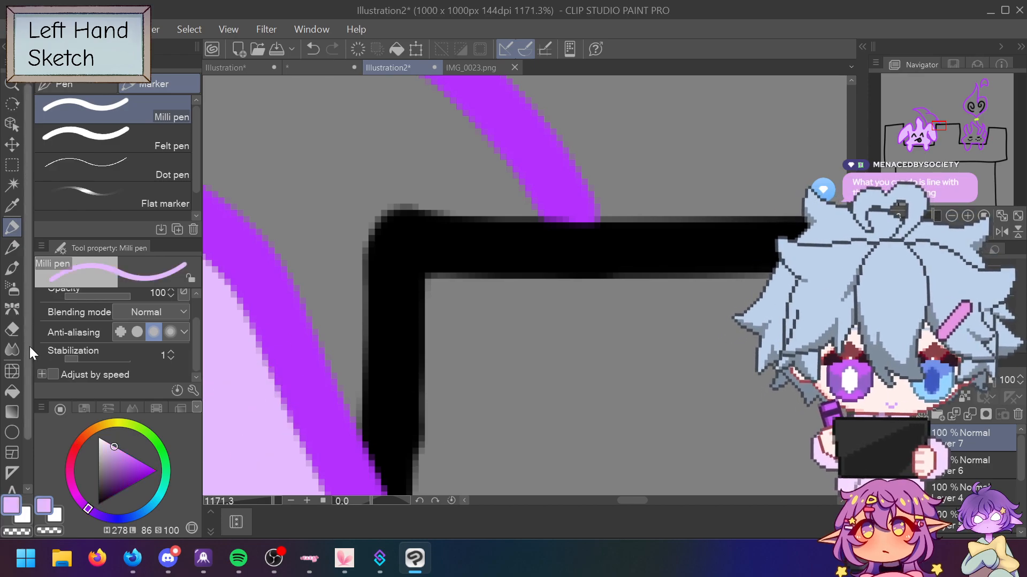
click(12, 390)
click(404, 113)
scroll(396, 192, down, 6)
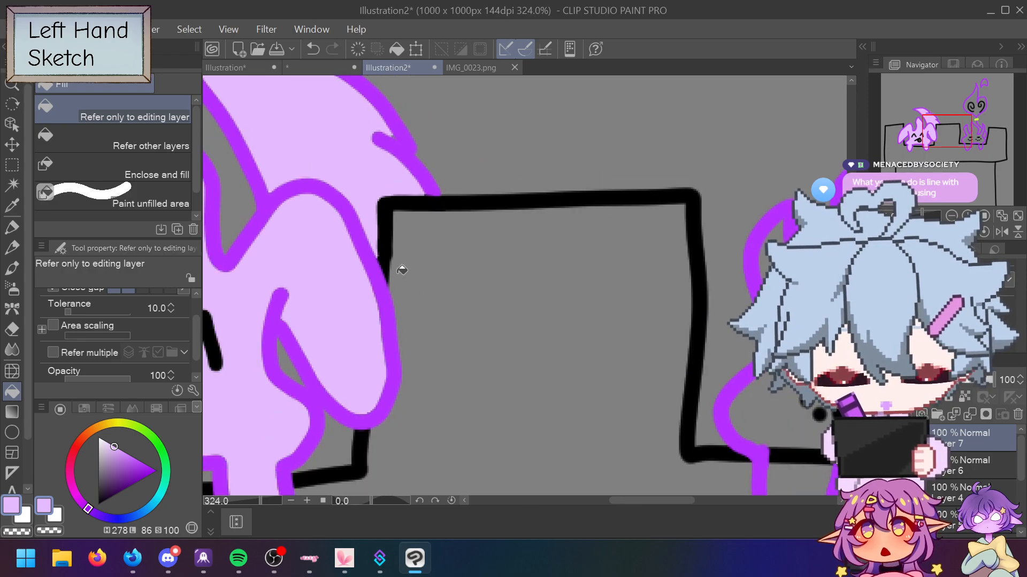
scroll(398, 272, down, 2)
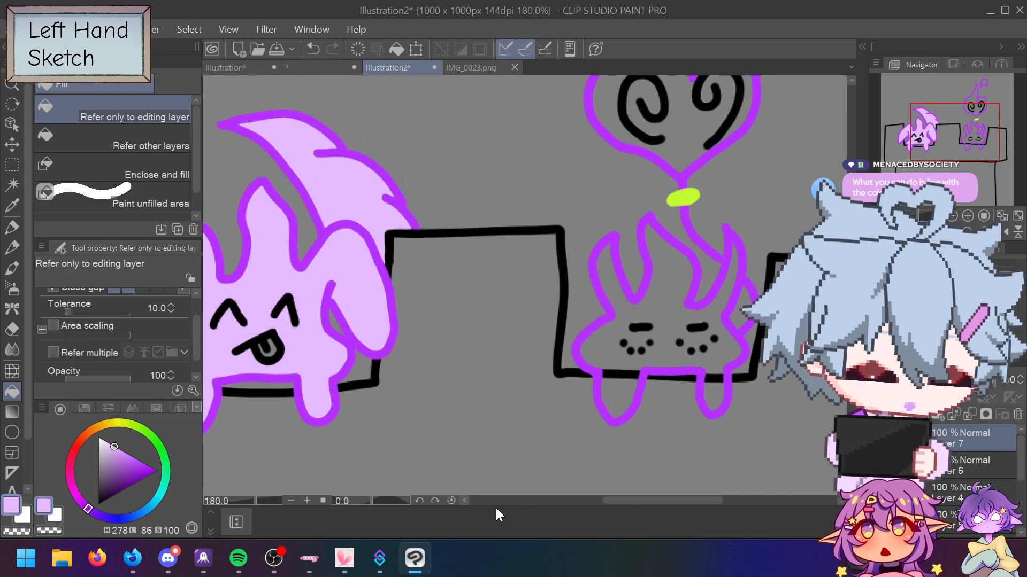
drag(653, 498, 601, 493)
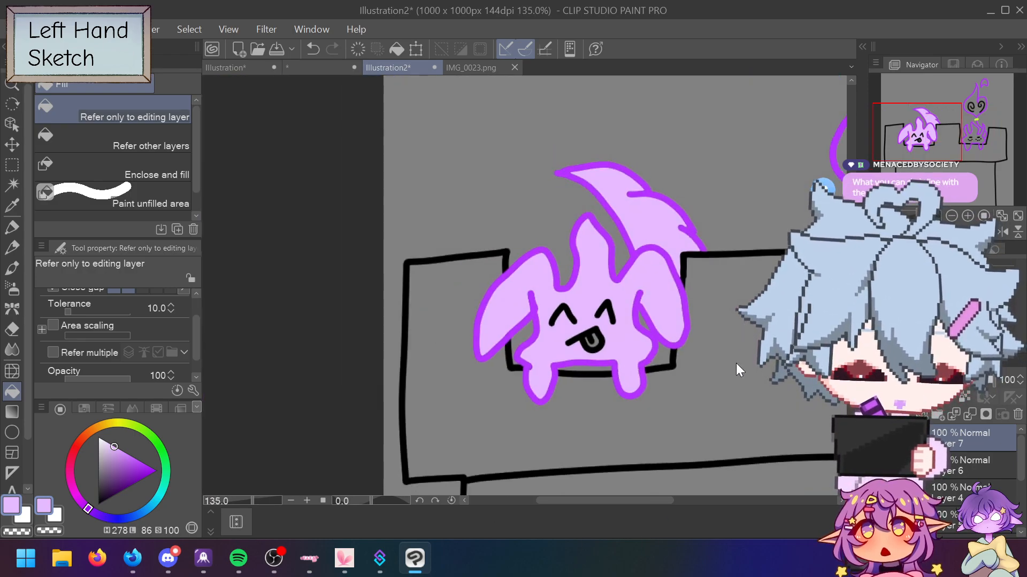
scroll(724, 441, down, 2)
scroll(566, 358, up, 4)
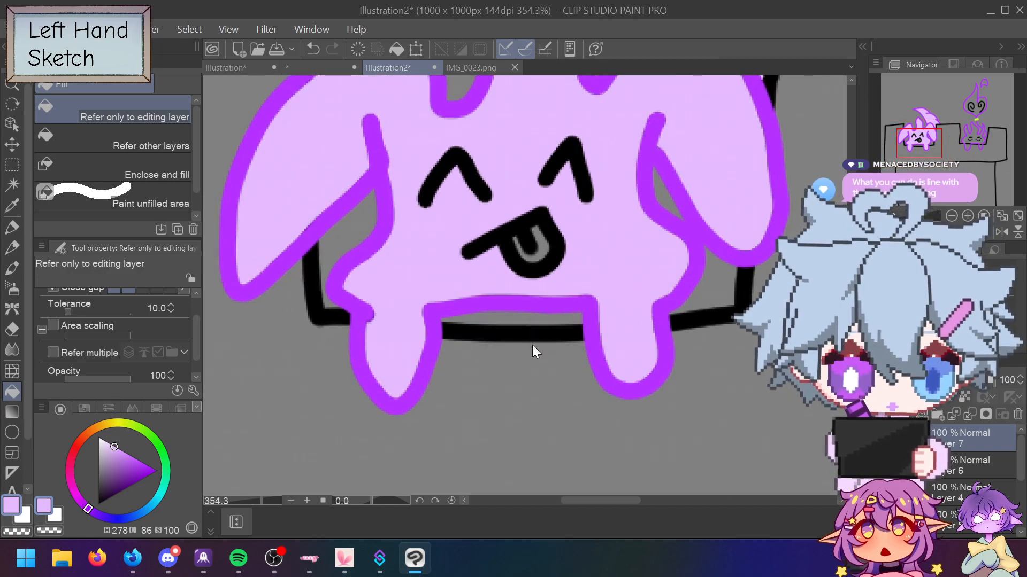
scroll(532, 348, up, 2)
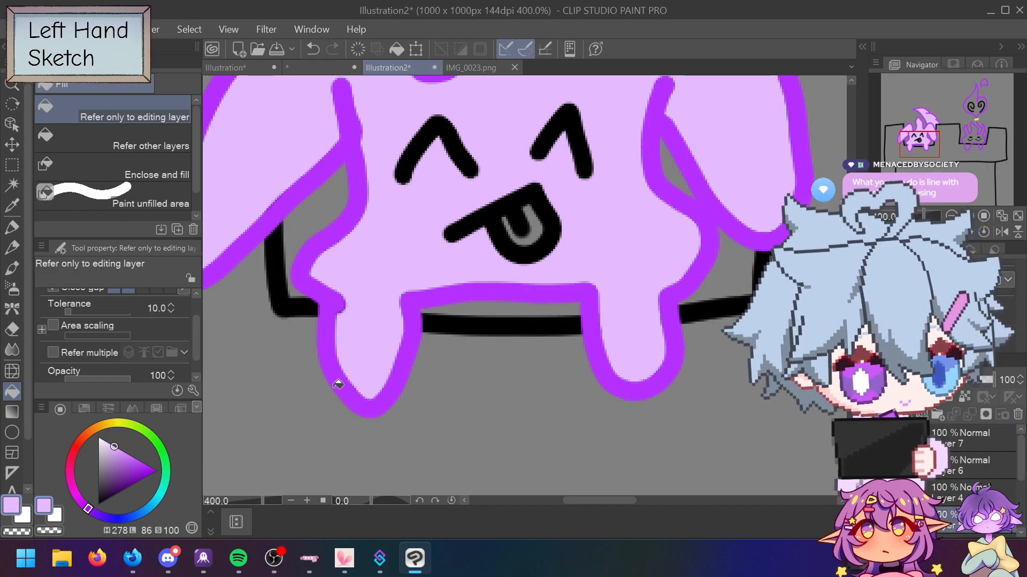
click(15, 225)
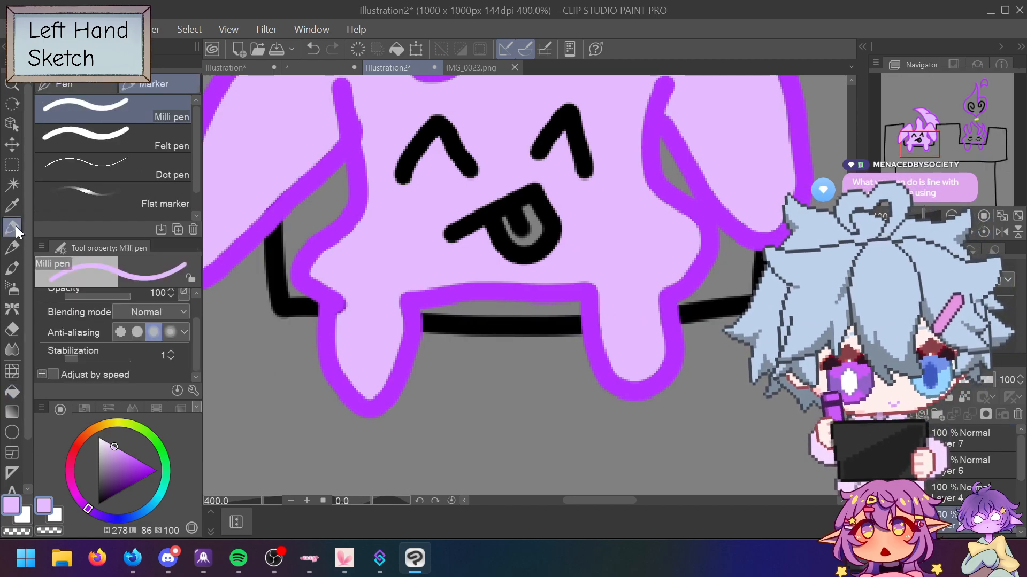
alt+click(280, 289)
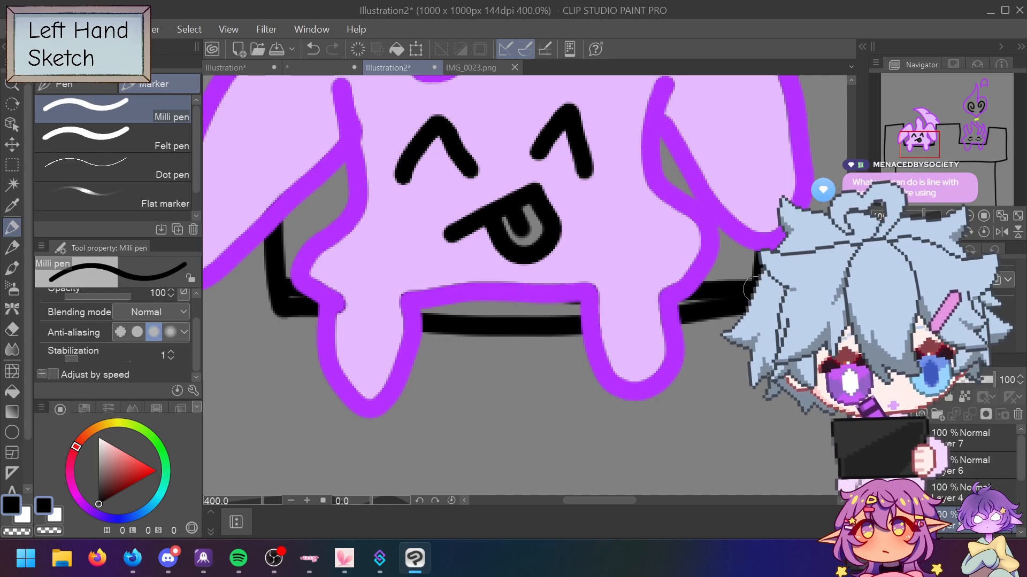
Step: Thin the black battlement line under the creature with the Hard eraser, then return to the Milli pen
key(e)
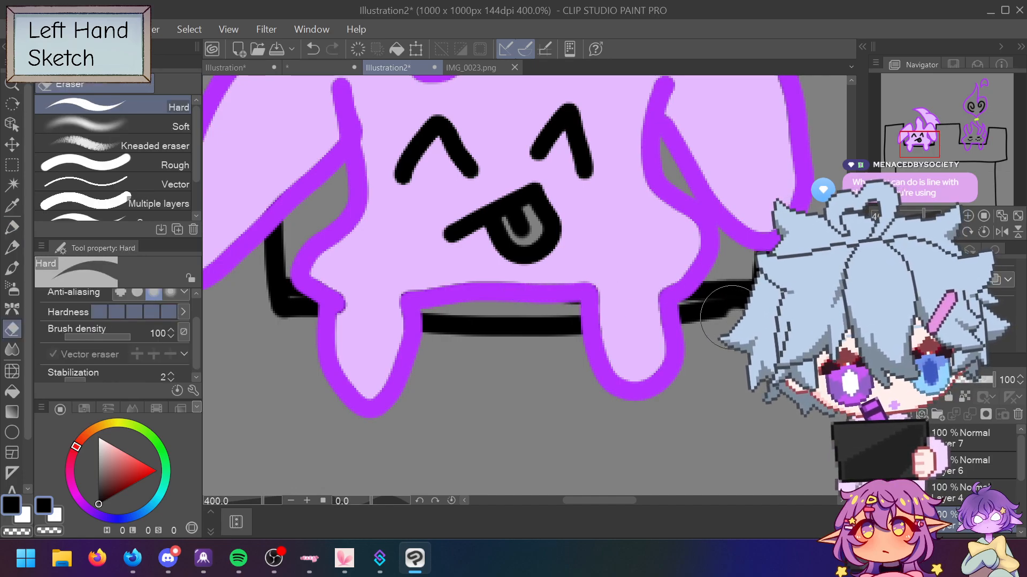
mouse_move(675, 323)
mouse_down()
mouse_move(406, 333)
mouse_move(286, 314)
mouse_up()
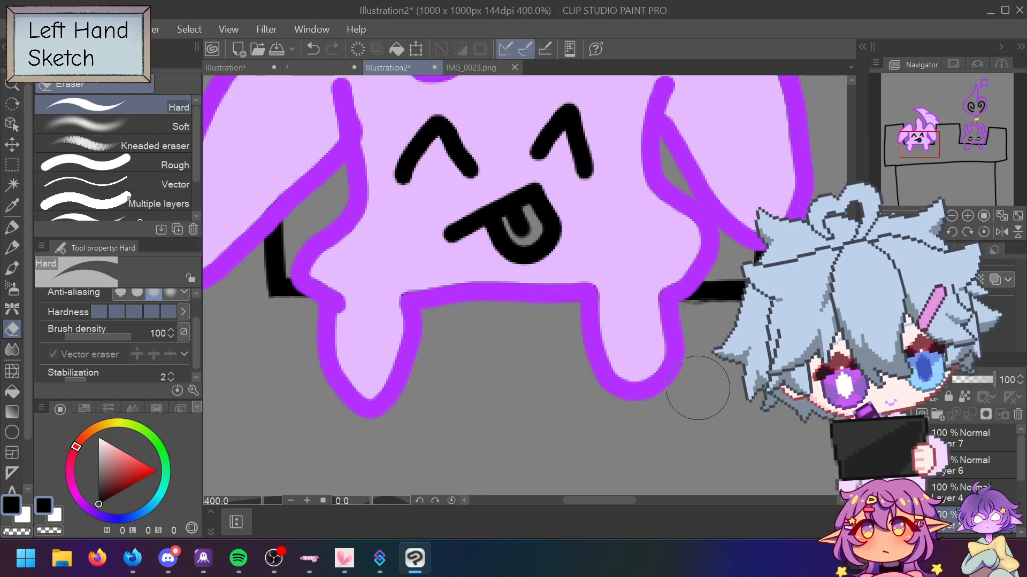
key(p)
scroll(681, 389, down, 5)
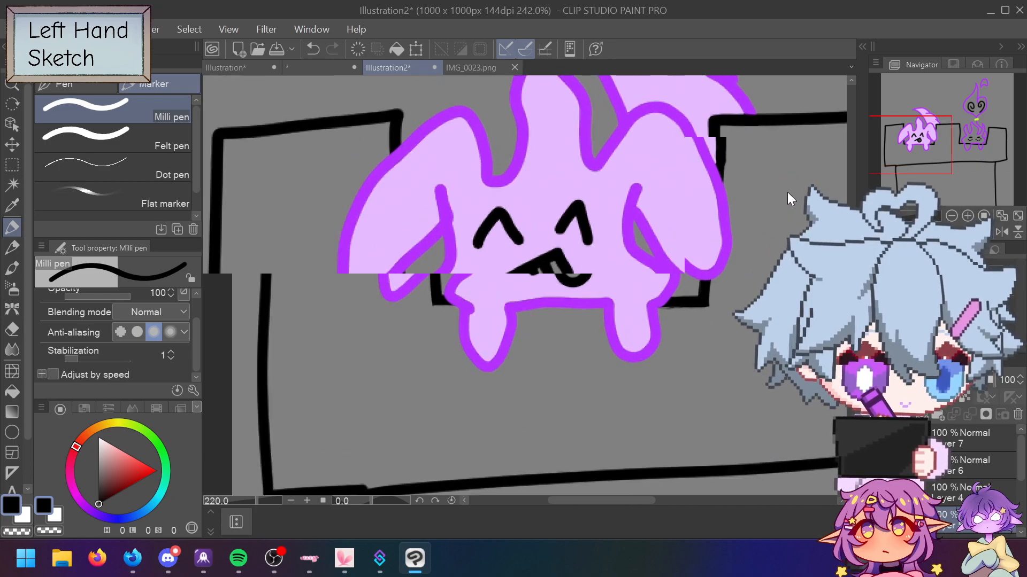
scroll(787, 191, down, 2)
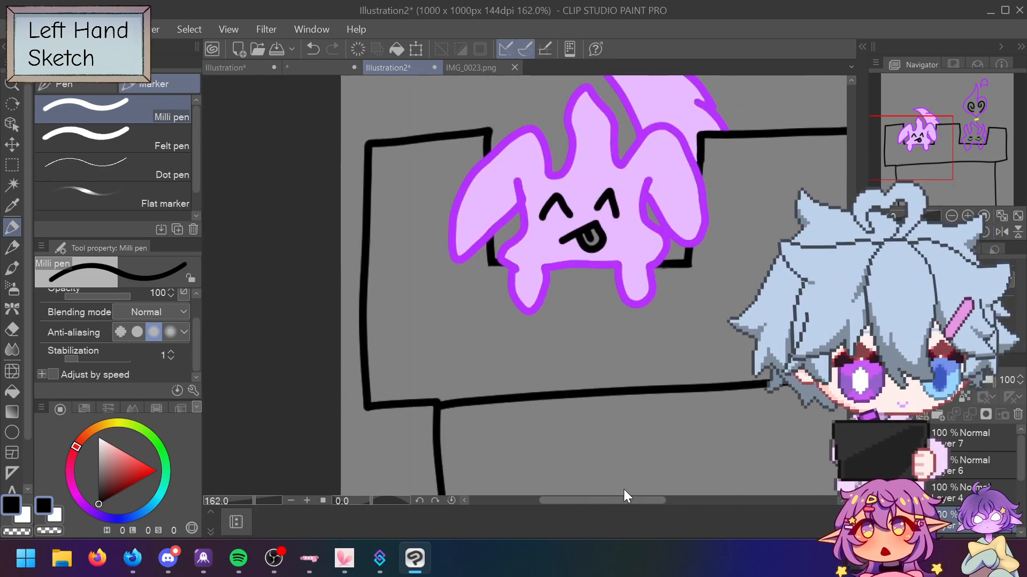
scroll(716, 186, down, 1)
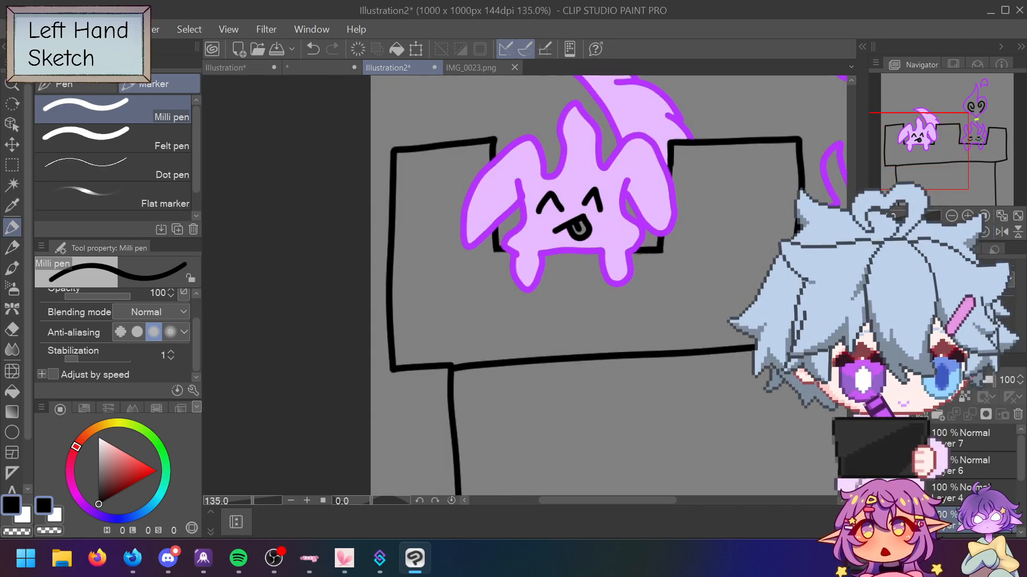
scroll(649, 345, up, 3)
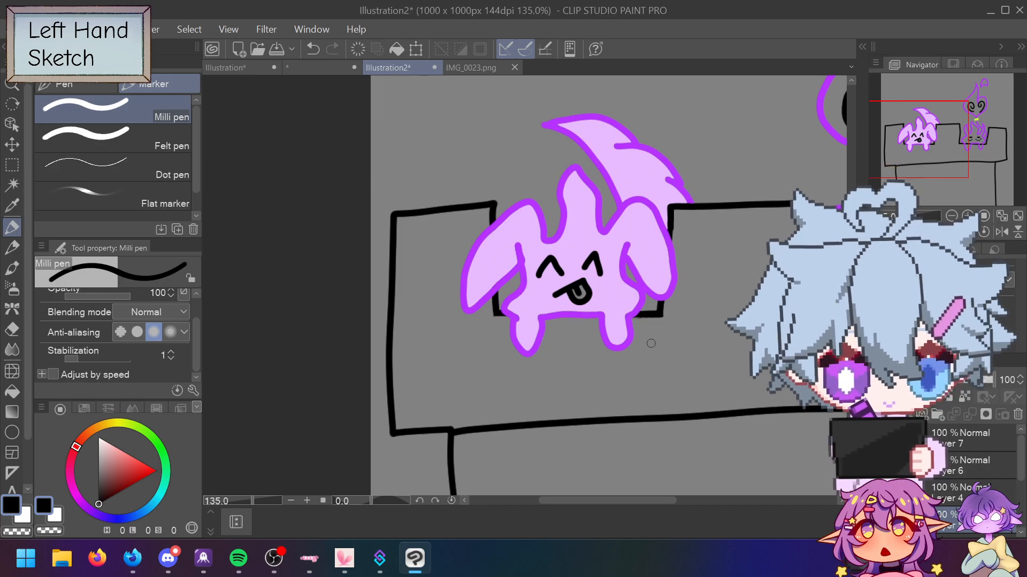
scroll(631, 341, right, 3)
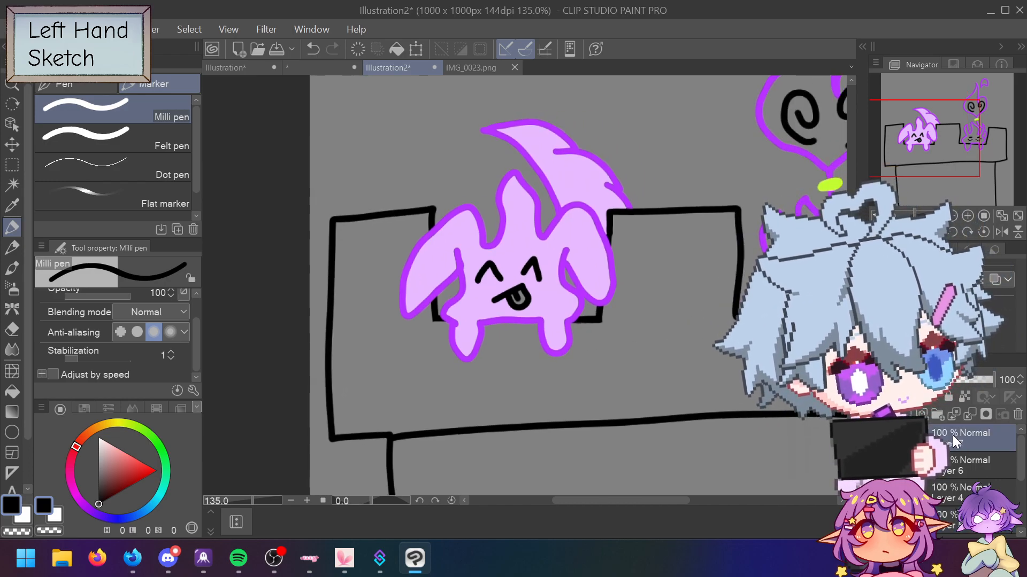
Step: Add a new raster layer (Layer 8) above Layer 7 and apply Mask Selection
right_click(952, 464)
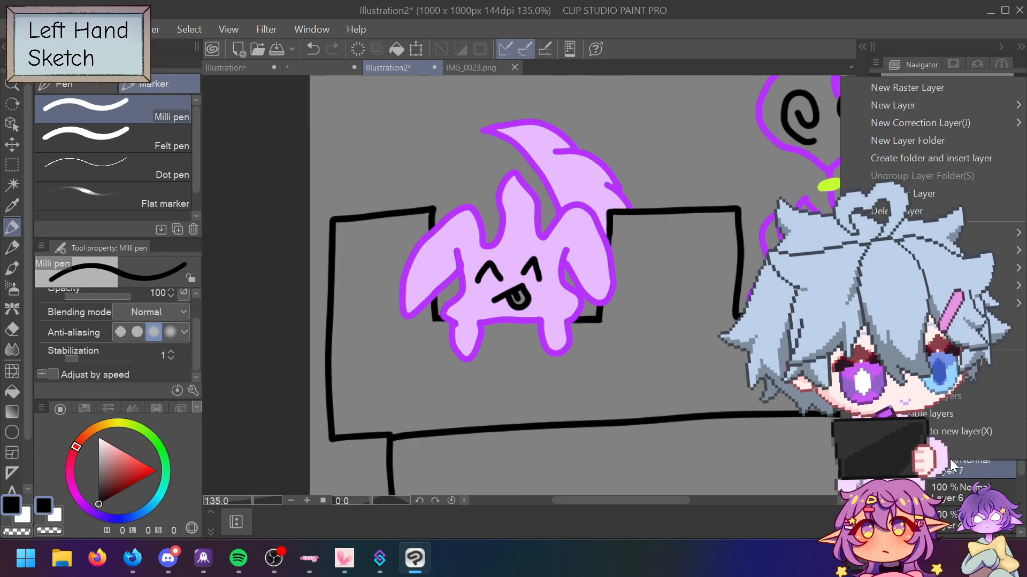
click(907, 87)
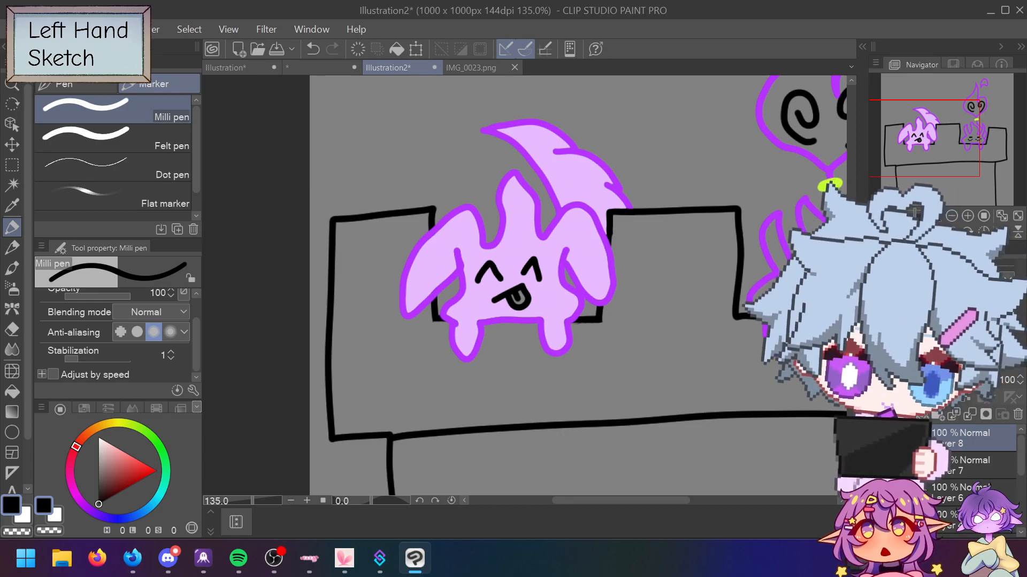
right_click(968, 439)
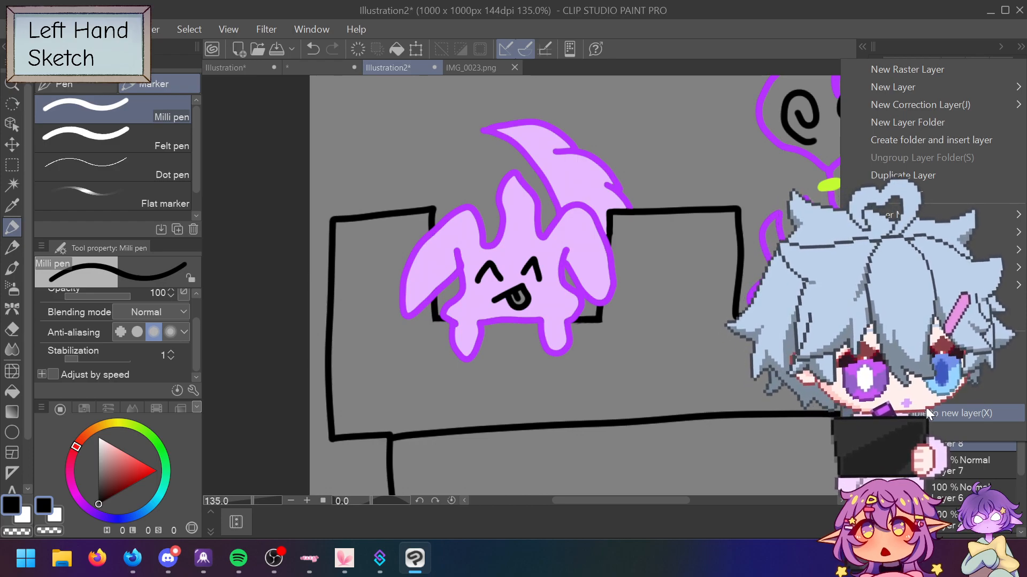
mouse_move(909, 214)
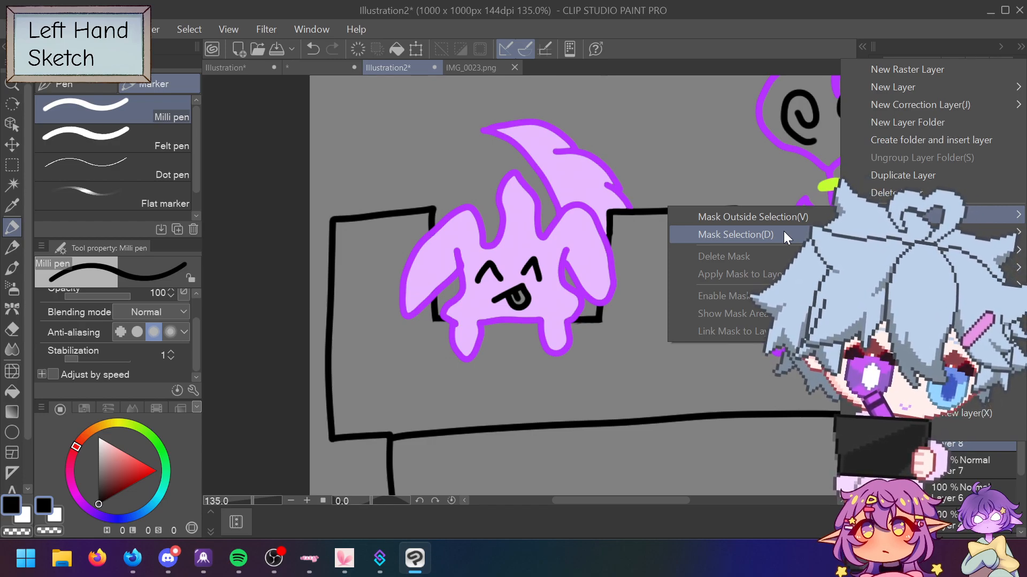
click(821, 535)
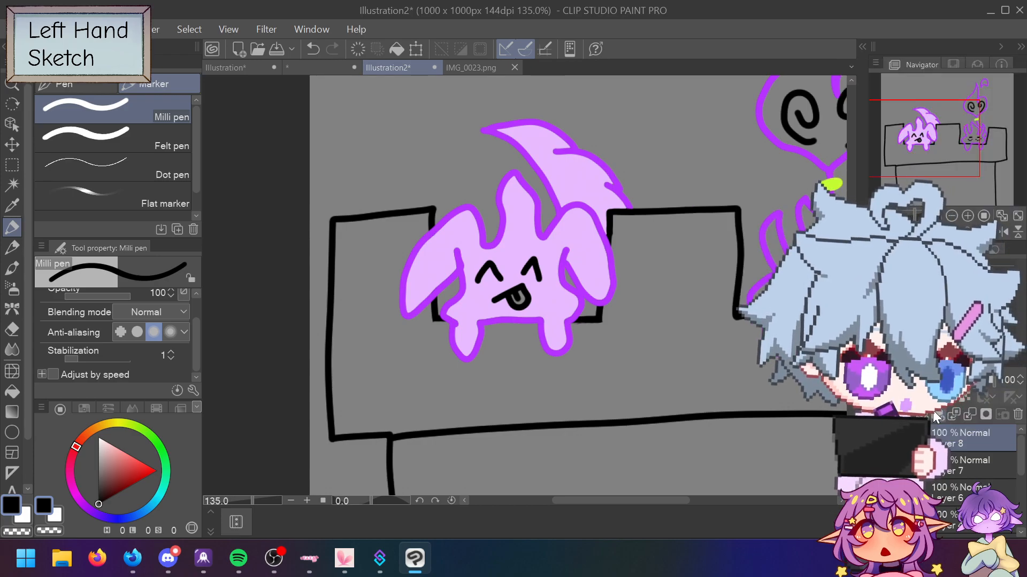
mouse_move(942, 443)
mouse_down()
mouse_move(942, 468)
mouse_move(951, 460)
mouse_up()
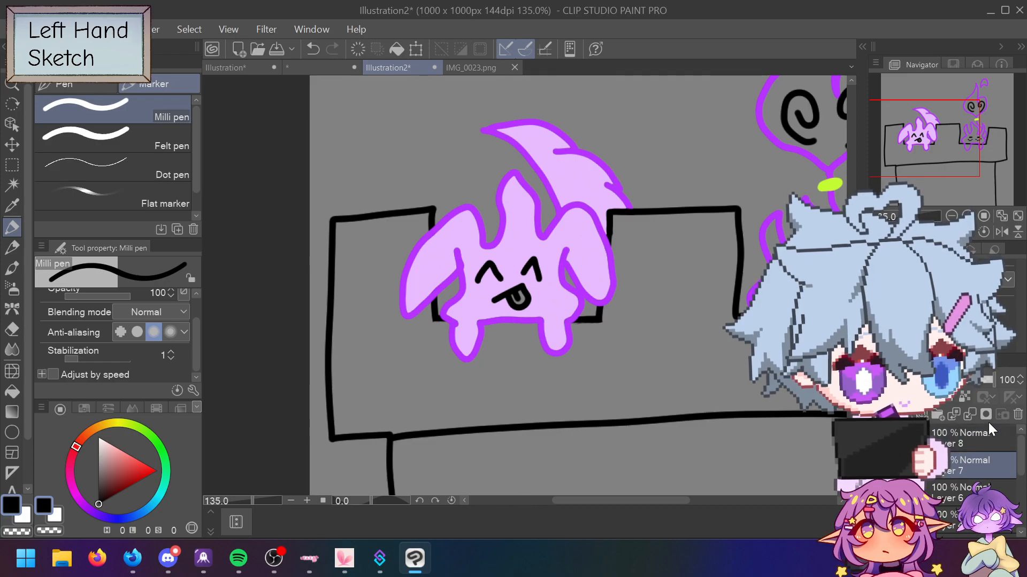
click(988, 459)
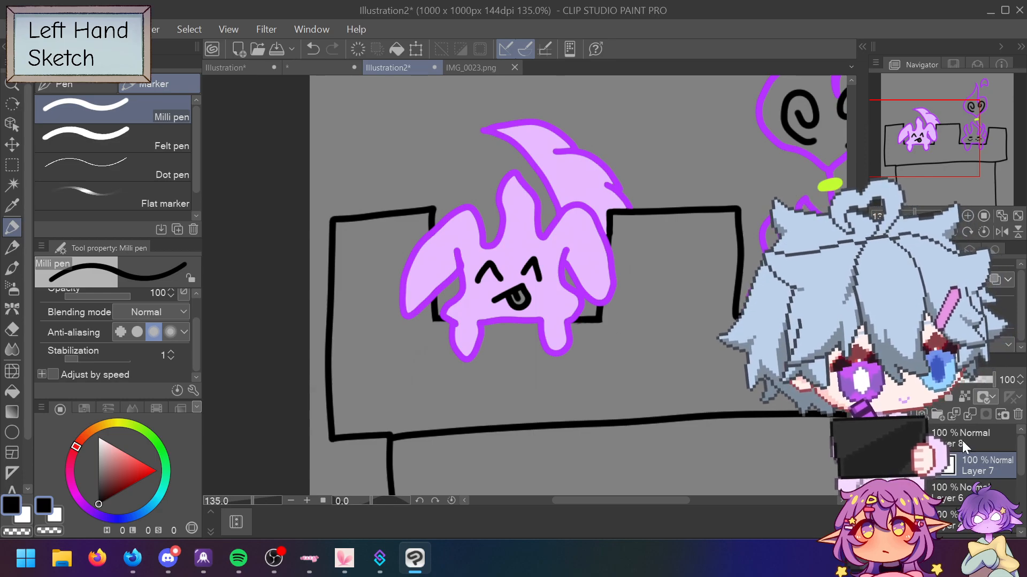
right_click(947, 470)
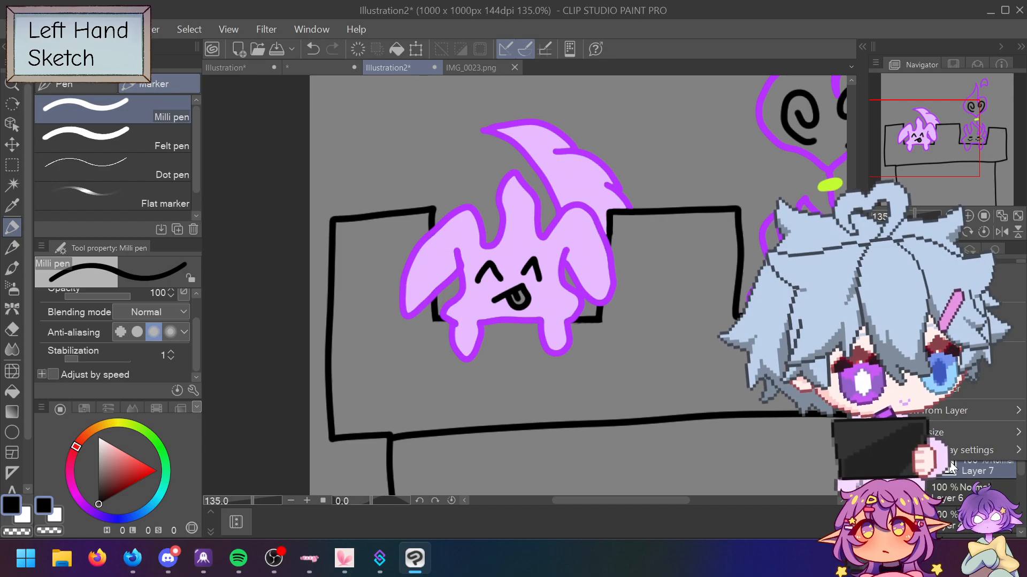
click(957, 331)
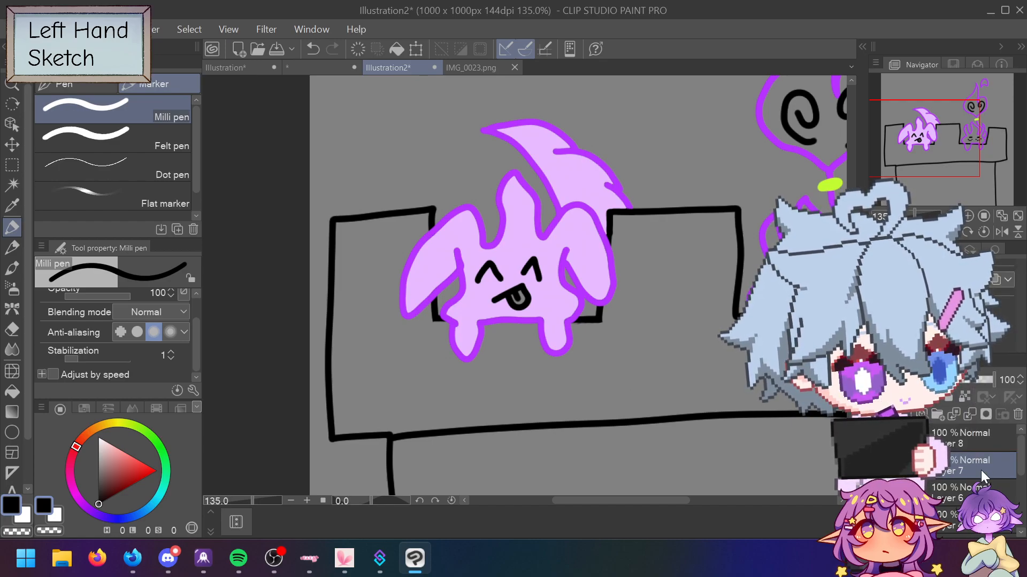
click(992, 416)
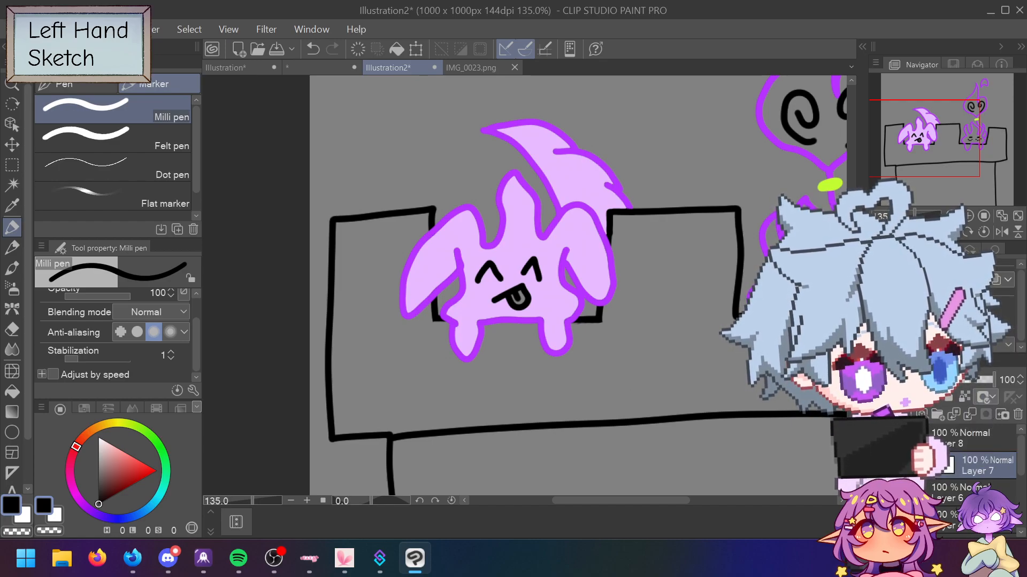
mouse_move(529, 263)
mouse_down()
mouse_move(556, 369)
mouse_move(618, 370)
mouse_up()
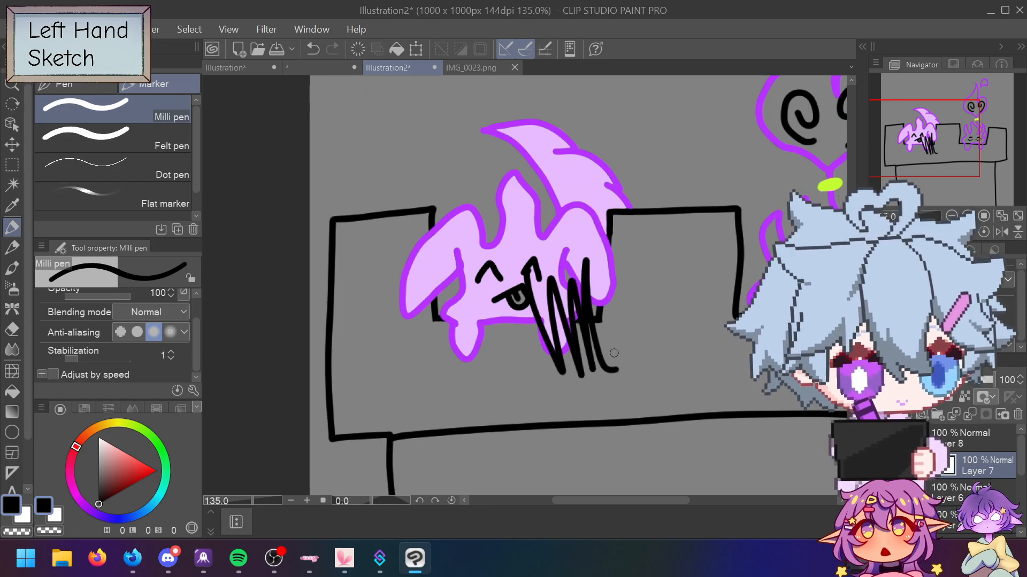
key(ctrl+z)
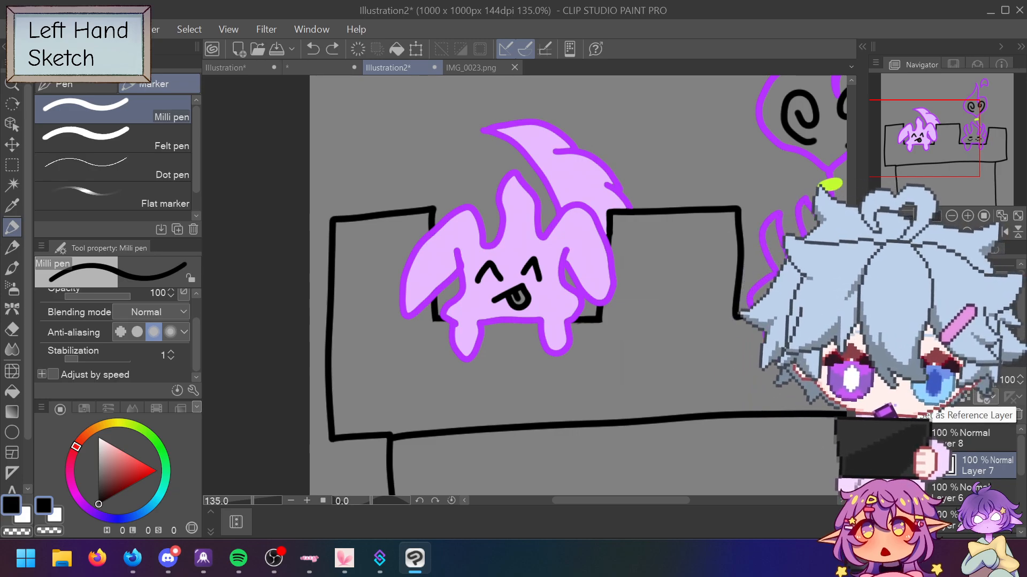
right_click(936, 432)
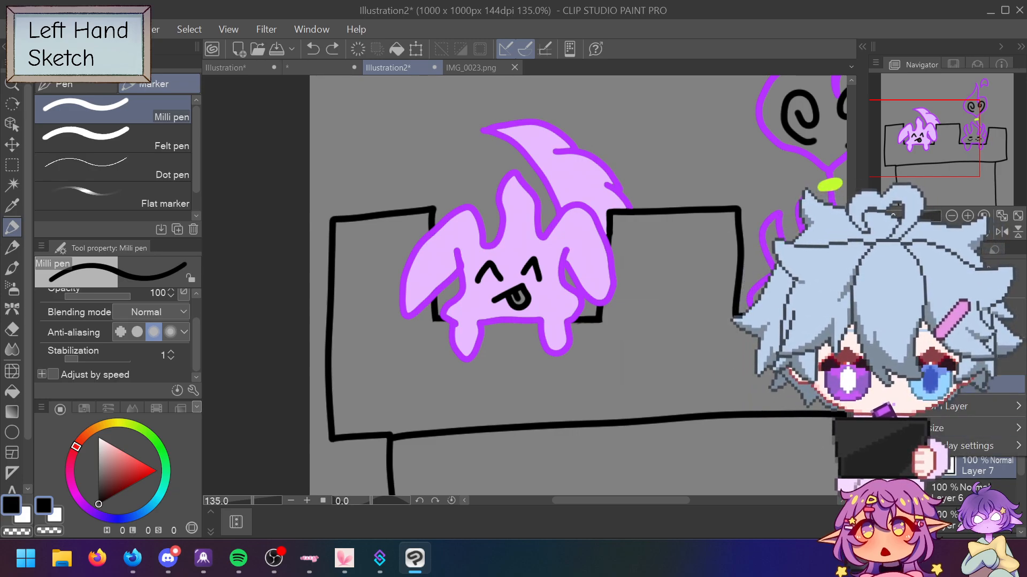
mouse_move(941, 427)
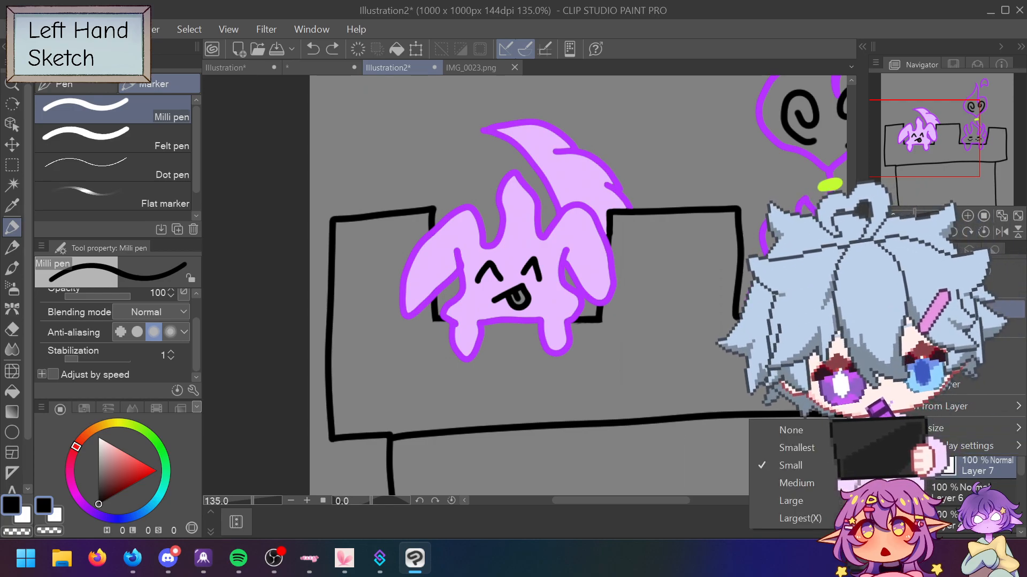
click(780, 467)
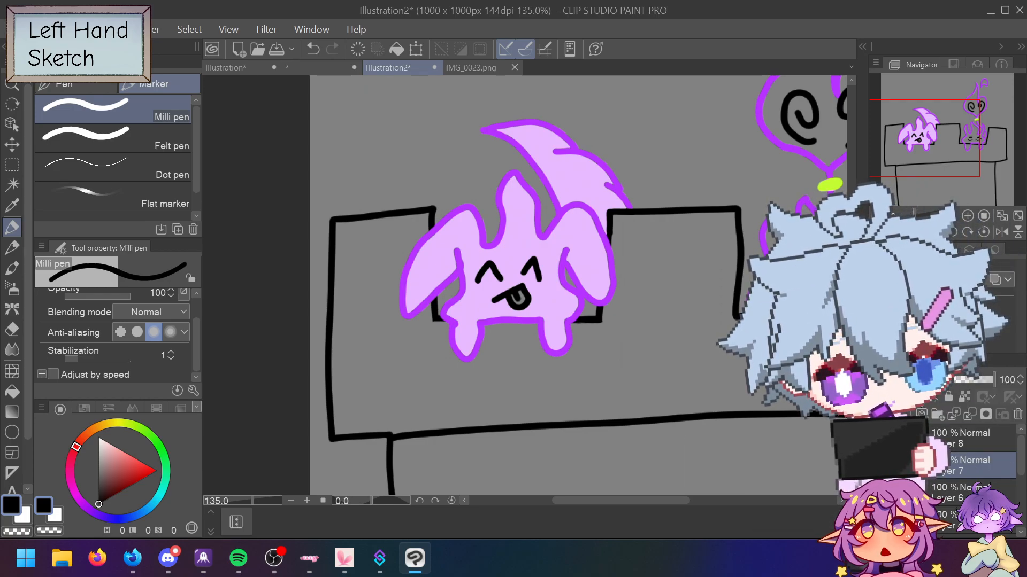
drag(561, 264, 623, 348)
key(ctrl+z)
click(921, 402)
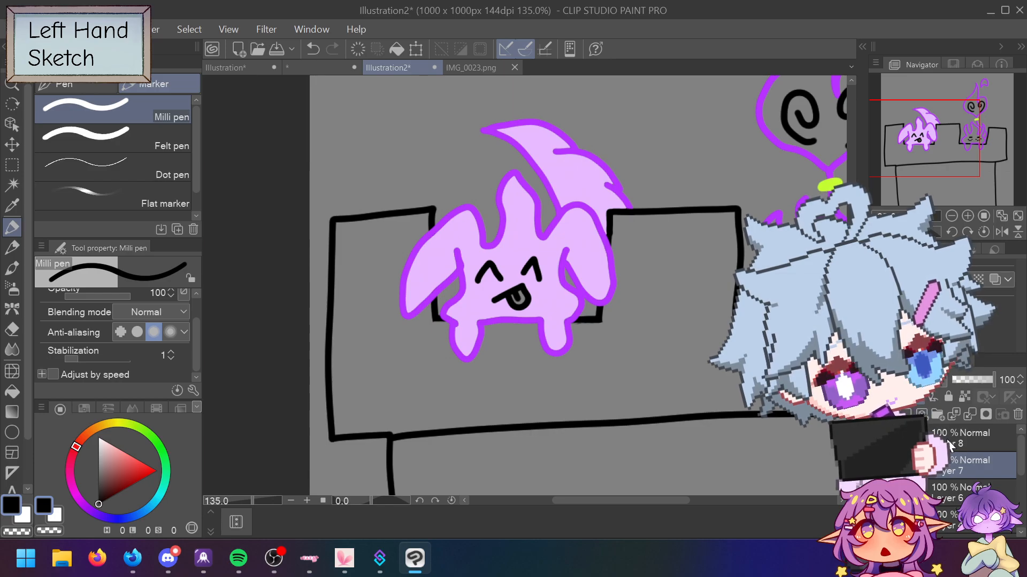
mouse_move(561, 242)
mouse_down()
mouse_move(577, 293)
mouse_move(647, 352)
mouse_move(508, 225)
mouse_move(410, 299)
mouse_up()
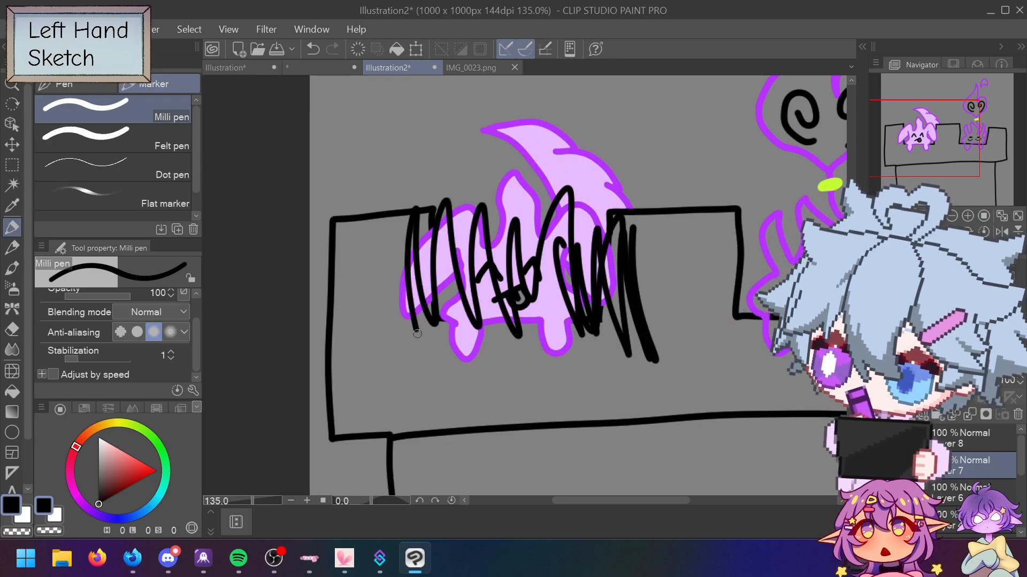
key(ctrl+z)
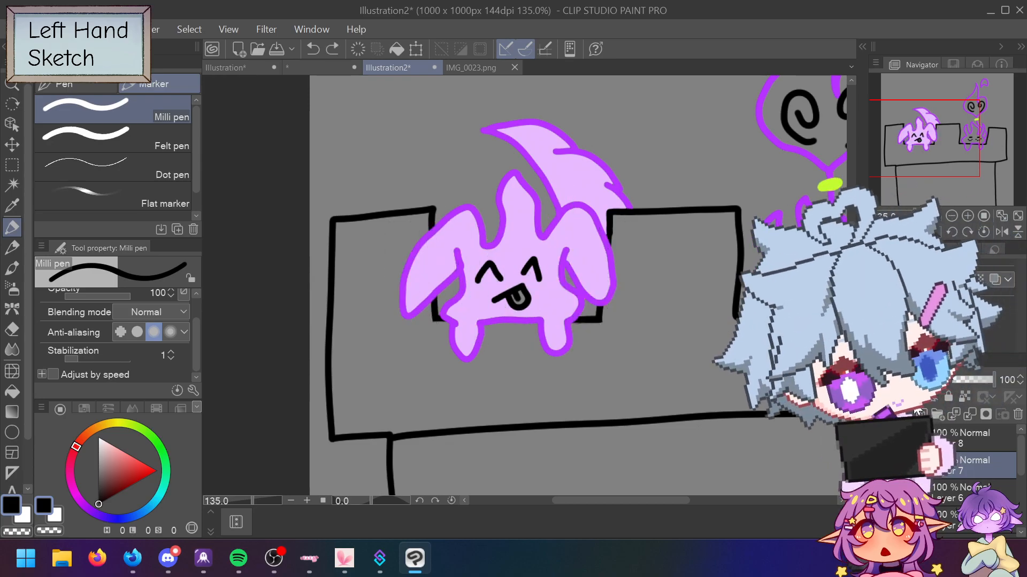
click(984, 435)
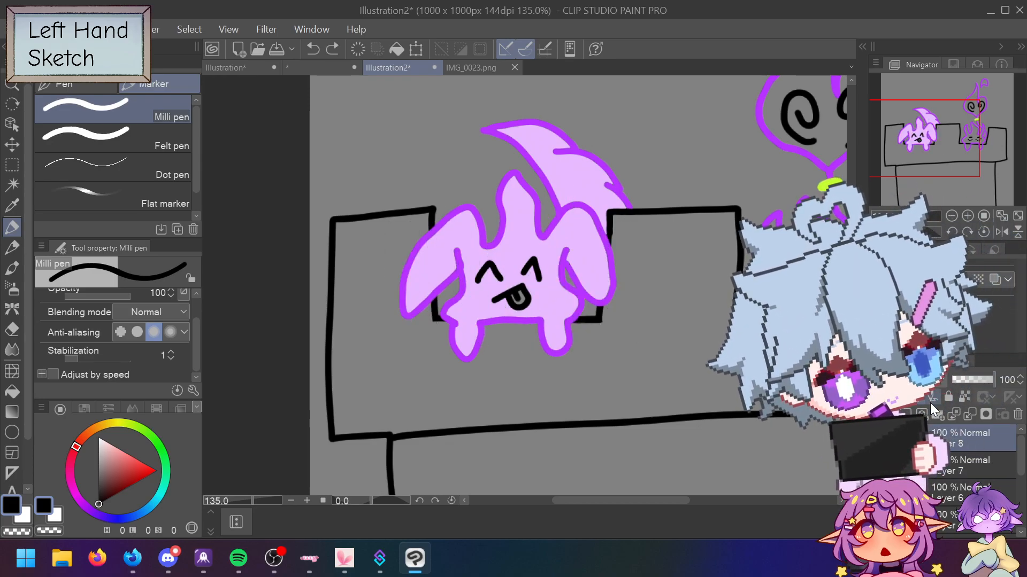
click(955, 471)
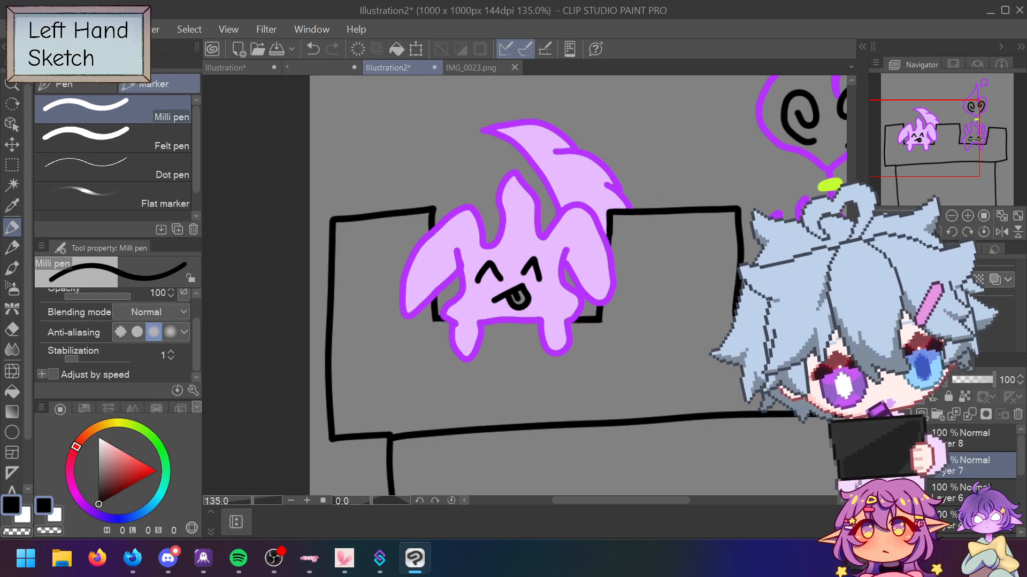
mouse_move(551, 305)
mouse_down()
mouse_move(583, 299)
mouse_move(603, 281)
mouse_up()
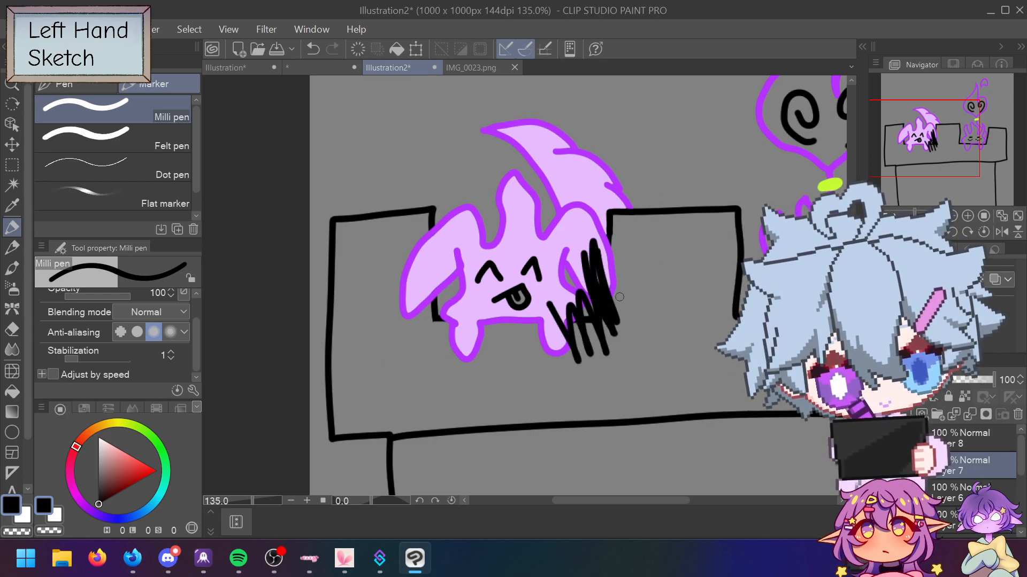
click(973, 438)
mouse_move(559, 278)
mouse_down()
mouse_move(536, 284)
mouse_move(480, 377)
mouse_move(443, 350)
mouse_move(425, 258)
mouse_move(414, 299)
mouse_move(464, 255)
mouse_move(505, 186)
mouse_move(543, 223)
mouse_move(606, 227)
mouse_up()
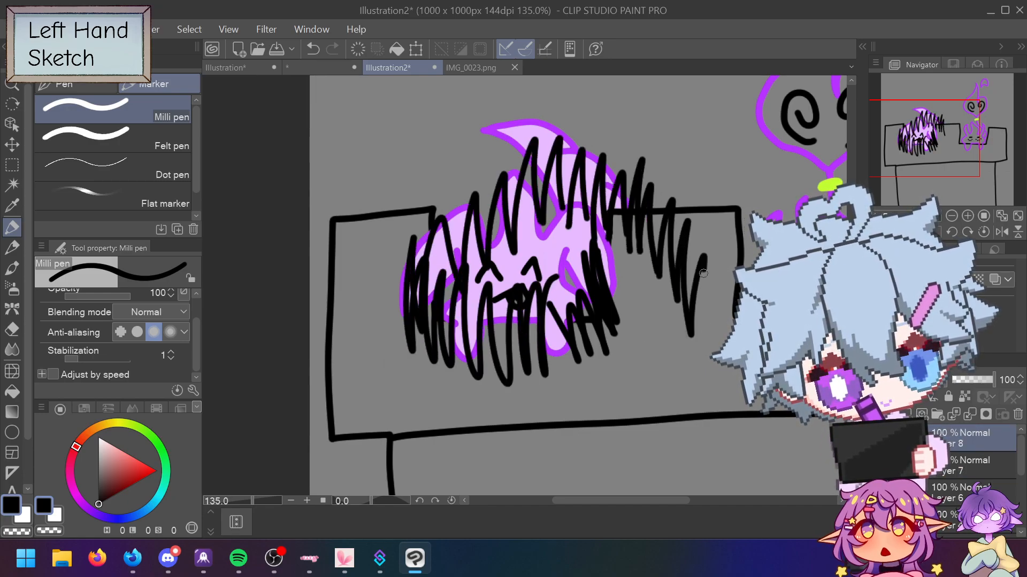
drag(721, 256, 759, 347)
drag(760, 251, 786, 342)
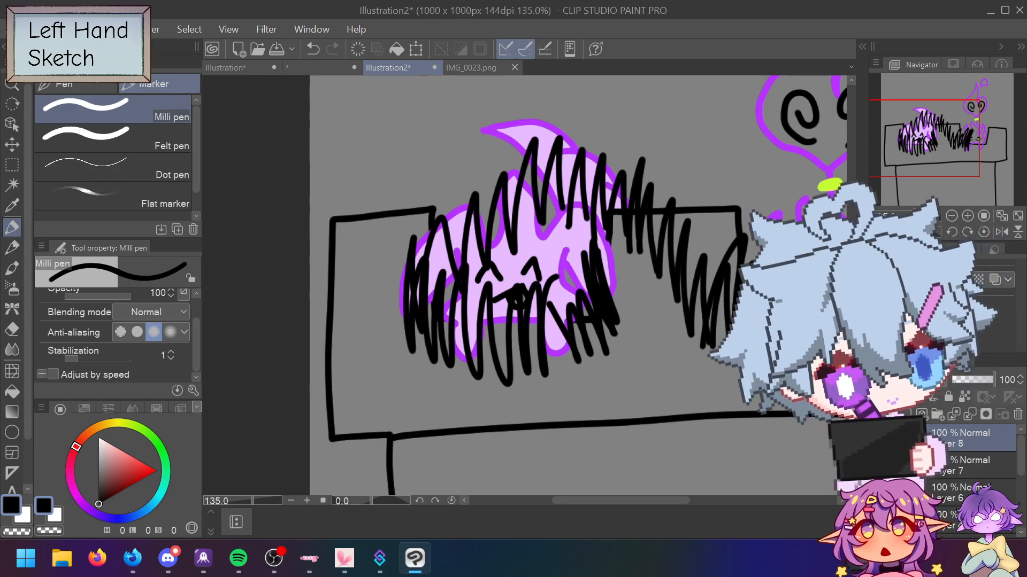
key(ctrl+z)
key(ctrl+z)
key(ctrl+z)
key(ctrl+z)
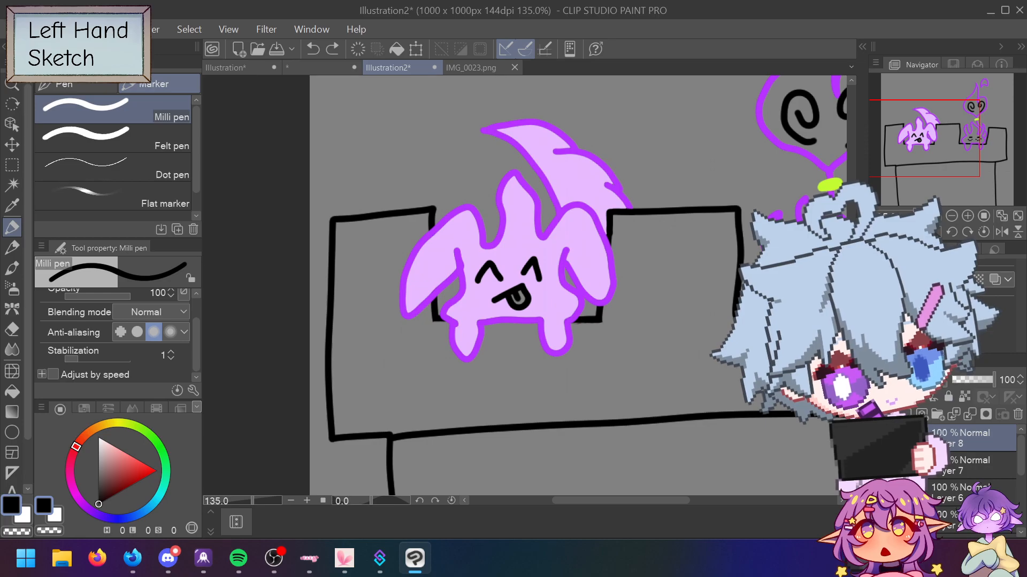
Step: Test a black canvas fill with the Fill tool, toggling it with undo/redo until removed
click(12, 392)
click(620, 351)
key(ctrl+z)
key(ctrl+y)
key(ctrl+z)
key(ctrl+y)
key(ctrl+z)
key(ctrl+y)
key(ctrl+z)
key(ctrl+y)
key(ctrl+z)
key(ctrl+y)
key(ctrl+z)
key(ctrl+y)
key(ctrl+z)
key(ctrl+y)
key(ctrl+z)
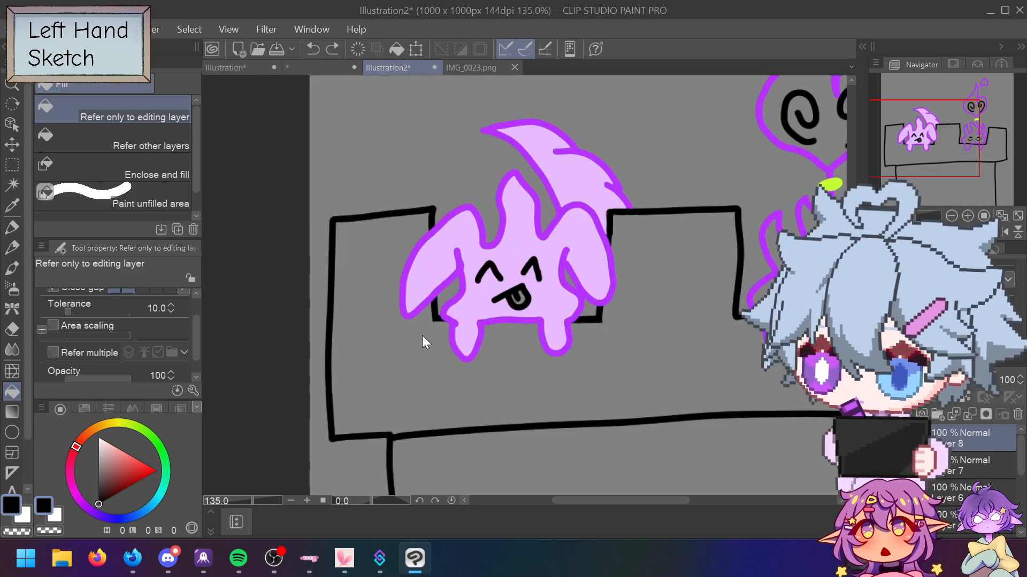
key(ctrl+y)
key(ctrl+z)
key(ctrl+y)
key(ctrl+z)
key(ctrl+y)
key(ctrl+z)
Step: Test-fill black on Layer 7 and undo it
click(975, 467)
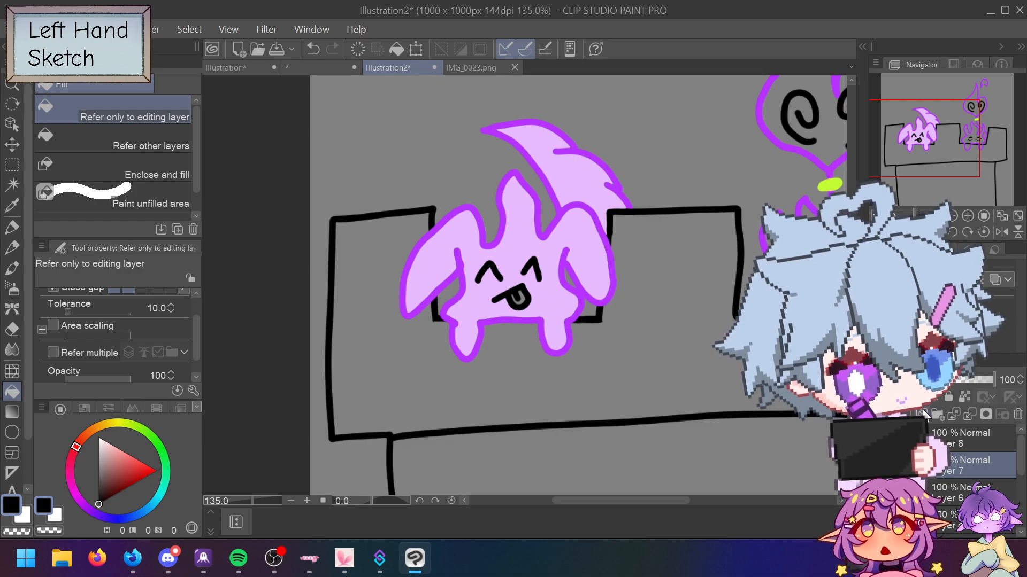
click(631, 260)
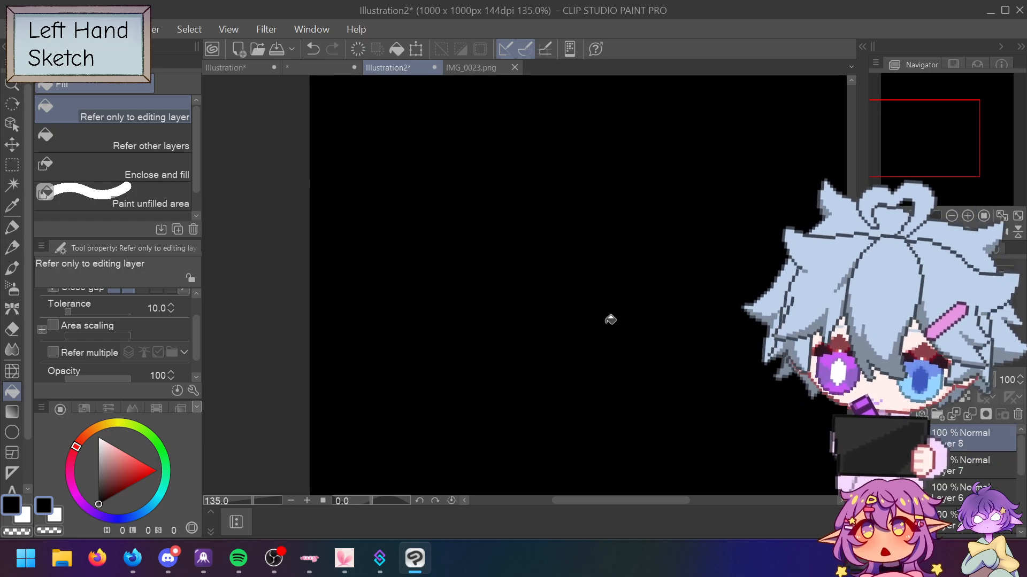
key(ctrl+z)
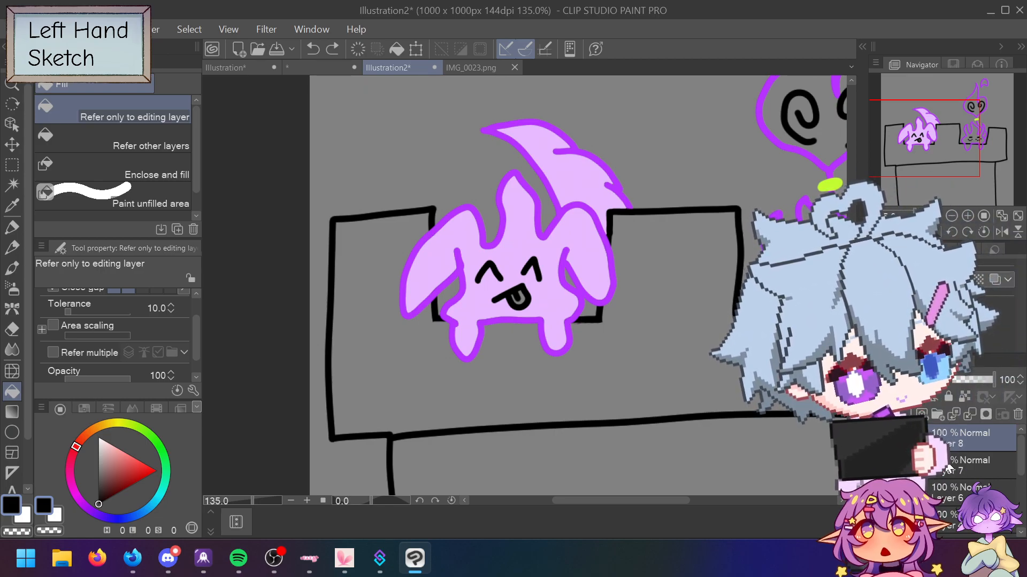
Step: Test-fill the canvas black on Layer 7 twice, undoing each fill
click(973, 464)
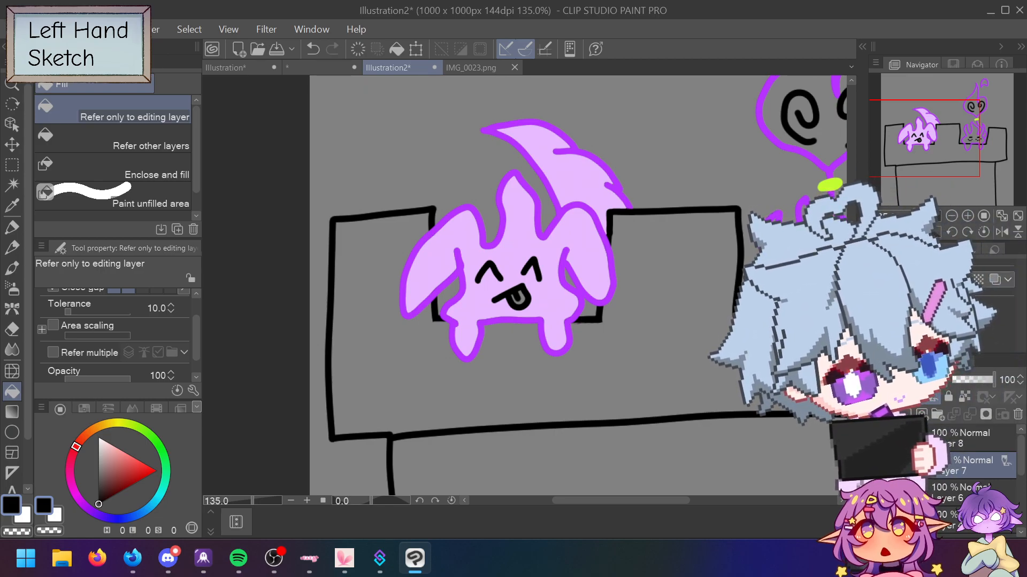
click(615, 343)
key(ctrl+z)
click(620, 334)
key(ctrl+z)
click(635, 332)
key(ctrl+z)
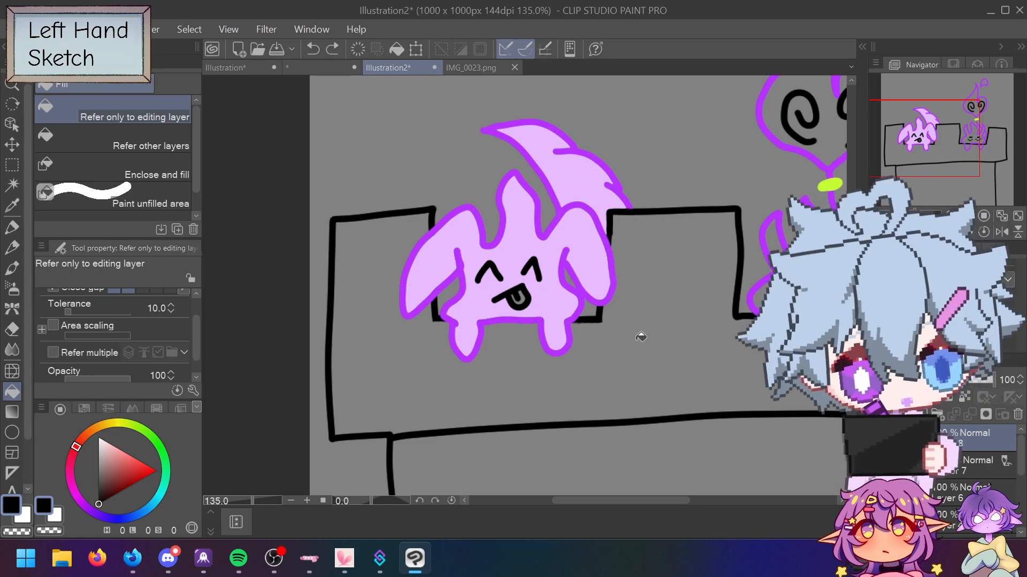
Step: Add and remove a layer mask on Layer 8, then add one to Layer 7
click(960, 465)
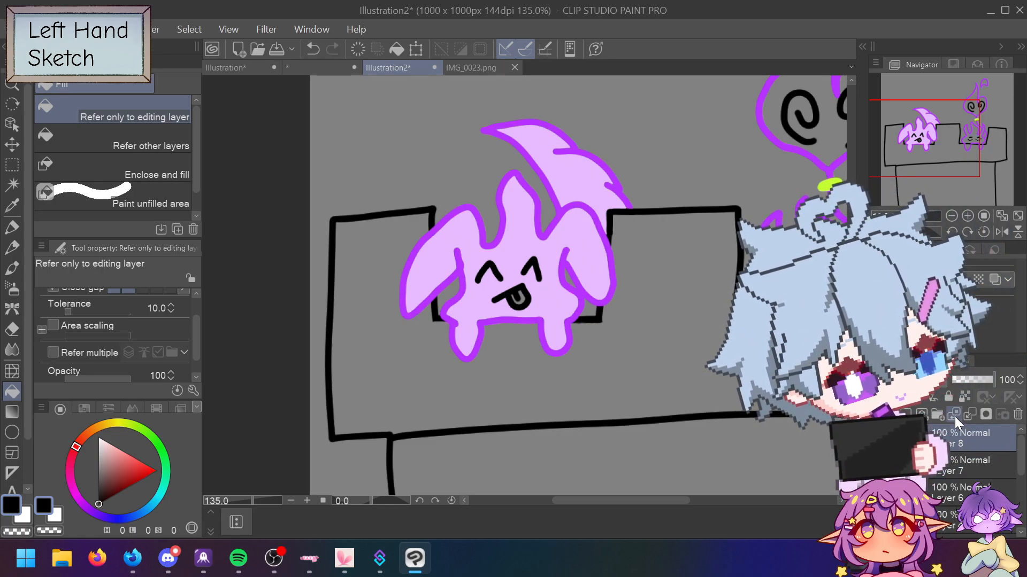
click(984, 410)
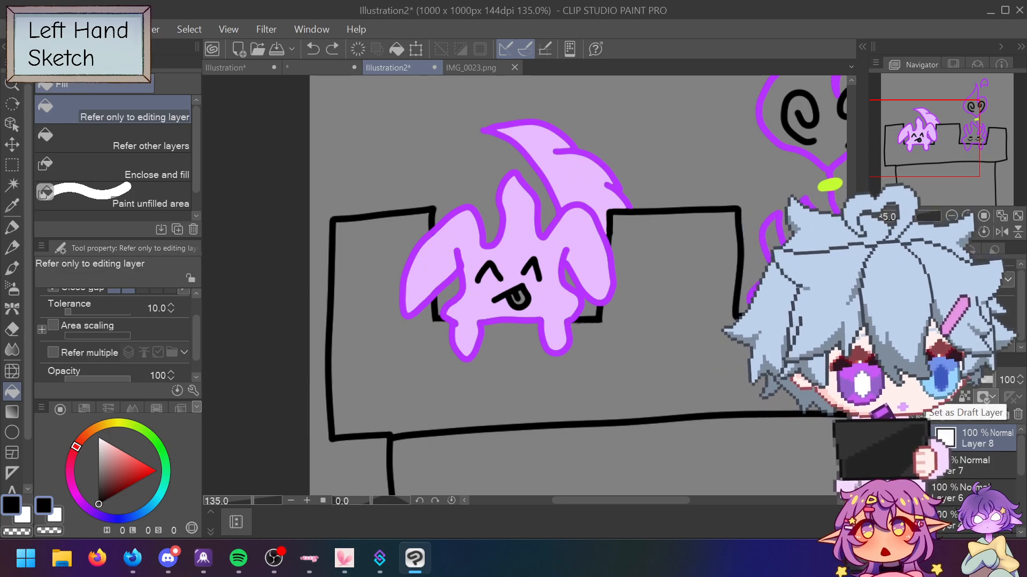
click(953, 441)
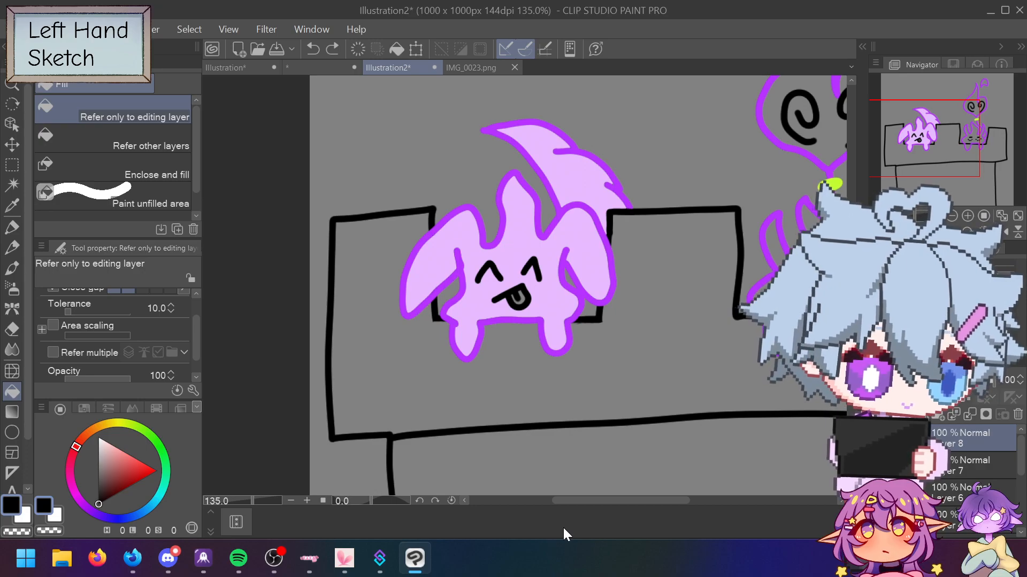
click(962, 468)
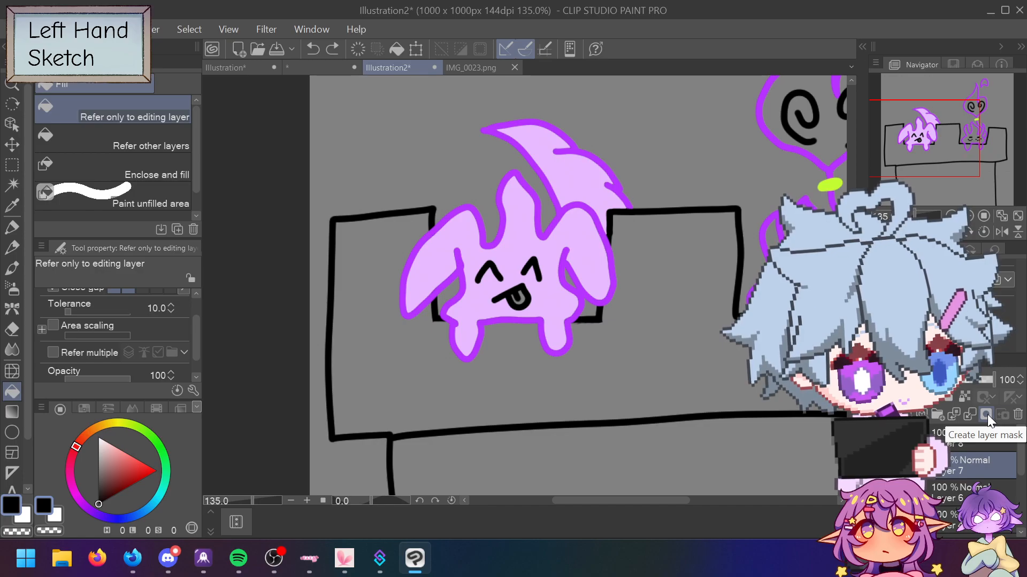
click(986, 415)
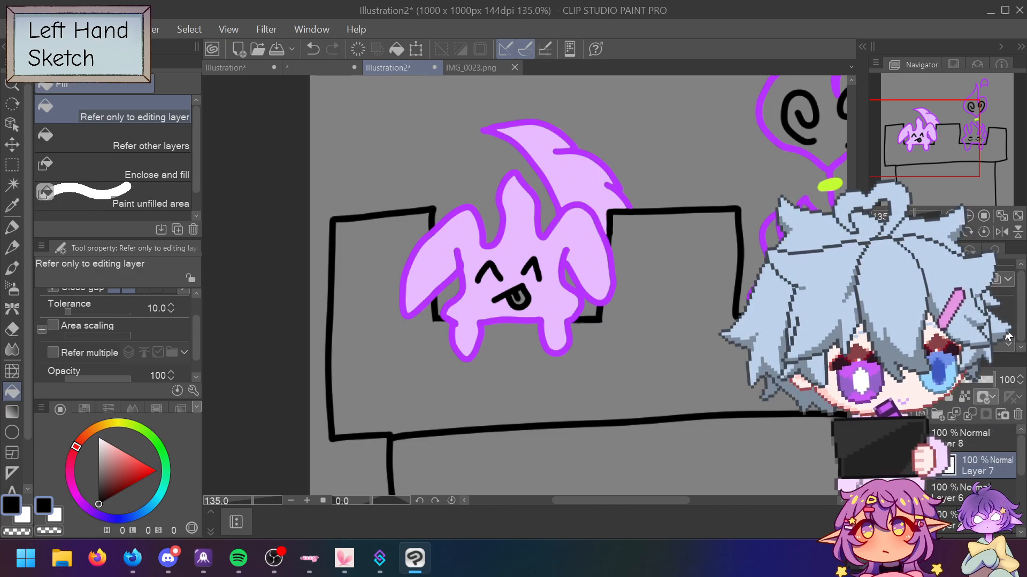
Step: Set the mask display options to show the mask area, then return to the Milli pen and undo
click(993, 398)
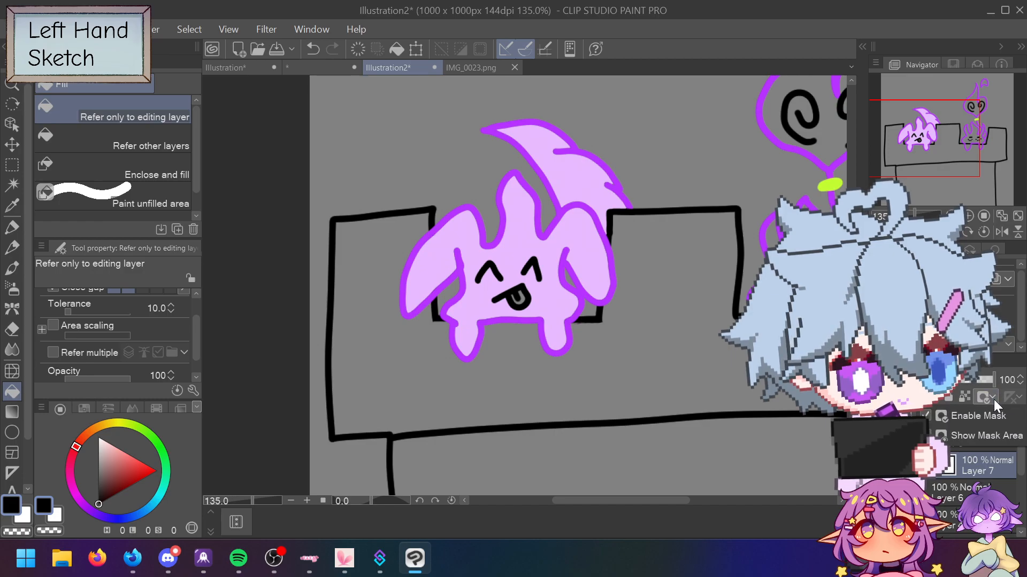
click(986, 432)
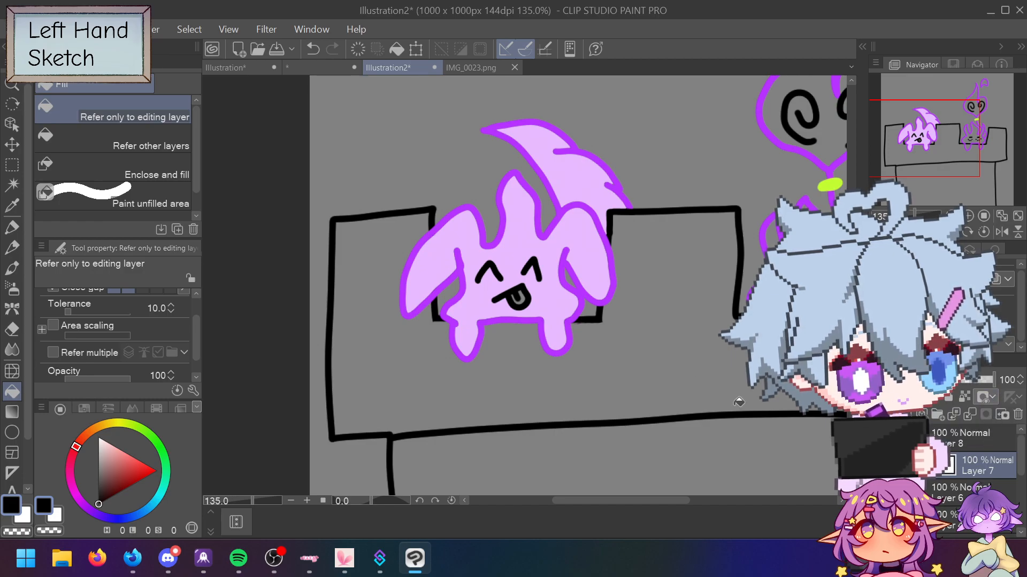
key(ctrl+z)
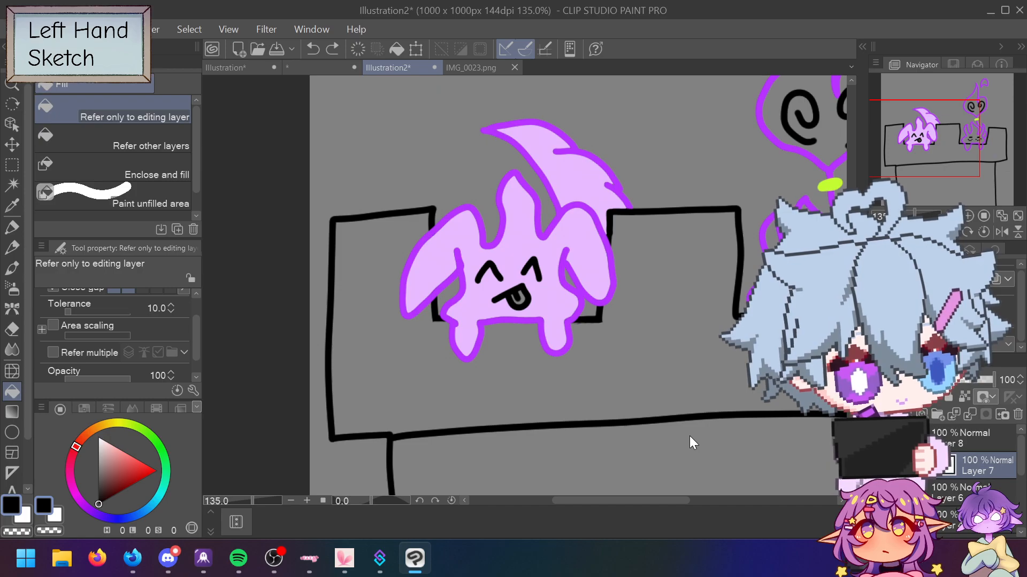
click(992, 398)
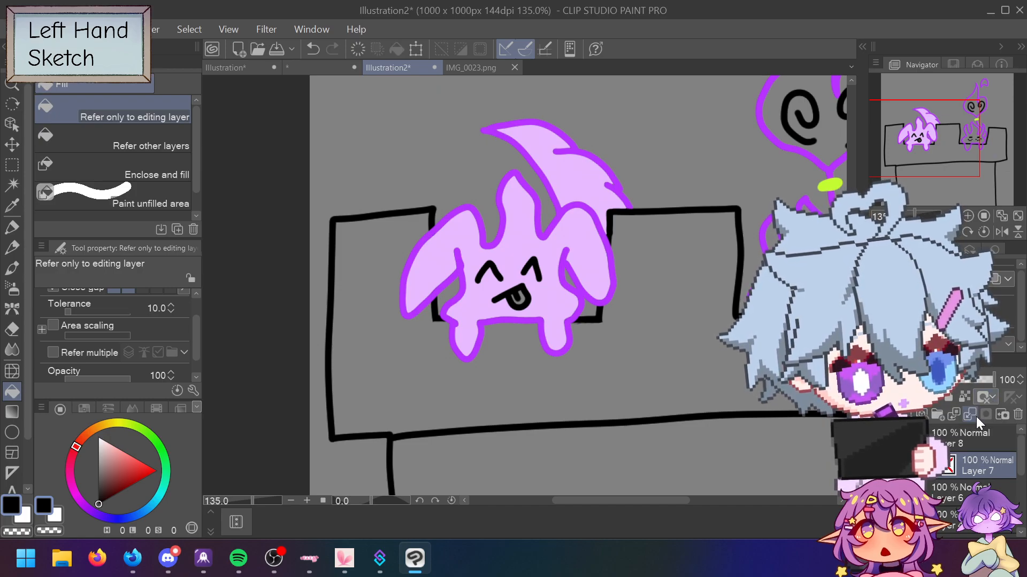
click(955, 435)
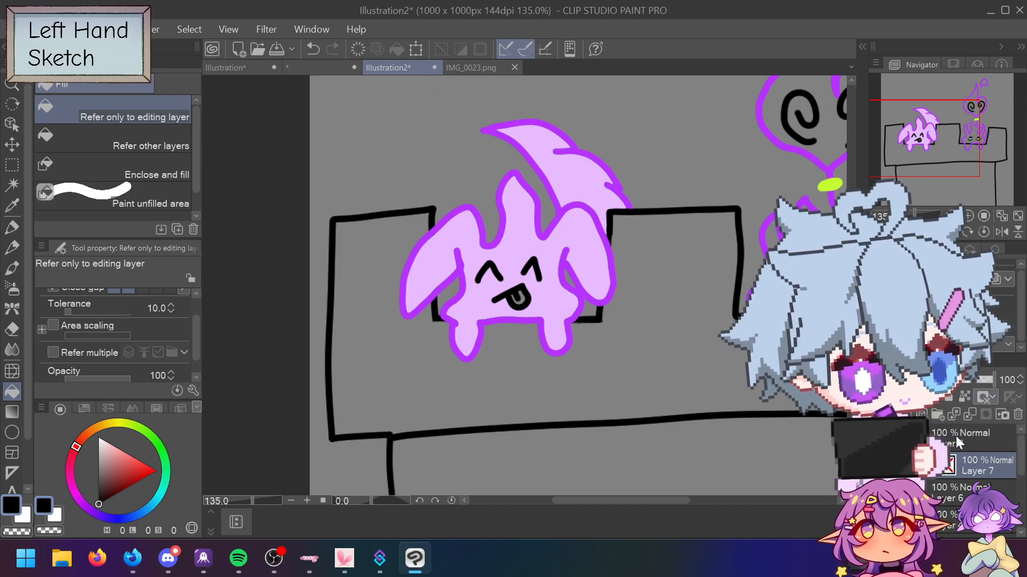
click(962, 420)
click(993, 398)
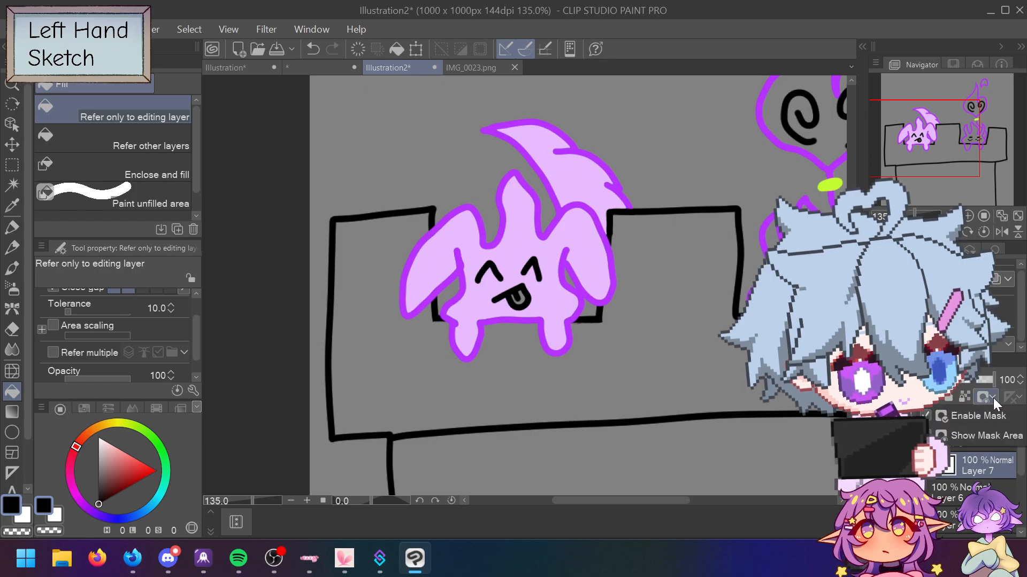
click(958, 437)
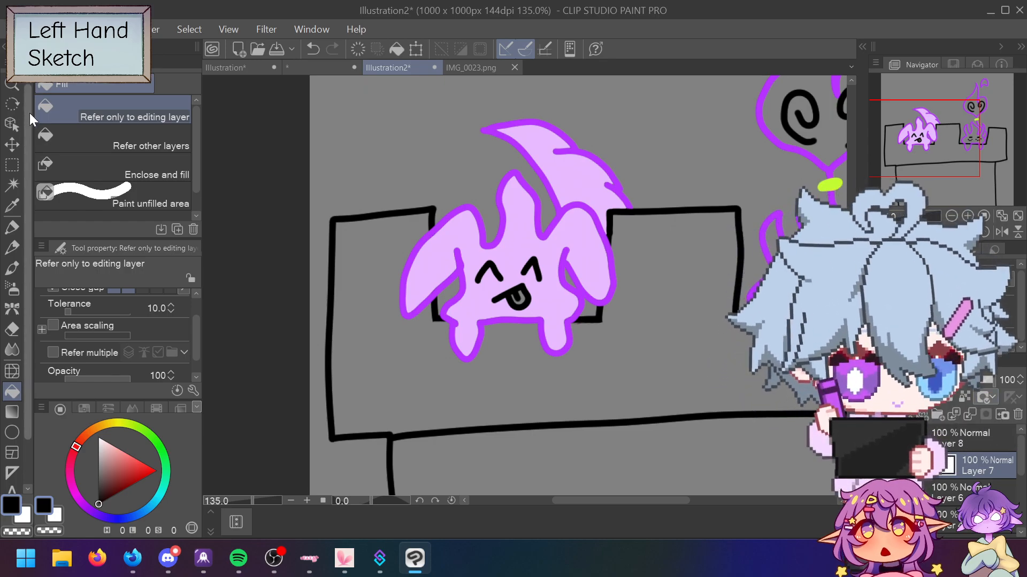
click(20, 230)
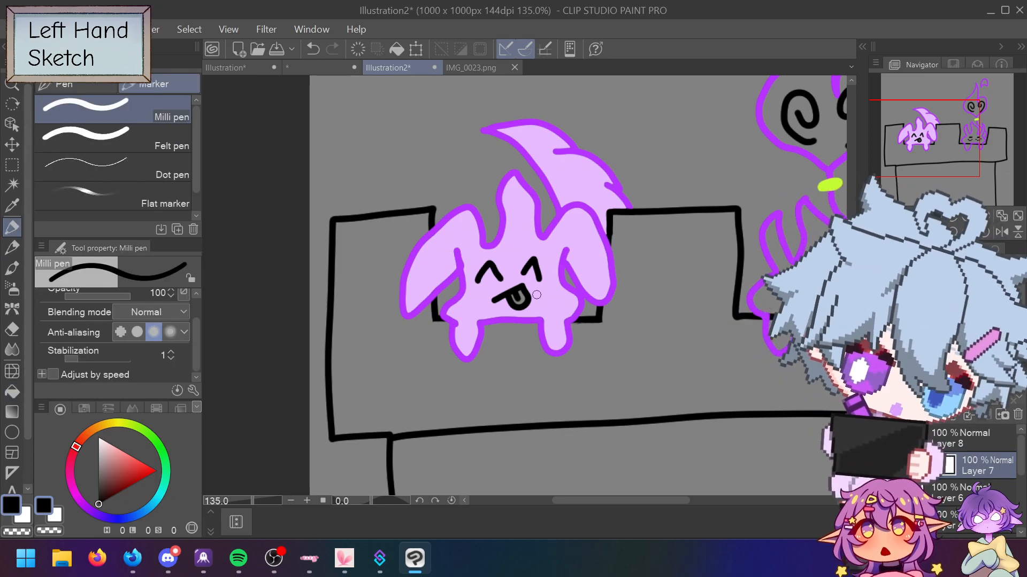
key(ctrl+z)
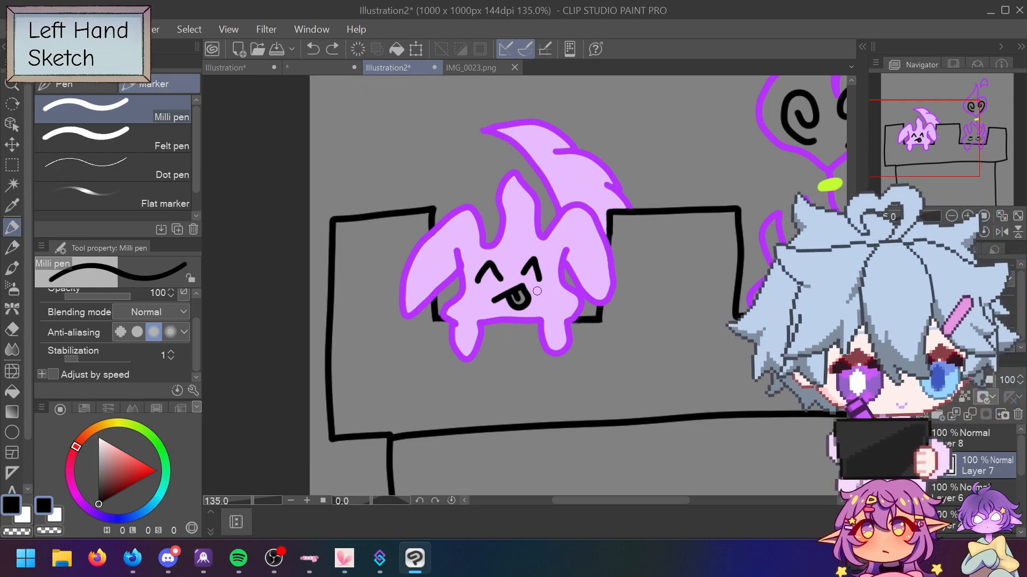
Step: Change the layer thumbnail display option from the layer right-click menu
right_click(949, 467)
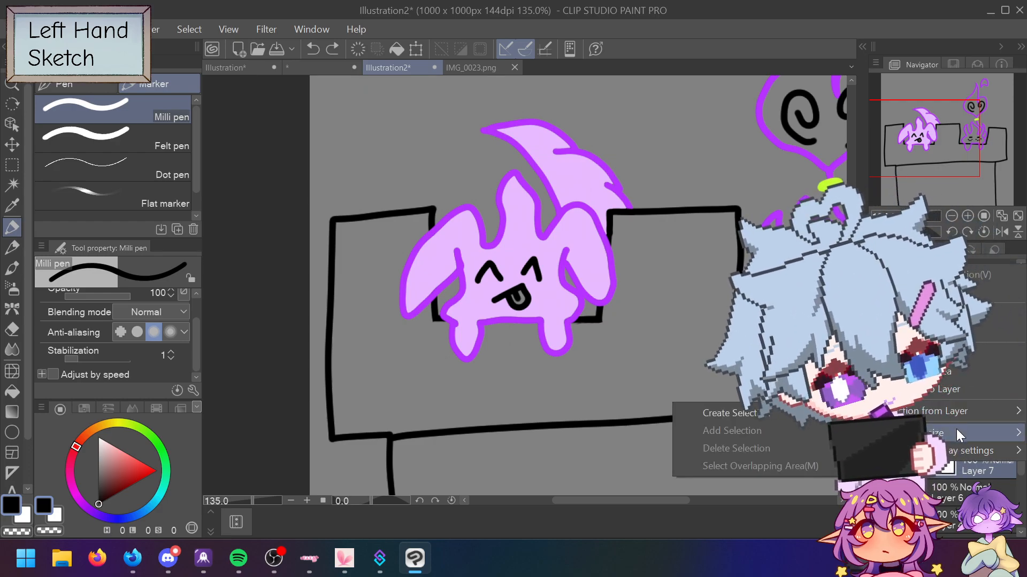
mouse_move(963, 442)
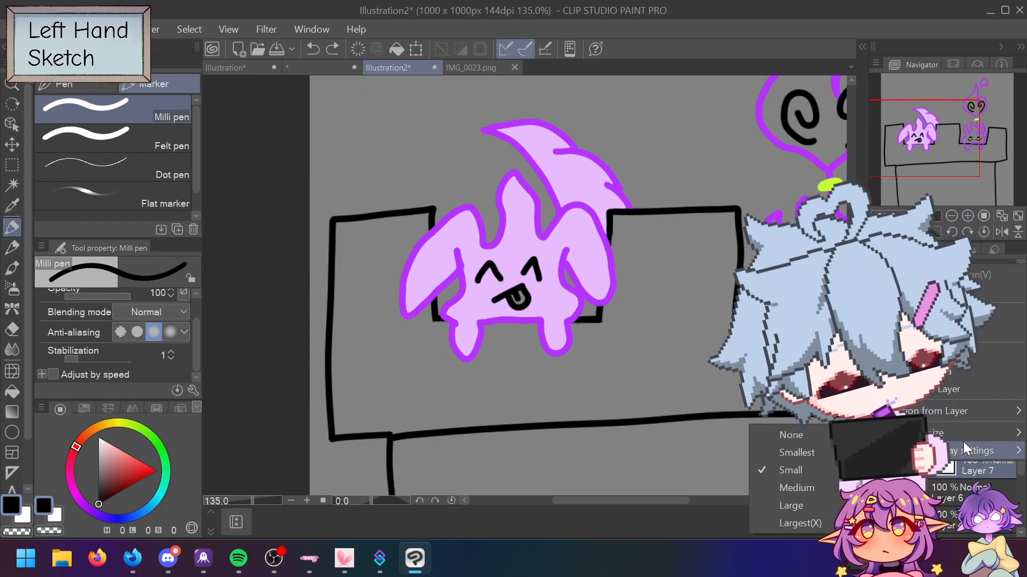
click(962, 332)
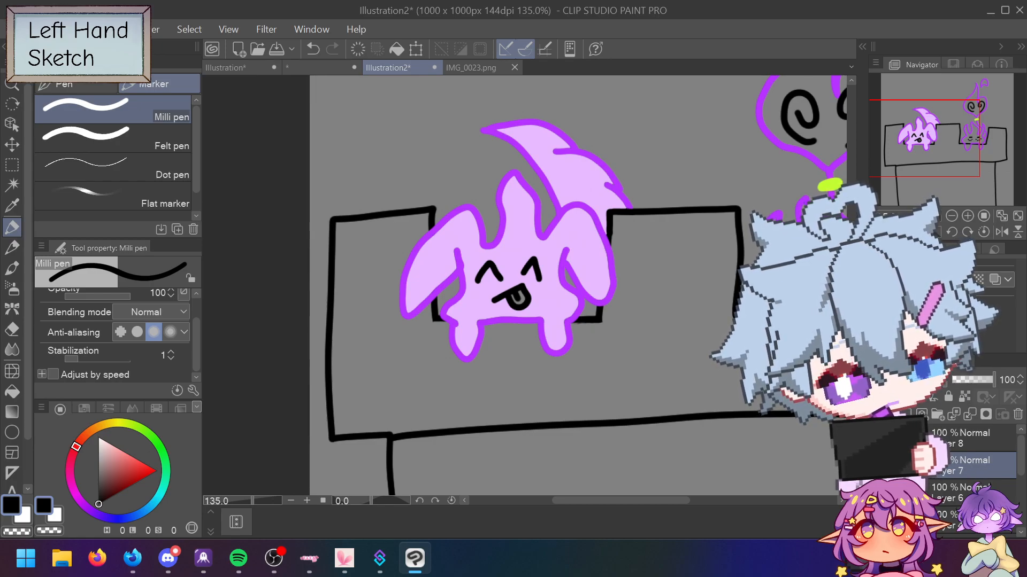
Step: Draw trial black diagonal strokes across the creature, undo them, and open Layer 8's options menu
drag(566, 288, 606, 376)
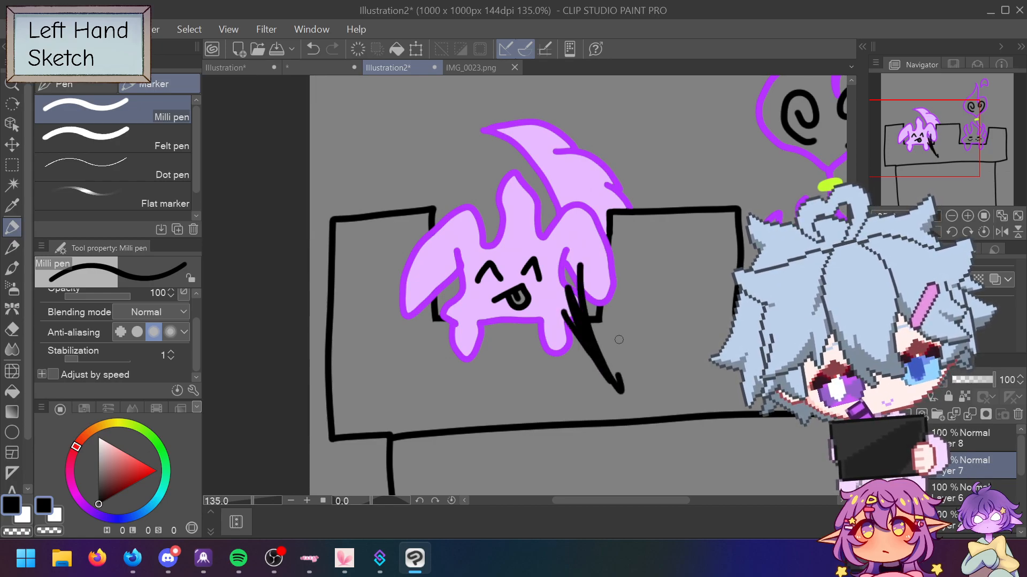
key(ctrl+z)
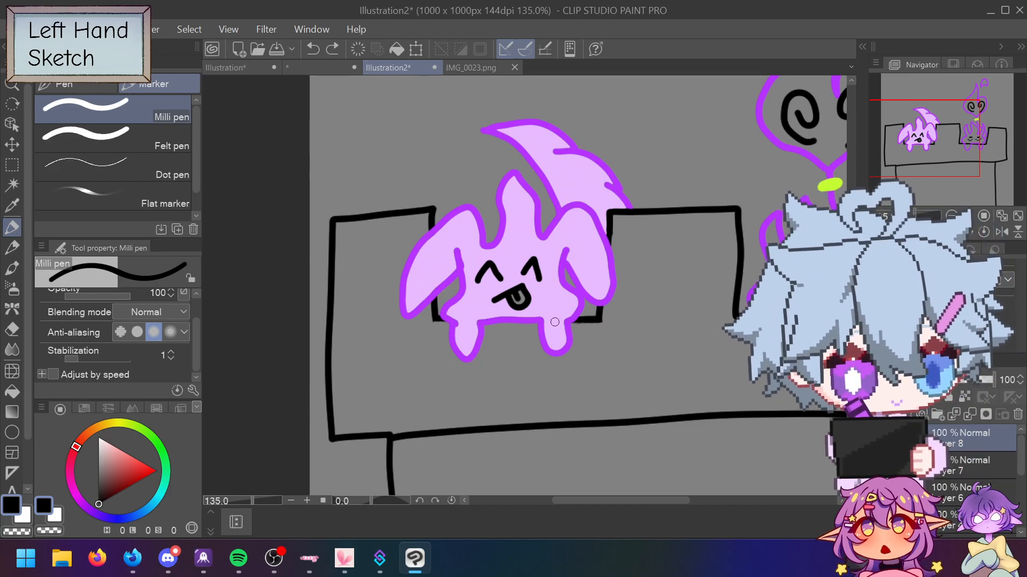
mouse_move(559, 319)
mouse_down()
mouse_move(566, 334)
mouse_move(577, 306)
mouse_up()
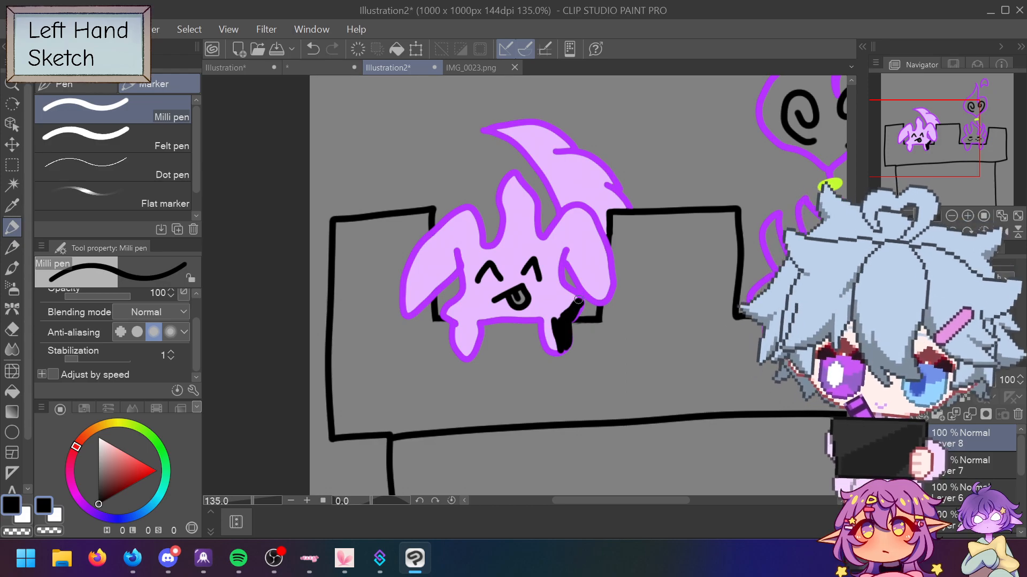
mouse_move(603, 251)
mouse_down()
mouse_move(592, 310)
mouse_move(583, 224)
mouse_move(566, 295)
mouse_up()
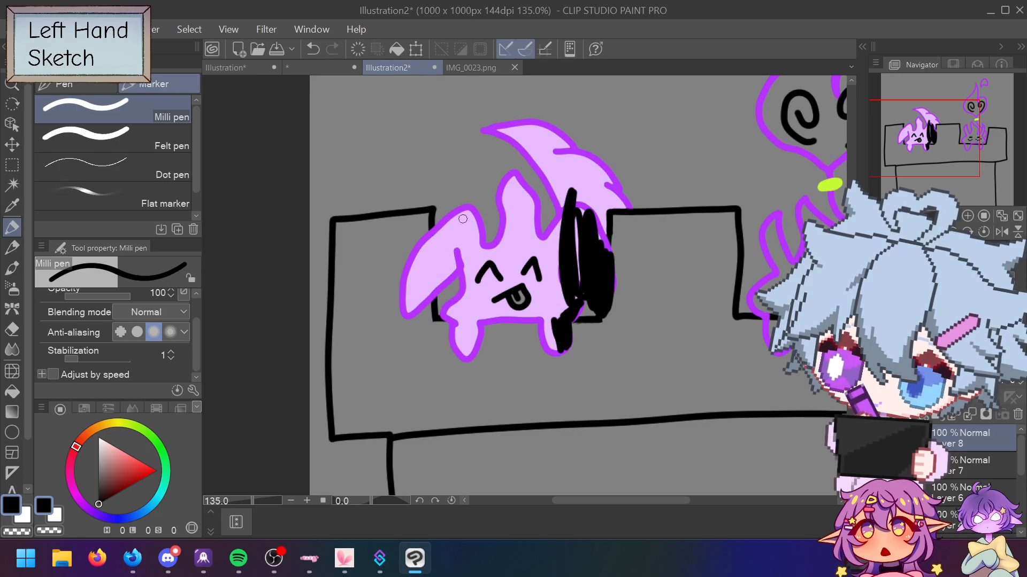
drag(367, 372, 705, 127)
mouse_move(411, 367)
mouse_down()
mouse_move(472, 313)
mouse_move(684, 171)
mouse_up()
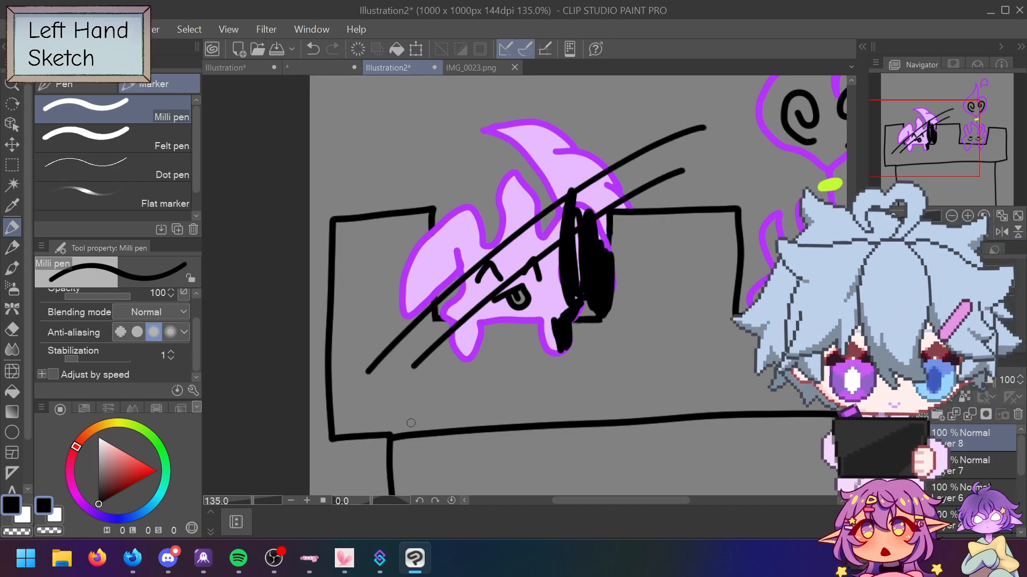
drag(434, 401, 708, 199)
drag(486, 379, 695, 235)
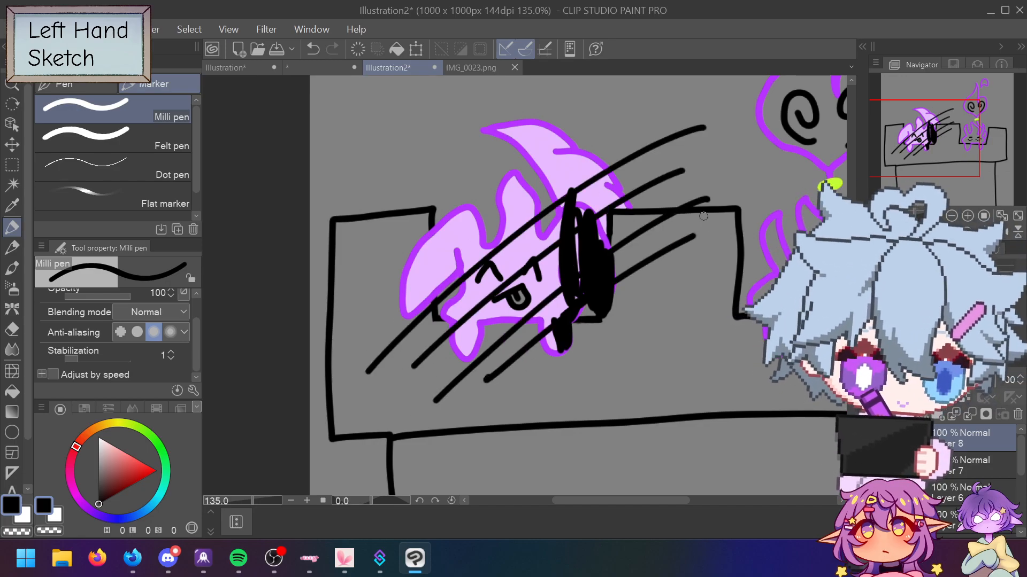
key(ctrl+z)
key(ctrl+z)
key(ctrl+z)
key(ctrl+z)
key(ctrl+z)
key(ctrl+z)
key(ctrl+z)
key(ctrl+z)
right_click(937, 423)
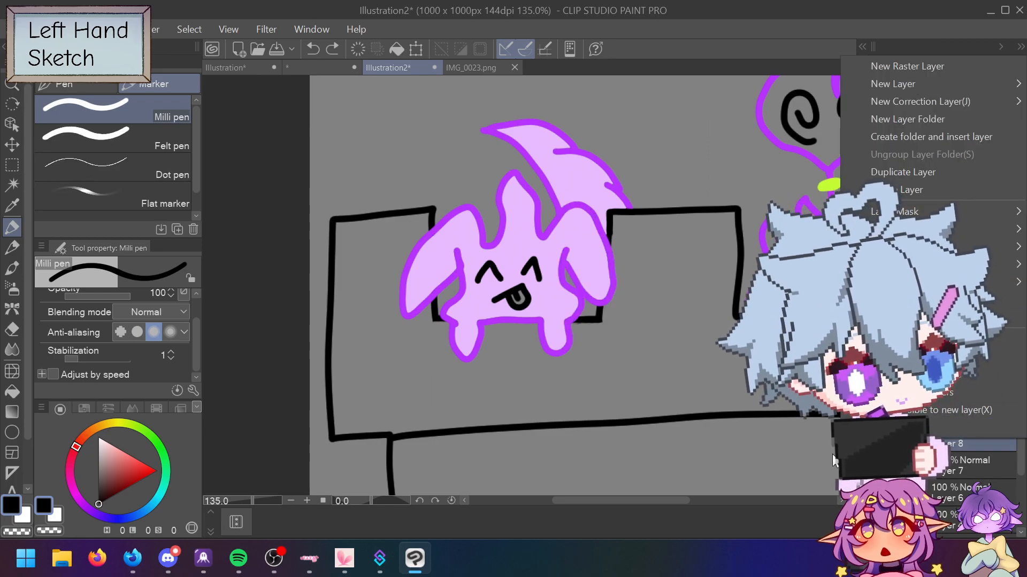
Step: Set Layer 8's blending mode to Multiply
key(Escape)
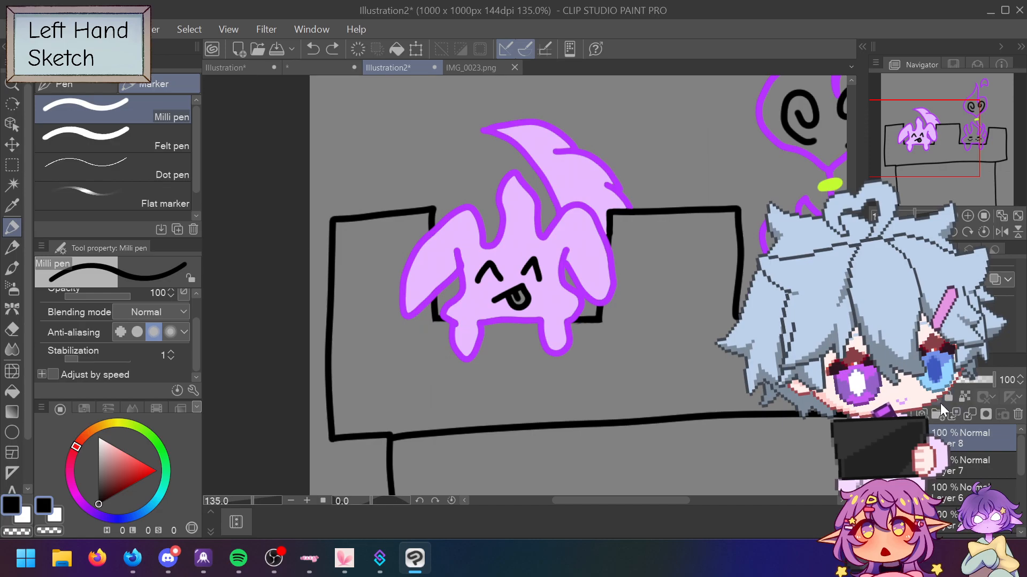
click(935, 278)
key(Escape)
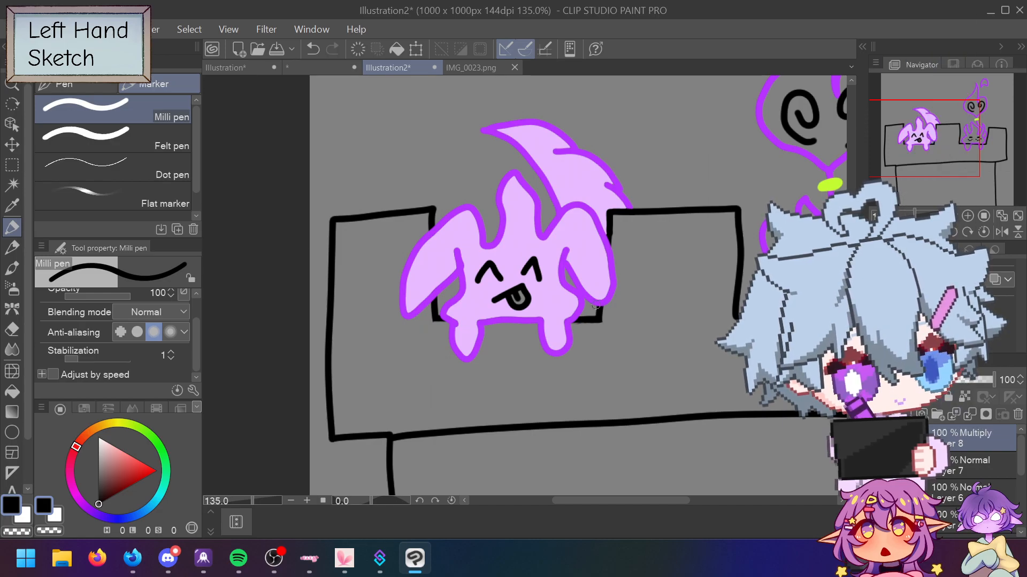
Step: Try black and dusty-red shading strokes on the creature, then undo them all
mouse_move(603, 252)
mouse_down()
mouse_move(567, 321)
mouse_move(578, 345)
mouse_up()
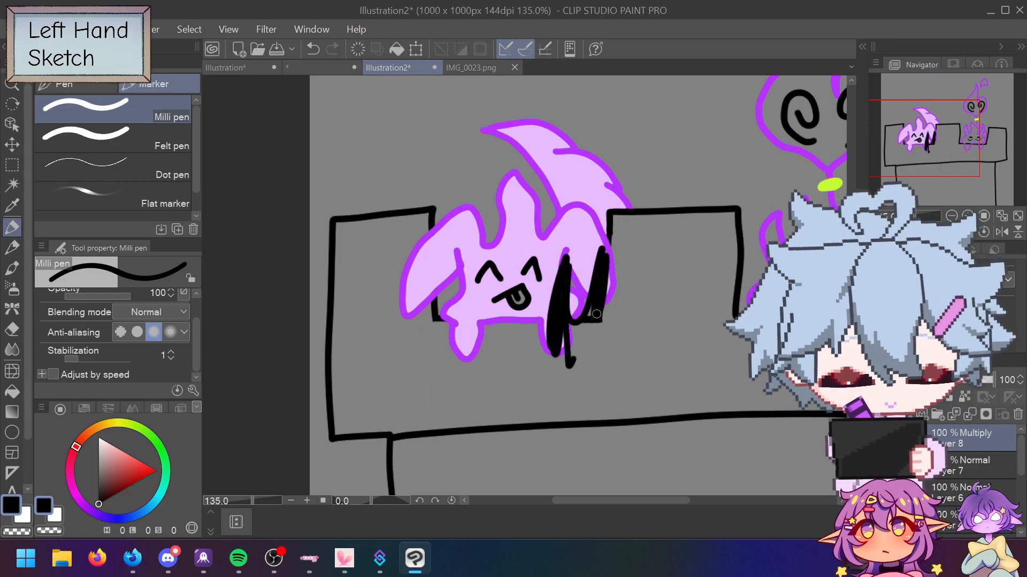
key(ctrl+z)
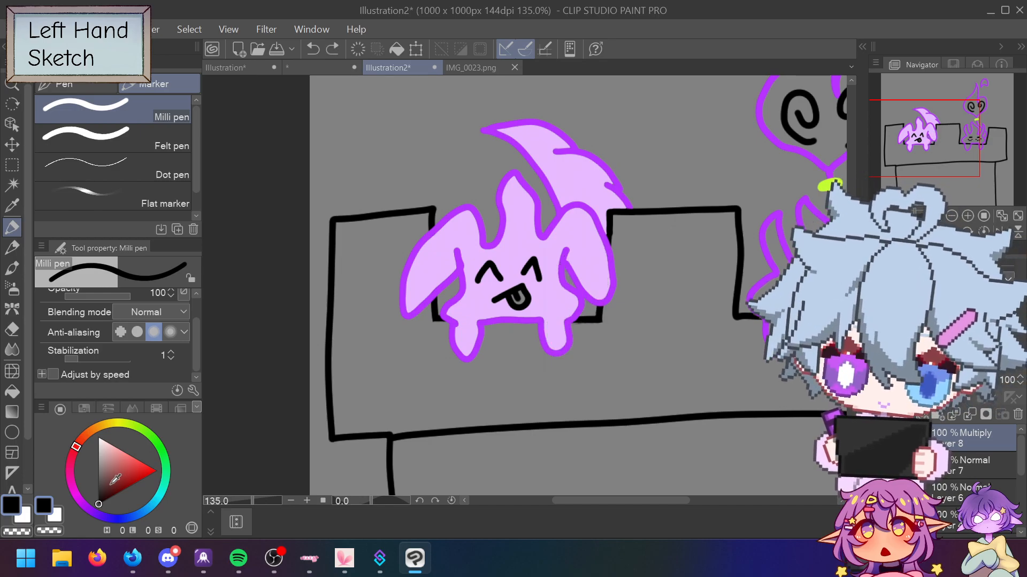
click(115, 468)
mouse_move(598, 234)
mouse_down()
mouse_move(589, 302)
mouse_move(612, 326)
mouse_up()
mouse_move(610, 256)
mouse_down()
mouse_move(588, 299)
mouse_move(553, 331)
mouse_move(570, 268)
mouse_move(592, 239)
mouse_move(556, 278)
mouse_move(586, 198)
mouse_move(551, 192)
mouse_move(478, 281)
mouse_move(444, 155)
mouse_move(468, 131)
mouse_move(551, 96)
mouse_move(556, 230)
mouse_up()
key(ctrl+z)
key(ctrl+z)
key(ctrl+z)
key(ctrl+z)
key(ctrl+z)
key(ctrl+z)
key(ctrl+z)
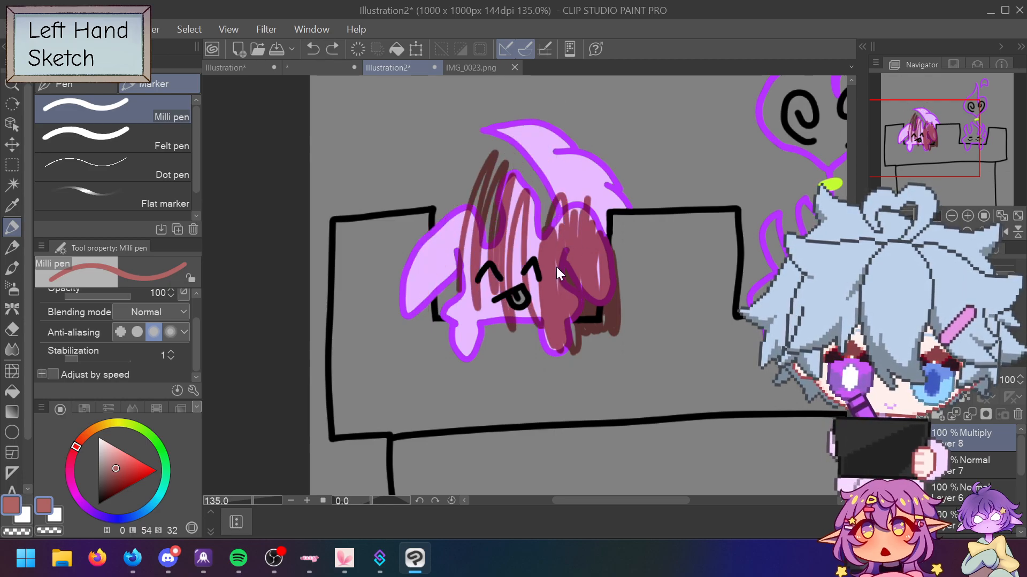
key(ctrl+z)
key(ctrl+z)
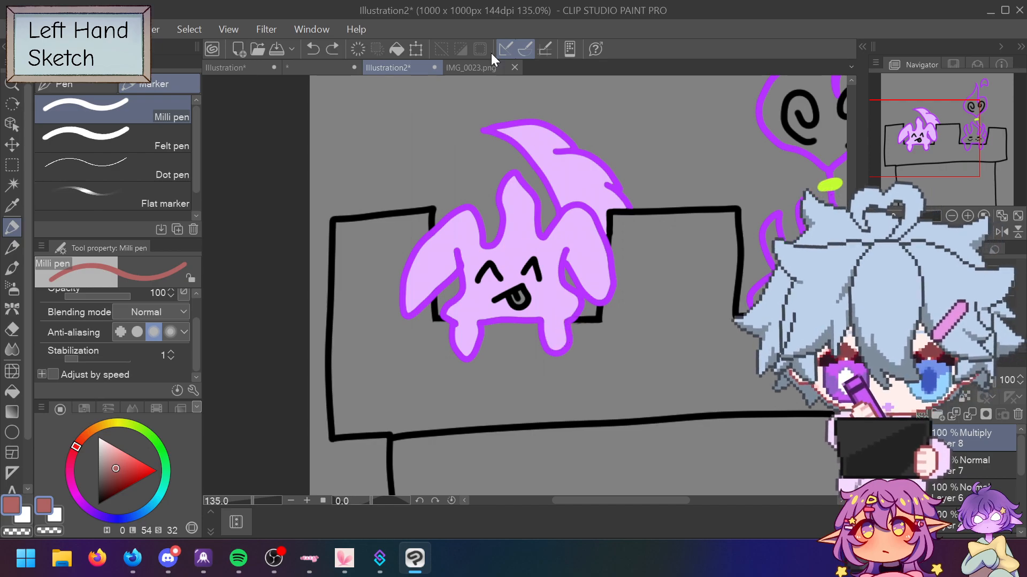
click(470, 68)
Step: Sample light lavender from the IMG_0023.png palette and return to Illustration2
alt+click(267, 471)
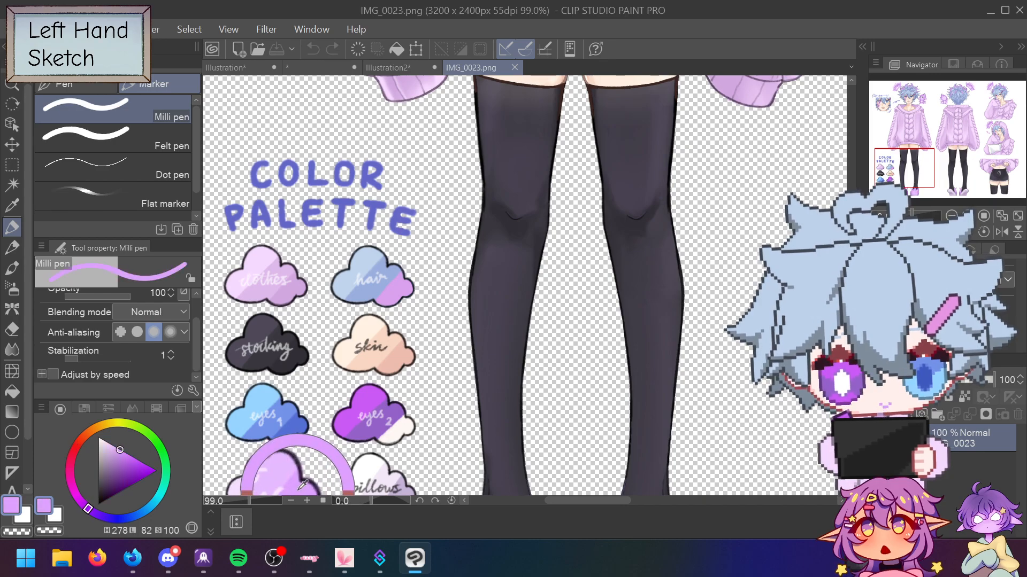
click(412, 67)
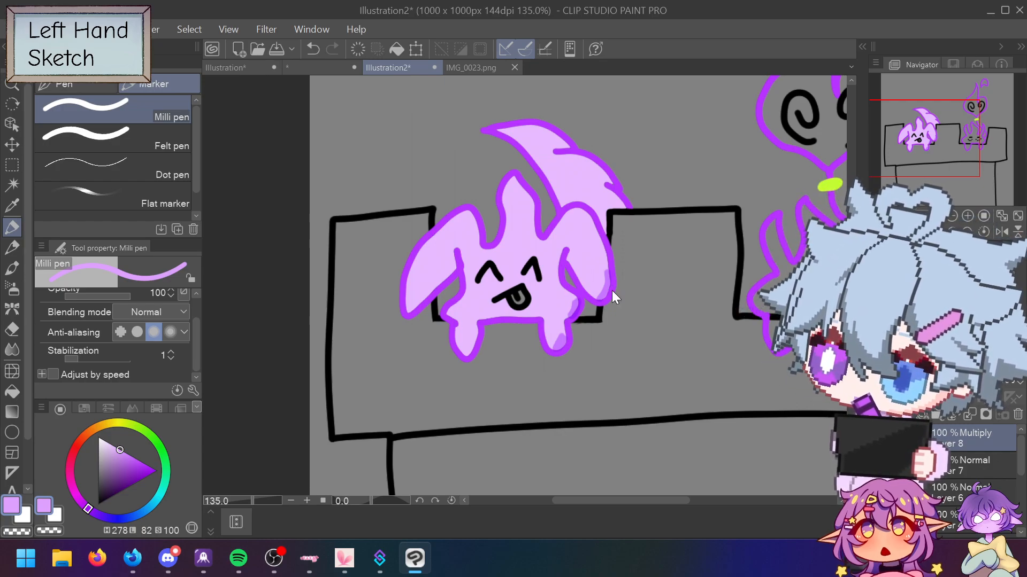
Step: Undo the lavender shading strokes and switch to the Auto select tool
key(ctrl+z)
key(ctrl+z)
key(ctrl+z)
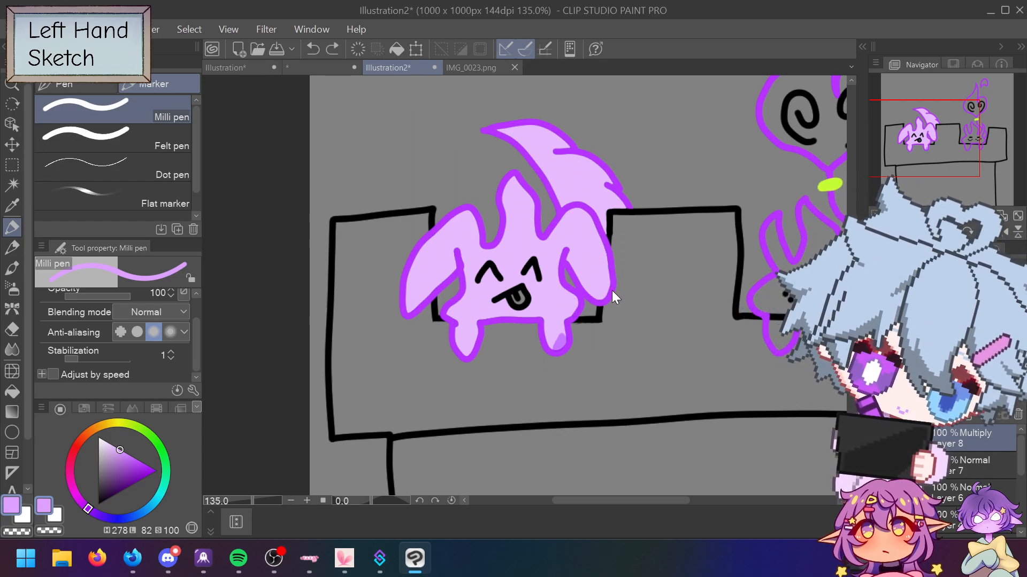
key(ctrl+z)
key(ctrl+z)
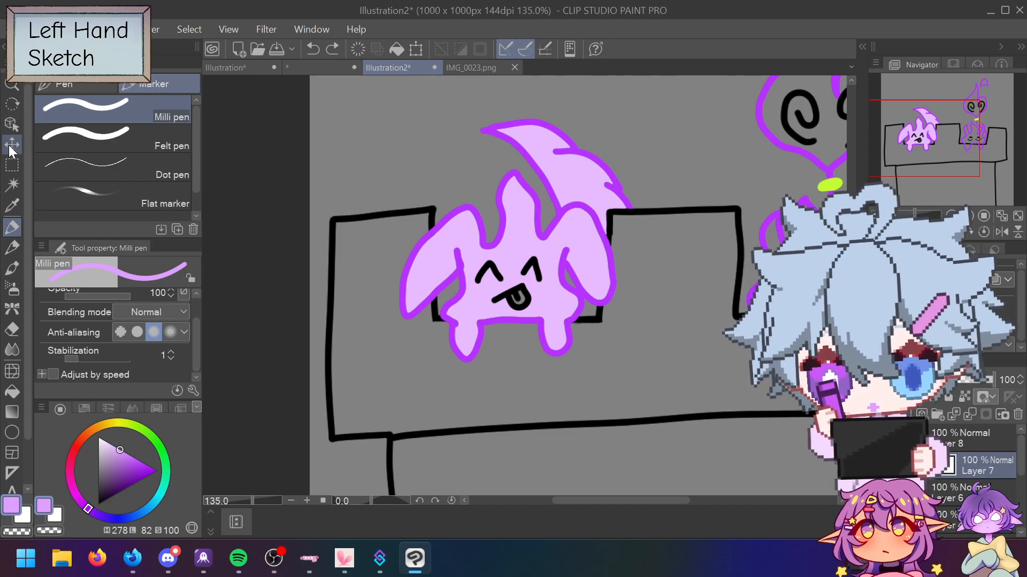
click(12, 184)
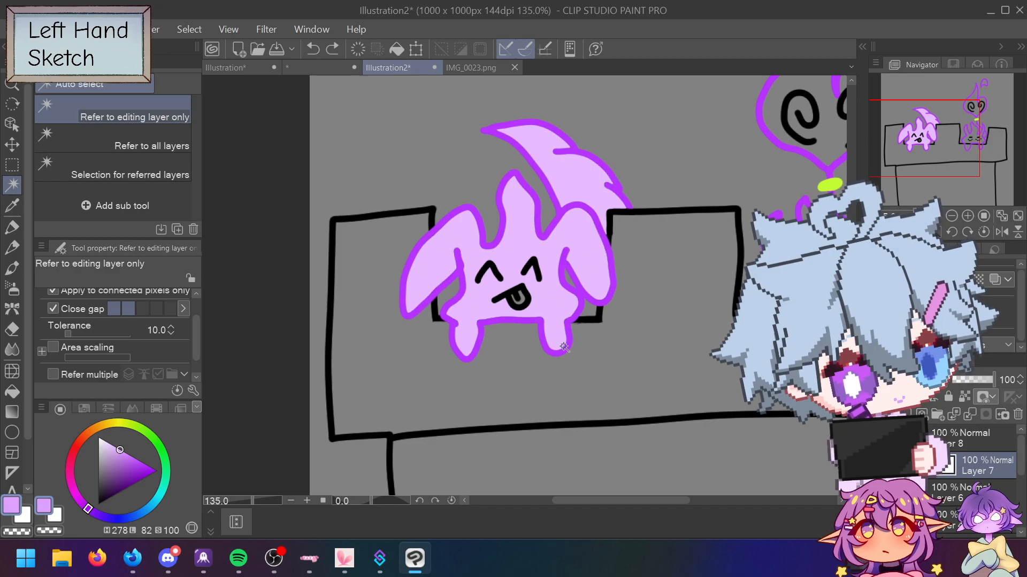
Step: Auto-select the creature's lavender body fill
click(573, 362)
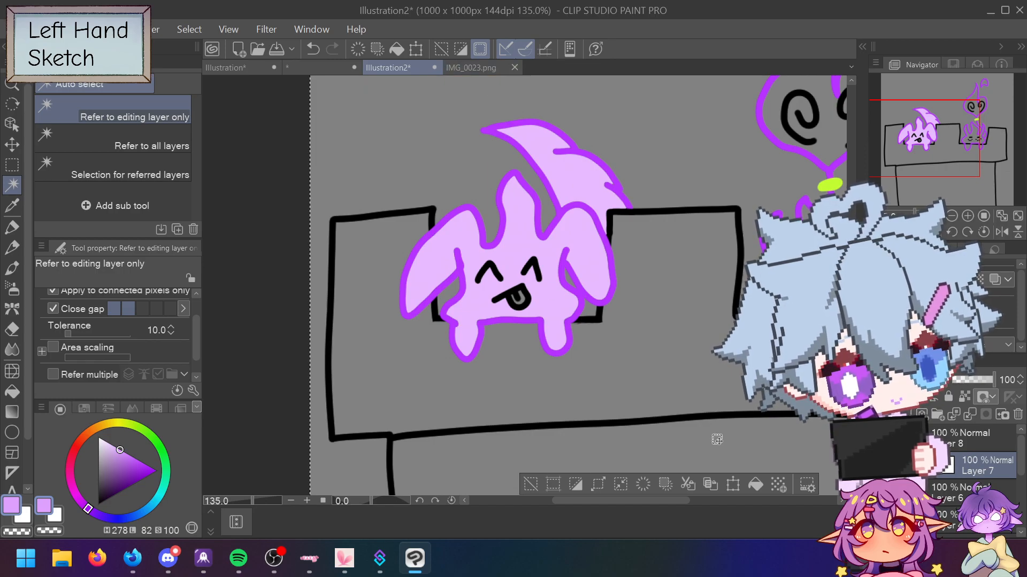
click(528, 486)
click(564, 299)
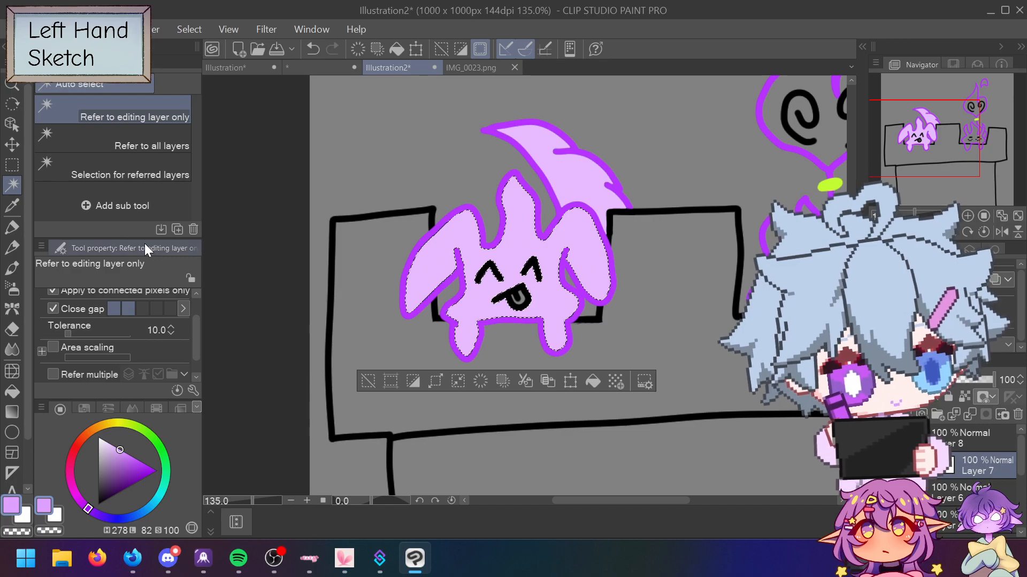
Step: Make Layer 8 active with the Pen tool; open and close Selection Launcher Settings
click(953, 438)
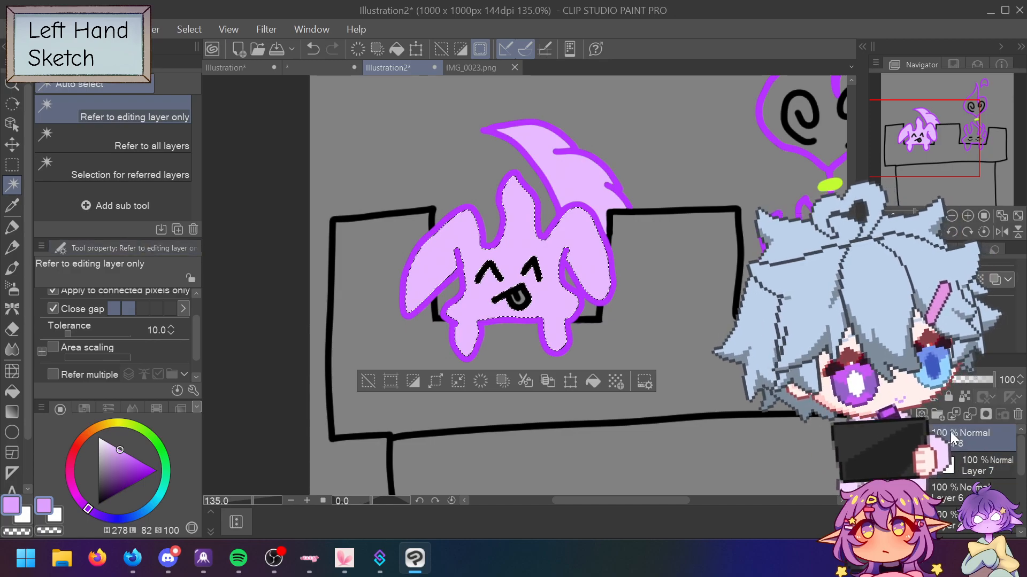
click(11, 228)
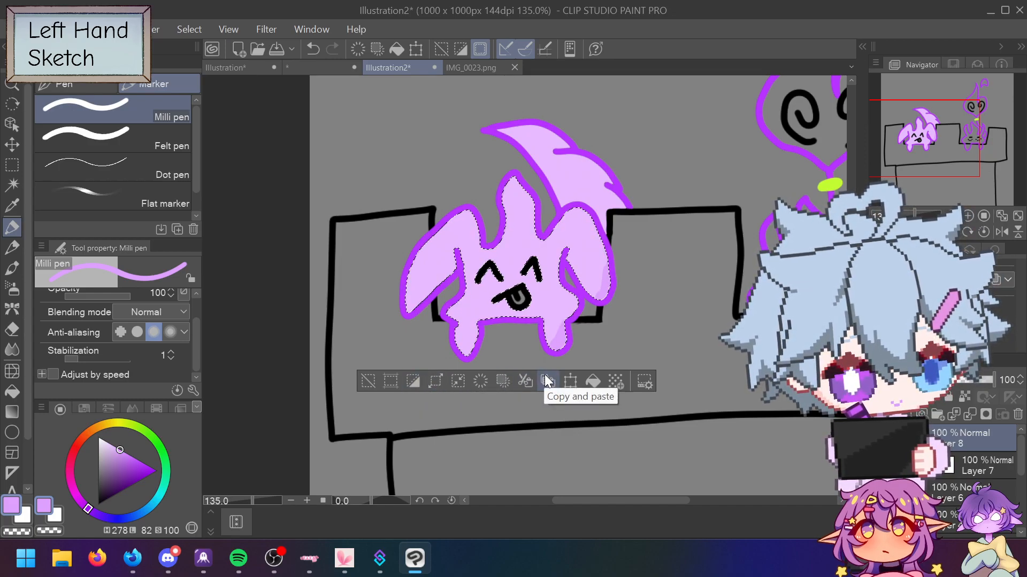
click(641, 381)
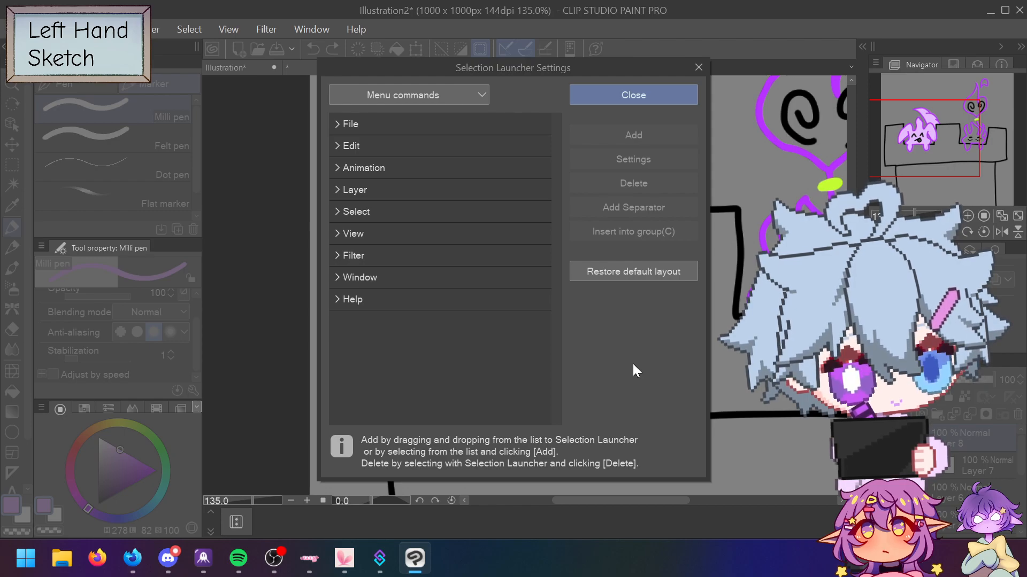
click(651, 91)
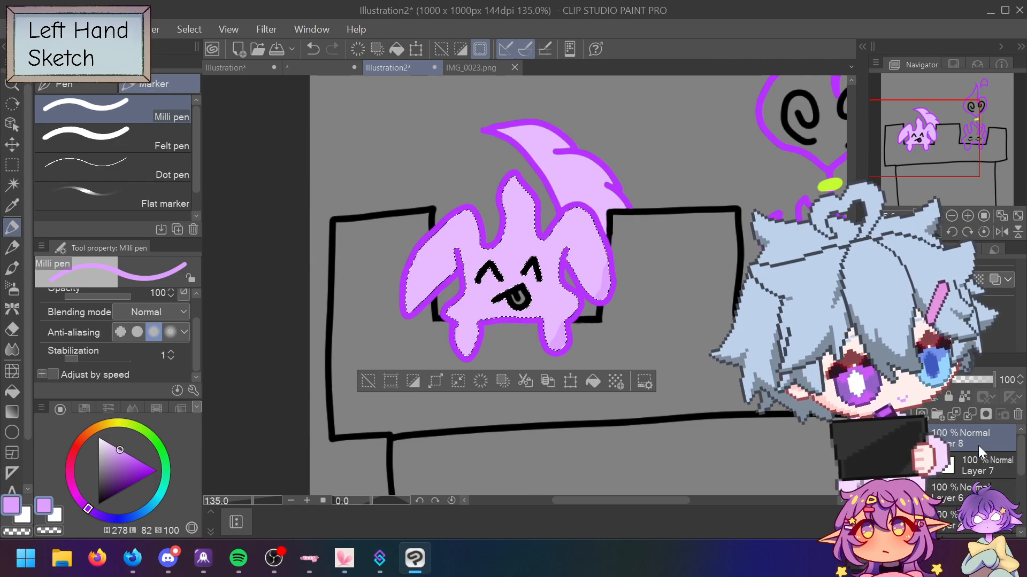
Step: Try masking Layer 7 to the body selection, then undo so Layer 7 has no mask
click(970, 467)
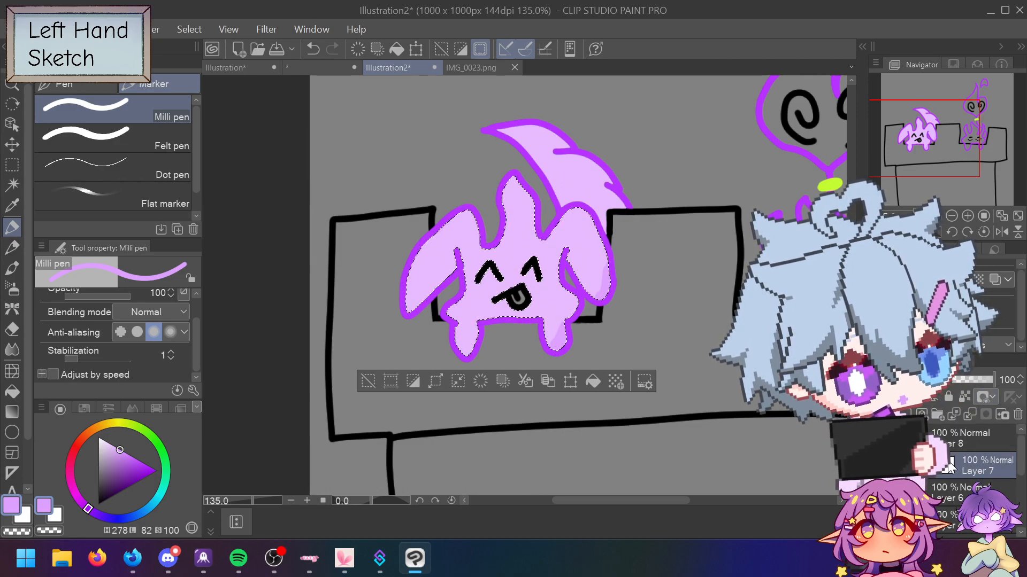
right_click(980, 461)
click(994, 313)
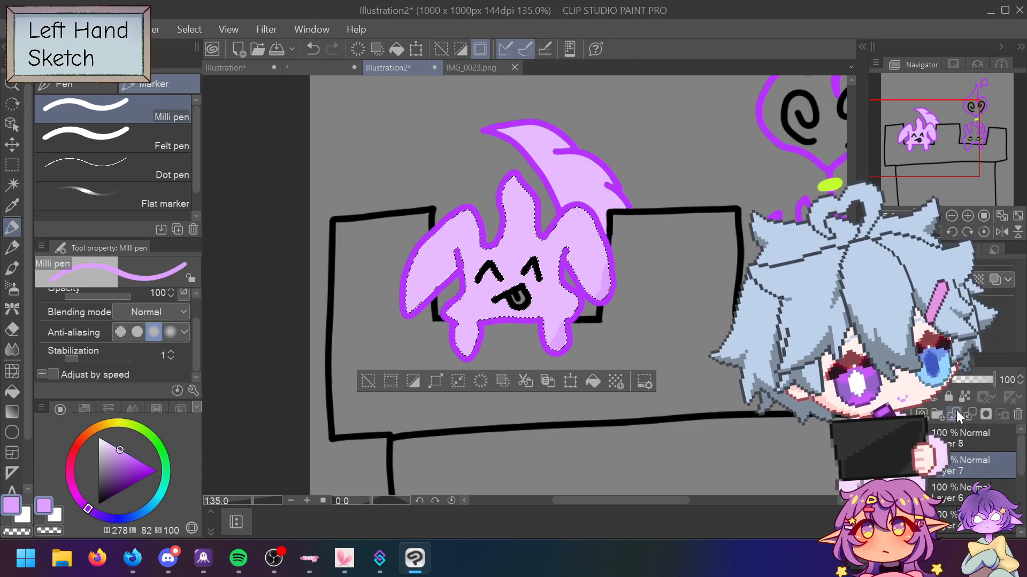
click(983, 413)
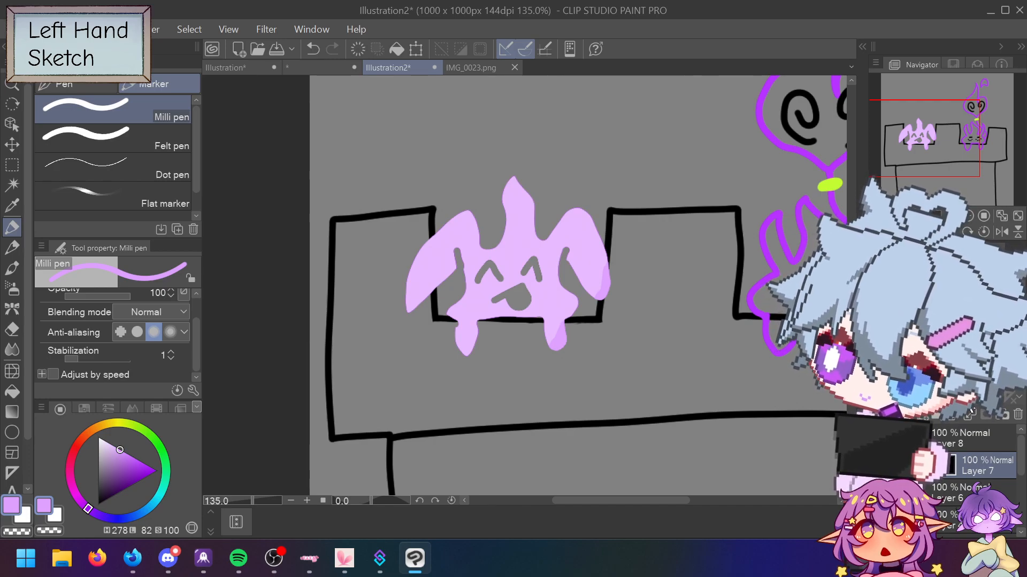
key(ctrl+z)
key(ctrl+z)
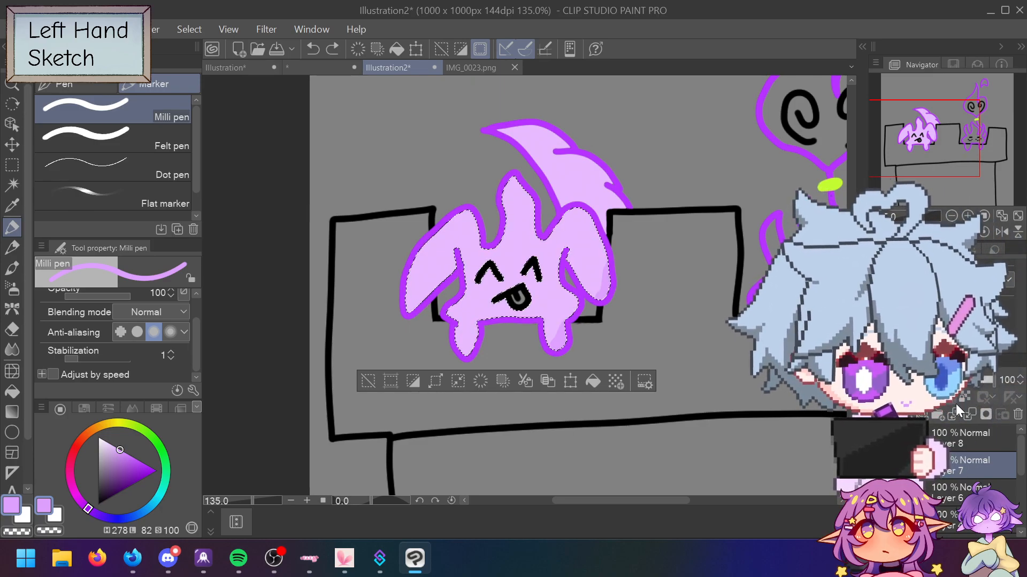
click(989, 413)
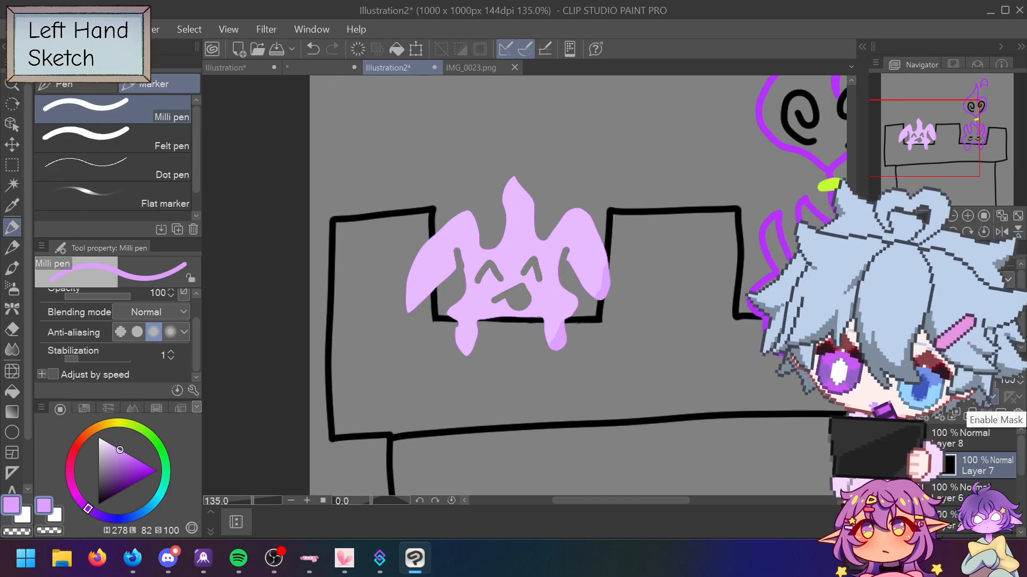
key(ctrl+z)
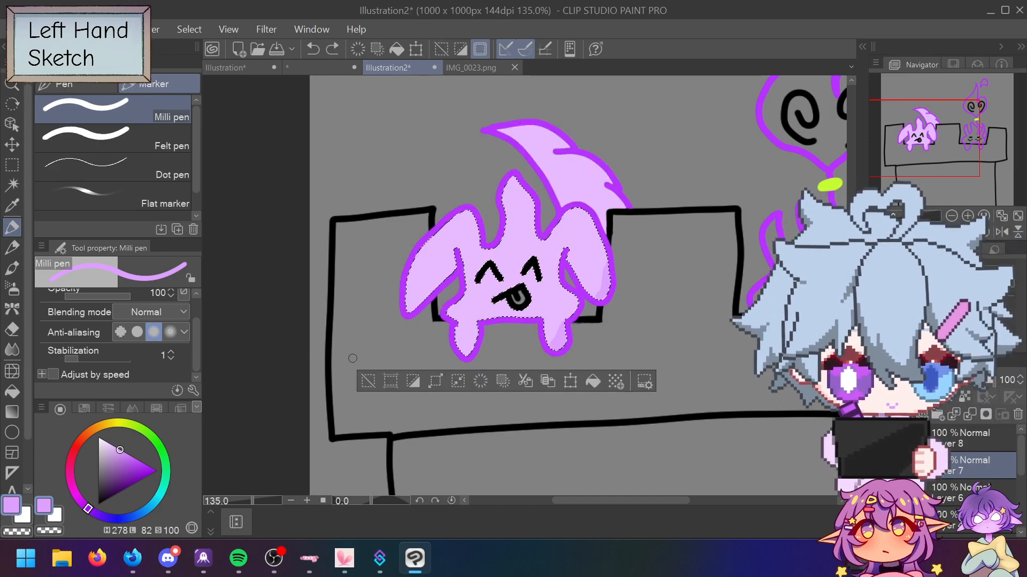
Step: Auto-select the creature with its tail spike, testing and undoing alternate selections
key(w)
click(491, 246)
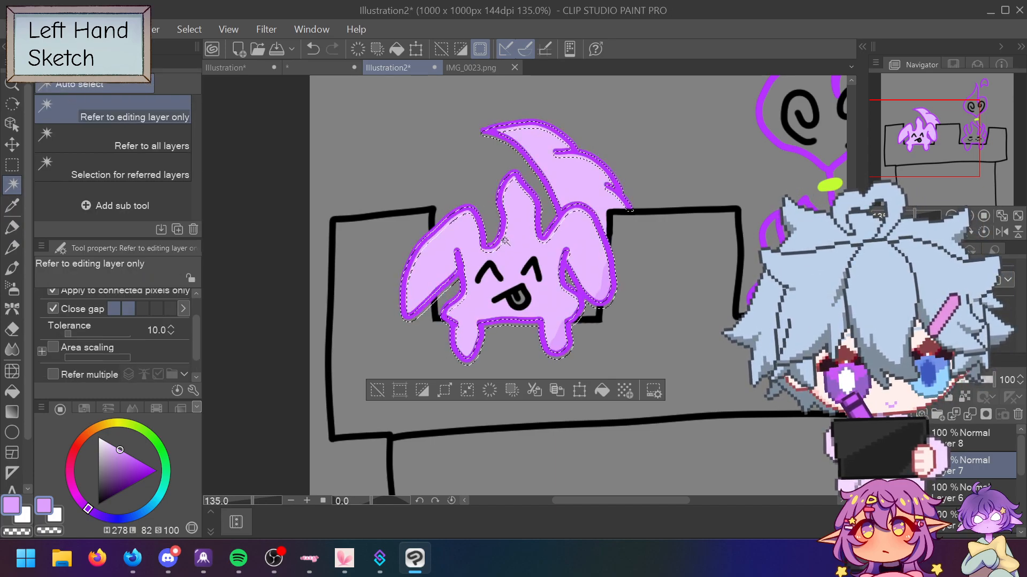
click(562, 259)
key(ctrl+z)
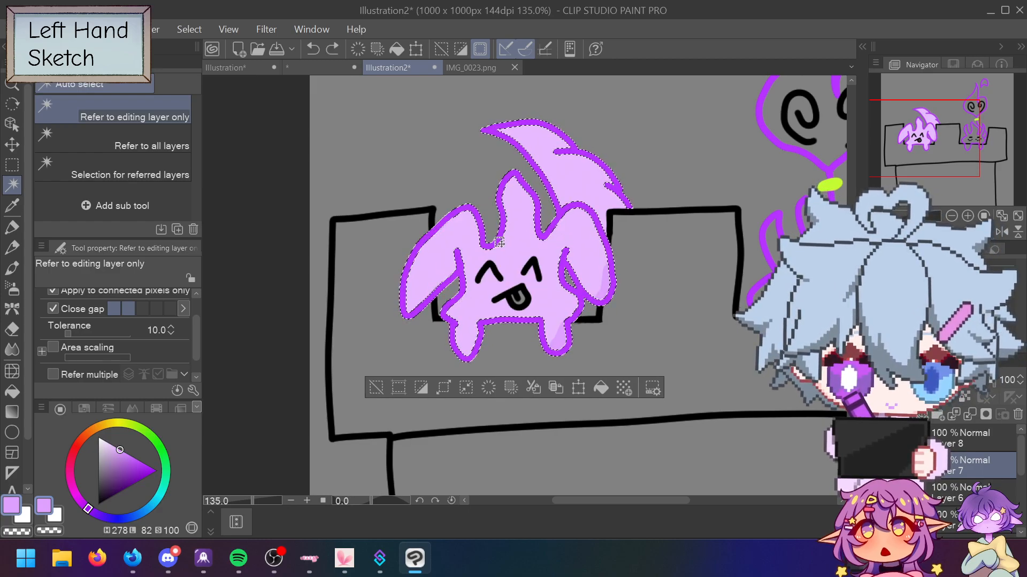
click(505, 258)
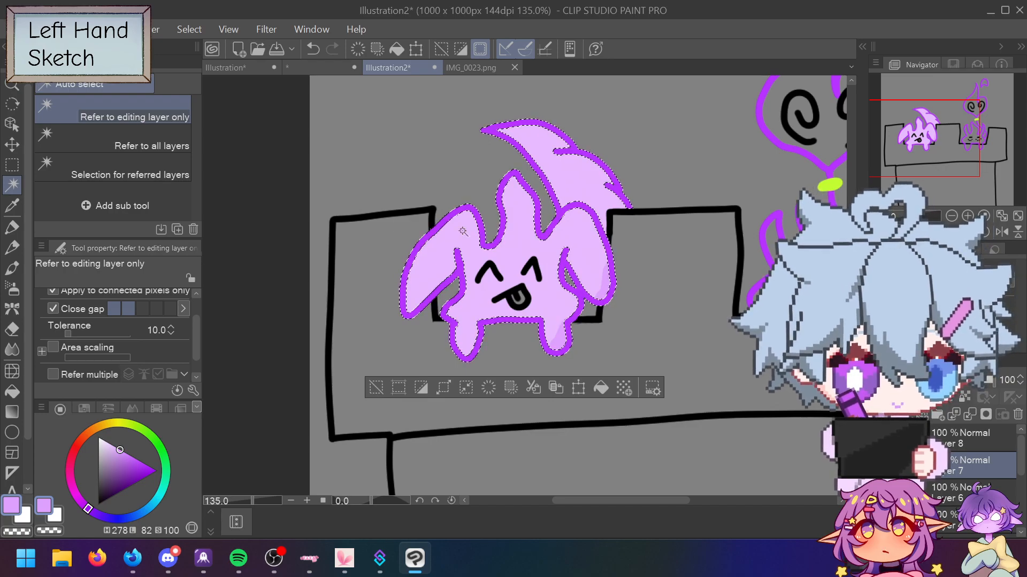
scroll(580, 250, up, 5)
key(ctrl+z)
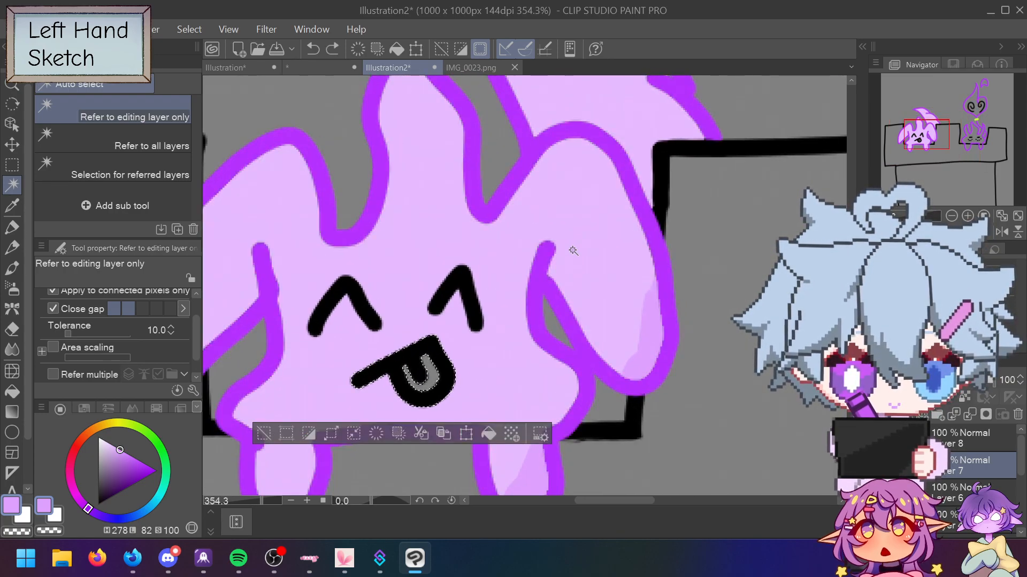
key(ctrl+y)
Step: Clear and reselect the creature so the selection includes its purple outline
click(317, 484)
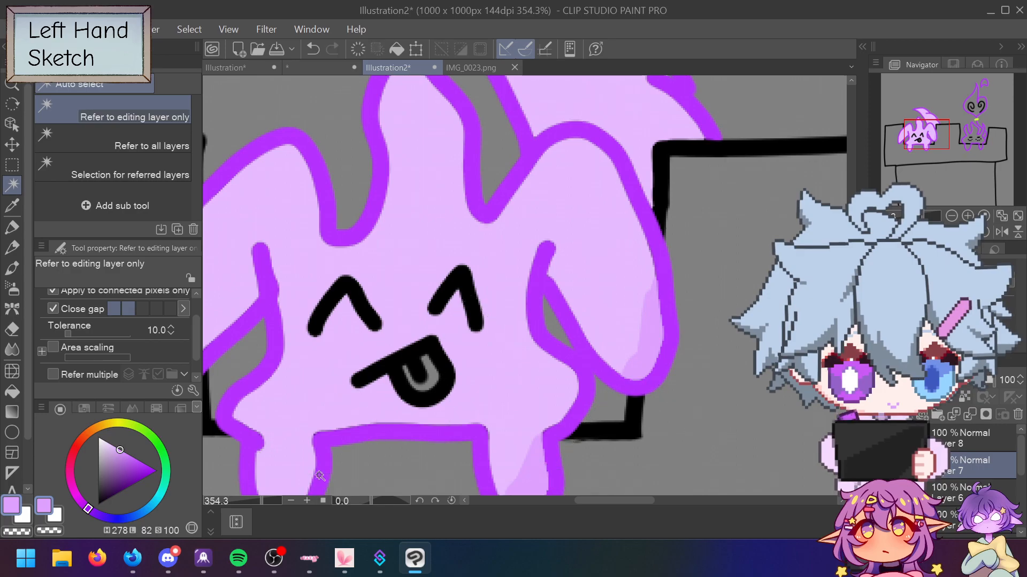
click(496, 203)
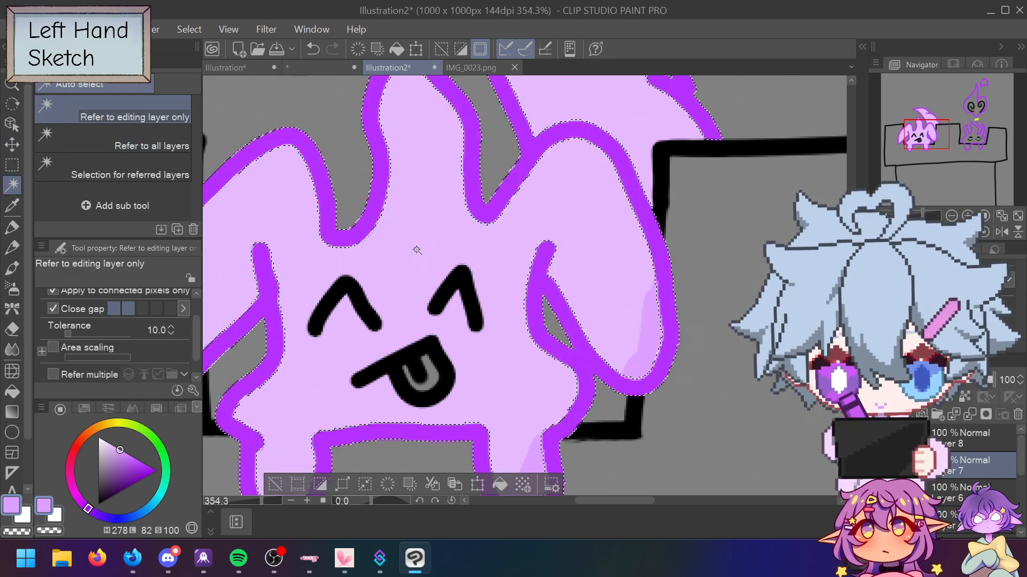
click(381, 225)
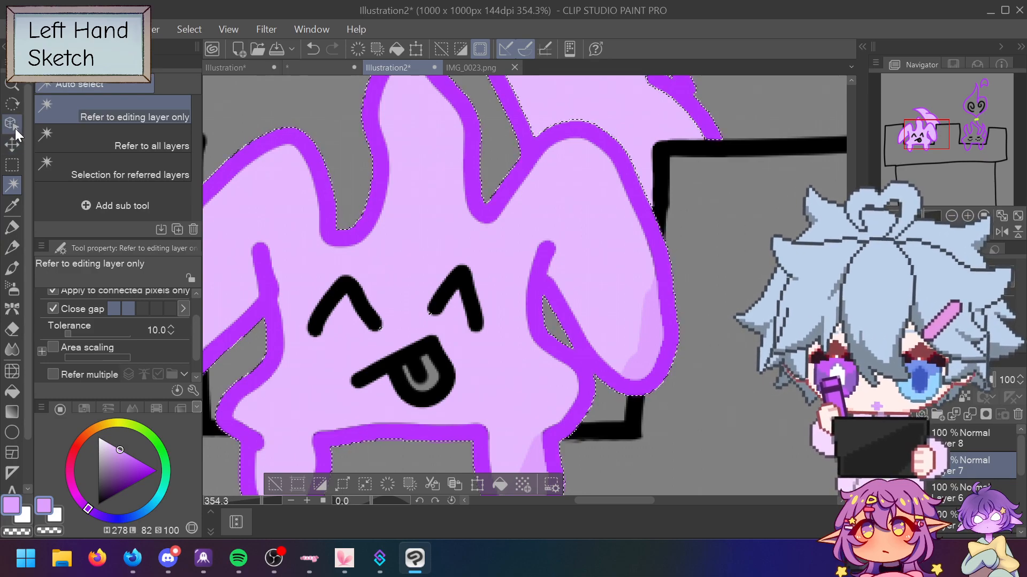
click(12, 165)
Step: Paint extra area into the selection with the Selection pen, adding a thin sliver above the battlement corner
click(158, 181)
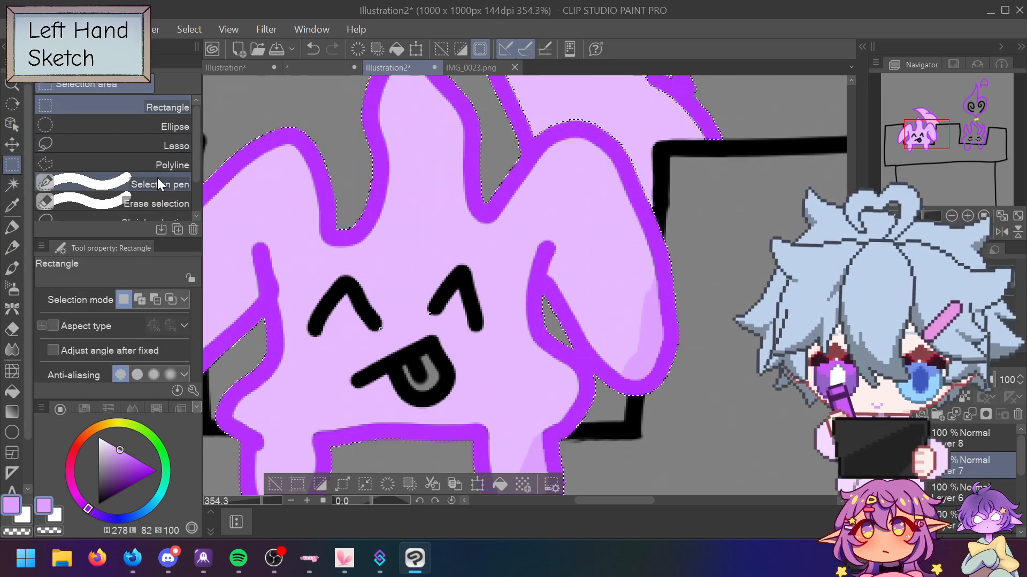
mouse_move(411, 306)
mouse_down()
mouse_move(398, 318)
mouse_move(458, 293)
mouse_move(431, 356)
mouse_up()
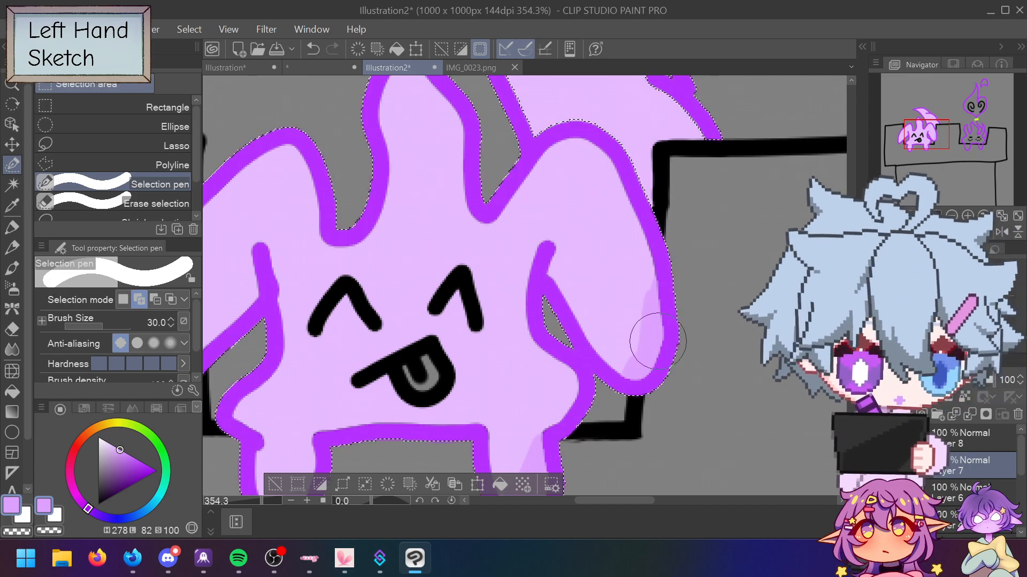
scroll(660, 319, down, 3)
scroll(660, 319, down, 1)
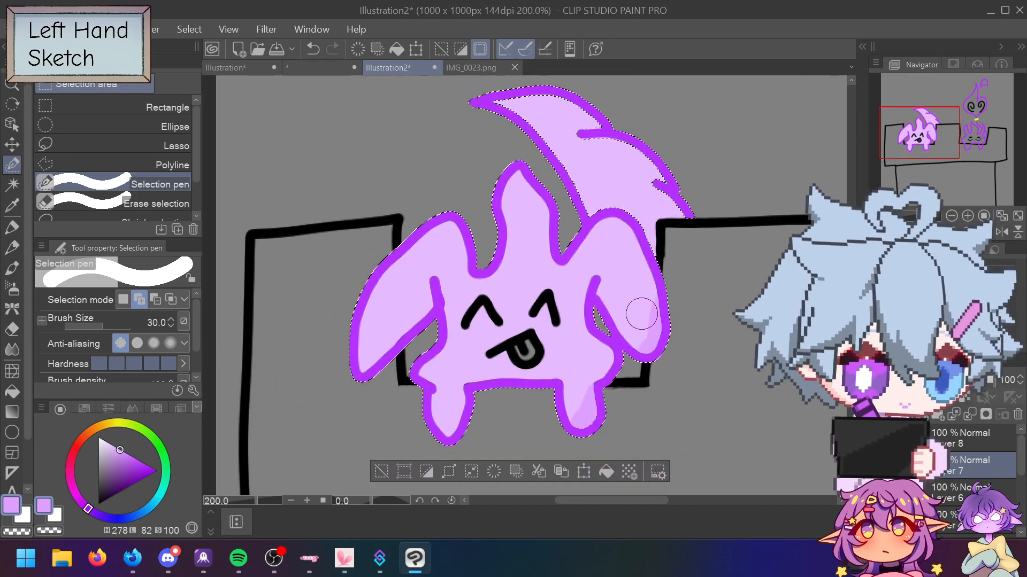
scroll(639, 314, up, 7)
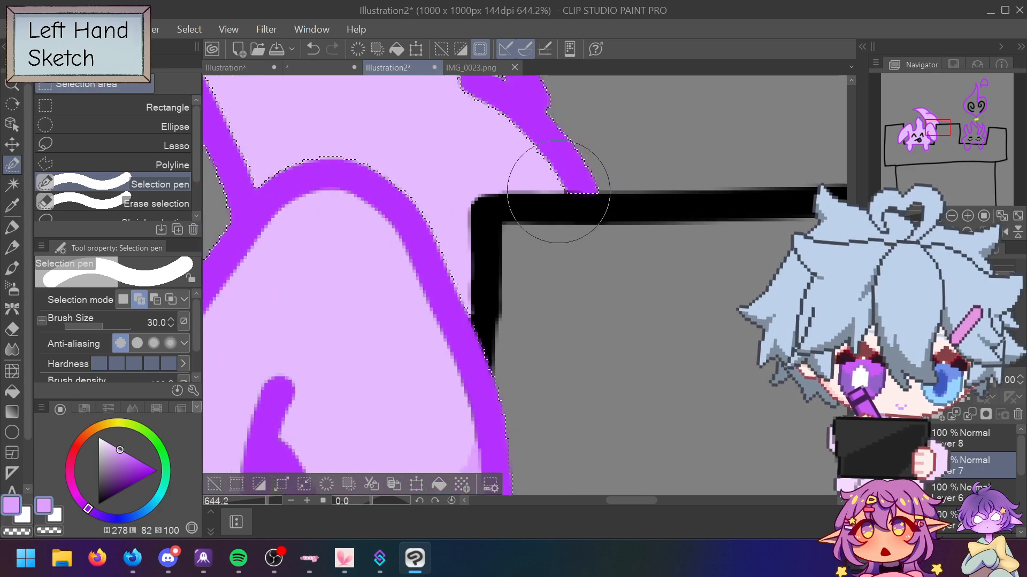
scroll(559, 191, up, 1)
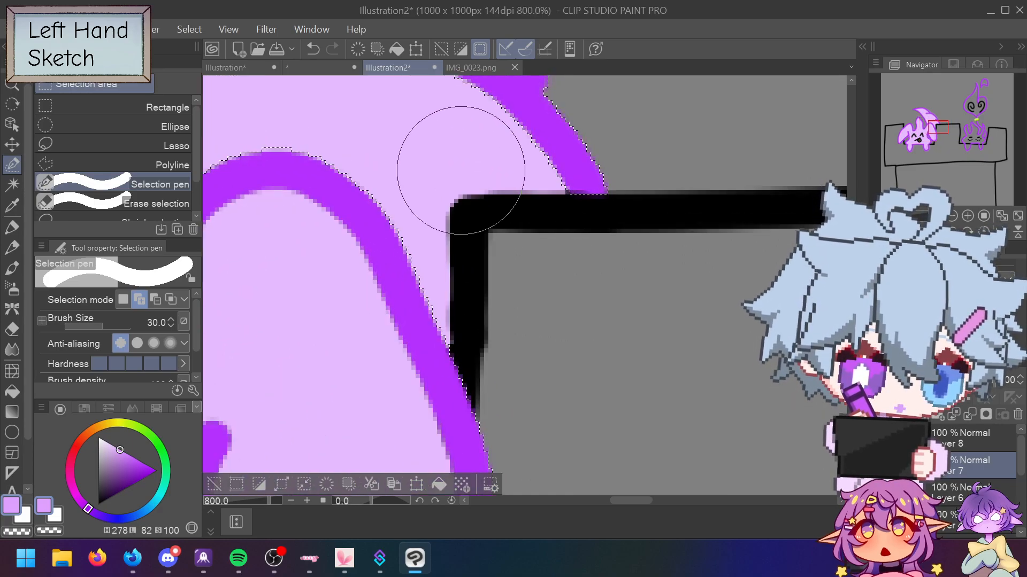
mouse_move(513, 185)
mouse_down()
mouse_move(508, 192)
mouse_move(530, 177)
mouse_up()
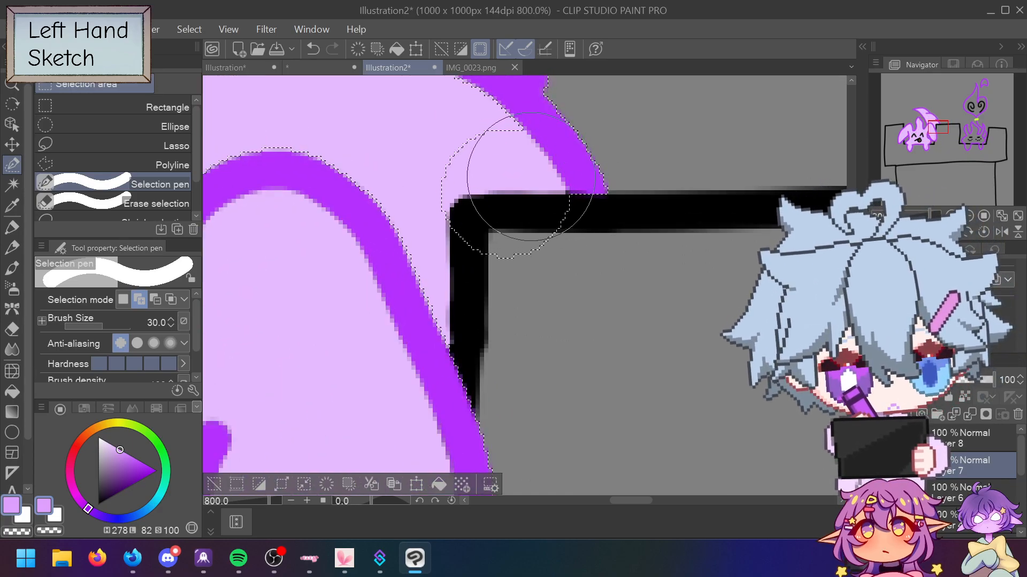
key(ctrl+z)
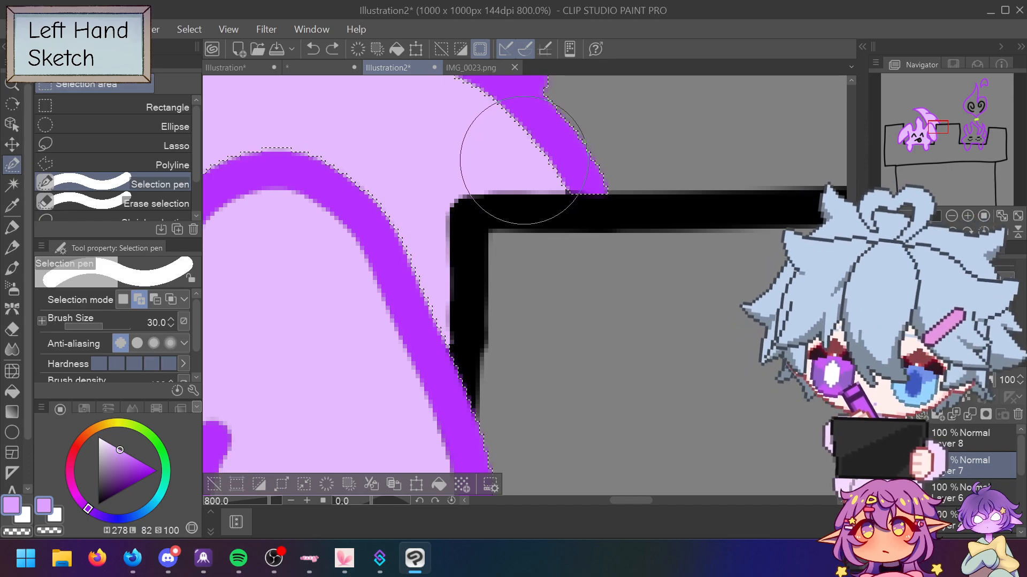
key(bracketleft)
key(bracketleft)
key(bracketleft)
key(bracketleft)
key(bracketleft)
key(bracketleft)
key(bracketleft)
key(bracketleft)
key(bracketleft)
key(bracketleft)
key(bracketleft)
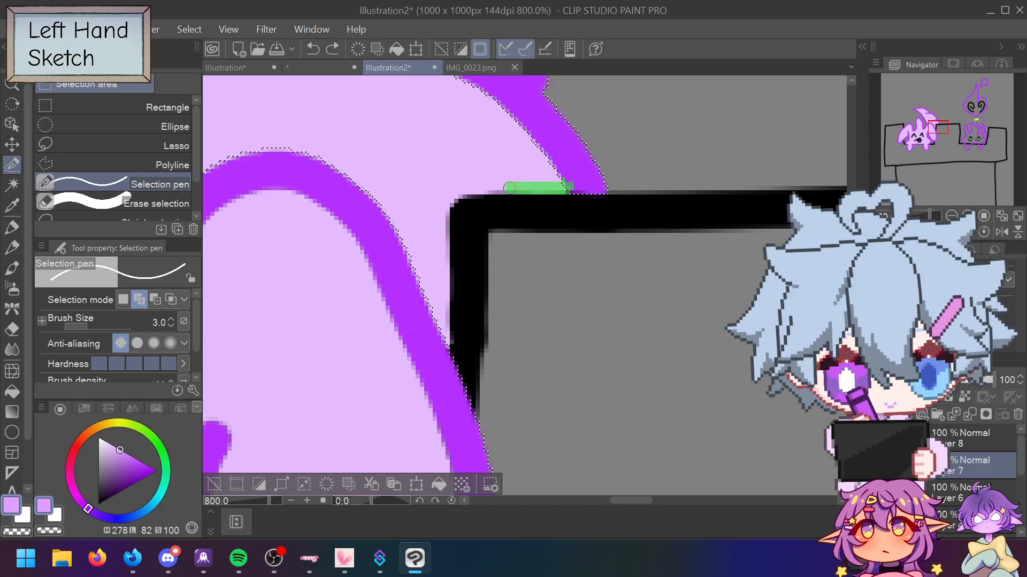
drag(472, 188, 441, 191)
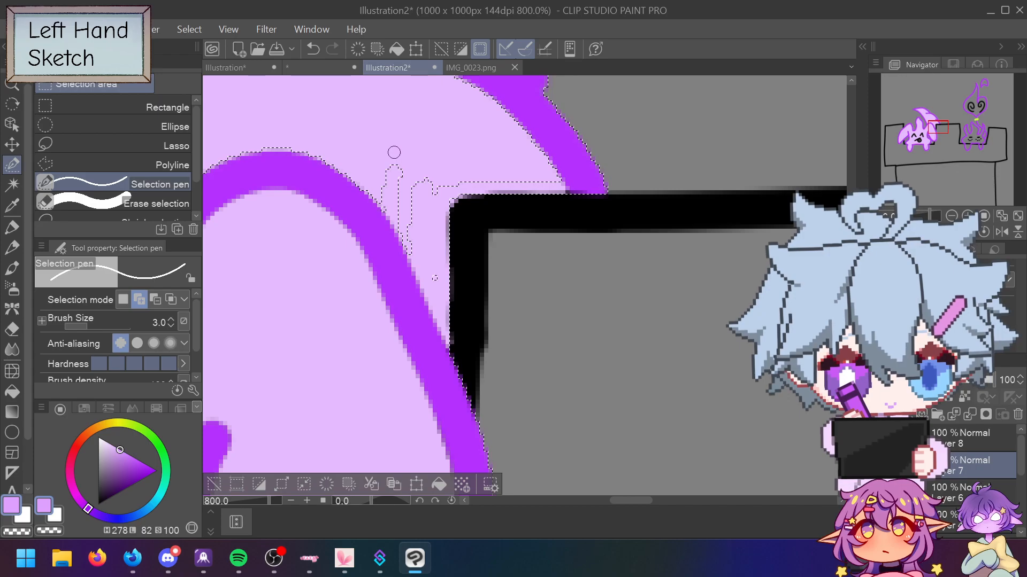
Step: At brush size 30, add an oval area inside the flame tail to the selection
scroll(407, 139, down, 3)
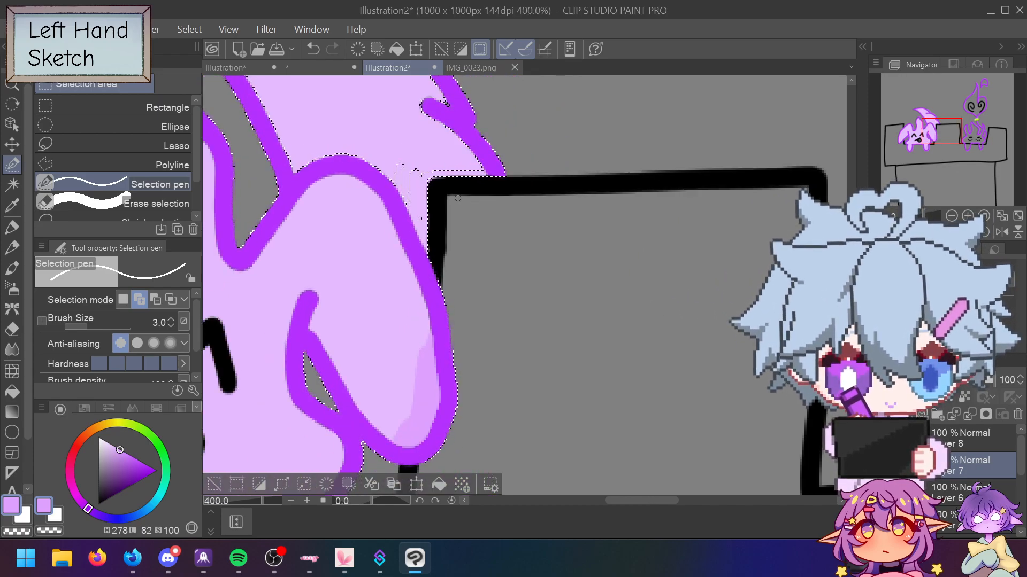
scroll(457, 198, down, 2)
scroll(420, 173, up, 1)
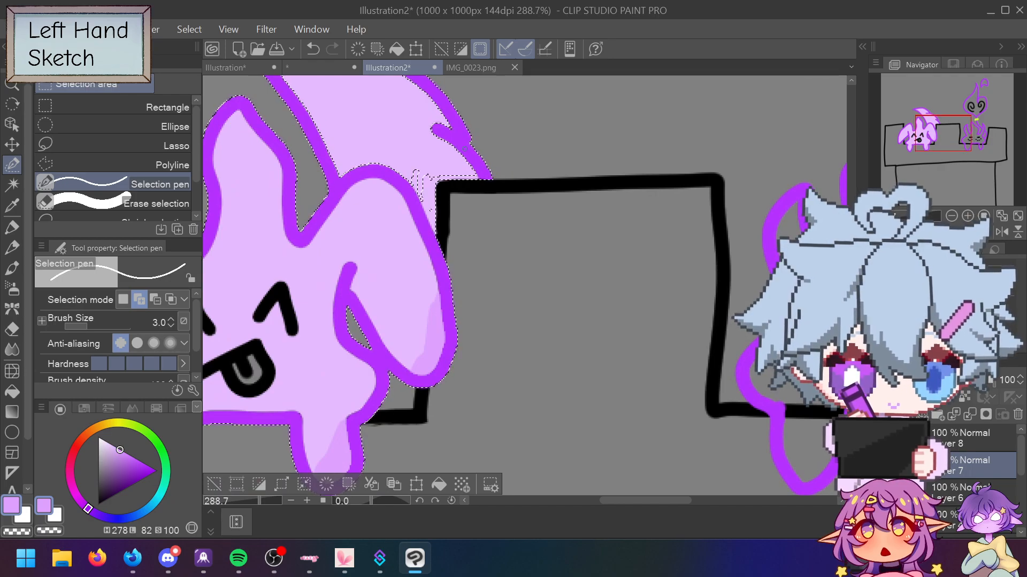
scroll(429, 164, up, 1)
scroll(429, 164, down, 3)
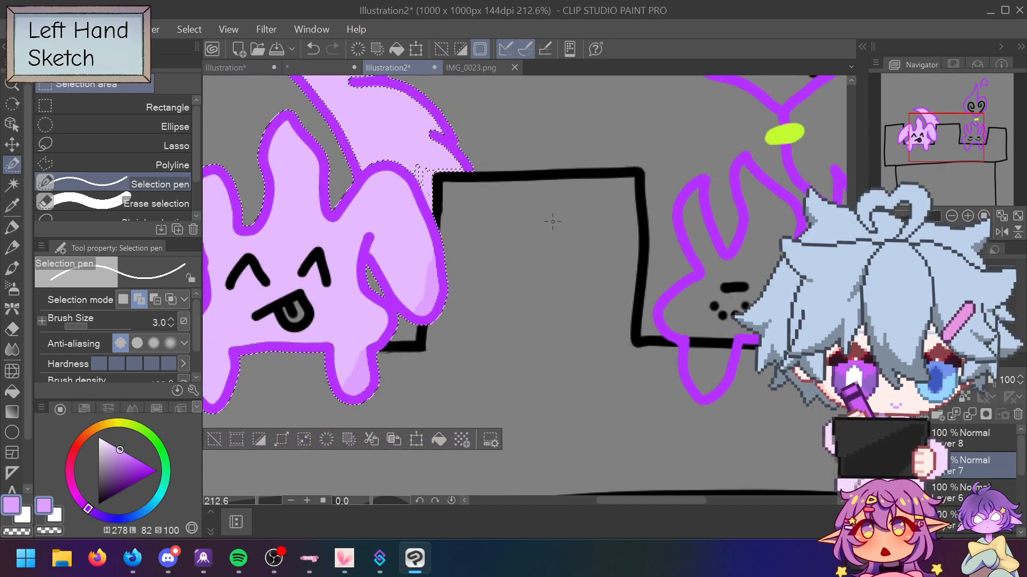
scroll(524, 283, up, 3)
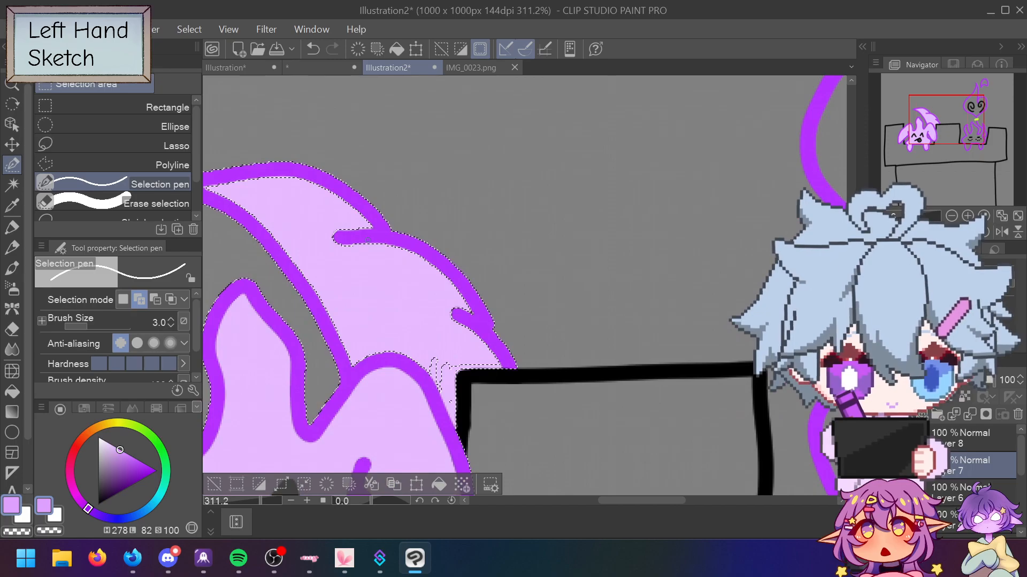
key(bracketright)
key(bracketright)
key(bracketright)
key(bracketright)
key(bracketright)
key(bracketright)
key(bracketright)
key(bracketright)
key(bracketright)
key(bracketright)
key(bracketright)
key(bracketright)
key(bracketright)
key(bracketright)
key(bracketright)
key(bracketright)
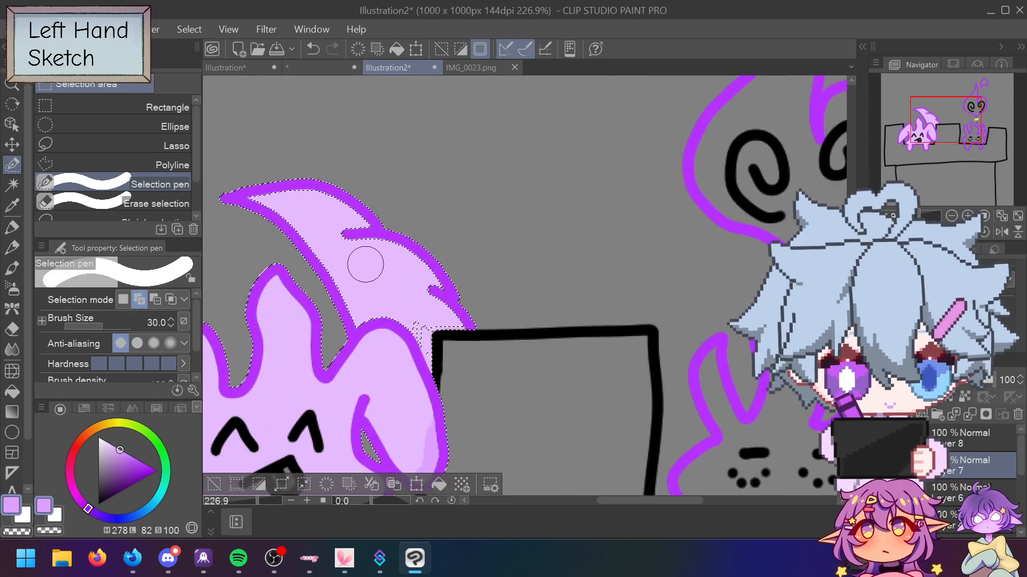
key(bracketleft)
key(bracketleft)
key(bracketleft)
key(bracketleft)
mouse_move(372, 275)
mouse_down()
mouse_move(385, 307)
mouse_move(368, 312)
mouse_move(328, 238)
mouse_up()
Step: At brush size 17, patch the tail's inner and top edges and a small flame-edge gap
key(bracketleft)
key(bracketleft)
key(bracketleft)
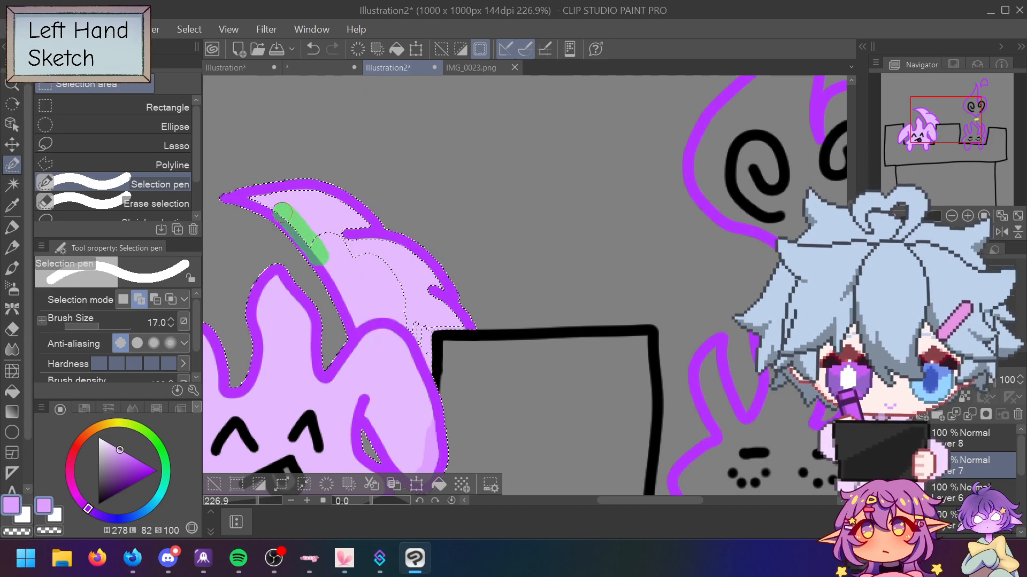
drag(256, 200, 274, 198)
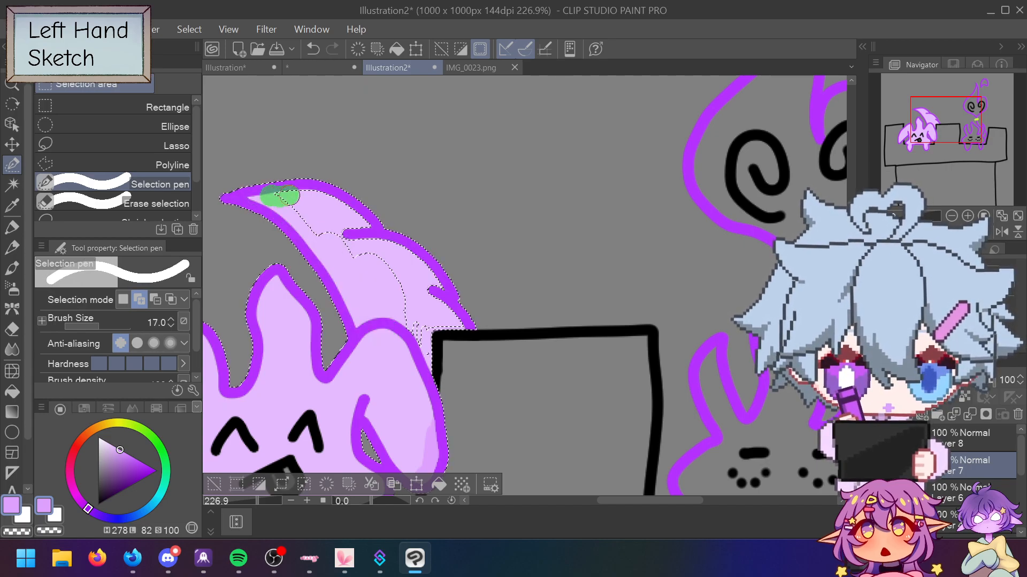
mouse_move(353, 217)
mouse_down()
mouse_move(308, 203)
mouse_move(301, 216)
mouse_move(351, 252)
mouse_move(326, 222)
mouse_move(390, 244)
mouse_up()
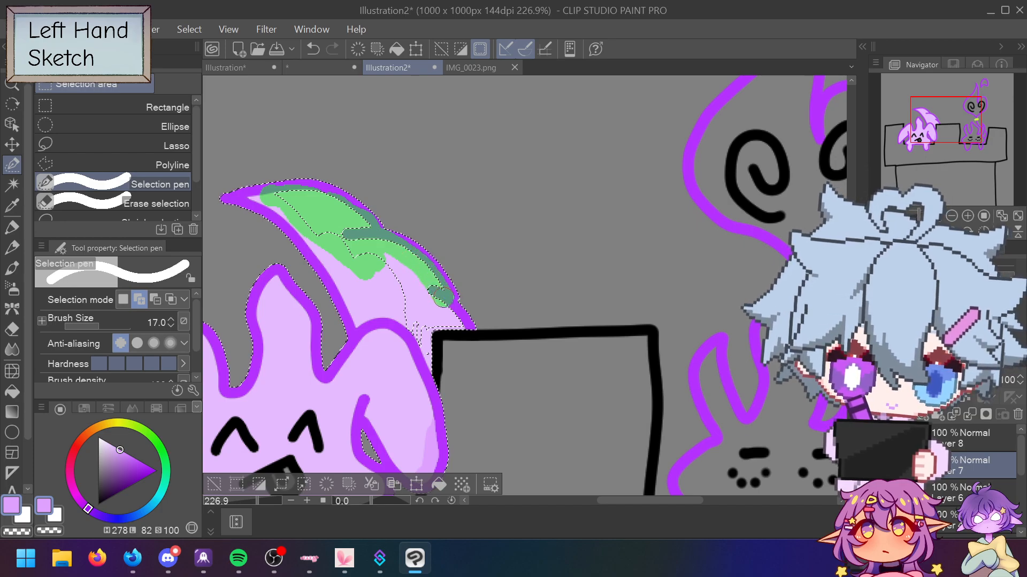
drag(403, 290, 403, 289)
drag(401, 276, 424, 293)
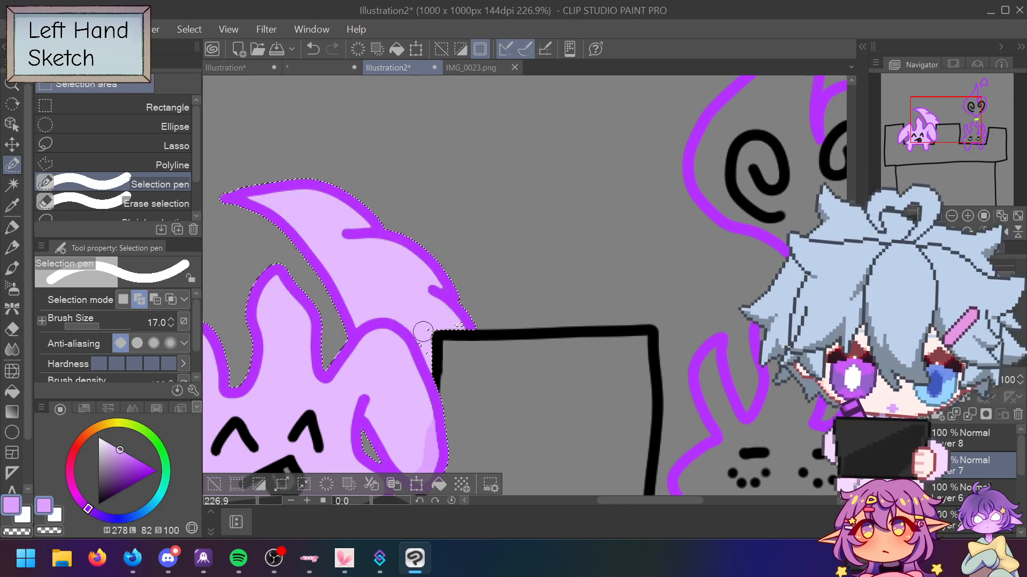
scroll(415, 308, up, 5)
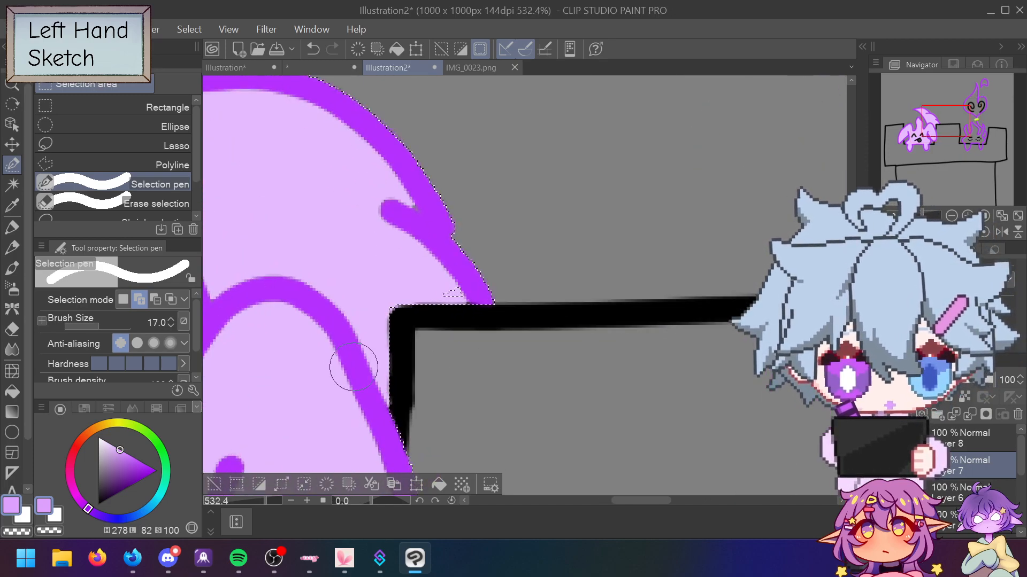
drag(492, 203, 494, 204)
scroll(498, 207, down, 6)
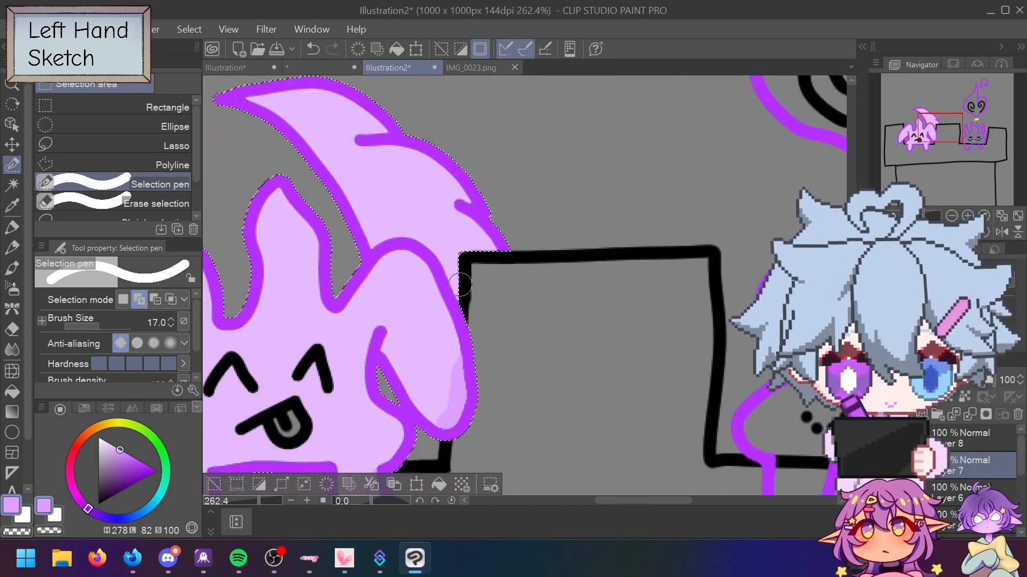
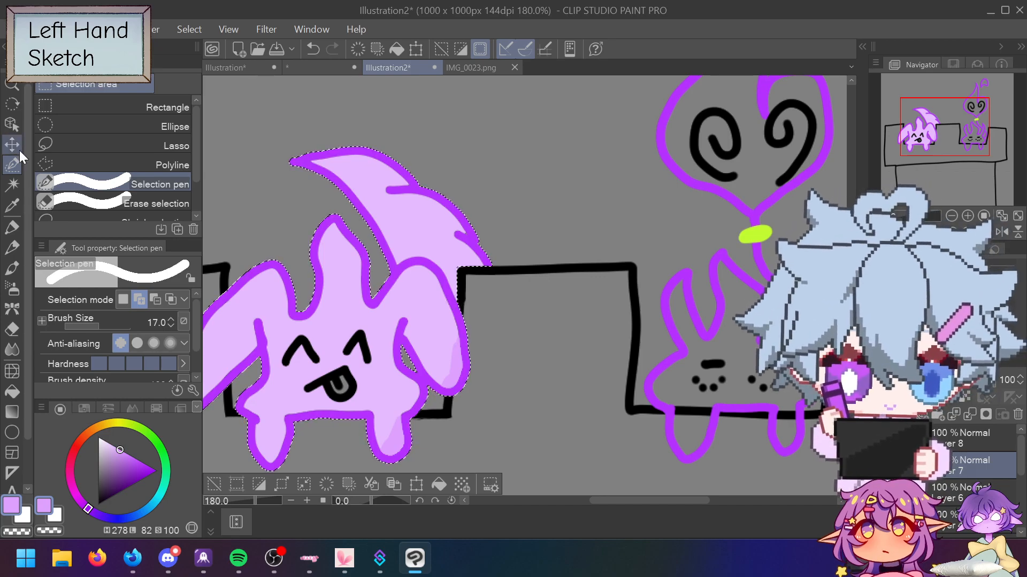
Step: Drop the hand-drawn selection and Auto-select the left creature's light purple fill instead
click(24, 181)
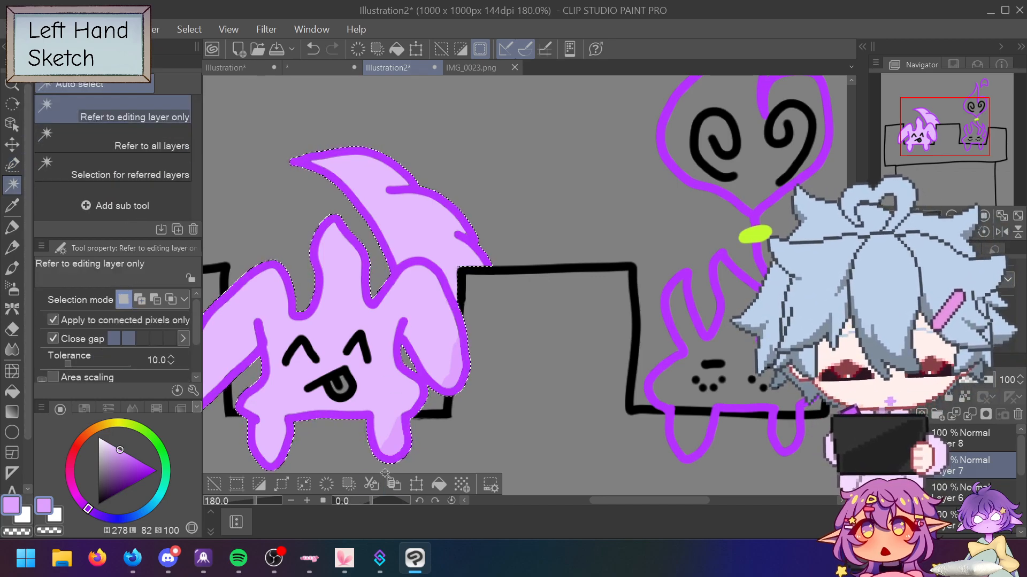
click(215, 484)
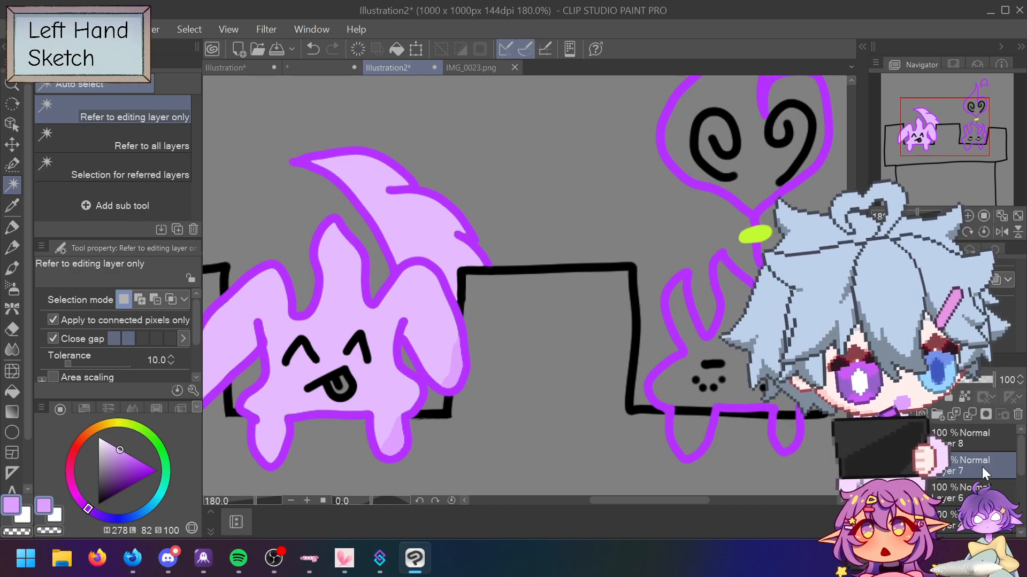
click(453, 360)
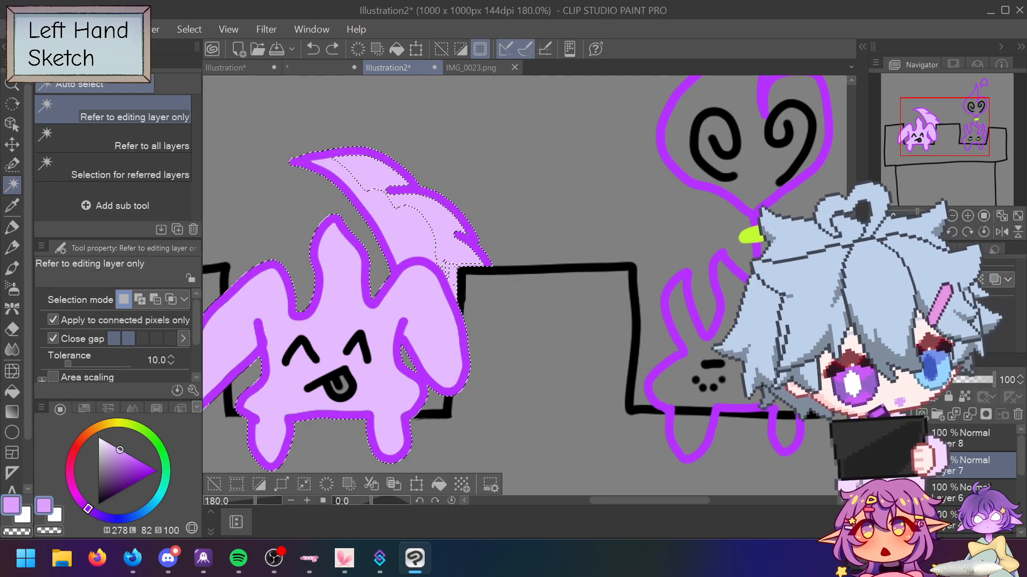
Step: Delete Layer 8 and reselect the left creature's light purple fill
right_click(968, 441)
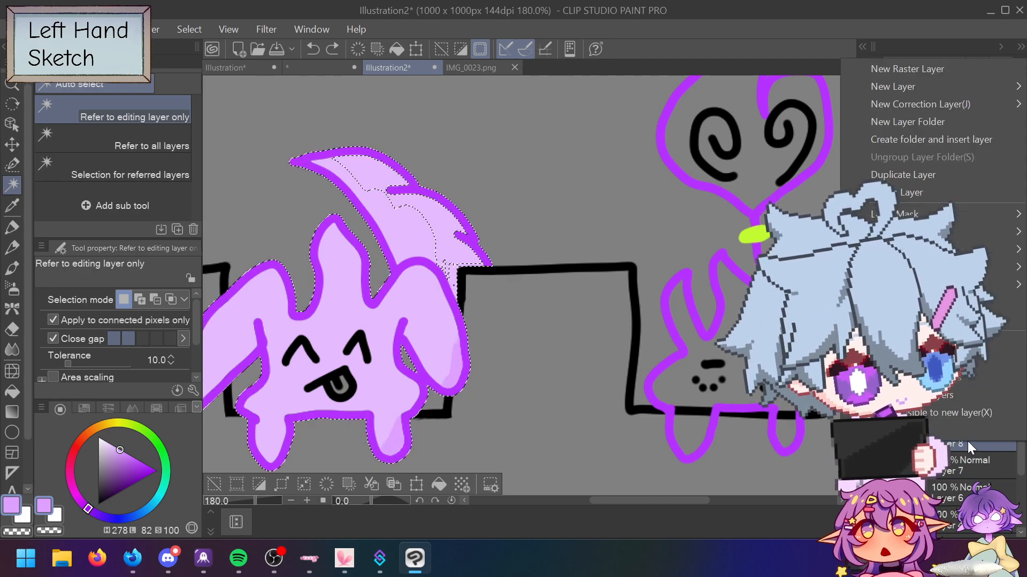
click(910, 197)
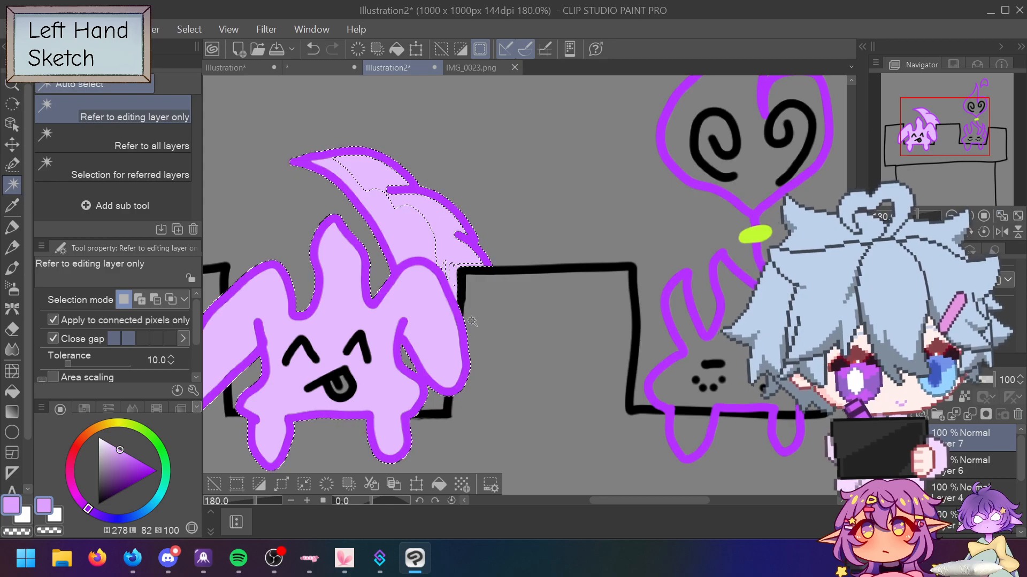
click(215, 484)
click(355, 298)
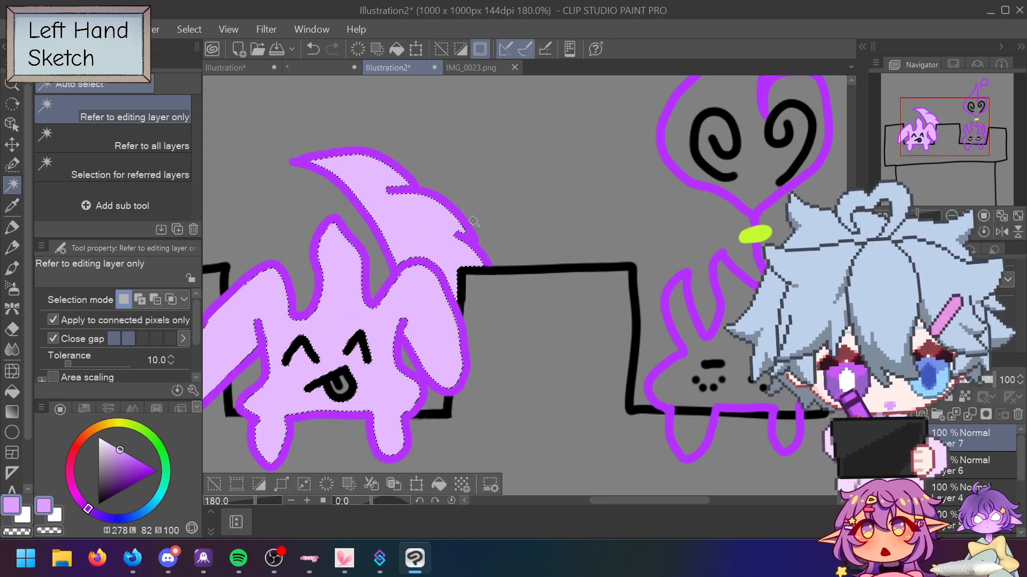
Step: Add a new raster layer on top set to Multiply, checking the IMG_0023.png palette
click(937, 415)
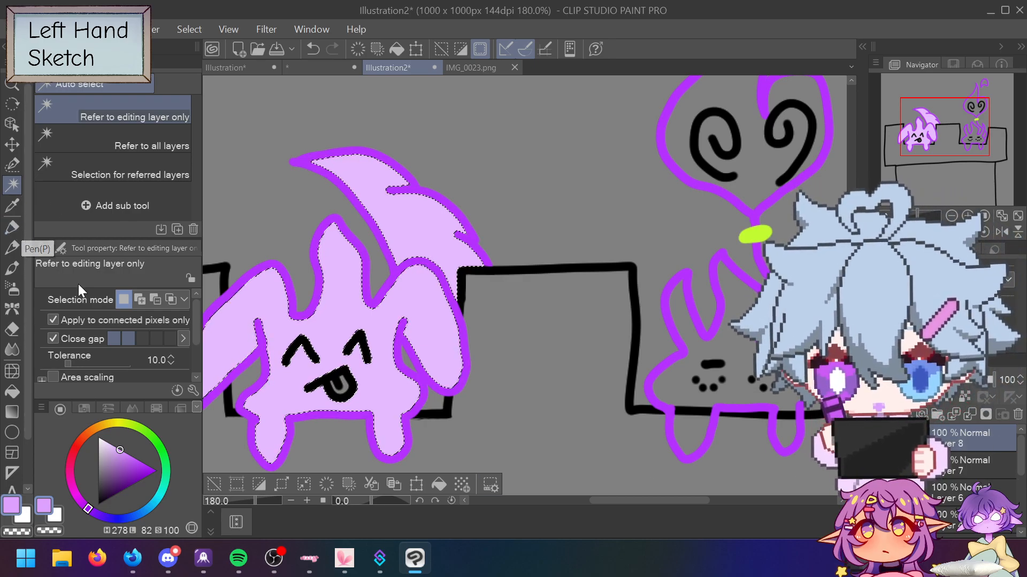
click(926, 381)
click(931, 79)
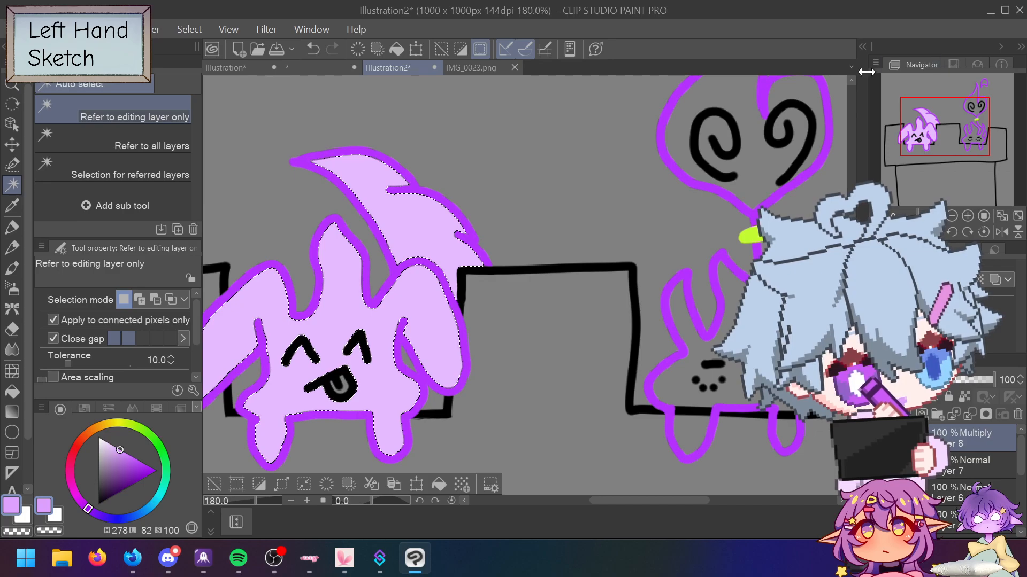
click(480, 68)
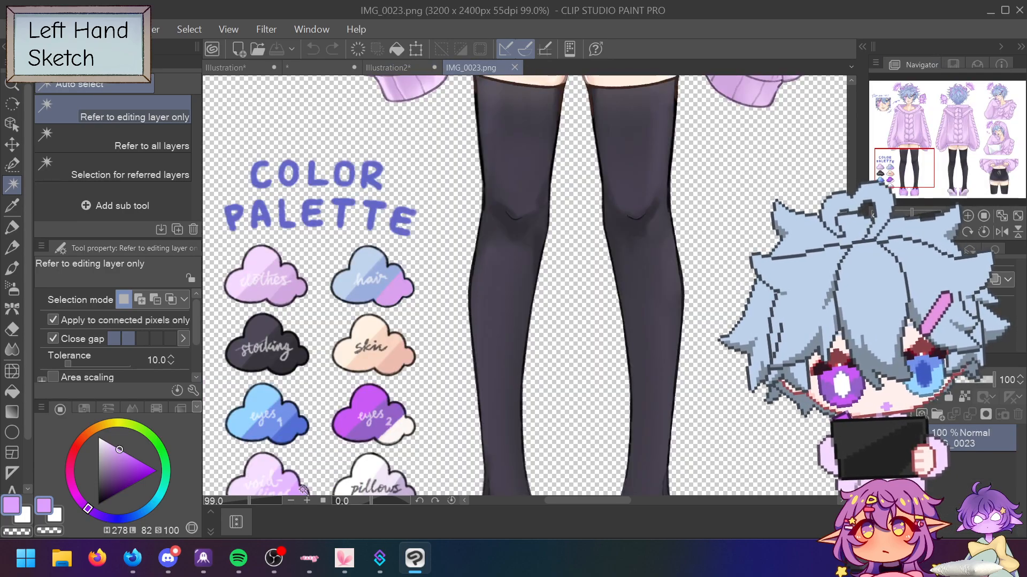
click(389, 67)
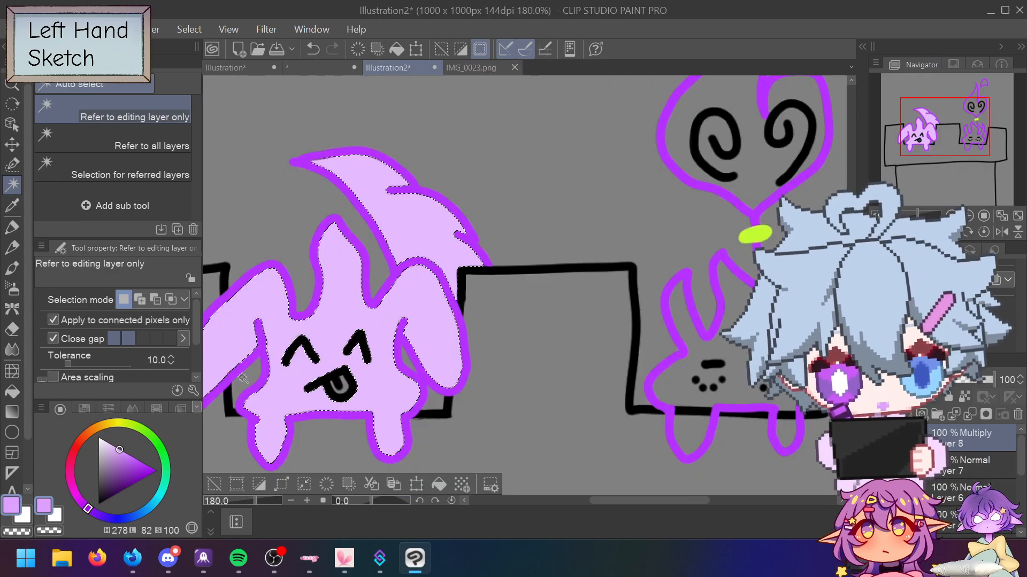
Step: Shade the creature's right side and lower drip darker purple with the pen, undoing the blush strokes
key(p)
drag(394, 411, 394, 449)
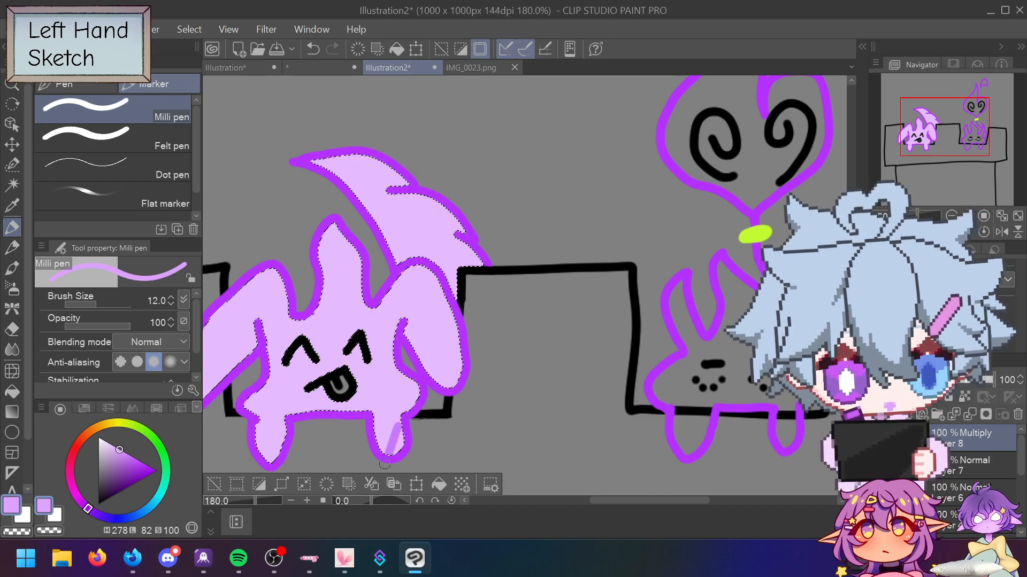
mouse_move(387, 381)
mouse_down()
mouse_move(378, 402)
mouse_move(393, 377)
mouse_move(382, 398)
mouse_move(404, 382)
mouse_move(412, 391)
mouse_move(499, 180)
mouse_up()
drag(468, 243, 445, 384)
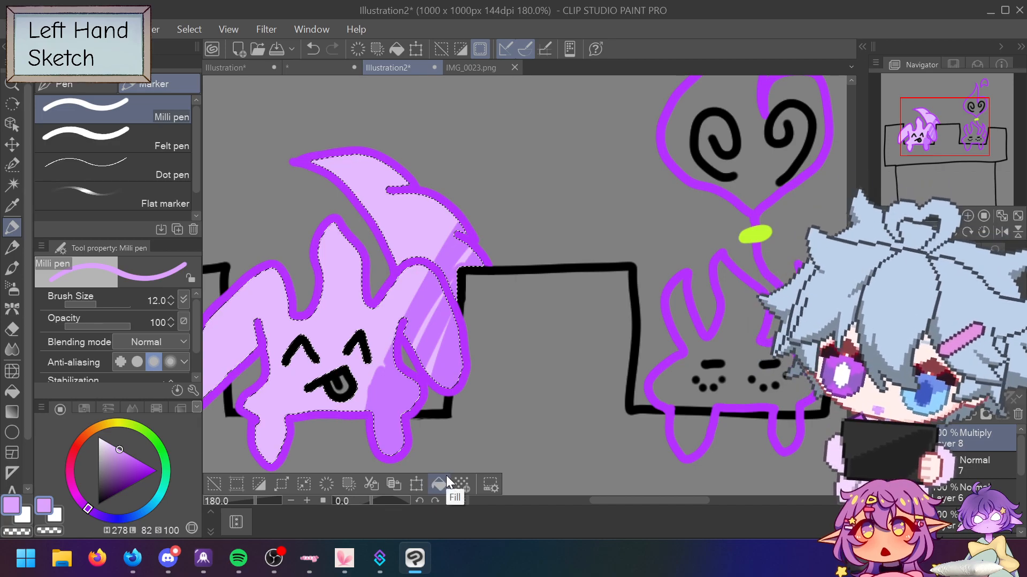
key(ctrl+z)
key(ctrl+z)
key(ctrl+z)
key(ctrl+z)
key(ctrl+z)
key(ctrl+z)
key(ctrl+z)
key(ctrl+z)
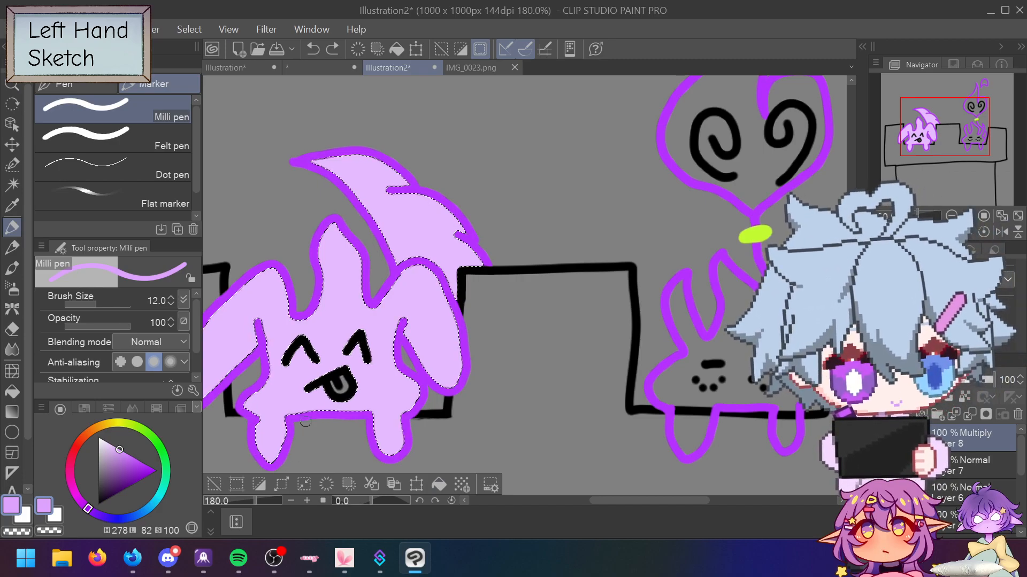
scroll(313, 426, down, 4)
scroll(426, 275, up, 2)
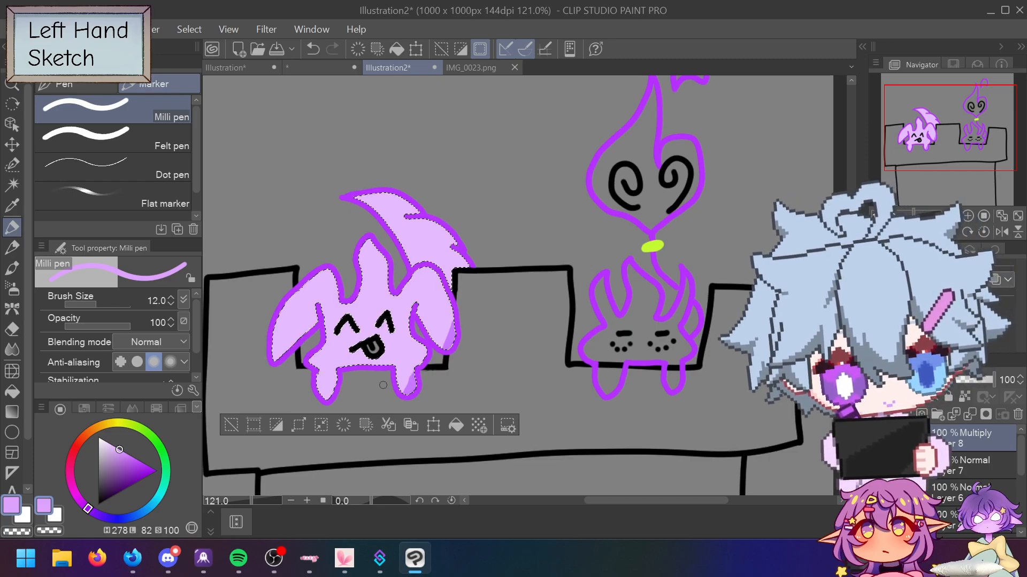
scroll(383, 385, up, 6)
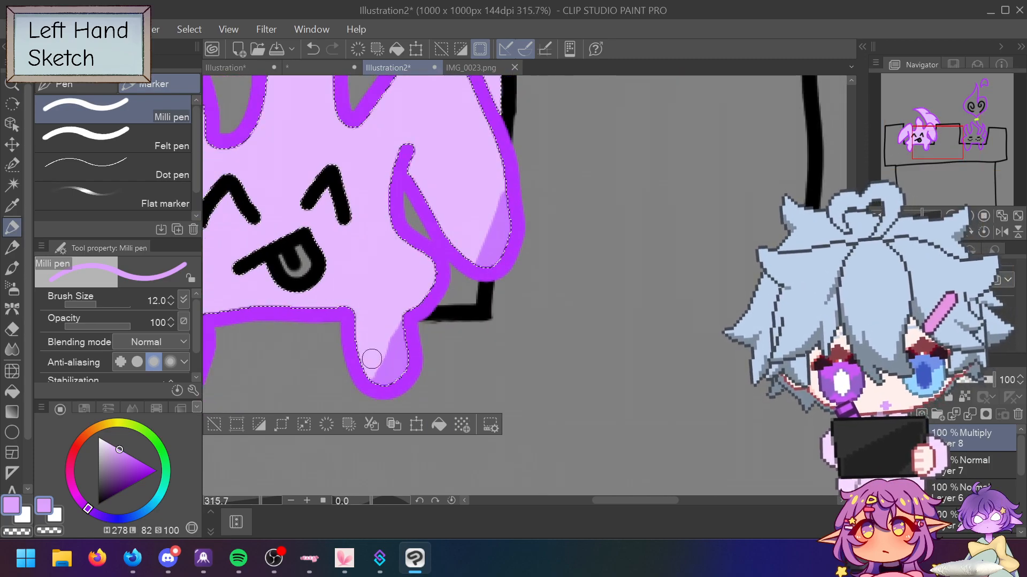
Step: Set up the Blend tool with lower hardness and brush size 12.5
click(12, 349)
drag(396, 369, 380, 347)
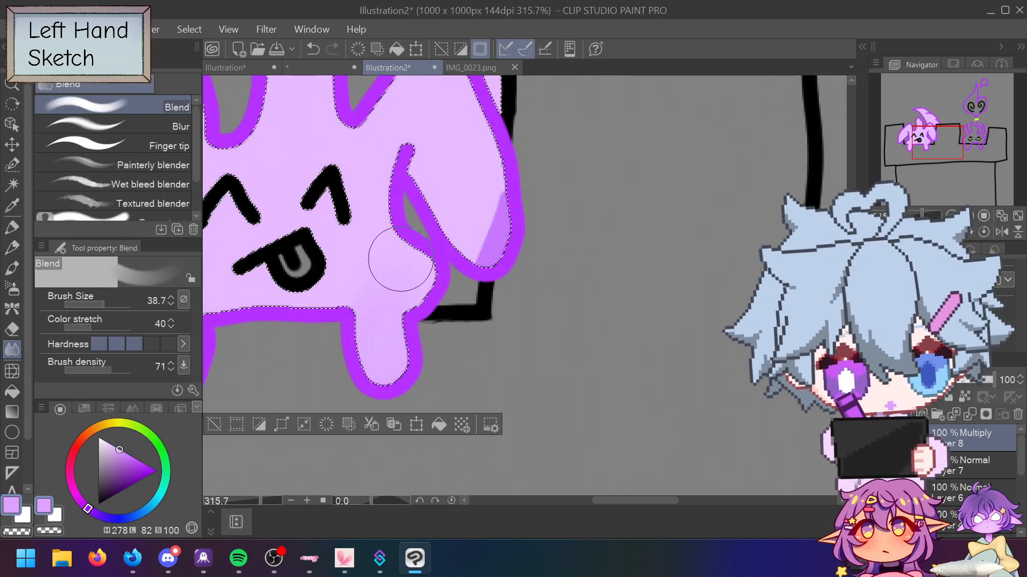
key(ctrl+z)
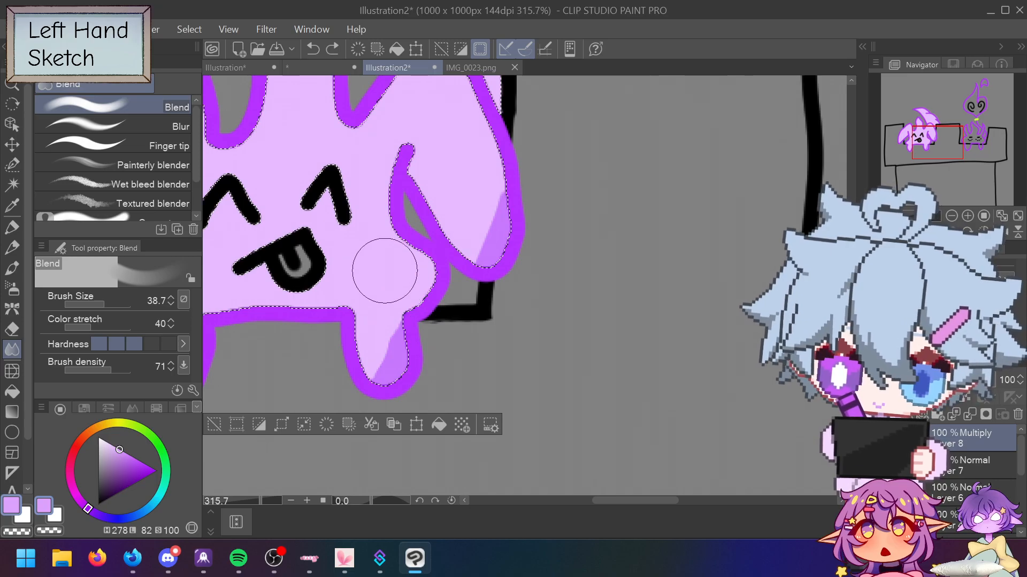
key(bracketleft)
key(bracketleft)
key(bracketleft)
key(bracketleft)
key(bracketleft)
key(bracketleft)
key(bracketleft)
key(bracketleft)
key(bracketleft)
key(bracketleft)
key(bracketleft)
key(bracketleft)
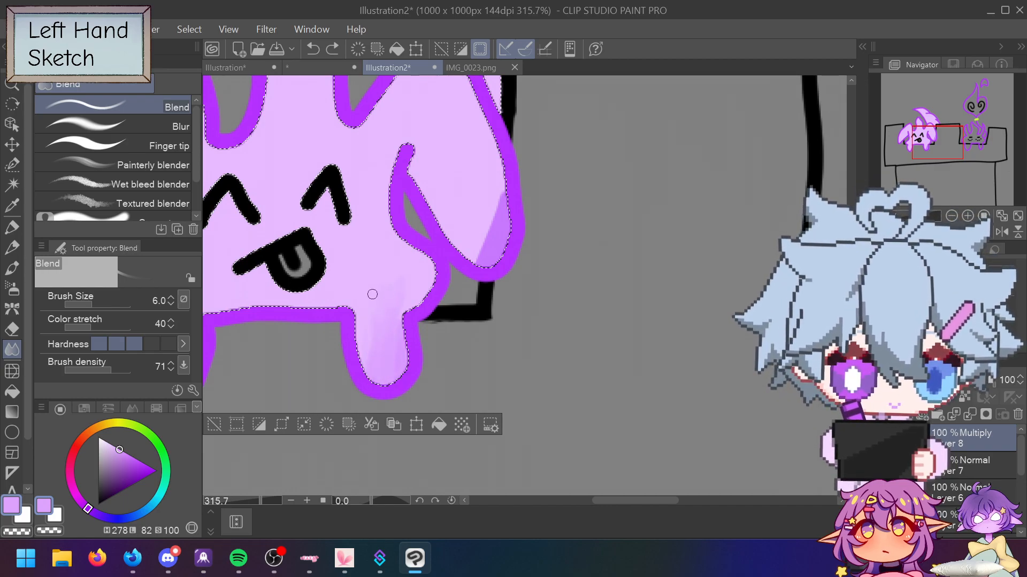
key(ctrl+z)
key(ctrl+z)
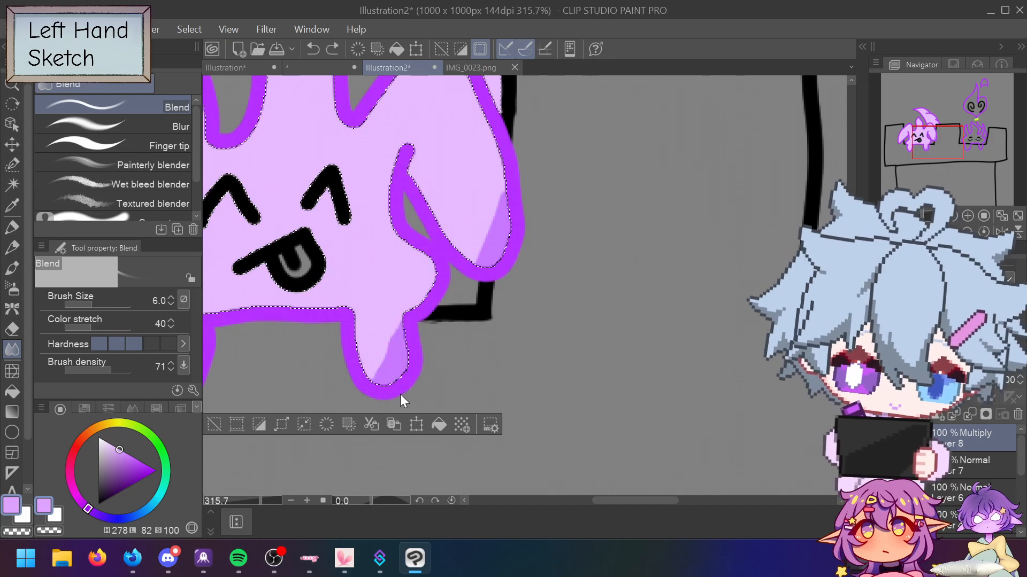
click(118, 344)
drag(91, 303, 97, 304)
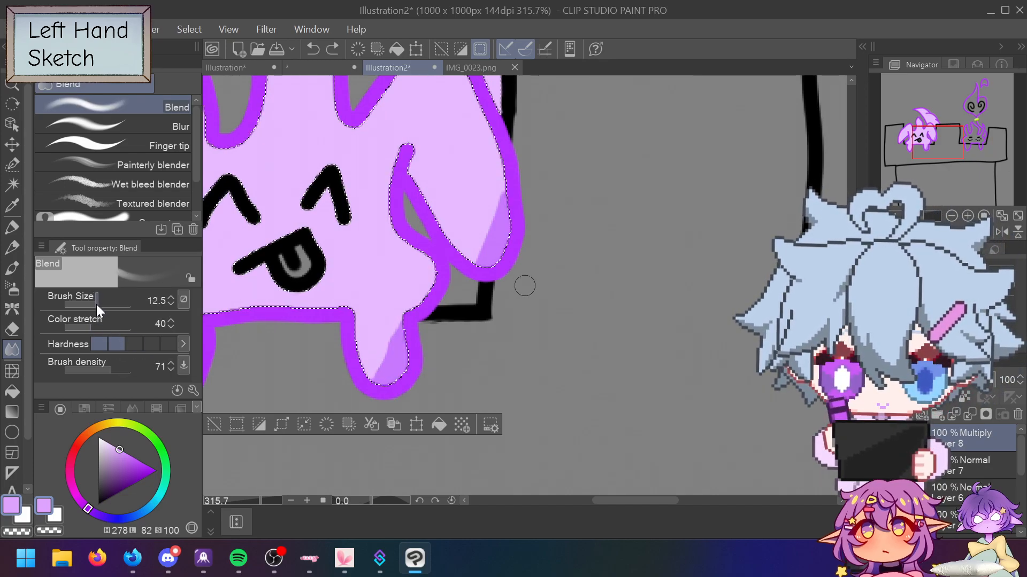
Step: Try blending the drip and the head's right edge, comparing with undo and redo
mouse_move(371, 354)
mouse_down()
mouse_move(391, 335)
mouse_move(388, 357)
mouse_up()
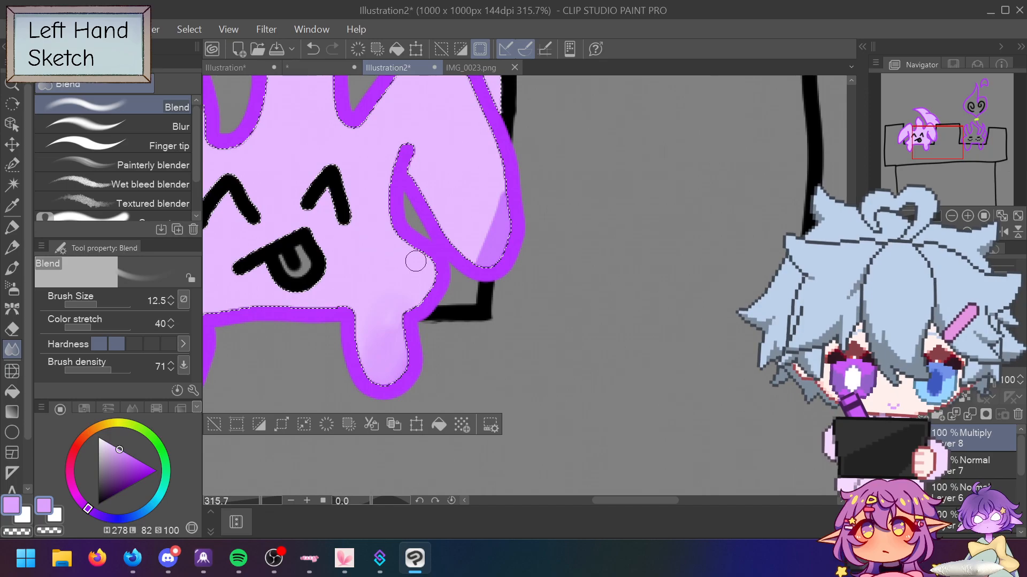
drag(470, 251, 497, 184)
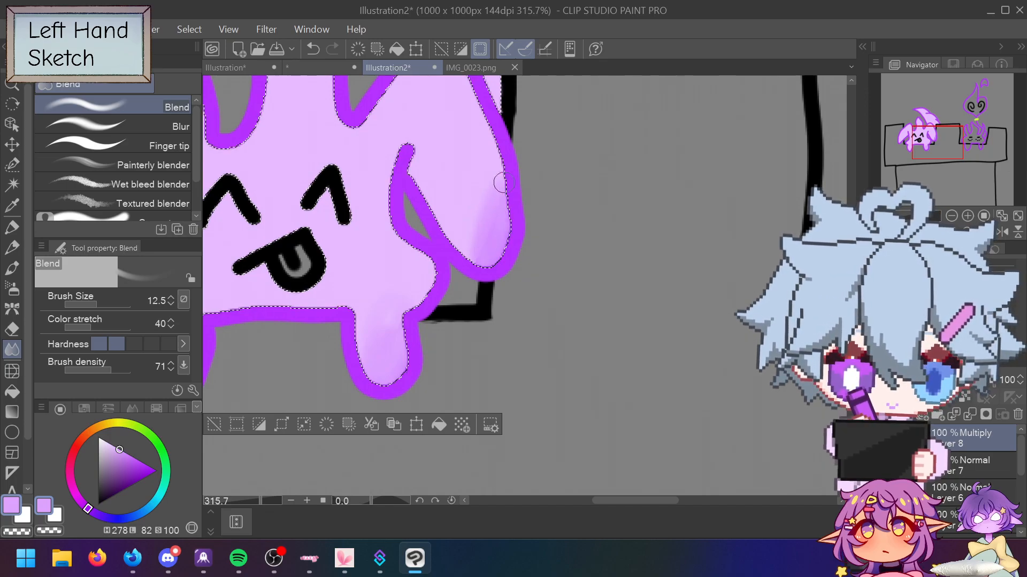
drag(485, 270, 471, 261)
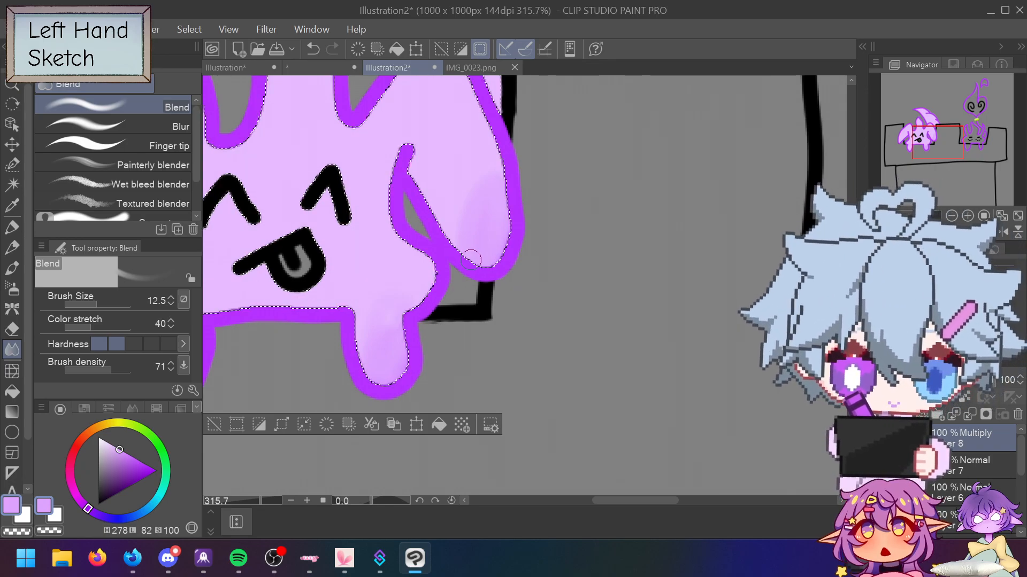
key(ctrl+z)
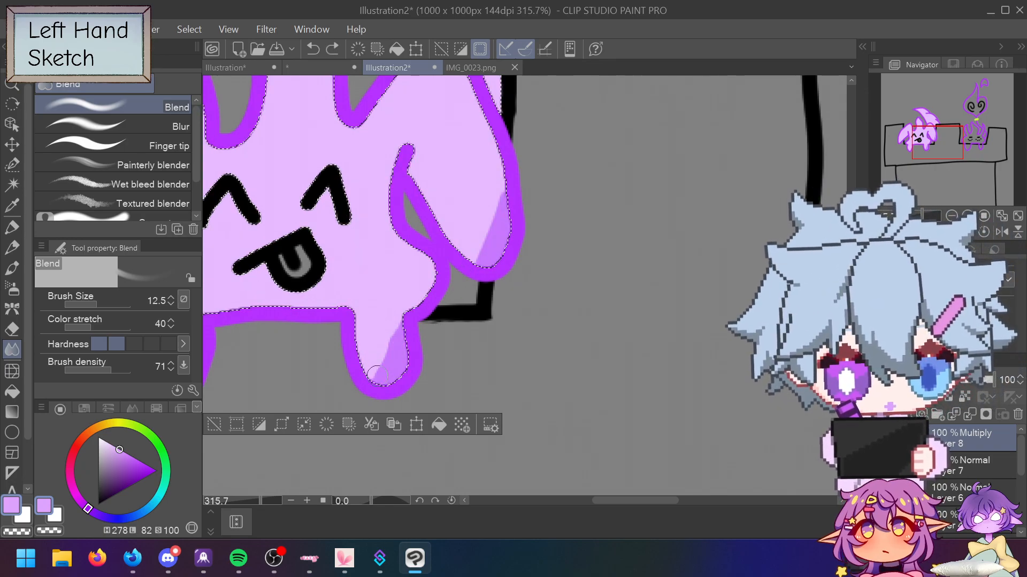
key(ctrl+y)
key(ctrl+z)
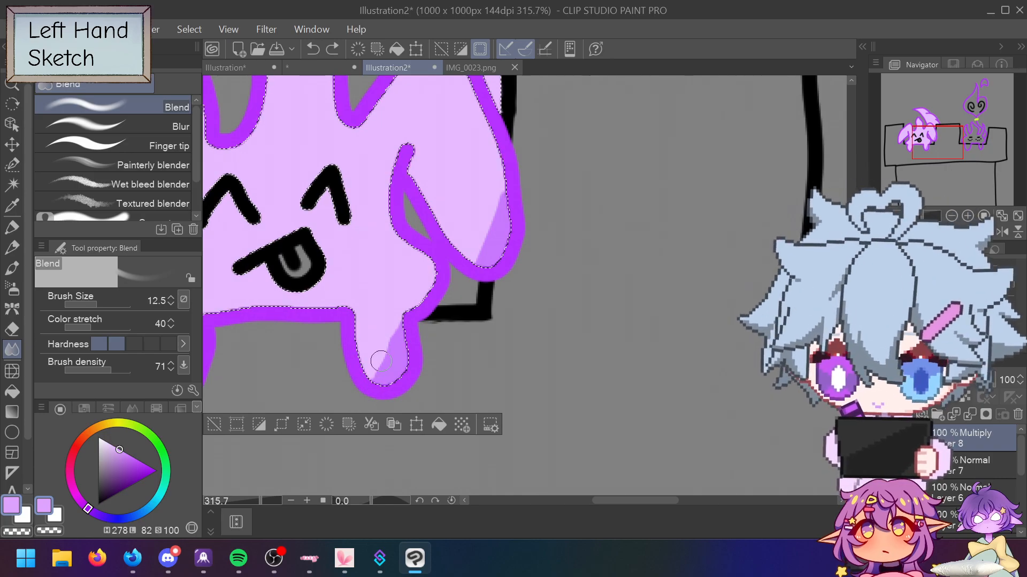
Step: Soften the dark purple strips on the drip and head's right edge into the lilac
drag(399, 332, 392, 382)
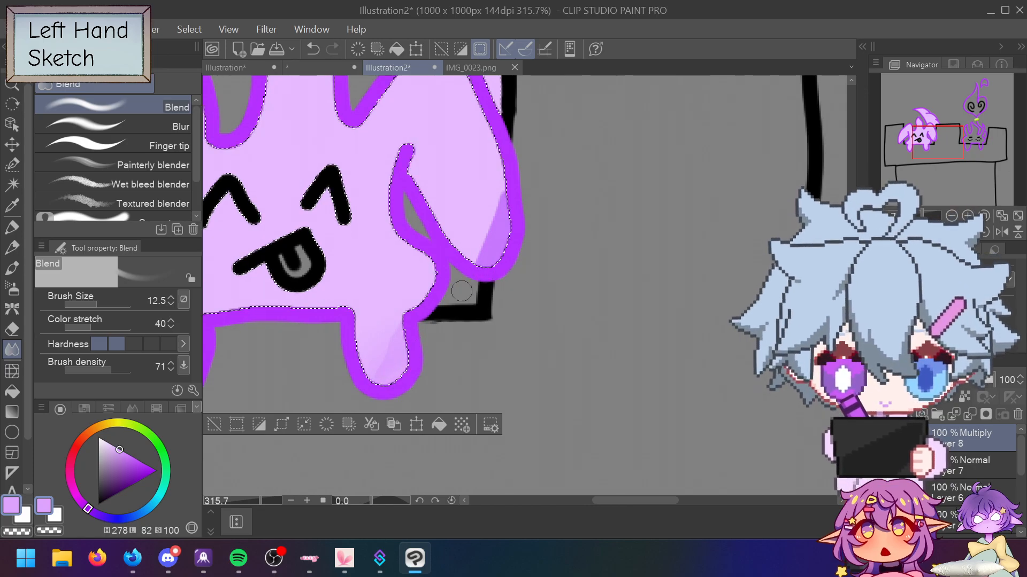
key(ctrl+z)
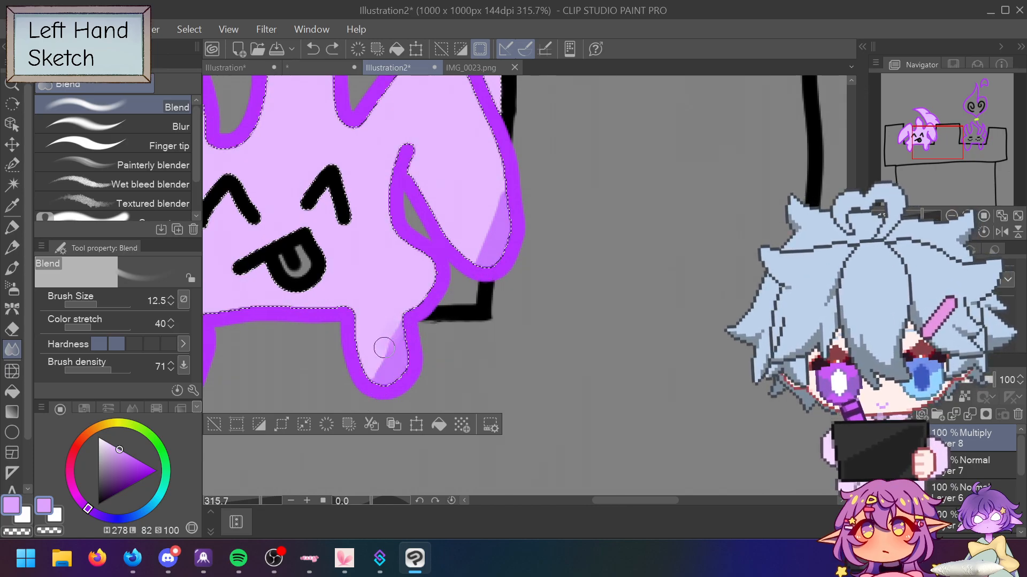
mouse_move(384, 359)
mouse_down()
mouse_move(403, 317)
mouse_move(382, 378)
mouse_move(407, 339)
mouse_move(392, 379)
mouse_move(409, 371)
mouse_move(374, 377)
mouse_up()
mouse_move(444, 251)
mouse_down()
mouse_move(489, 223)
mouse_move(476, 256)
mouse_move(503, 193)
mouse_move(482, 259)
mouse_move(507, 205)
mouse_move(510, 221)
mouse_move(483, 252)
mouse_move(452, 192)
mouse_up()
key(ctrl+z)
key(ctrl+z)
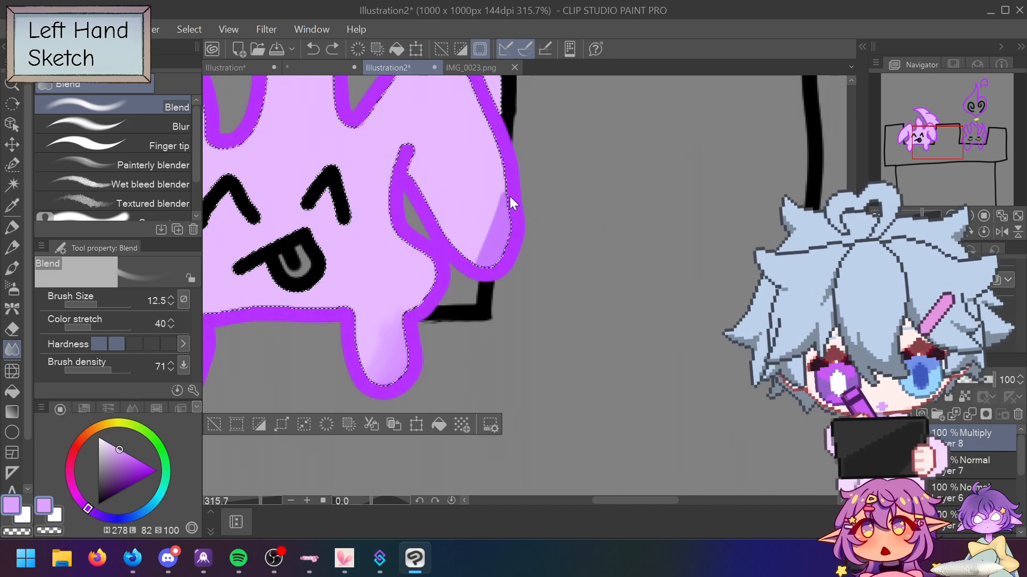
key(ctrl+y)
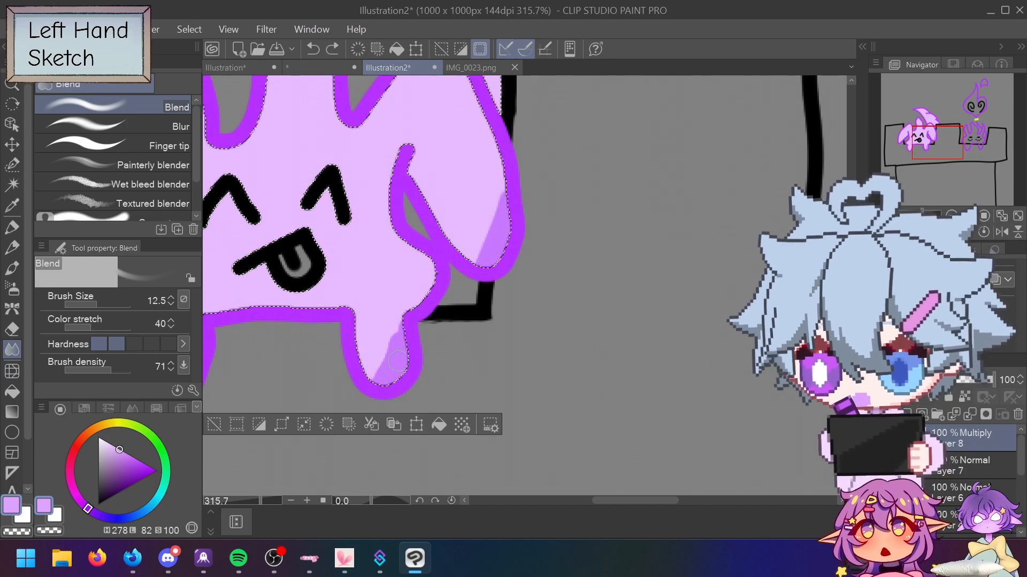
key(ctrl+z)
mouse_move(423, 352)
mouse_down()
mouse_move(382, 356)
mouse_move(369, 329)
mouse_up()
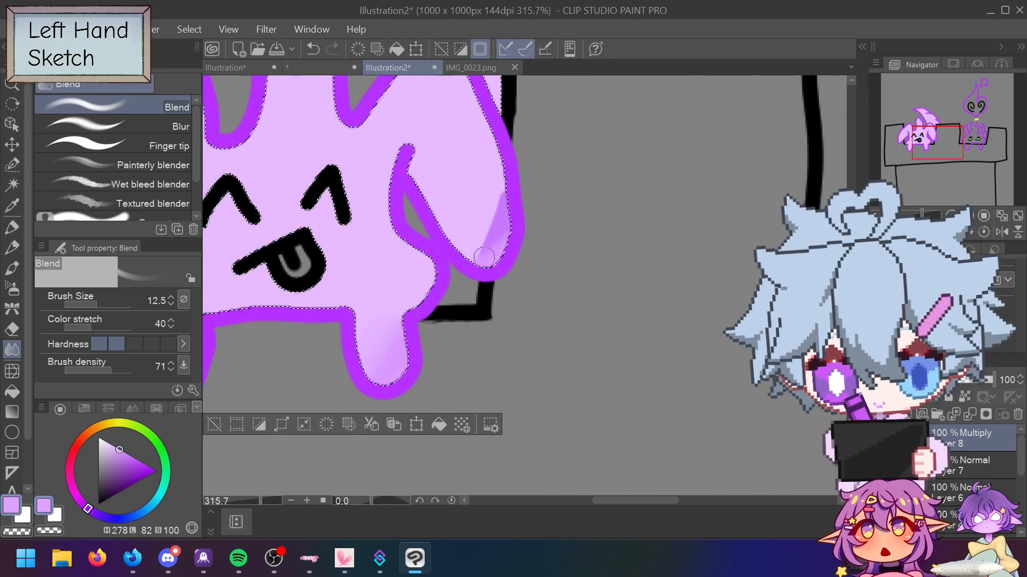
key(ctrl+z)
key(ctrl+z)
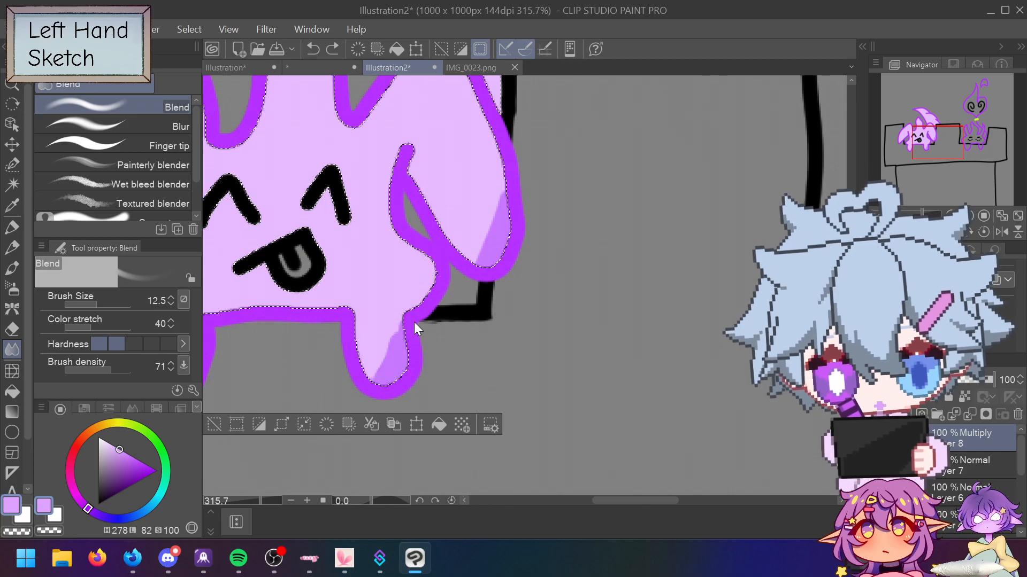
mouse_move(396, 322)
mouse_down()
mouse_move(375, 366)
mouse_move(382, 358)
mouse_move(402, 366)
mouse_up()
mouse_move(496, 192)
mouse_down()
mouse_move(486, 236)
mouse_move(501, 231)
mouse_up()
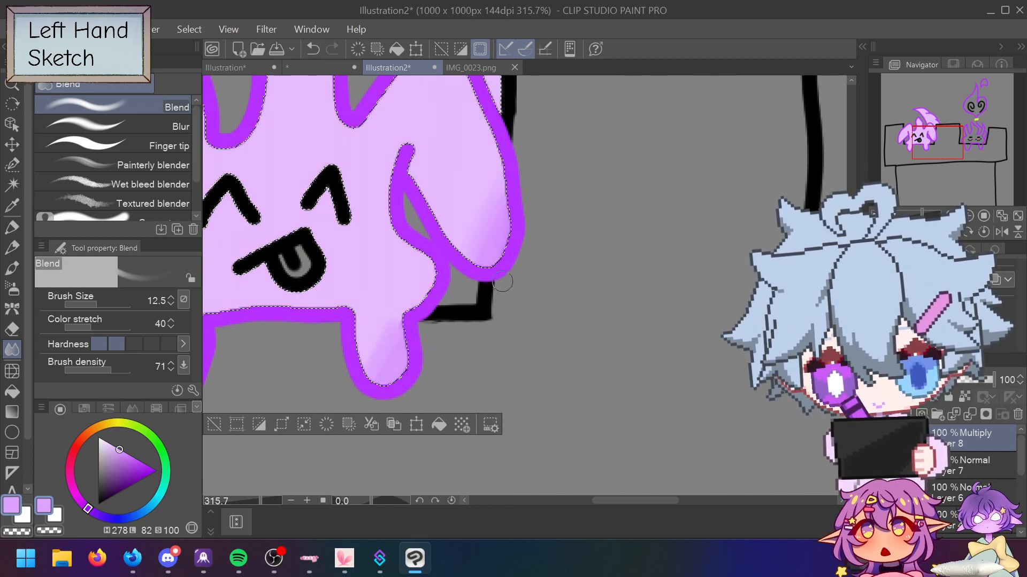
Step: Clear the left creature's selection, briefly deleting and restoring the right flame creature
scroll(529, 270, down, 5)
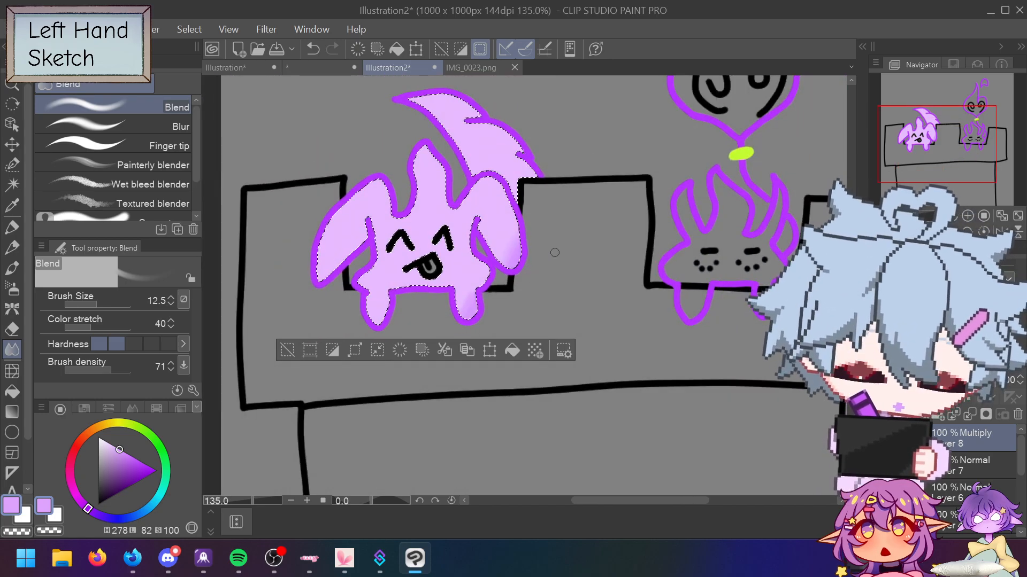
scroll(555, 252, up, 2)
scroll(555, 253, down, 2)
scroll(690, 199, up, 1)
scroll(690, 199, down, 2)
scroll(575, 204, up, 3)
scroll(575, 204, up, 1)
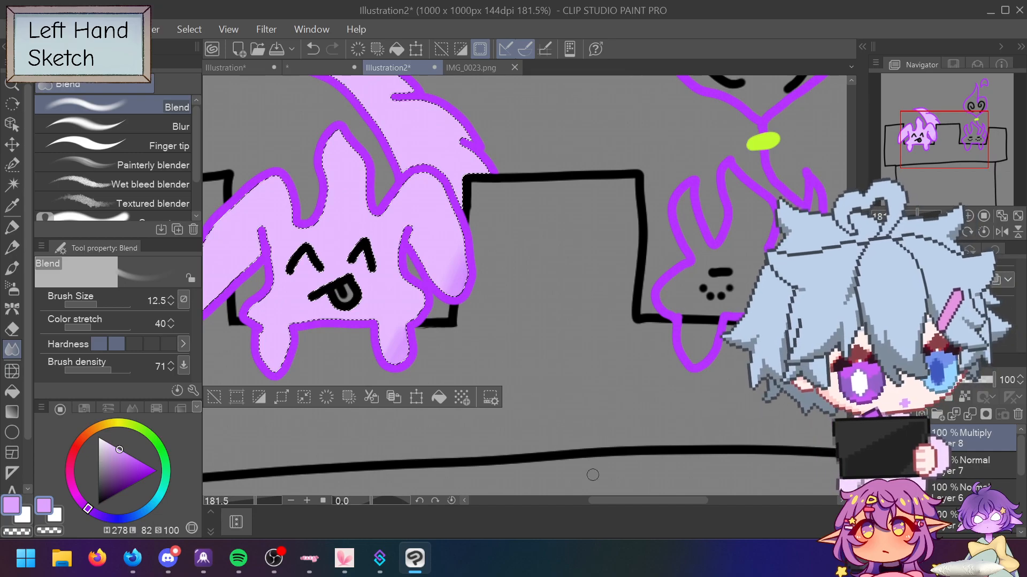
click(215, 397)
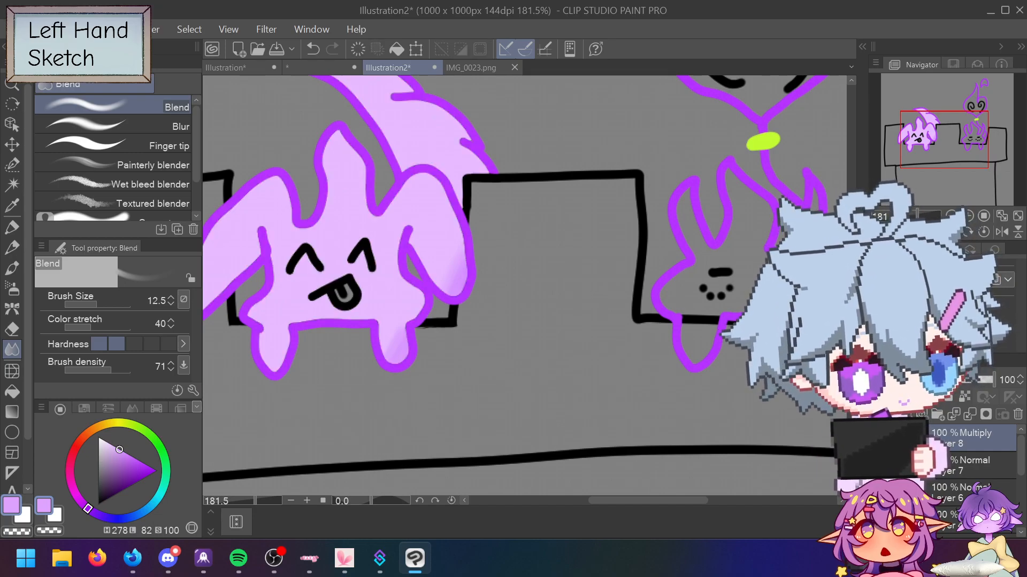
key(Delete)
key(ctrl+z)
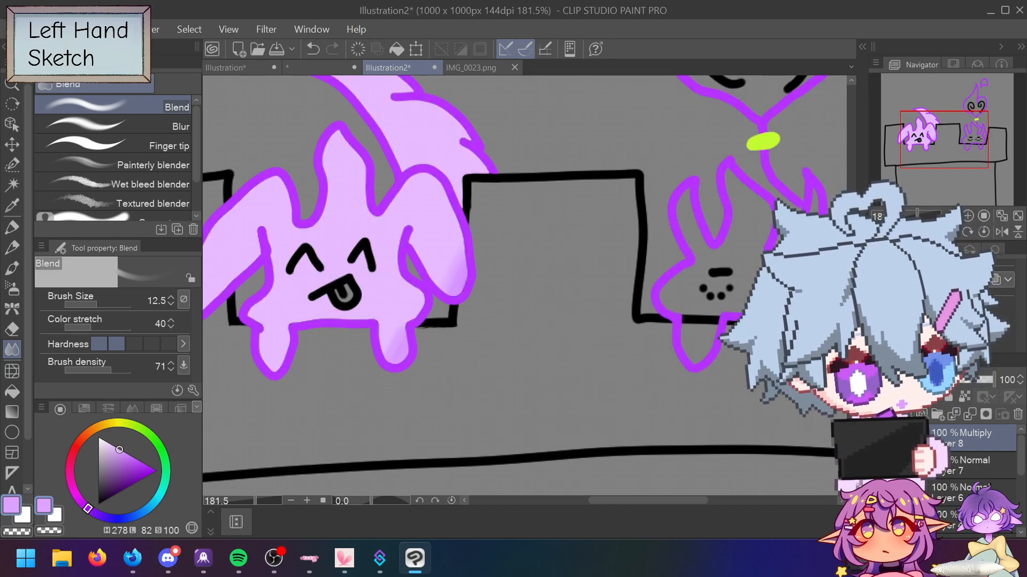
Step: Eyedrop the left creature's lilac and Auto-select the right creature's body and heart head
alt+click(387, 231)
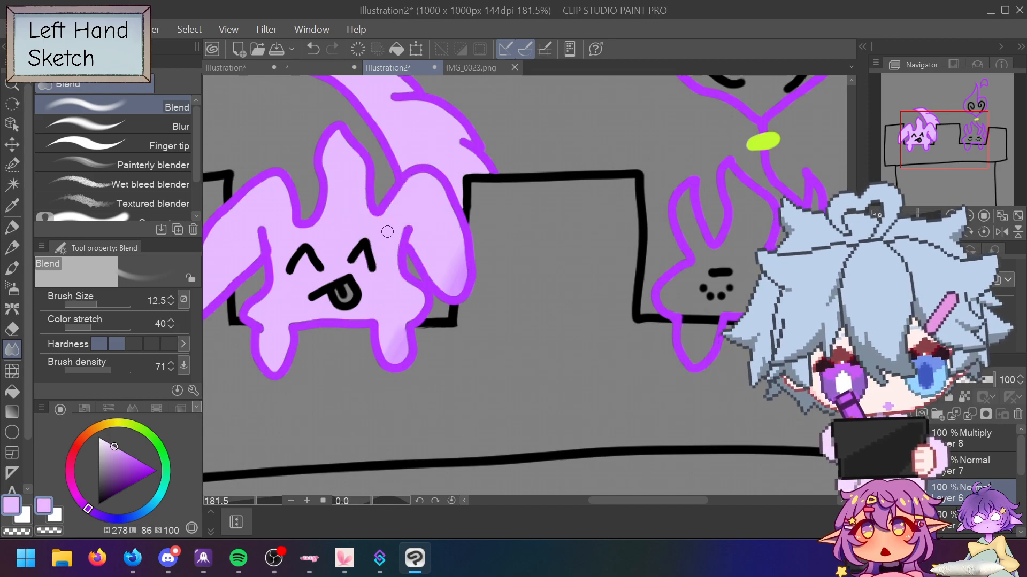
click(12, 185)
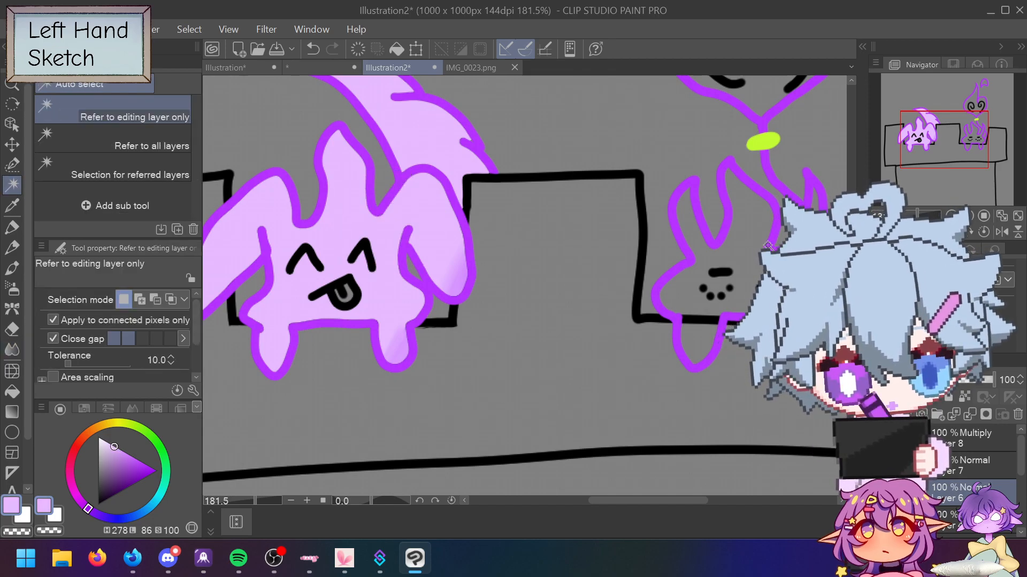
click(759, 242)
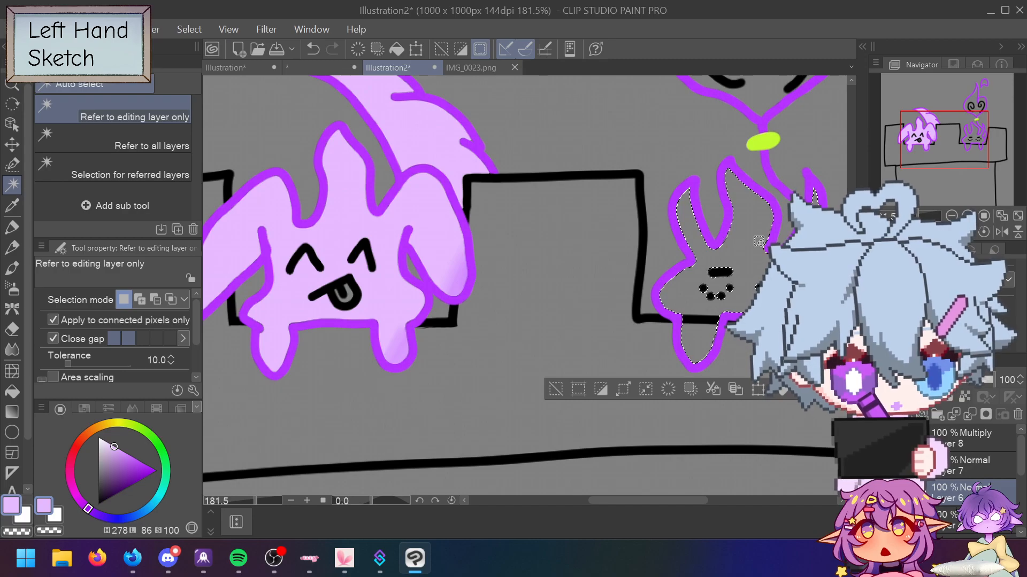
scroll(522, 286, up, 3)
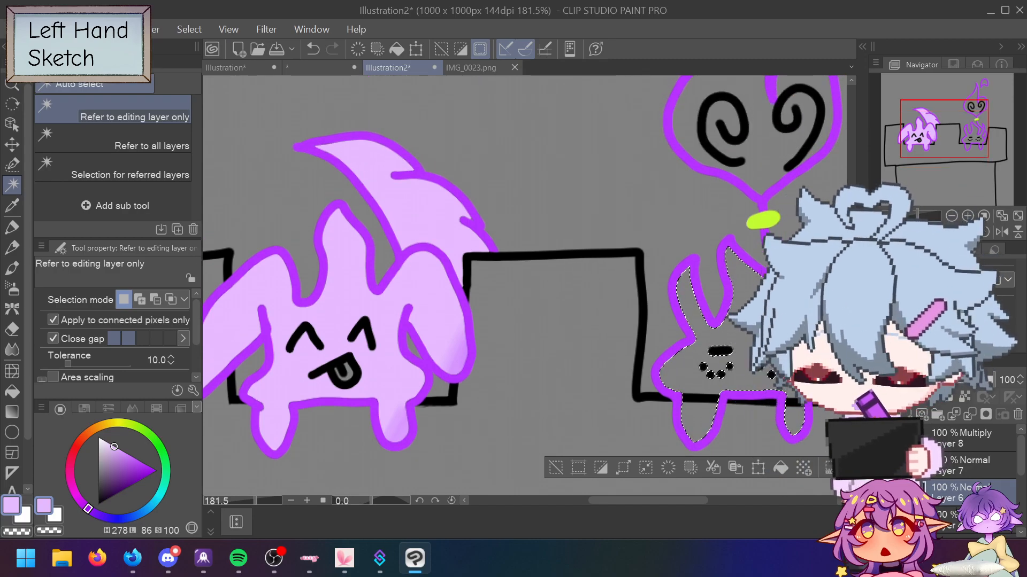
shift+click(773, 187)
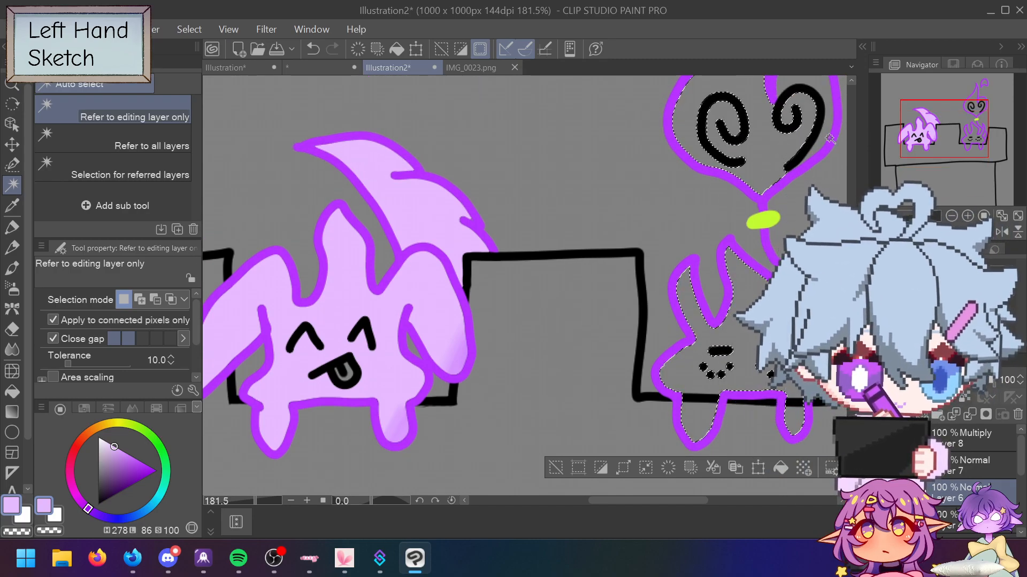
Step: Paint the selected body and heart head lilac with an enlarged pen, then shrink it to 30
scroll(522, 286, up, 10)
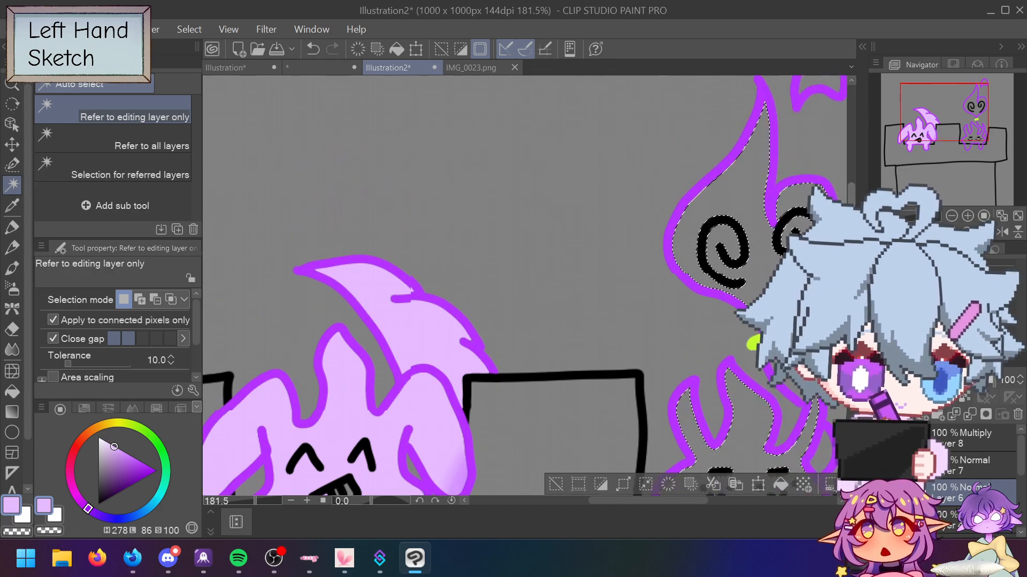
scroll(854, 201, down, 9)
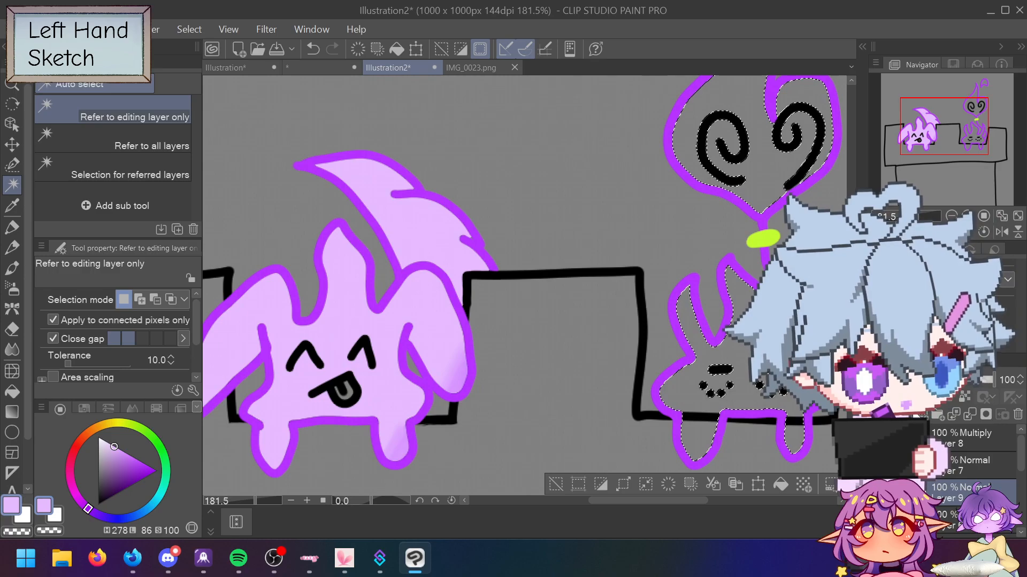
key(p)
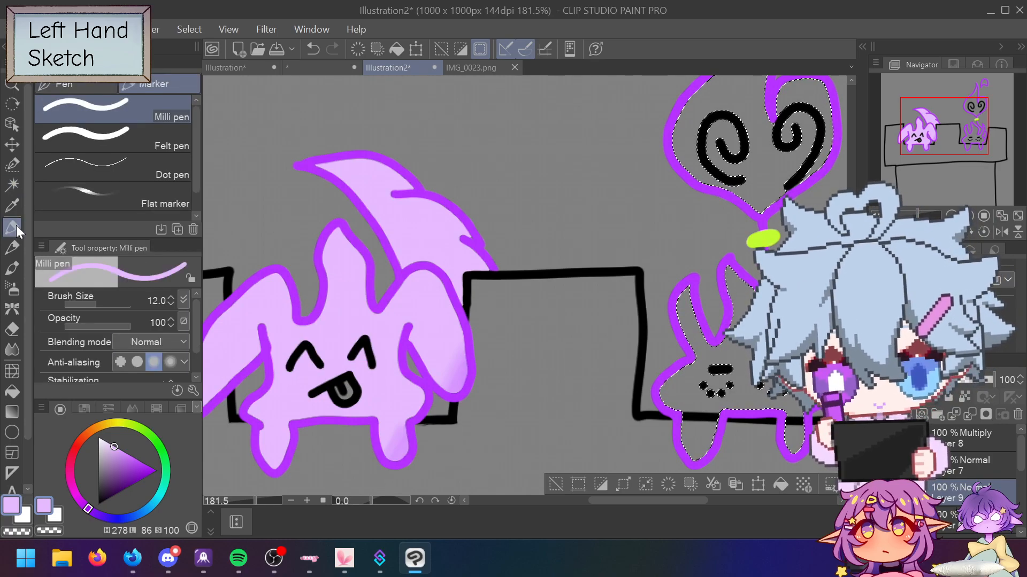
key(bracketright)
key(bracketright)
key(bracketright)
key(bracketright)
key(bracketright)
key(bracketright)
key(bracketright)
key(bracketright)
key(bracketright)
key(bracketright)
mouse_move(711, 363)
mouse_down()
mouse_move(688, 298)
mouse_move(738, 224)
mouse_up()
key(bracketleft)
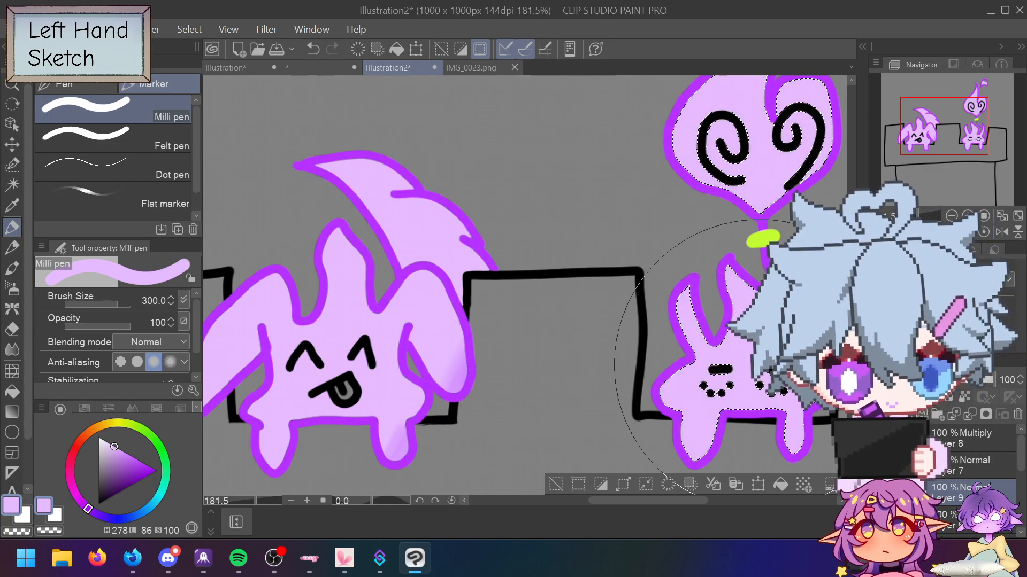
key(bracketleft)
key(bracketleft)
key(bracketleft)
key(bracketleft)
key(bracketleft)
key(bracketleft)
key(bracketleft)
key(bracketleft)
key(bracketleft)
key(bracketleft)
key(bracketleft)
key(bracketleft)
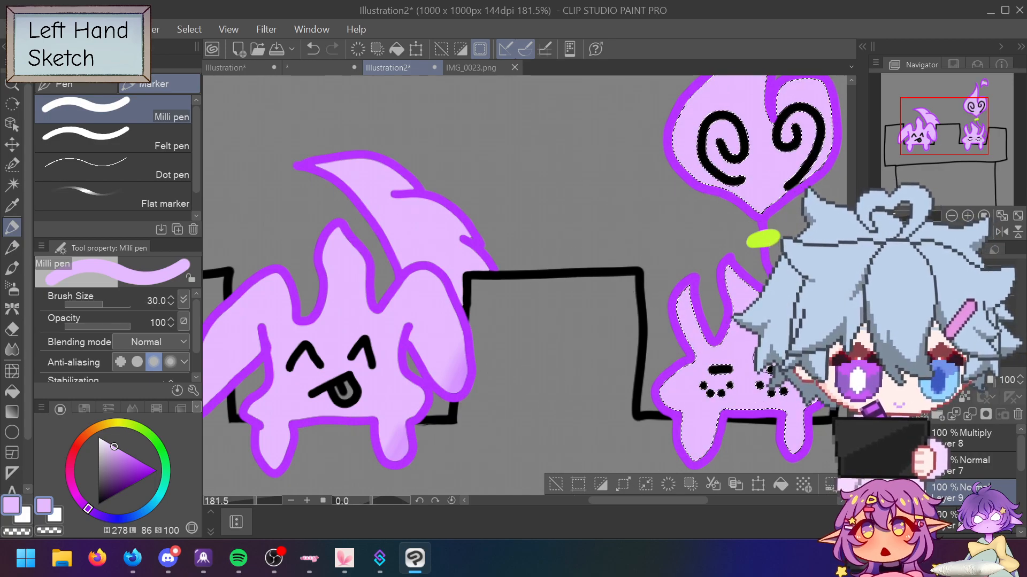
Step: Add a new layer above the fill and sample lilac from the IMG_0023.png palette
click(960, 417)
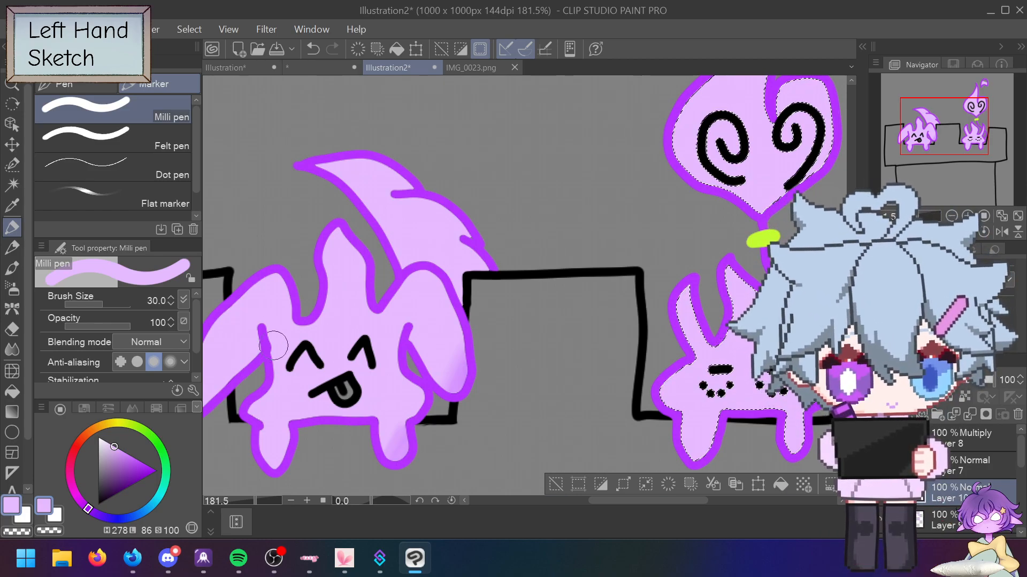
click(471, 67)
alt+click(306, 486)
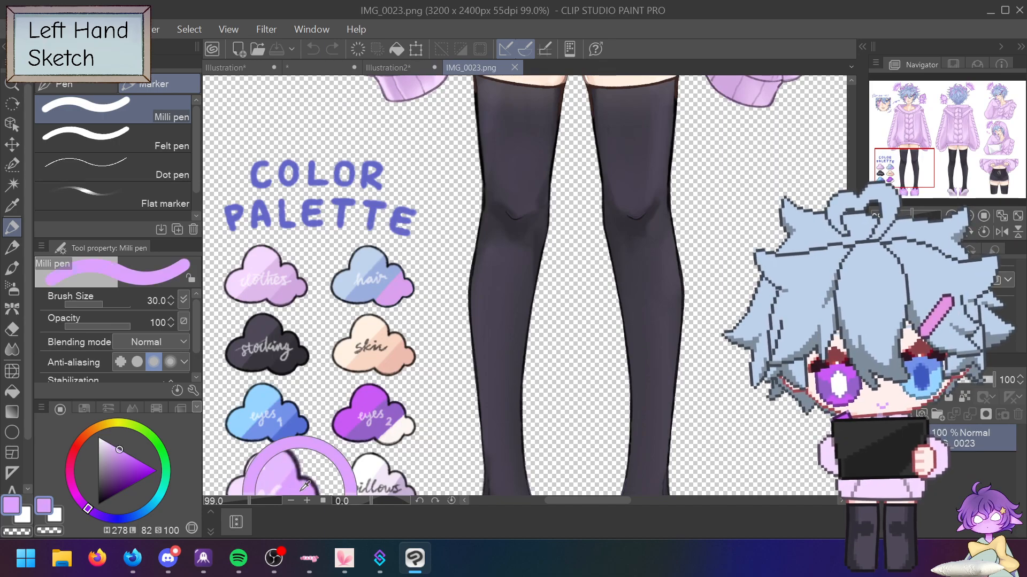
click(393, 66)
key(bracketleft)
key(bracketleft)
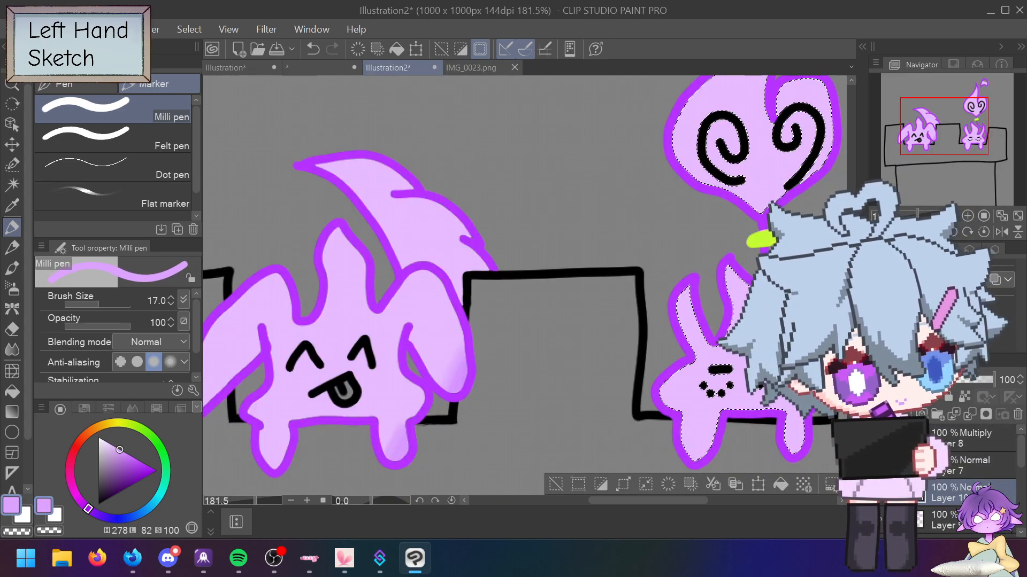
click(927, 379)
Step: Set Layer 10 to Multiply, pick the Blend tool, and deselect the right creature
click(926, 54)
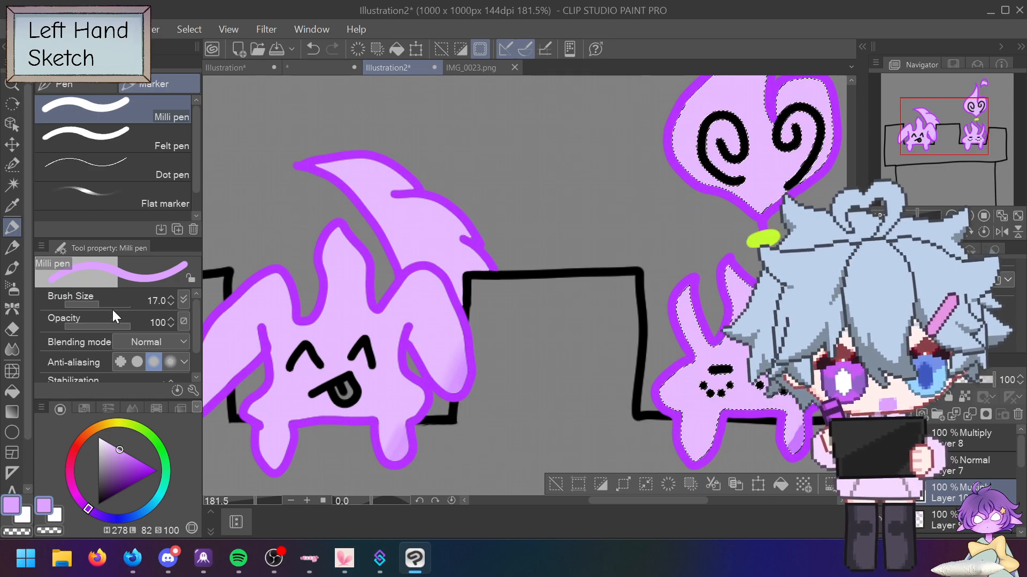
click(12, 349)
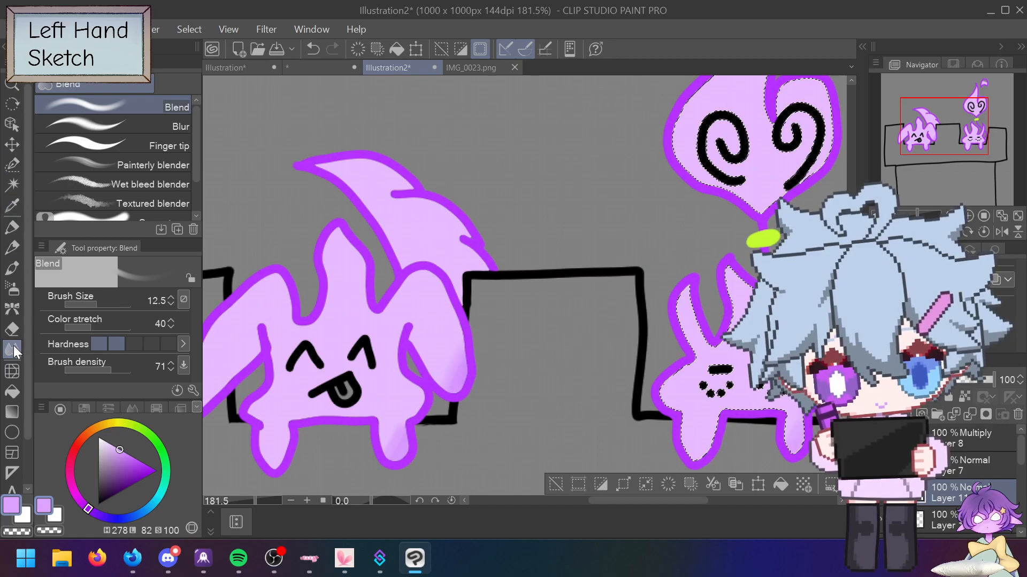
click(557, 489)
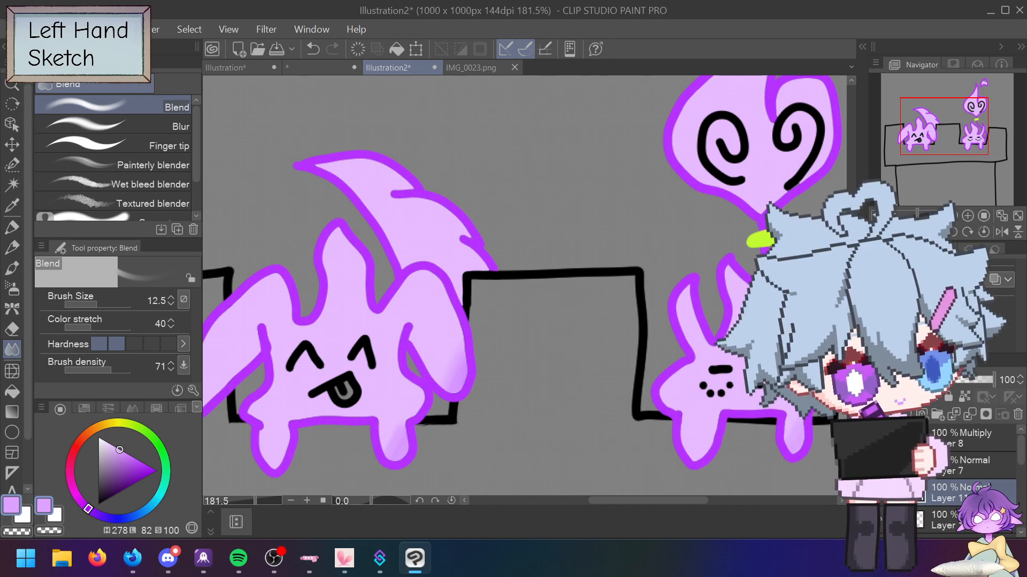
scroll(950, 510, down, 1)
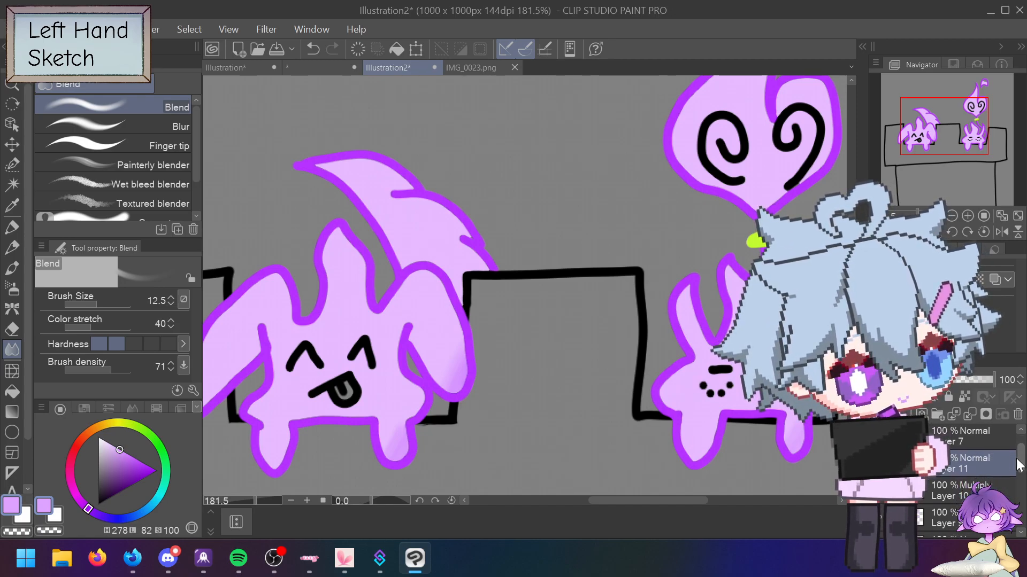
Step: On the layer below Layer 9, erase the dots on the right creature's face
click(880, 518)
click(880, 517)
drag(1023, 459, 1023, 477)
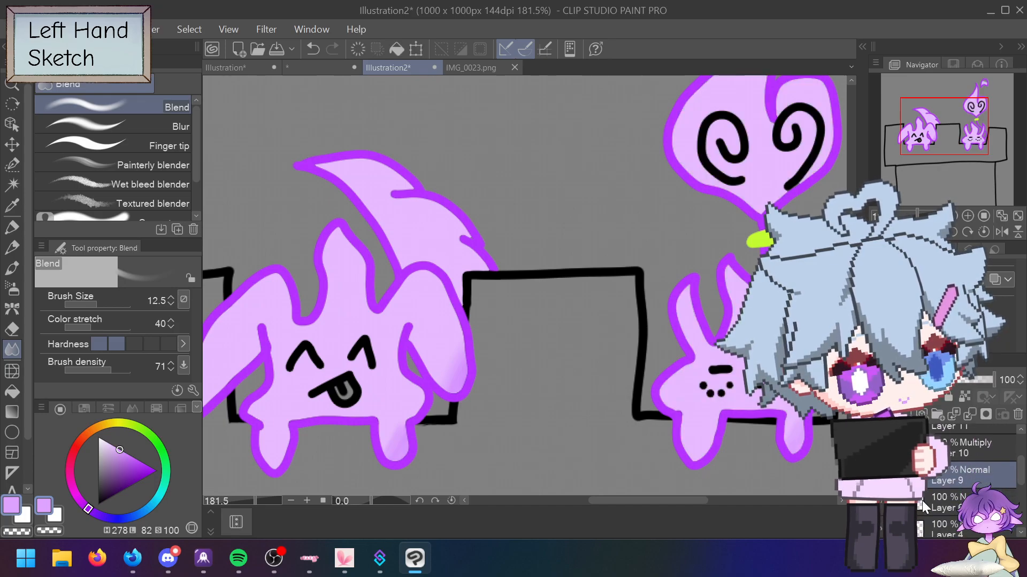
click(924, 499)
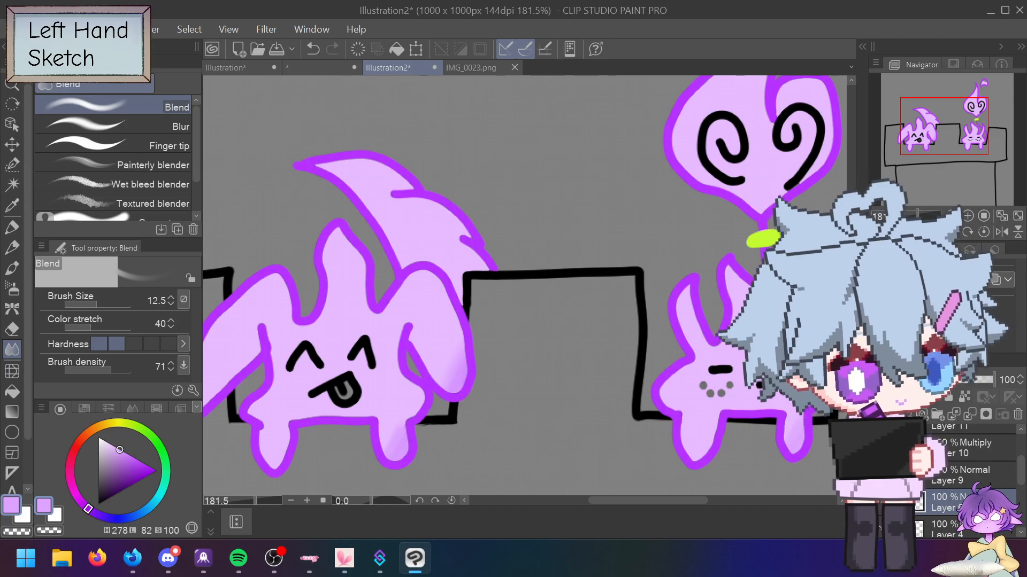
key(ctrl+z)
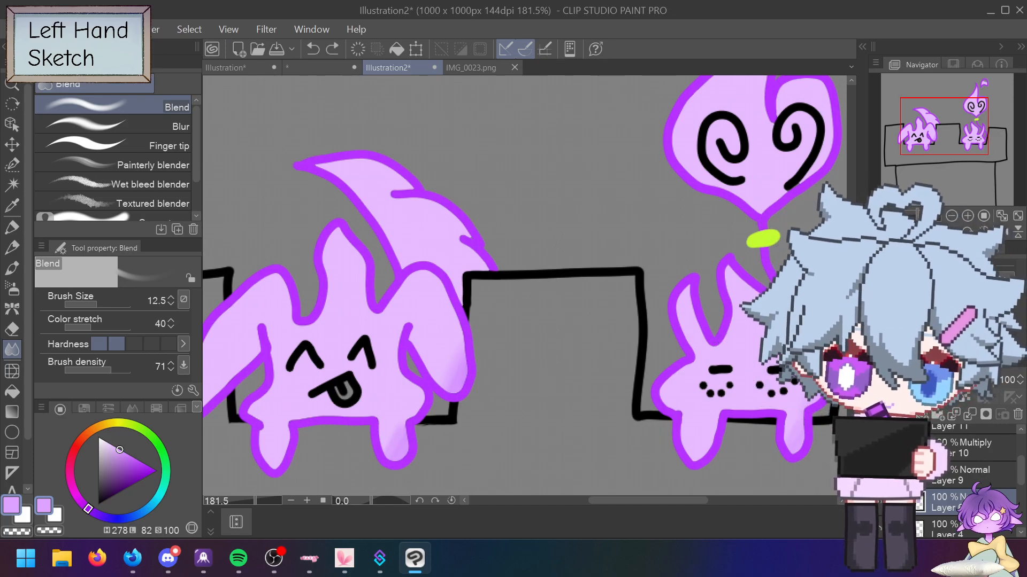
key(e)
click(711, 392)
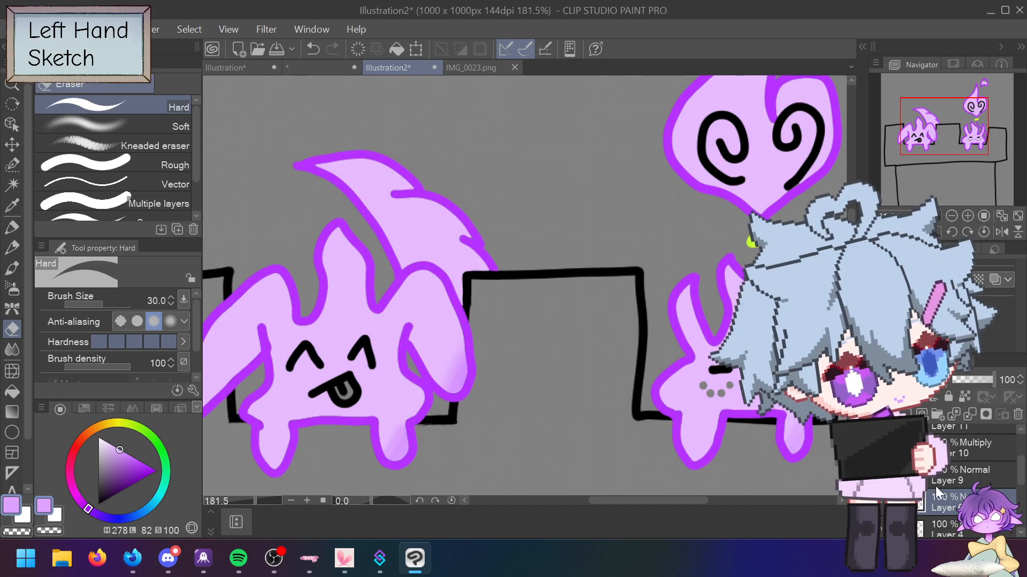
Step: On Layer 9, paint lavender over the small creature's grey mouth with the pen
click(881, 503)
click(881, 503)
click(957, 479)
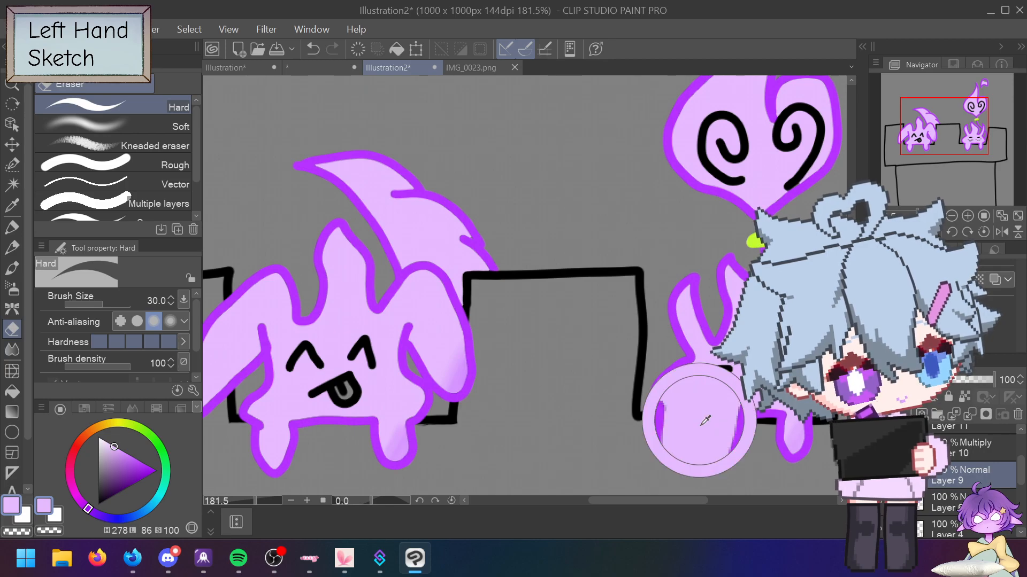
click(12, 228)
drag(710, 395, 735, 389)
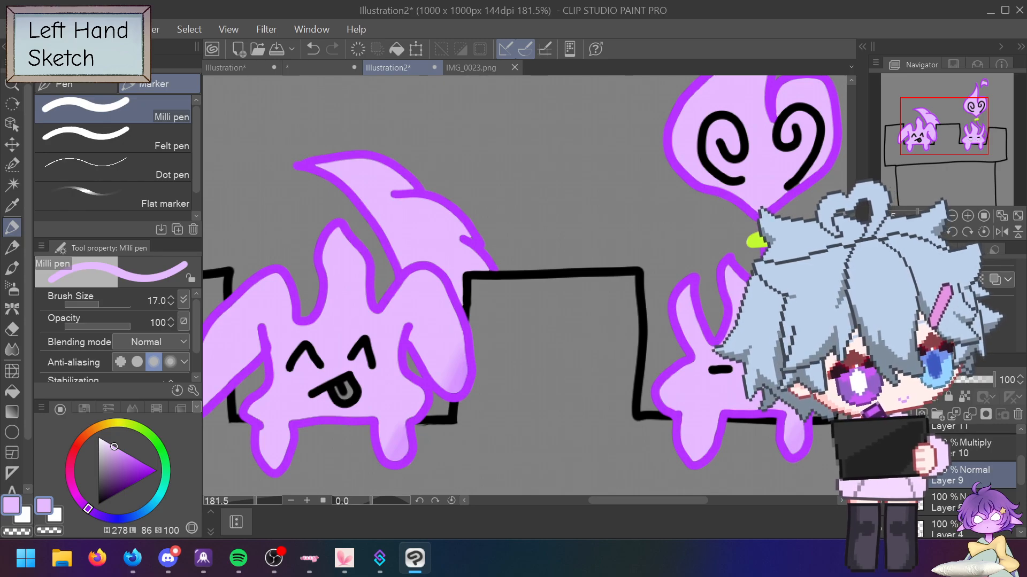
Step: Make Layer 11 active and set the drawing colour to black
drag(1020, 477, 1020, 464)
click(981, 463)
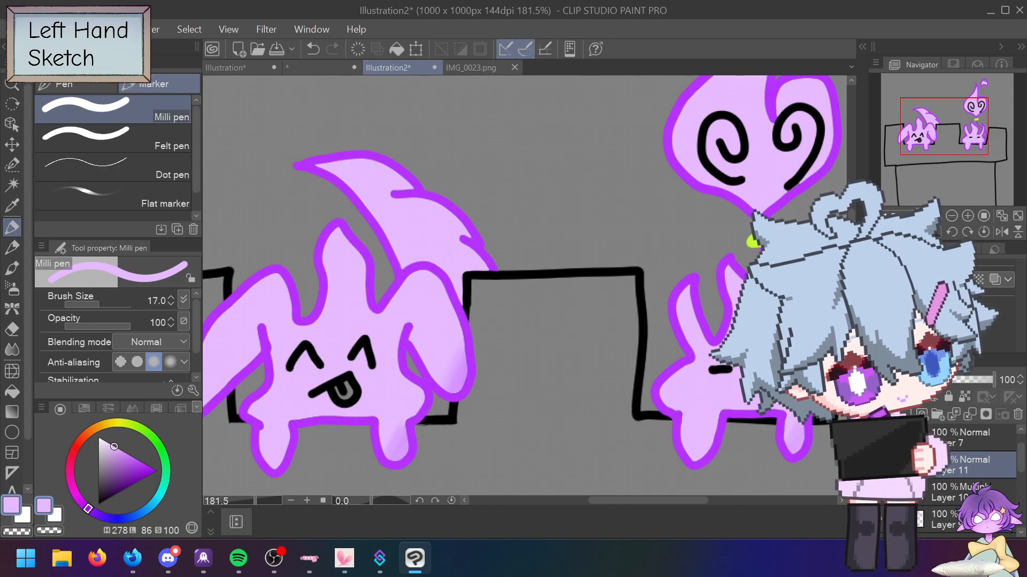
click(106, 492)
click(98, 505)
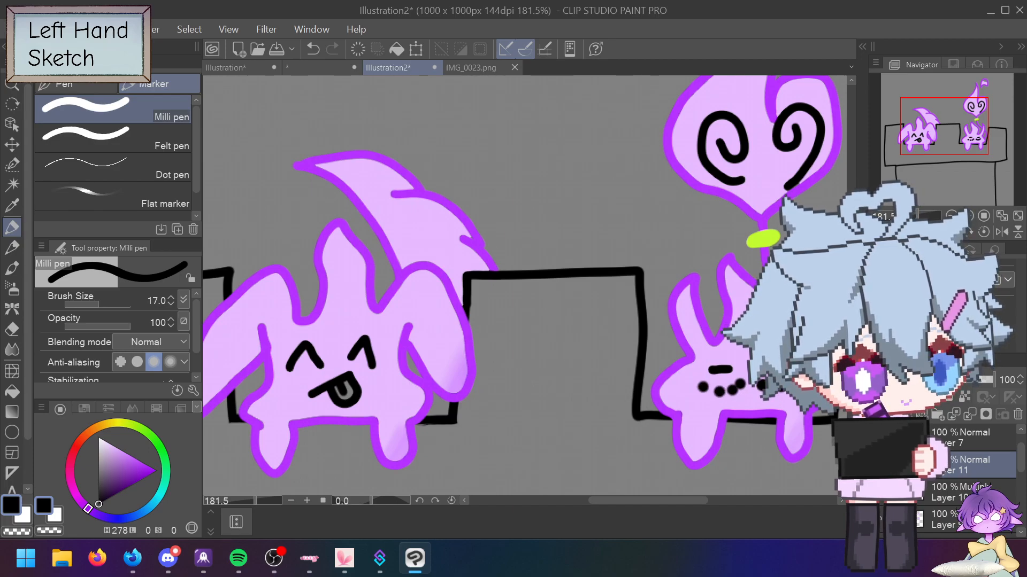
Step: Sample the outline purple and try smudging the cheek dots, then undo the smudge
alt+click(778, 414)
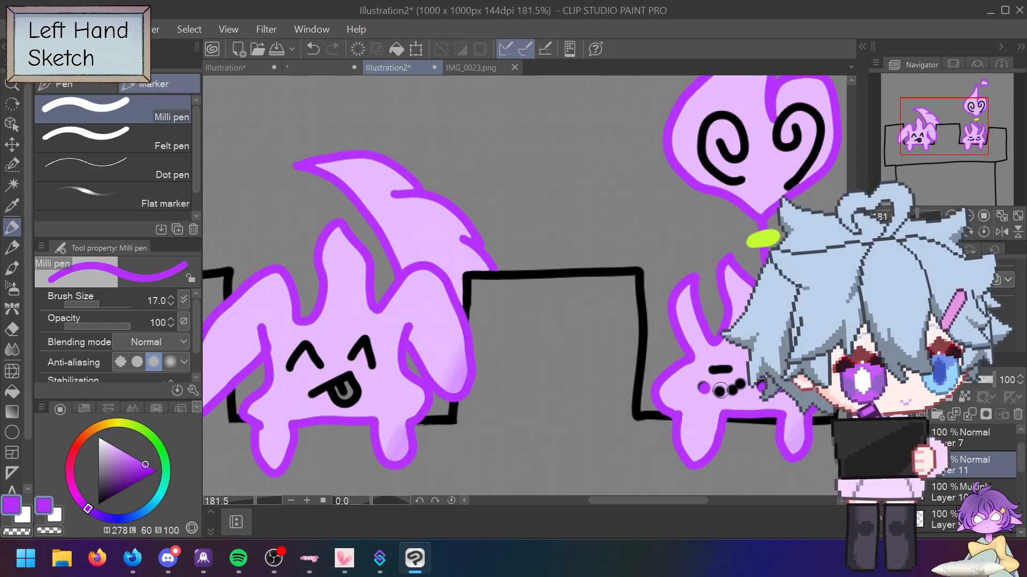
click(12, 348)
drag(713, 393, 706, 388)
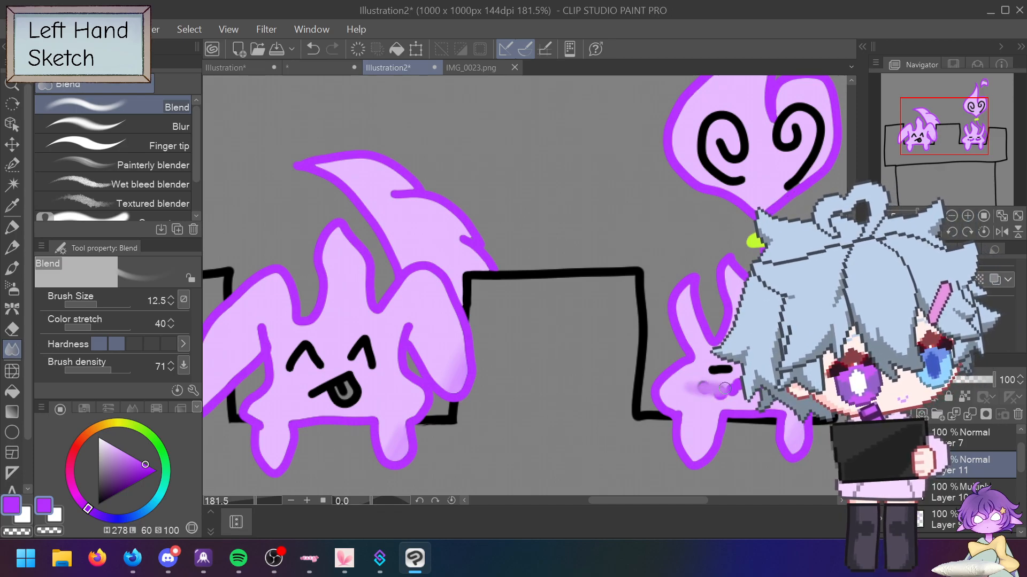
key(ctrl+z)
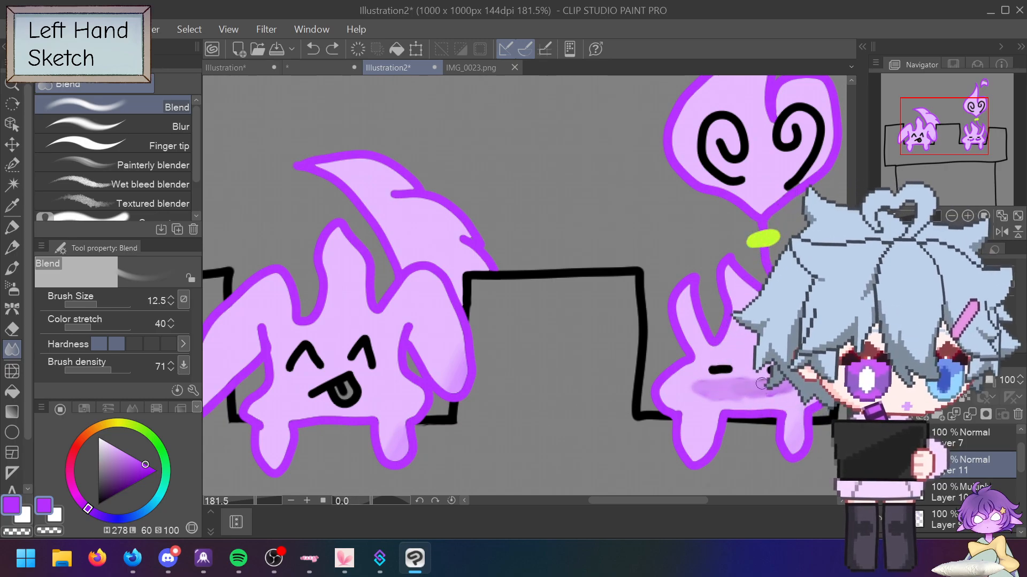
key(ctrl+z)
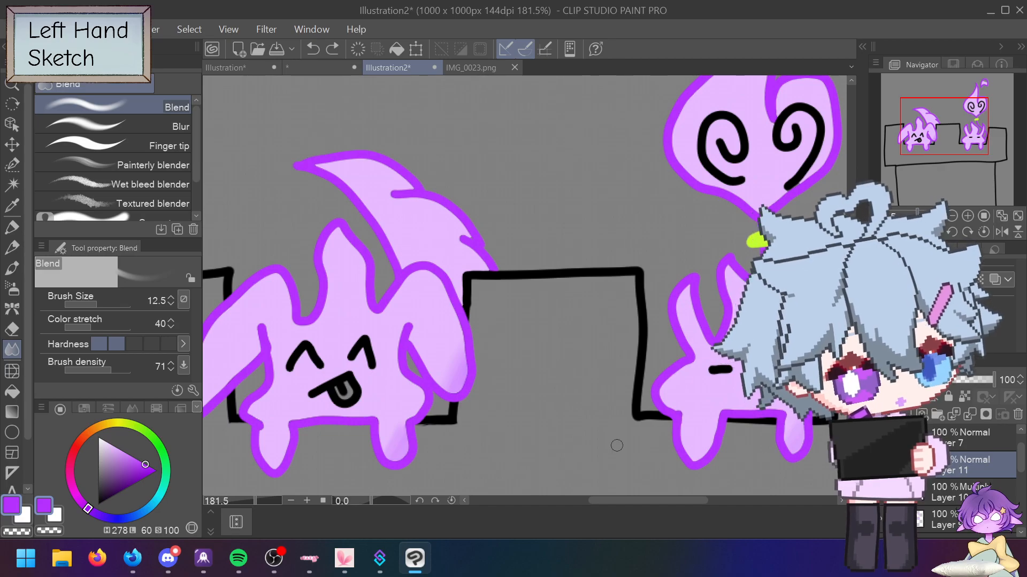
Step: Draw the cheek blush with a darker purple pen at size 17, undoing a stray stroke
click(21, 224)
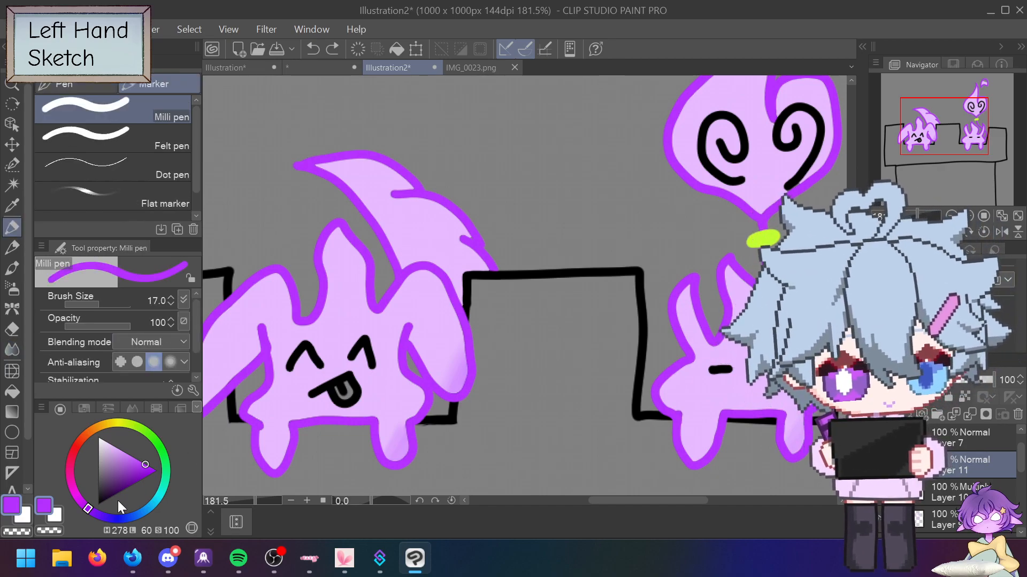
drag(145, 463, 128, 480)
mouse_move(91, 302)
mouse_down()
mouse_move(78, 307)
mouse_move(89, 303)
mouse_up()
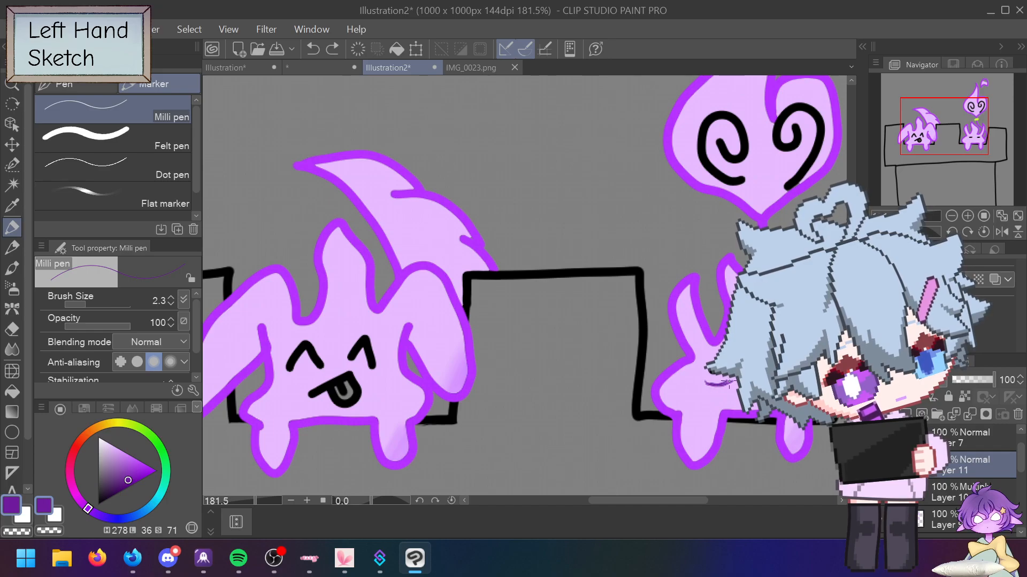
click(11, 351)
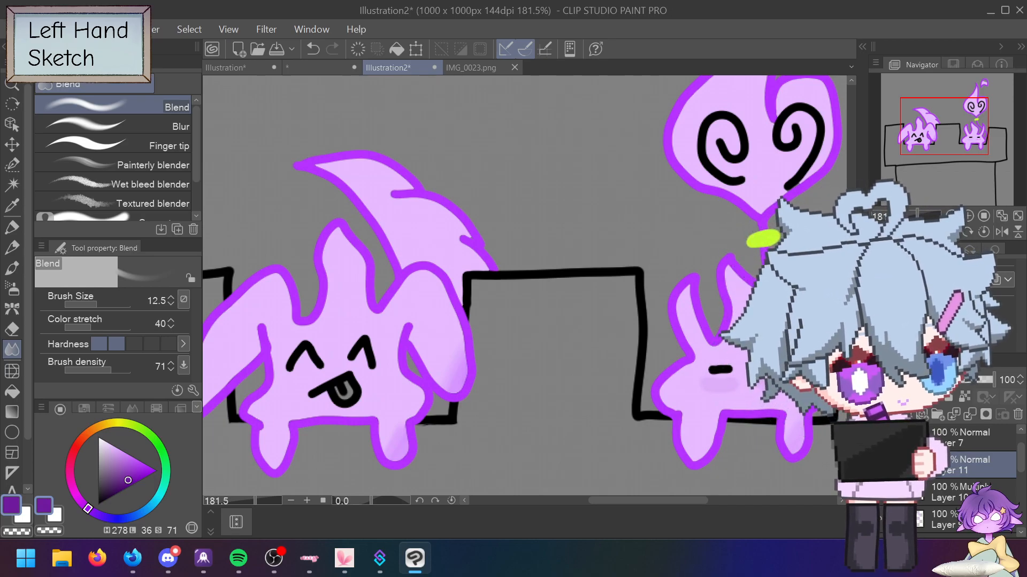
click(12, 227)
drag(88, 304, 97, 305)
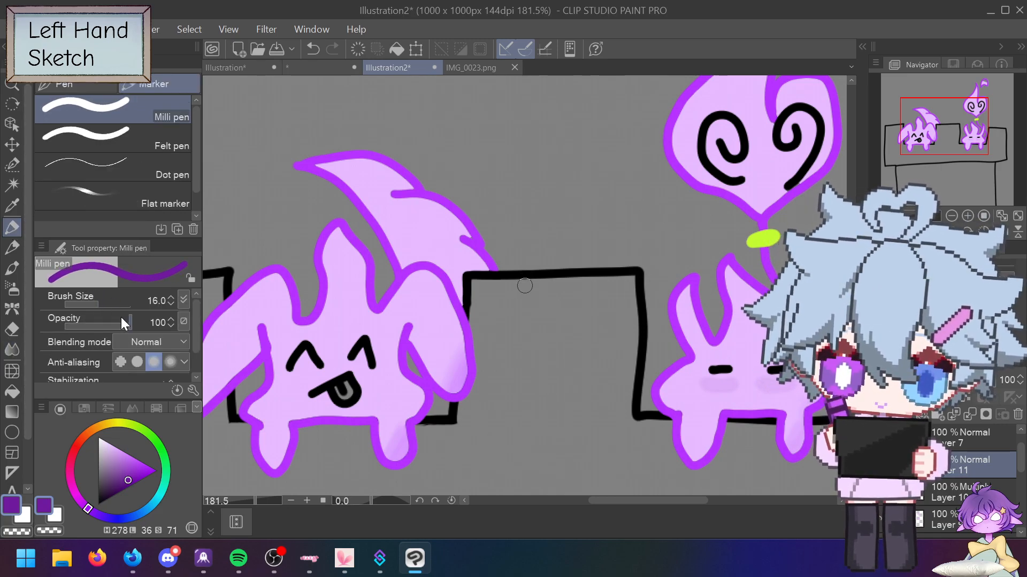
click(171, 297)
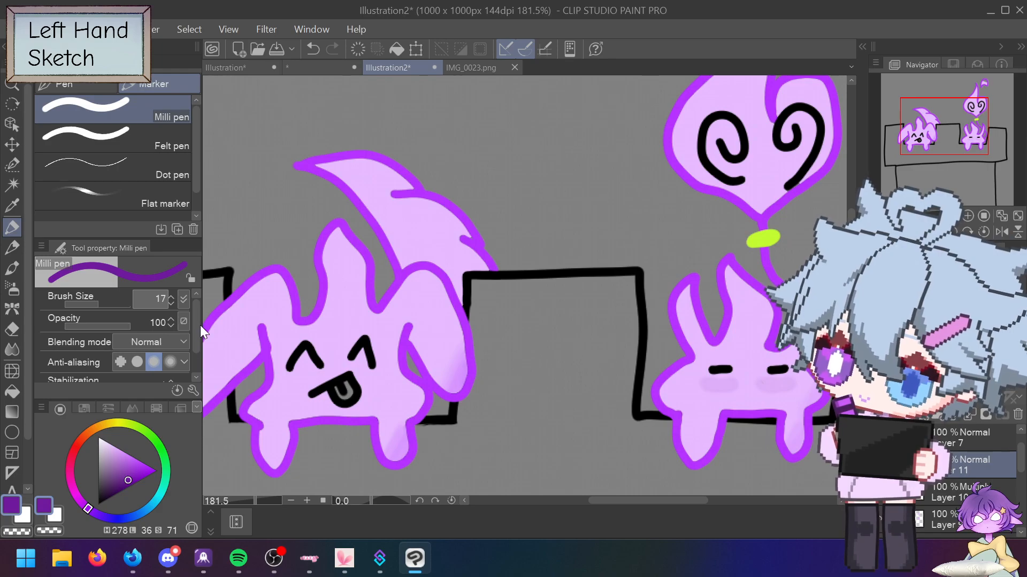
drag(494, 274, 501, 305)
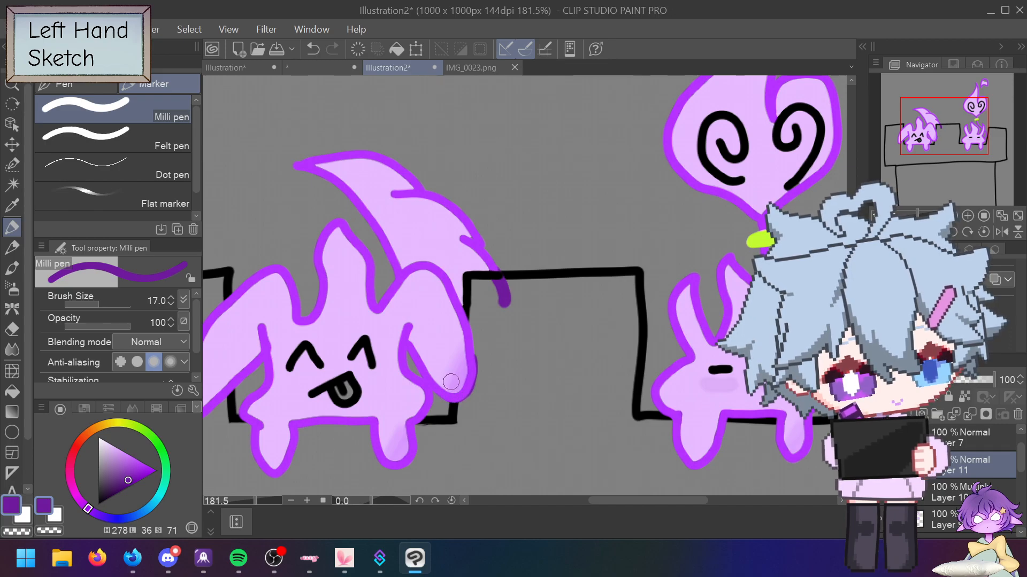
key(ctrl+z)
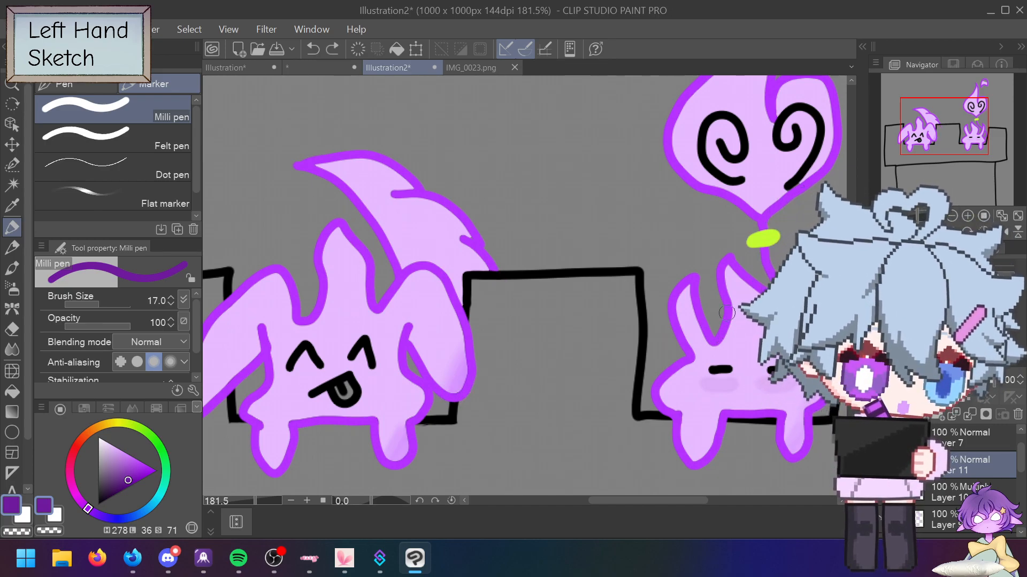
key(ctrl+alt+0)
Step: Auto-select the top ear's inner area and fill it lavender on Layer 9, then deselect
key(ctrl+plus)
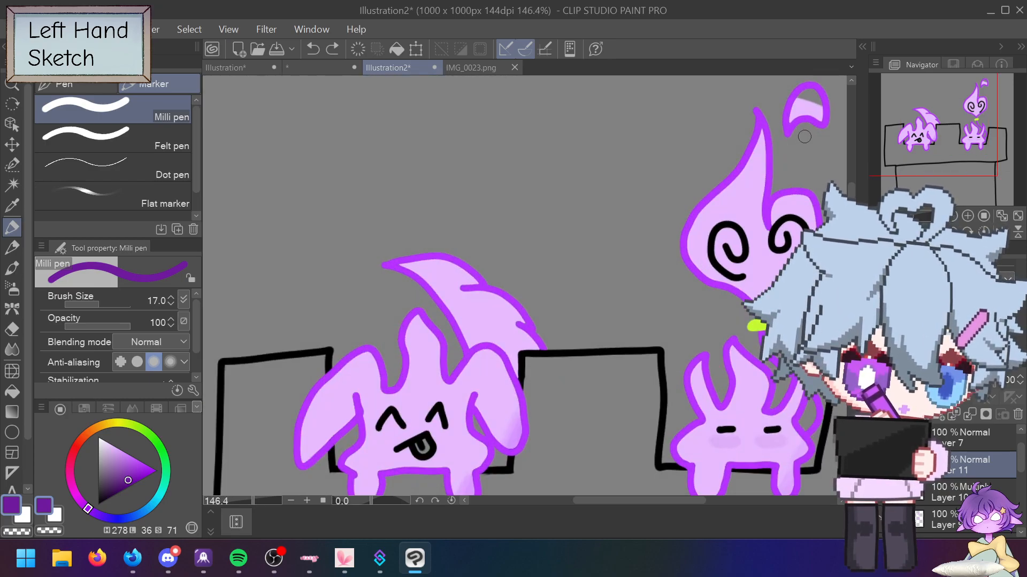
scroll(805, 114, up, 2)
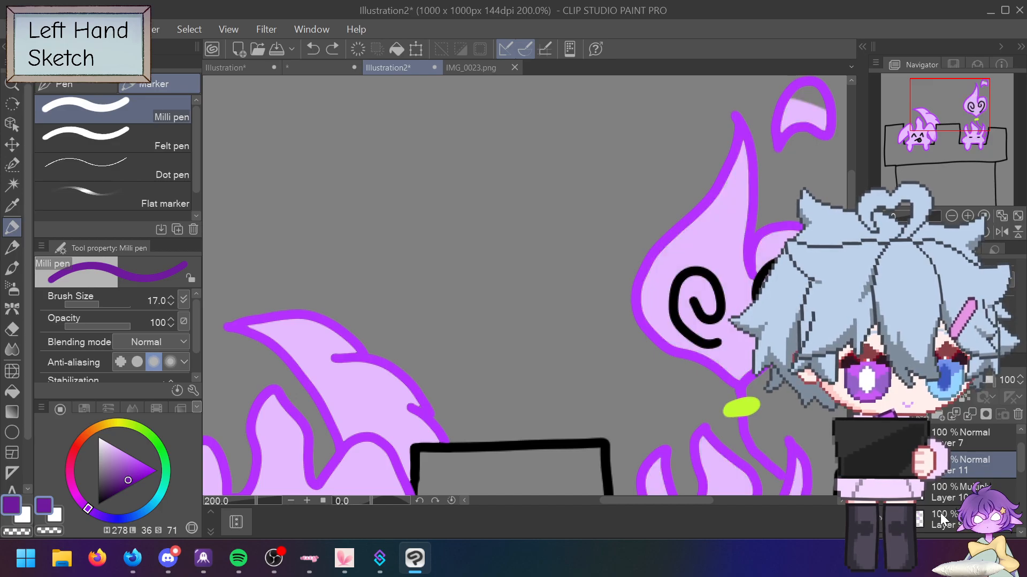
scroll(1020, 466, down, 2)
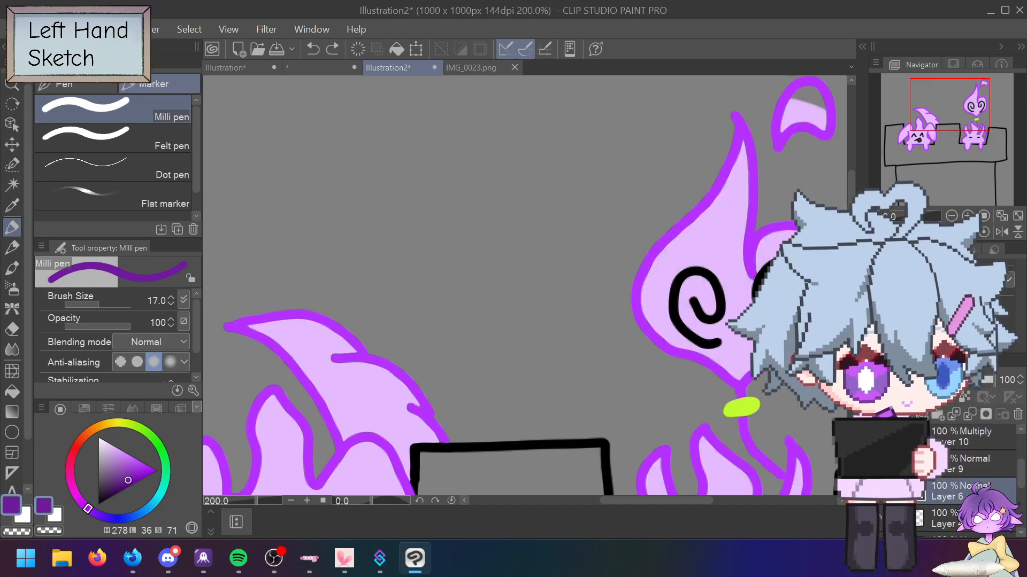
key(w)
click(798, 120)
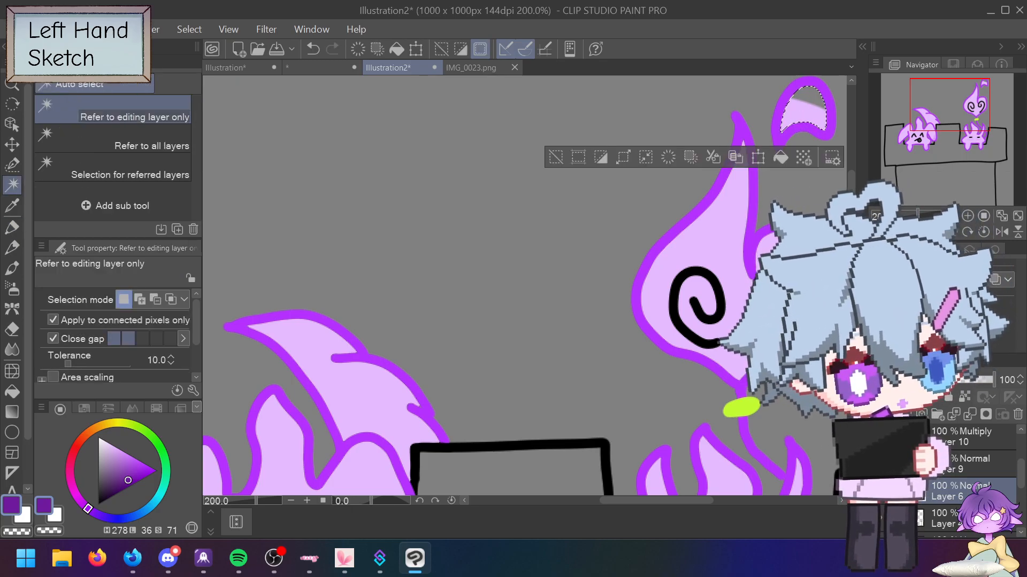
click(967, 464)
alt+click(792, 119)
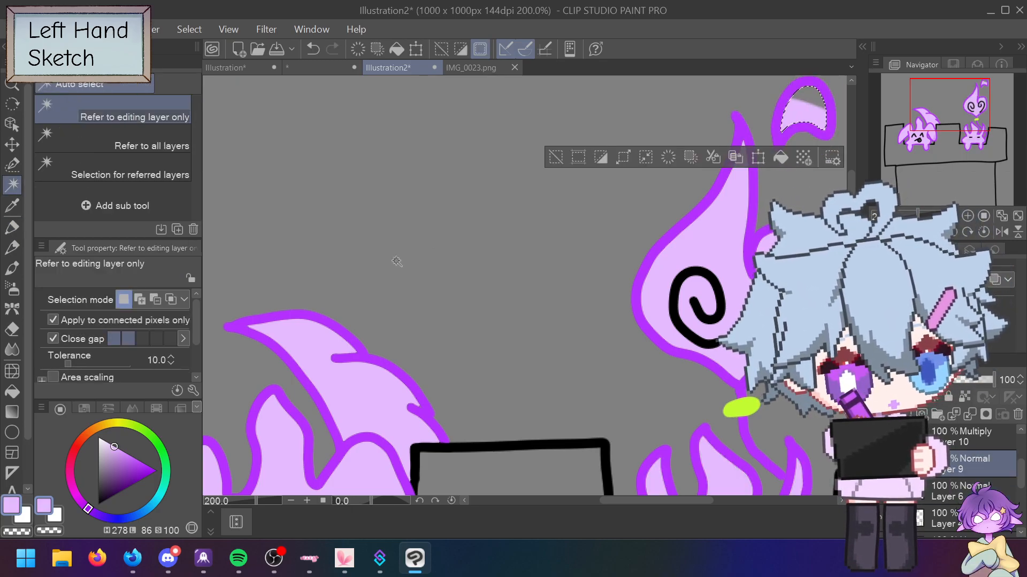
click(11, 229)
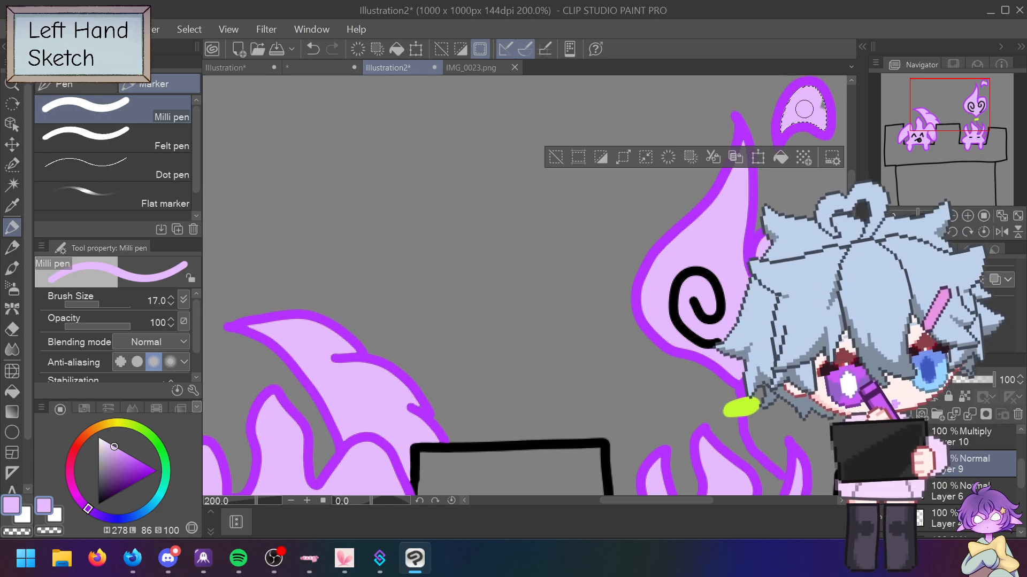
click(556, 157)
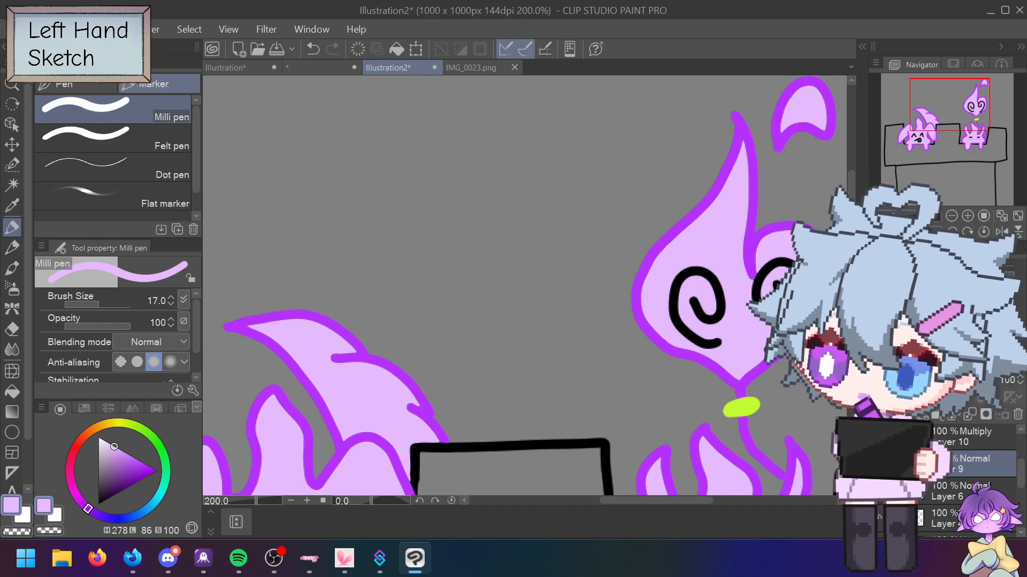
scroll(577, 217, down, 3)
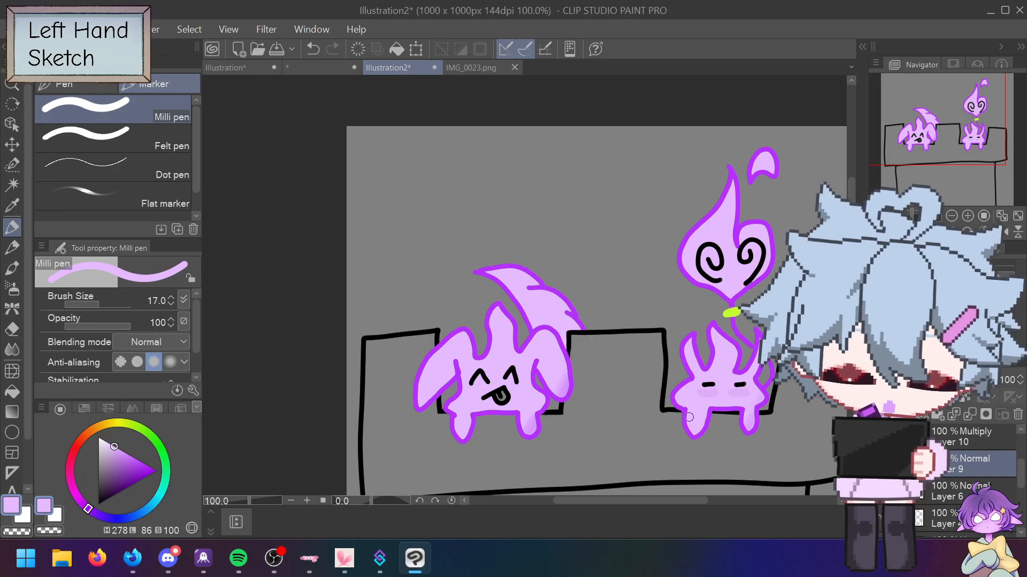
scroll(690, 417, down, 1)
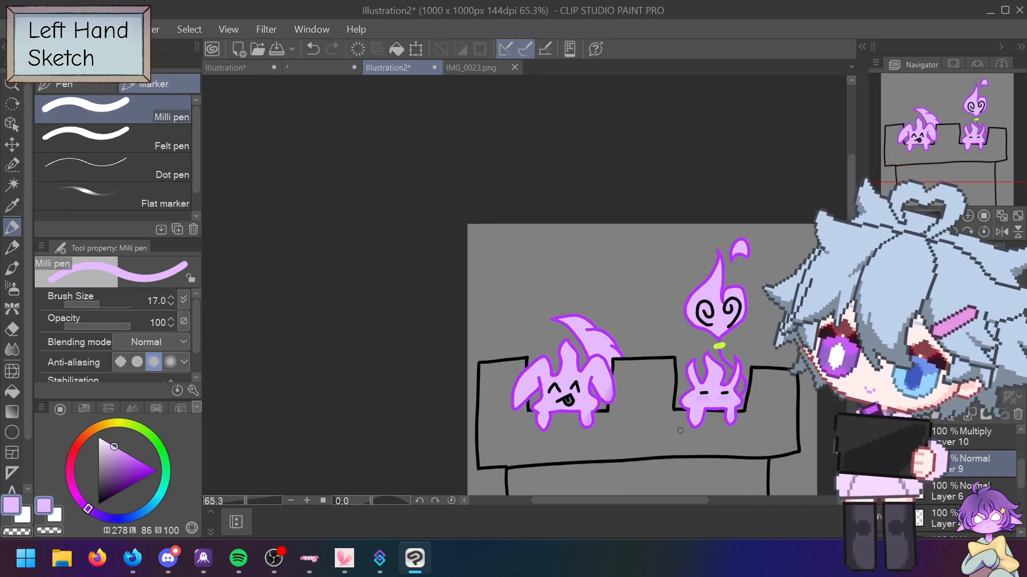
scroll(631, 284, down, 3)
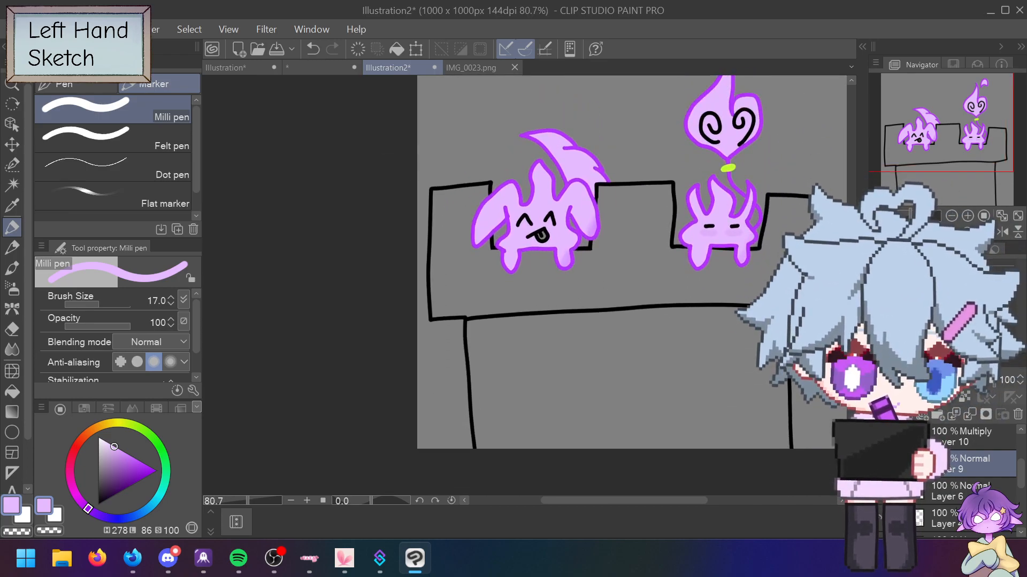
Step: On Layer 5, delete the black castle line art, then undo to restore it
scroll(631, 278, down, 2)
scroll(631, 278, up, 1)
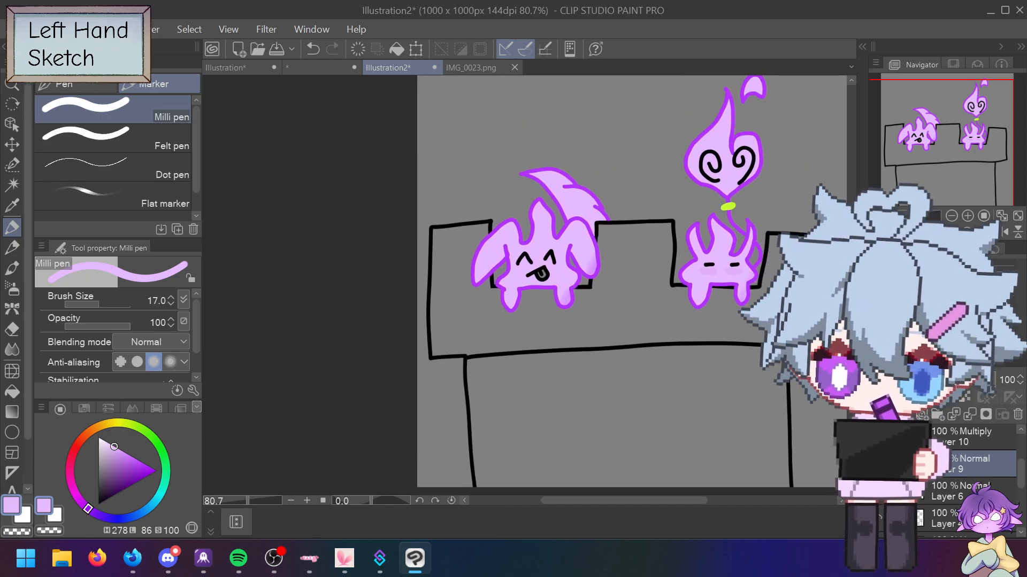
scroll(694, 278, down, 1)
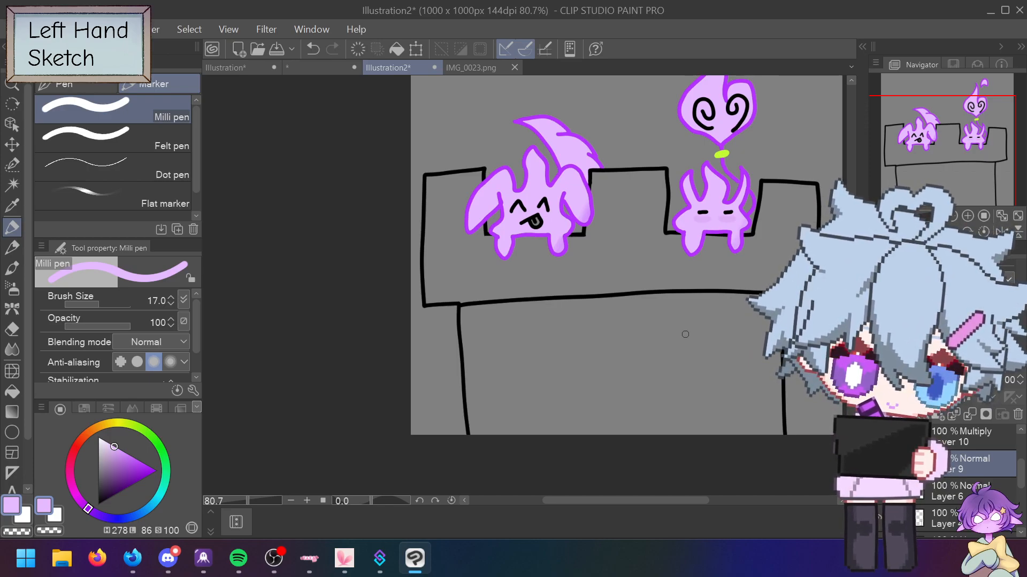
scroll(973, 471, down, 3)
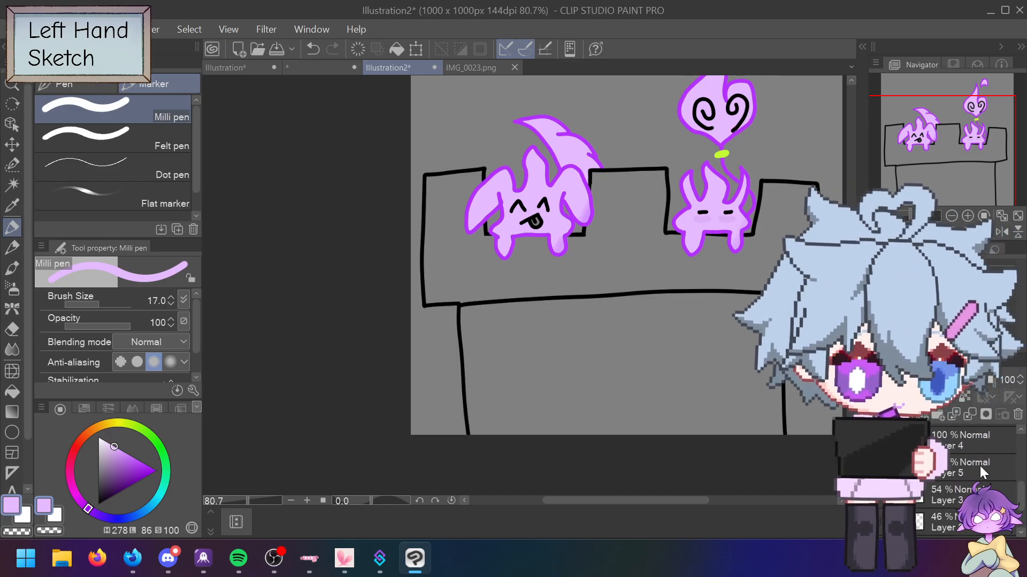
click(973, 468)
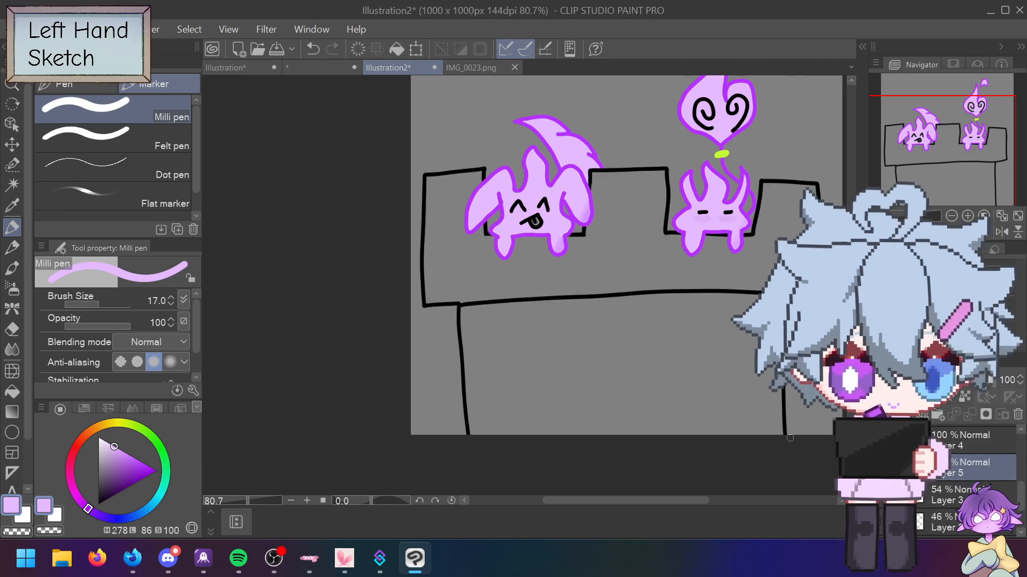
key(Delete)
key(ctrl+z)
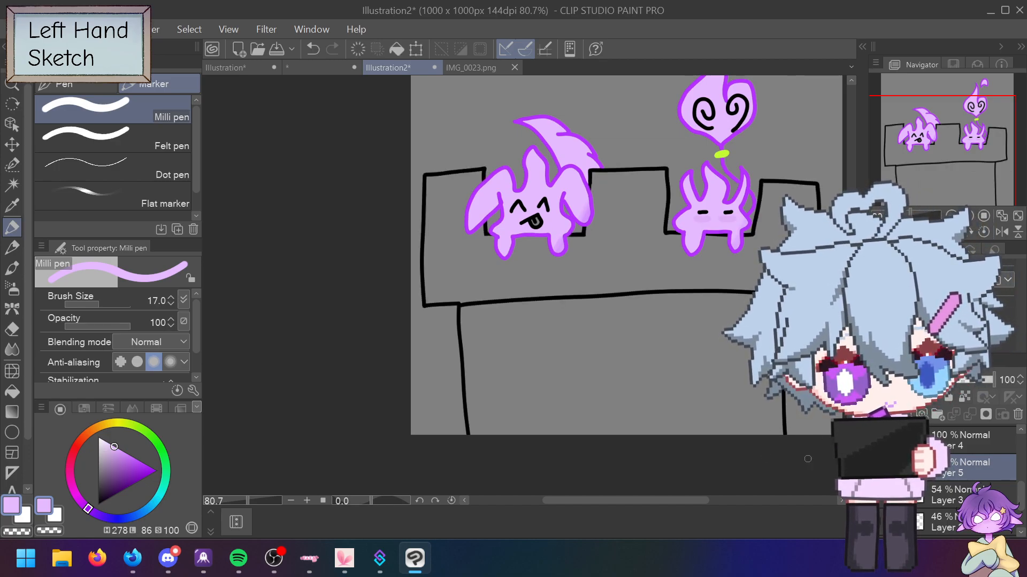
click(12, 184)
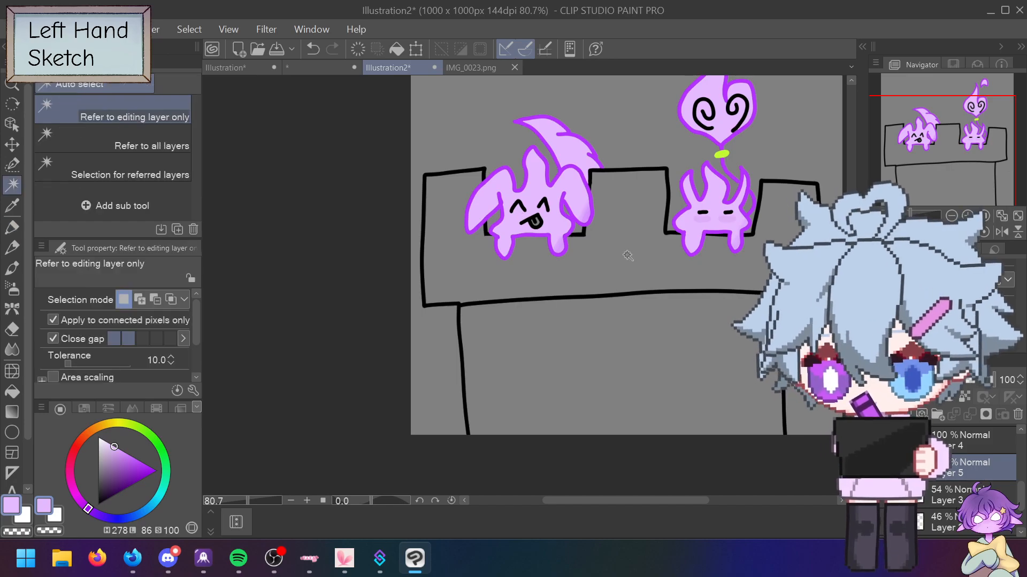
Step: Select the castle wall interior, set the pen to size 68, and sample the IMG_0023.png stocking colour
click(611, 258)
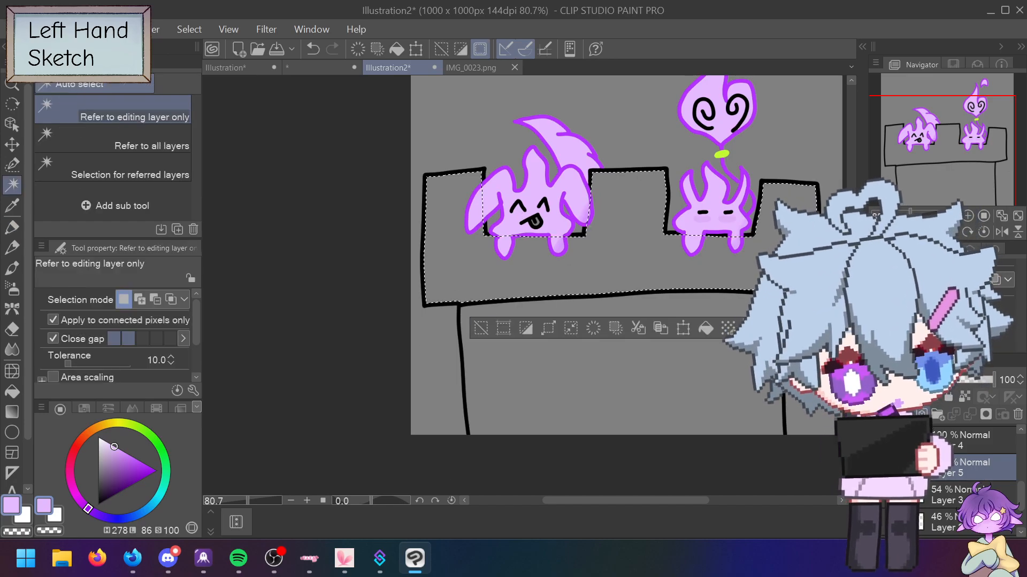
click(12, 228)
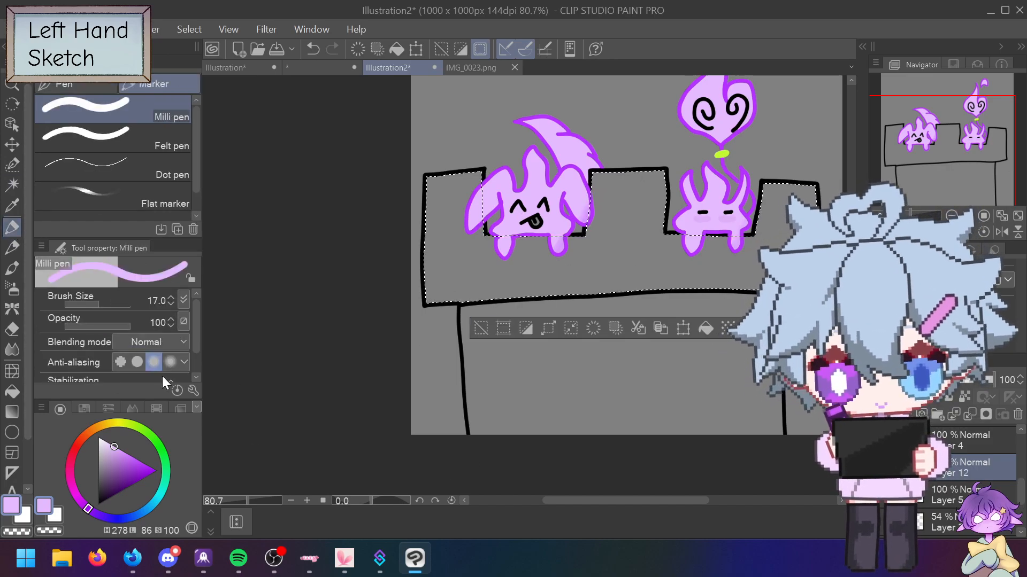
drag(103, 300, 109, 299)
click(471, 68)
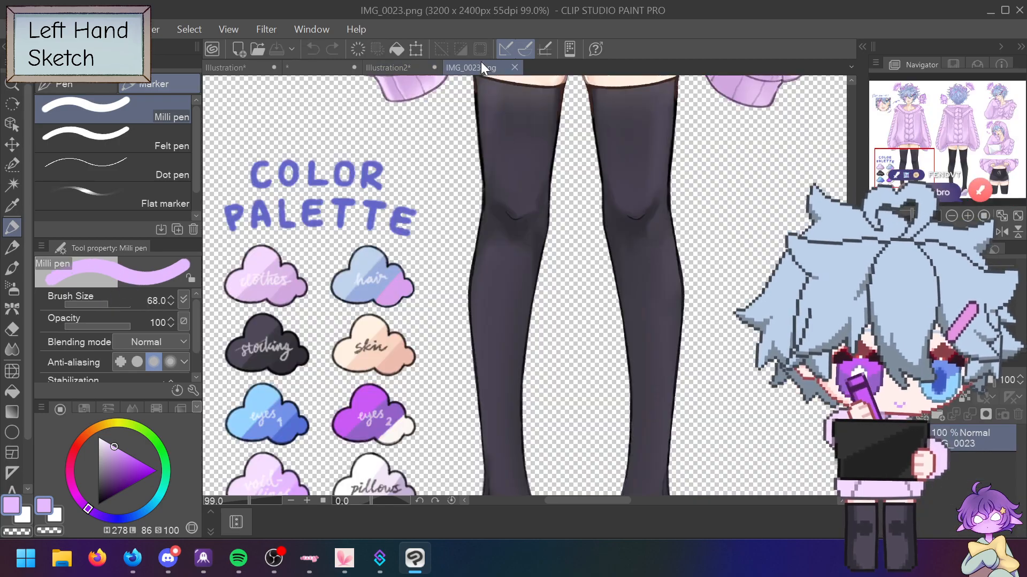
scroll(524, 285, down, 2)
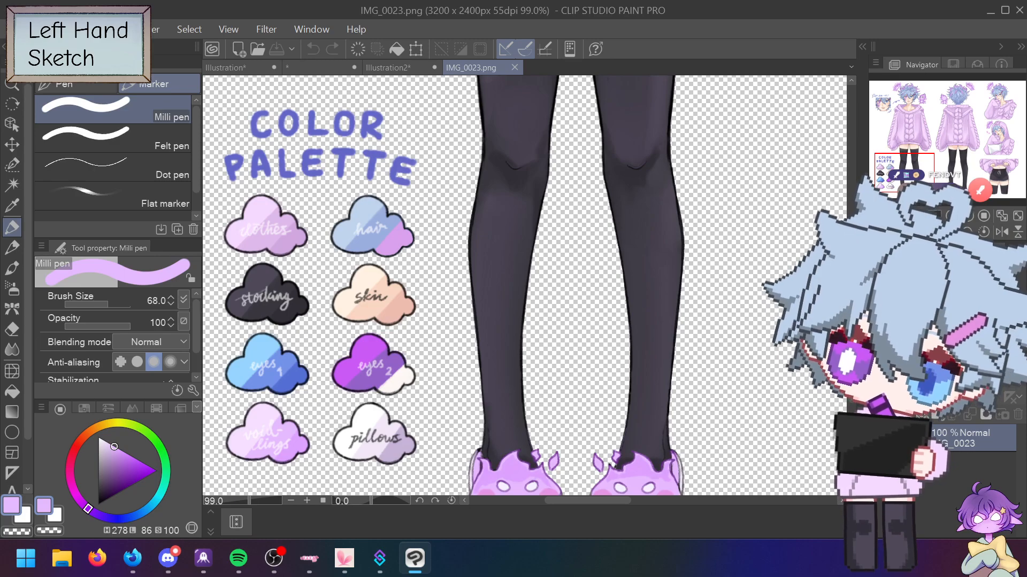
alt+click(281, 279)
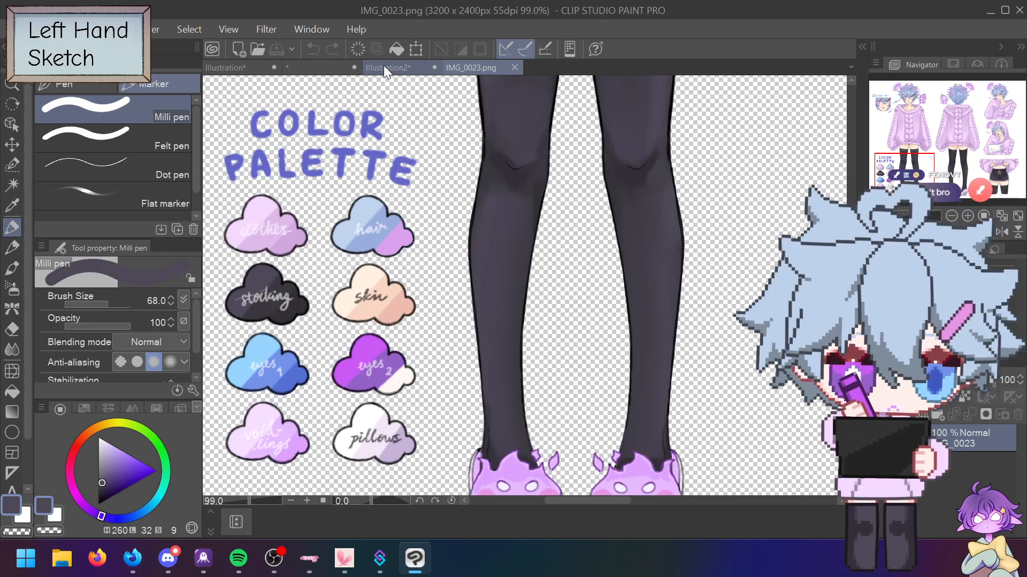
click(384, 67)
Step: Paint the selected wall dark grey-purple, then resample the stocking colour from IMG_0023.png
mouse_move(434, 177)
mouse_down()
mouse_move(444, 172)
mouse_move(452, 198)
mouse_move(486, 165)
mouse_move(433, 251)
mouse_move(460, 289)
mouse_move(492, 252)
mouse_move(470, 300)
mouse_move(801, 123)
mouse_move(466, 313)
mouse_move(650, 149)
mouse_move(515, 318)
mouse_move(553, 294)
mouse_move(550, 323)
mouse_move(579, 262)
mouse_up()
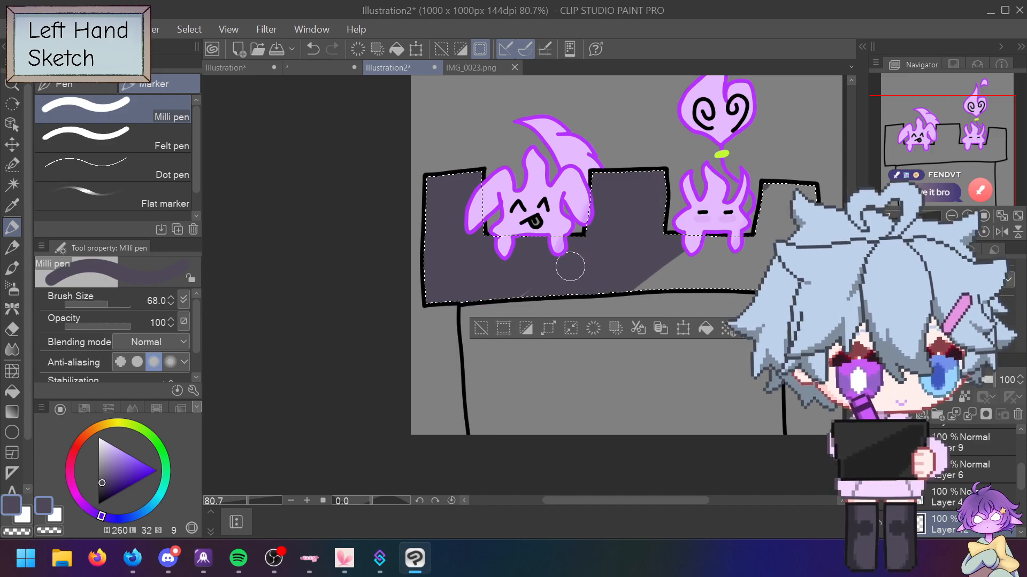
mouse_move(686, 236)
mouse_down()
mouse_move(667, 261)
mouse_move(690, 267)
mouse_move(758, 243)
mouse_up()
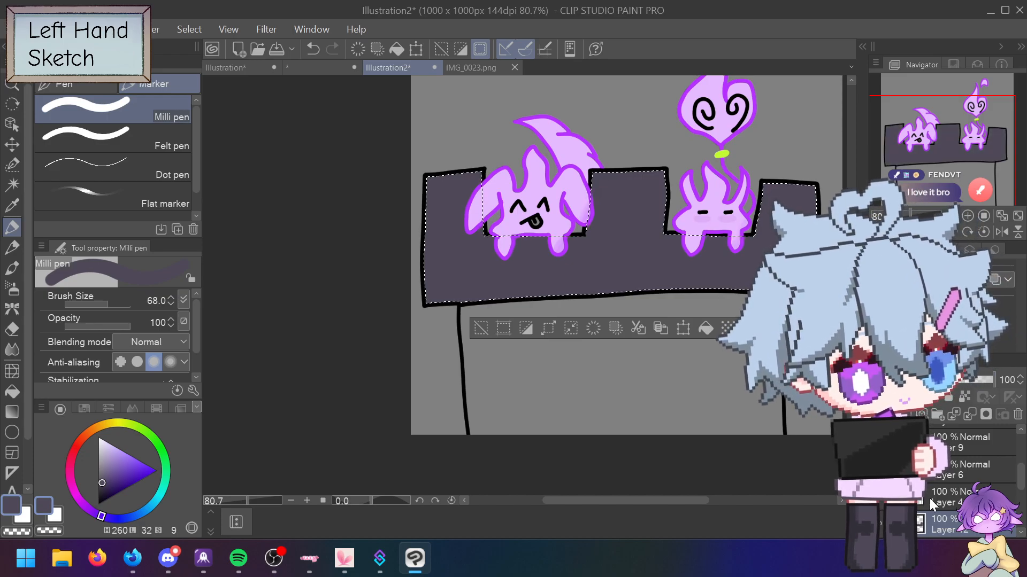
click(471, 67)
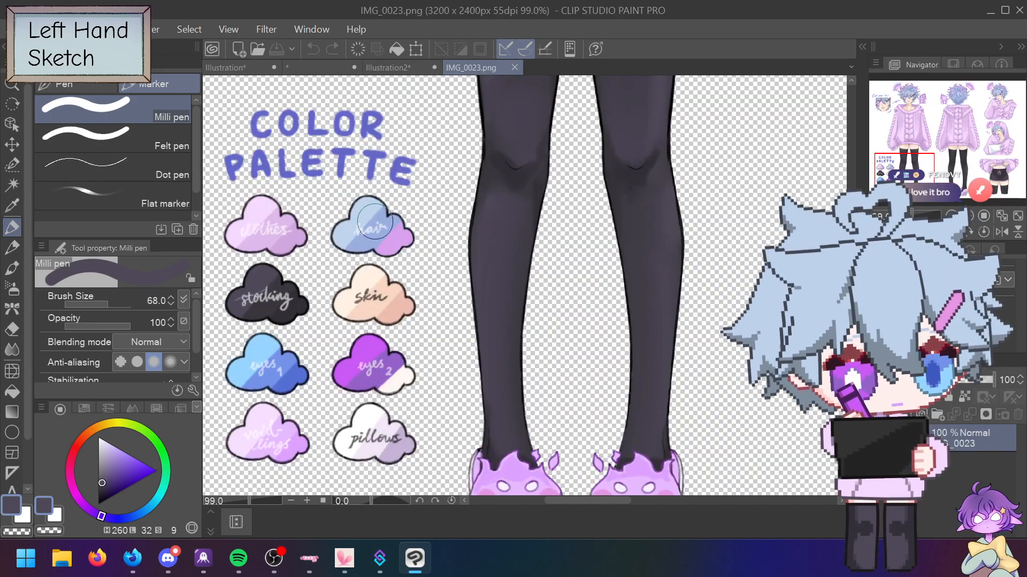
alt+click(293, 283)
click(413, 68)
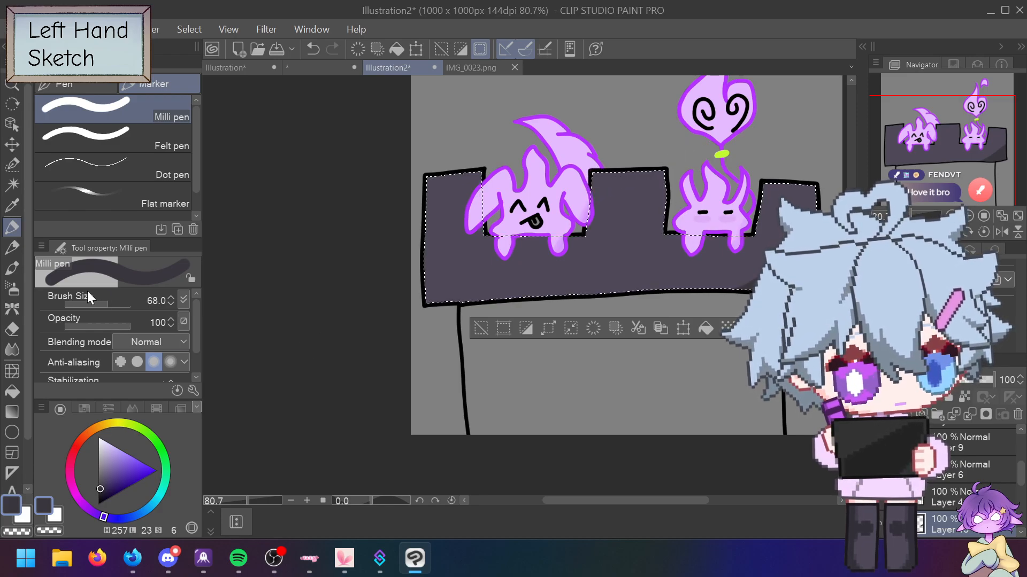
click(12, 349)
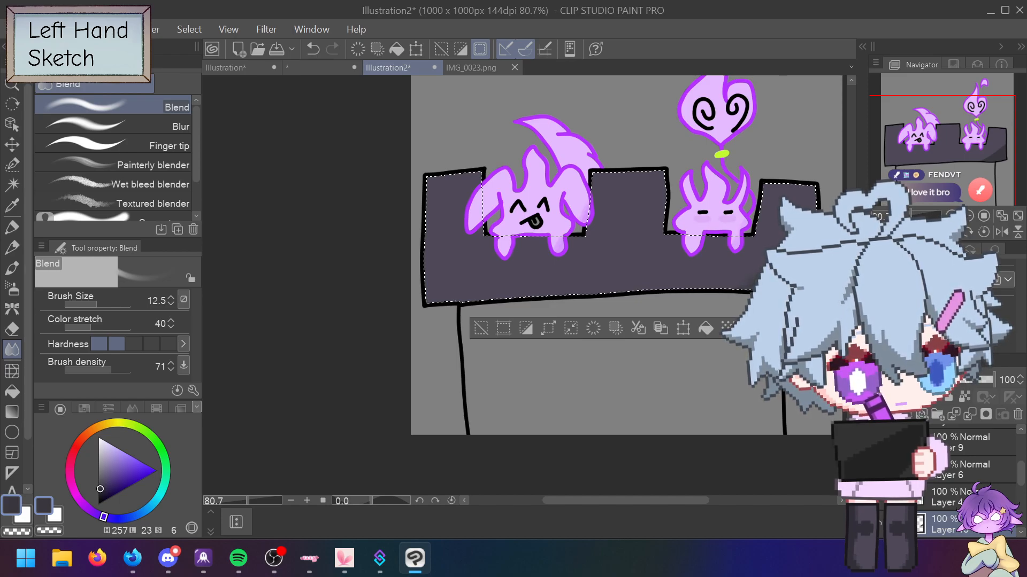
key(bracketright)
key(bracketright)
key(bracketright)
key(bracketright)
key(bracketright)
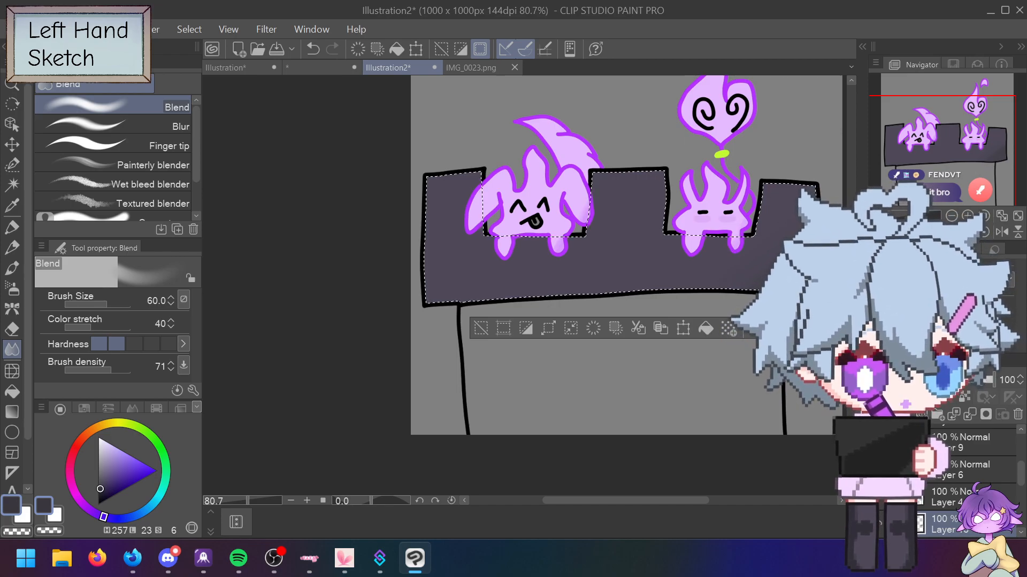
scroll(625, 257, down, 3)
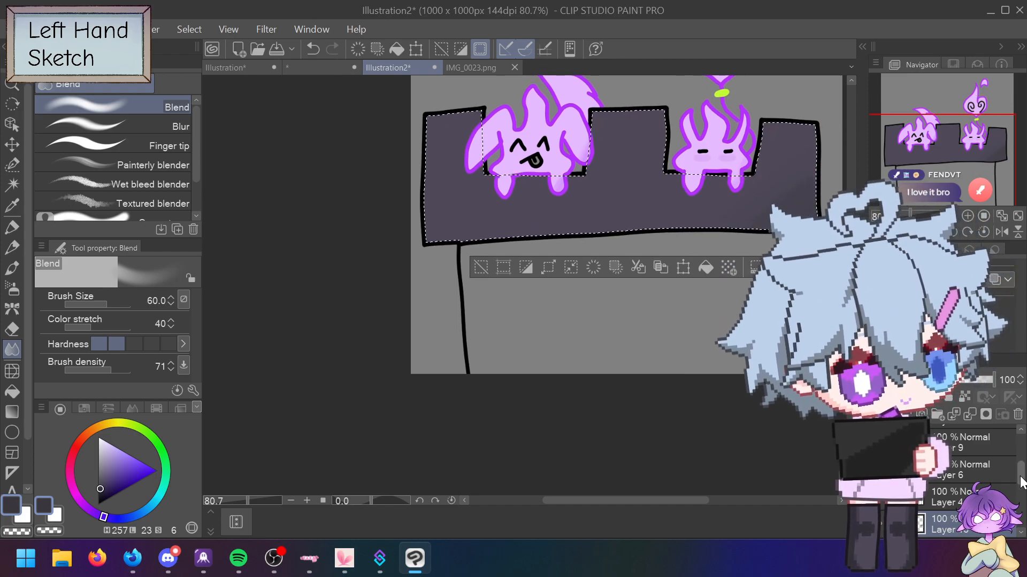
scroll(1022, 480, down, 3)
Step: Select the grey area around the wall, nudge the selection, and invert it
key(w)
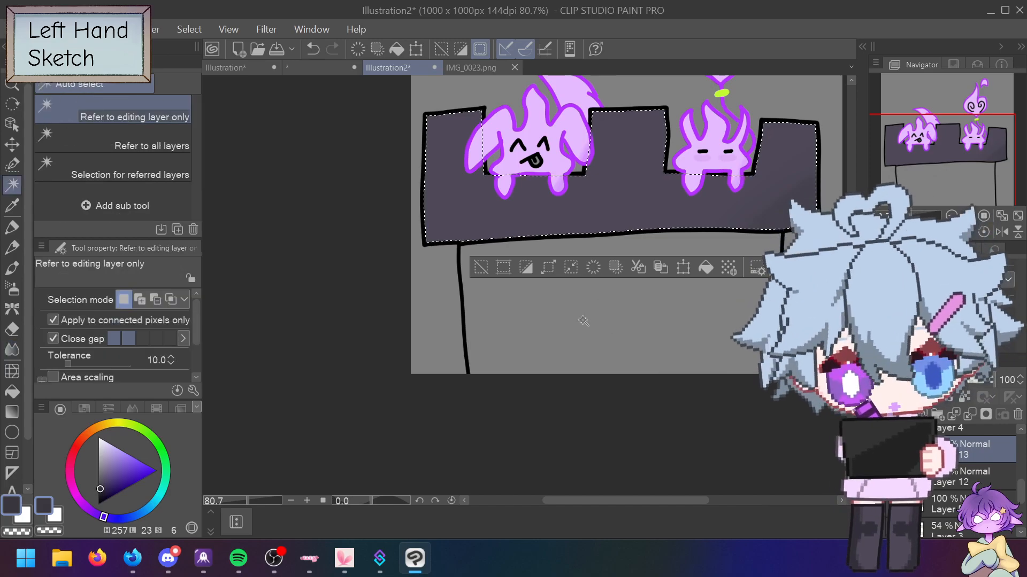
click(599, 317)
click(943, 511)
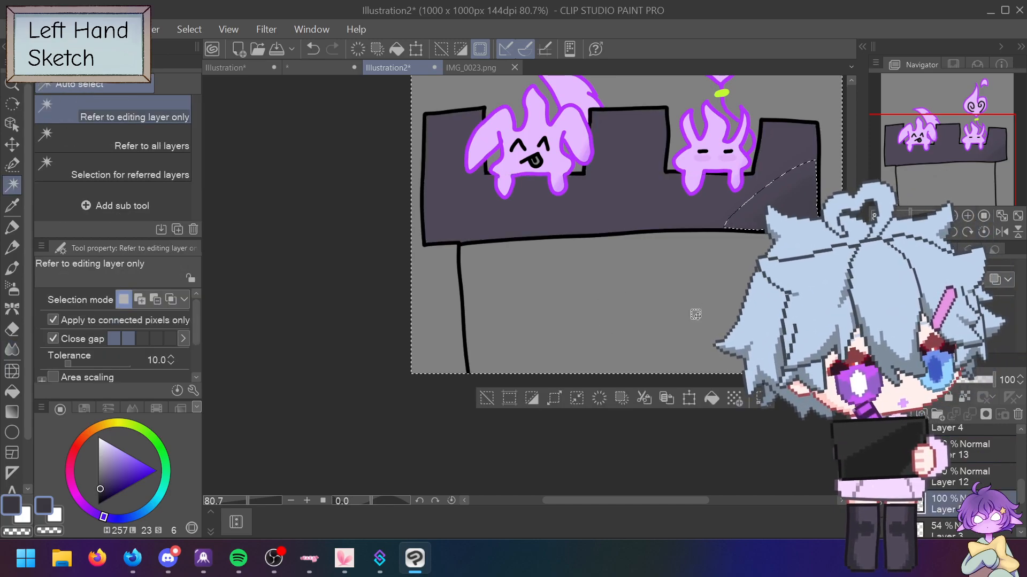
drag(729, 327, 726, 325)
click(500, 398)
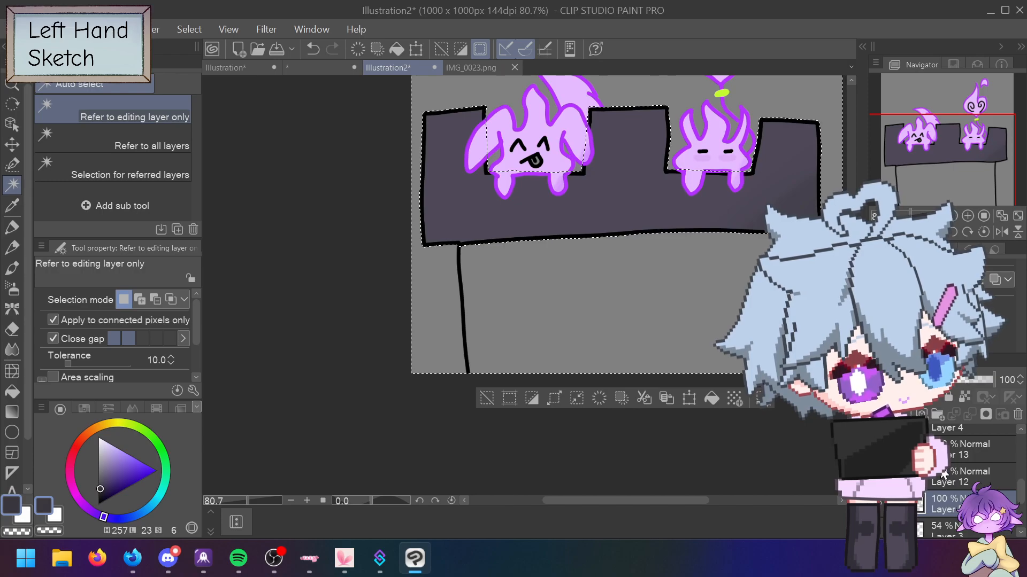
Step: Make Layer 4 active and select its grey background area
scroll(1020, 508, down, 3)
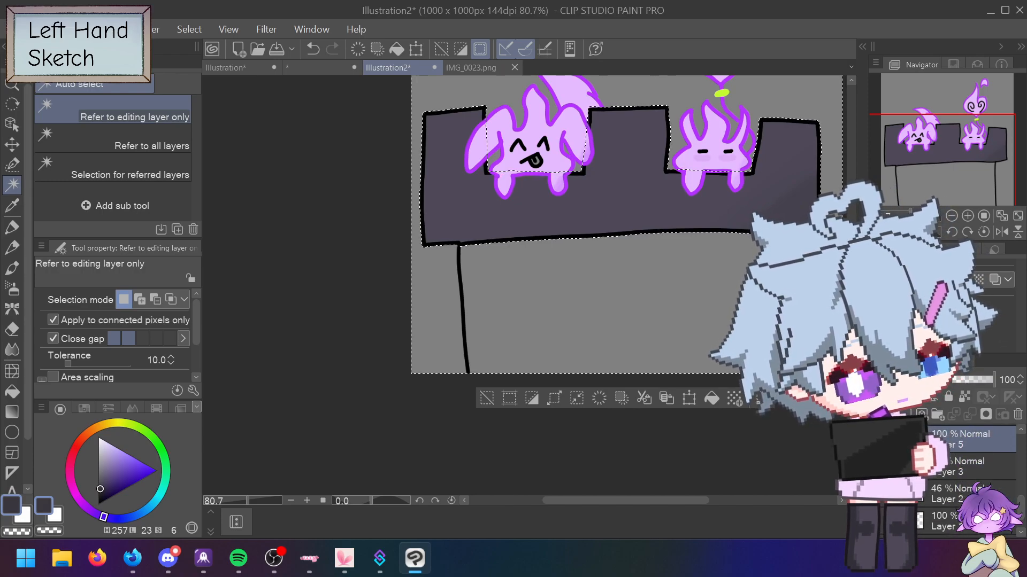
drag(1020, 508, 1018, 484)
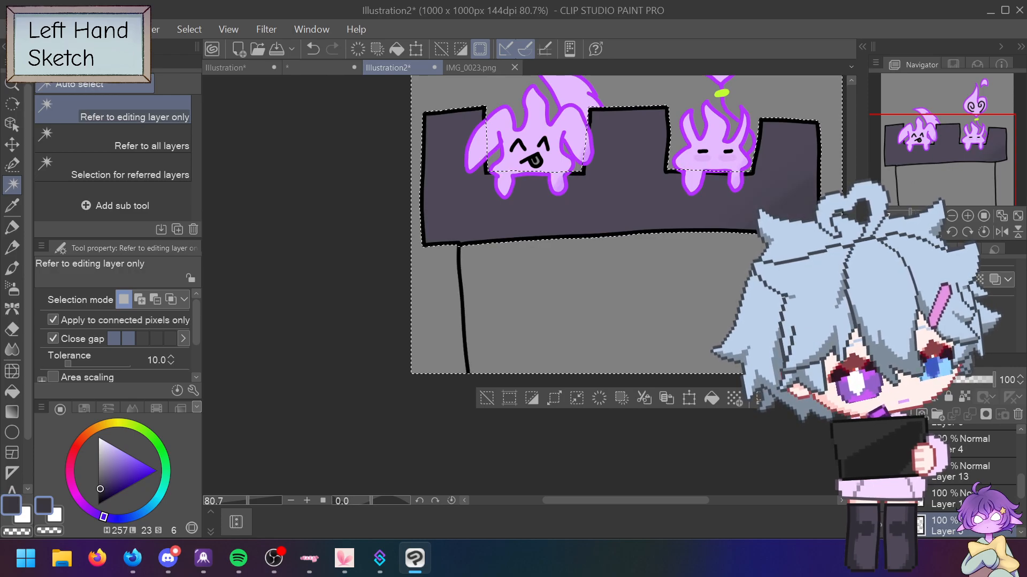
click(974, 444)
click(580, 328)
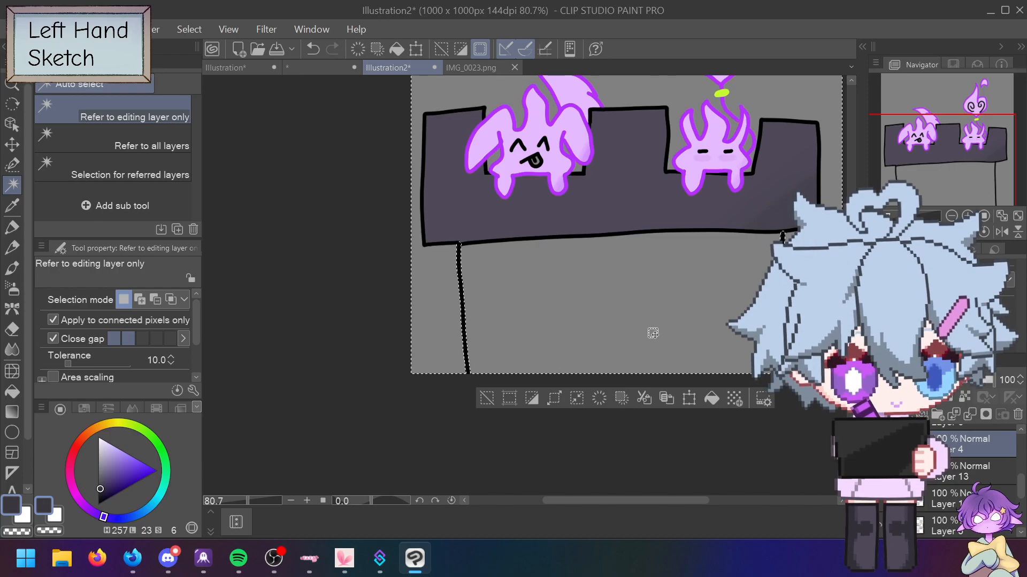
scroll(680, 234, up, 7)
scroll(682, 230, down, 6)
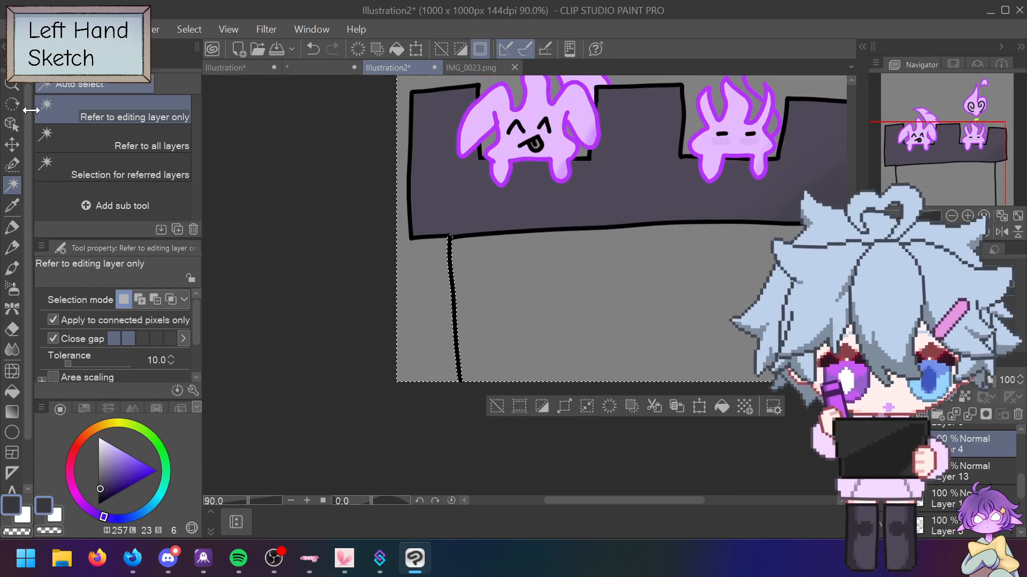
Step: Clear the selection and draw a curved black line below the wall with the pen
click(12, 205)
click(11, 228)
key(ctrl+d)
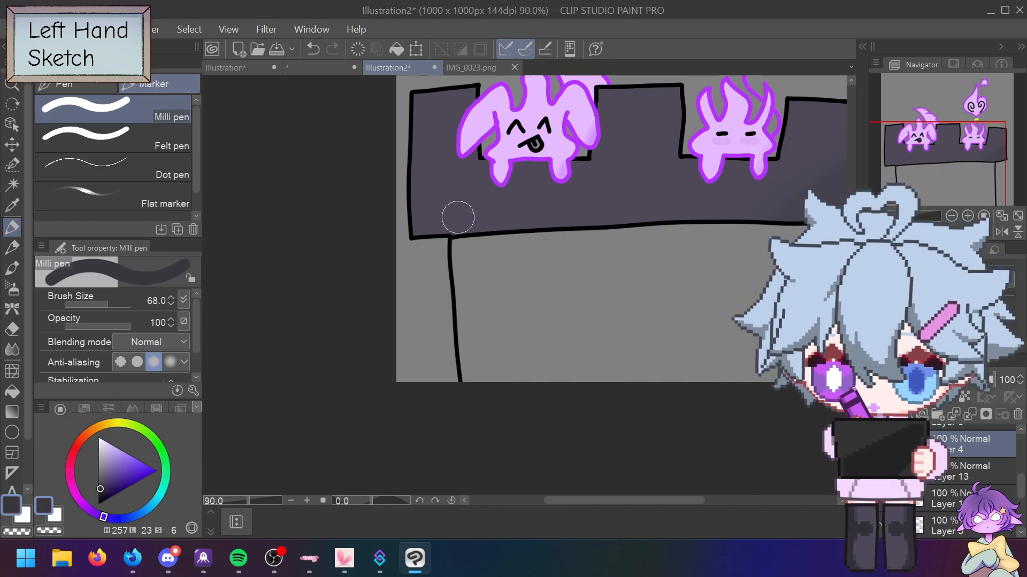
key(e)
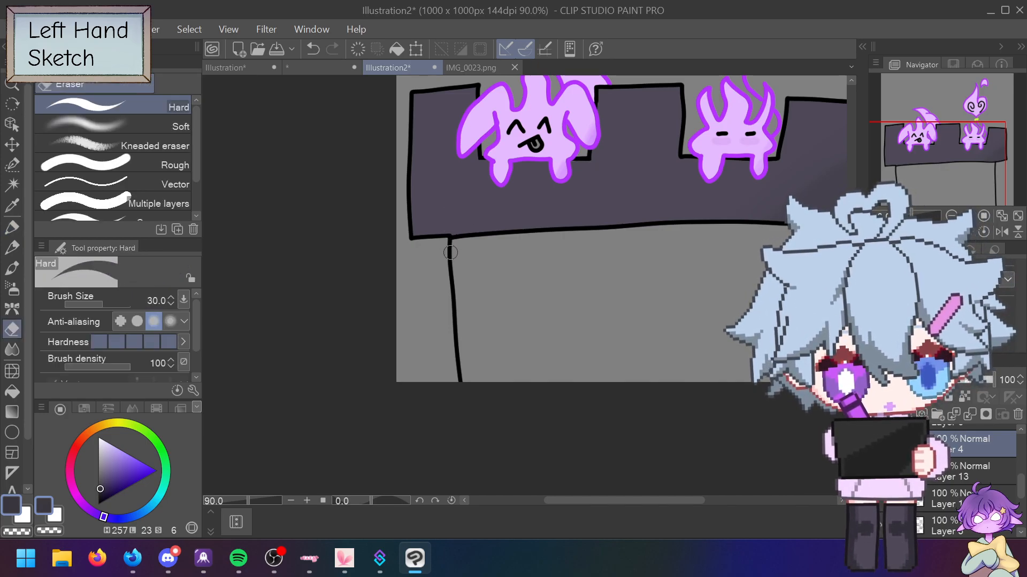
key(p)
mouse_move(452, 230)
mouse_down()
mouse_move(494, 204)
mouse_move(591, 192)
mouse_move(794, 198)
mouse_up()
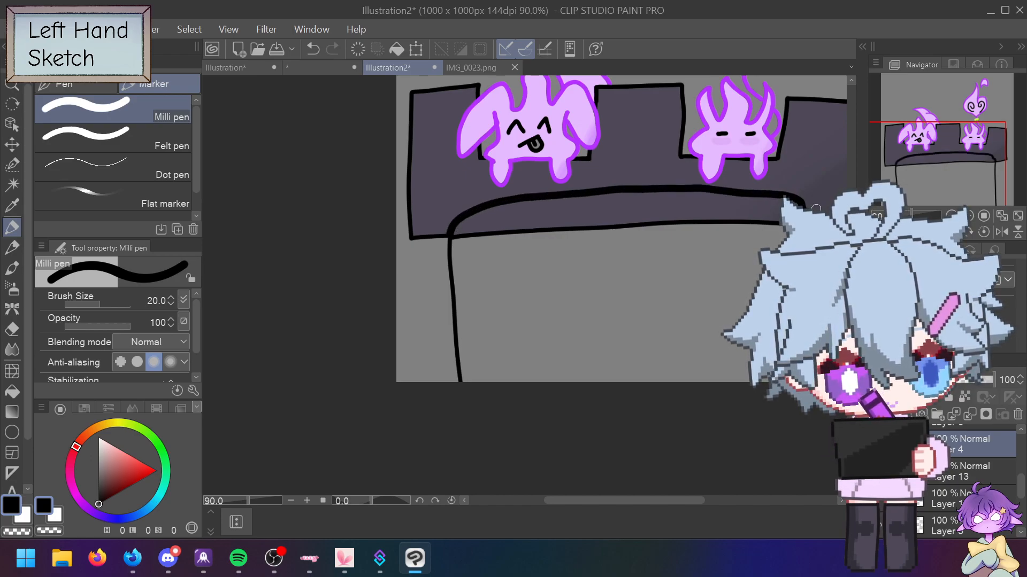
Step: Move Layer 4 below Layer 12 and select the grey area under the curved line
drag(957, 448, 949, 525)
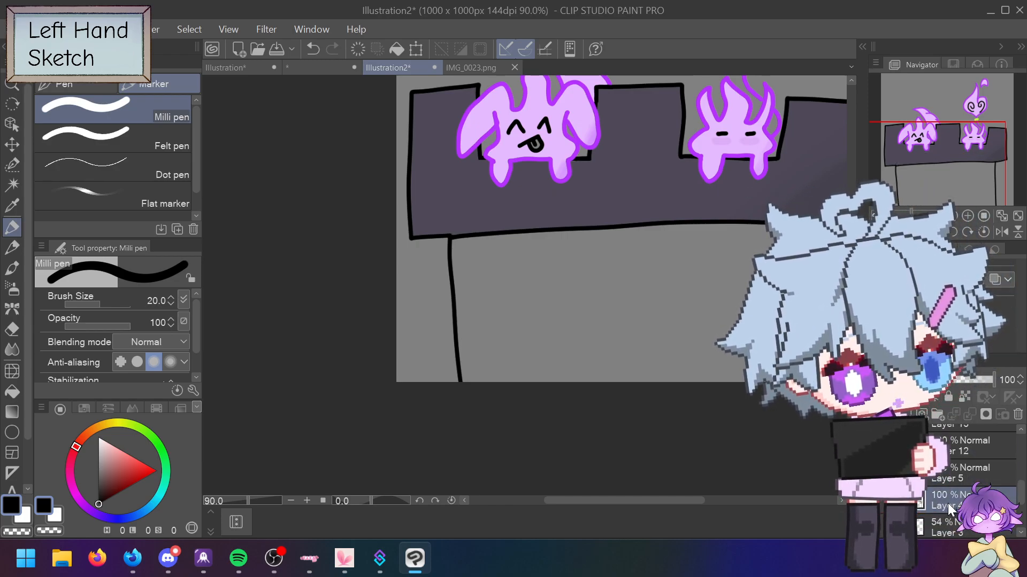
key(w)
click(605, 313)
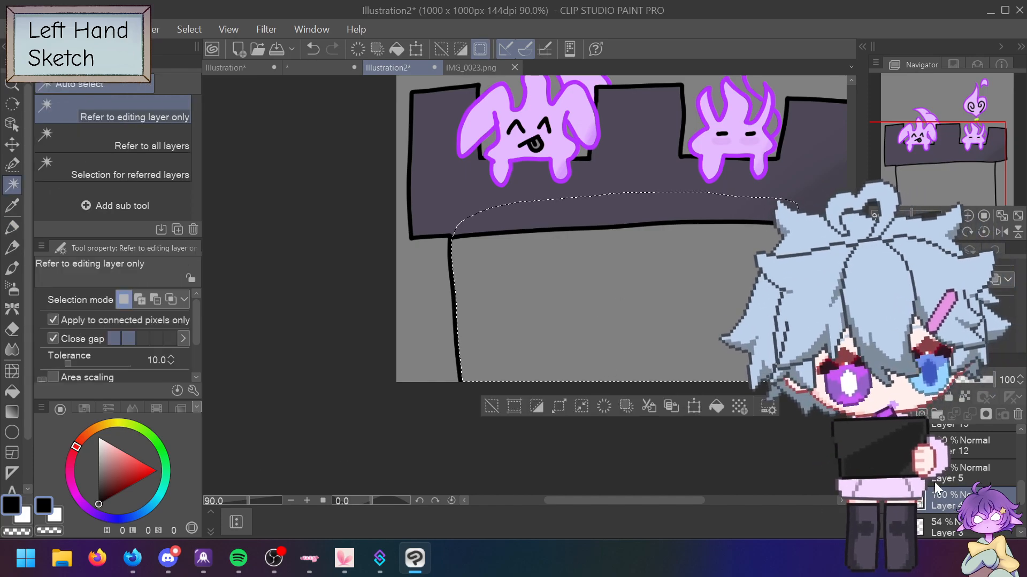
Step: Paint the selected area with the canvas's dark purple-grey using a size 50 pen
alt+click(451, 175)
key(p)
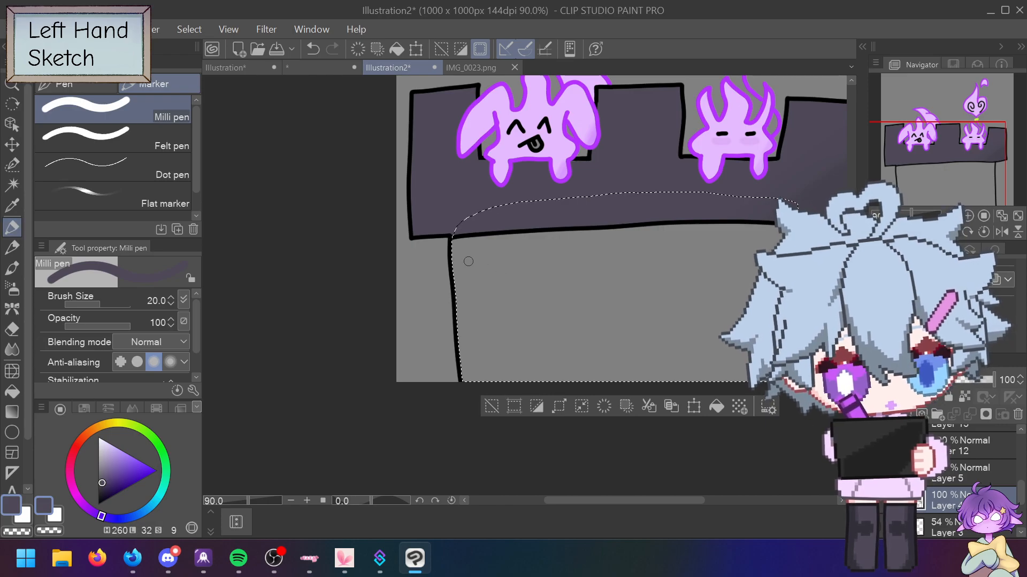
key(bracketright)
key(bracketright)
key(bracketright)
key(bracketright)
mouse_move(526, 227)
mouse_down()
mouse_move(478, 359)
mouse_move(486, 407)
mouse_move(584, 361)
mouse_up()
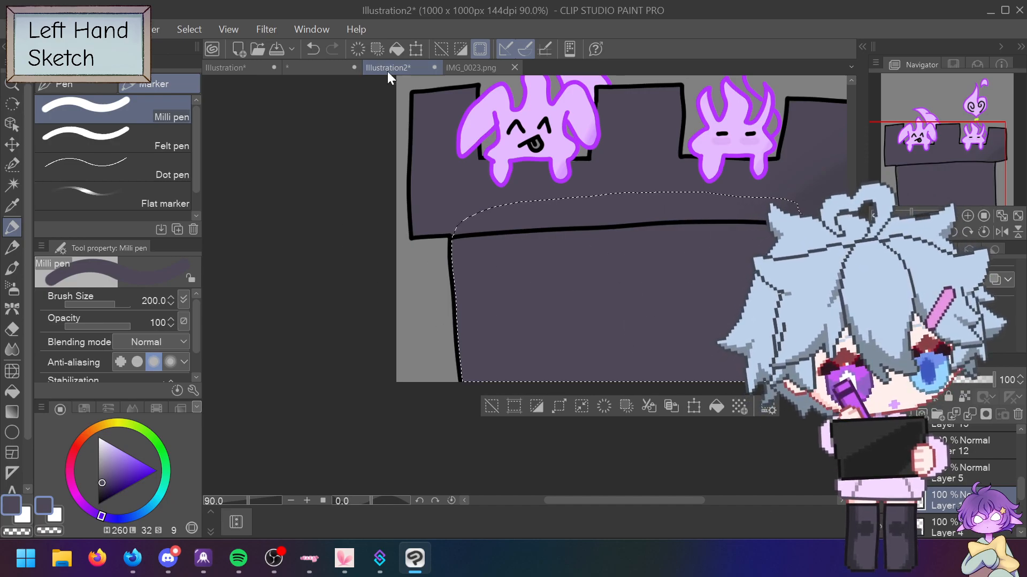
Step: Sample the darker stocking colour from IMG_0023.png and undo the last two strokes
click(500, 69)
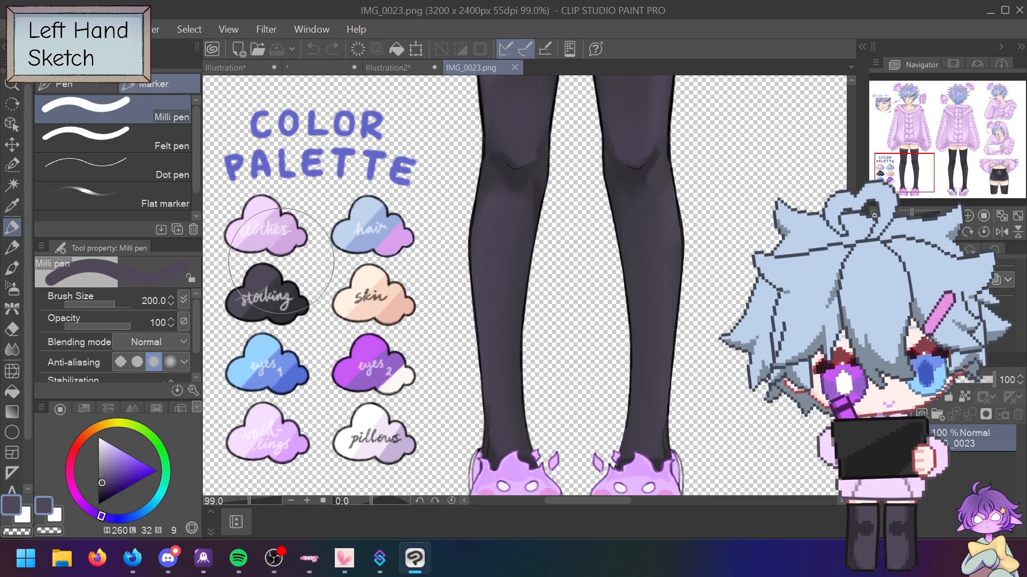
alt+click(288, 289)
click(377, 68)
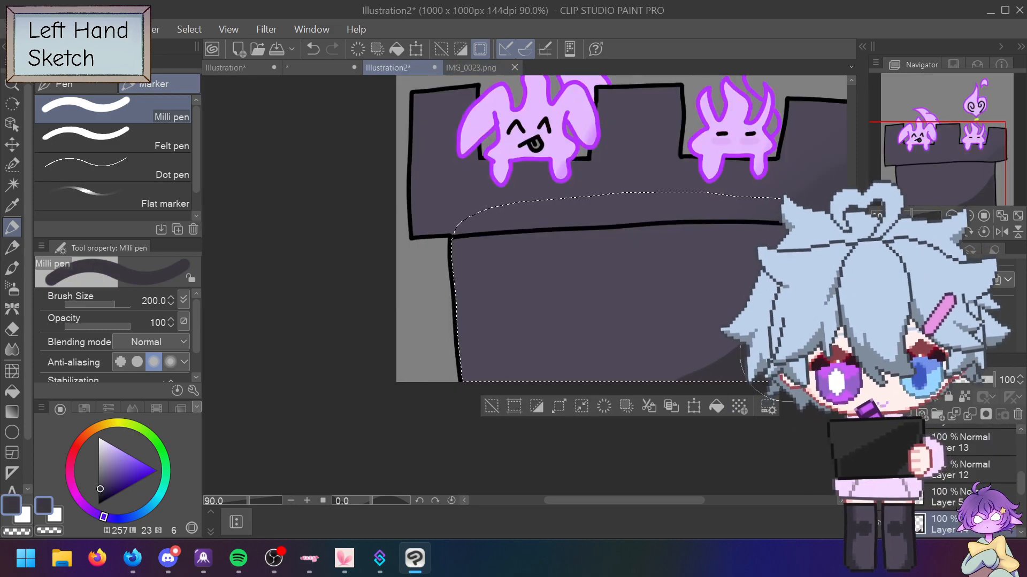
key(ctrl+z)
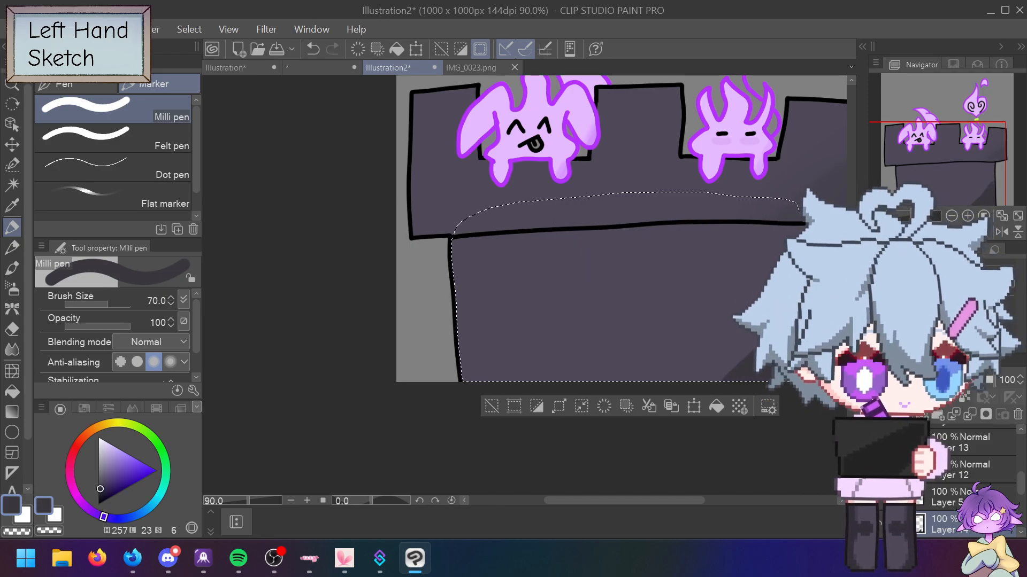
key(ctrl+z)
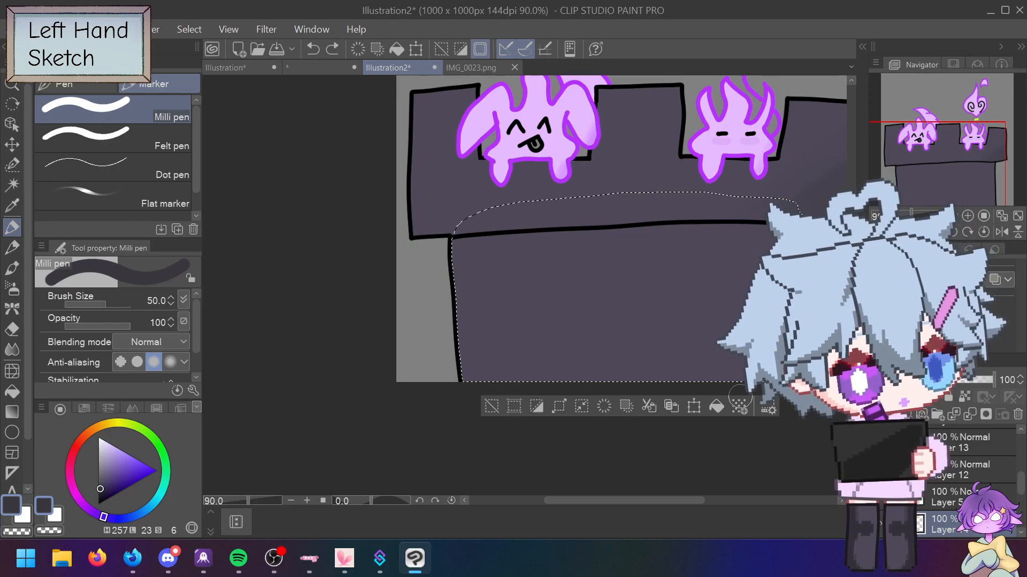
Step: Set the pen's blending mode to Multiply and dab dark shading just under the ledge
click(960, 379)
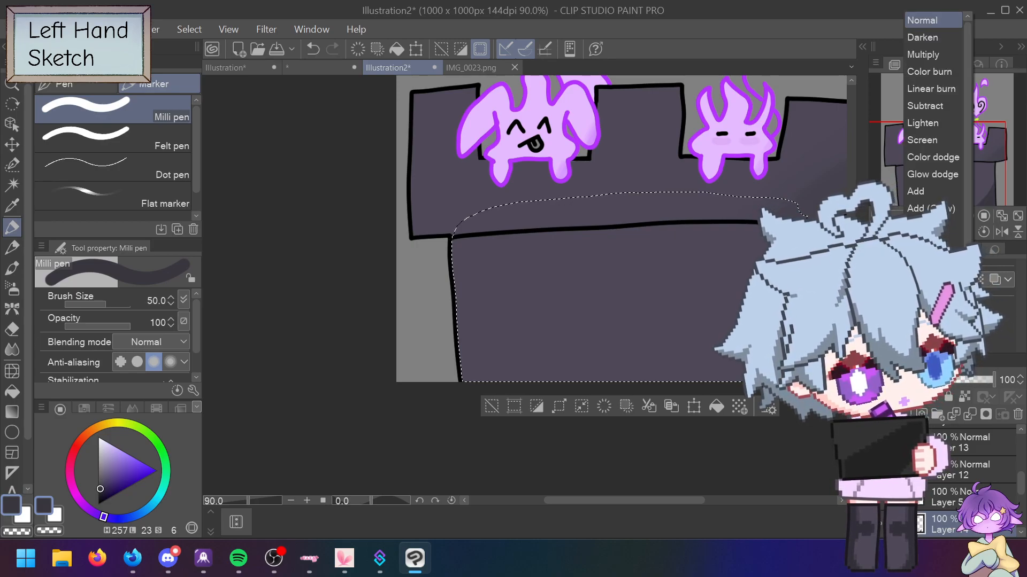
click(936, 62)
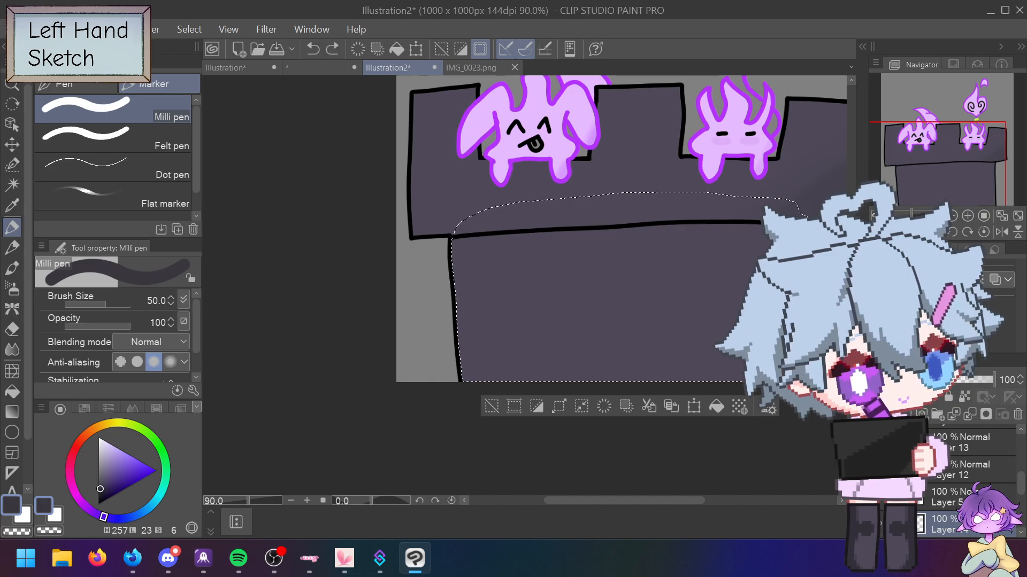
click(959, 379)
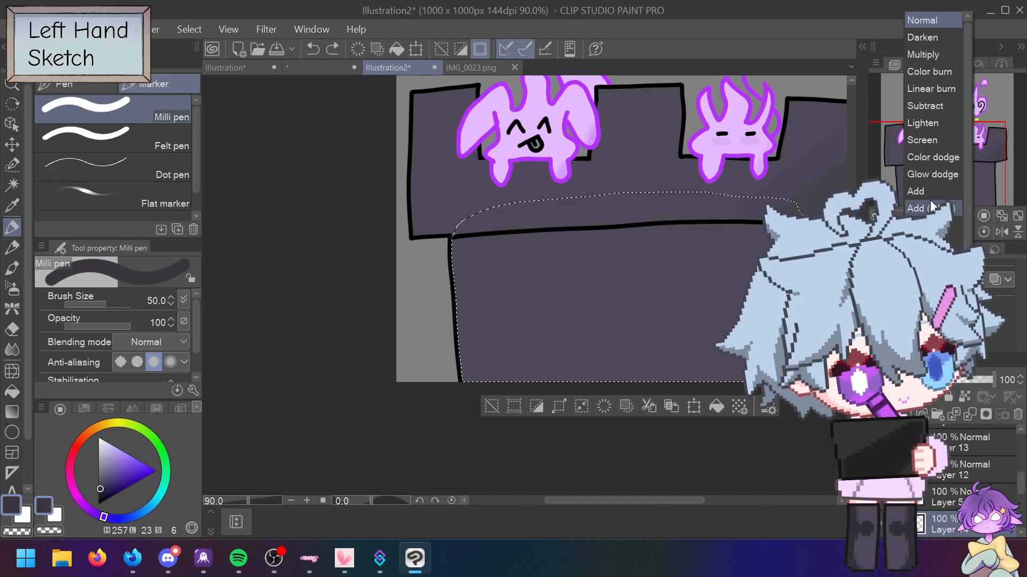
click(922, 55)
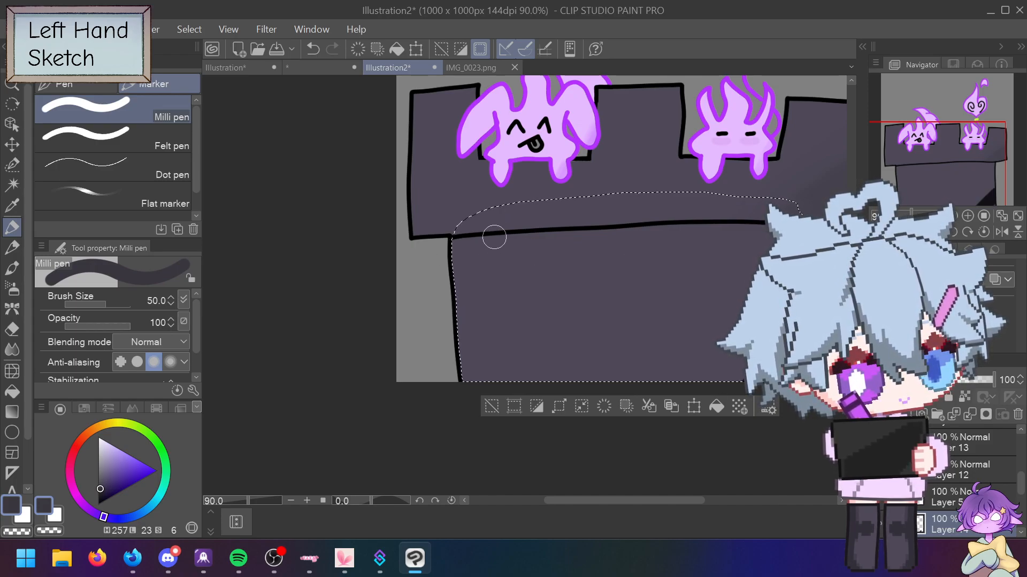
drag(514, 238, 493, 246)
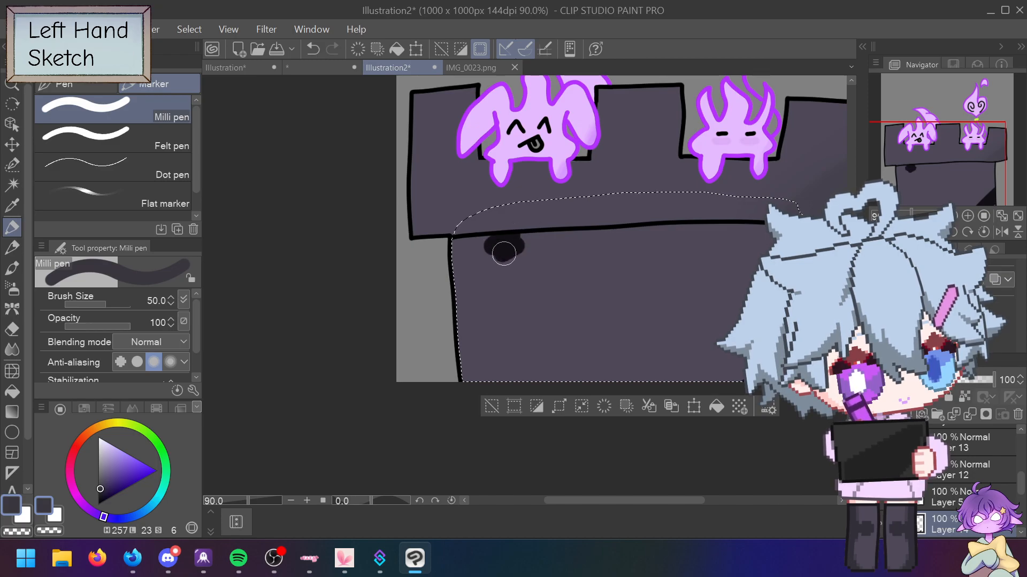
Step: Extend the dark shading under the ledge and erase its scalloped bottom into a clean diagonal edge
mouse_move(662, 223)
mouse_down()
mouse_move(628, 238)
mouse_move(785, 210)
mouse_move(711, 249)
mouse_up()
mouse_move(774, 235)
mouse_down()
mouse_move(701, 250)
mouse_move(635, 219)
mouse_move(451, 246)
mouse_move(551, 230)
mouse_move(494, 256)
mouse_move(563, 243)
mouse_move(558, 273)
mouse_move(635, 246)
mouse_move(719, 237)
mouse_move(649, 270)
mouse_move(660, 280)
mouse_move(753, 265)
mouse_up()
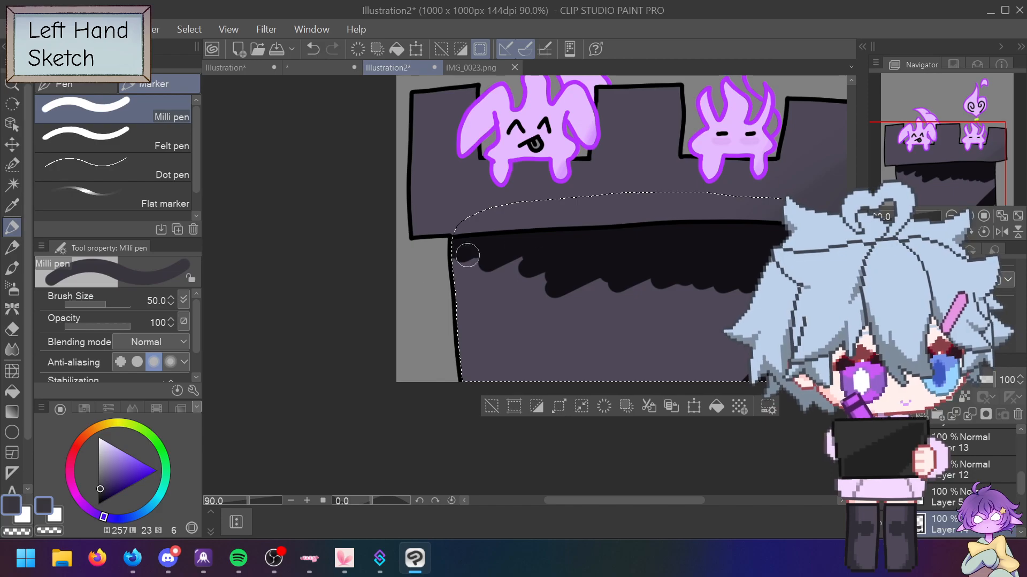
key(e)
mouse_move(453, 255)
mouse_down()
mouse_move(683, 287)
mouse_move(469, 259)
mouse_up()
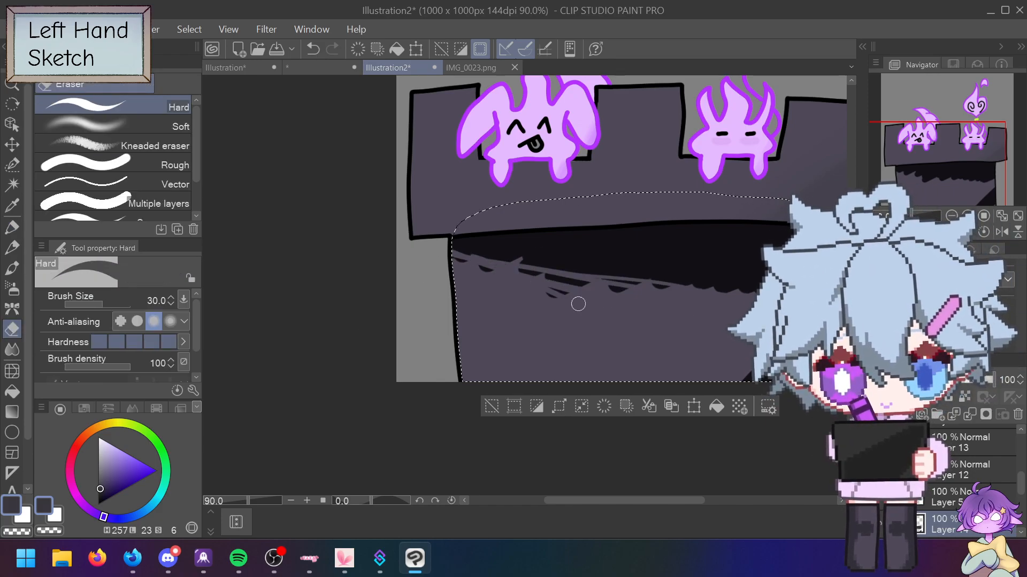
key(bracketright)
key(bracketright)
key(bracketright)
key(bracketright)
key(bracketright)
key(bracketright)
key(bracketright)
key(bracketright)
key(bracketright)
key(bracketright)
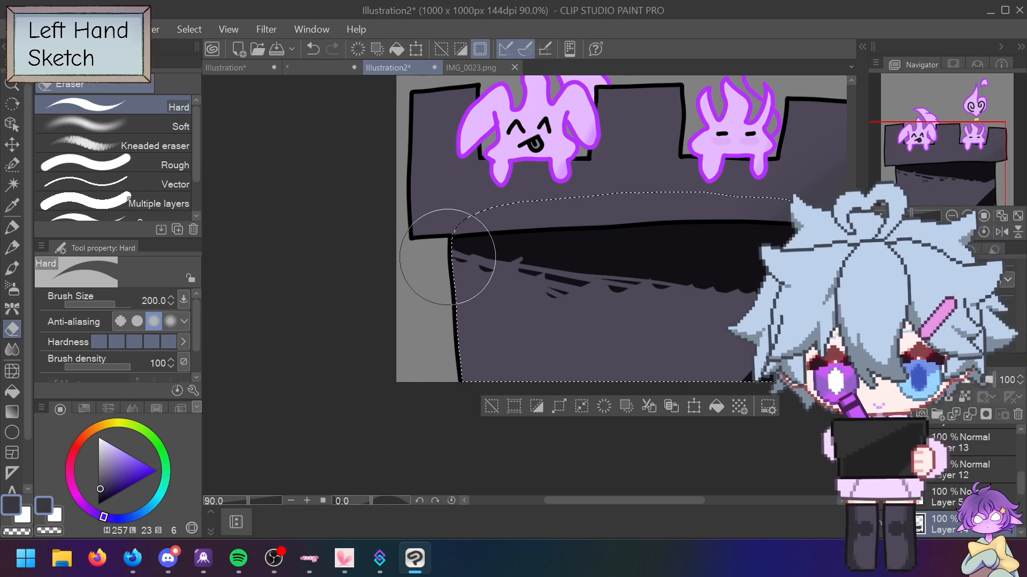
mouse_move(519, 302)
mouse_down()
mouse_move(486, 280)
mouse_move(635, 300)
mouse_move(749, 334)
mouse_move(699, 307)
mouse_move(738, 310)
mouse_move(672, 305)
mouse_move(515, 259)
mouse_up()
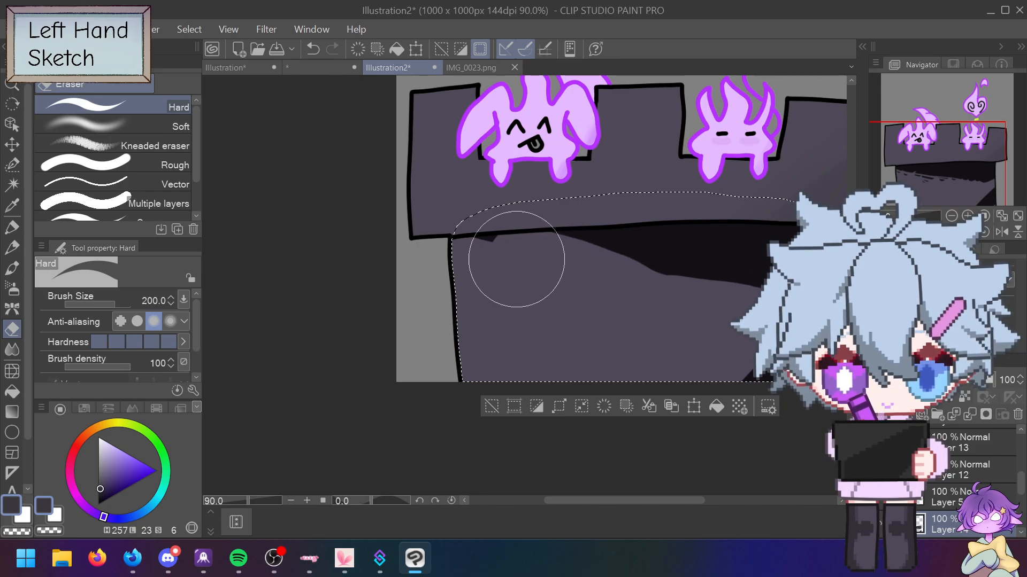
Step: Sample the near-black shadow colour, try diagonal black strokes across the wall, and undo them
alt+click(711, 246)
key(bracketleft)
key(bracketleft)
key(bracketleft)
key(bracketleft)
key(bracketleft)
key(bracketleft)
key(bracketleft)
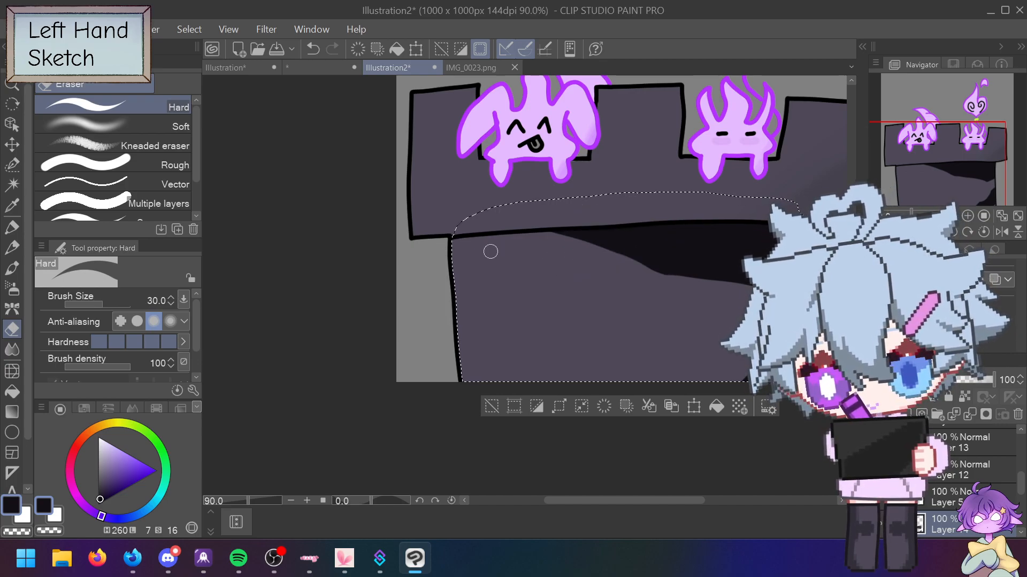
key(p)
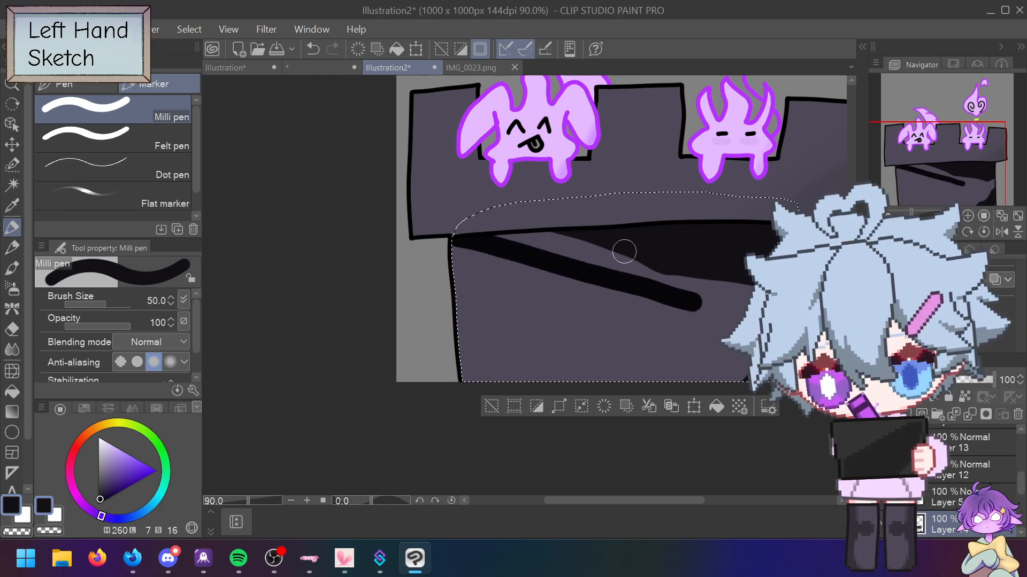
key(ctrl+z)
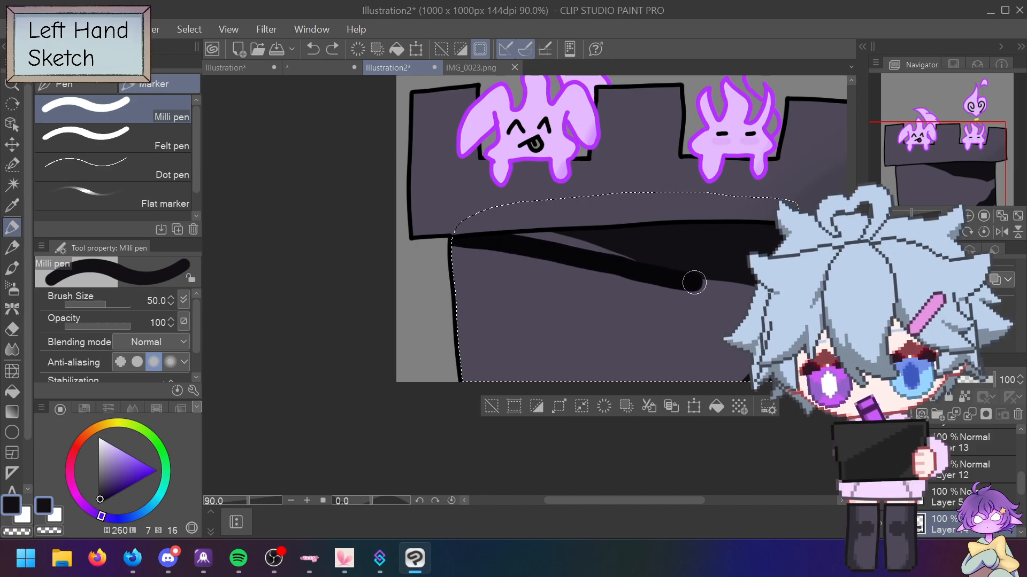
key(ctrl+y)
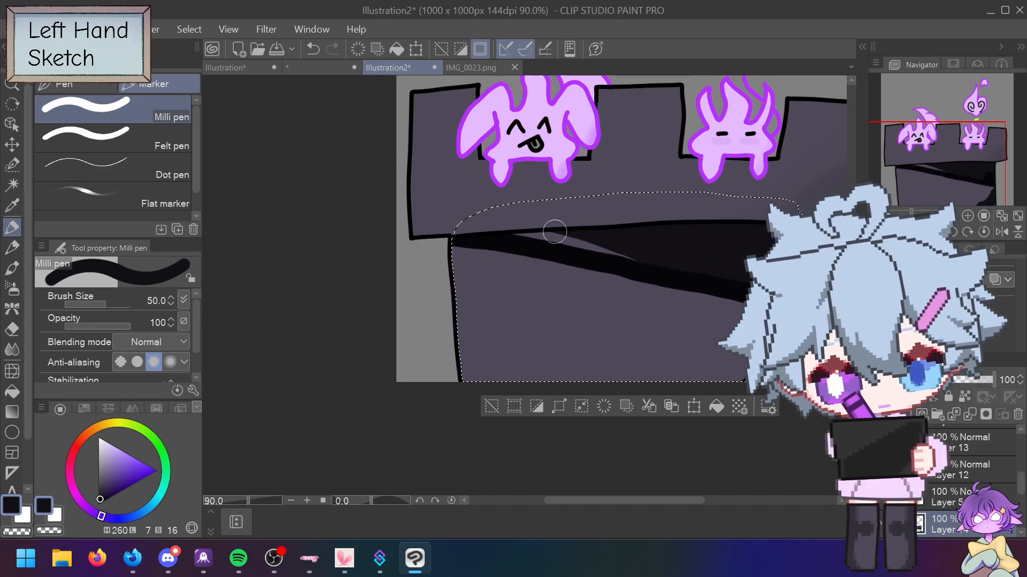
key(ctrl+z)
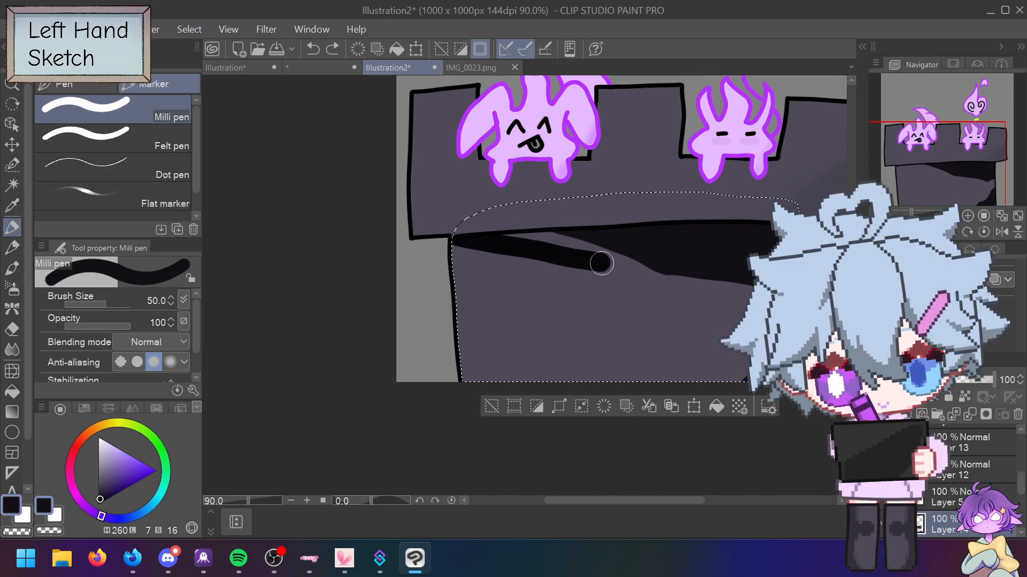
drag(692, 283, 692, 282)
key(ctrl+z)
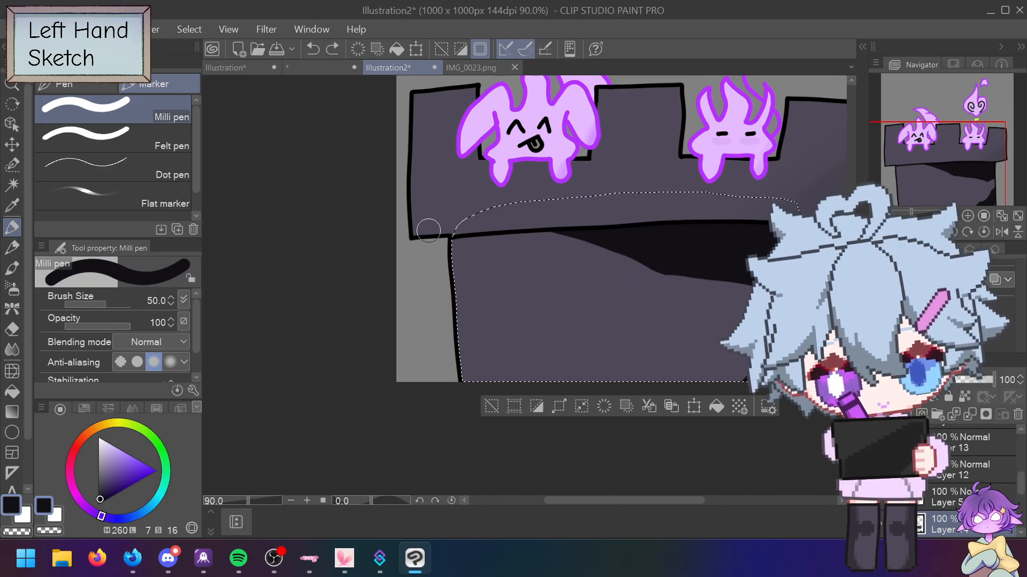
key(ctrl+z)
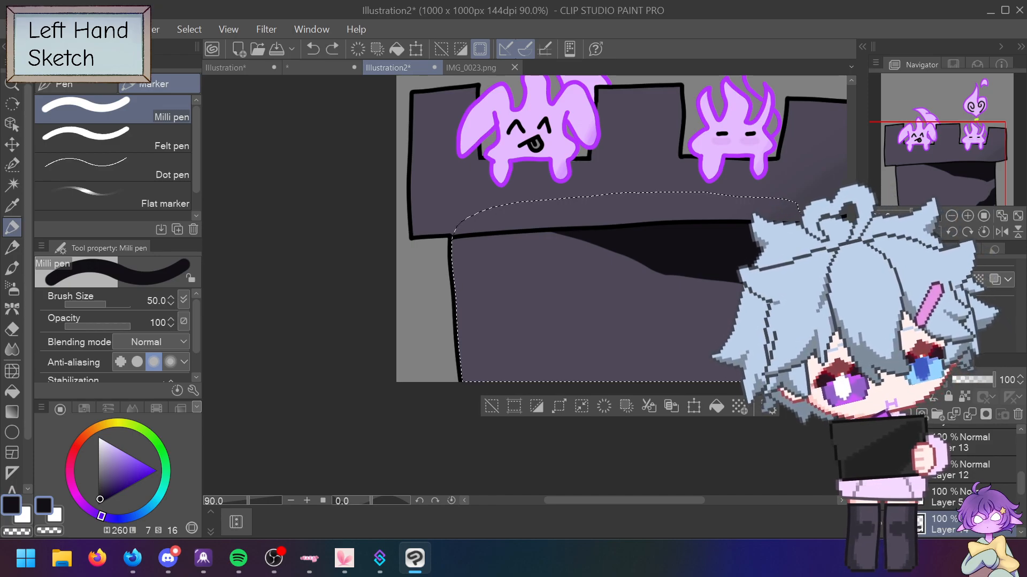
Step: Paint a wide near-black shadow band along the ledge, undoing the full-width overshoot
drag(466, 259, 760, 288)
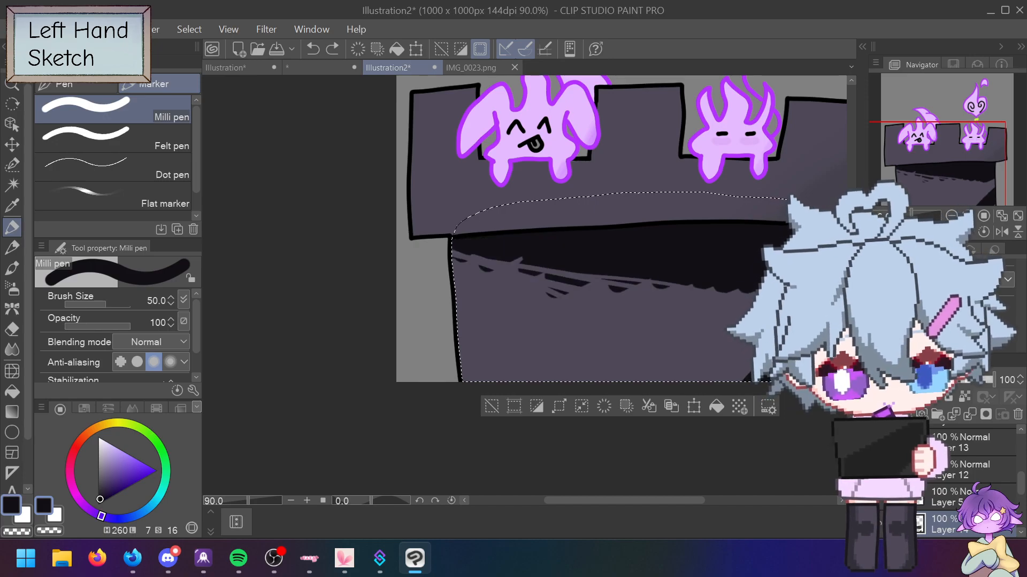
key(ctrl+z)
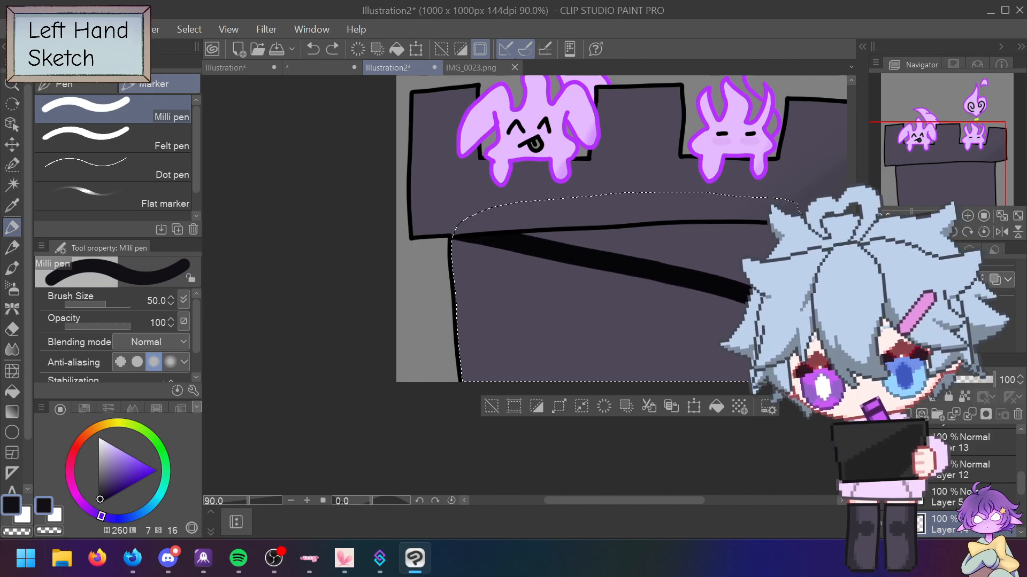
drag(748, 297, 748, 296)
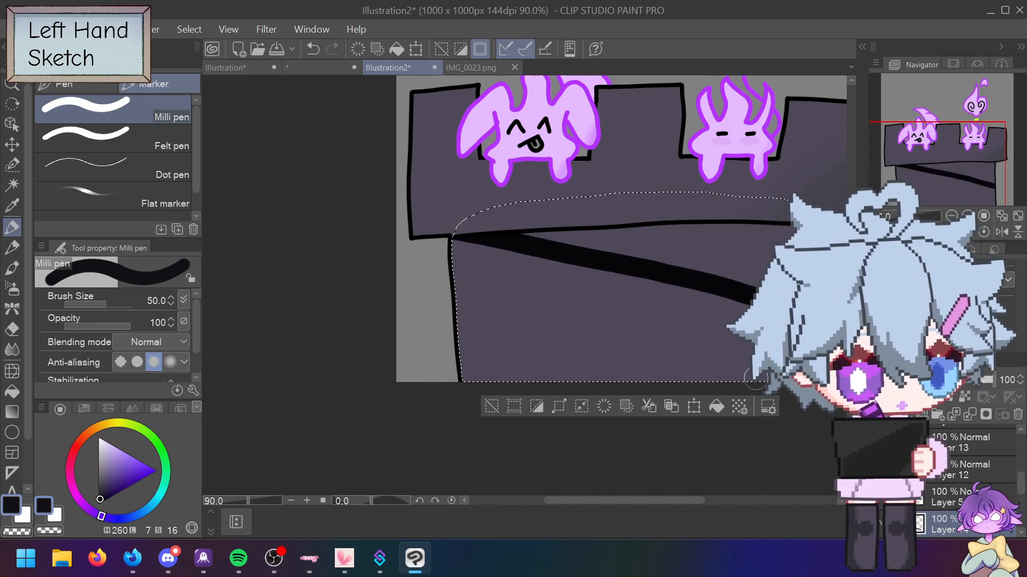
mouse_move(592, 243)
mouse_down()
mouse_move(565, 239)
mouse_move(690, 261)
mouse_move(675, 235)
mouse_move(715, 230)
mouse_up()
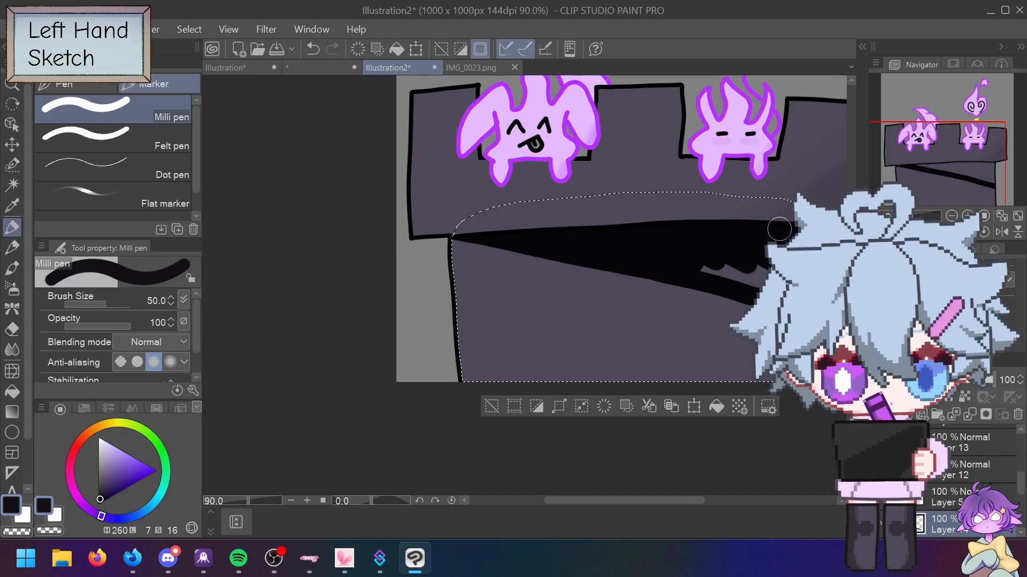
mouse_move(760, 284)
mouse_down()
mouse_move(678, 253)
mouse_move(684, 260)
mouse_move(724, 211)
mouse_up()
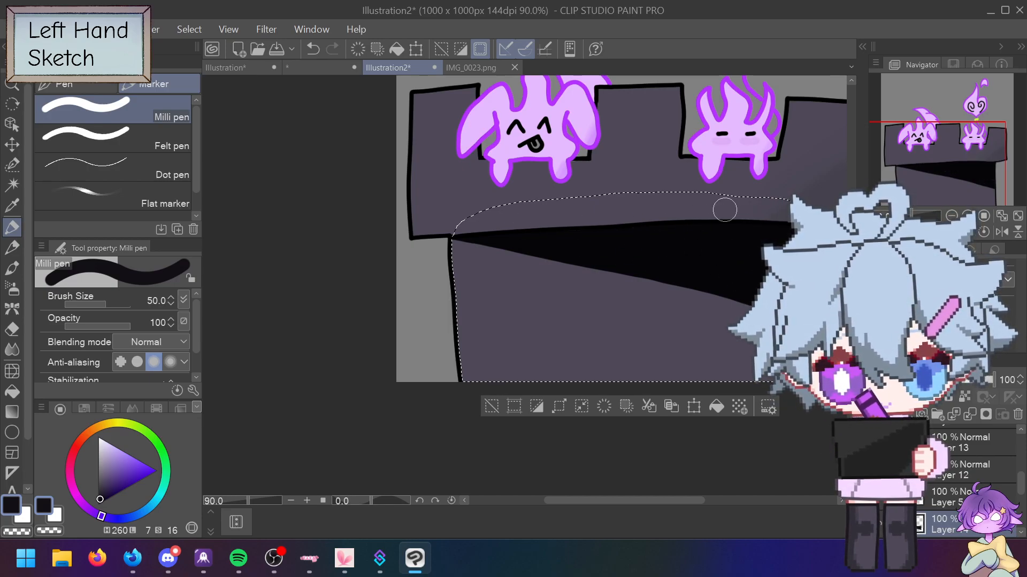
Step: Blend the ledge shadow's edges into a soft diagonal gradient, then deselect
click(12, 349)
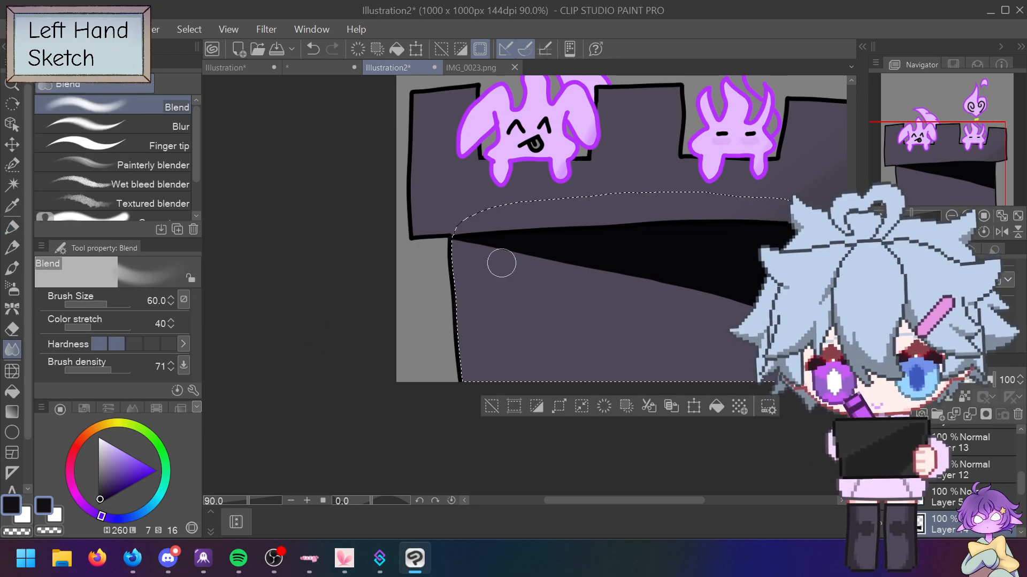
mouse_move(458, 236)
mouse_down()
mouse_move(613, 285)
mouse_move(460, 239)
mouse_move(620, 273)
mouse_move(692, 298)
mouse_up()
mouse_move(511, 243)
mouse_down()
mouse_move(535, 254)
mouse_move(490, 217)
mouse_move(681, 279)
mouse_move(571, 238)
mouse_up()
mouse_move(740, 275)
mouse_down()
mouse_move(661, 258)
mouse_move(639, 234)
mouse_move(748, 256)
mouse_up()
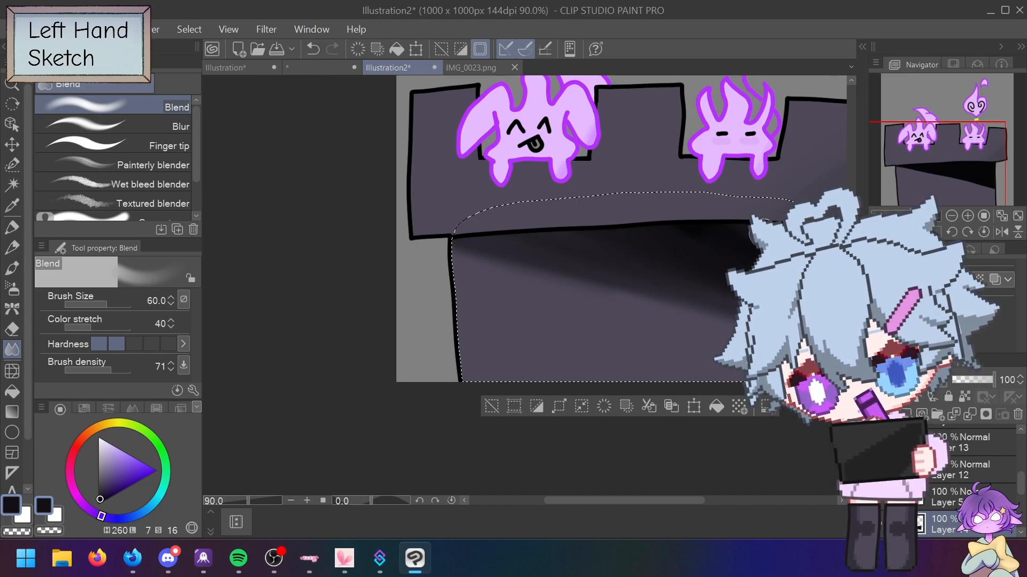
mouse_move(694, 227)
mouse_down()
mouse_move(663, 247)
mouse_move(479, 220)
mouse_move(483, 206)
mouse_move(659, 304)
mouse_move(455, 242)
mouse_move(644, 319)
mouse_move(524, 260)
mouse_move(517, 208)
mouse_up()
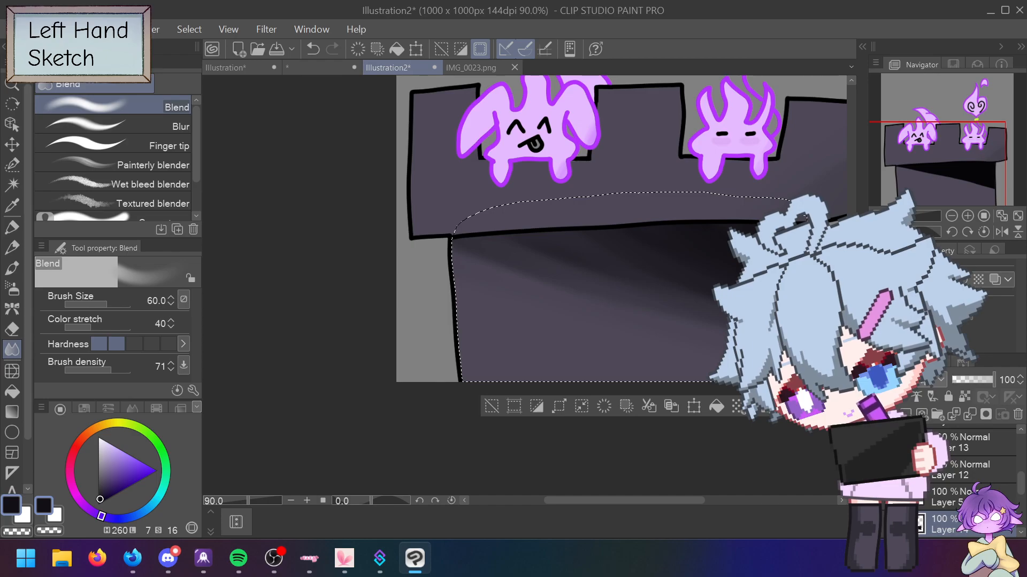
mouse_move(544, 249)
mouse_down()
mouse_move(498, 280)
mouse_move(562, 276)
mouse_move(612, 209)
mouse_move(607, 289)
mouse_move(434, 220)
mouse_up()
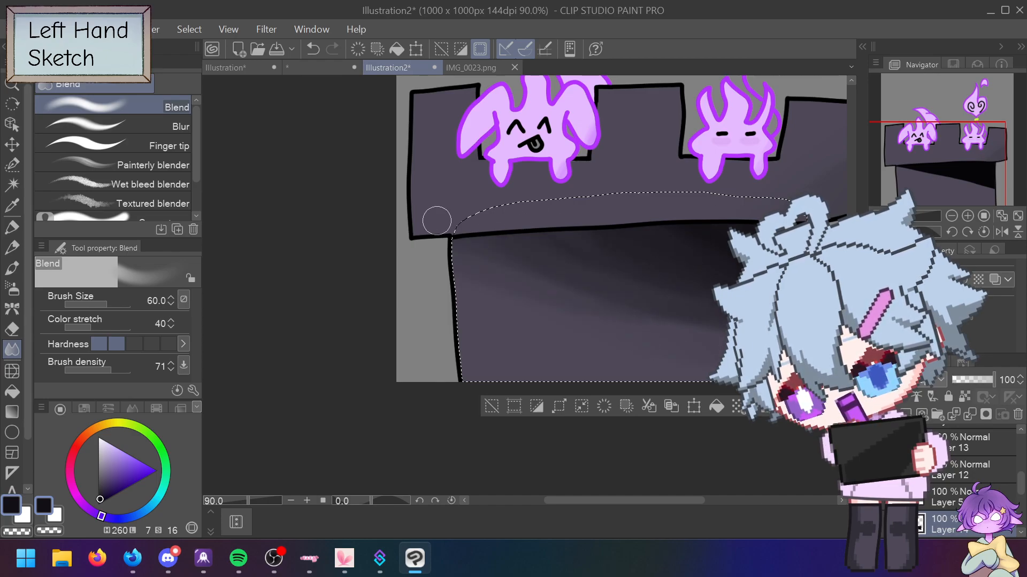
drag(533, 261, 626, 299)
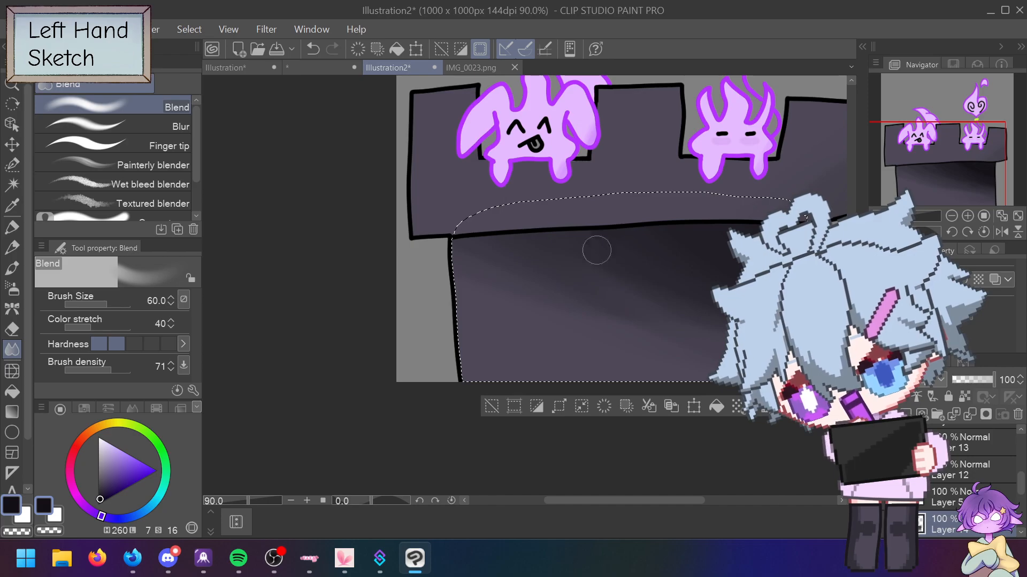
click(492, 407)
drag(852, 345, 851, 310)
scroll(596, 286, up, 2)
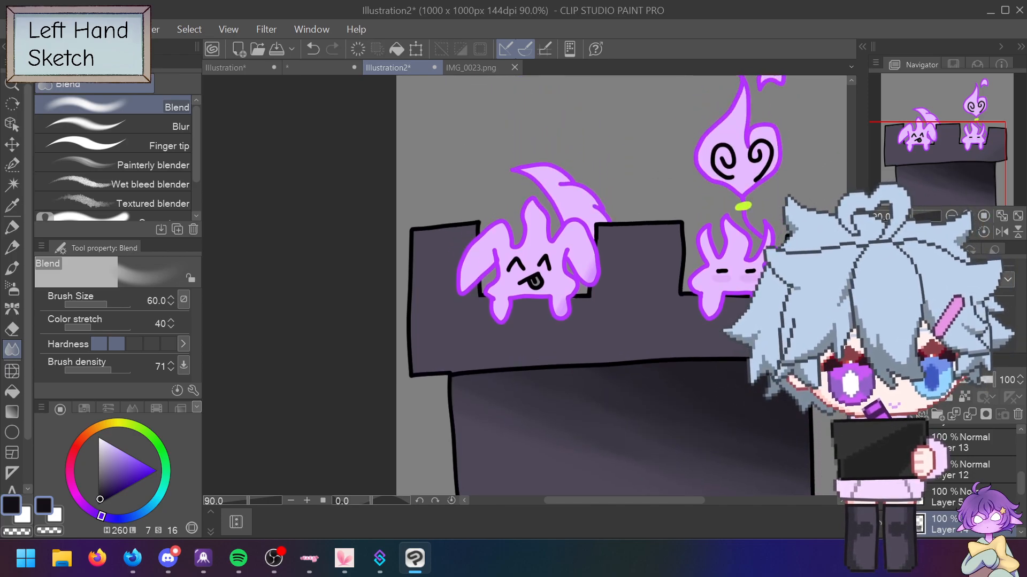
key(ctrl+minus)
key(ctrl+minus)
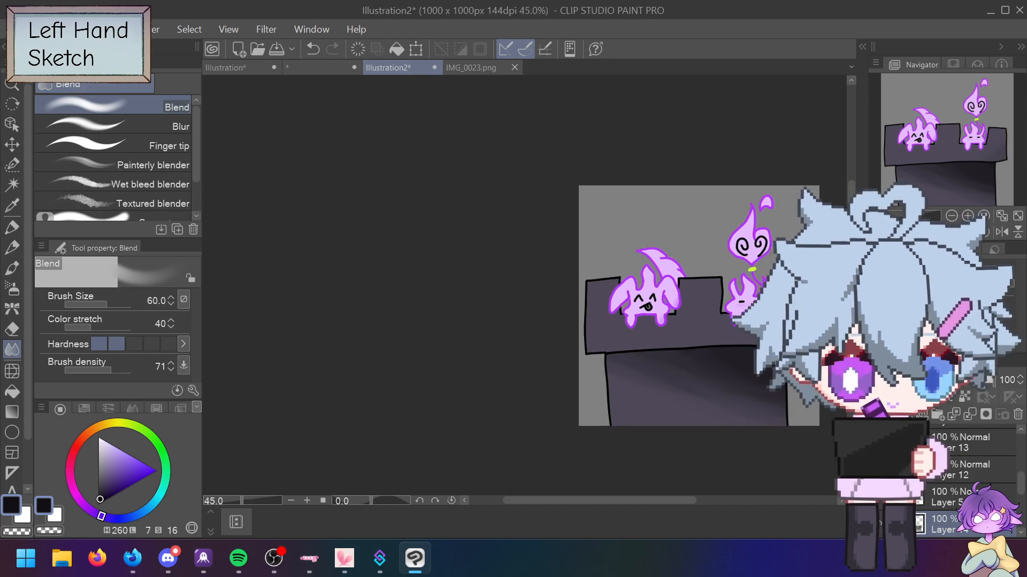
key(ctrl+plus)
key(ctrl+plus)
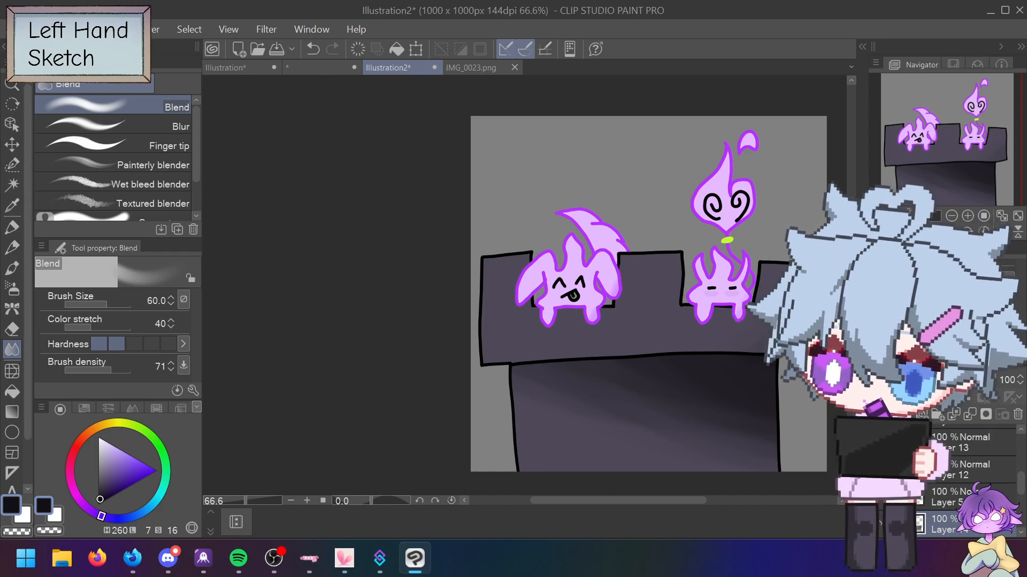
key(p)
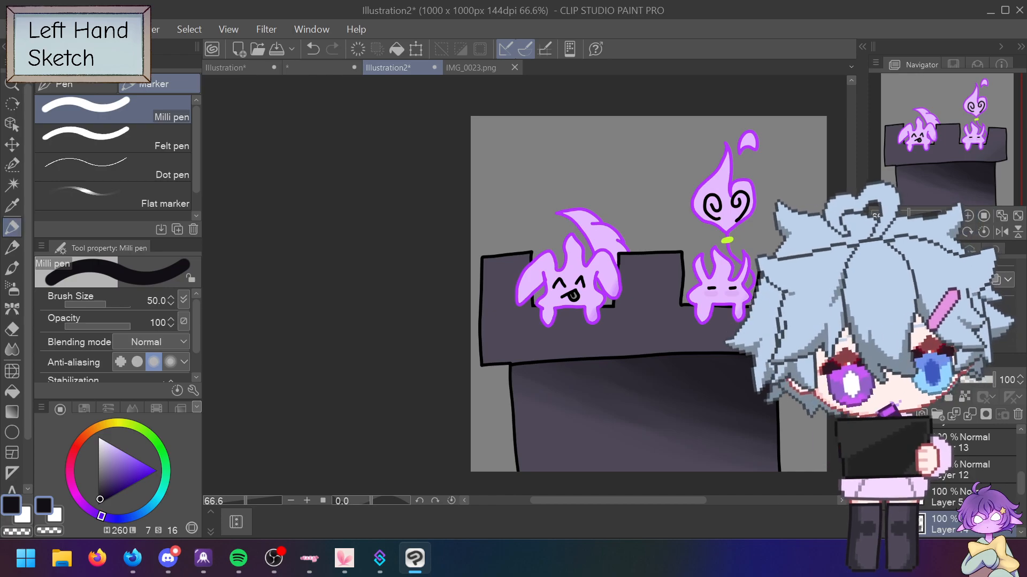
click(481, 134)
drag(444, 195, 537, 113)
drag(494, 175, 517, 208)
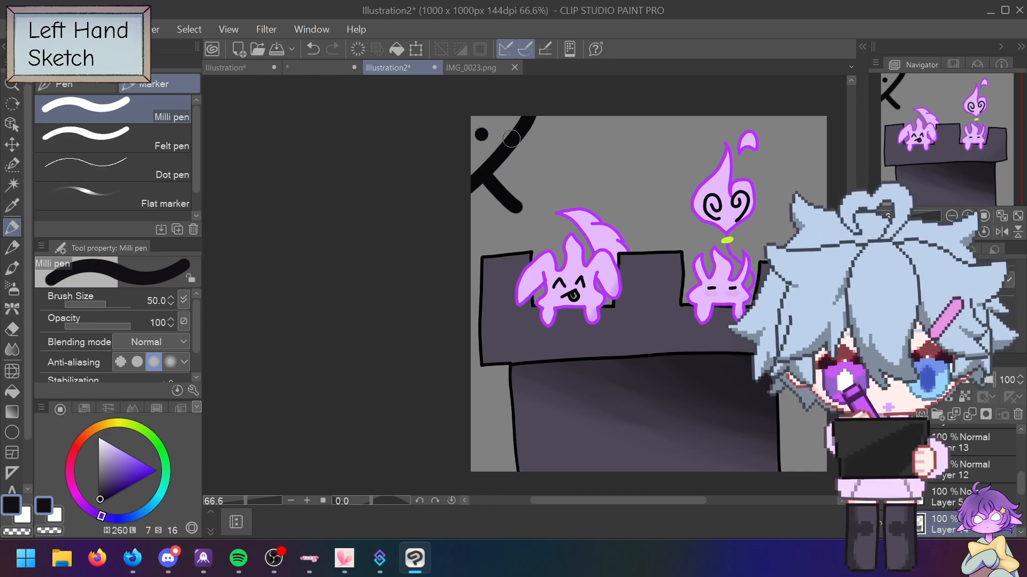
drag(508, 137, 543, 177)
drag(534, 121, 563, 158)
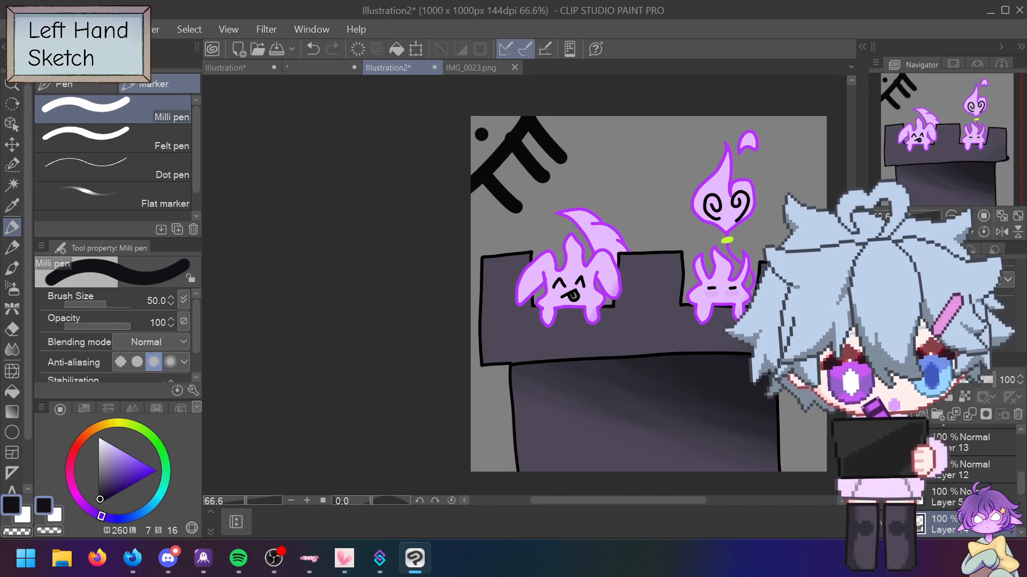
key(ctrl+a)
key(ctrl+z)
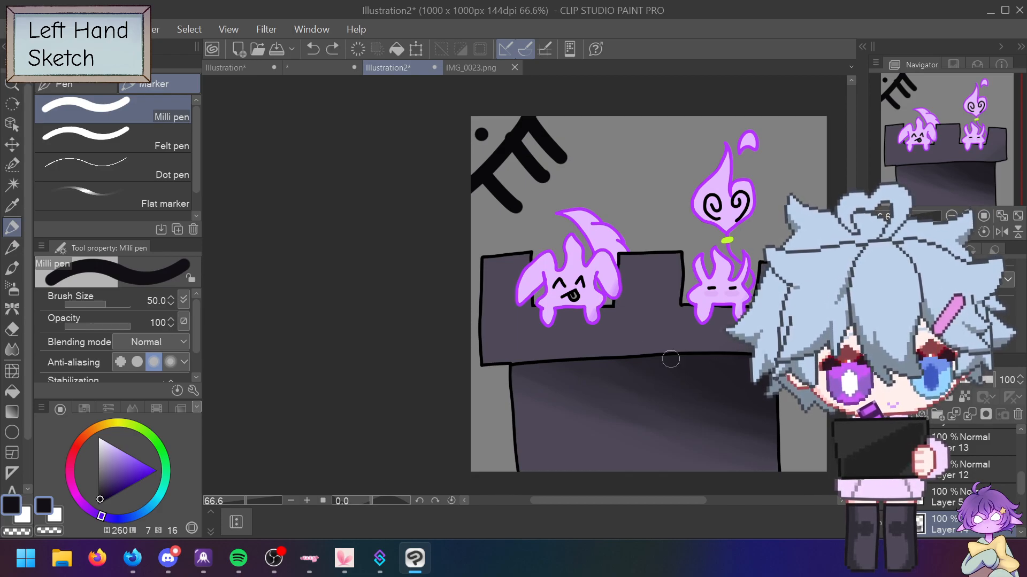
drag(512, 365, 797, 471)
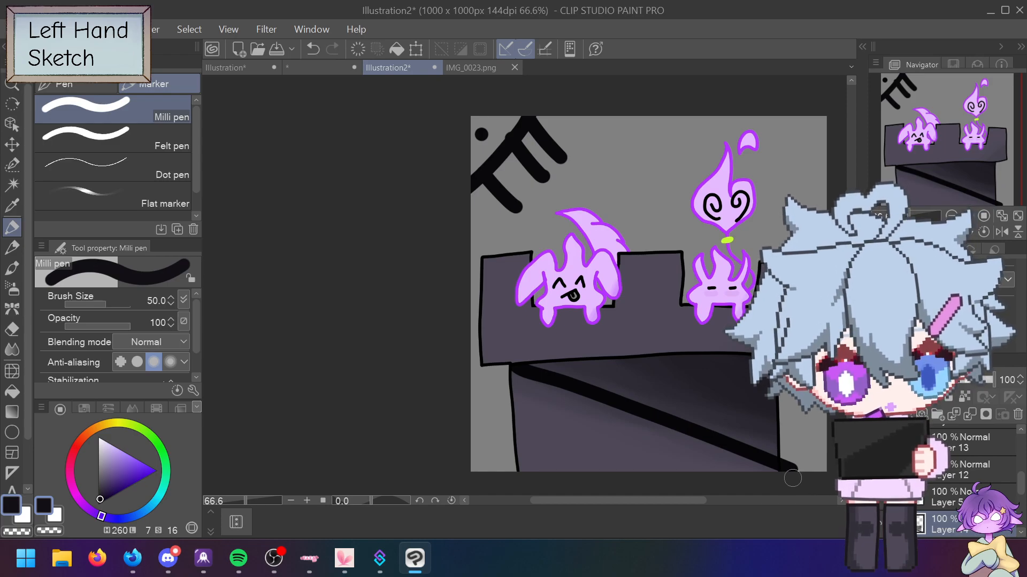
key(ctrl+z)
key(ctrl+z)
key(ctrl+z)
key(ctrl+z)
key(ctrl+z)
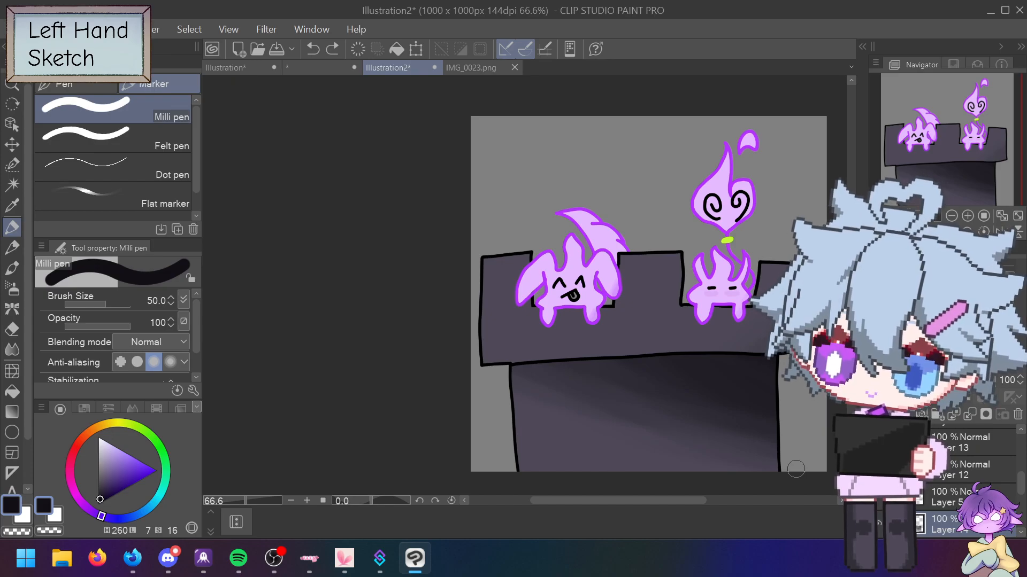
click(18, 30)
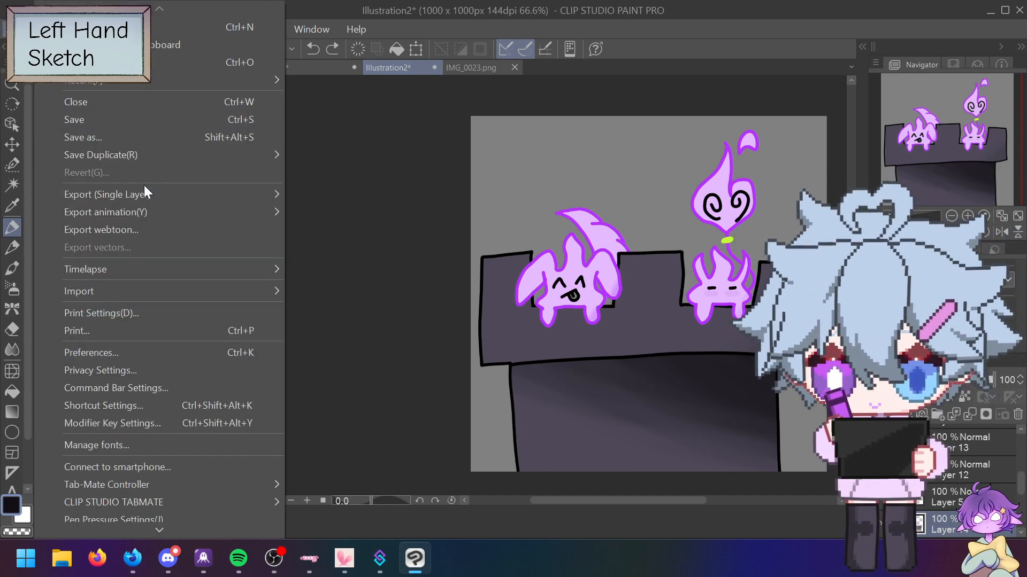
mouse_move(153, 193)
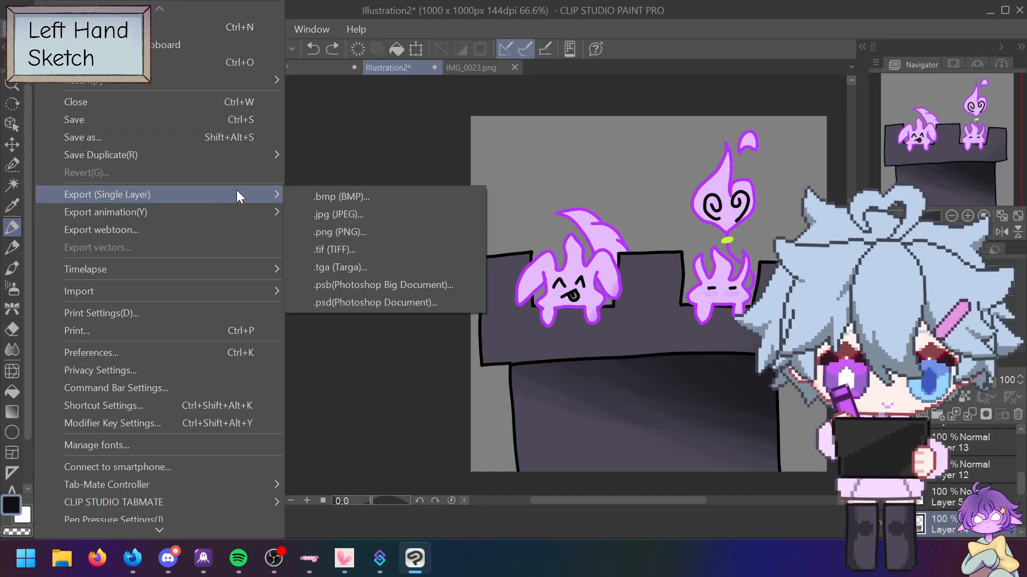
click(340, 231)
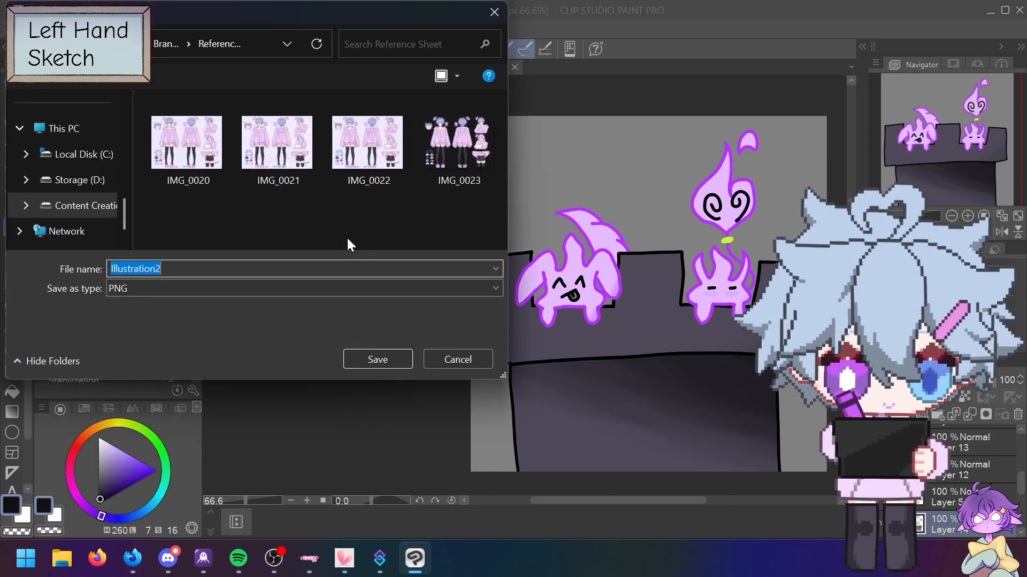
click(81, 206)
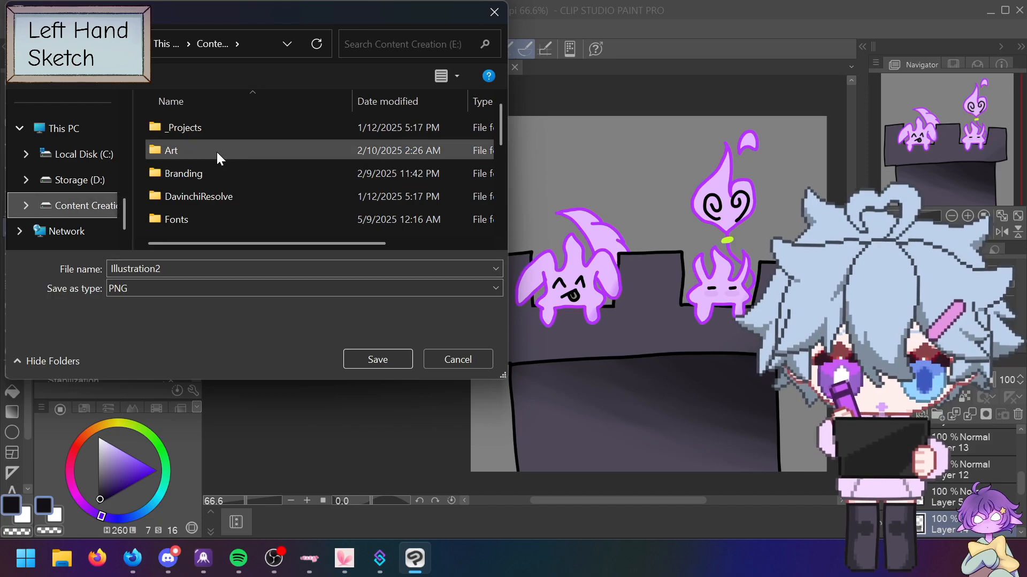
double_click(217, 151)
double_click(221, 150)
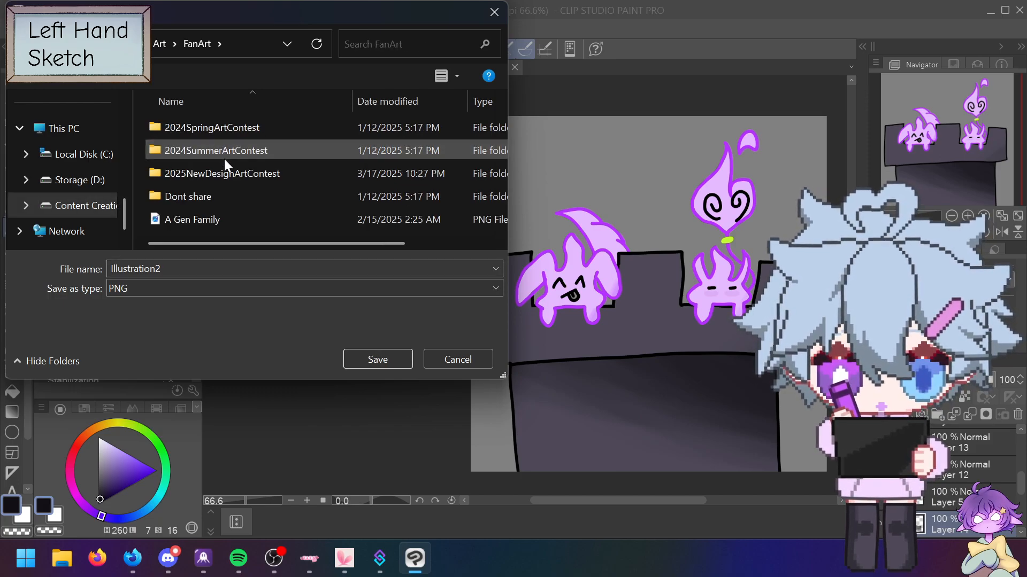
click(20, 43)
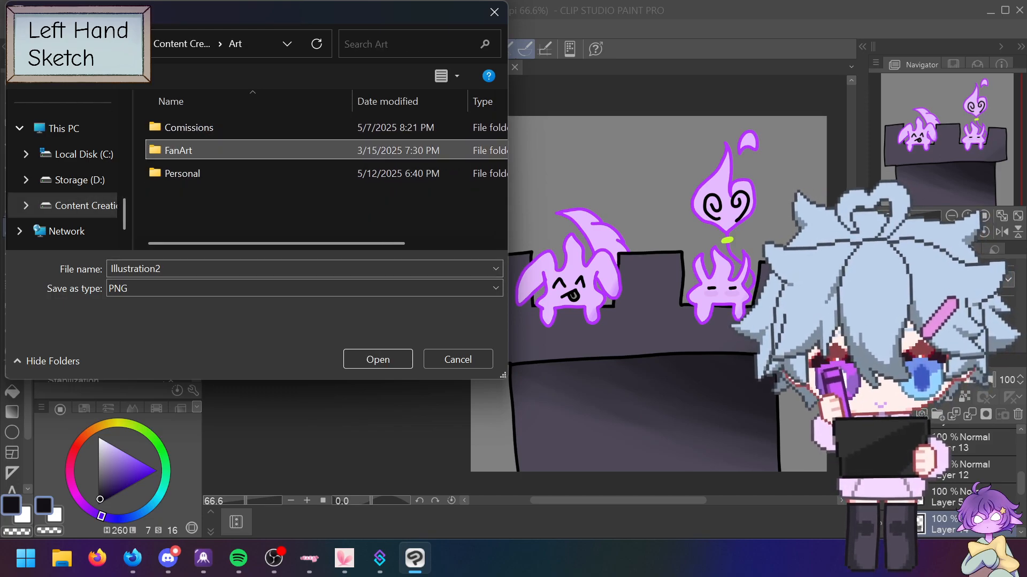
double_click(210, 172)
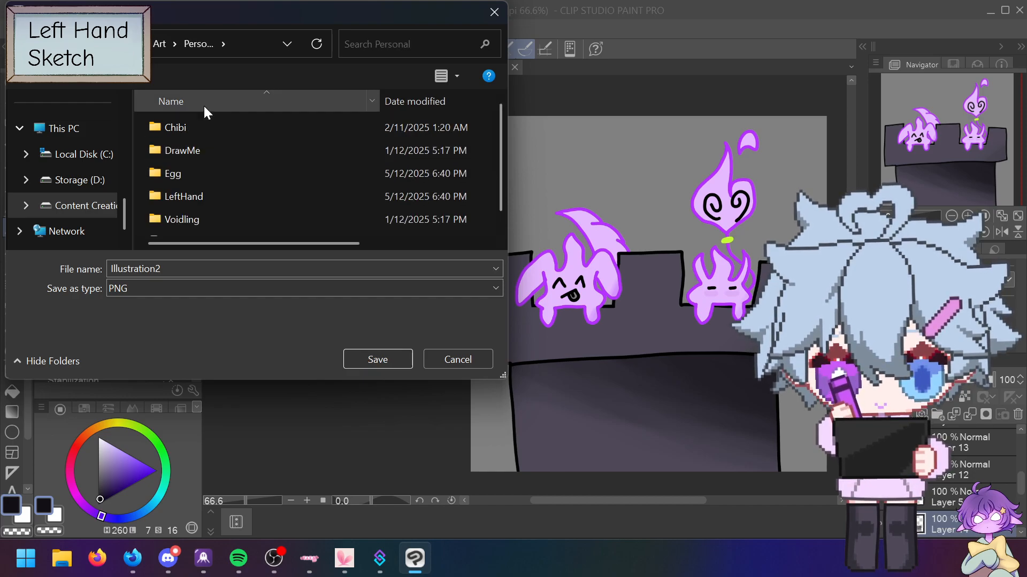
double_click(208, 217)
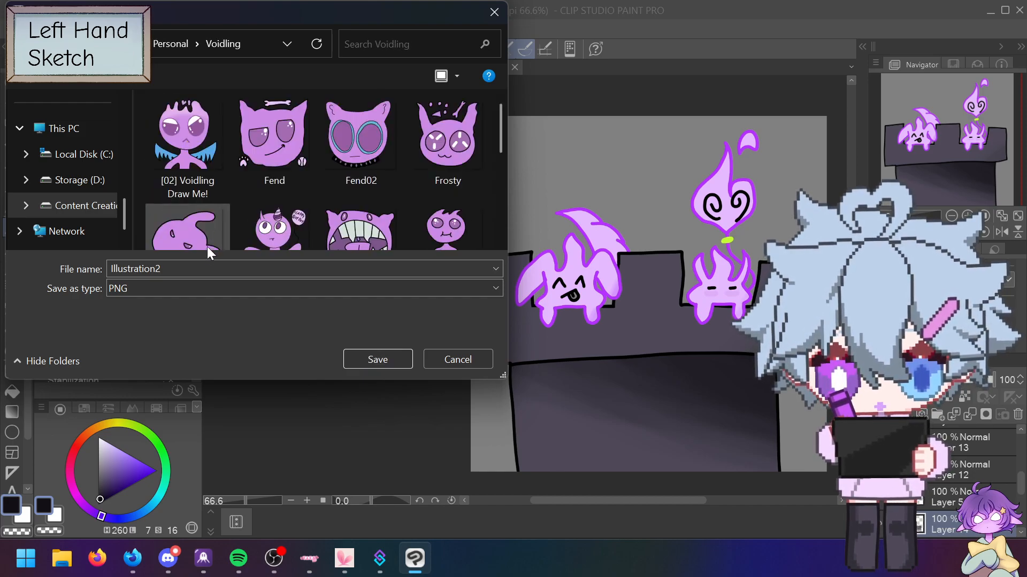
click(204, 264)
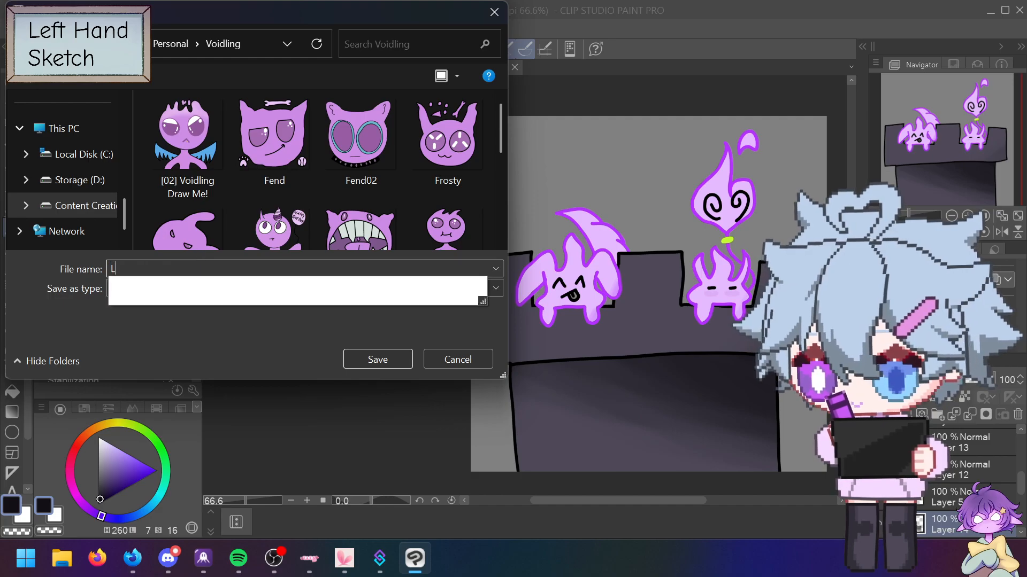
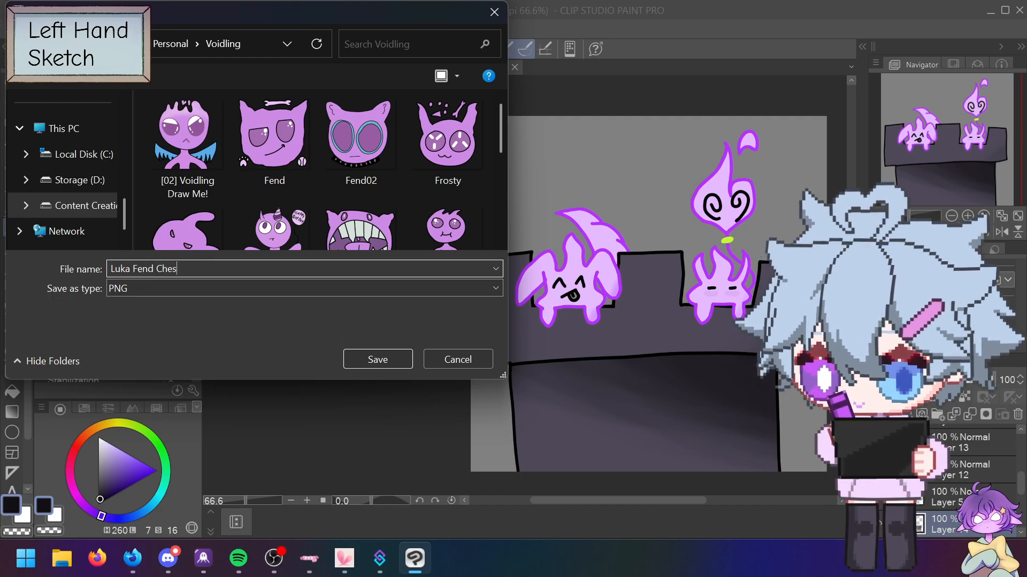
key(Return)
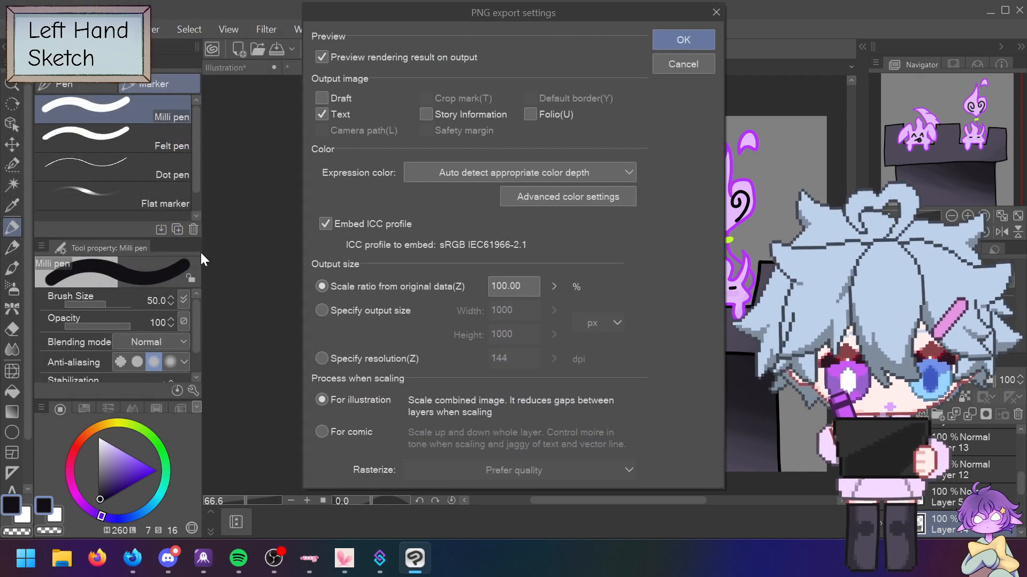
click(686, 37)
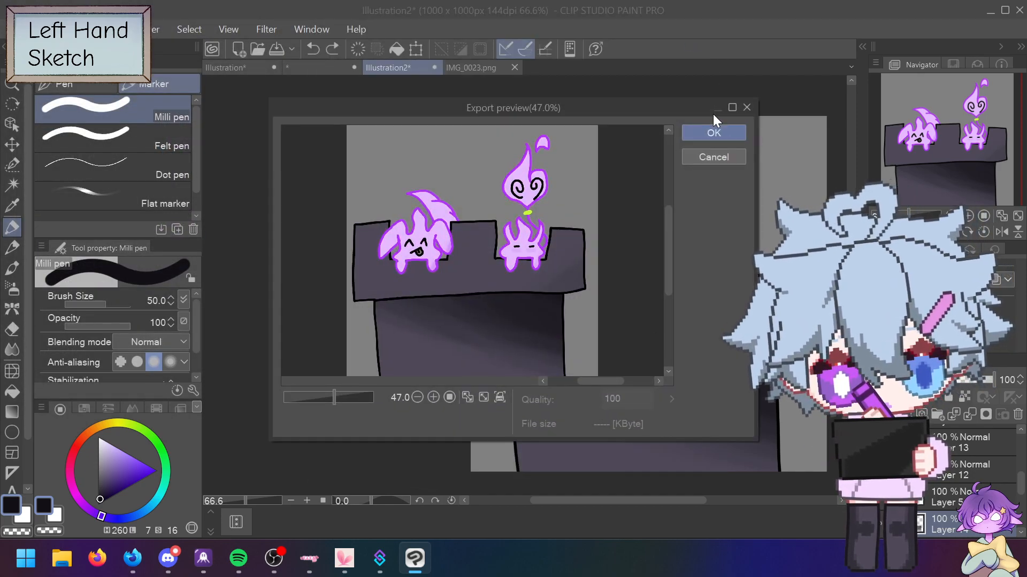
click(725, 155)
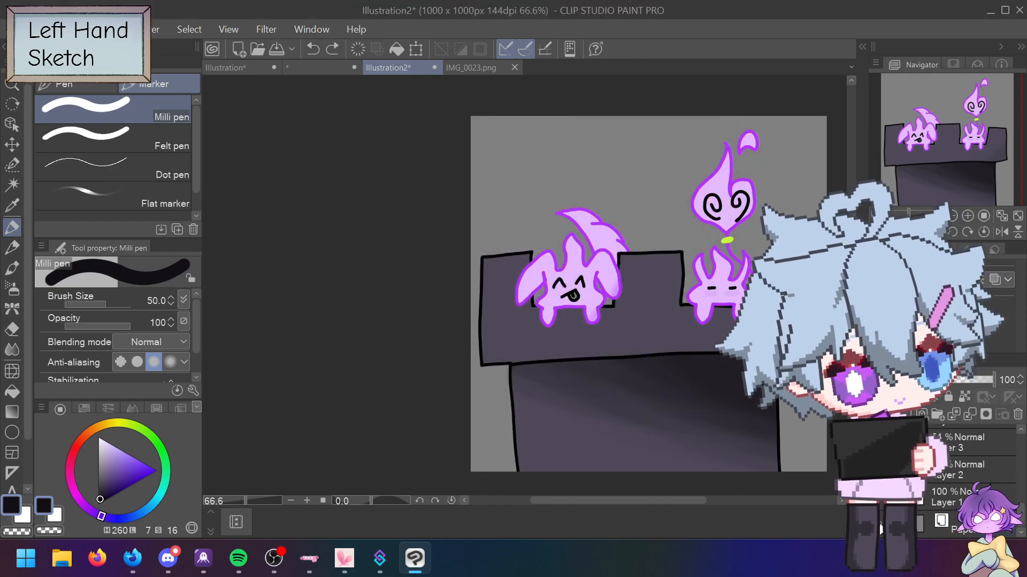
Step: Start a JPEG export of the image, then cancel it
click(42, 28)
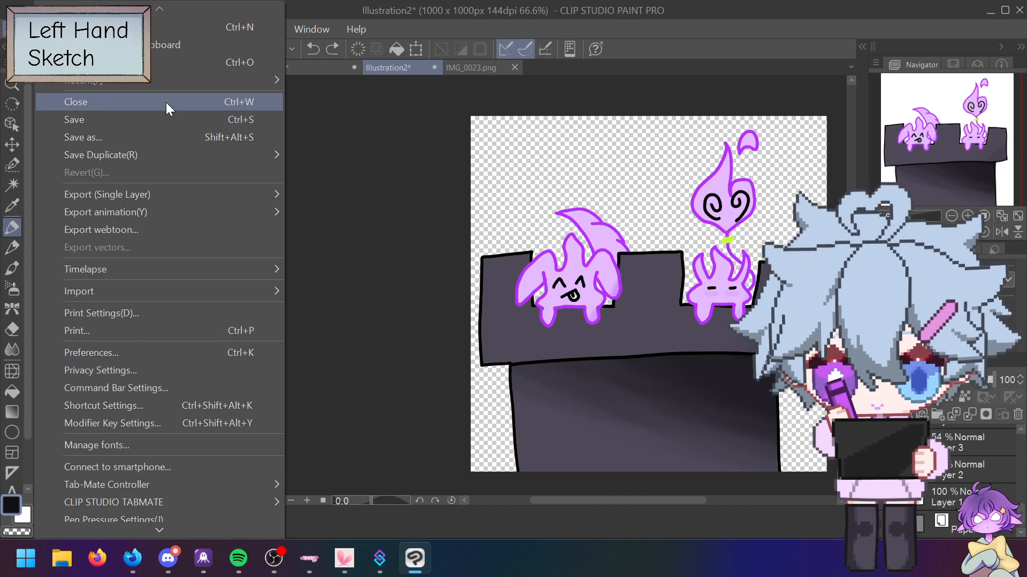
mouse_move(155, 192)
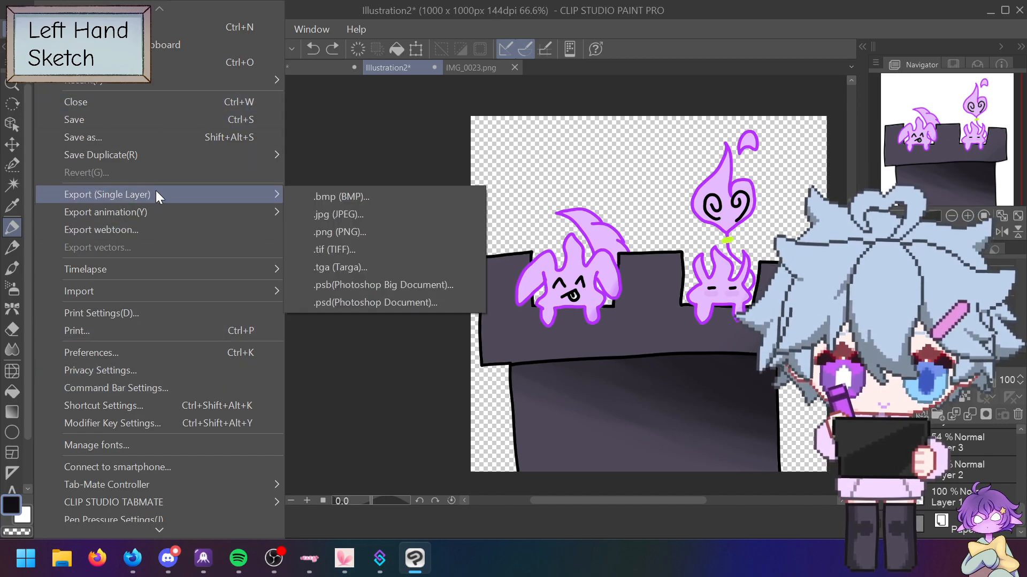
click(363, 214)
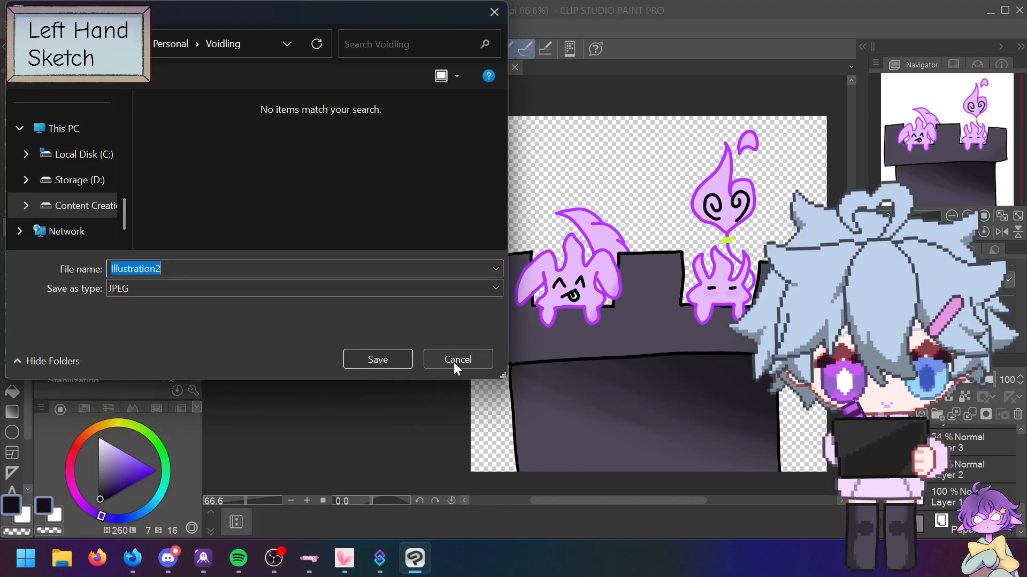
click(453, 361)
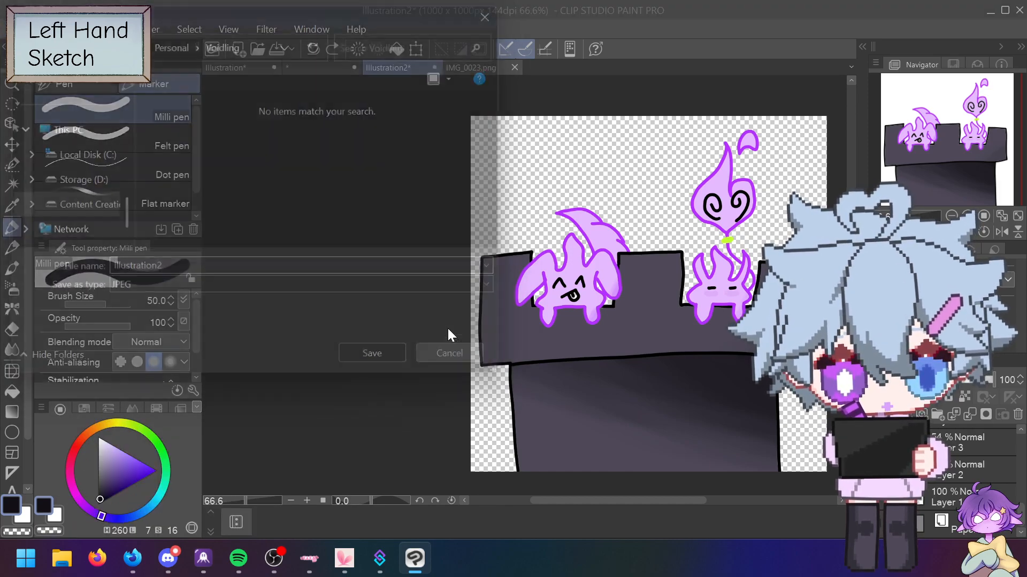
click(12, 29)
mouse_move(141, 195)
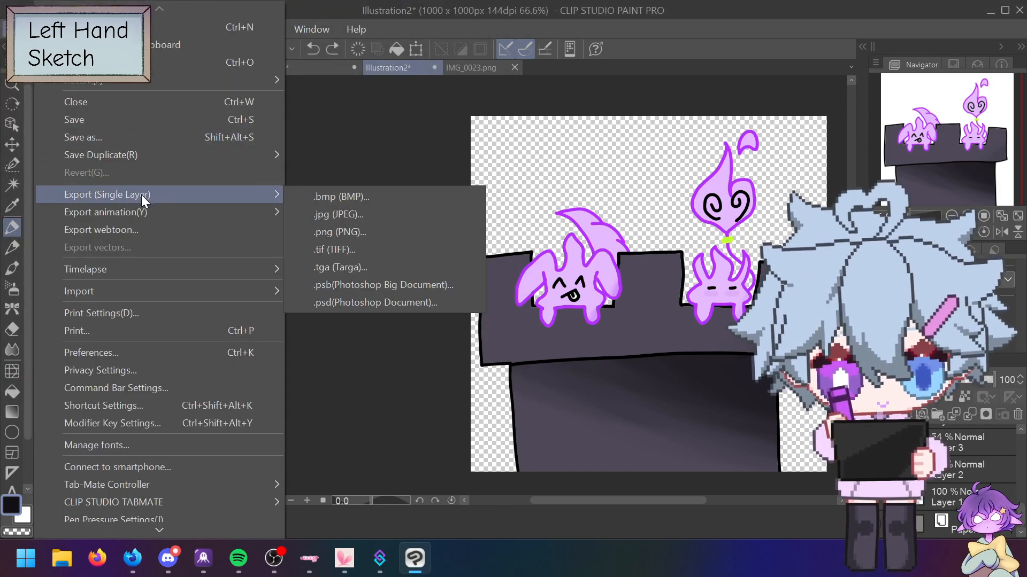
click(350, 228)
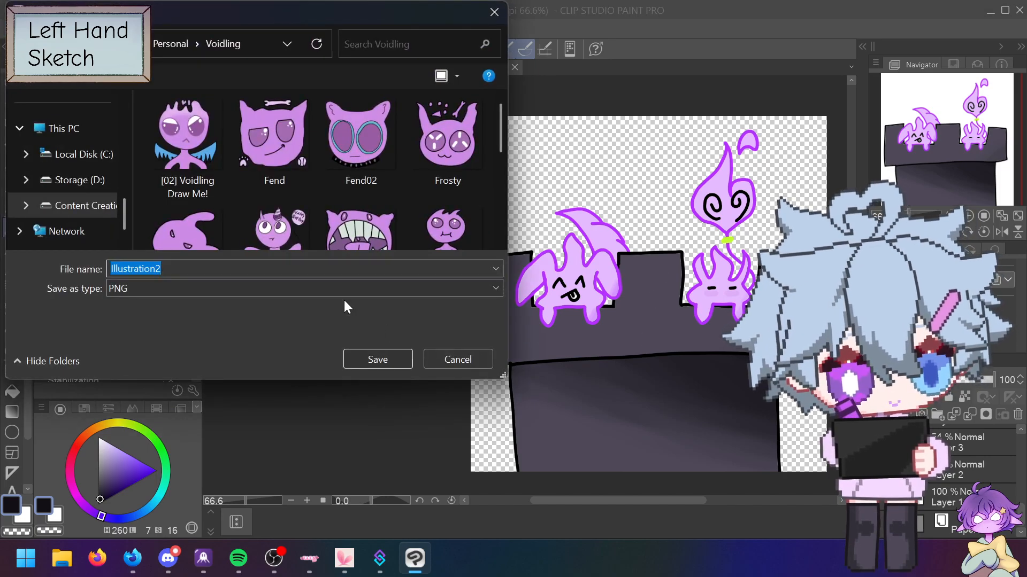
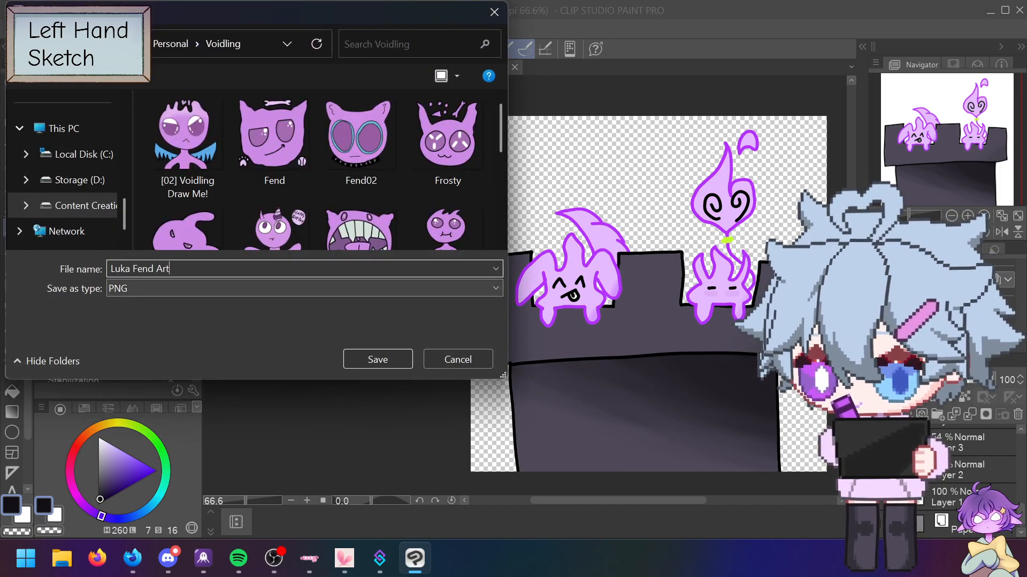
click(392, 365)
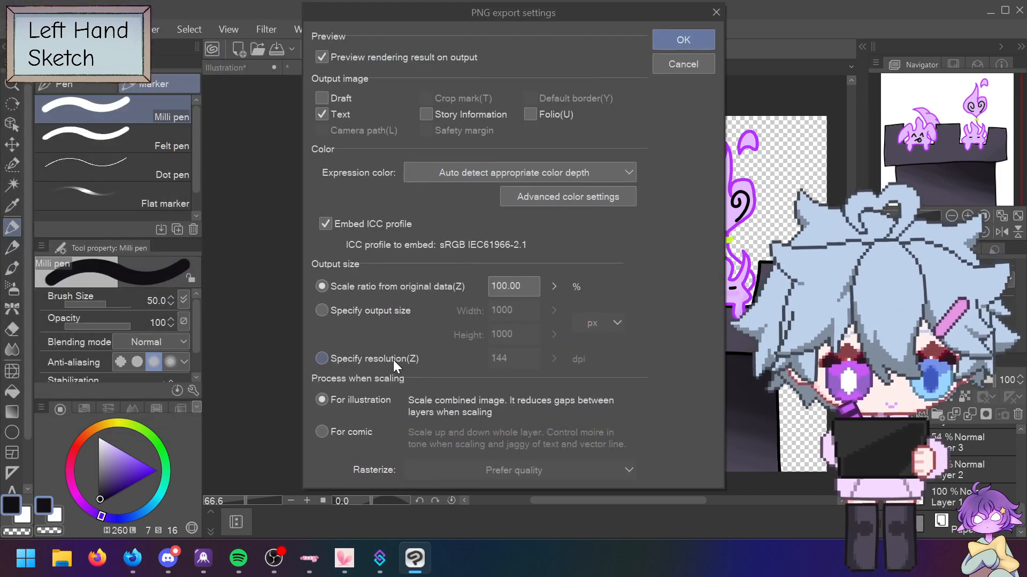
click(678, 39)
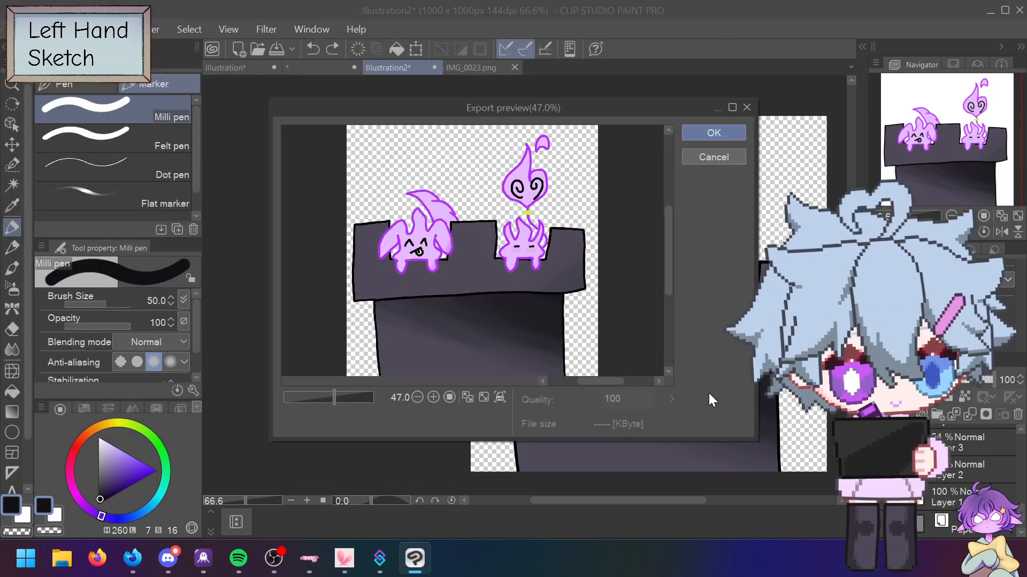
click(724, 132)
Step: Start Save As for the illustration and create a new folder named Edit
click(44, 29)
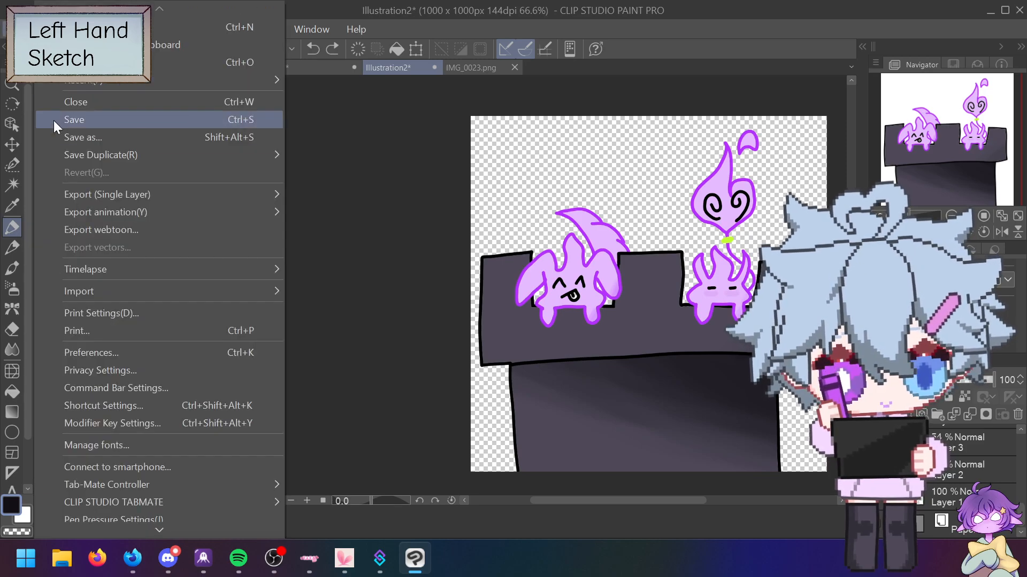
click(108, 137)
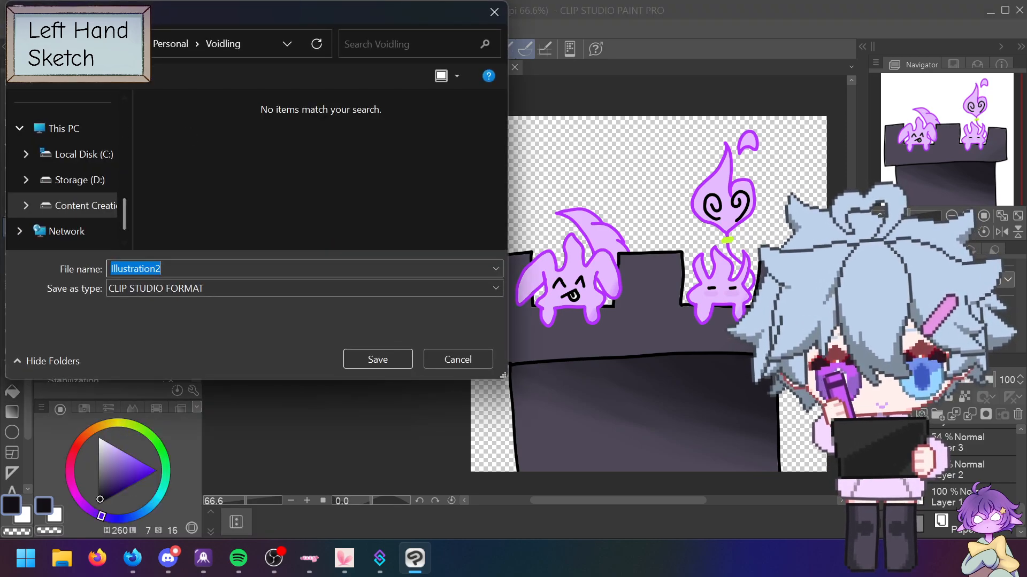
click(113, 80)
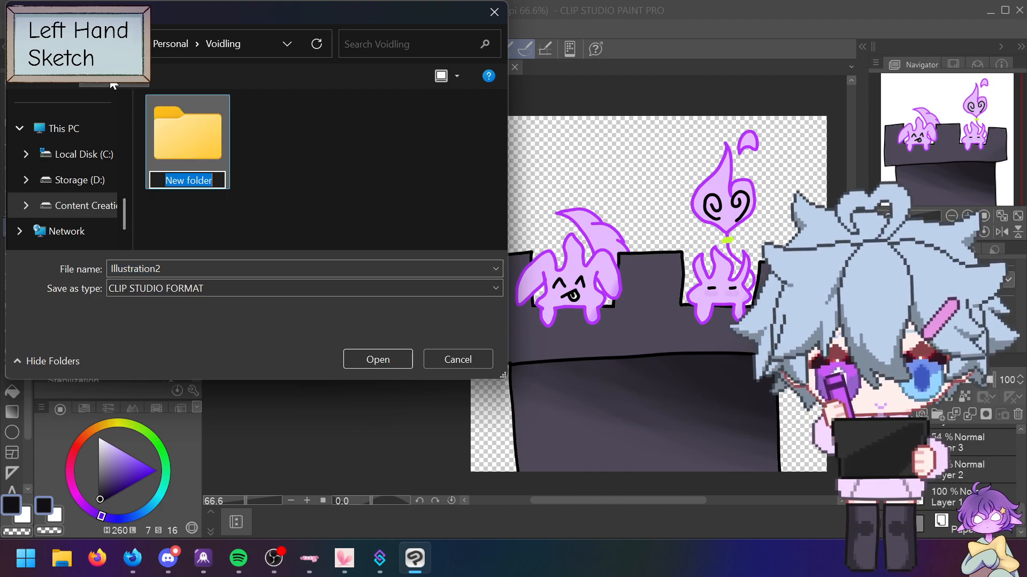
text(Edit)
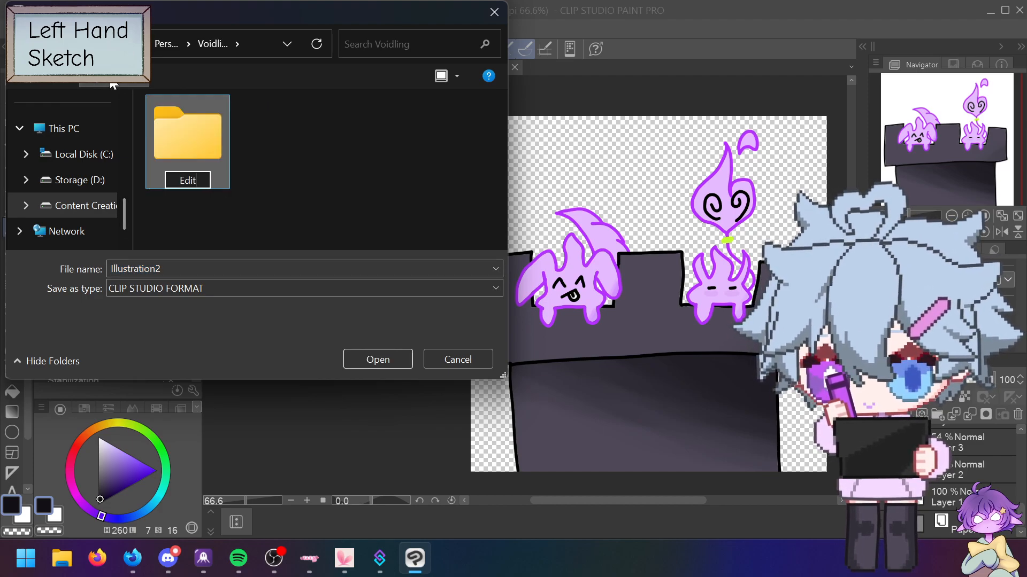
click(209, 269)
double_click(209, 268)
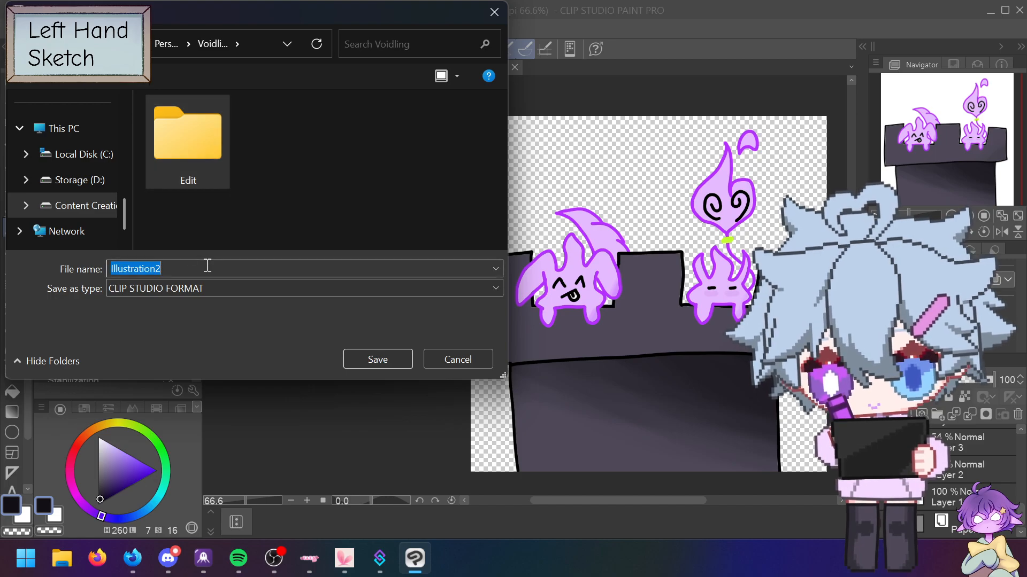
text(Luk)
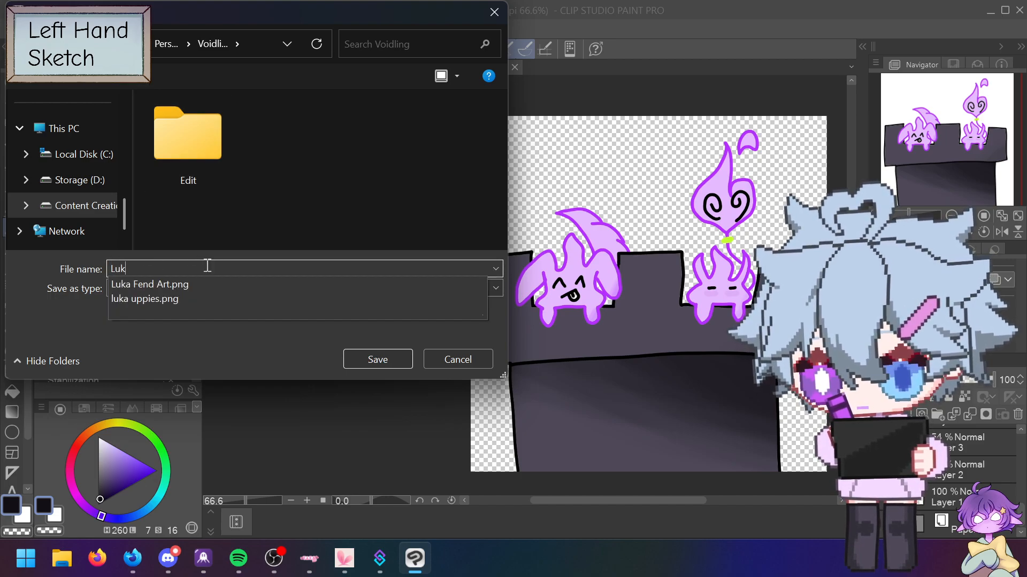
key(Down)
key(BackSpace)
key(BackSpace)
key(BackSpace)
key(BackSpace)
double_click(225, 149)
click(378, 359)
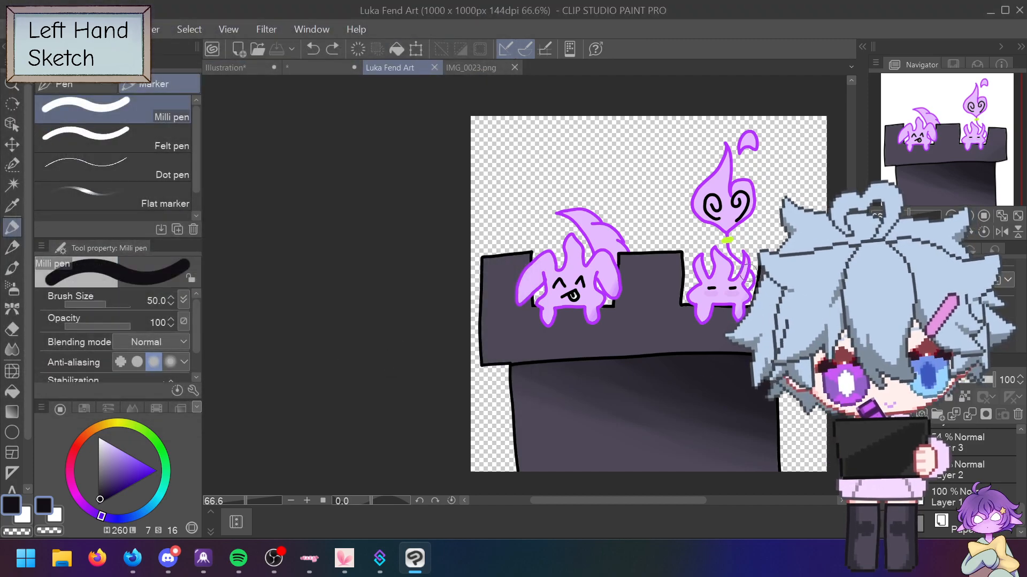
Step: On the Illustration canvas, sample white from the handwriting and set the brush size to 17
click(235, 67)
alt+click(407, 298)
drag(403, 304, 403, 312)
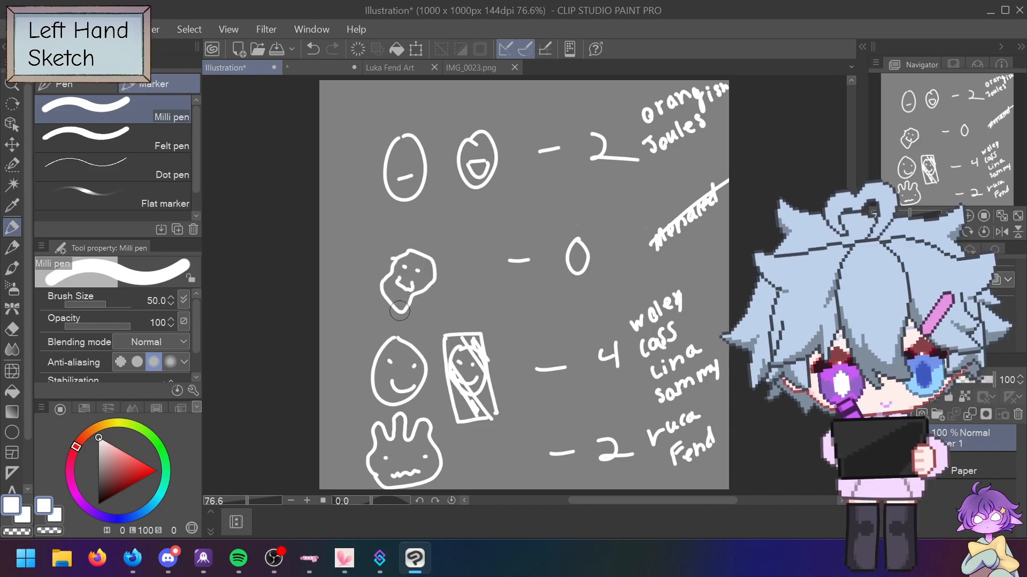
click(152, 299)
text(17)
key(Return)
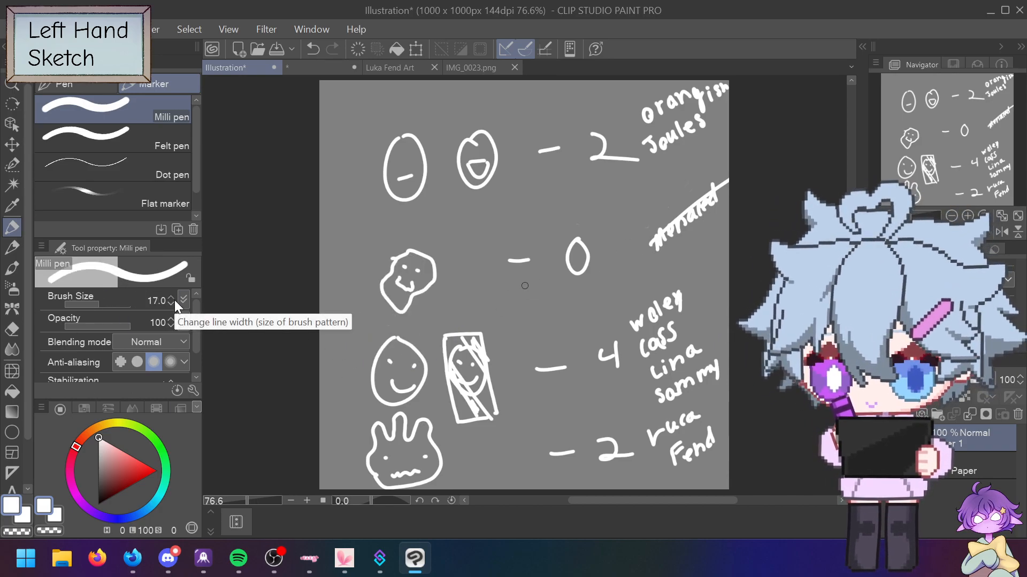
Step: Try writing M marks at brush sizes 17, 15 and 12, then undo them
mouse_move(657, 277)
mouse_down()
mouse_move(667, 261)
mouse_move(676, 271)
mouse_up()
click(159, 300)
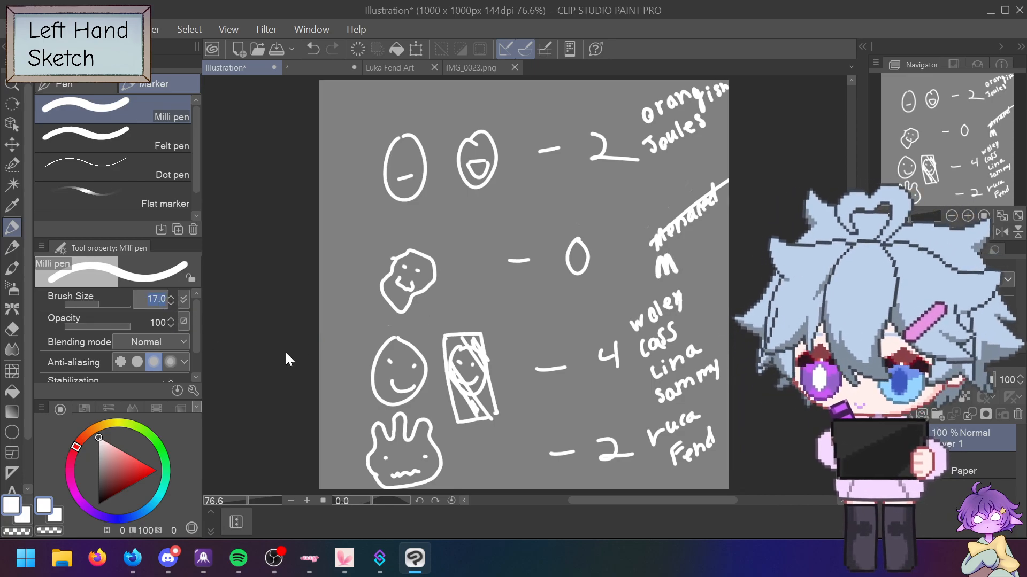
text(15)
key(Return)
drag(683, 267, 700, 261)
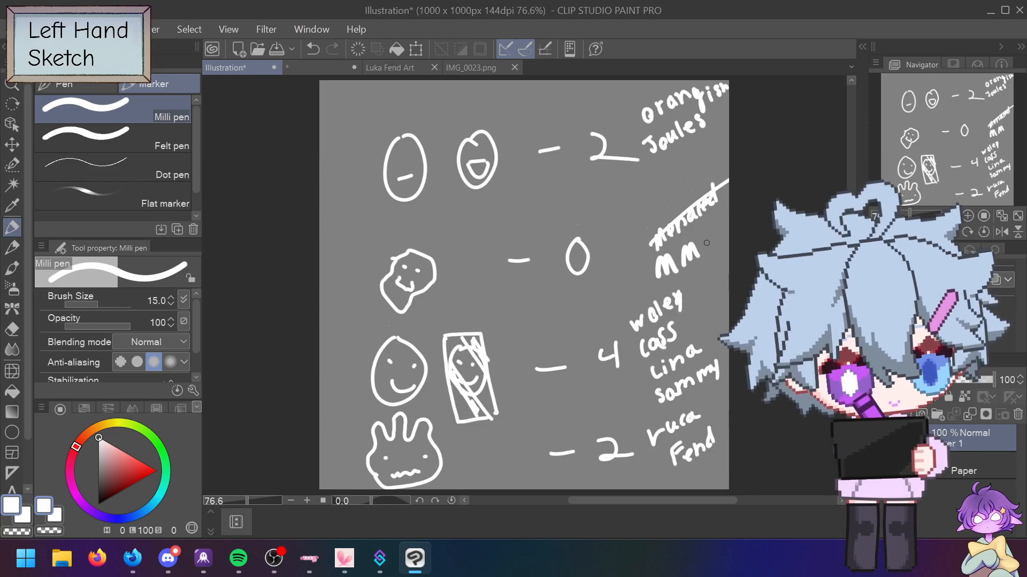
click(157, 300)
text(12)
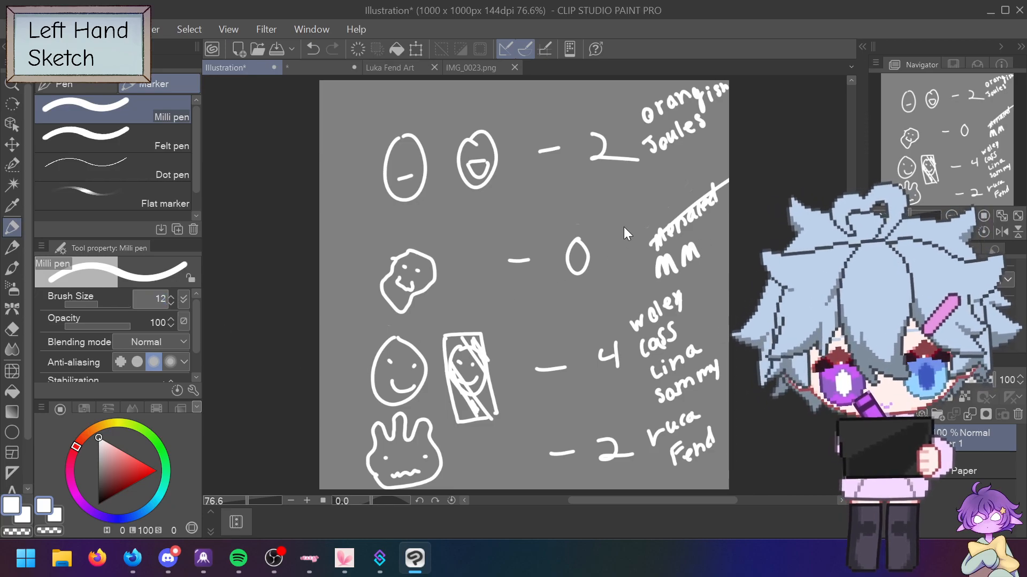
key(Return)
mouse_move(638, 230)
mouse_down()
mouse_move(647, 213)
mouse_move(657, 220)
mouse_up()
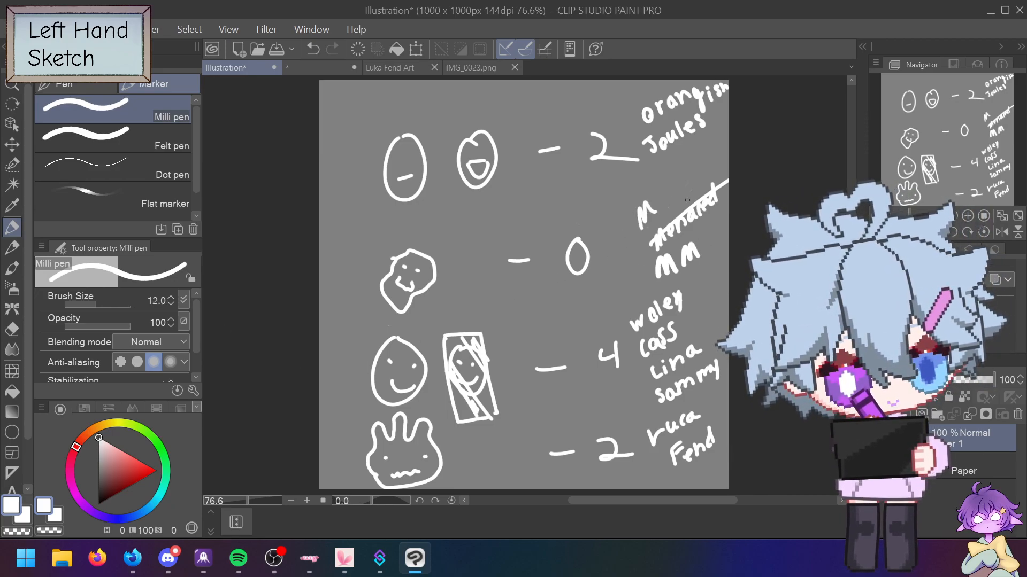
key(ctrl+z)
key(ctrl+z)
key(ctrl+z)
key(ctrl+z)
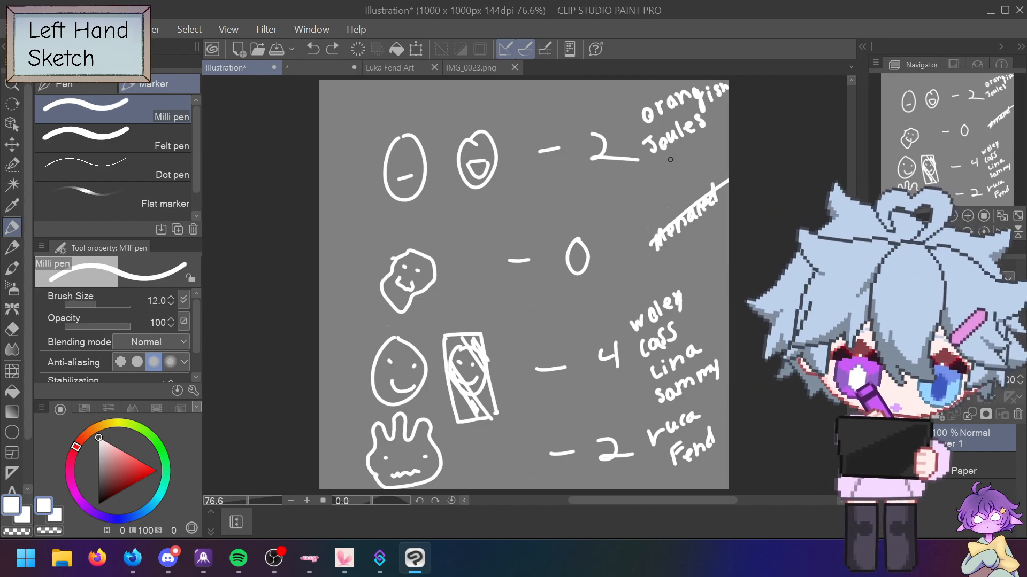
Step: Scribble out both names in the bottom entry and erase its count of 2
drag(655, 442, 698, 413)
drag(673, 461, 719, 435)
key(e)
mouse_move(612, 444)
mouse_down()
mouse_move(601, 466)
mouse_move(604, 451)
mouse_move(620, 466)
mouse_move(622, 440)
mouse_up()
key(p)
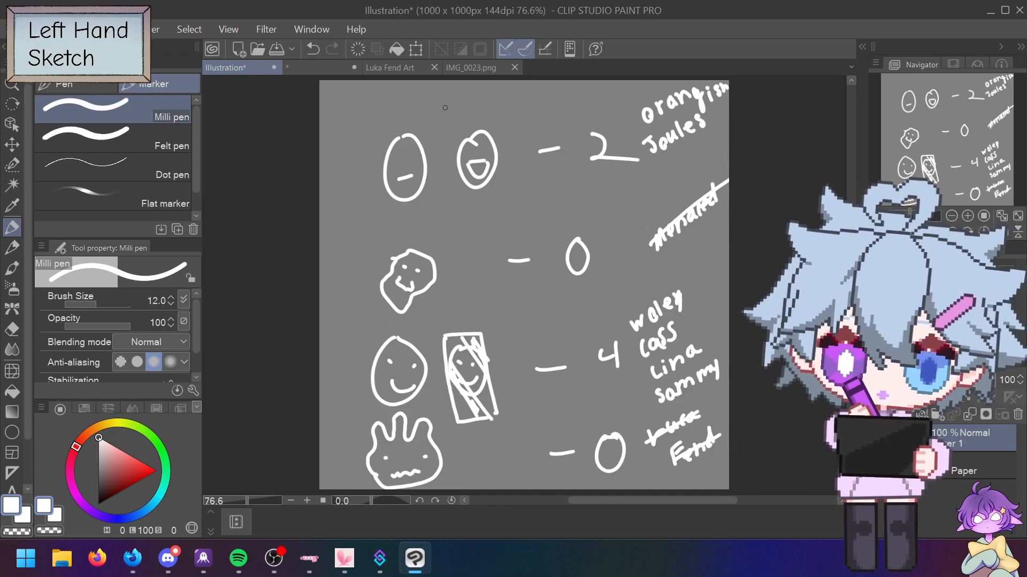
key(alt+Tab)
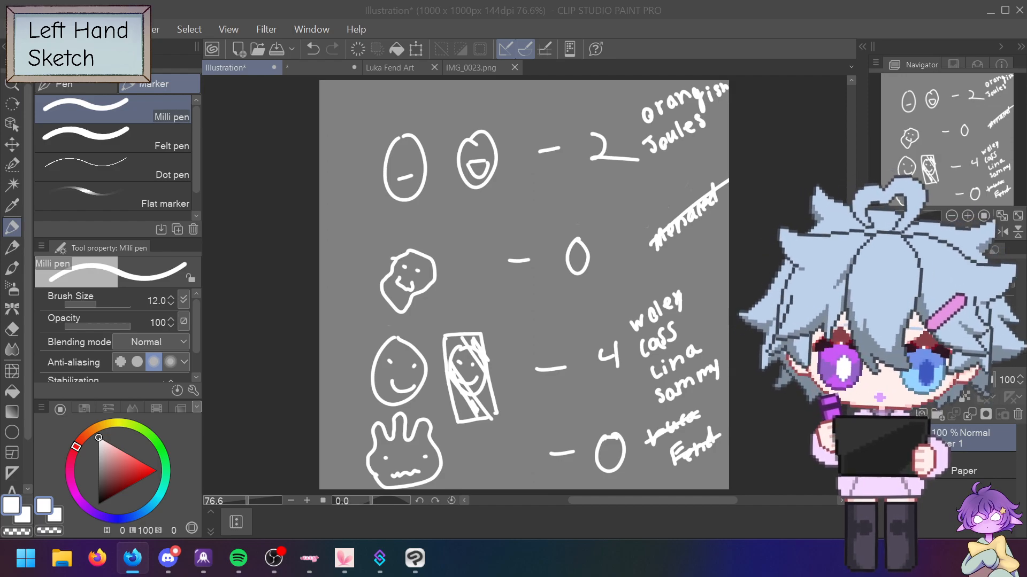
key(alt+Tab)
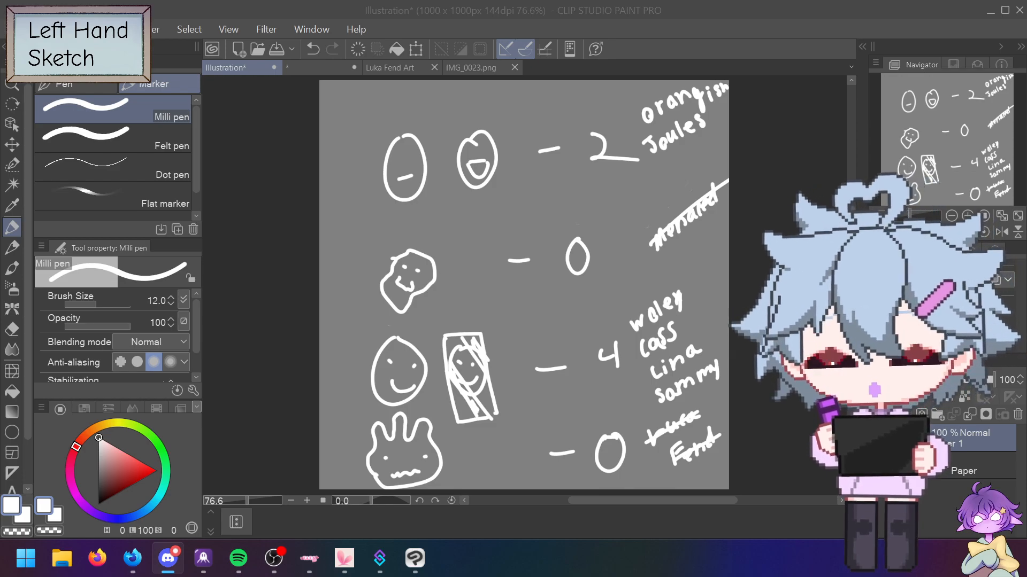
key(alt+Tab)
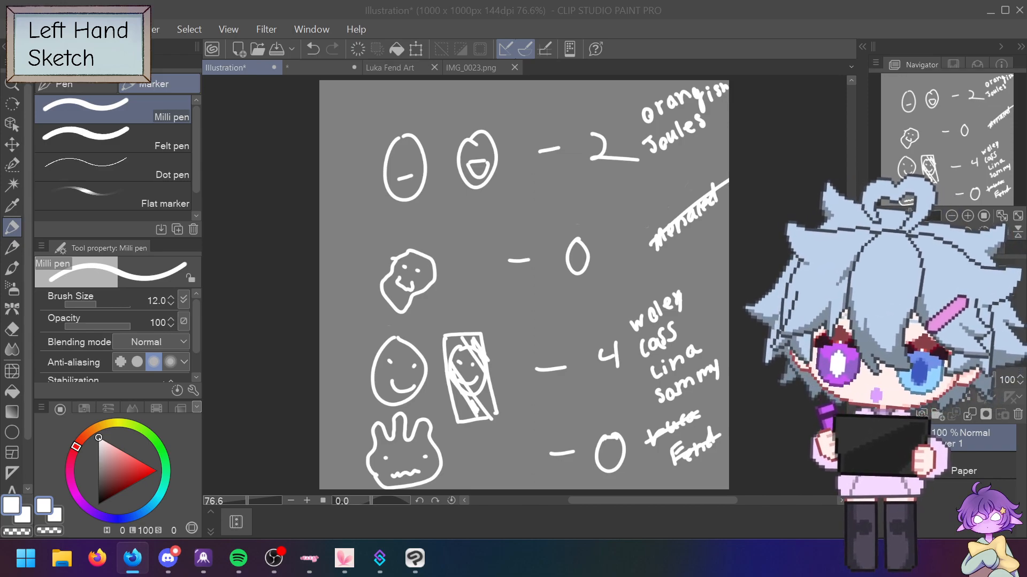
key(alt+Tab)
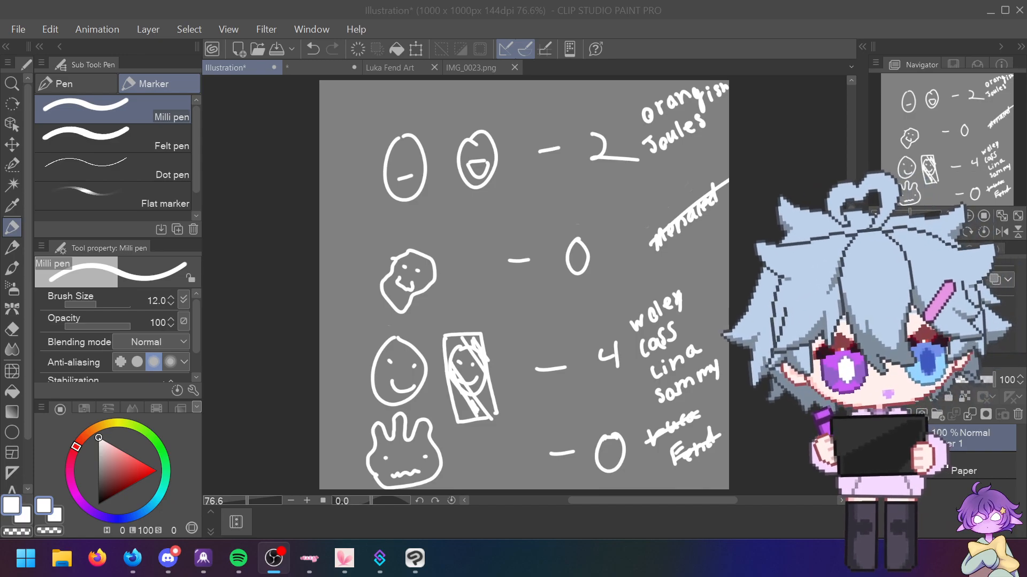
key(alt+Tab)
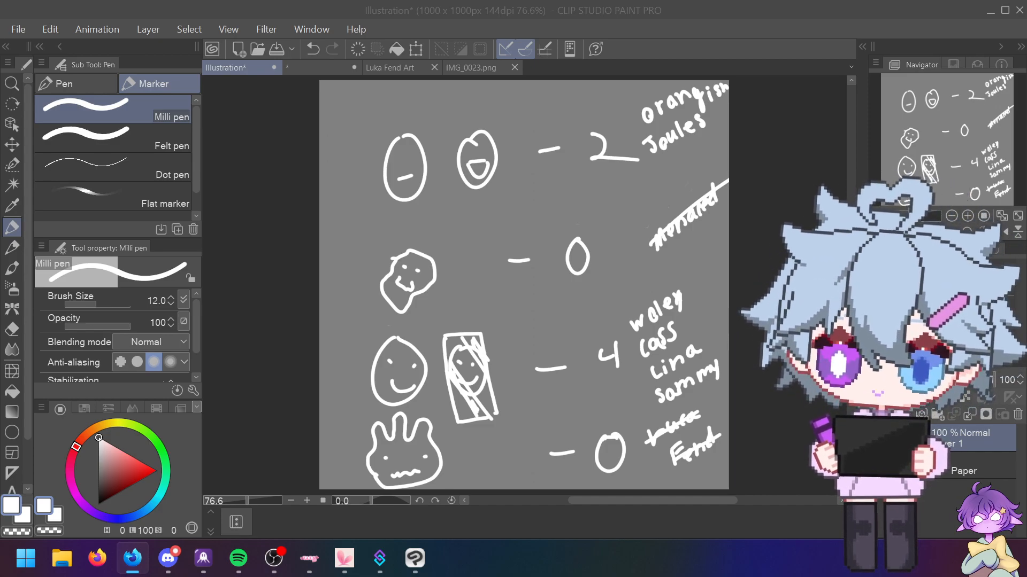
key(alt+Tab)
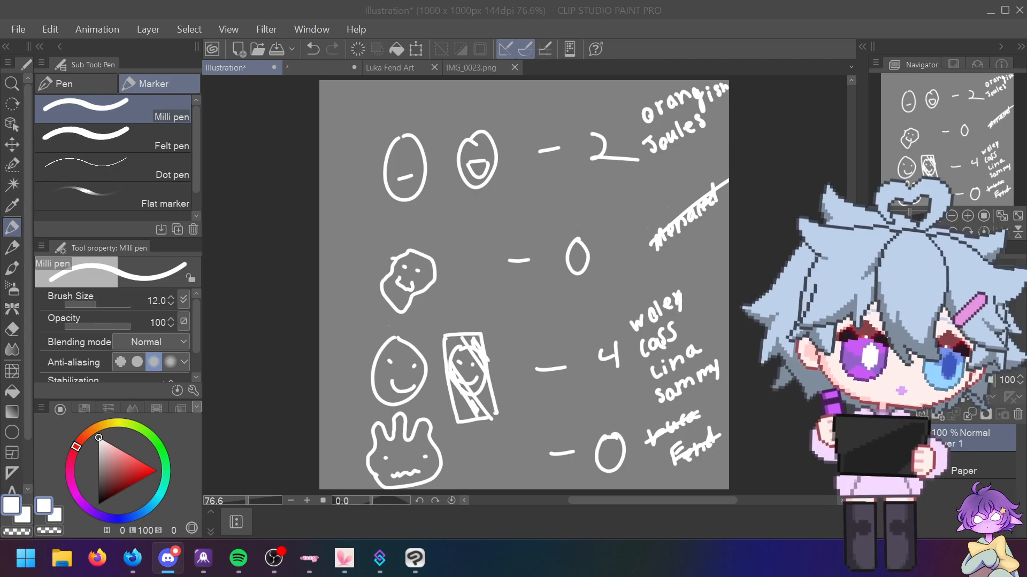
Step: Open a File Explorer window with Win+E and drag it onto the other monitor
key(super+e)
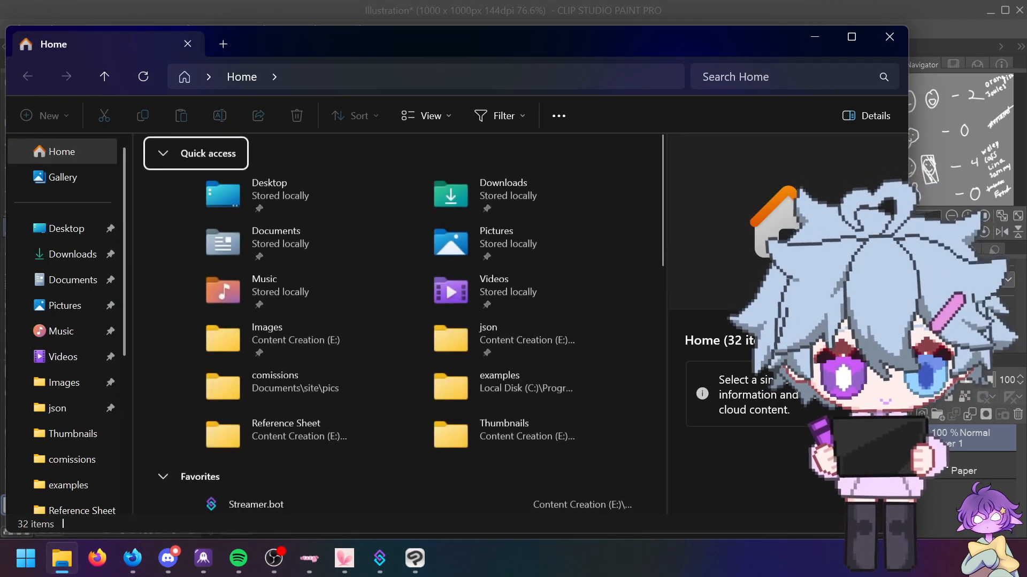
drag(613, 33, 489, 0)
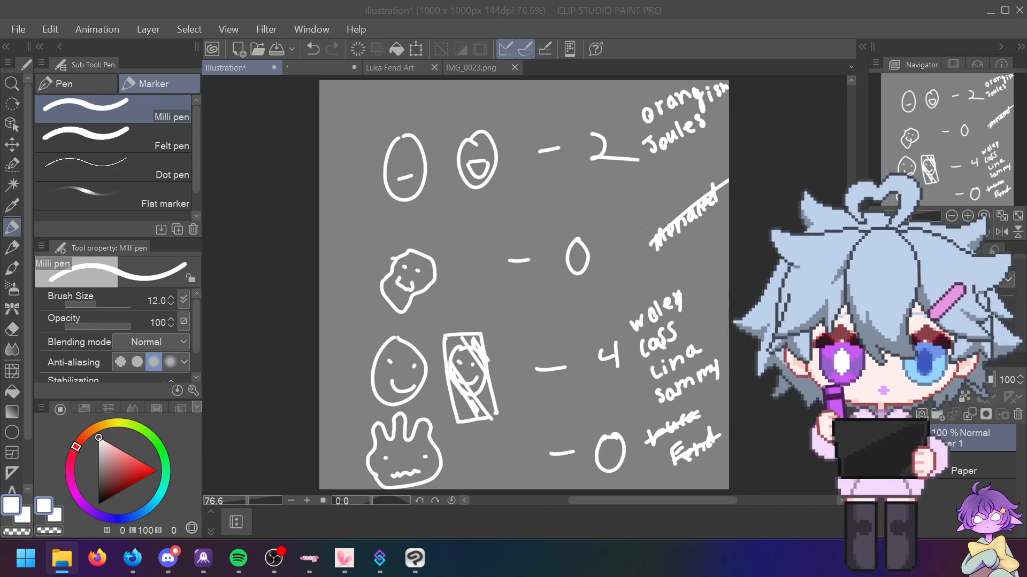
key(alt+Tab)
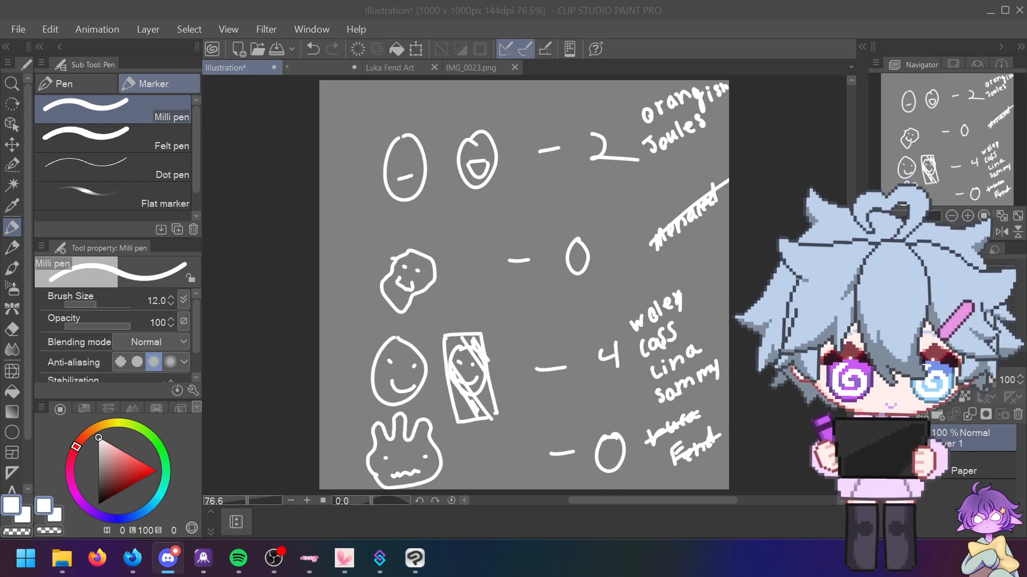